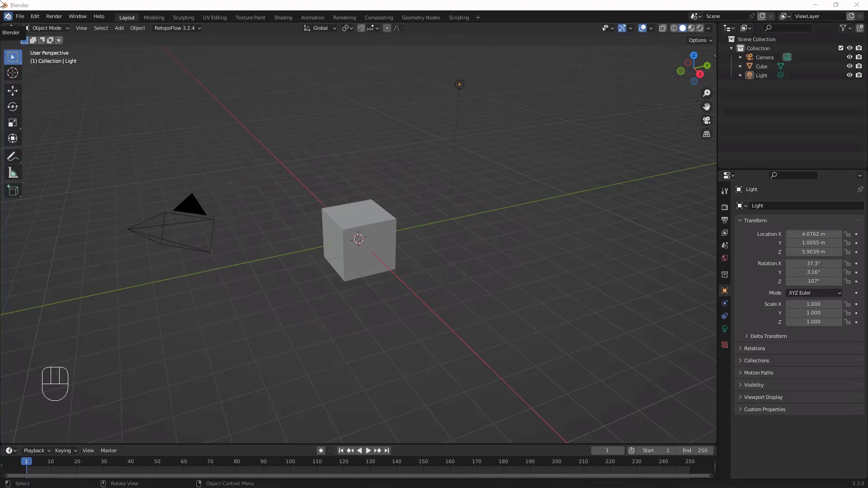
Step: Delete the default light and camera from the scene
{"action": "left_click", "coordinate": [460, 85]}
{"action": "key", "text": "Delete"}
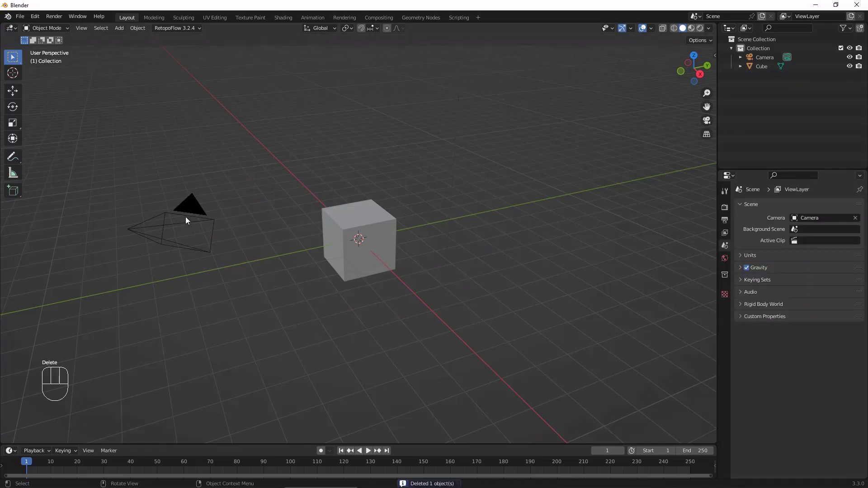
{"action": "left_click", "coordinate": [185, 217]}
{"action": "key", "text": "Delete"}
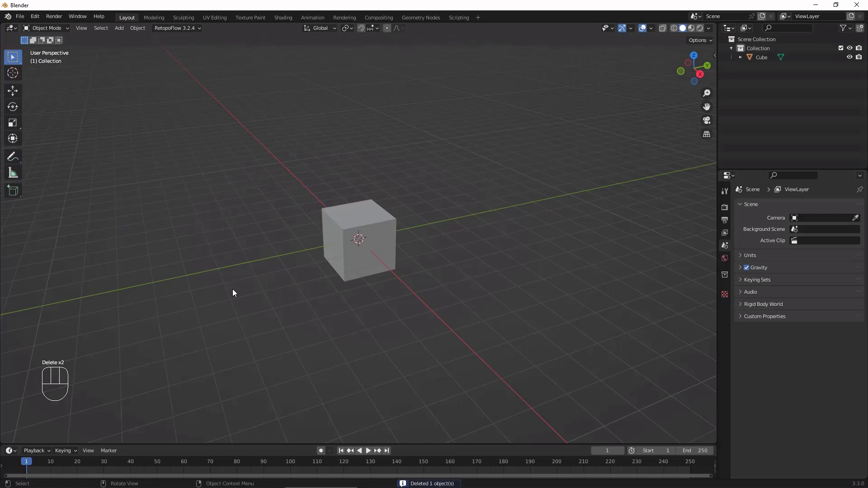
Step: Add a Subdivision Surface modifier with 3 viewport levels to the cube and apply it
{"action": "left_click", "coordinate": [389, 230]}
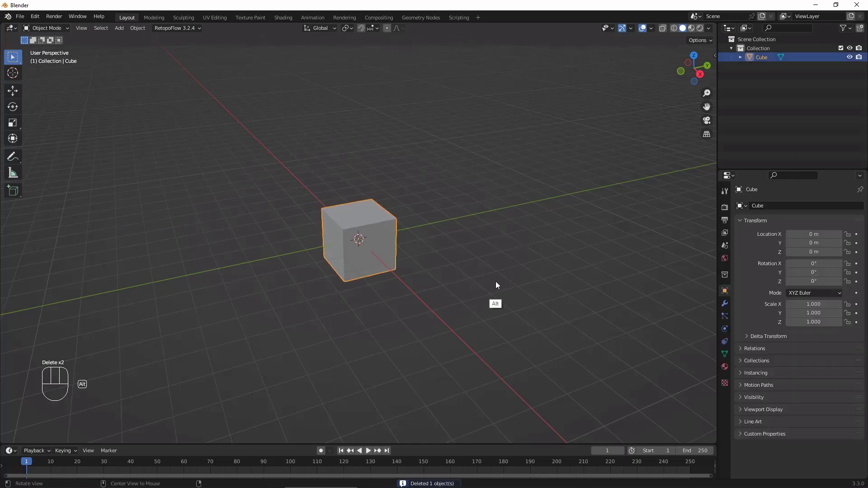
{"action": "middle_click_drag", "start_coordinate": [496, 283], "coordinate": [533, 237], "text": "ctrl+alt"}
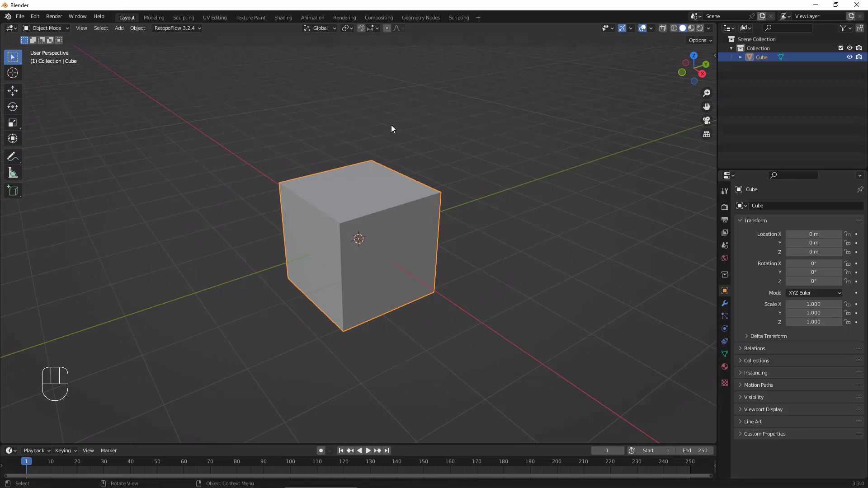
{"action": "middle_click_drag", "start_coordinate": [493, 268], "coordinate": [516, 271]}
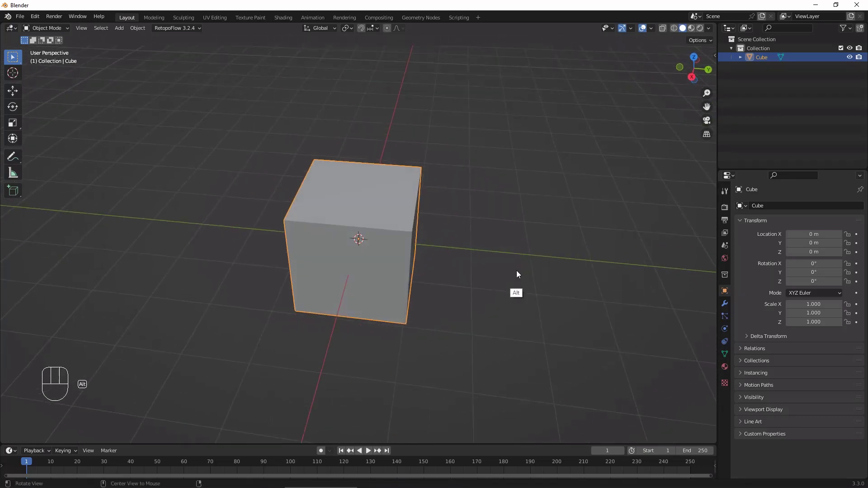
{"action": "left_click", "coordinate": [725, 303]}
{"action": "left_click", "coordinate": [791, 205]}
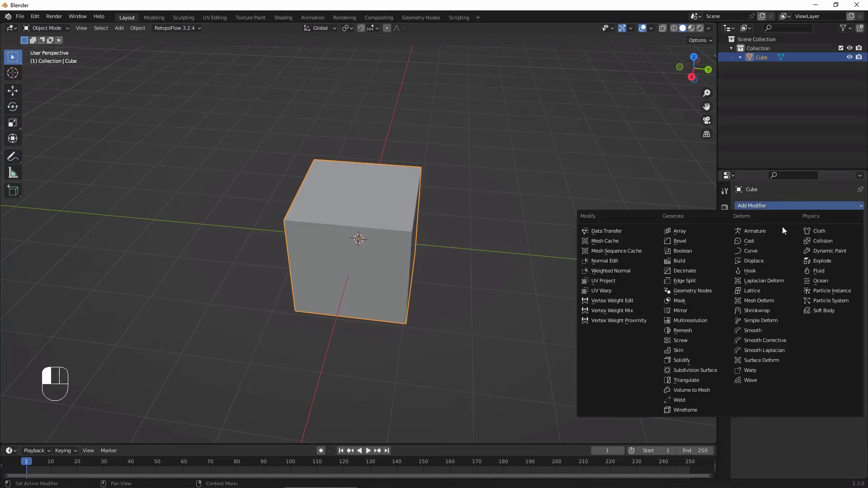
{"action": "left_click", "coordinate": [717, 370]}
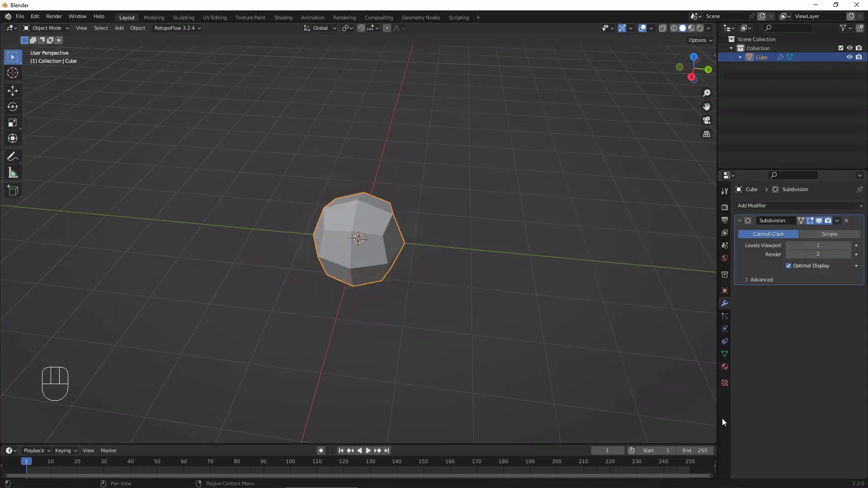
{"action": "left_click", "coordinate": [848, 245]}
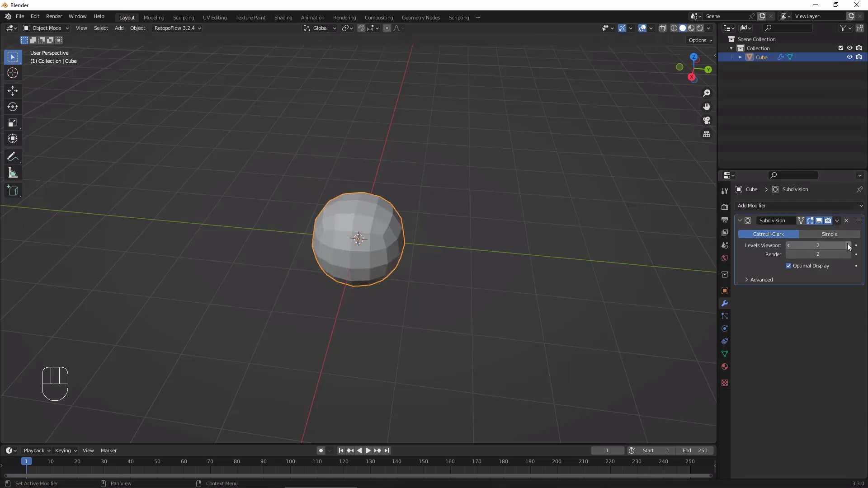
{"action": "left_click", "coordinate": [849, 245]}
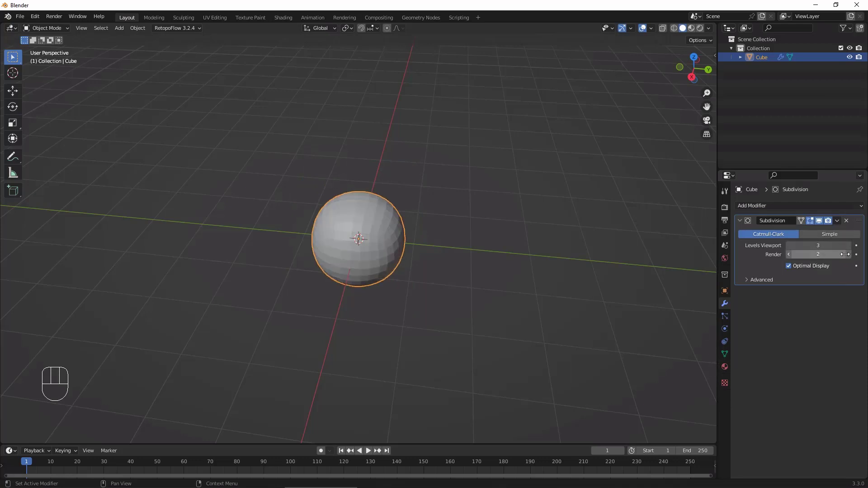
{"action": "left_click", "coordinate": [837, 222]}
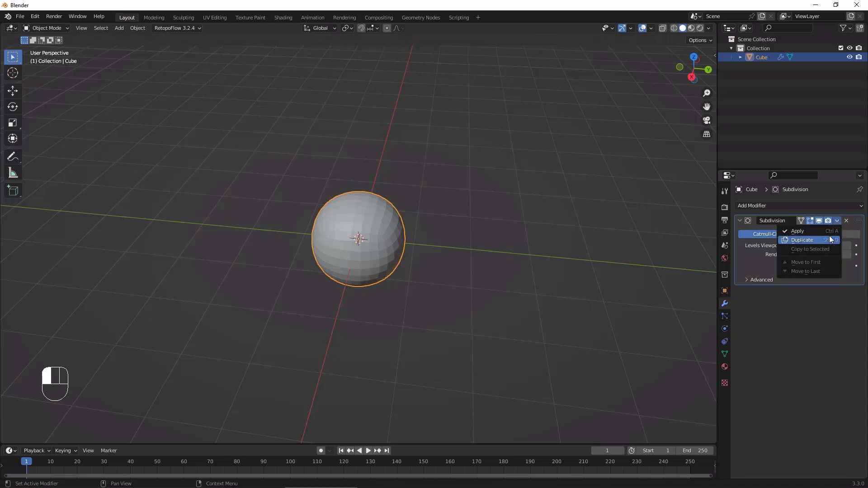
{"action": "left_click", "coordinate": [828, 231]}
Step: Rename the subdivided cube as BaseSphere
{"action": "middle_click_drag", "start_coordinate": [561, 297], "coordinate": [534, 258], "text": "alt"}
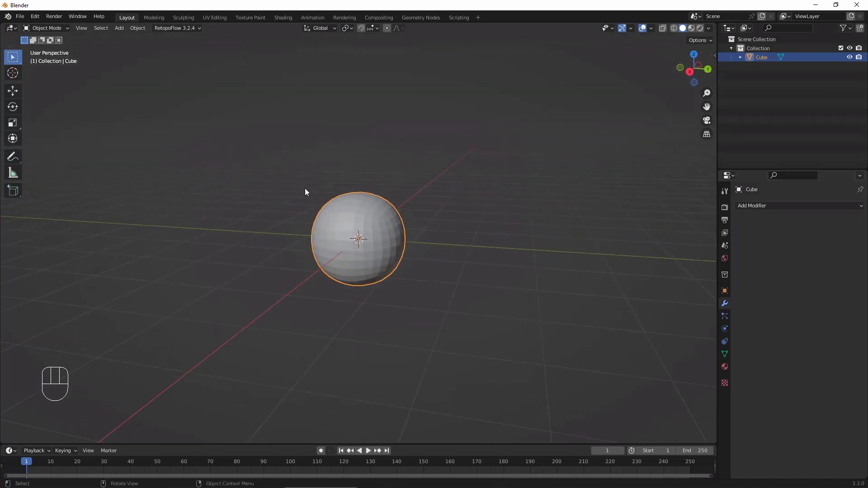
{"action": "double_click", "coordinate": [771, 59]}
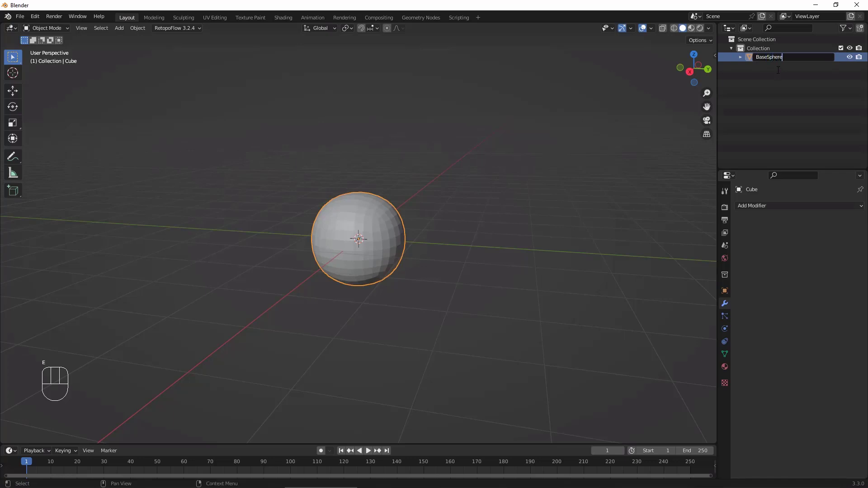
{"action": "key", "text": "Return"}
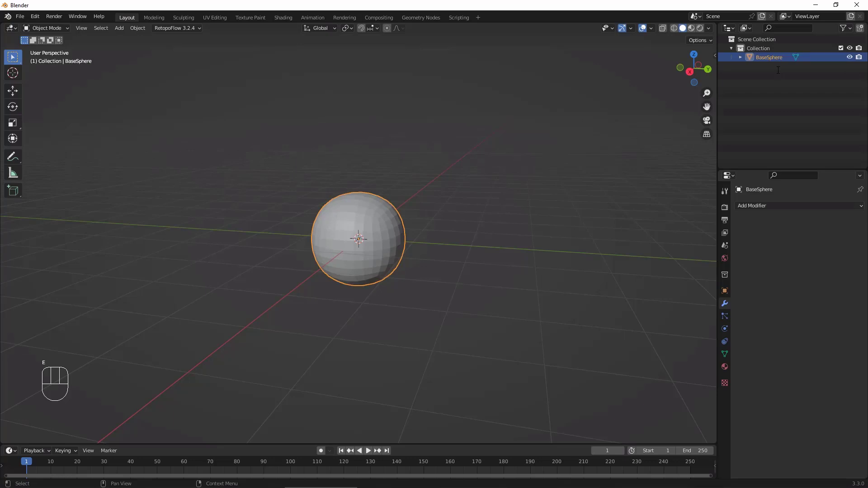
Step: Duplicate BaseSphere in place and rename the copy as Head
{"action": "middle_click_drag", "start_coordinate": [556, 203], "coordinate": [584, 242]}
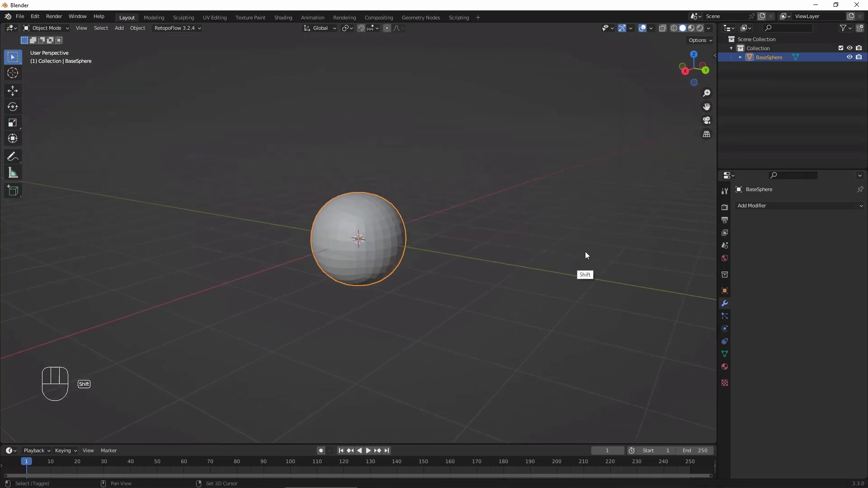
{"action": "key", "text": "shift+d"}
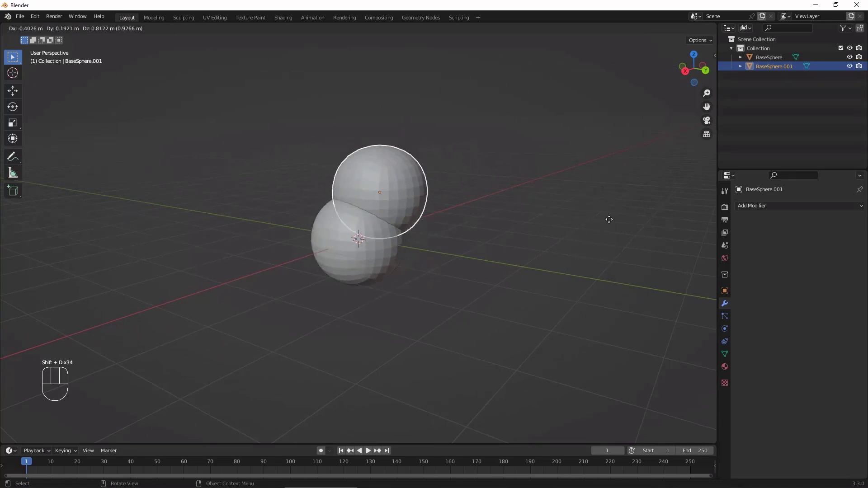
{"action": "key", "text": "Escape"}
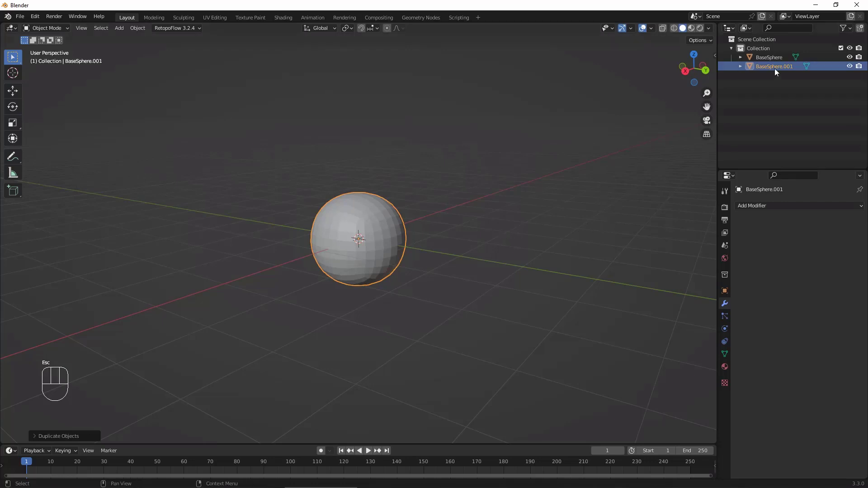
{"action": "double_click", "coordinate": [791, 67]}
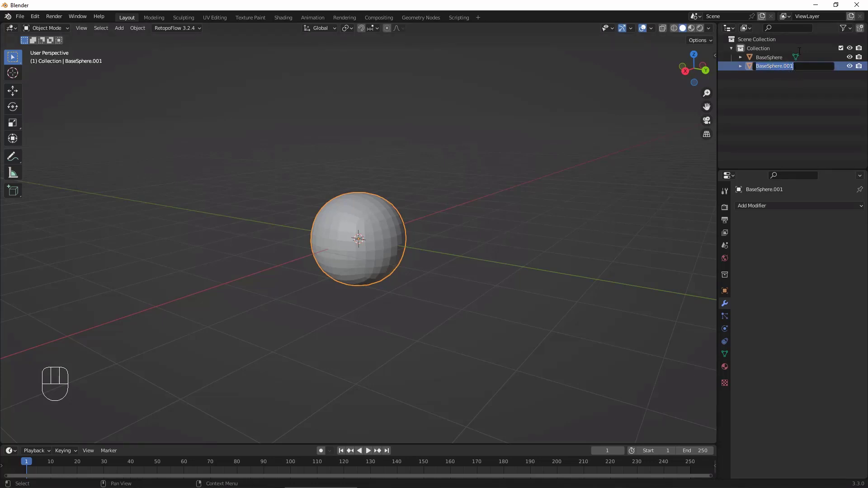
{"action": "type", "text": "Head"}
{"action": "key", "text": "Return"}
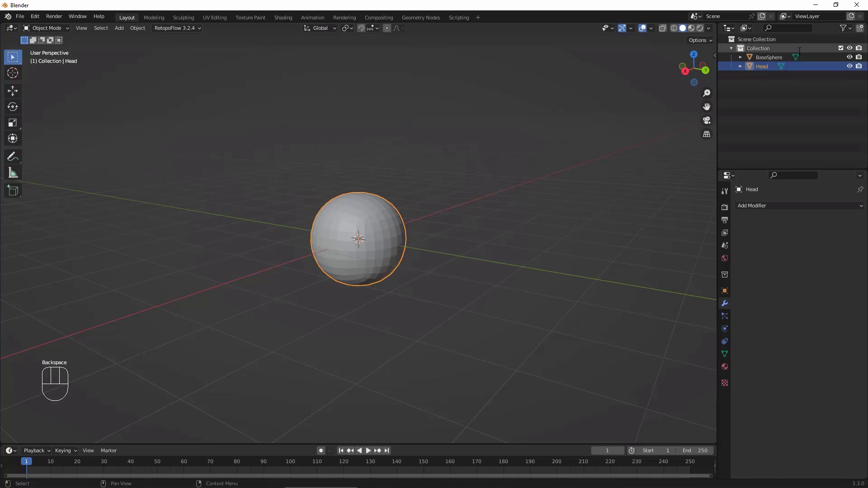
Step: Hide BaseSphere in the viewport and switch to the Sculpting workspace with Head as the active object
{"action": "left_click", "coordinate": [850, 57]}
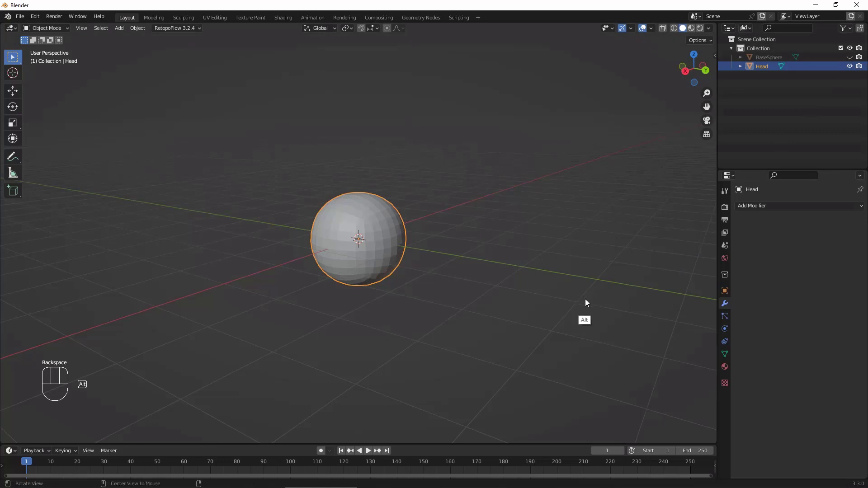
{"action": "middle_click_drag", "start_coordinate": [585, 301], "coordinate": [470, 231], "text": "alt"}
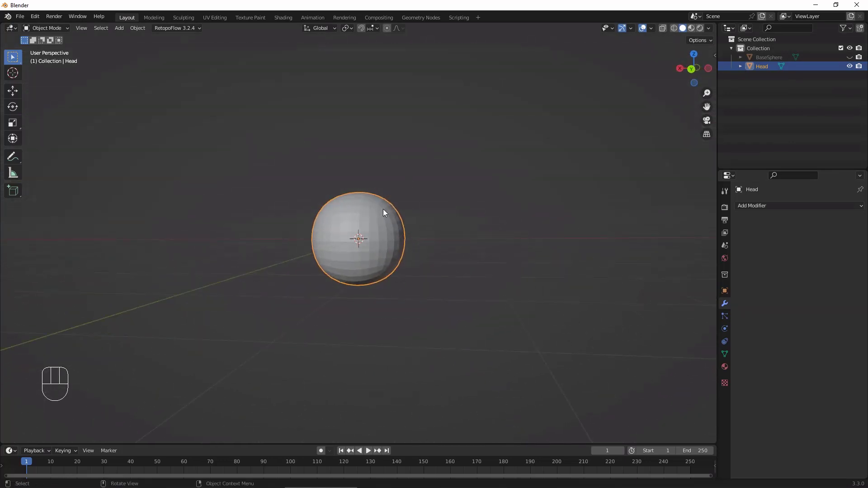
{"action": "middle_click_drag", "start_coordinate": [541, 305], "coordinate": [544, 281], "text": "alt"}
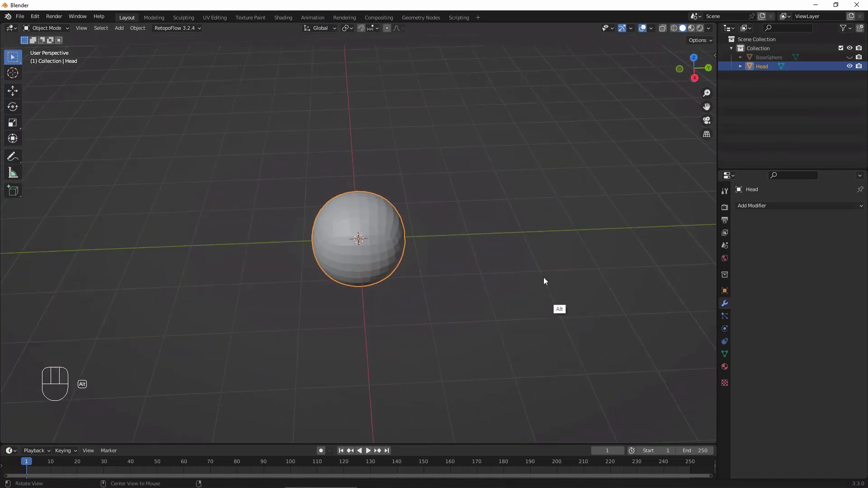
{"action": "middle_click_drag", "start_coordinate": [446, 230], "coordinate": [478, 296], "text": "alt"}
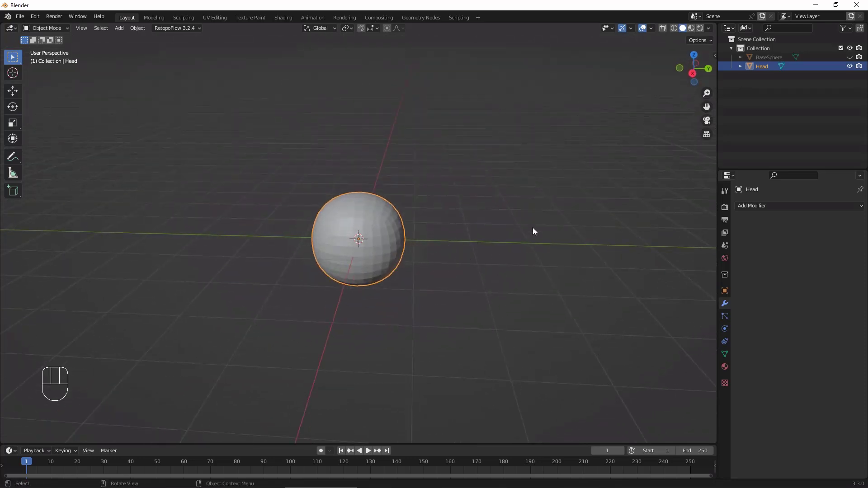
{"action": "scroll", "coordinate": [530, 213], "scroll_direction": "up", "scroll_amount": 3}
{"action": "left_click", "coordinate": [185, 18]}
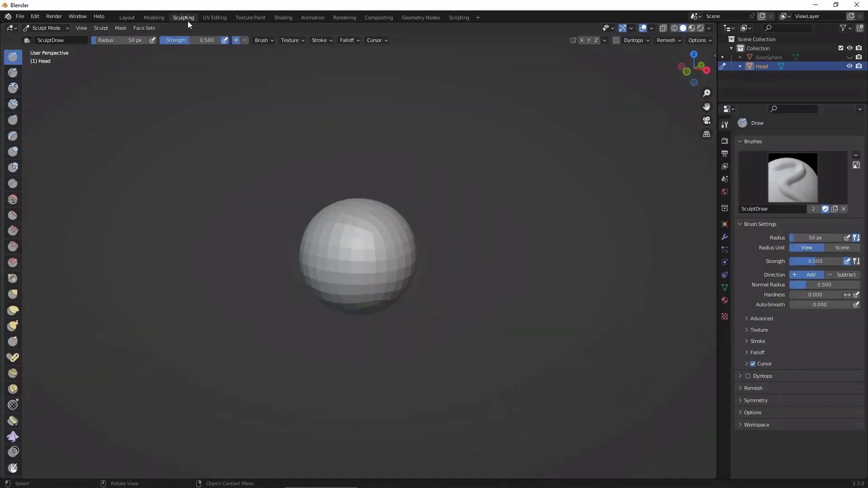
Step: Choose the Grab brush and arrange the sculpting tools in two columns
{"action": "mouse_move", "coordinate": [537, 306]}
{"action": "middle_mouse_down"}
{"action": "mouse_move", "coordinate": [590, 312]}
{"action": "mouse_move", "coordinate": [549, 307]}
{"action": "middle_mouse_up"}
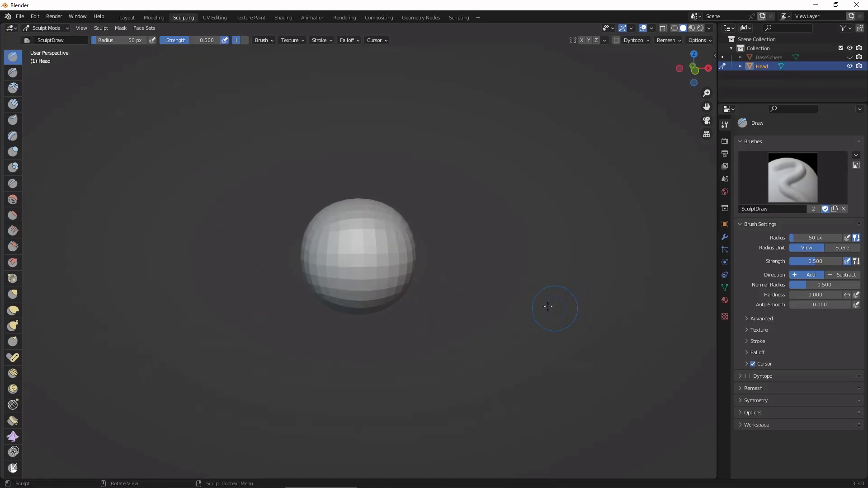
{"action": "left_click", "coordinate": [14, 294]}
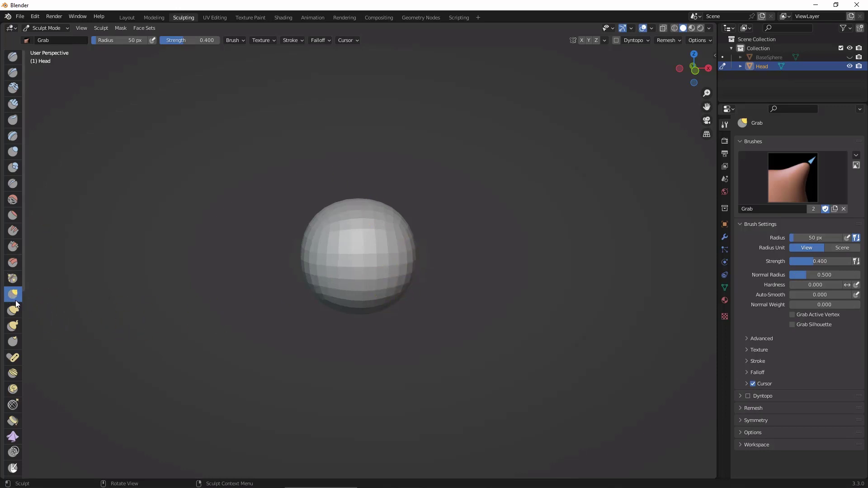
{"action": "mouse_move", "coordinate": [23, 238]}
{"action": "left_mouse_down"}
{"action": "mouse_move", "coordinate": [56, 238]}
{"action": "mouse_move", "coordinate": [40, 236]}
{"action": "left_mouse_up"}
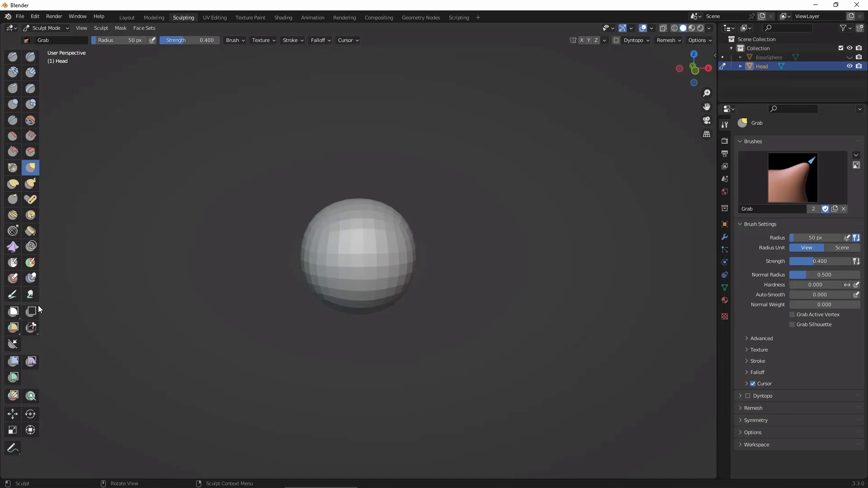
Step: Enlarge the Grab brush radius to about 241 px and enable X-axis mirror symmetry
{"action": "mouse_move", "coordinate": [508, 245]}
{"action": "middle_mouse_down"}
{"action": "mouse_move", "coordinate": [498, 293]}
{"action": "mouse_move", "coordinate": [519, 231]}
{"action": "mouse_move", "coordinate": [534, 261]}
{"action": "middle_mouse_up"}
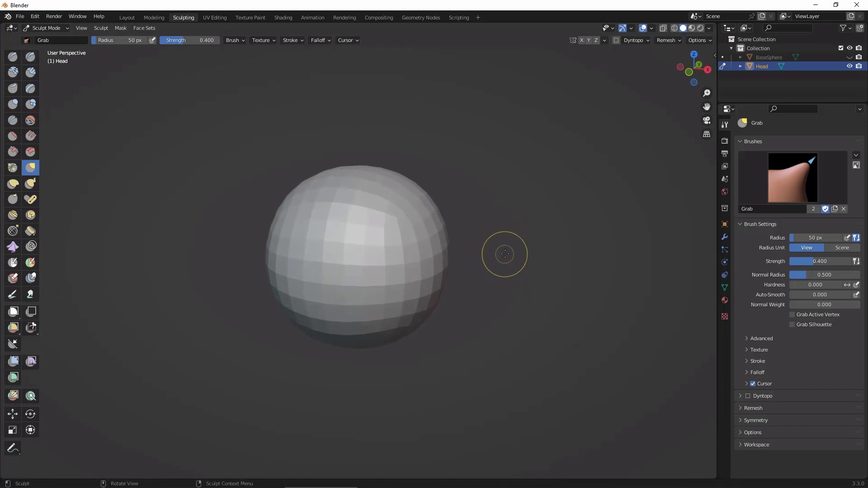
{"action": "key", "text": "f"}
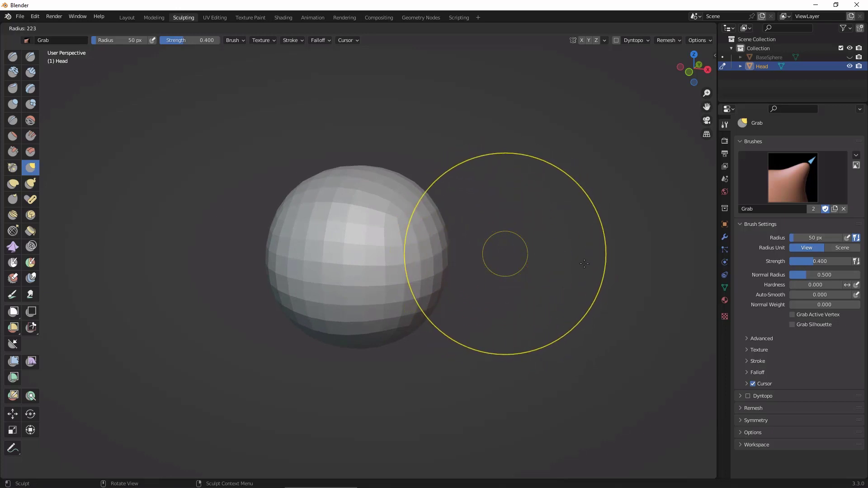
{"action": "left_click", "coordinate": [593, 271]}
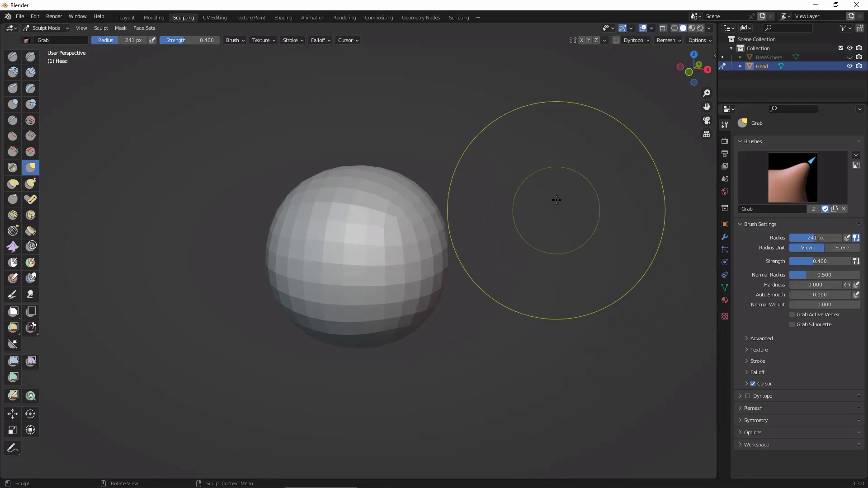
{"action": "left_click", "coordinate": [583, 41]}
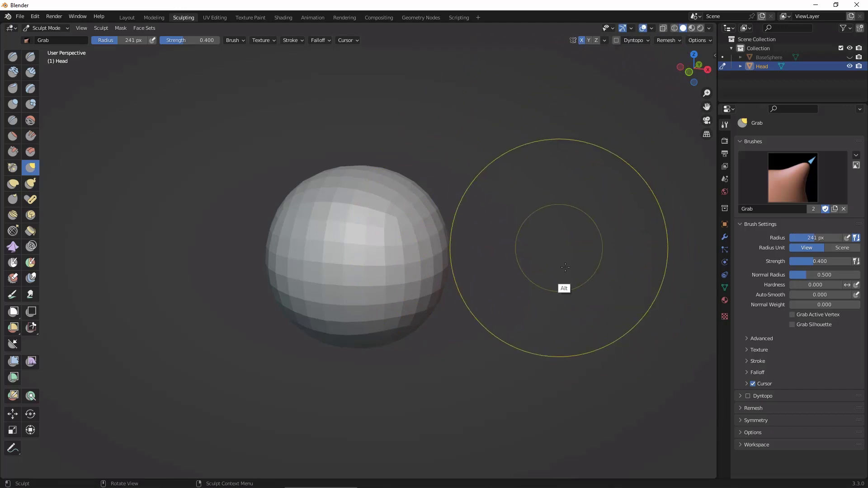
Step: From the front, push the sides of the head inward with the Grab brush and taper its lower part
{"action": "mouse_move", "coordinate": [565, 268]}
{"action": "left_mouse_down", "text": "alt"}
{"action": "mouse_move", "coordinate": [593, 252]}
{"action": "mouse_move", "coordinate": [589, 263]}
{"action": "mouse_move", "coordinate": [578, 222]}
{"action": "left_mouse_up", "text": "alt"}
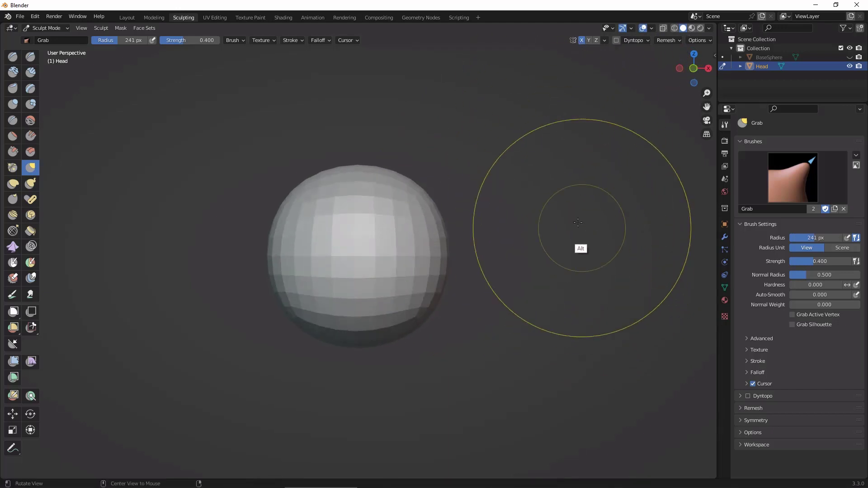
{"action": "left_click", "coordinate": [694, 68]}
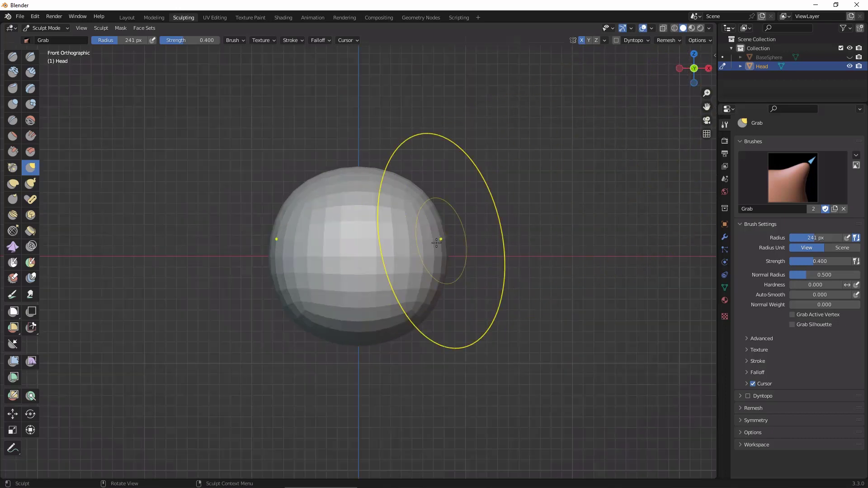
{"action": "mouse_move", "coordinate": [436, 243]}
{"action": "left_mouse_down"}
{"action": "mouse_move", "coordinate": [433, 258]}
{"action": "mouse_move", "coordinate": [405, 263]}
{"action": "mouse_move", "coordinate": [432, 254]}
{"action": "mouse_move", "coordinate": [420, 257]}
{"action": "left_mouse_up"}
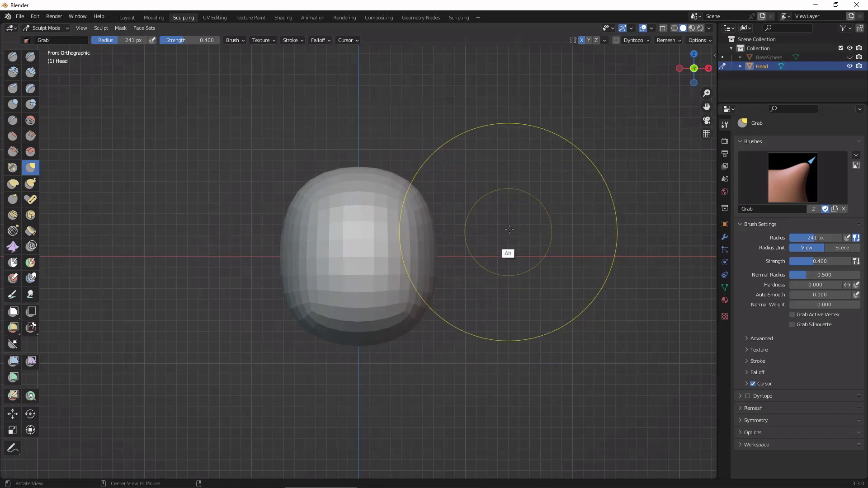
{"action": "middle_click_drag", "start_coordinate": [595, 267], "coordinate": [591, 292]}
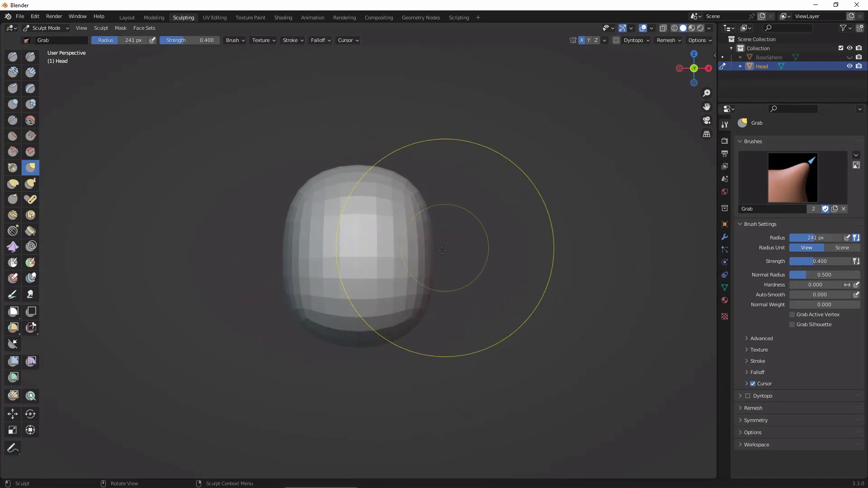
{"action": "left_click_drag", "start_coordinate": [404, 316], "coordinate": [407, 316]}
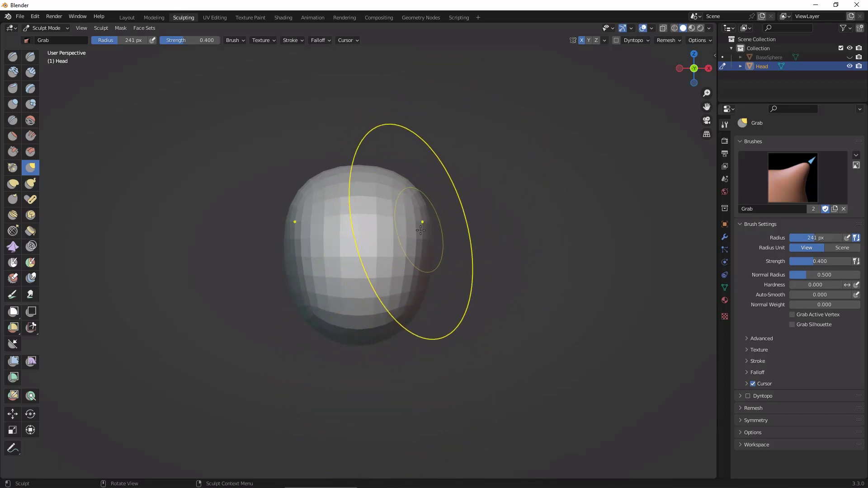
Step: Refine the Head's upper sides with the Grab brush and adjust its underside
{"action": "left_click_drag", "start_coordinate": [423, 236], "coordinate": [442, 242]}
{"action": "left_click_drag", "start_coordinate": [421, 197], "coordinate": [410, 203]}
{"action": "left_click_drag", "start_coordinate": [389, 178], "coordinate": [379, 179]}
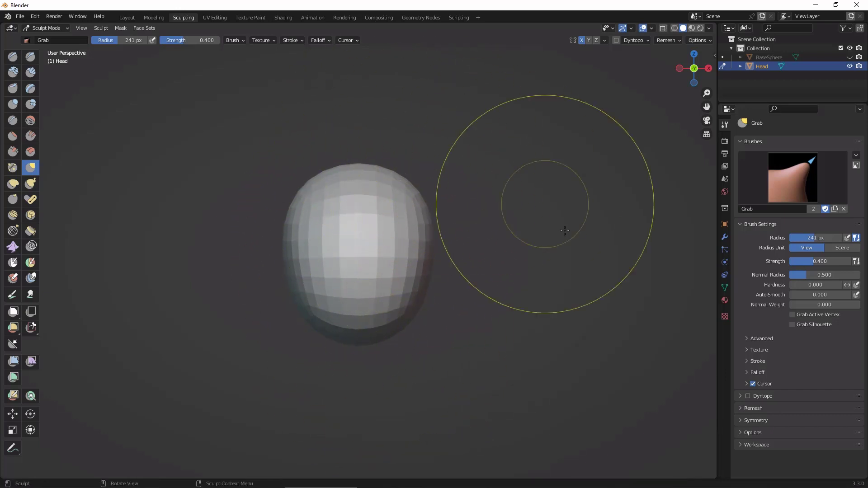
{"action": "mouse_move", "coordinate": [565, 231]}
{"action": "middle_mouse_down"}
{"action": "mouse_move", "coordinate": [591, 345]}
{"action": "mouse_move", "coordinate": [601, 316]}
{"action": "mouse_move", "coordinate": [599, 344]}
{"action": "mouse_move", "coordinate": [628, 211]}
{"action": "middle_mouse_up"}
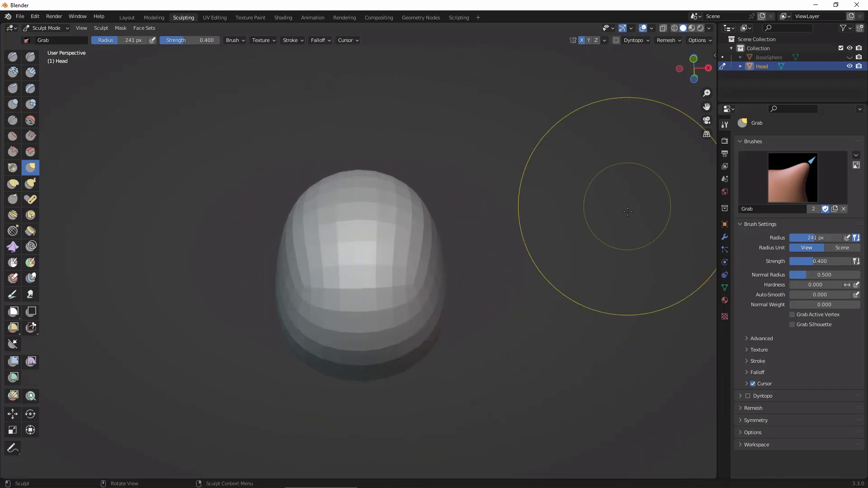
{"action": "left_click", "coordinate": [709, 68]}
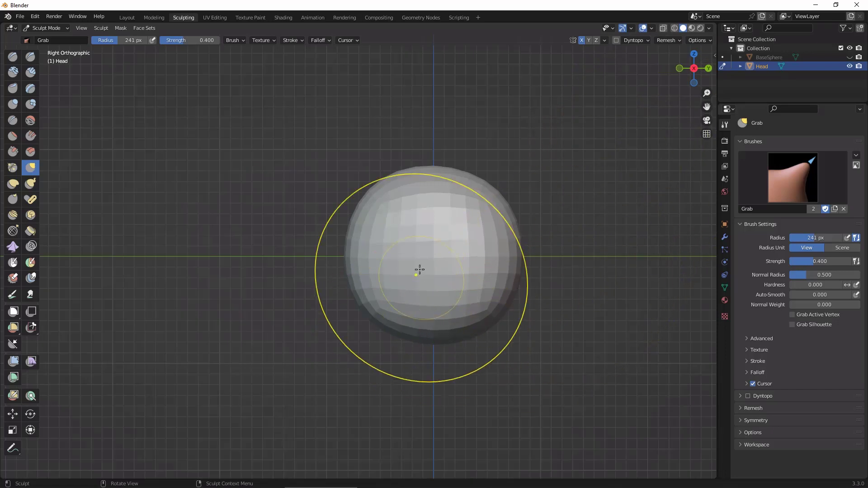
{"action": "left_click_drag", "start_coordinate": [581, 304], "coordinate": [550, 297], "text": "alt"}
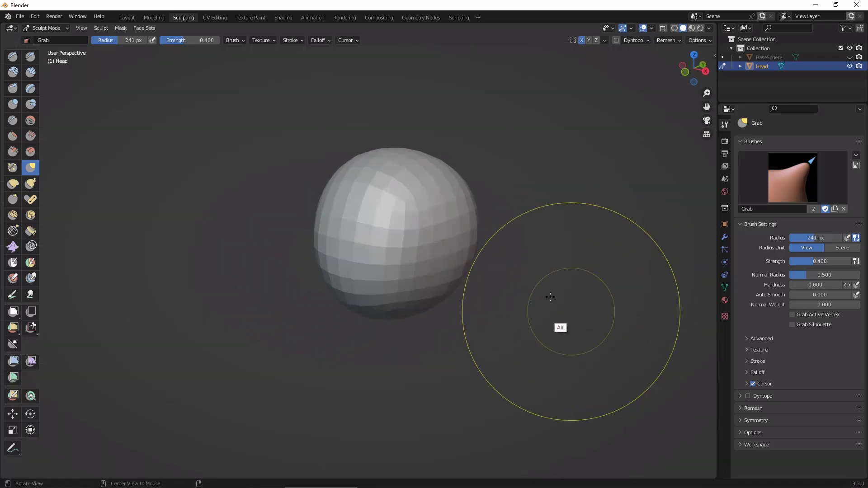
{"action": "left_click_drag", "start_coordinate": [414, 309], "coordinate": [434, 317]}
{"action": "mouse_move", "coordinate": [500, 262]}
{"action": "left_mouse_down", "text": "alt"}
{"action": "mouse_move", "coordinate": [669, 335]}
{"action": "mouse_move", "coordinate": [652, 343]}
{"action": "mouse_move", "coordinate": [607, 292]}
{"action": "mouse_move", "coordinate": [599, 324]}
{"action": "mouse_move", "coordinate": [601, 223]}
{"action": "left_mouse_up", "text": "alt"}
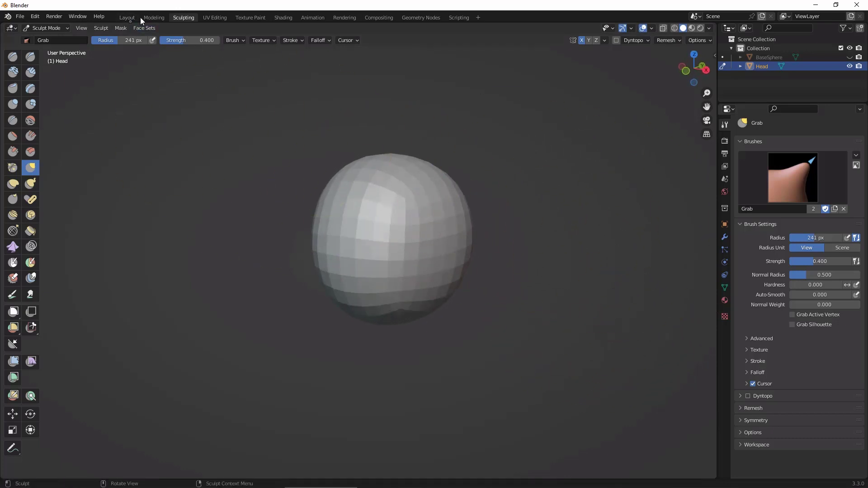
Step: Return to the Layout workspace and make BaseSphere visible in the viewport
{"action": "left_click", "coordinate": [127, 17]}
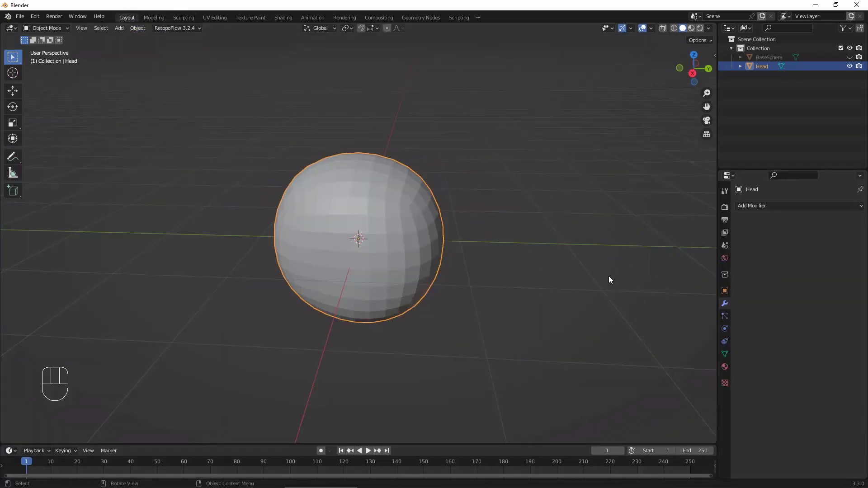
{"action": "middle_click_drag", "start_coordinate": [610, 279], "coordinate": [624, 299]}
{"action": "left_click", "coordinate": [782, 58]}
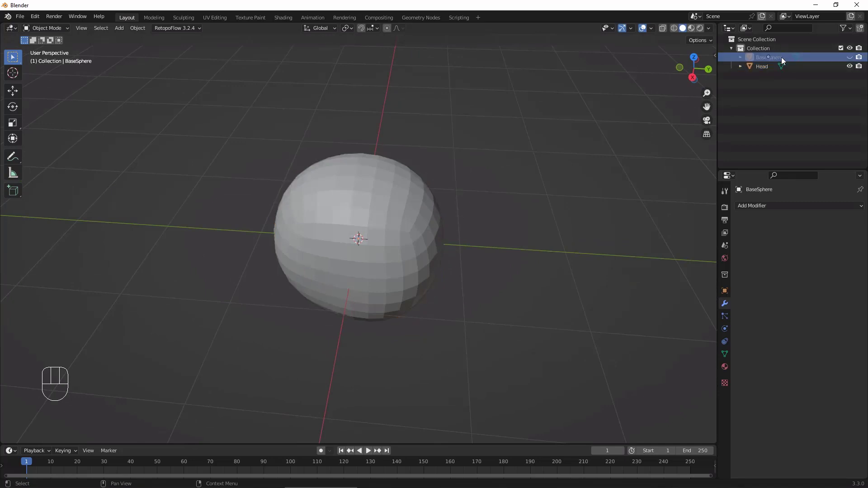
{"action": "left_click", "coordinate": [850, 58]}
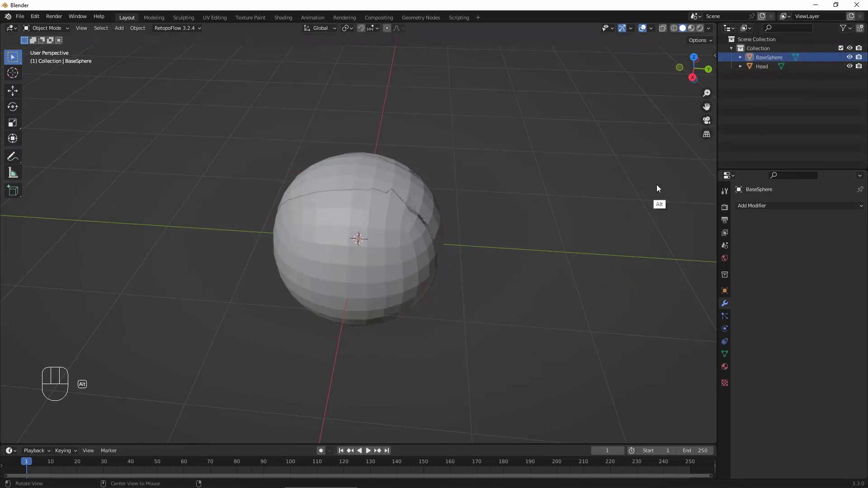
{"action": "middle_click_drag", "start_coordinate": [642, 207], "coordinate": [649, 205]}
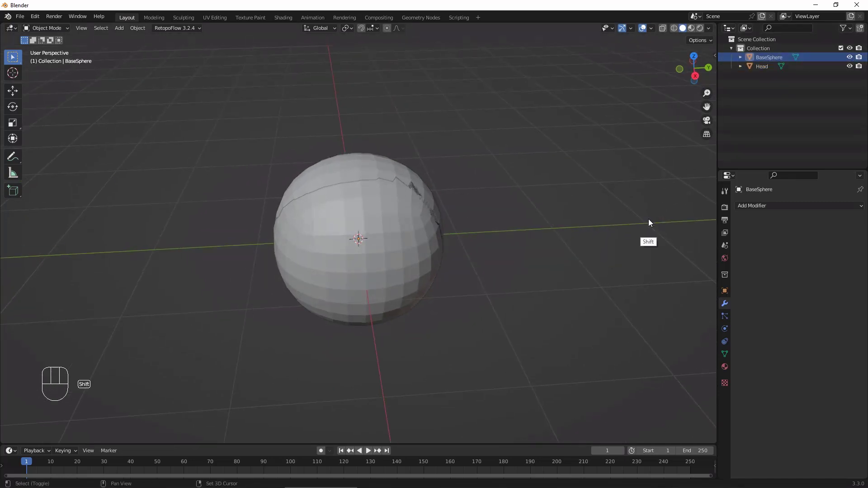
Step: Duplicate the Head object, leaving the copy at the original's position
{"action": "key", "text": "shift+d"}
{"action": "key", "text": "shift+d"}
{"action": "left_click", "coordinate": [405, 177]}
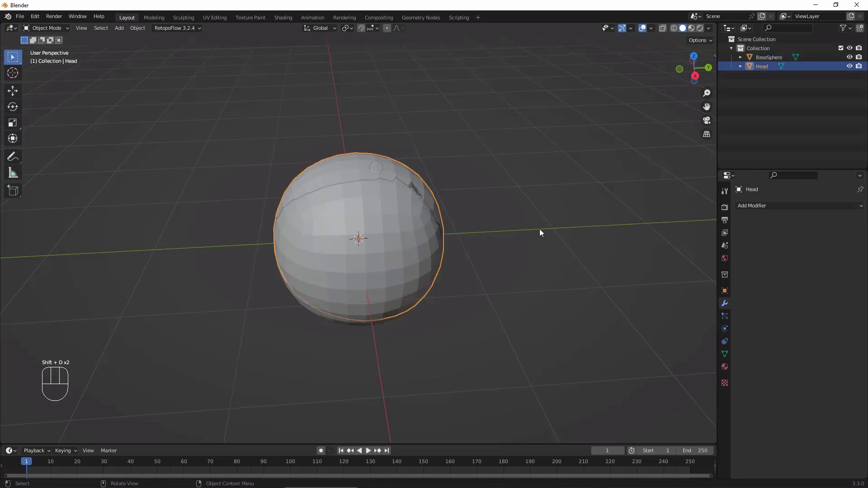
{"action": "key", "text": "shift+d"}
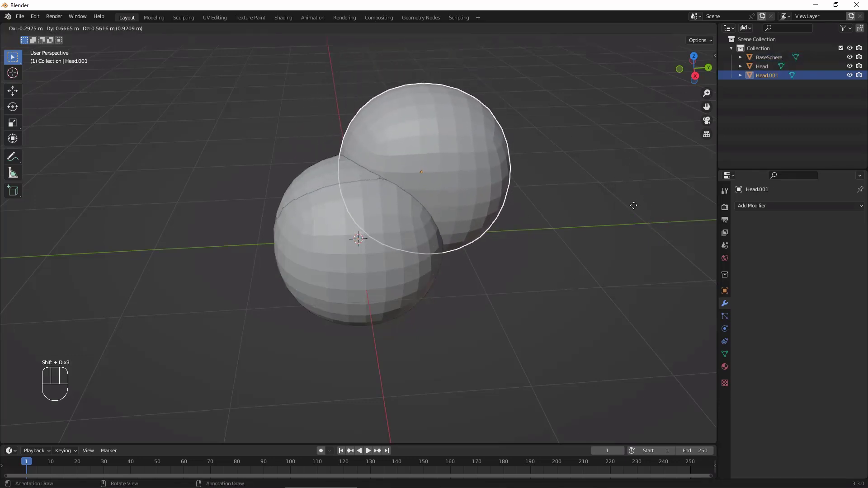
{"action": "key", "text": "Escape"}
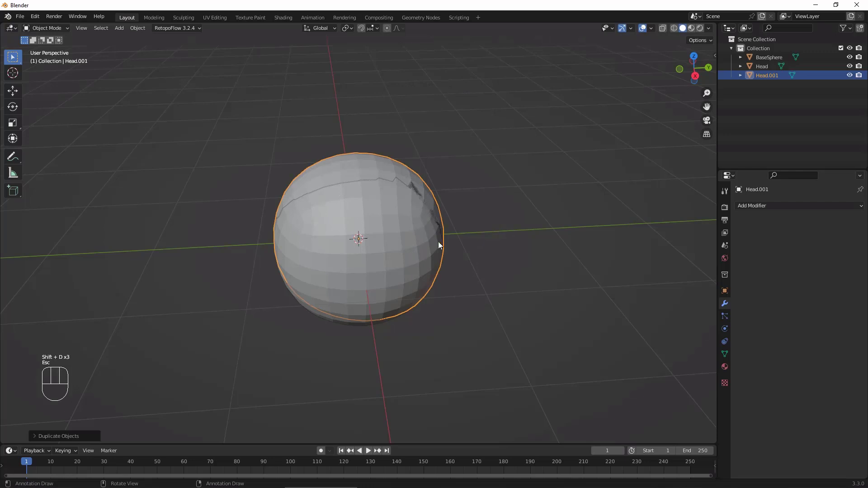
Step: Rename the duplicated head to Jaw and hide BaseSphere in the viewport
{"action": "middle_click_drag", "start_coordinate": [545, 277], "coordinate": [459, 195]}
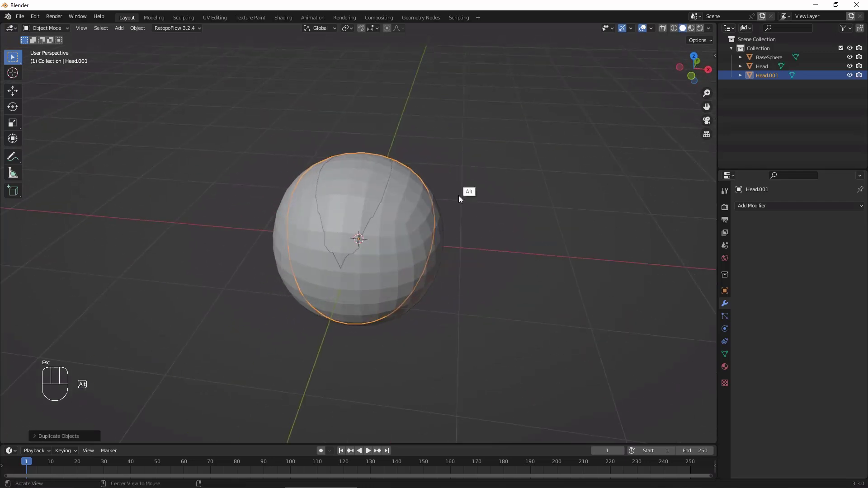
{"action": "left_click", "coordinate": [776, 75]}
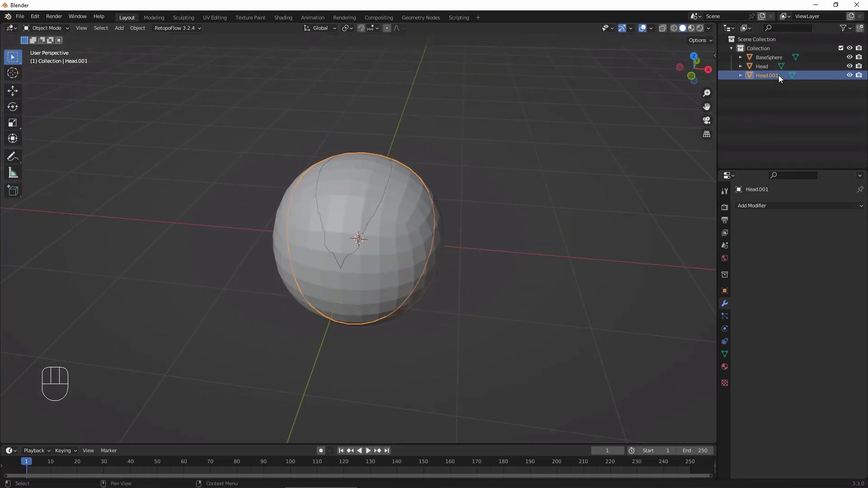
{"action": "type", "text": "Jaw"}
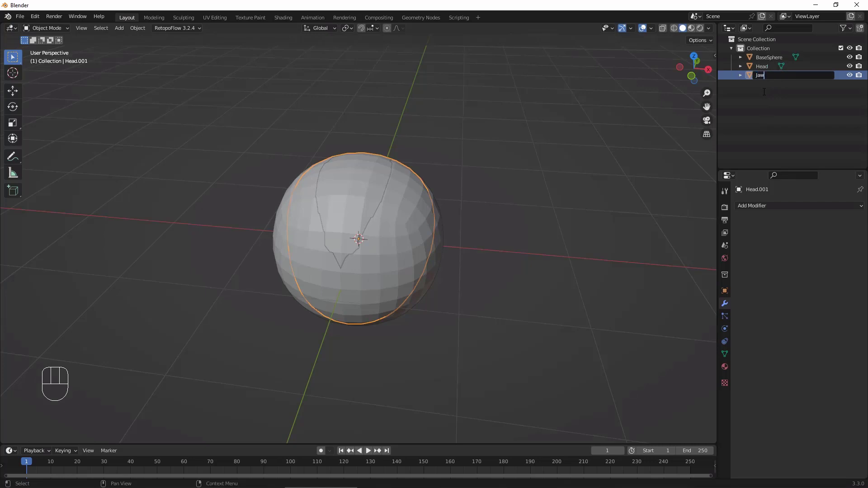
{"action": "key", "text": "Return"}
{"action": "left_click", "coordinate": [850, 57]}
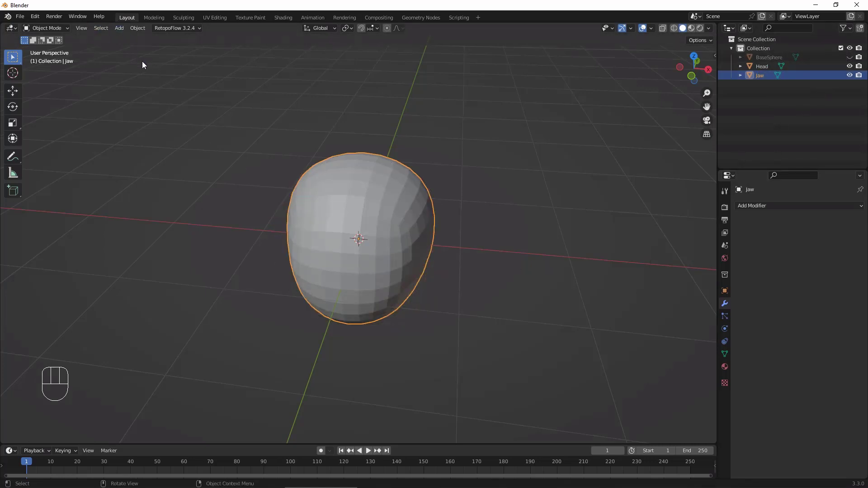
{"action": "left_click", "coordinate": [173, 18]}
{"action": "mouse_move", "coordinate": [580, 351]}
{"action": "middle_mouse_down", "text": "alt"}
{"action": "mouse_move", "coordinate": [590, 354]}
{"action": "mouse_move", "coordinate": [573, 353]}
{"action": "mouse_move", "coordinate": [570, 336]}
{"action": "mouse_move", "coordinate": [633, 226]}
{"action": "middle_mouse_up", "text": "alt"}
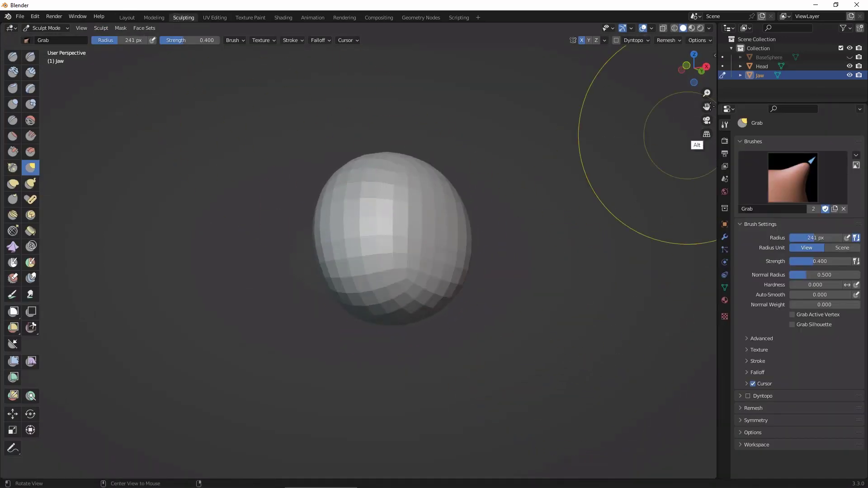
{"action": "left_click", "coordinate": [126, 18]}
{"action": "mouse_move", "coordinate": [351, 96]}
{"action": "middle_mouse_down"}
{"action": "mouse_move", "coordinate": [568, 311]}
{"action": "mouse_move", "coordinate": [610, 271]}
{"action": "middle_mouse_up"}
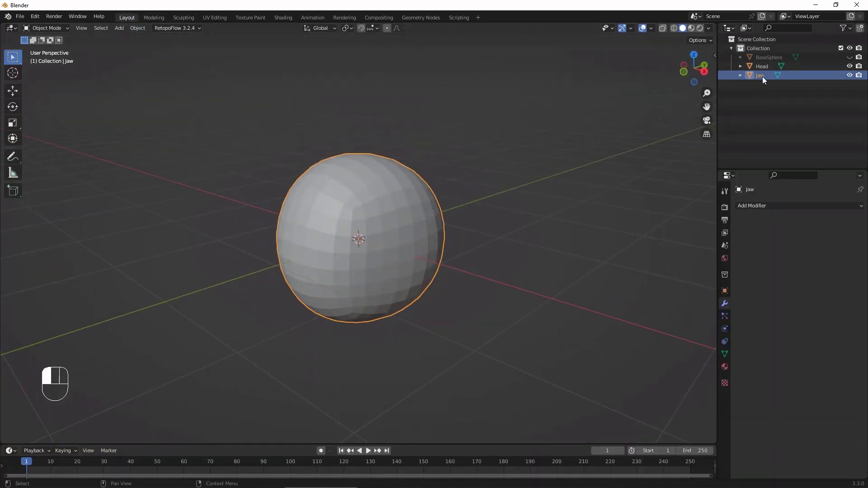
{"action": "middle_click_drag", "start_coordinate": [566, 320], "coordinate": [606, 247]}
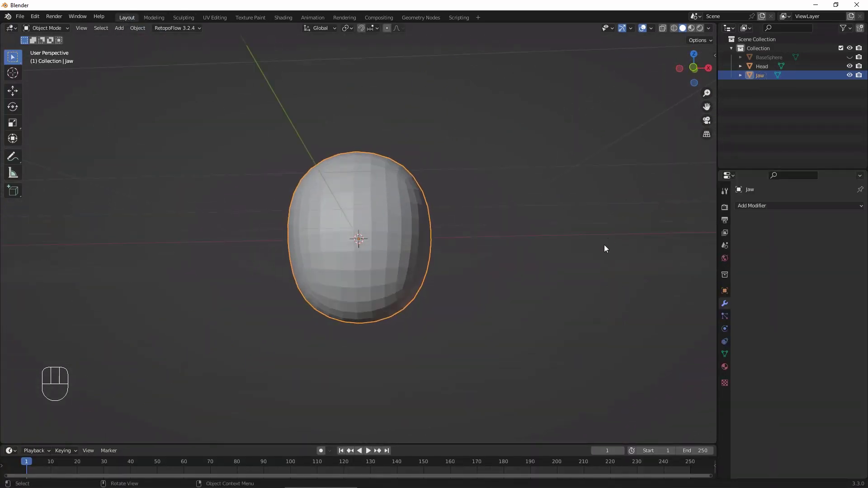
{"action": "key", "text": "w"}
{"action": "middle_click_drag", "start_coordinate": [518, 248], "coordinate": [490, 304]}
Step: Select Jaw and use the Move tool to shift it straight down below Head and slightly forward
{"action": "left_click", "coordinate": [761, 76]}
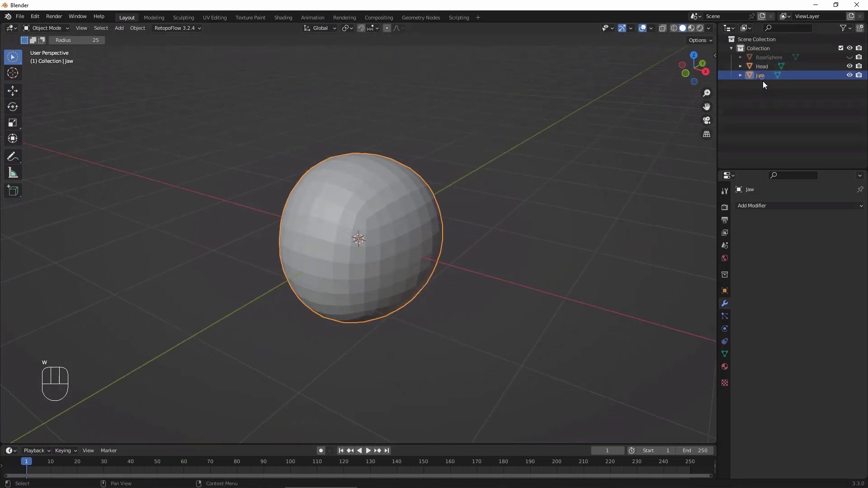
{"action": "left_click", "coordinate": [13, 92]}
{"action": "left_click_drag", "start_coordinate": [358, 203], "coordinate": [359, 281]}
{"action": "middle_click_drag", "start_coordinate": [453, 271], "coordinate": [780, 81], "text": "alt"}
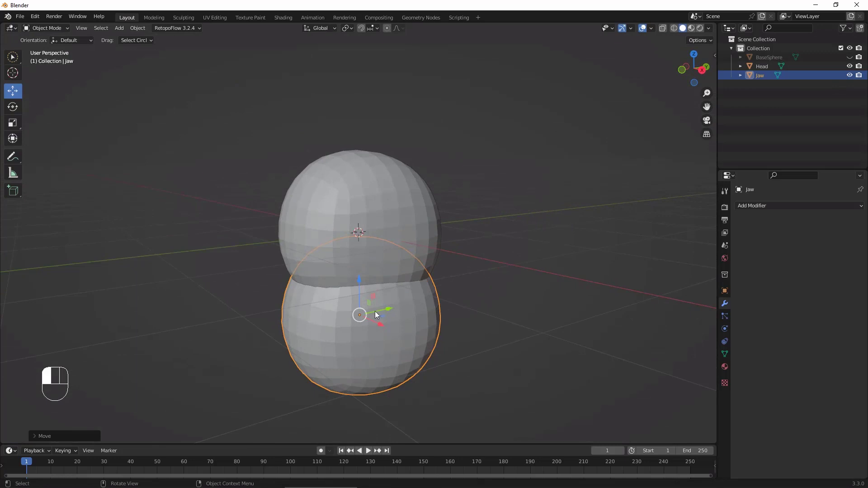
{"action": "left_click_drag", "start_coordinate": [376, 312], "coordinate": [358, 327]}
Step: Adjust Jaw's scale and move it forward and up so it overlaps the lower front of Head
{"action": "key", "text": "s"}
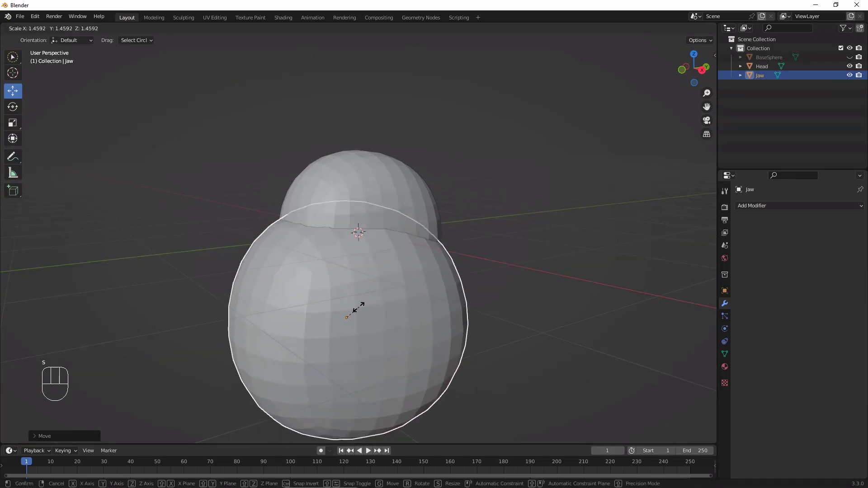
{"action": "left_click", "coordinate": [356, 312]}
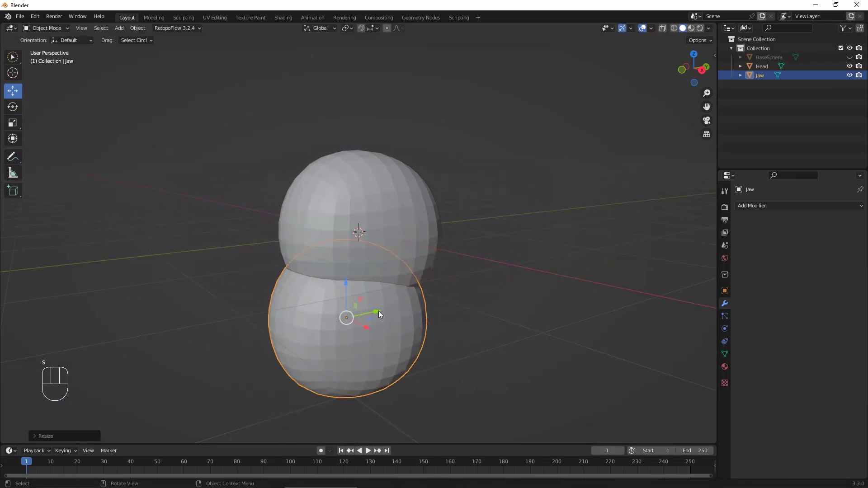
{"action": "left_click_drag", "start_coordinate": [379, 311], "coordinate": [369, 313]}
{"action": "left_click_drag", "start_coordinate": [338, 288], "coordinate": [338, 244]}
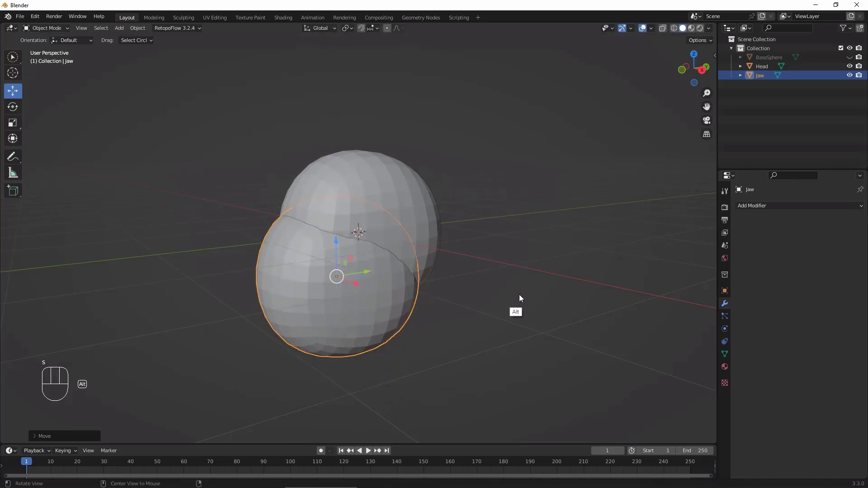
{"action": "left_click_drag", "start_coordinate": [519, 294], "coordinate": [483, 294], "text": "alt"}
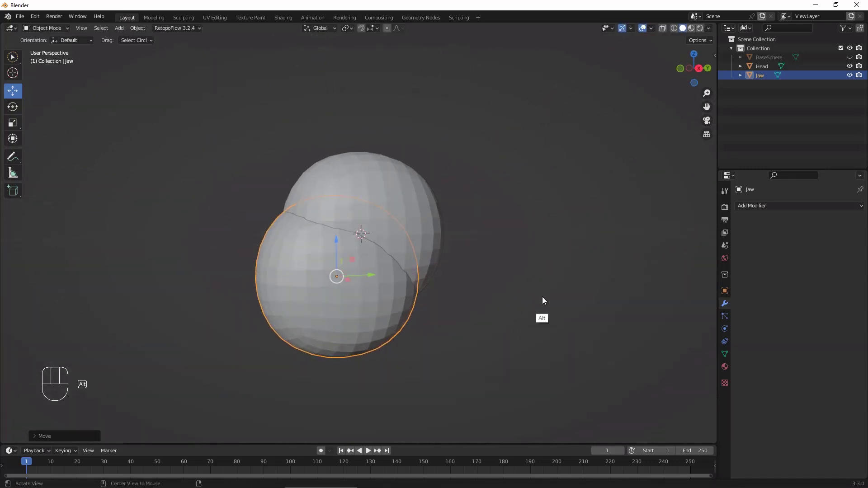
{"action": "left_click_drag", "start_coordinate": [542, 297], "coordinate": [528, 298], "text": "alt"}
Step: Switch to the Sculpting workspace with Jaw active and enlarge the Grab brush radius to about 326 px
{"action": "left_click", "coordinate": [184, 18]}
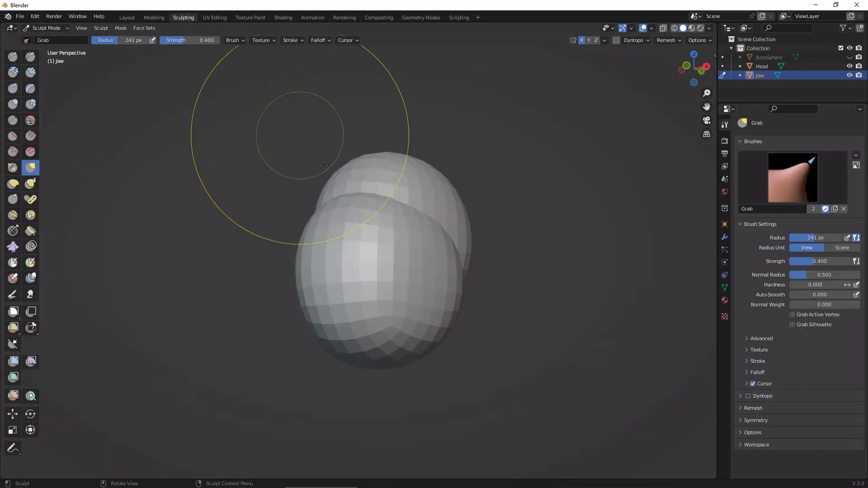
{"action": "left_click_drag", "start_coordinate": [563, 297], "coordinate": [506, 323], "text": "alt"}
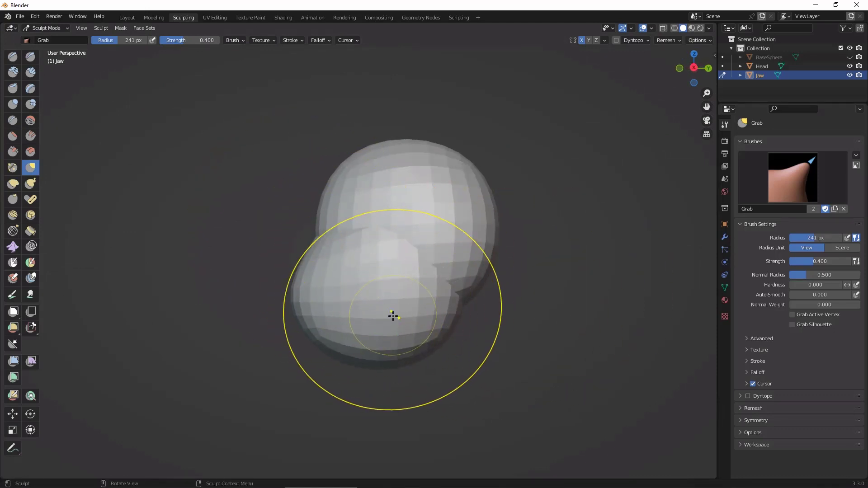
{"action": "key", "text": "f"}
{"action": "left_click", "coordinate": [431, 325]}
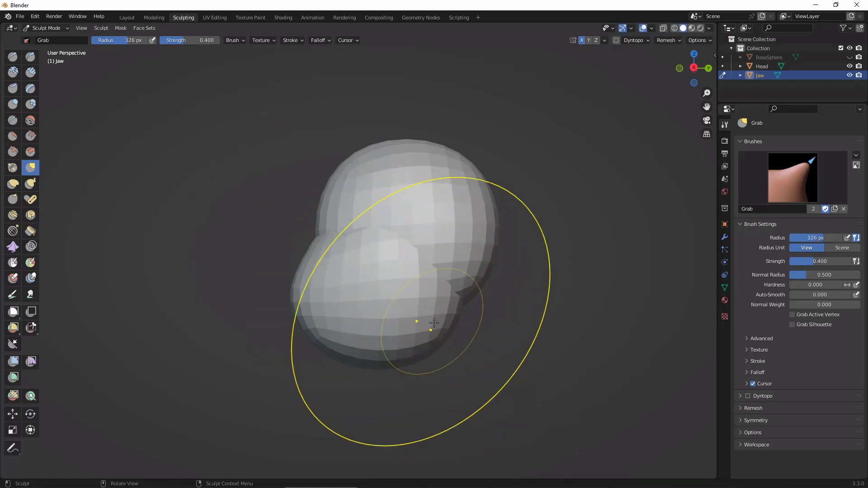
Step: Push Jaw's underside and rear part upward with the Grab brush to start the jawline
{"action": "left_click_drag", "start_coordinate": [426, 323], "coordinate": [424, 279]}
{"action": "left_click_drag", "start_coordinate": [383, 328], "coordinate": [377, 290]}
{"action": "left_click_drag", "start_coordinate": [386, 312], "coordinate": [385, 296]}
{"action": "left_click_drag", "start_coordinate": [424, 290], "coordinate": [394, 283]}
{"action": "middle_click_drag", "start_coordinate": [564, 380], "coordinate": [633, 405]}
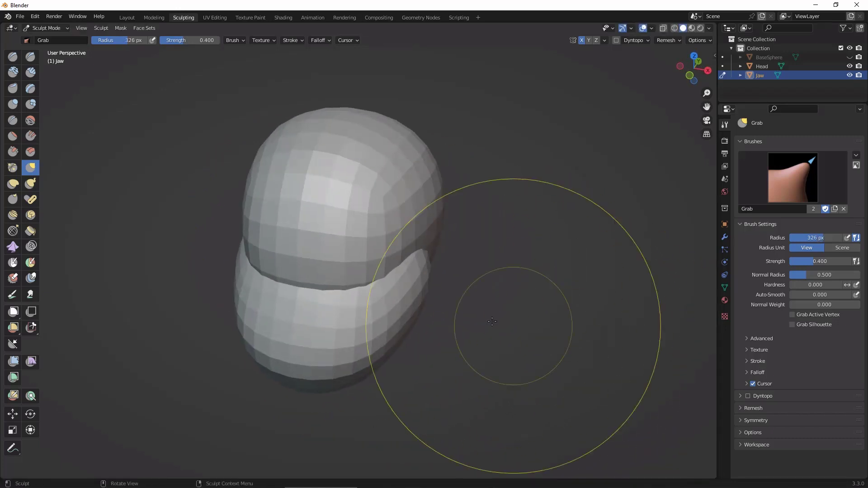
{"action": "left_click_drag", "start_coordinate": [350, 352], "coordinate": [354, 339]}
{"action": "left_click_drag", "start_coordinate": [372, 351], "coordinate": [367, 340]}
Step: Pull the lower front of Jaw forward and down with the Grab brush to form the chin
{"action": "mouse_move", "coordinate": [544, 313]}
{"action": "left_mouse_down", "text": "alt"}
{"action": "mouse_move", "coordinate": [537, 227]}
{"action": "mouse_move", "coordinate": [586, 238]}
{"action": "mouse_move", "coordinate": [582, 278]}
{"action": "mouse_move", "coordinate": [654, 278]}
{"action": "mouse_move", "coordinate": [652, 290]}
{"action": "left_mouse_up", "text": "alt"}
{"action": "left_click_drag", "start_coordinate": [431, 372], "coordinate": [352, 385]}
{"action": "left_click_drag", "start_coordinate": [367, 393], "coordinate": [349, 403]}
{"action": "left_click_drag", "start_coordinate": [317, 403], "coordinate": [245, 430]}
Step: Push the lower sides of Jaw inward with the Grab brush to narrow it toward the chin
{"action": "left_click_drag", "start_coordinate": [532, 289], "coordinate": [436, 297], "text": "alt"}
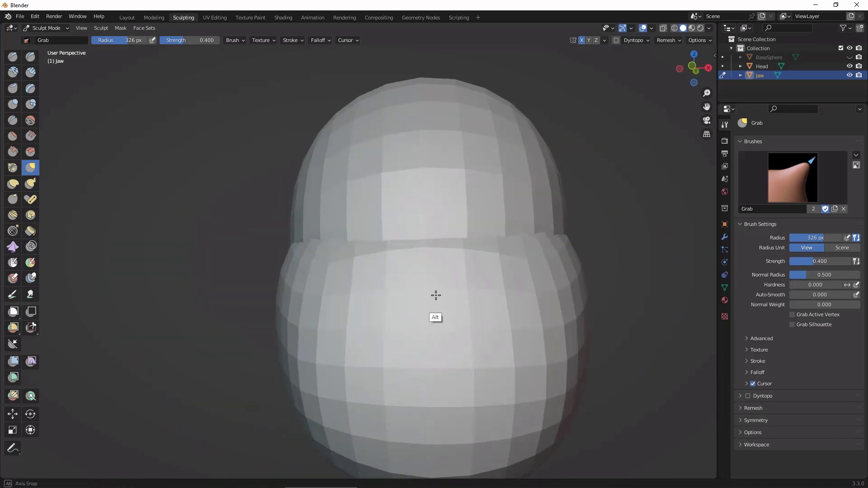
{"action": "left_click_drag", "start_coordinate": [580, 341], "coordinate": [569, 346]}
{"action": "left_click_drag", "start_coordinate": [568, 389], "coordinate": [547, 390]}
{"action": "left_click_drag", "start_coordinate": [664, 293], "coordinate": [596, 310], "text": "alt"}
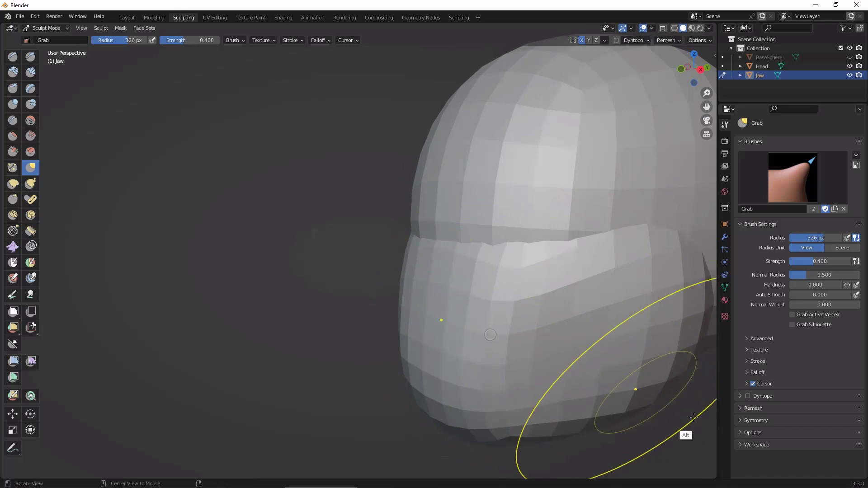
{"action": "left_click_drag", "start_coordinate": [686, 411], "coordinate": [656, 398], "text": "alt"}
Step: Make Head the active sculpt object and push its lower back upward with the Grab brush
{"action": "mouse_move", "coordinate": [696, 429]}
{"action": "left_mouse_down", "text": "ctrl+alt"}
{"action": "mouse_move", "coordinate": [697, 408]}
{"action": "mouse_move", "coordinate": [687, 461]}
{"action": "mouse_move", "coordinate": [530, 366]}
{"action": "mouse_move", "coordinate": [460, 350]}
{"action": "left_mouse_up", "text": "ctrl+alt"}
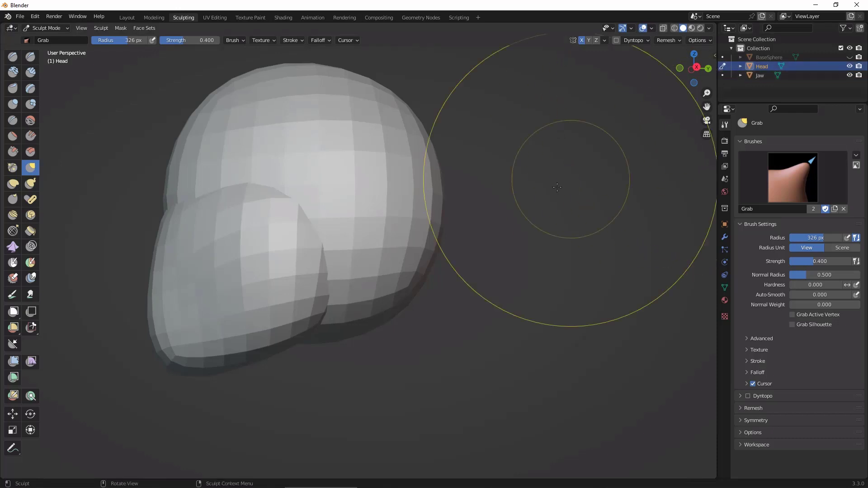
{"action": "mouse_move", "coordinate": [341, 335]}
{"action": "left_mouse_down"}
{"action": "mouse_move", "coordinate": [342, 226]}
{"action": "mouse_move", "coordinate": [352, 210]}
{"action": "left_mouse_up"}
{"action": "left_click_drag", "start_coordinate": [392, 264], "coordinate": [385, 235]}
{"action": "mouse_move", "coordinate": [471, 325]}
{"action": "left_mouse_down", "text": "alt"}
{"action": "mouse_move", "coordinate": [468, 339]}
{"action": "mouse_move", "coordinate": [468, 321]}
{"action": "left_mouse_up", "text": "alt"}
{"action": "left_click_drag", "start_coordinate": [467, 317], "coordinate": [561, 321], "text": "alt+shift"}
Step: Try larger Grab brush radii of 425 px and 491 px in the right side view
{"action": "left_click", "coordinate": [755, 78]}
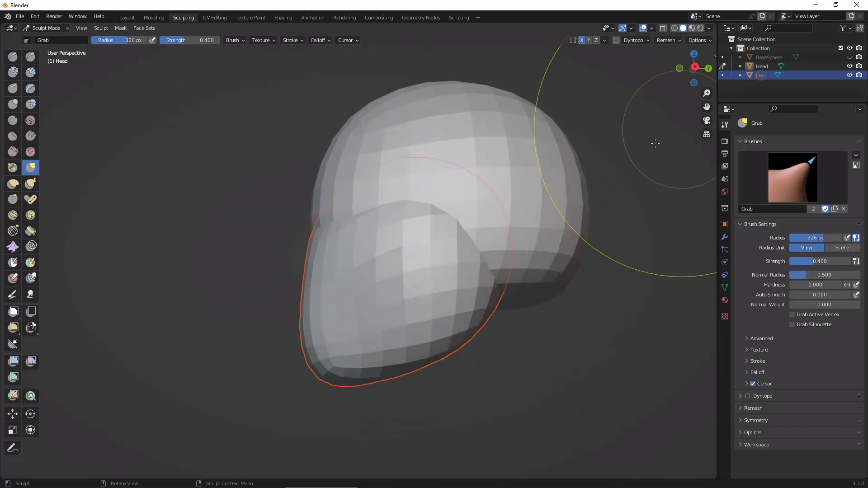
{"action": "key", "text": "KP_3"}
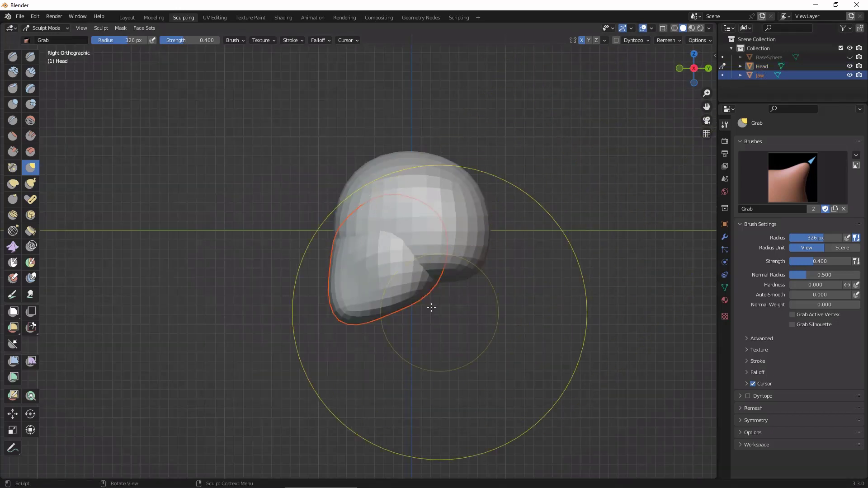
{"action": "key", "text": "space"}
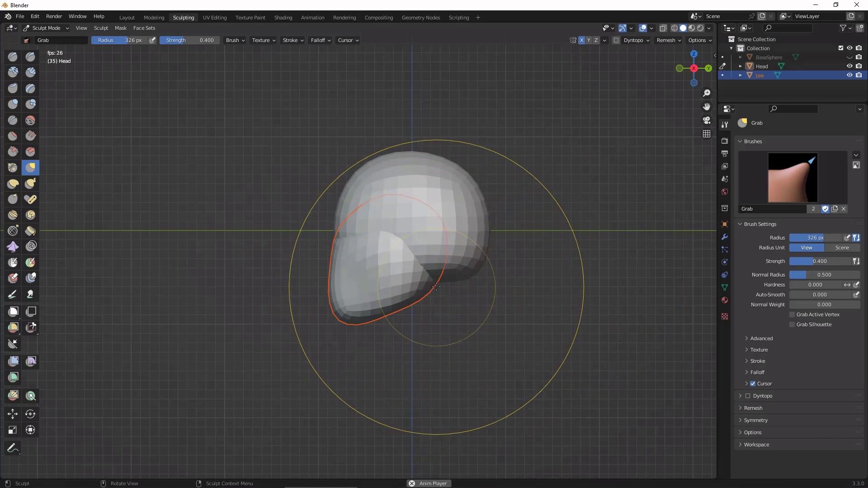
{"action": "key", "text": "f"}
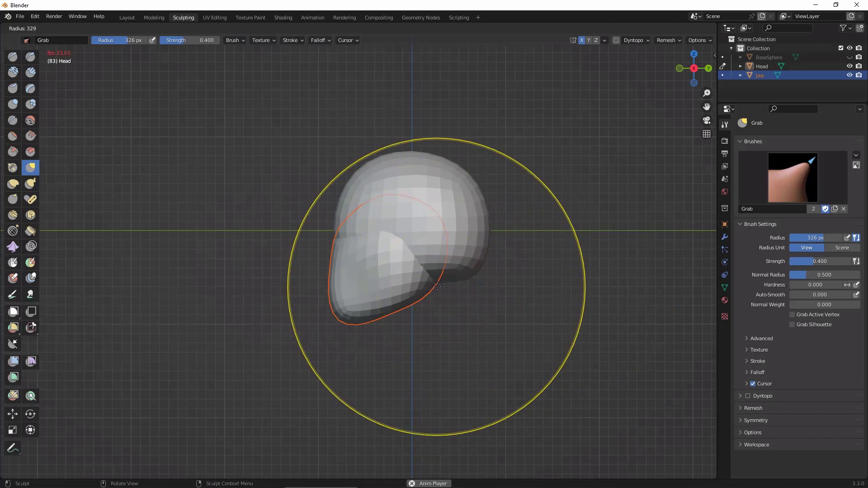
{"action": "left_click", "coordinate": [479, 319]}
{"action": "key", "text": "f"}
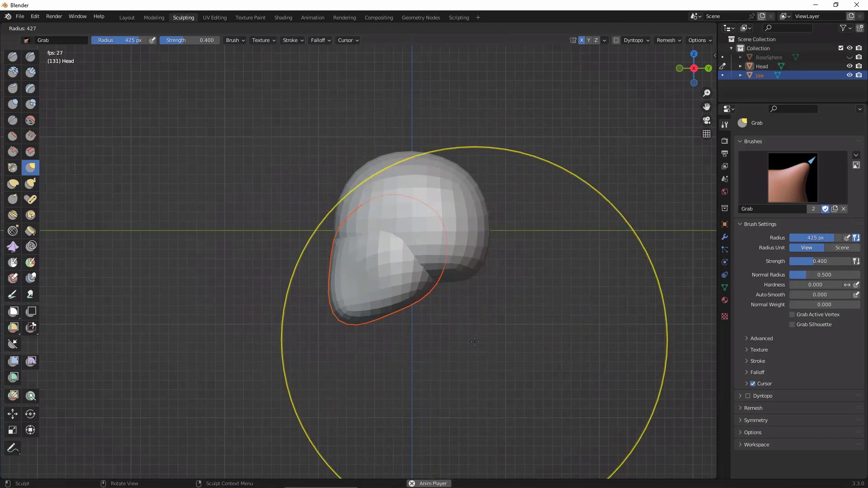
{"action": "left_click", "coordinate": [477, 373]}
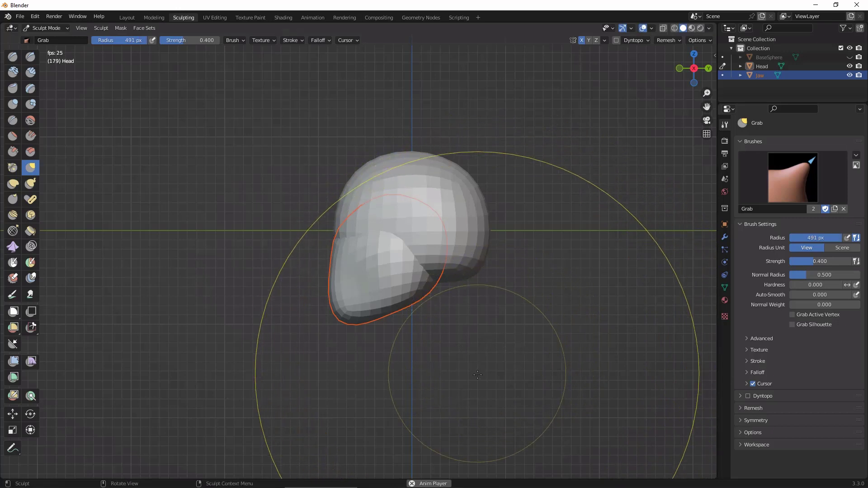
{"action": "key", "text": "space"}
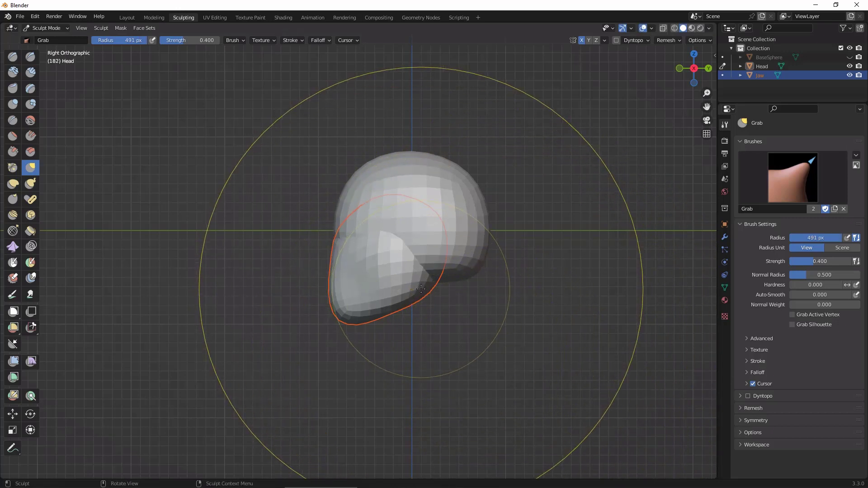
Step: Reduce the Grab brush radius to 124 px
{"action": "key", "text": "f"}
{"action": "left_click", "coordinate": [340, 289]}
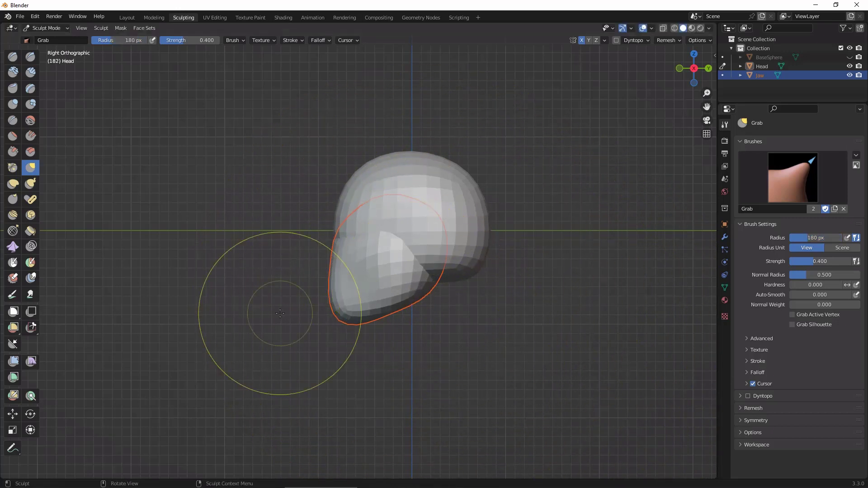
{"action": "key", "text": "f"}
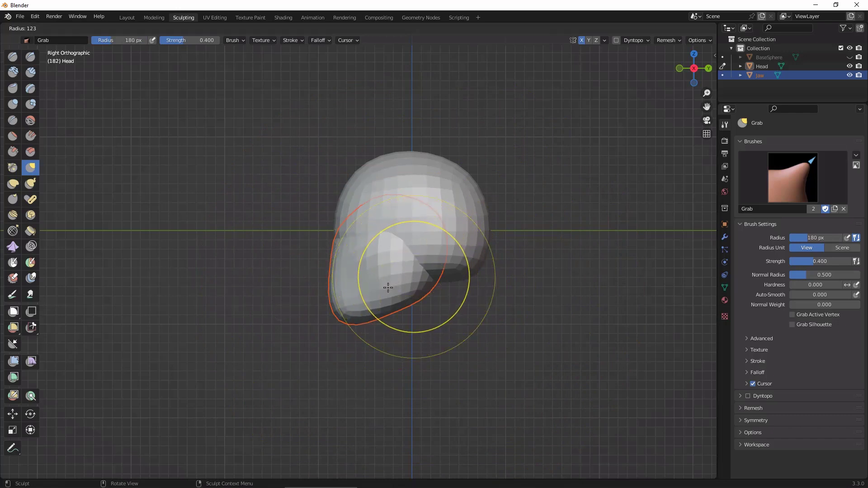
{"action": "left_click", "coordinate": [389, 290]}
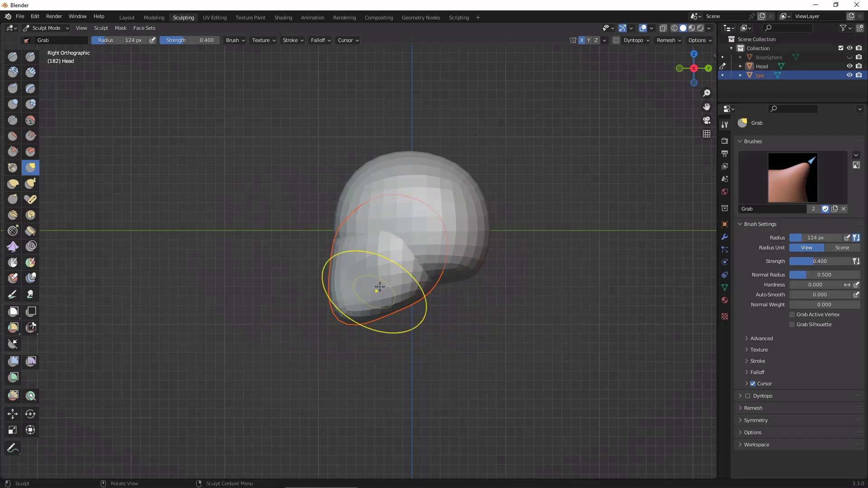
Step: Make Jaw the active sculpt object and push its rear edge forward and inward with the Grab brush to define the jawline
{"action": "left_click", "coordinate": [723, 75]}
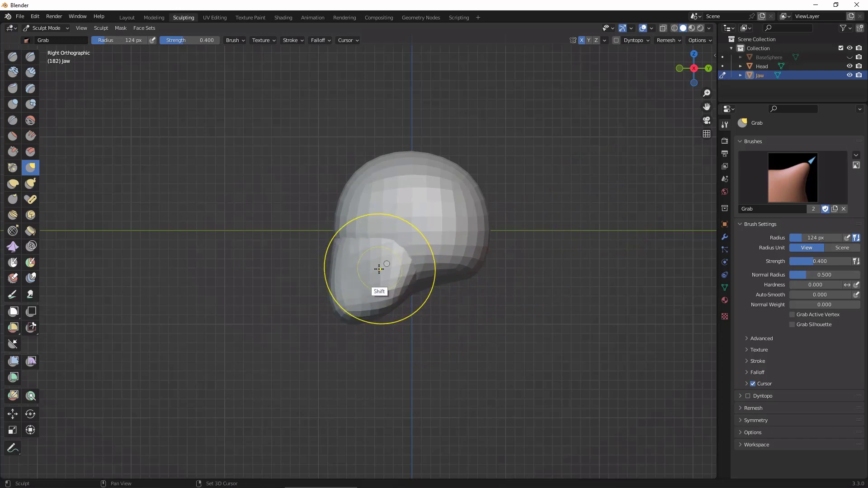
{"action": "scroll", "coordinate": [588, 380], "scroll_direction": "up", "scroll_amount": 3}
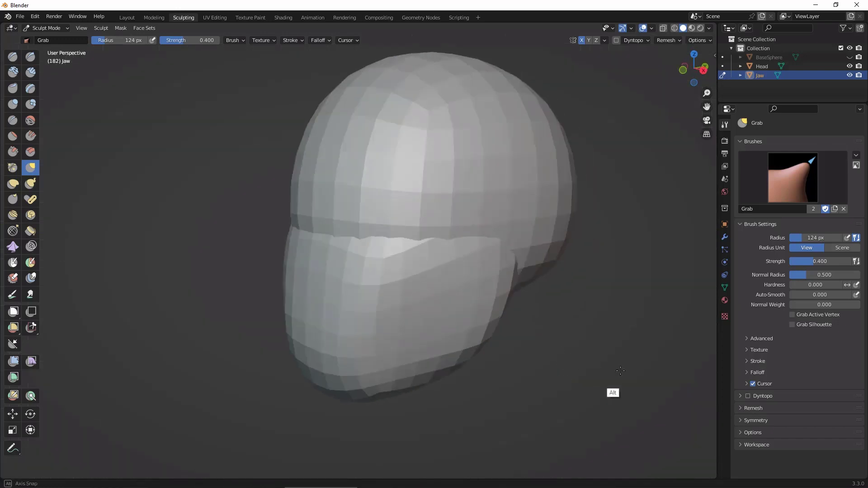
{"action": "middle_click_drag", "start_coordinate": [613, 394], "coordinate": [676, 368]}
{"action": "mouse_move", "coordinate": [676, 368]}
{"action": "left_mouse_down", "text": "alt"}
{"action": "mouse_move", "coordinate": [546, 363]}
{"action": "mouse_move", "coordinate": [523, 345]}
{"action": "mouse_move", "coordinate": [603, 368]}
{"action": "mouse_move", "coordinate": [592, 377]}
{"action": "mouse_move", "coordinate": [684, 375]}
{"action": "left_mouse_up", "text": "alt"}
{"action": "middle_click_drag", "start_coordinate": [685, 375], "coordinate": [626, 387], "text": "alt"}
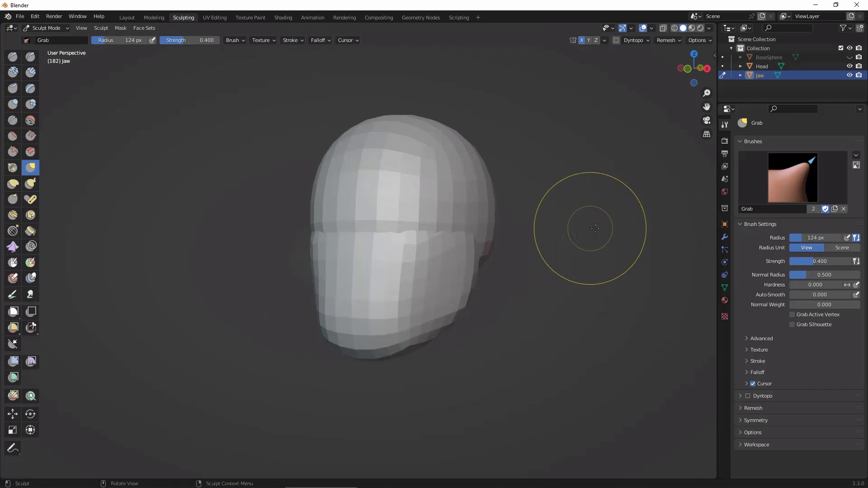
{"action": "middle_click_drag", "start_coordinate": [584, 228], "coordinate": [538, 227]}
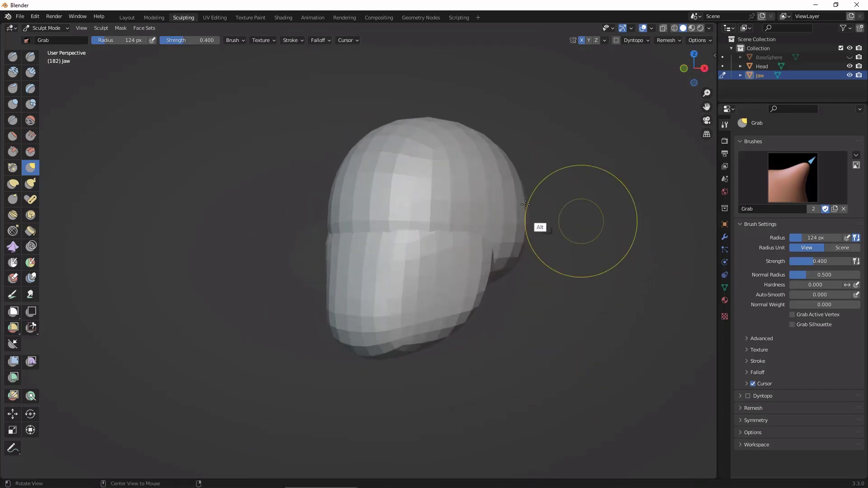
Step: Switch to the Layout workspace and add a cylinder mesh for the neck
{"action": "left_click", "coordinate": [127, 18]}
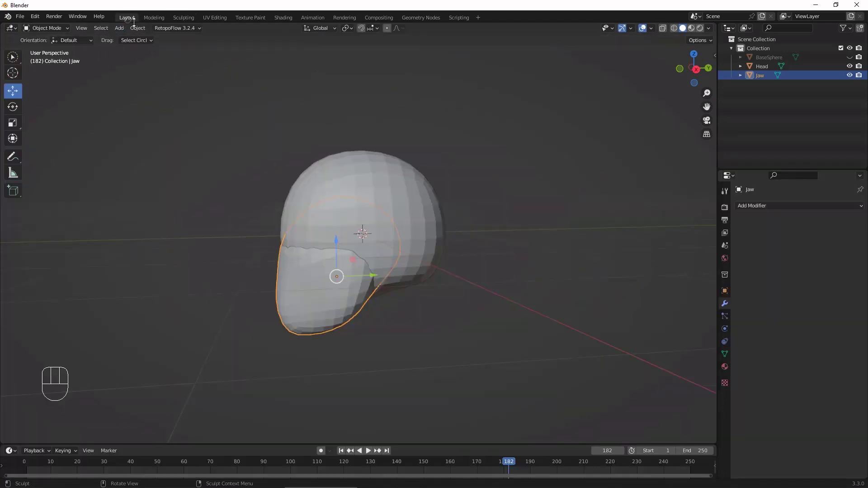
{"action": "middle_click_drag", "start_coordinate": [563, 281], "coordinate": [584, 271], "text": "alt"}
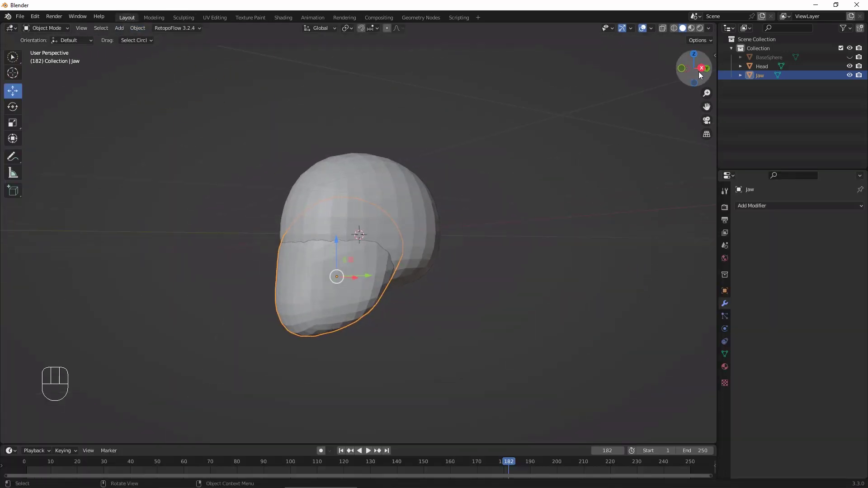
{"action": "left_click", "coordinate": [701, 68]}
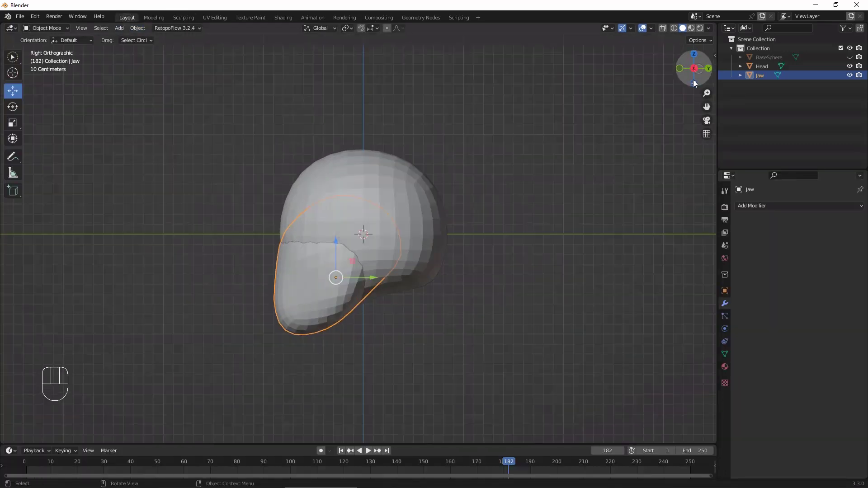
{"action": "middle_click_drag", "start_coordinate": [529, 276], "coordinate": [543, 261]}
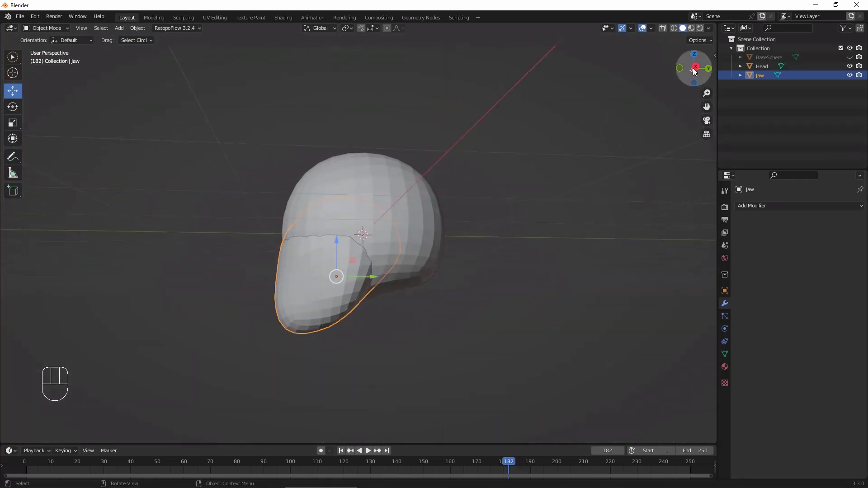
{"action": "left_click", "coordinate": [692, 66]}
{"action": "left_click", "coordinate": [696, 69]}
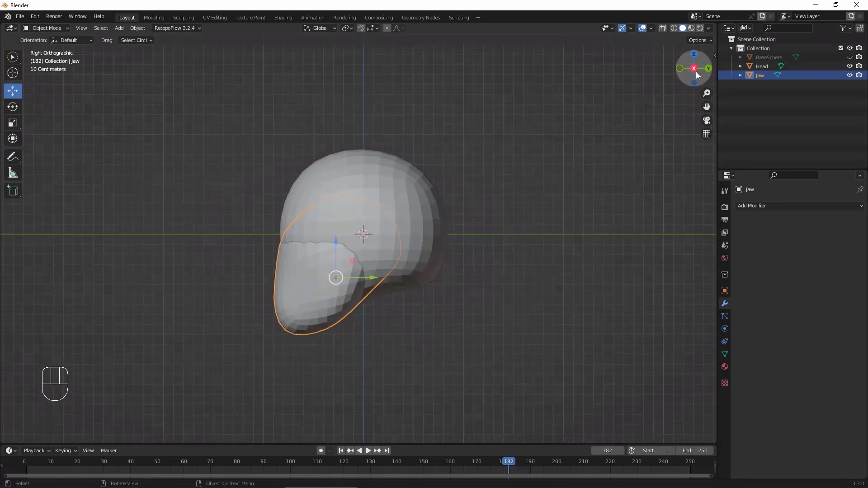
{"action": "middle_click_drag", "start_coordinate": [531, 254], "coordinate": [531, 279], "text": "ctrl+alt"}
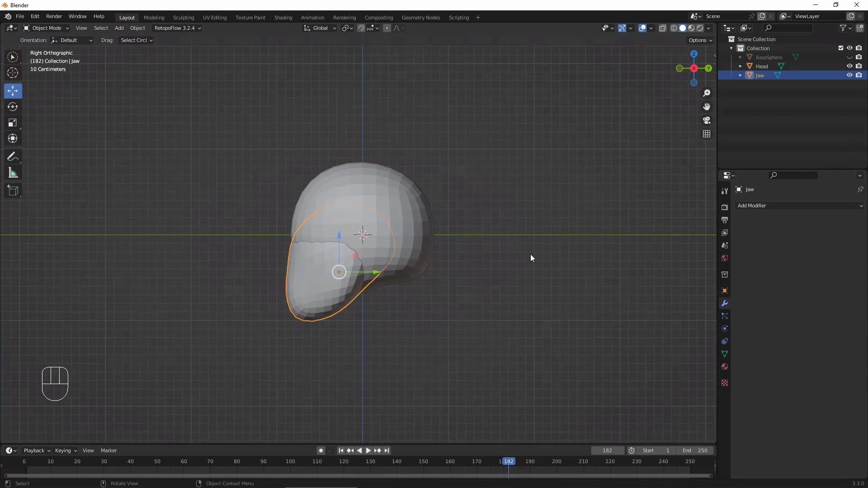
{"action": "key", "text": "shift+a"}
{"action": "mouse_move", "coordinate": [535, 257]}
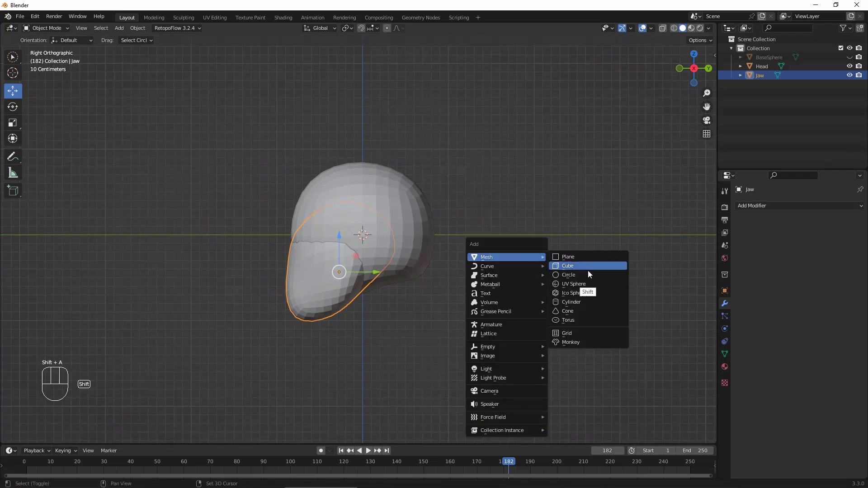
{"action": "left_click", "coordinate": [587, 302]}
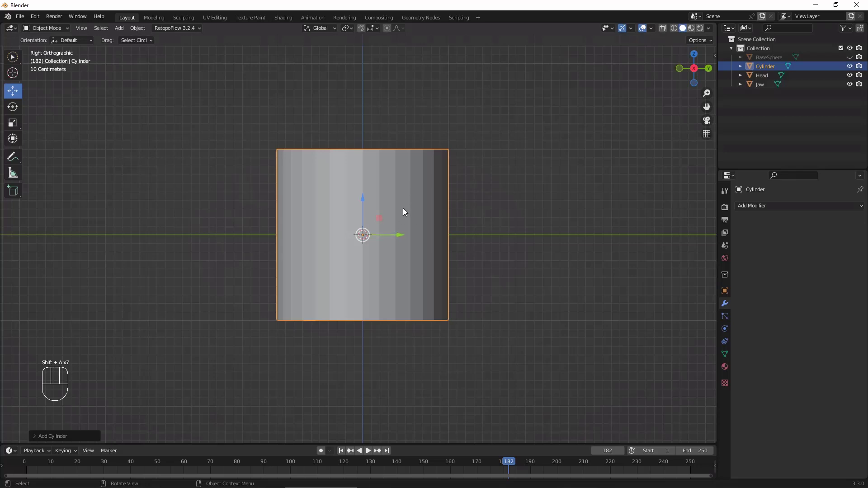
Step: Scale the cylinder down uniformly to neck width and stretch it along the global Z axis to more than twice its height
{"action": "key", "text": "s"}
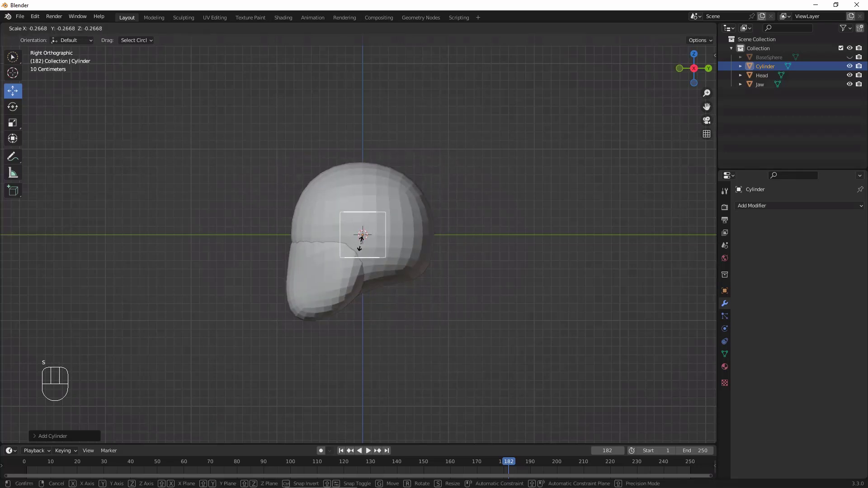
{"action": "left_click", "coordinate": [362, 239]}
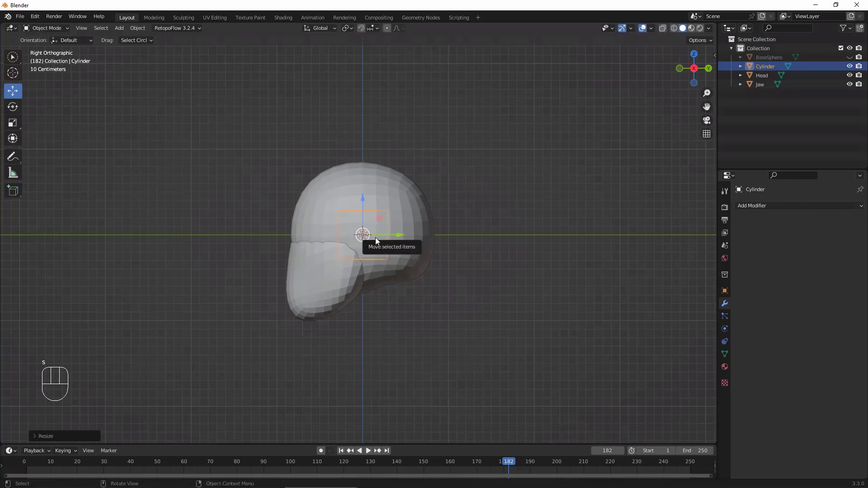
{"action": "key", "text": "s"}
{"action": "key", "text": "z"}
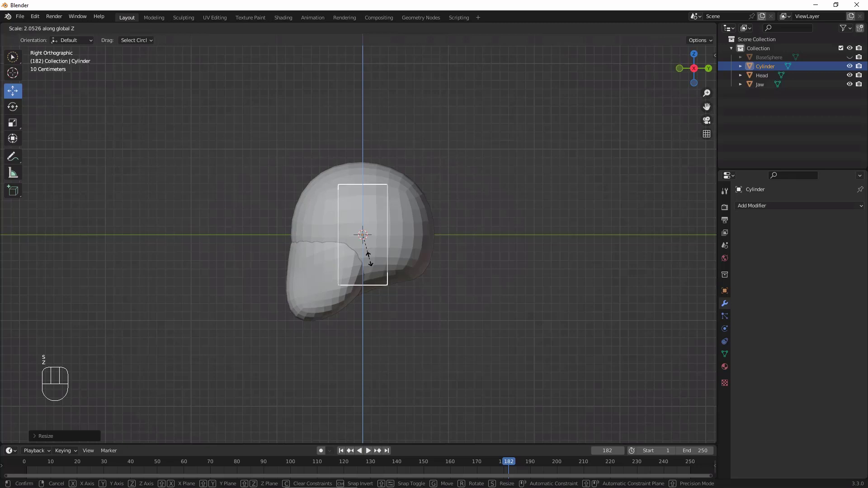
{"action": "left_click", "coordinate": [371, 263]}
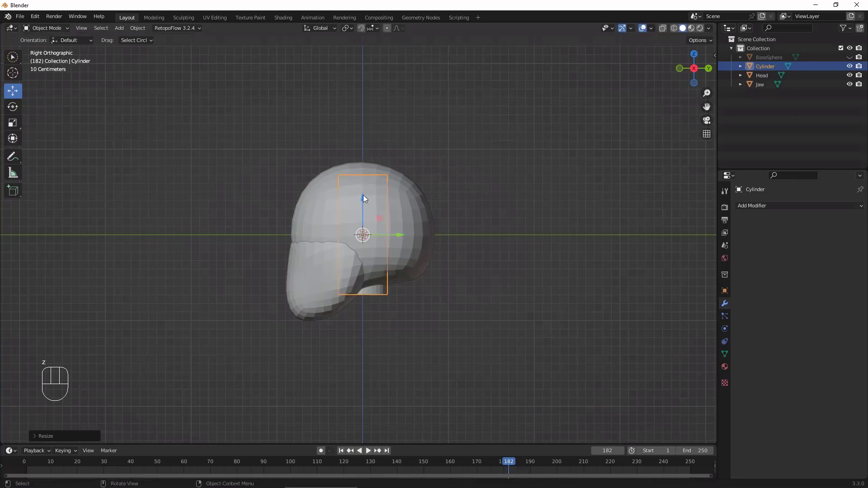
Step: Move the cylinder down along Z until only its upper part stays inside Head and Jaw
{"action": "left_click_drag", "start_coordinate": [364, 196], "coordinate": [363, 259]}
{"action": "middle_click_drag", "start_coordinate": [528, 294], "coordinate": [504, 321]}
{"action": "left_click", "coordinate": [692, 70]}
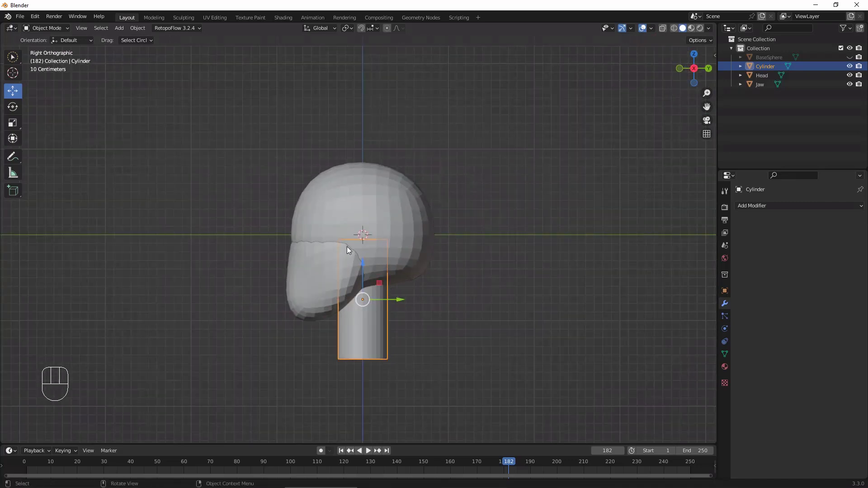
{"action": "left_click_drag", "start_coordinate": [365, 270], "coordinate": [363, 280]}
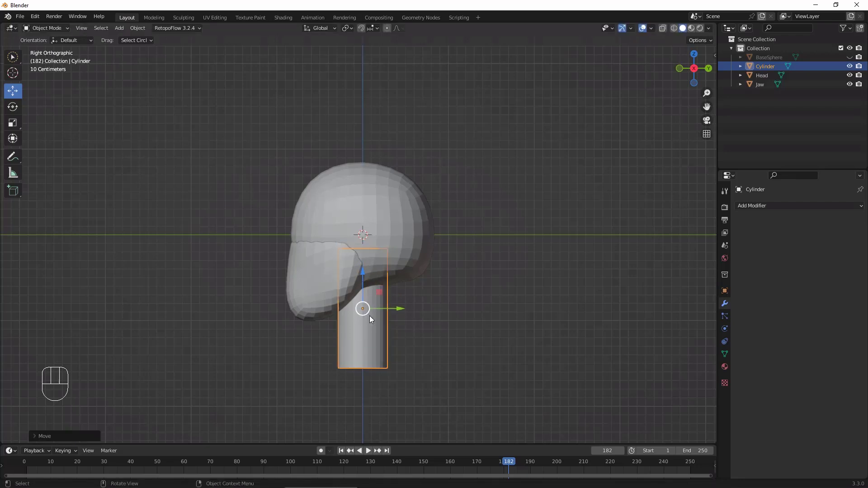
Step: Rotate the neck cylinder about 9° around the global X axis and shift it along Y toward the back of the head
{"action": "key", "text": "r"}
{"action": "key", "text": "x"}
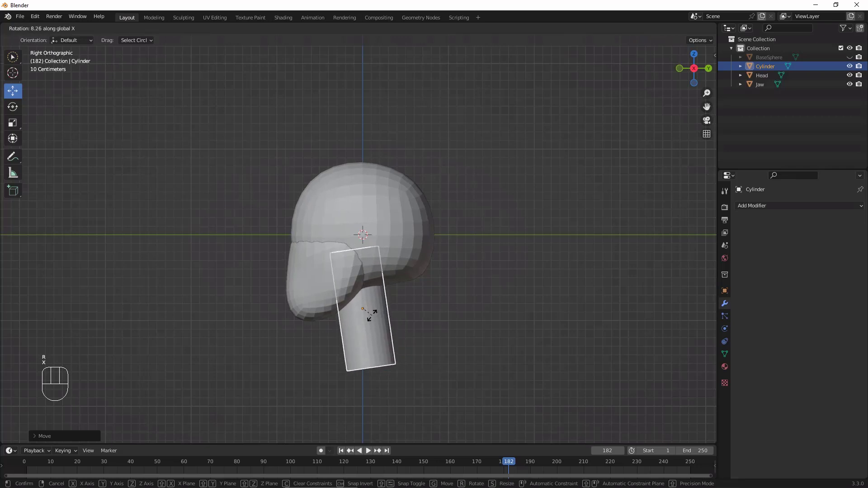
{"action": "left_click", "coordinate": [372, 316]}
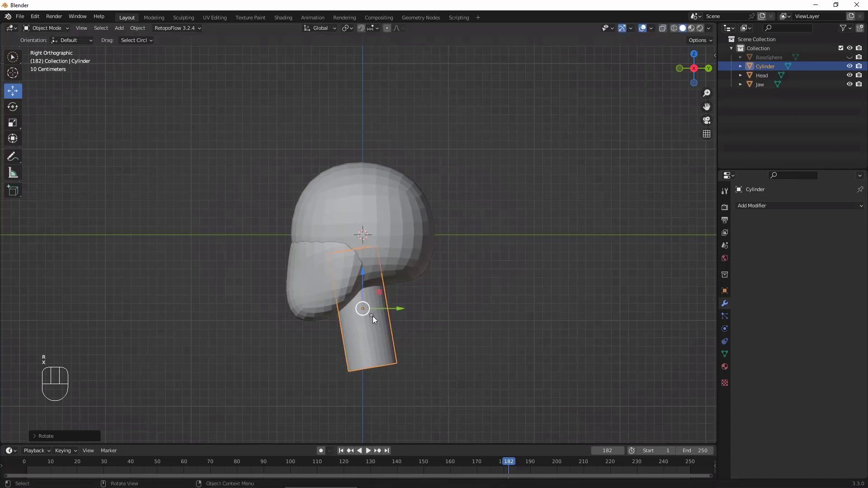
{"action": "left_click", "coordinate": [398, 311]}
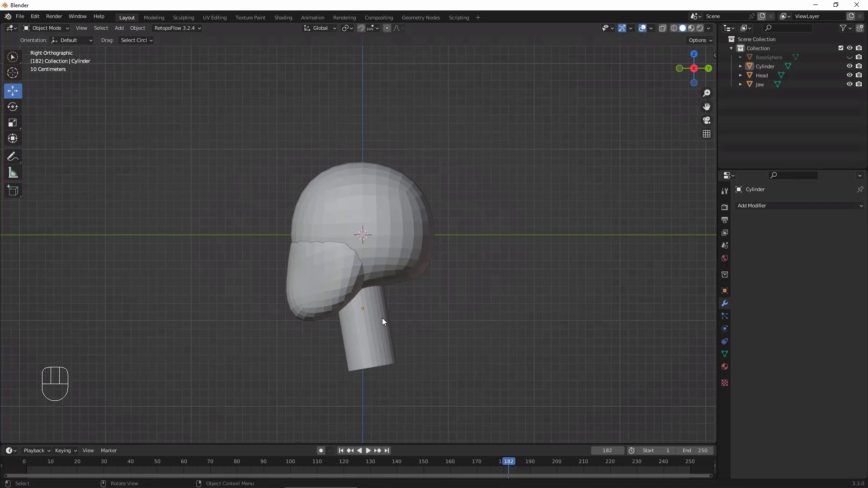
{"action": "left_click", "coordinate": [388, 358]}
{"action": "left_click_drag", "start_coordinate": [401, 311], "coordinate": [425, 310]}
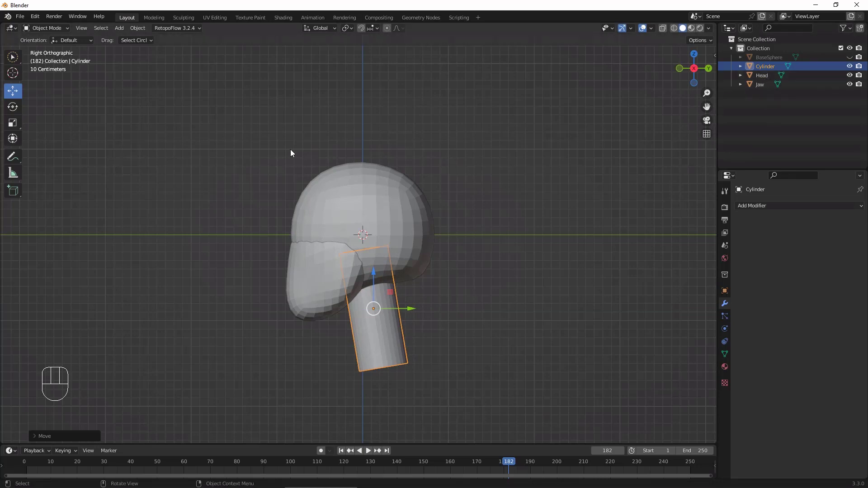
Step: Select Head and return to the Sculpting workspace with the back of the head in view
{"action": "left_click", "coordinate": [412, 201]}
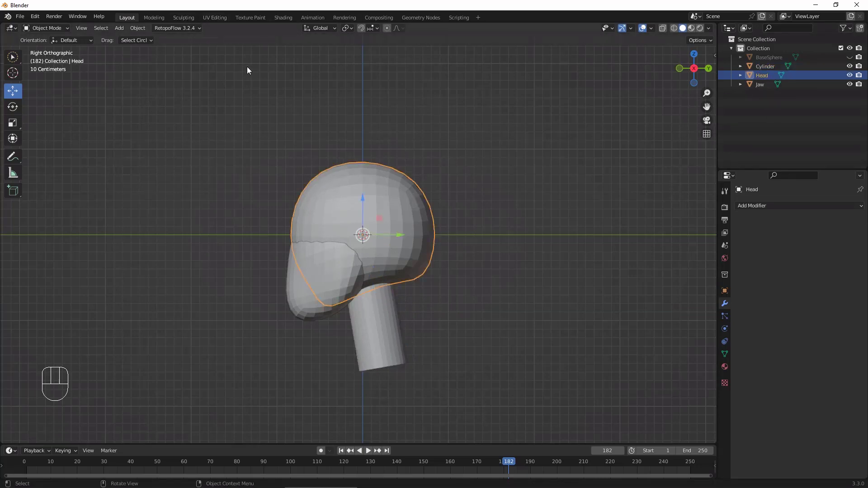
{"action": "left_click", "coordinate": [184, 17]}
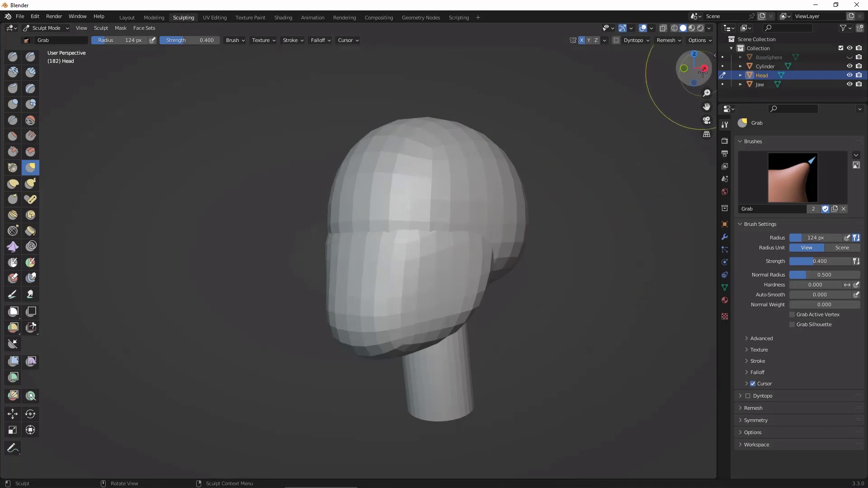
{"action": "left_click", "coordinate": [684, 68]}
{"action": "left_click_drag", "start_coordinate": [693, 69], "coordinate": [677, 73]}
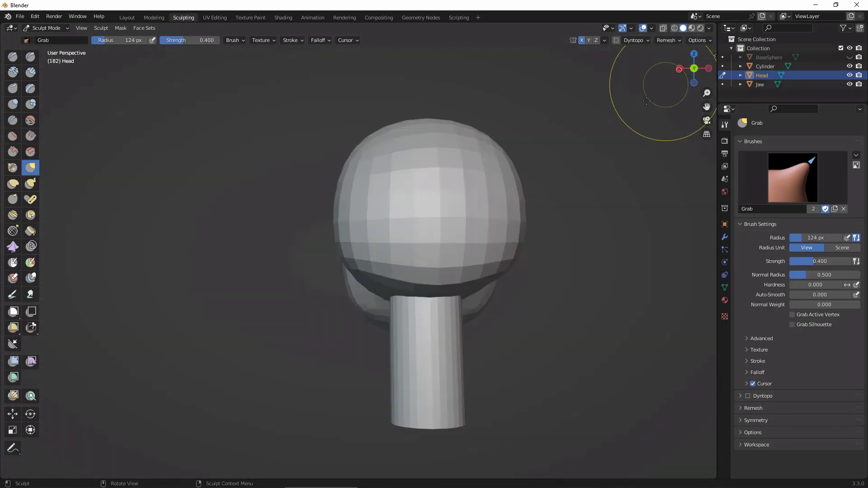
Step: From the right side view, enlarge the Grab brush radius to 214 px and push the lower back of Head inward
{"action": "left_click", "coordinate": [679, 68]}
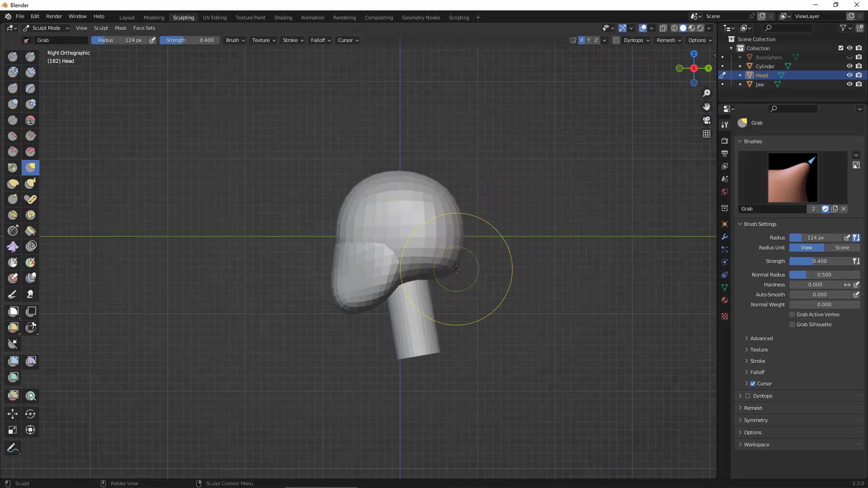
{"action": "key", "text": "f"}
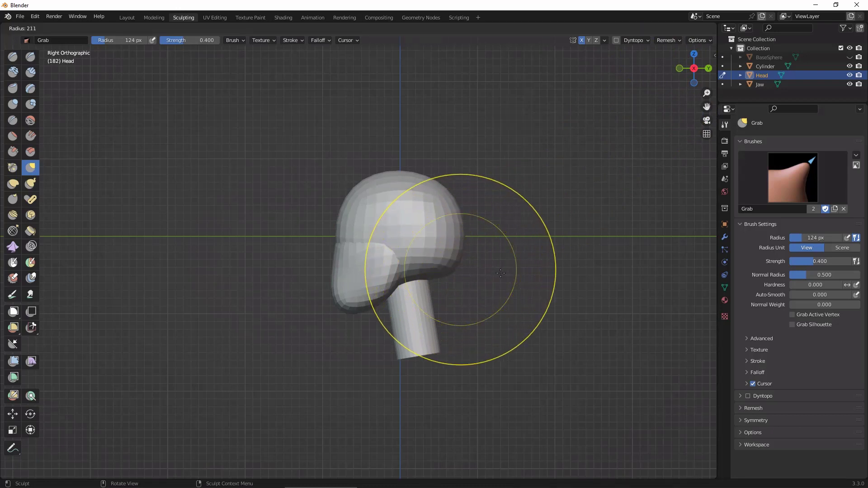
{"action": "left_click", "coordinate": [456, 254]}
{"action": "mouse_move", "coordinate": [455, 254]}
{"action": "left_mouse_down"}
{"action": "mouse_move", "coordinate": [454, 263]}
{"action": "mouse_move", "coordinate": [437, 256]}
{"action": "left_mouse_up"}
Step: Raise the Grab strength to 0.752, reshape the lower back of Head up and inward, and reduce the radius to 140 px
{"action": "key", "text": "shift+f"}
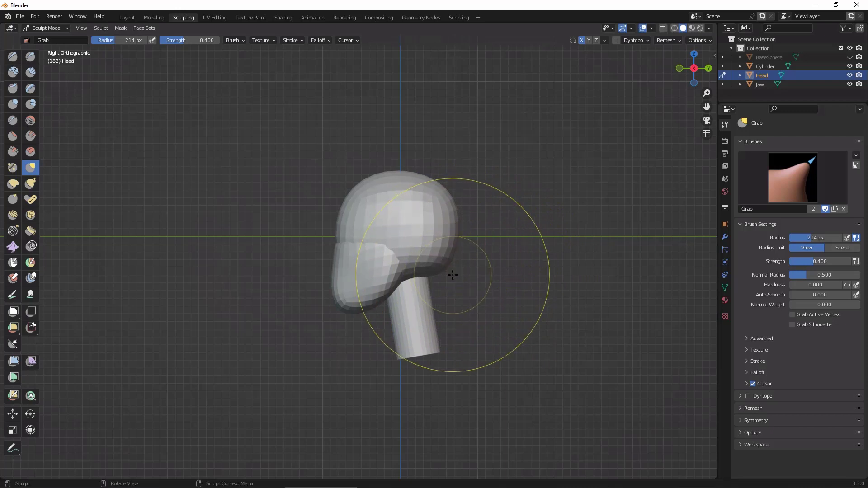
{"action": "left_click", "coordinate": [483, 285]}
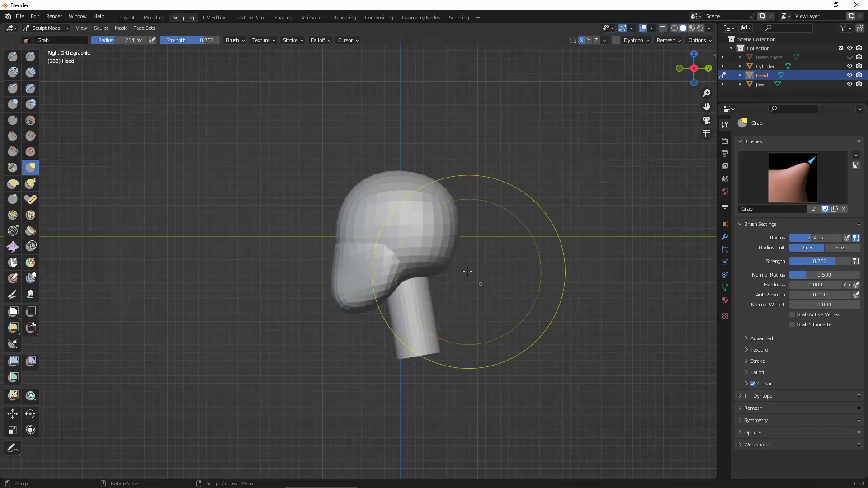
{"action": "mouse_move", "coordinate": [456, 262]}
{"action": "left_mouse_down"}
{"action": "mouse_move", "coordinate": [432, 268]}
{"action": "mouse_move", "coordinate": [448, 235]}
{"action": "left_mouse_up"}
{"action": "key", "text": "f"}
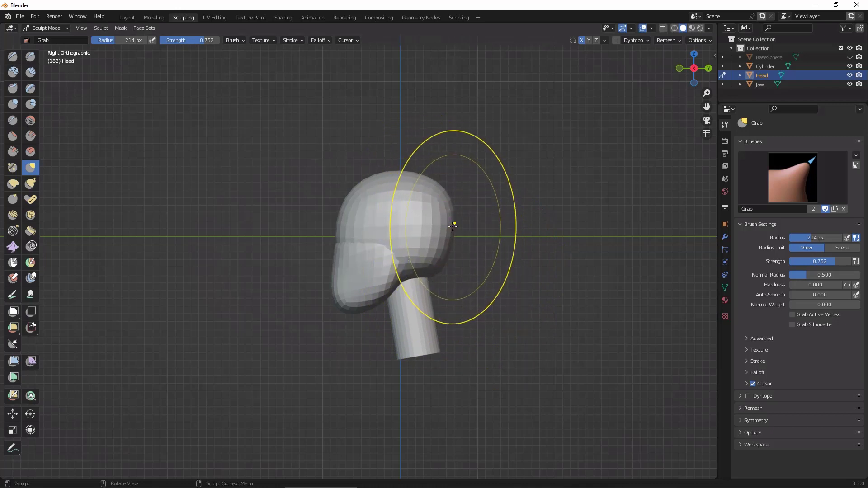
{"action": "left_click", "coordinate": [420, 232]}
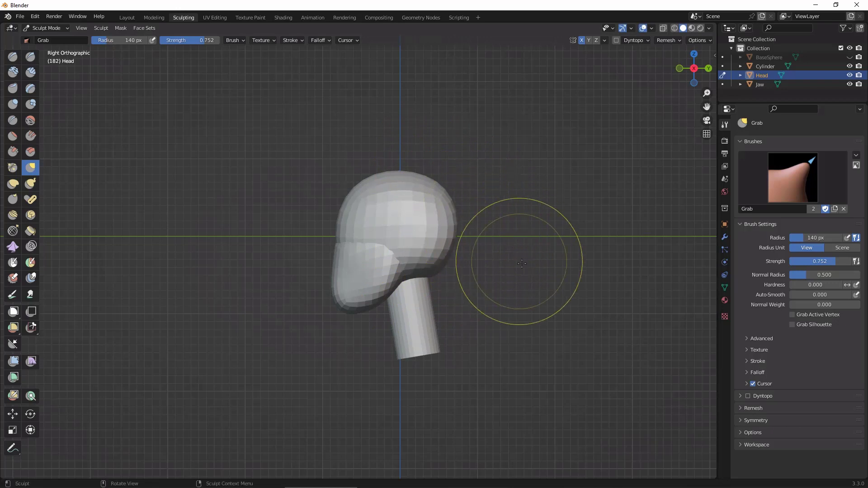
Step: Try a voxel remesh of Head with a voxel size of about 0.087 m
{"action": "scroll", "coordinate": [518, 252], "scroll_direction": "up", "scroll_amount": 3}
{"action": "middle_click_drag", "start_coordinate": [517, 252], "coordinate": [572, 204]}
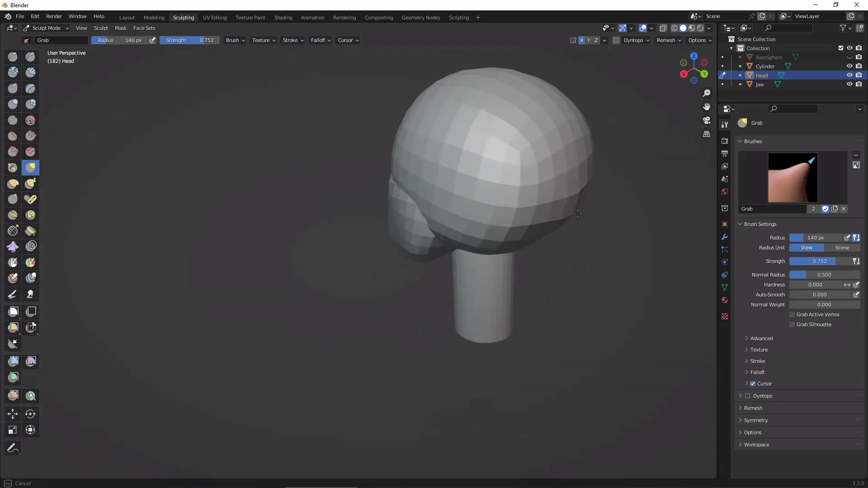
{"action": "middle_click_drag", "start_coordinate": [513, 218], "coordinate": [588, 291]}
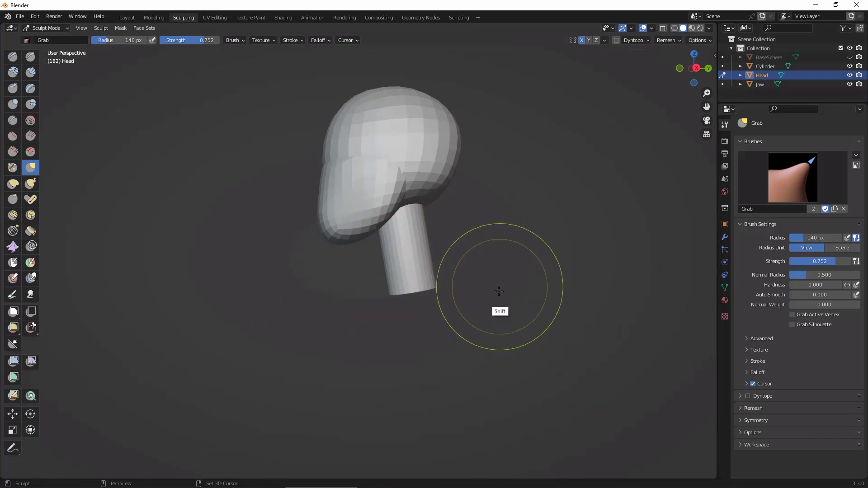
{"action": "middle_click_drag", "start_coordinate": [514, 293], "coordinate": [514, 281], "text": "ctrl"}
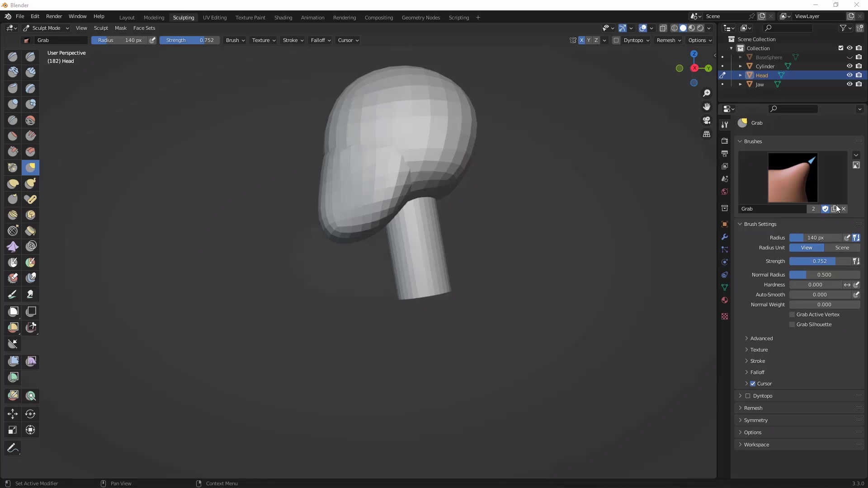
{"action": "mouse_move", "coordinate": [549, 304]}
{"action": "left_mouse_down", "text": "alt"}
{"action": "mouse_move", "coordinate": [566, 329]}
{"action": "mouse_move", "coordinate": [420, 245]}
{"action": "left_mouse_up", "text": "alt"}
{"action": "mouse_move", "coordinate": [575, 302]}
{"action": "left_mouse_down", "text": "alt"}
{"action": "mouse_move", "coordinate": [537, 306]}
{"action": "mouse_move", "coordinate": [549, 256]}
{"action": "mouse_move", "coordinate": [562, 259]}
{"action": "mouse_move", "coordinate": [532, 295]}
{"action": "mouse_move", "coordinate": [552, 262]}
{"action": "left_mouse_up", "text": "alt"}
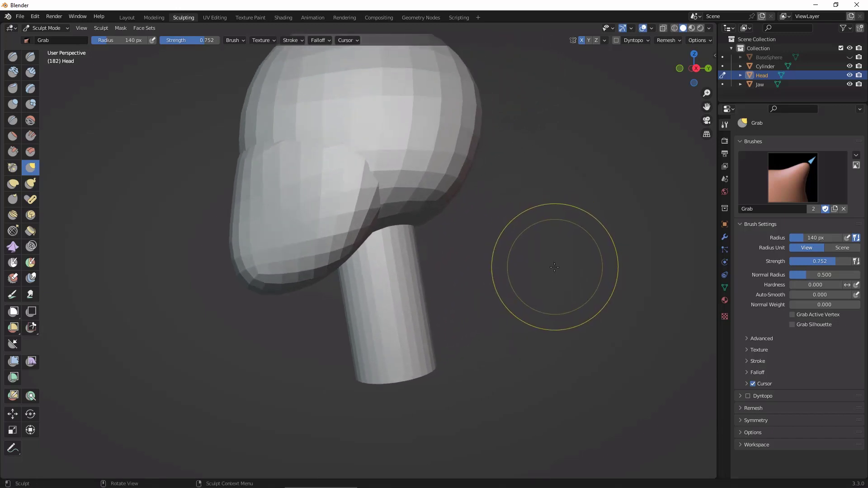
{"action": "key", "text": "r"}
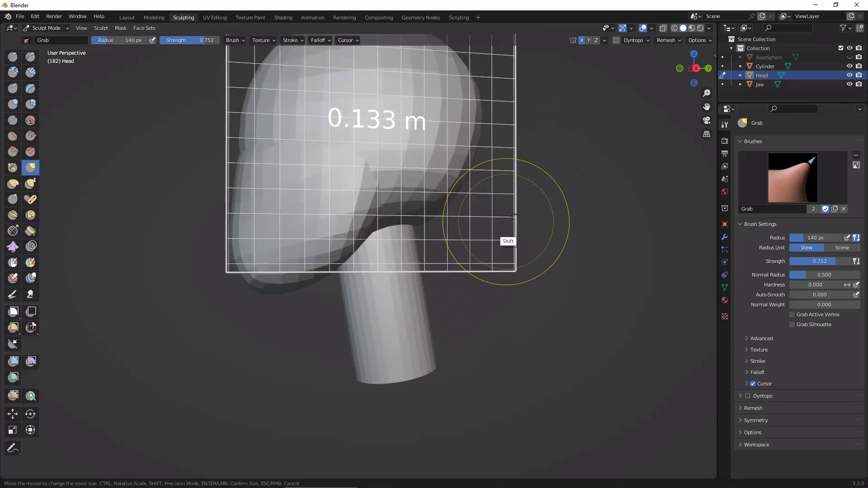
{"action": "left_click", "coordinate": [546, 174]}
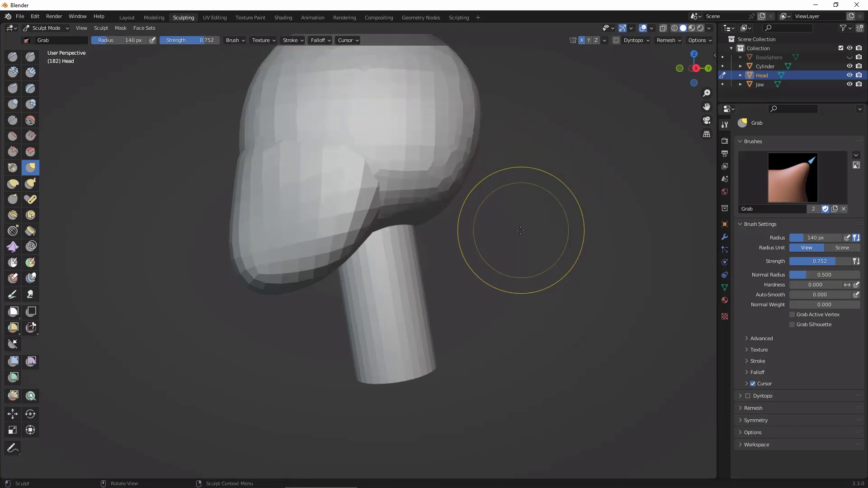
{"action": "key", "text": "ctrl+r"}
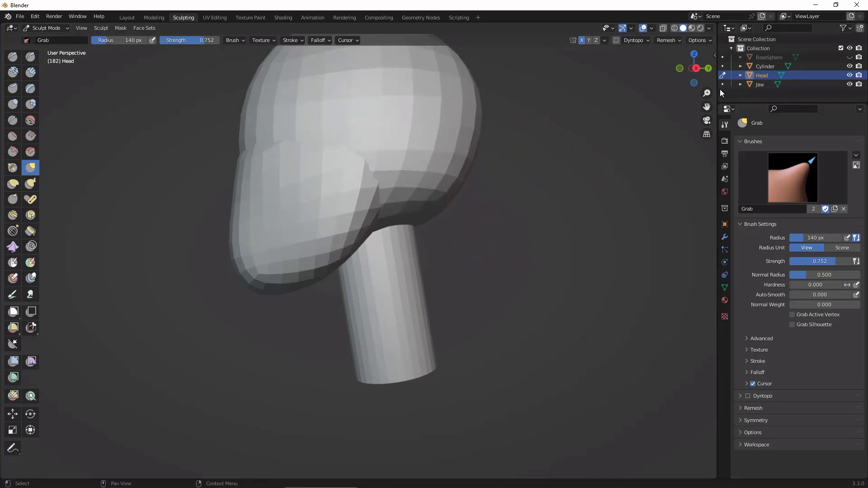
Step: Switch sculpting to the neck cylinder, adjust its voxel size and remesh it
{"action": "left_click", "coordinate": [723, 66]}
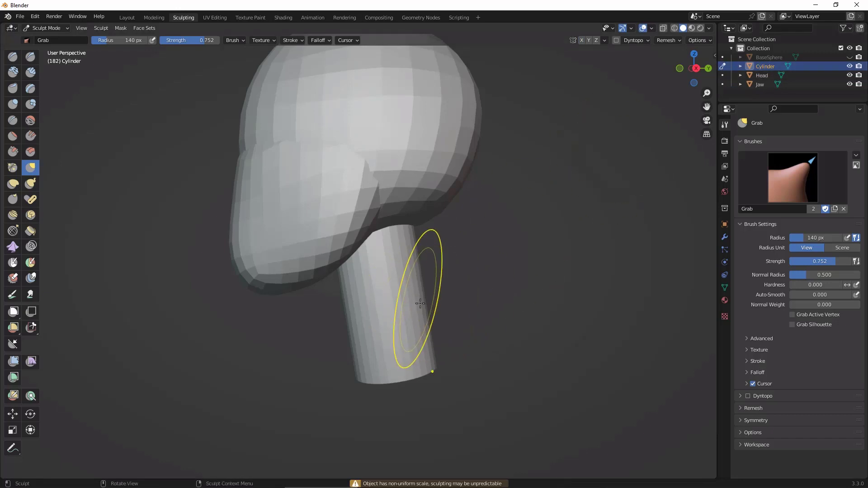
{"action": "key", "text": "r"}
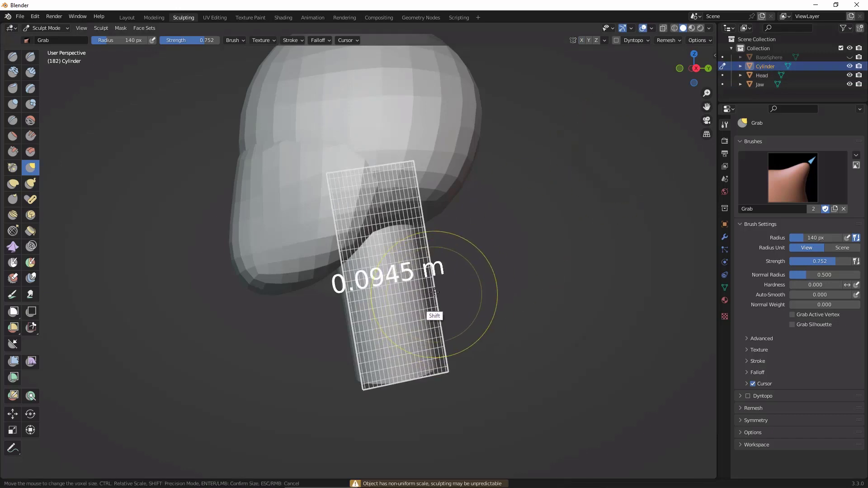
{"action": "left_click", "coordinate": [410, 359]}
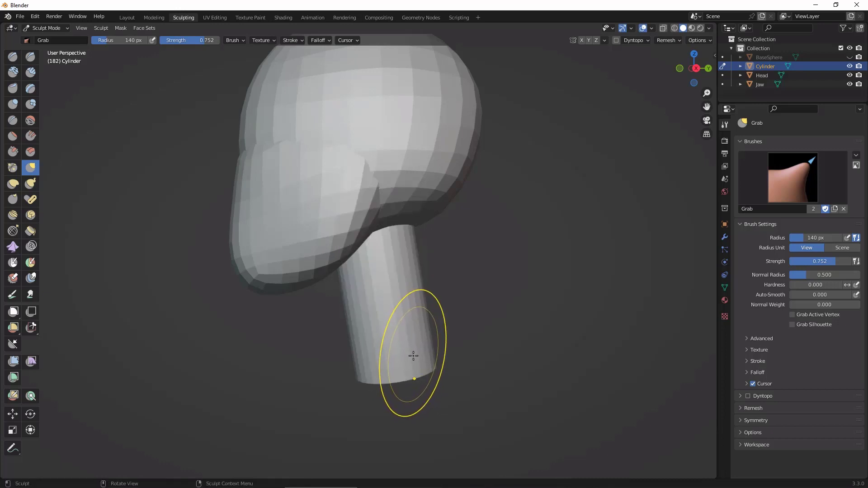
{"action": "key", "text": "ctrl+r"}
Step: Turn on X symmetry for the neck cylinder and smooth the jagged rim at its lower end
{"action": "middle_click_drag", "start_coordinate": [489, 349], "coordinate": [537, 166]}
{"action": "left_click", "coordinate": [582, 40]}
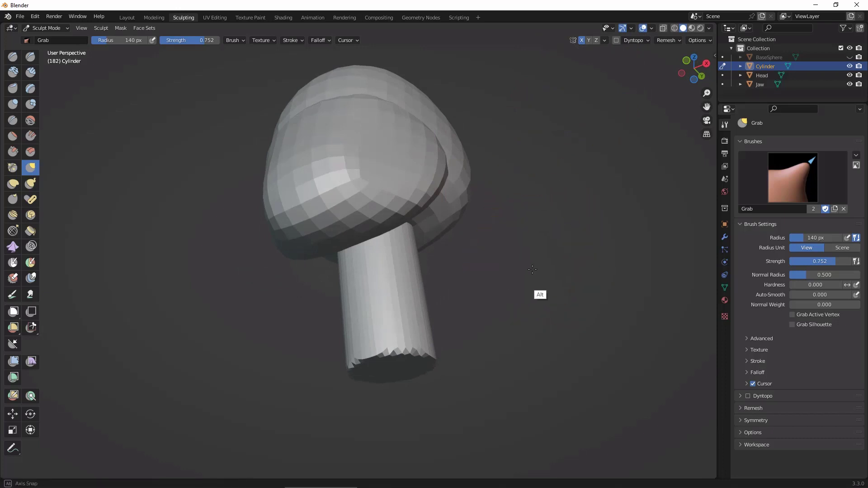
{"action": "left_click_drag", "start_coordinate": [533, 270], "coordinate": [533, 282], "text": "alt"}
{"action": "mouse_move", "coordinate": [385, 369]}
{"action": "left_mouse_down", "text": "shift"}
{"action": "mouse_move", "coordinate": [413, 373]}
{"action": "mouse_move", "coordinate": [429, 350]}
{"action": "left_mouse_up", "text": "shift"}
{"action": "left_click_drag", "start_coordinate": [499, 345], "coordinate": [447, 362], "text": "alt"}
Step: Curve the neck with Grab strokes in side view, pushing its front inward below Jaw and its lower end toward the back
{"action": "mouse_move", "coordinate": [472, 288]}
{"action": "left_mouse_down", "text": "alt"}
{"action": "mouse_move", "coordinate": [505, 300]}
{"action": "mouse_move", "coordinate": [506, 290]}
{"action": "left_mouse_up", "text": "alt"}
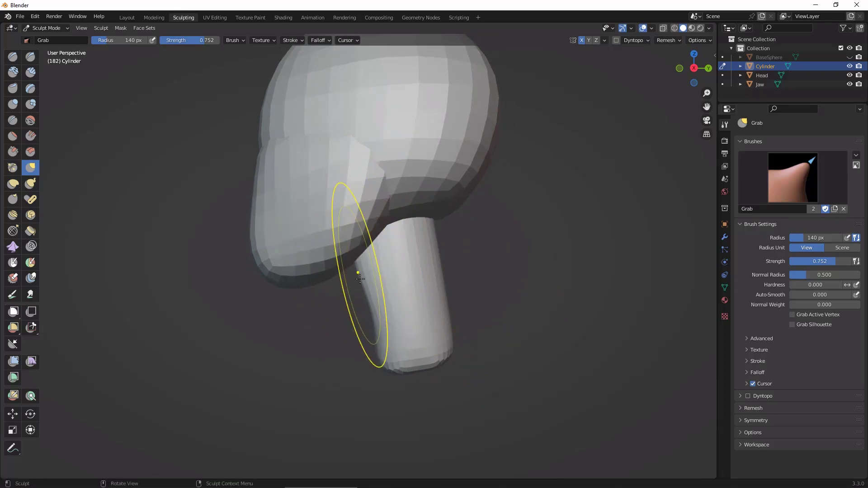
{"action": "left_click_drag", "start_coordinate": [378, 277], "coordinate": [379, 275]}
{"action": "left_click_drag", "start_coordinate": [430, 232], "coordinate": [436, 227]}
{"action": "left_click", "coordinate": [695, 68]}
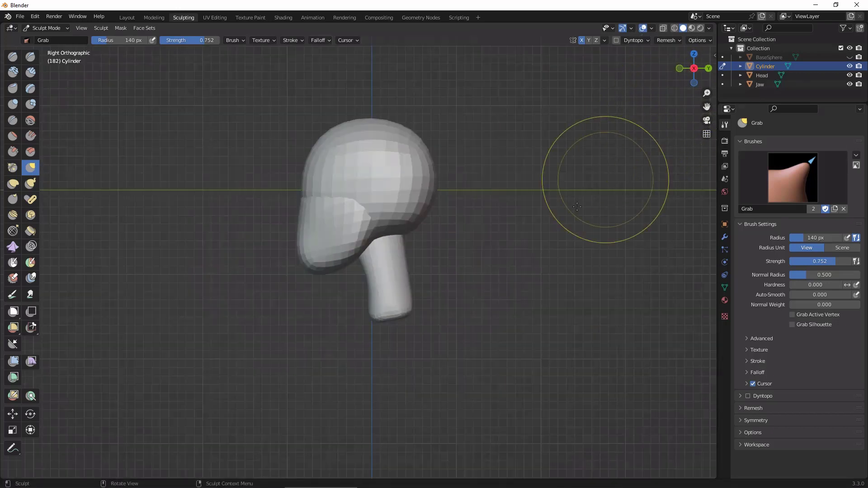
{"action": "left_click_drag", "start_coordinate": [398, 361], "coordinate": [418, 310]}
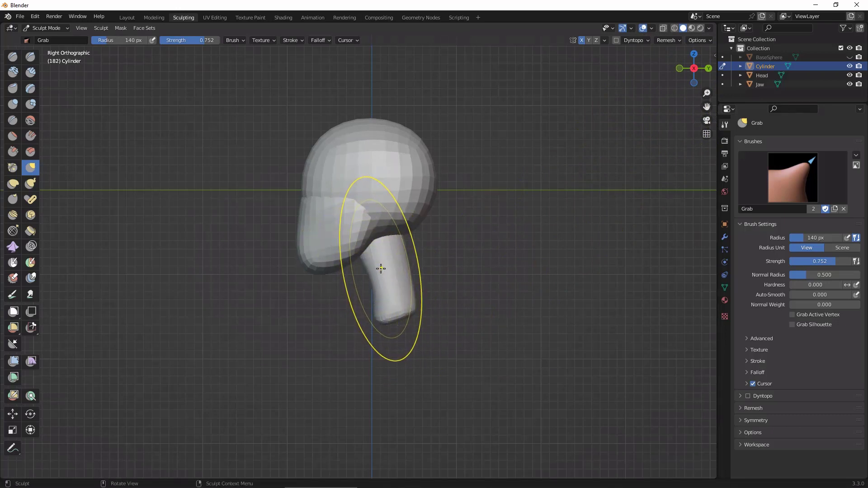
Step: Reduce the brush radius to 82 px, refine the neck's contour, and smooth its front and lower end
{"action": "key", "text": "f"}
{"action": "left_click", "coordinate": [355, 284]}
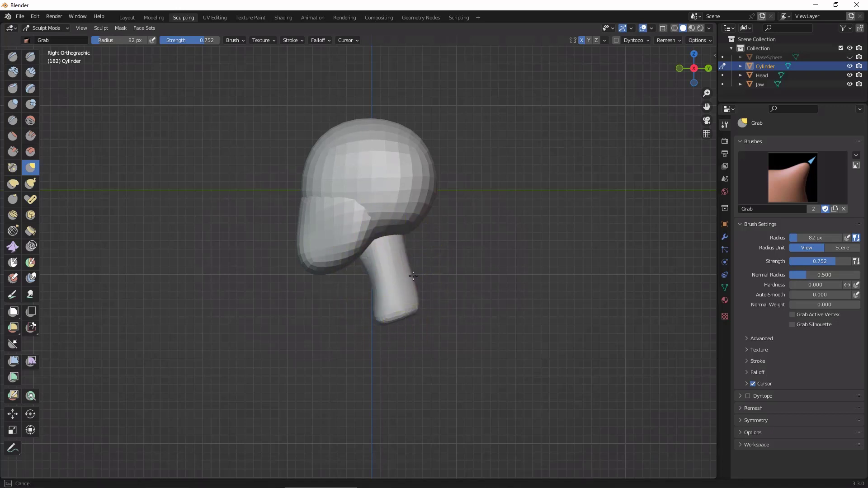
{"action": "mouse_move", "coordinate": [521, 301]}
{"action": "left_mouse_down", "text": "alt"}
{"action": "mouse_move", "coordinate": [506, 212]}
{"action": "mouse_move", "coordinate": [544, 282]}
{"action": "mouse_move", "coordinate": [571, 308]}
{"action": "mouse_move", "coordinate": [423, 262]}
{"action": "left_mouse_up", "text": "alt"}
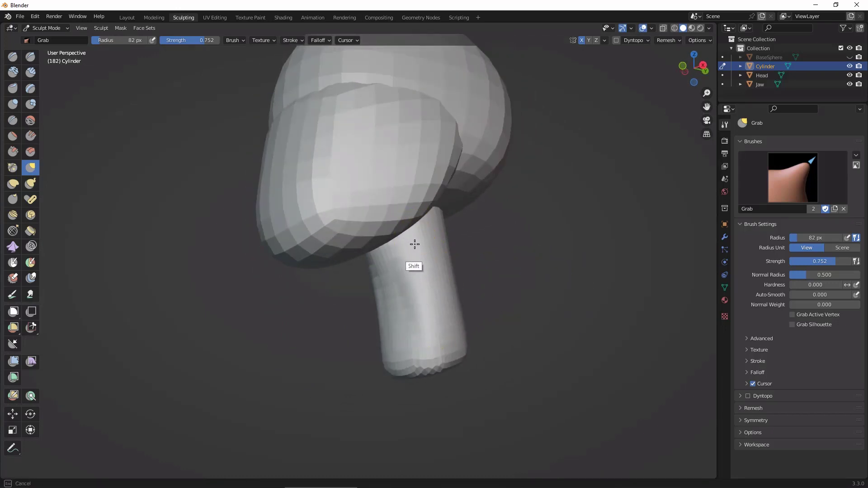
{"action": "mouse_move", "coordinate": [501, 255]}
{"action": "left_mouse_down", "text": "alt"}
{"action": "mouse_move", "coordinate": [511, 214]}
{"action": "mouse_move", "coordinate": [494, 217]}
{"action": "left_mouse_up", "text": "alt"}
{"action": "mouse_move", "coordinate": [418, 272]}
{"action": "left_mouse_down", "text": "shift"}
{"action": "mouse_move", "coordinate": [413, 281]}
{"action": "mouse_move", "coordinate": [440, 347]}
{"action": "mouse_move", "coordinate": [422, 344]}
{"action": "mouse_move", "coordinate": [457, 351]}
{"action": "left_mouse_up", "text": "shift"}
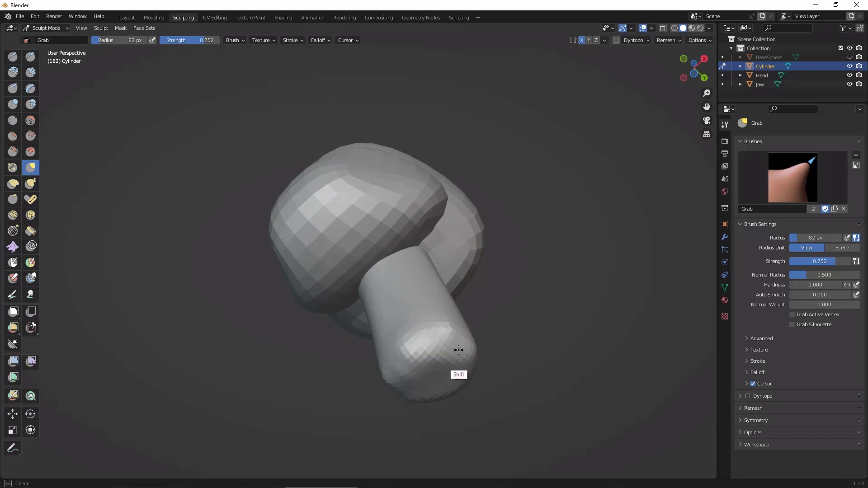
{"action": "left_click_drag", "start_coordinate": [572, 345], "coordinate": [555, 429], "text": "alt"}
{"action": "mouse_move", "coordinate": [567, 387]}
{"action": "left_mouse_down", "text": "ctrl+alt"}
{"action": "mouse_move", "coordinate": [578, 345]}
{"action": "mouse_move", "coordinate": [565, 353]}
{"action": "mouse_move", "coordinate": [586, 394]}
{"action": "left_mouse_up", "text": "ctrl+alt"}
{"action": "mouse_move", "coordinate": [573, 353]}
{"action": "left_mouse_down", "text": "alt"}
{"action": "mouse_move", "coordinate": [554, 355]}
{"action": "mouse_move", "coordinate": [559, 347]}
{"action": "left_mouse_up", "text": "alt"}
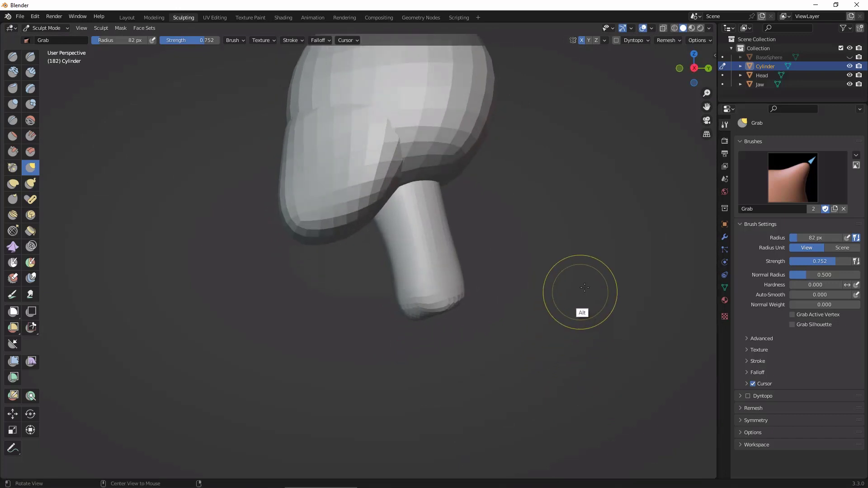
{"action": "left_click_drag", "start_coordinate": [596, 270], "coordinate": [595, 295], "text": "alt"}
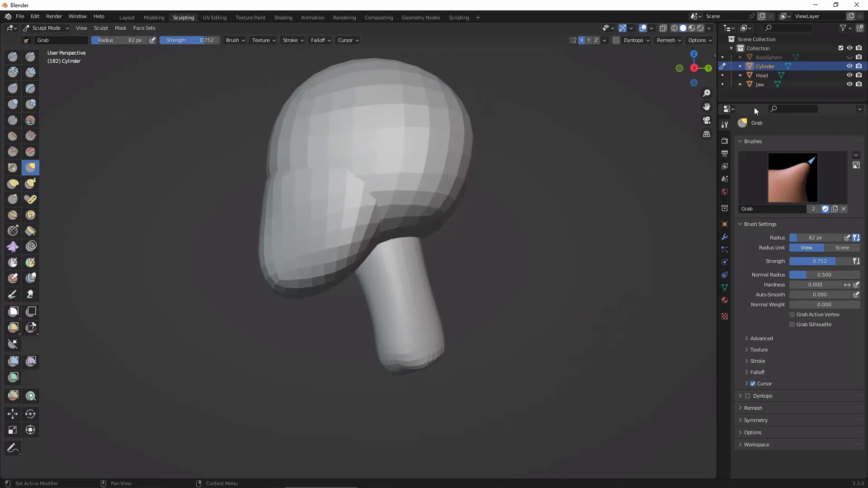
Step: In the Layout workspace, unhide BaseSphere, duplicate it in place and hide the original again
{"action": "left_click", "coordinate": [127, 18]}
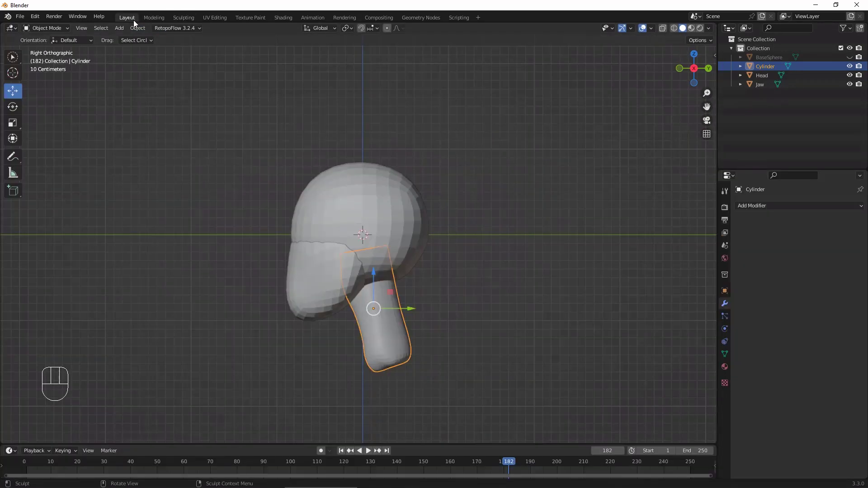
{"action": "left_click", "coordinate": [767, 57]}
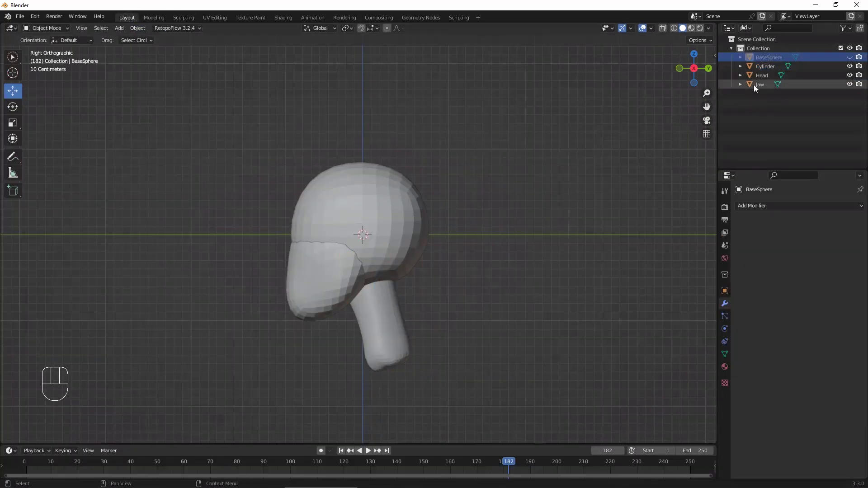
{"action": "left_click", "coordinate": [851, 58]}
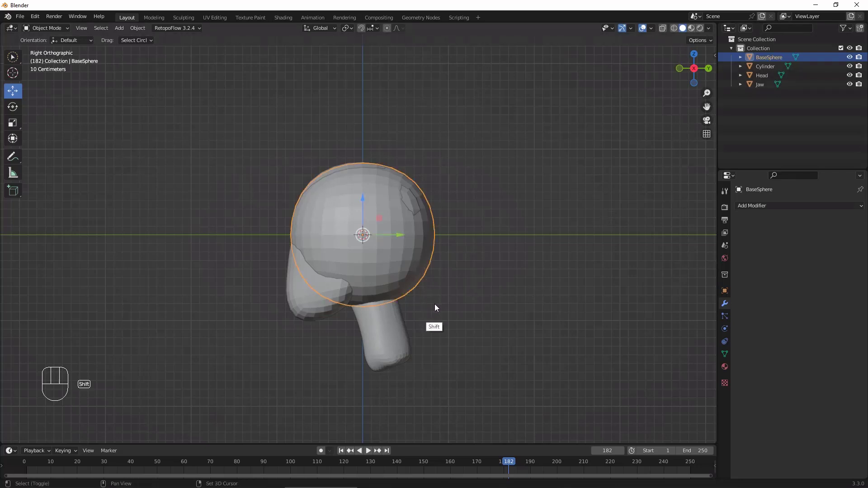
{"action": "key", "text": "shift+d"}
{"action": "key", "text": "Escape"}
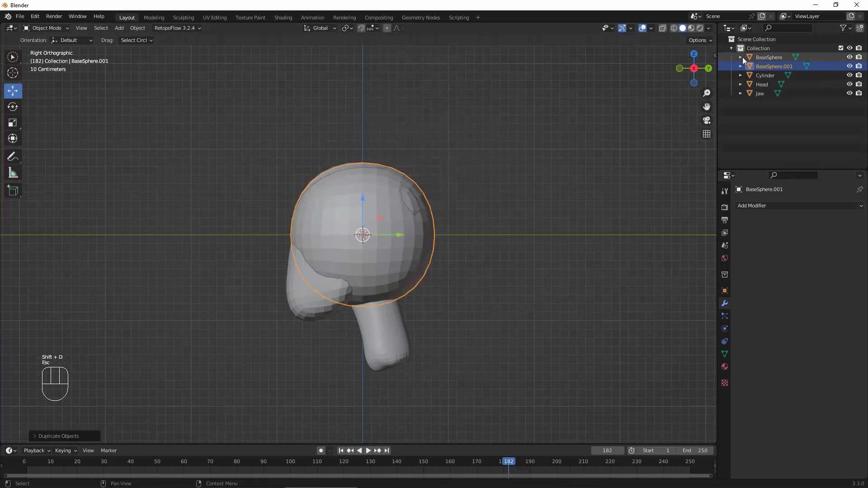
{"action": "left_click", "coordinate": [850, 57]}
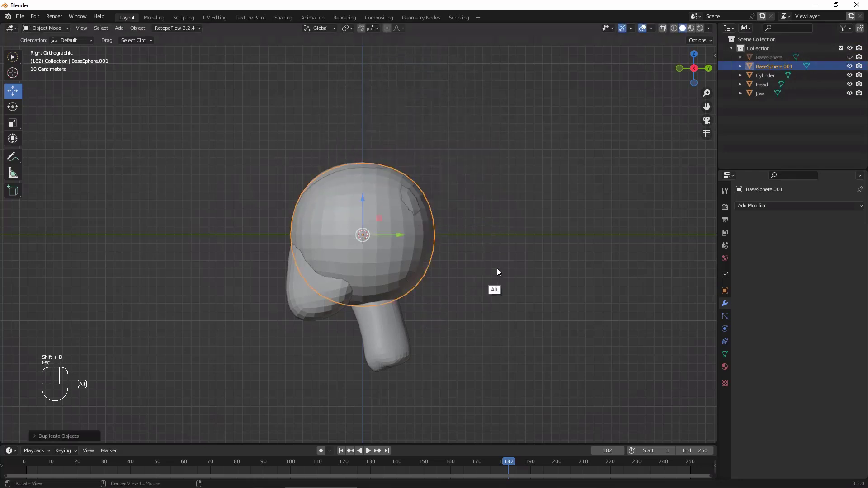
Step: Move the duplicate sphere down along Z to the neck's lower end and slightly back along Y, and return to Sculpting in right view
{"action": "left_click_drag", "start_coordinate": [365, 199], "coordinate": [452, 360]}
{"action": "left_click_drag", "start_coordinate": [403, 413], "coordinate": [423, 413]}
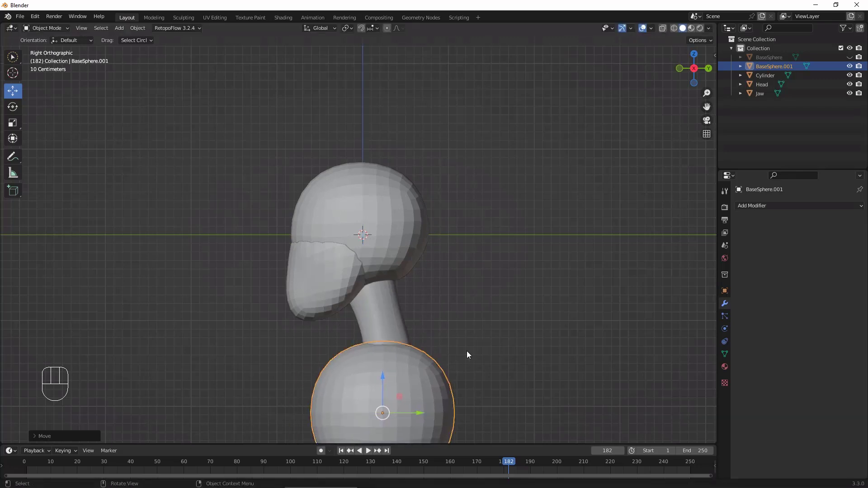
{"action": "middle_click_drag", "start_coordinate": [499, 335], "coordinate": [433, 354], "text": "ctrl"}
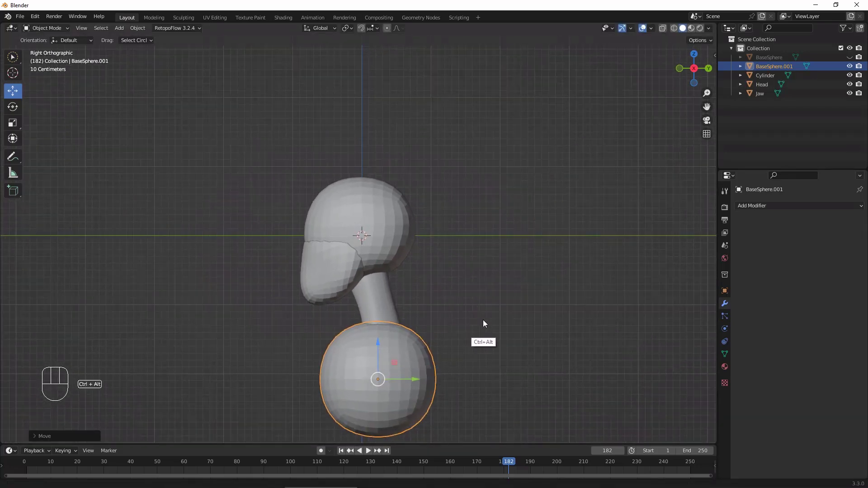
{"action": "middle_click_drag", "start_coordinate": [483, 320], "coordinate": [501, 245], "text": "ctrl"}
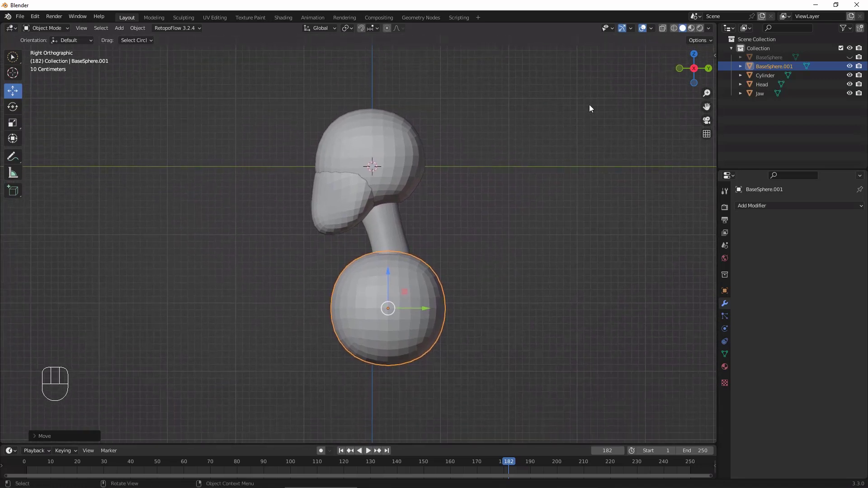
{"action": "left_click", "coordinate": [196, 17]}
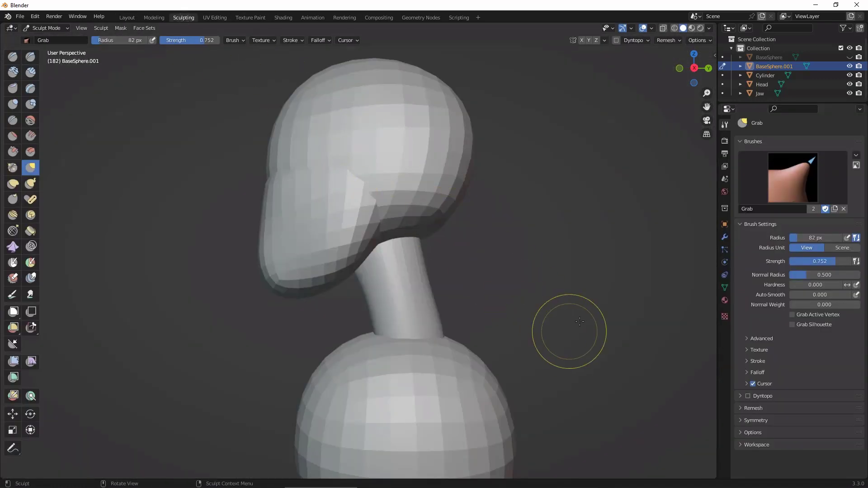
{"action": "left_click", "coordinate": [694, 68]}
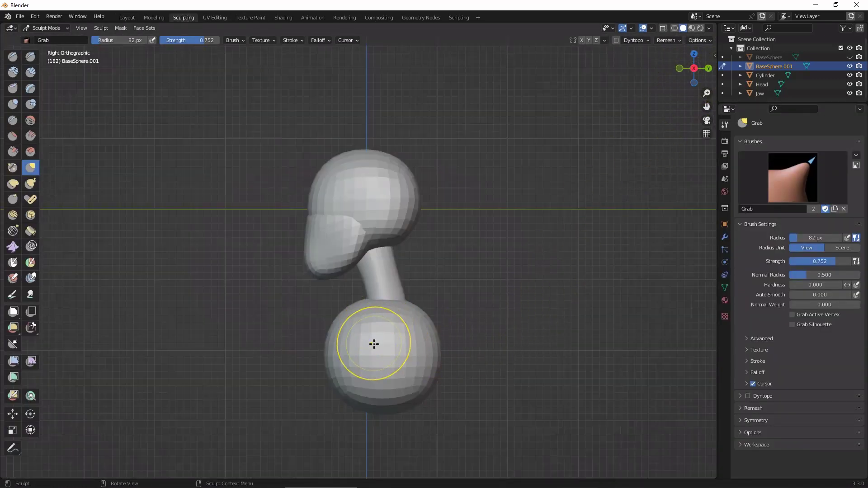
Step: Set the Grab brush radius to 209 px, turn on X symmetry, and reshape the torso sphere's front and back in side view
{"action": "key", "text": "f"}
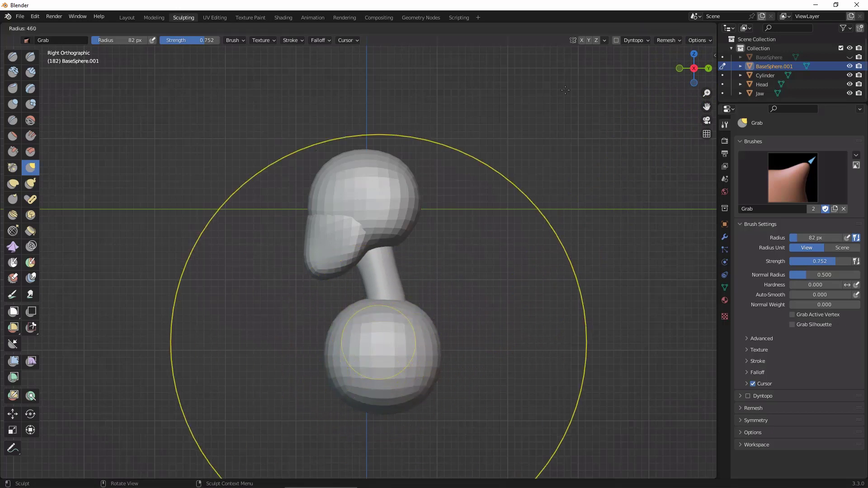
{"action": "left_click", "coordinate": [437, 297]}
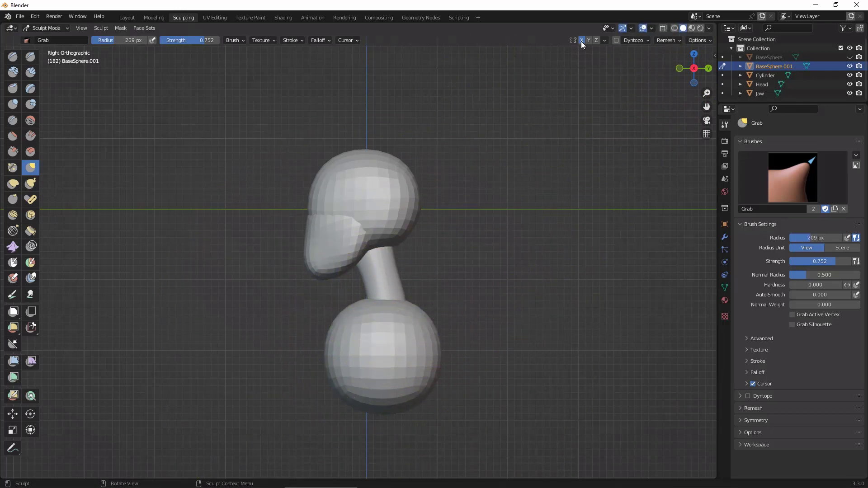
{"action": "left_click", "coordinate": [582, 40]}
{"action": "mouse_move", "coordinate": [345, 365]}
{"action": "left_mouse_down"}
{"action": "mouse_move", "coordinate": [398, 398]}
{"action": "mouse_move", "coordinate": [389, 376]}
{"action": "mouse_move", "coordinate": [378, 382]}
{"action": "left_mouse_up"}
{"action": "mouse_move", "coordinate": [360, 335]}
{"action": "left_mouse_down"}
{"action": "mouse_move", "coordinate": [373, 324]}
{"action": "mouse_move", "coordinate": [410, 334]}
{"action": "mouse_move", "coordinate": [407, 318]}
{"action": "left_mouse_up"}
{"action": "mouse_move", "coordinate": [501, 380]}
{"action": "left_mouse_down", "text": "alt"}
{"action": "mouse_move", "coordinate": [585, 366]}
{"action": "mouse_move", "coordinate": [607, 335]}
{"action": "left_mouse_up", "text": "alt"}
Step: In front view, narrow the torso's sides toward the lower end and pull its bottom downward with Grab strokes
{"action": "left_click", "coordinate": [687, 73]}
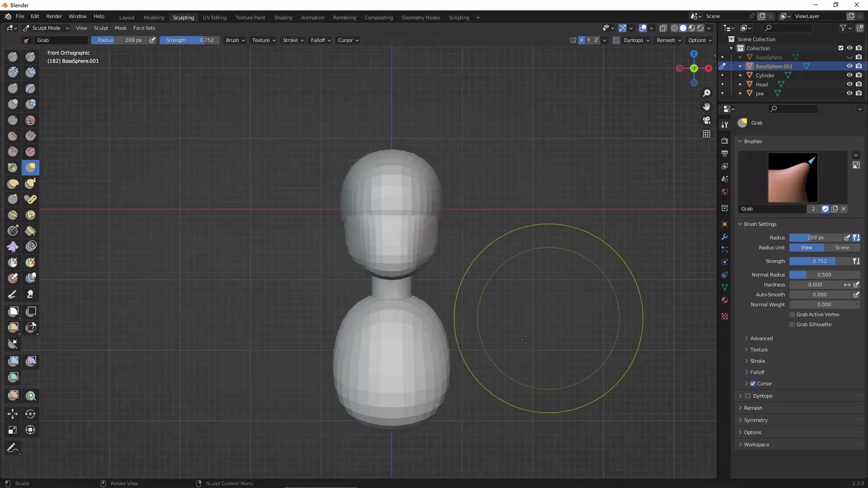
{"action": "left_click_drag", "start_coordinate": [427, 346], "coordinate": [429, 359]}
{"action": "left_click_drag", "start_coordinate": [410, 404], "coordinate": [407, 421]}
{"action": "mouse_move", "coordinate": [494, 330]}
{"action": "left_mouse_down", "text": "alt"}
{"action": "mouse_move", "coordinate": [446, 368]}
{"action": "mouse_move", "coordinate": [408, 350]}
{"action": "left_mouse_up", "text": "alt"}
Step: In right view, slim the torso into a slanted shape, pushing its lower back forward and rounding out the upper back
{"action": "left_click", "coordinate": [702, 73]}
{"action": "left_click_drag", "start_coordinate": [403, 414], "coordinate": [412, 416]}
{"action": "left_click_drag", "start_coordinate": [468, 387], "coordinate": [450, 395]}
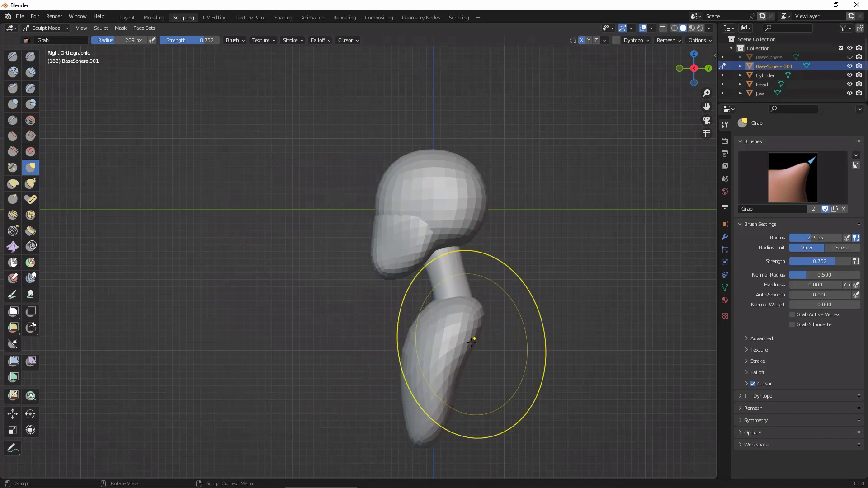
{"action": "mouse_move", "coordinate": [471, 345]}
{"action": "left_mouse_down"}
{"action": "mouse_move", "coordinate": [477, 355]}
{"action": "mouse_move", "coordinate": [478, 328]}
{"action": "left_mouse_up"}
{"action": "left_click_drag", "start_coordinate": [458, 381], "coordinate": [453, 387]}
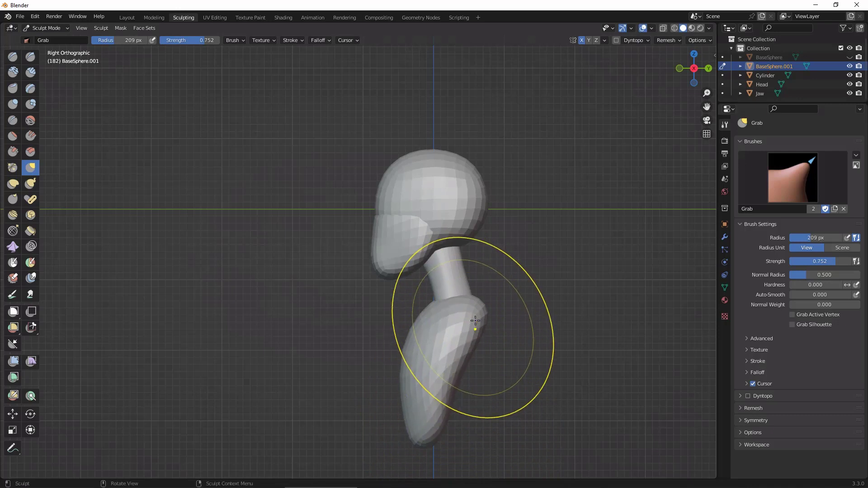
{"action": "mouse_move", "coordinate": [536, 327]}
{"action": "left_mouse_down", "text": "alt"}
{"action": "mouse_move", "coordinate": [594, 349]}
{"action": "mouse_move", "coordinate": [662, 358]}
{"action": "mouse_move", "coordinate": [664, 385]}
{"action": "mouse_move", "coordinate": [640, 427]}
{"action": "mouse_move", "coordinate": [672, 386]}
{"action": "left_mouse_up", "text": "alt"}
{"action": "mouse_move", "coordinate": [665, 387]}
{"action": "left_mouse_down", "text": "ctrl+alt"}
{"action": "mouse_move", "coordinate": [661, 364]}
{"action": "mouse_move", "coordinate": [645, 422]}
{"action": "mouse_move", "coordinate": [616, 361]}
{"action": "mouse_move", "coordinate": [593, 383]}
{"action": "mouse_move", "coordinate": [540, 376]}
{"action": "left_mouse_up", "text": "ctrl+alt"}
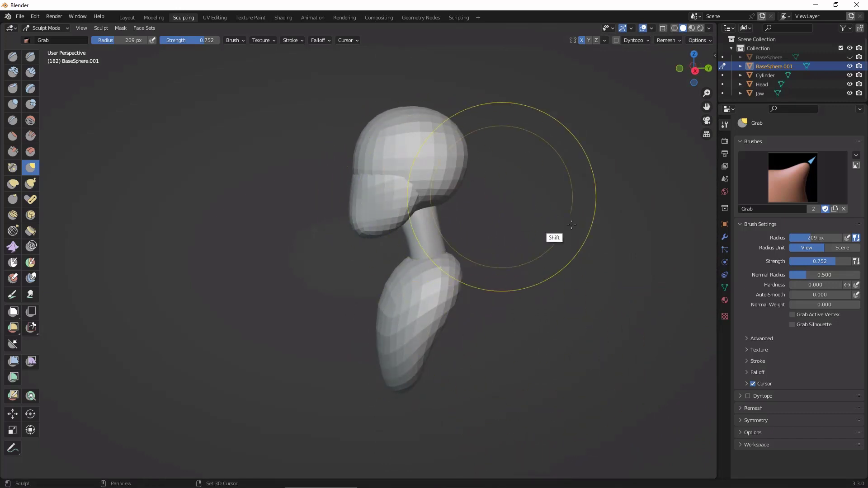
{"action": "mouse_move", "coordinate": [559, 251]}
{"action": "left_mouse_down", "text": "alt"}
{"action": "mouse_move", "coordinate": [583, 252]}
{"action": "mouse_move", "coordinate": [574, 252]}
{"action": "left_mouse_up", "text": "alt"}
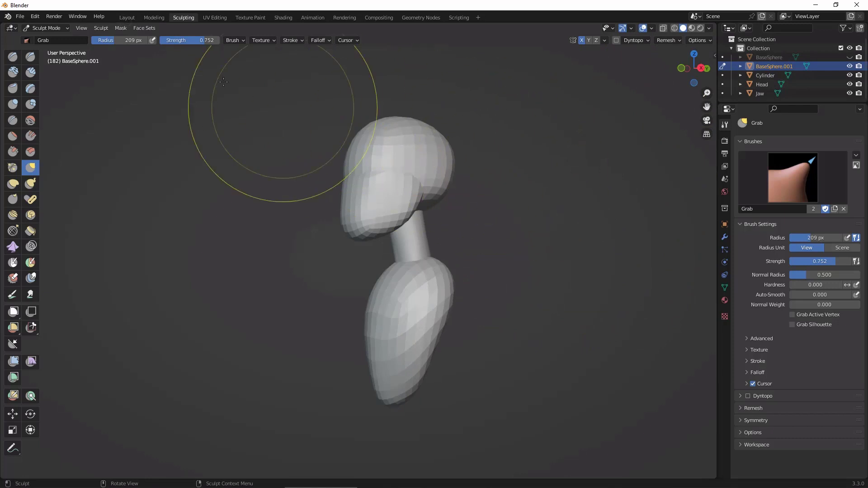
Step: In the Layout workspace, unhide BaseSphere, duplicate it in place for the ears, and hide the original again
{"action": "left_click", "coordinate": [126, 17]}
{"action": "left_click", "coordinate": [770, 59]}
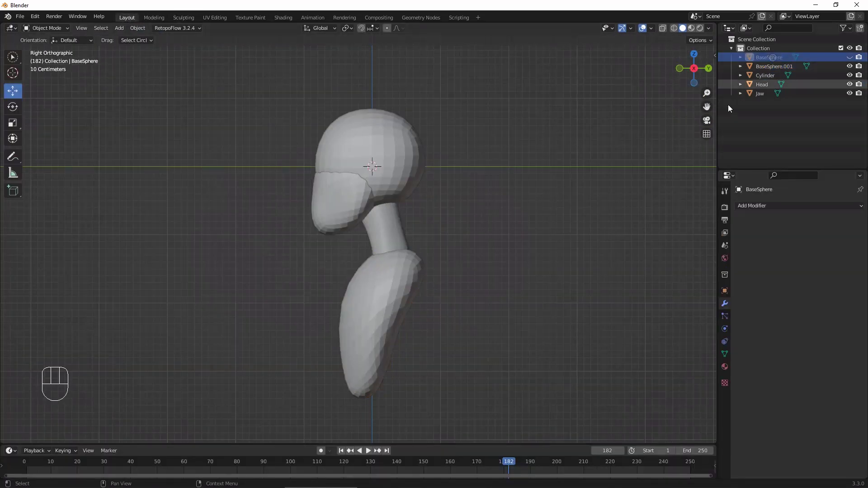
{"action": "left_click", "coordinate": [850, 58]}
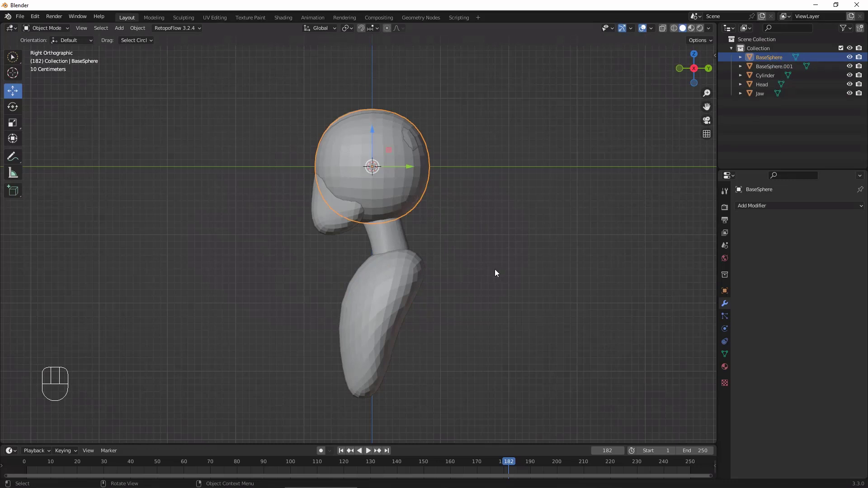
{"action": "key", "text": "shift+d"}
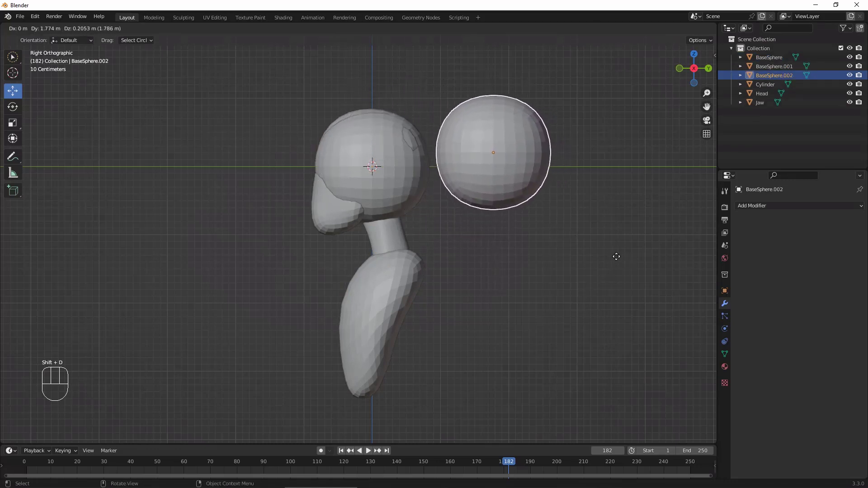
{"action": "key", "text": "Escape"}
Step: Move the duplicated sphere along X out beside Head and scale it down uniformly to about 0.23
{"action": "middle_click_drag", "start_coordinate": [506, 280], "coordinate": [563, 290]}
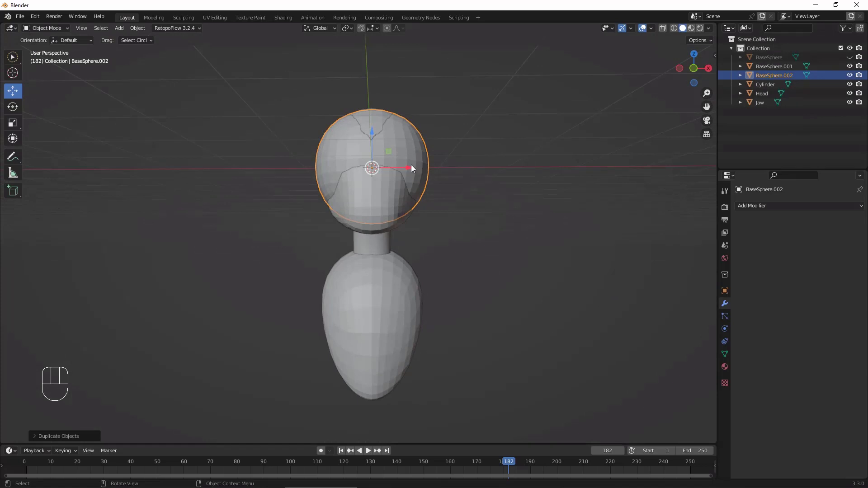
{"action": "left_click_drag", "start_coordinate": [411, 168], "coordinate": [514, 168]}
{"action": "middle_click_drag", "start_coordinate": [560, 190], "coordinate": [577, 276]}
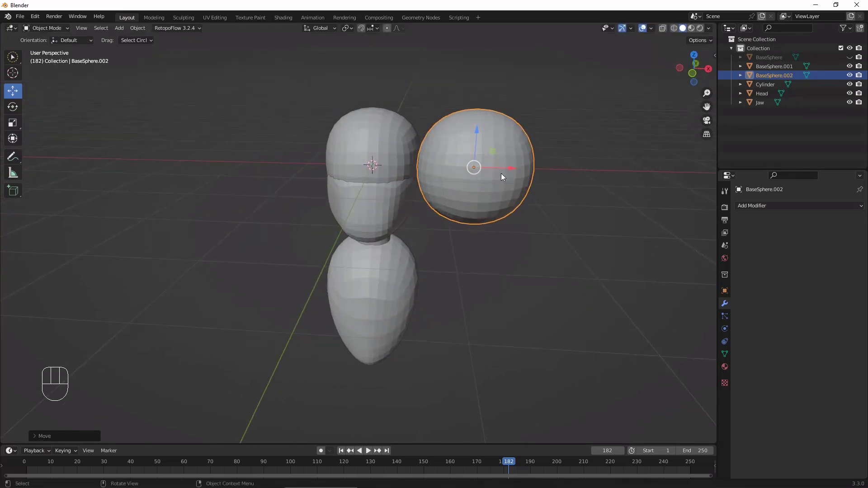
{"action": "key", "text": "s"}
{"action": "left_click", "coordinate": [478, 168]}
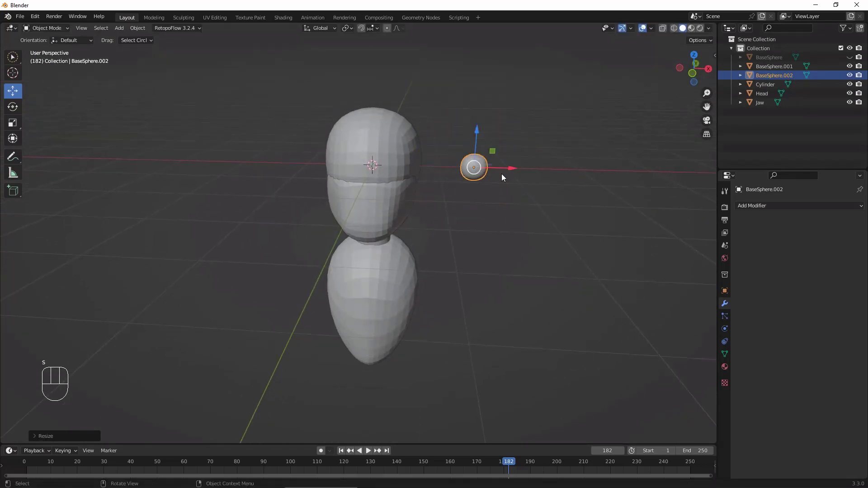
Step: Move the small sphere back toward Head and down to ear height at the side of the head
{"action": "left_click_drag", "start_coordinate": [502, 173], "coordinate": [453, 172]}
{"action": "middle_click_drag", "start_coordinate": [486, 192], "coordinate": [431, 253], "text": "alt"}
{"action": "middle_click_drag", "start_coordinate": [492, 211], "coordinate": [488, 333], "text": "ctrl+alt"}
{"action": "middle_click_drag", "start_coordinate": [499, 306], "coordinate": [538, 202], "text": "alt"}
{"action": "middle_click_drag", "start_coordinate": [568, 263], "coordinate": [565, 236], "text": "alt+shift"}
Step: Flatten the ear sphere along Y to a scale of about 0.08 and fit it partly into the side of Head
{"action": "key", "text": "s"}
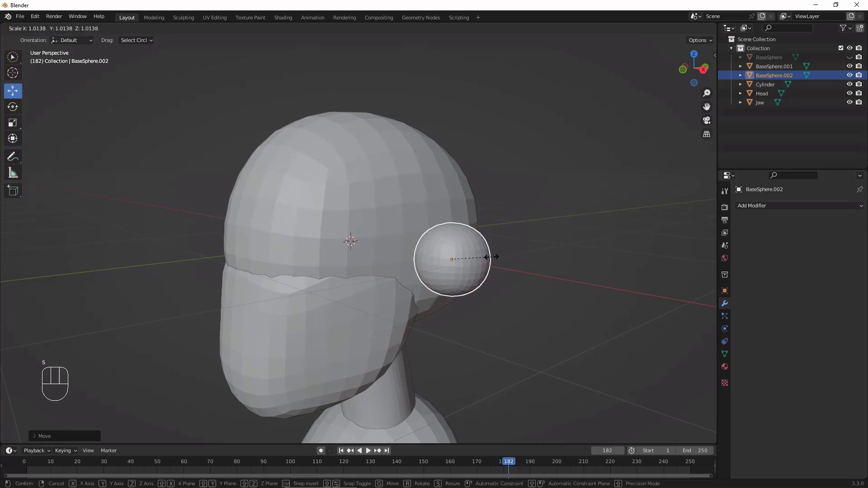
{"action": "key", "text": "y"}
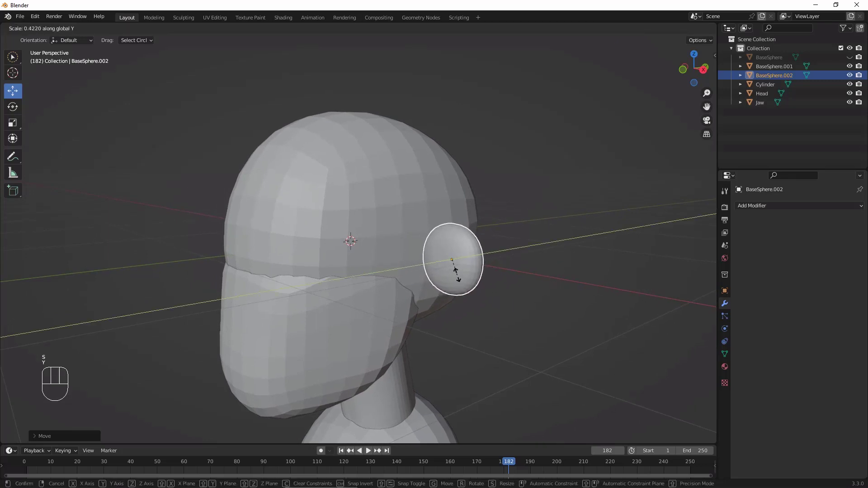
{"action": "left_click", "coordinate": [456, 268]}
{"action": "middle_click_drag", "start_coordinate": [520, 297], "coordinate": [490, 256]}
{"action": "left_click_drag", "start_coordinate": [490, 256], "coordinate": [517, 285]}
{"action": "key", "text": "z"}
{"action": "middle_click_drag", "start_coordinate": [517, 286], "coordinate": [566, 308]}
{"action": "middle_click_drag", "start_coordinate": [493, 300], "coordinate": [516, 306], "text": "alt"}
{"action": "mouse_move", "coordinate": [543, 270]}
{"action": "middle_mouse_down", "text": "ctrl+alt"}
{"action": "mouse_move", "coordinate": [564, 227]}
{"action": "mouse_move", "coordinate": [530, 285]}
{"action": "mouse_move", "coordinate": [494, 278]}
{"action": "mouse_move", "coordinate": [549, 278]}
{"action": "mouse_move", "coordinate": [553, 242]}
{"action": "mouse_move", "coordinate": [532, 321]}
{"action": "mouse_move", "coordinate": [541, 273]}
{"action": "middle_mouse_up", "text": "ctrl+alt"}
Step: Add a Mirror modifier on the X axis to the ear sphere, with Head as the mirror object
{"action": "left_click", "coordinate": [785, 207]}
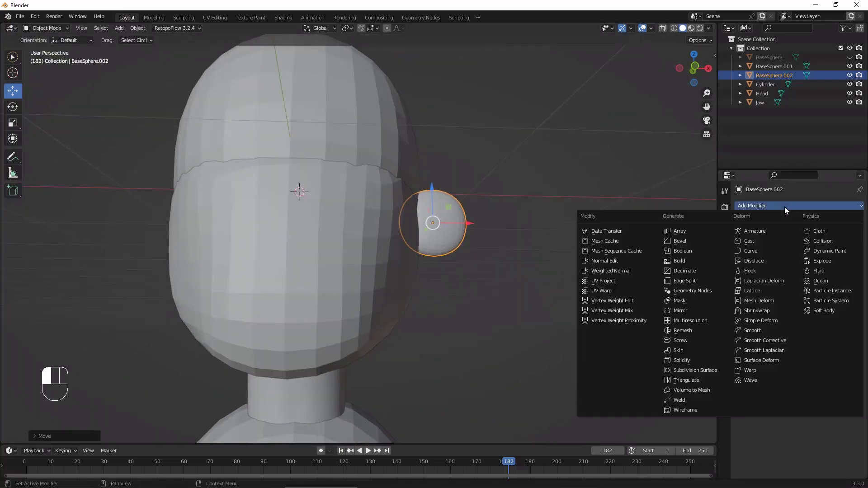
{"action": "left_click", "coordinate": [692, 310]}
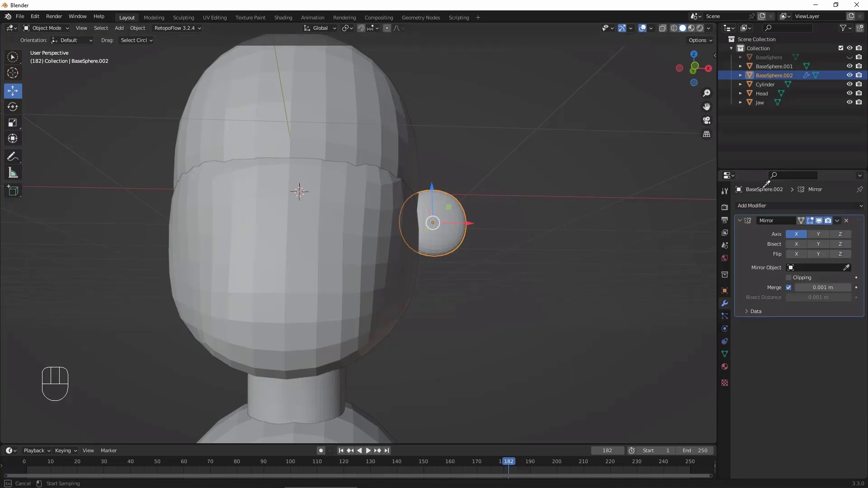
{"action": "left_click", "coordinate": [770, 93]}
{"action": "middle_click_drag", "start_coordinate": [595, 341], "coordinate": [626, 355]}
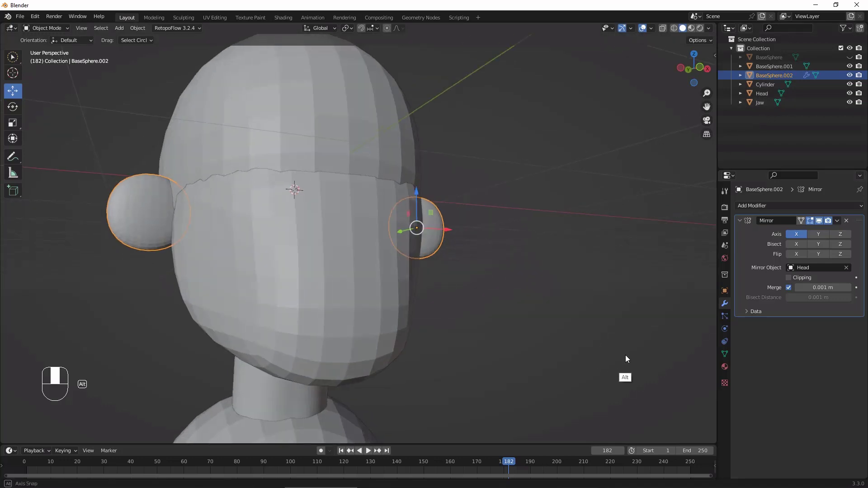
Step: Show the ear's object transform values and apply All Transforms to it
{"action": "left_click", "coordinate": [725, 292]}
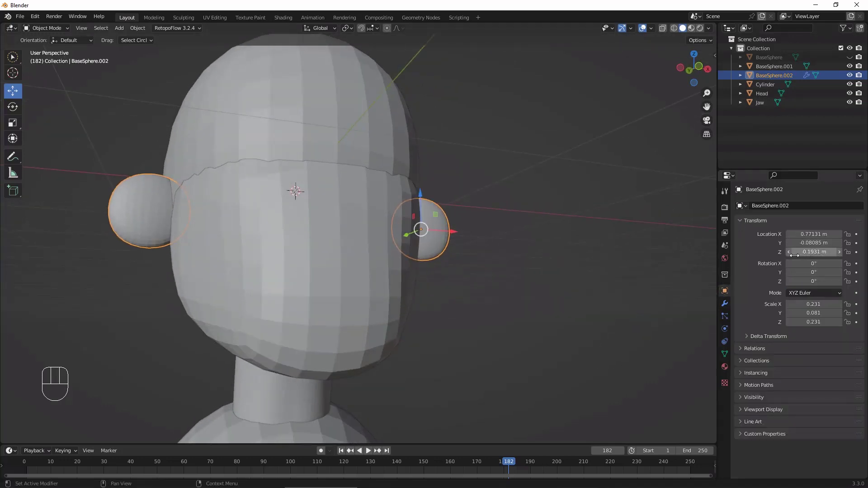
{"action": "key", "text": "ctrl+a"}
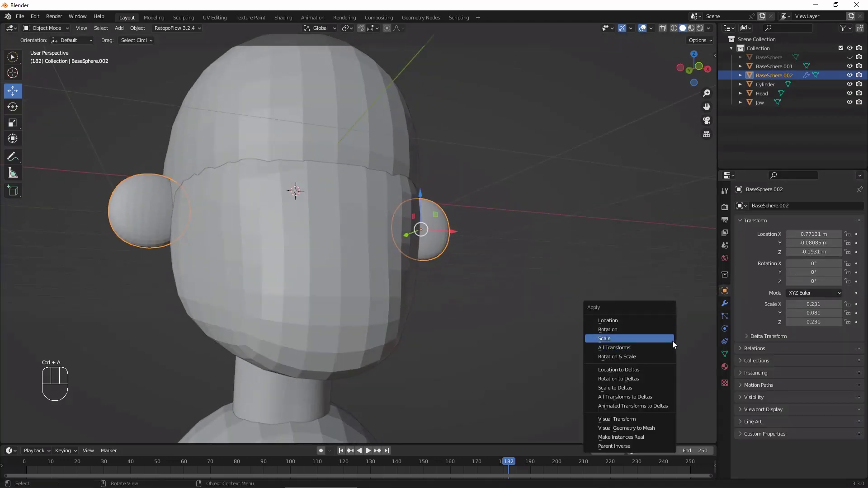
{"action": "left_click", "coordinate": [640, 349]}
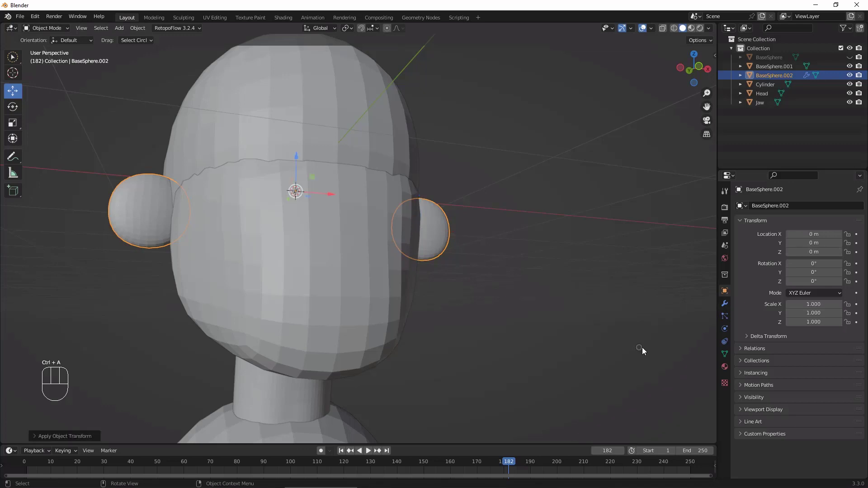
{"action": "middle_click_drag", "start_coordinate": [610, 336], "coordinate": [587, 343], "text": "alt"}
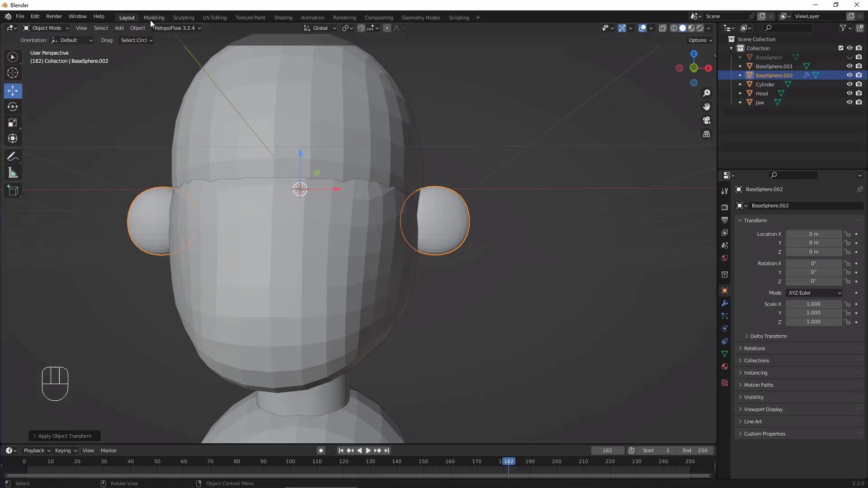
Step: In the Sculpting workspace, enable X symmetry, set the Grab radius to 37 px, and narrow the ears' lower ends toward the head
{"action": "left_click", "coordinate": [183, 18]}
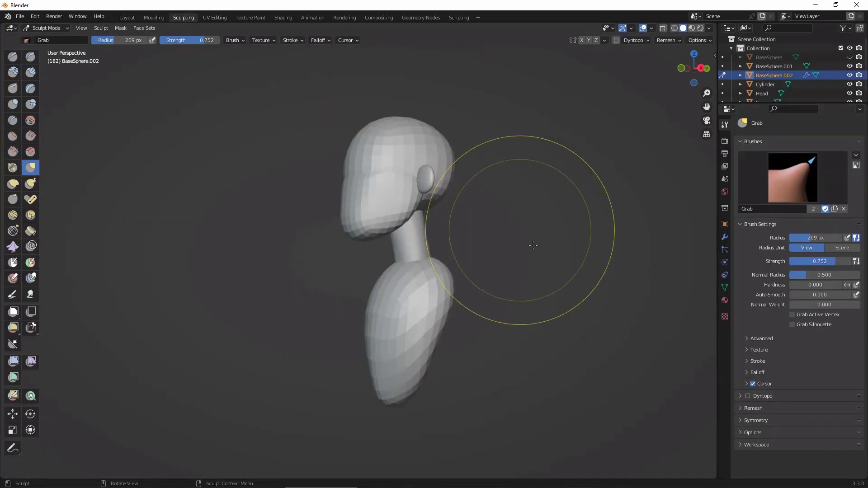
{"action": "middle_click_drag", "start_coordinate": [533, 213], "coordinate": [612, 289], "text": "alt"}
{"action": "left_click", "coordinate": [582, 41]}
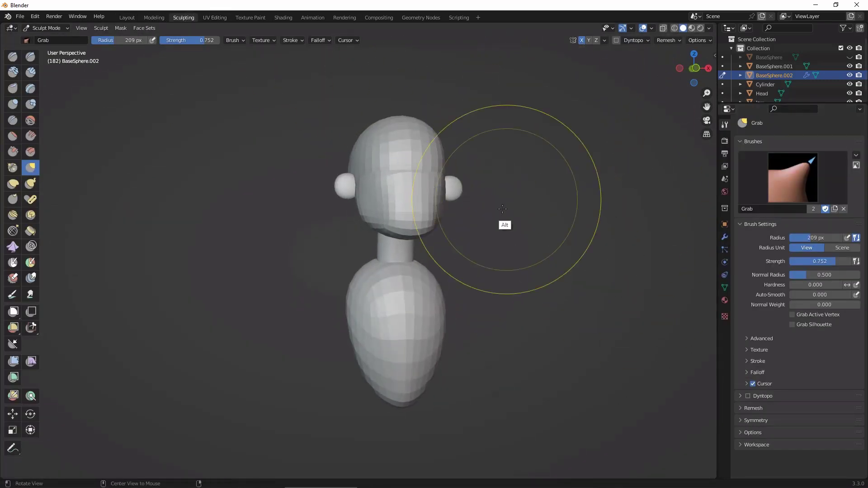
{"action": "middle_click_drag", "start_coordinate": [505, 200], "coordinate": [480, 218], "text": "alt"}
{"action": "key", "text": "f"}
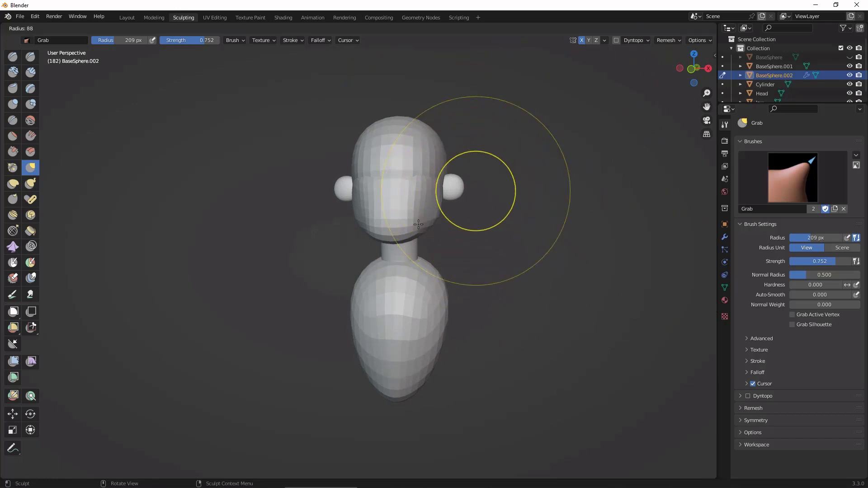
{"action": "left_click", "coordinate": [398, 243]}
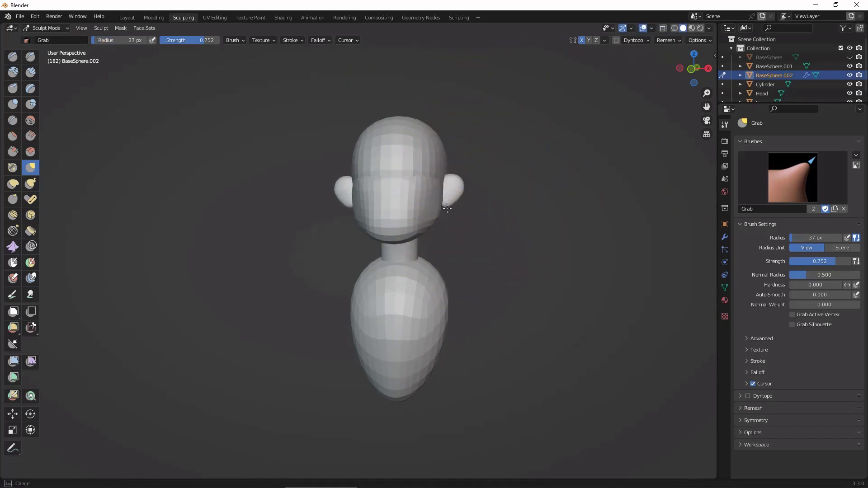
Step: Refine the ears' shape with Grab strokes from the side, three-quarter and top views
{"action": "left_click_drag", "start_coordinate": [518, 249], "coordinate": [456, 185], "text": "alt"}
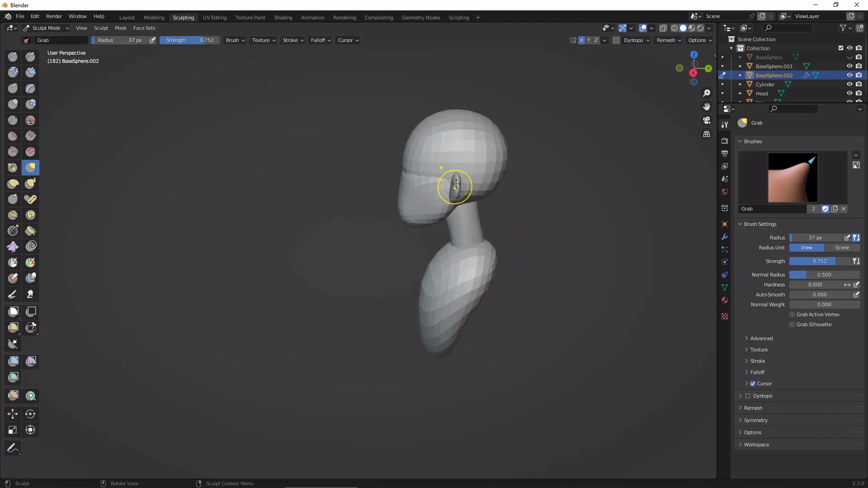
{"action": "left_click_drag", "start_coordinate": [548, 227], "coordinate": [603, 213], "text": "alt"}
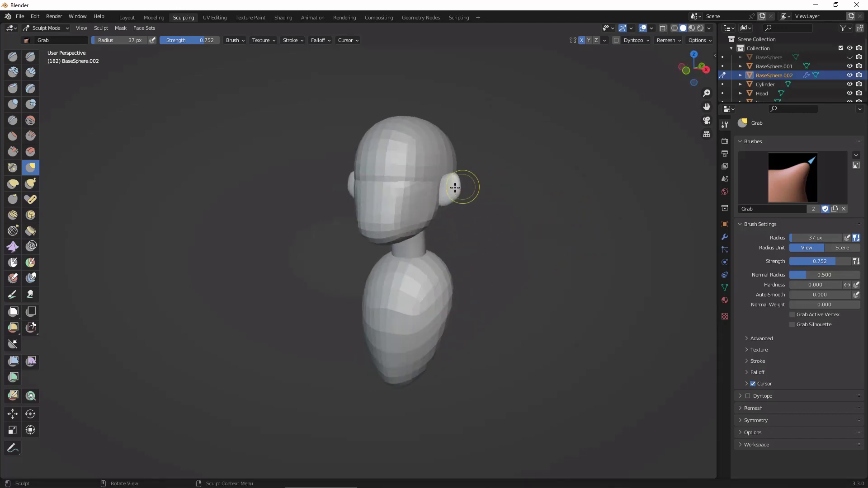
{"action": "left_click_drag", "start_coordinate": [461, 184], "coordinate": [538, 245], "text": "alt"}
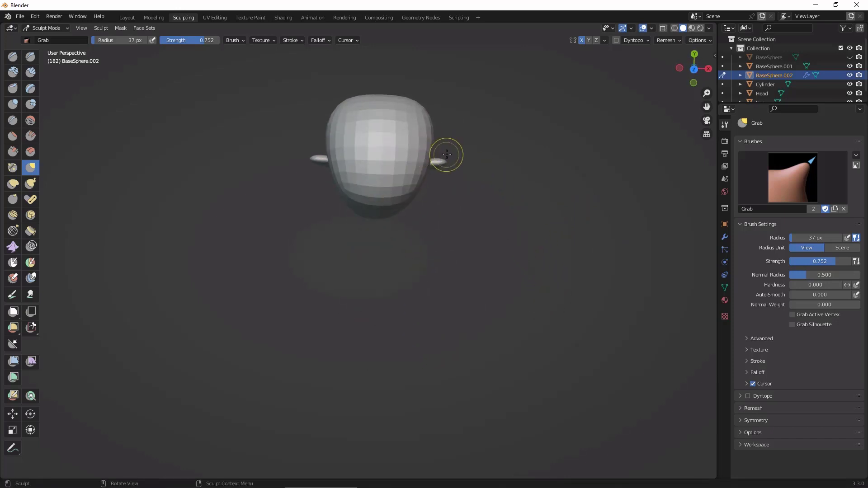
{"action": "left_click_drag", "start_coordinate": [447, 154], "coordinate": [496, 145], "text": "alt"}
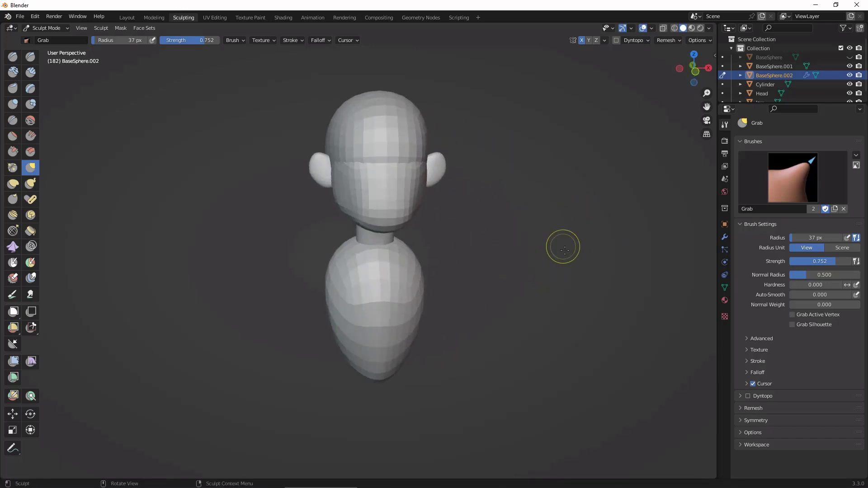
{"action": "left_click_drag", "start_coordinate": [564, 250], "coordinate": [570, 215], "text": "alt"}
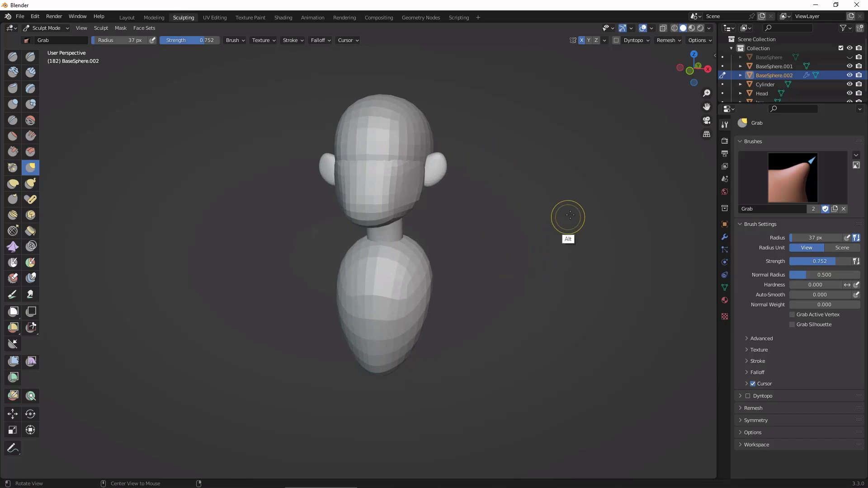
Step: Return to the Layout workspace and view the mirrored ears from the front
{"action": "left_click", "coordinate": [128, 18]}
{"action": "left_click_drag", "start_coordinate": [551, 285], "coordinate": [561, 303], "text": "alt"}
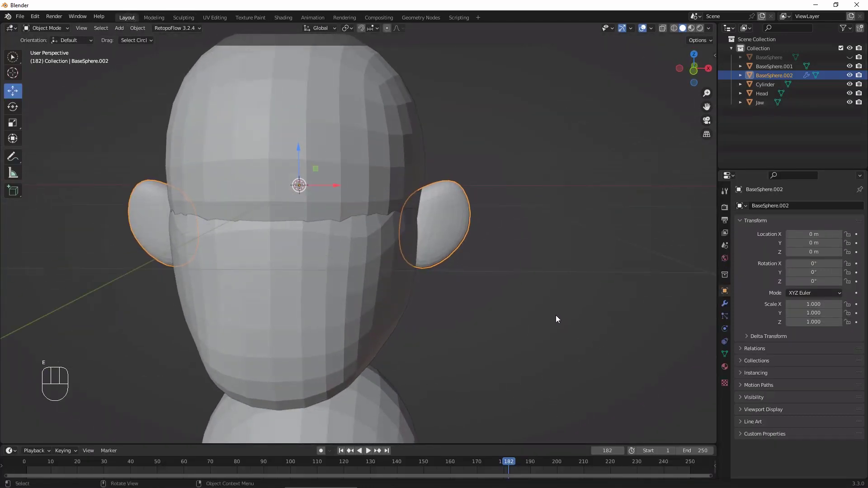
{"action": "left_click_drag", "start_coordinate": [527, 226], "coordinate": [562, 258], "text": "alt"}
Step: Try to rotate the mirrored ears slightly, and undo the rotation
{"action": "key", "text": "r"}
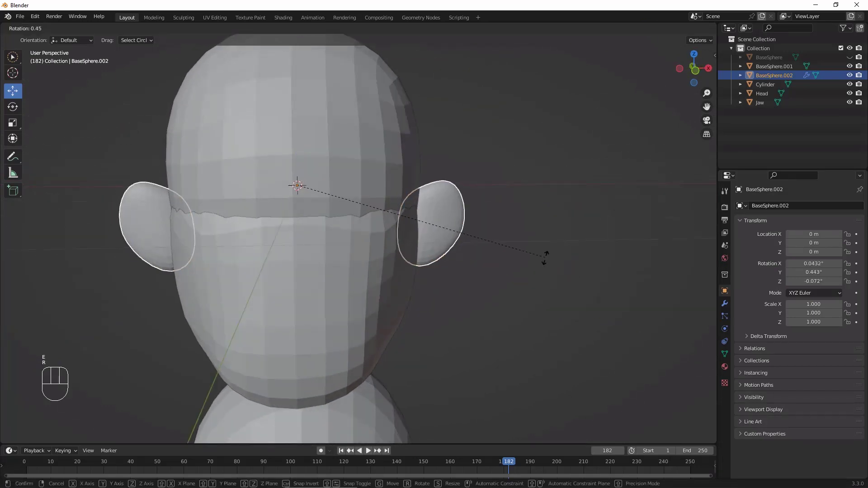
{"action": "left_click", "coordinate": [509, 237]}
{"action": "key", "text": "ctrl+z"}
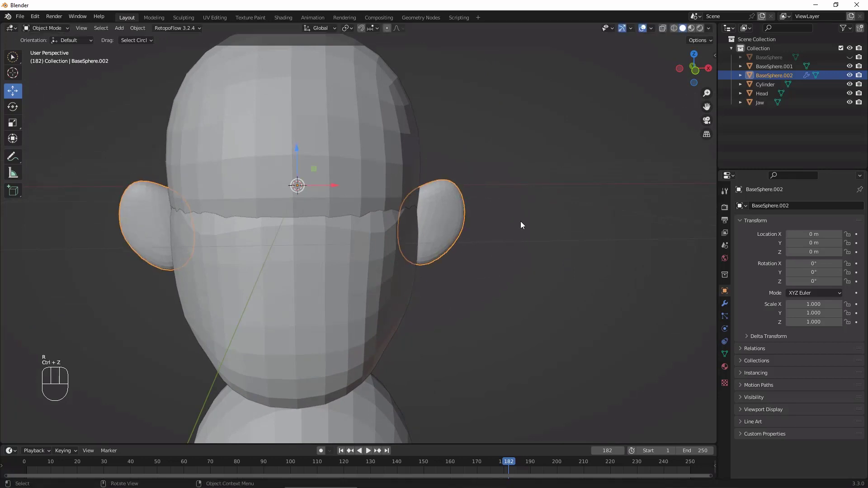
Step: Set the mirrored ears' origin to their geometry
{"action": "left_click", "coordinate": [139, 27]}
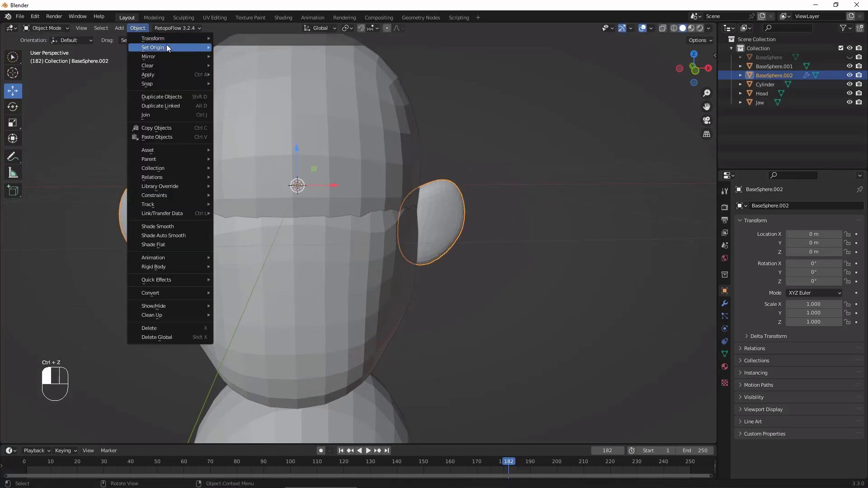
{"action": "mouse_move", "coordinate": [186, 46]}
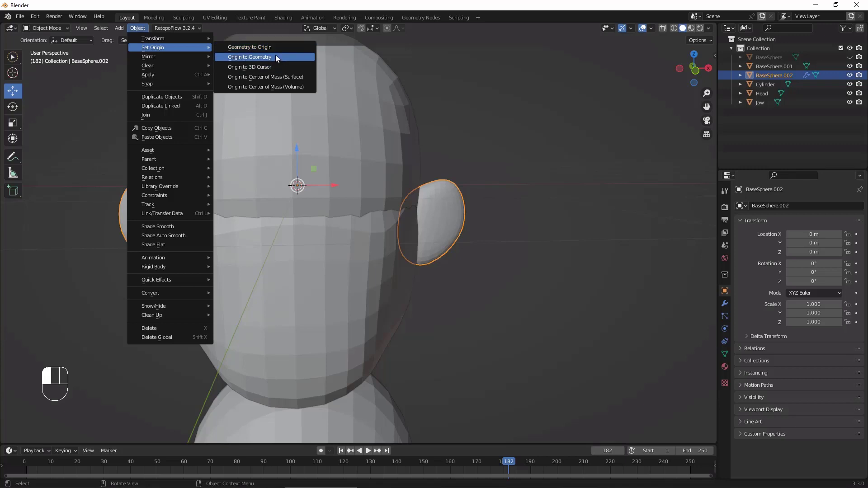
{"action": "left_click", "coordinate": [275, 57]}
{"action": "mouse_move", "coordinate": [552, 273]}
{"action": "left_mouse_down", "text": "alt"}
{"action": "mouse_move", "coordinate": [525, 302]}
{"action": "mouse_move", "coordinate": [544, 297]}
{"action": "mouse_move", "coordinate": [547, 276]}
{"action": "left_mouse_up", "text": "alt"}
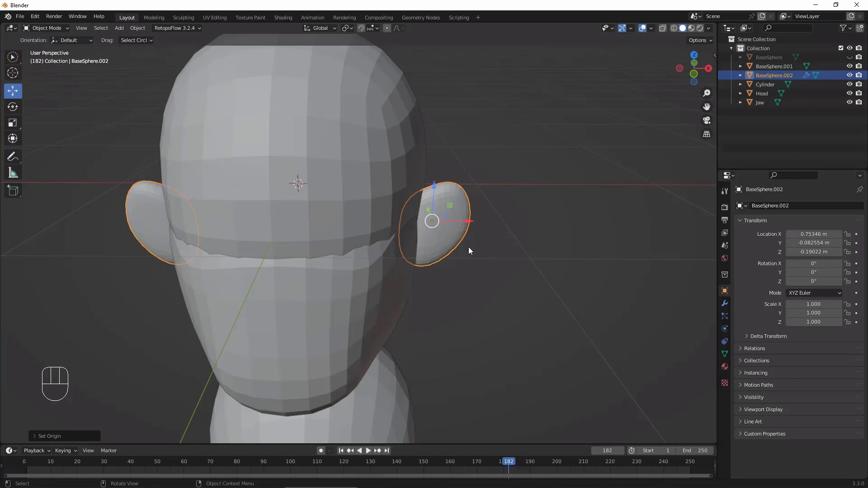
{"action": "key", "text": "r"}
{"action": "left_click", "coordinate": [486, 219]}
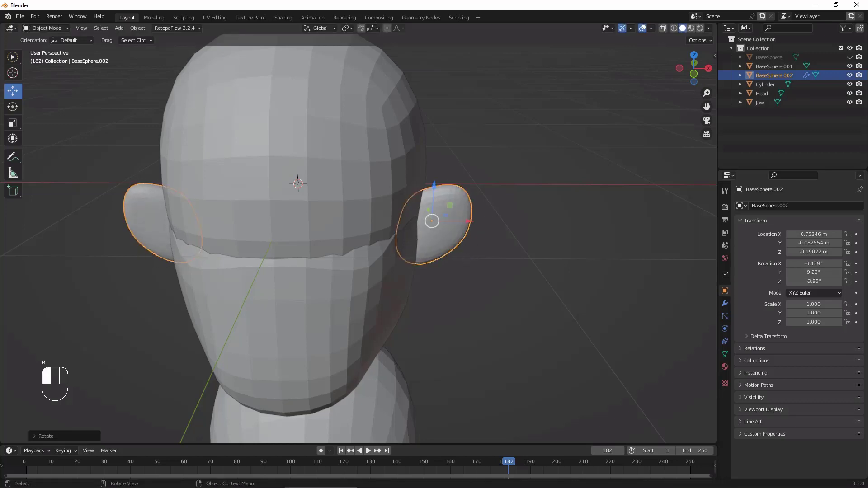
{"action": "key", "text": "ctrl+z"}
Step: Rotate the ears about 28.2° around the global Z axis and deselect them
{"action": "left_click_drag", "start_coordinate": [544, 297], "coordinate": [520, 290], "text": "alt"}
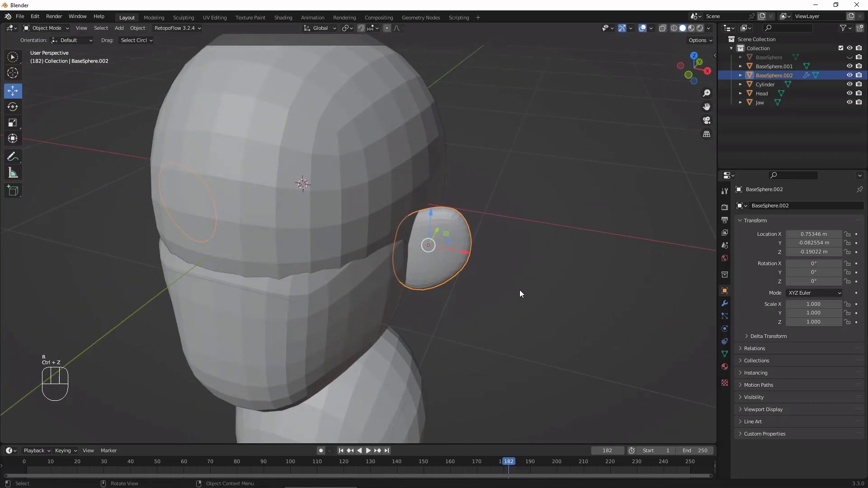
{"action": "key", "text": "r"}
{"action": "key", "text": "z"}
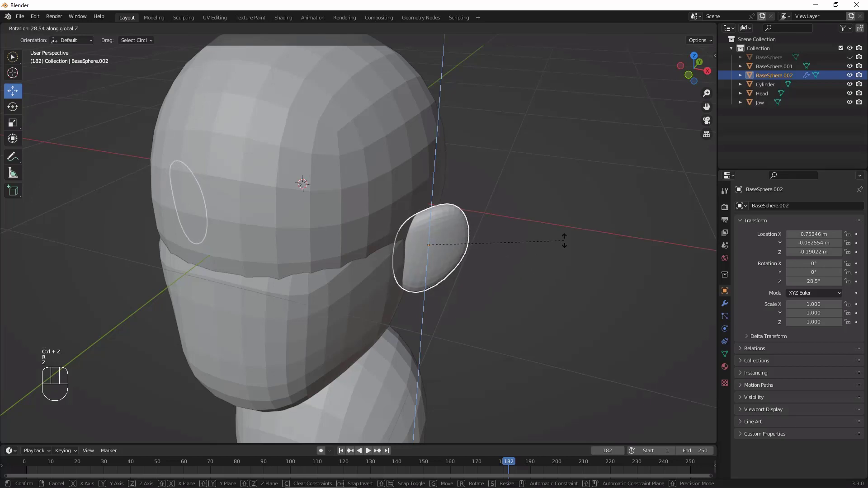
{"action": "left_click", "coordinate": [556, 253]}
{"action": "left_click_drag", "start_coordinate": [553, 261], "coordinate": [547, 298], "text": "alt"}
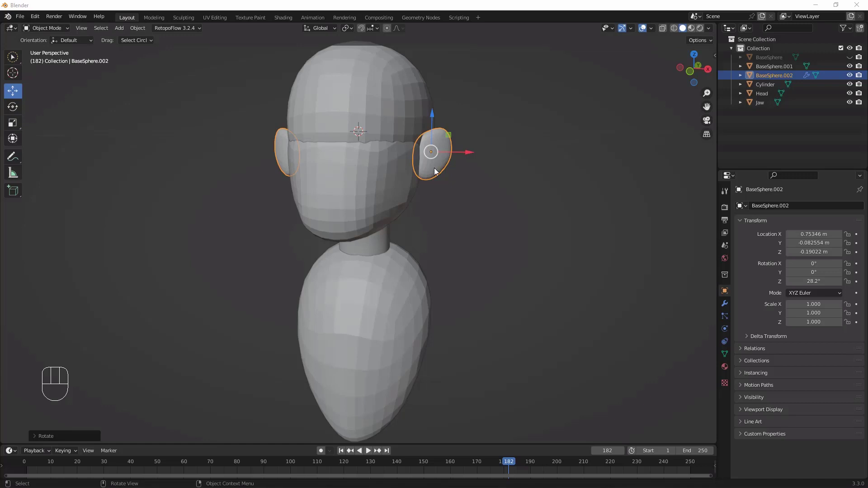
{"action": "left_click", "coordinate": [542, 259]}
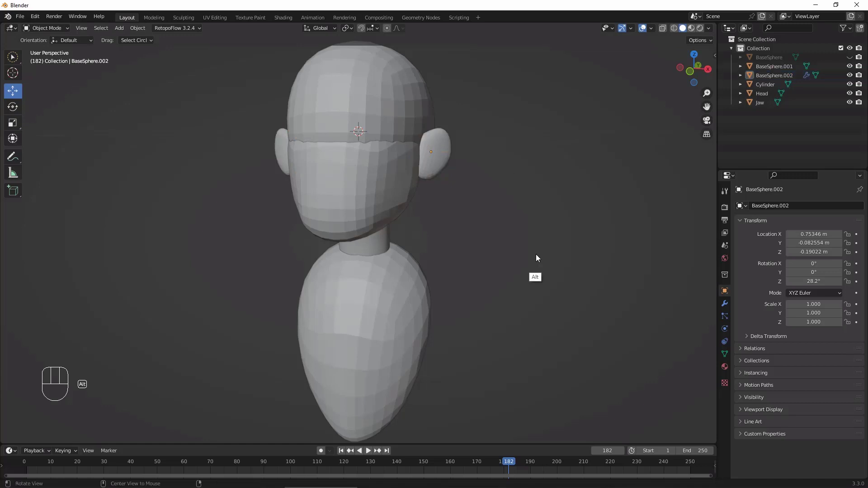
Step: Select the Jaw, enter the Sculpting workspace, set the Grab radius to 75 px, and shape the jawline from the front and side
{"action": "left_click", "coordinate": [373, 222]}
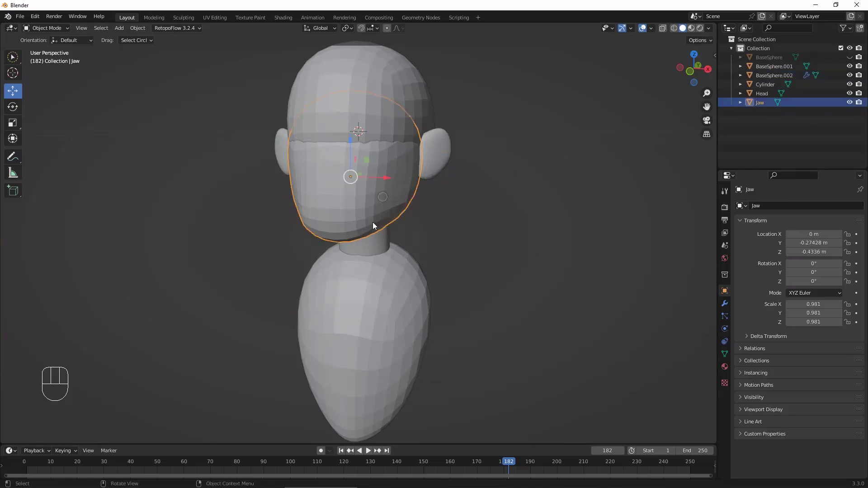
{"action": "left_click", "coordinate": [183, 17]}
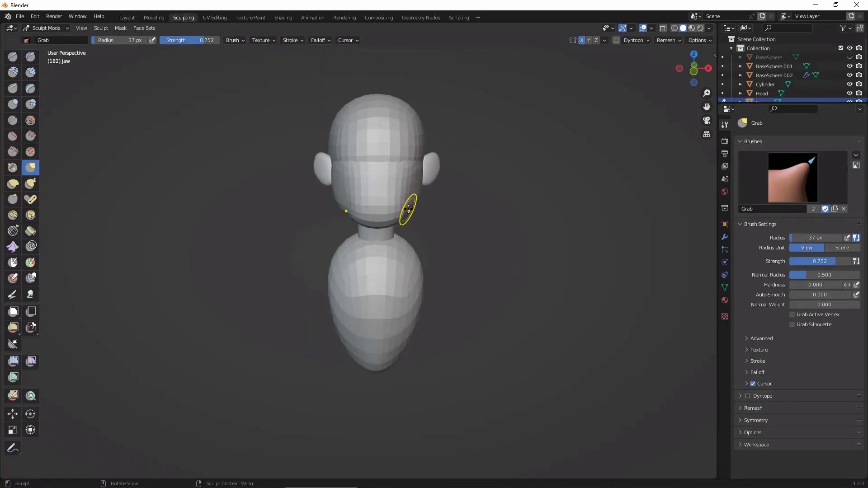
{"action": "key", "text": "f"}
{"action": "left_click", "coordinate": [427, 210]}
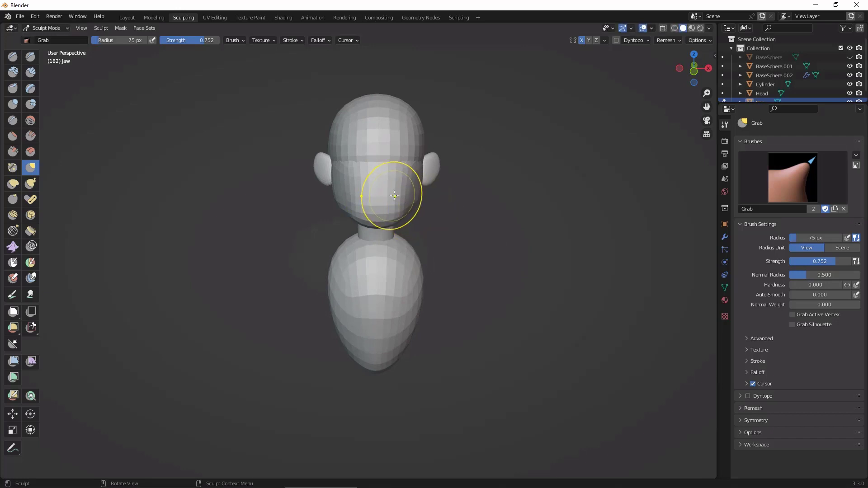
{"action": "key", "text": "space"}
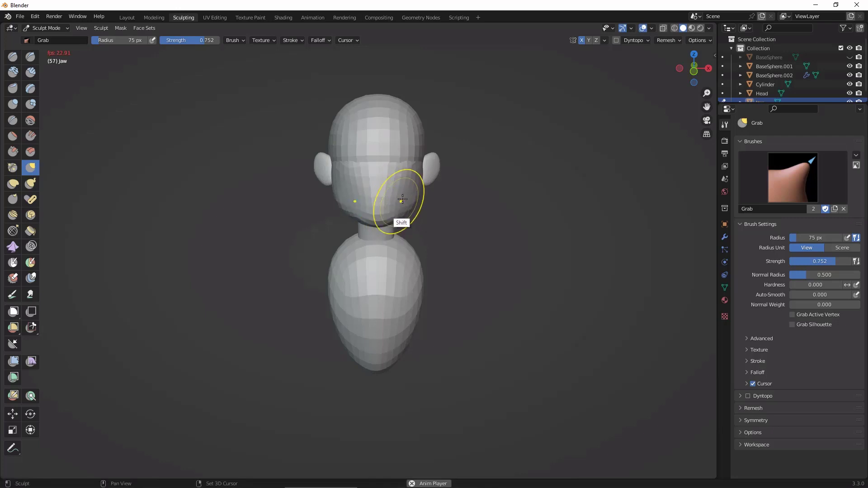
{"action": "left_click_drag", "start_coordinate": [498, 231], "coordinate": [412, 219], "text": "alt"}
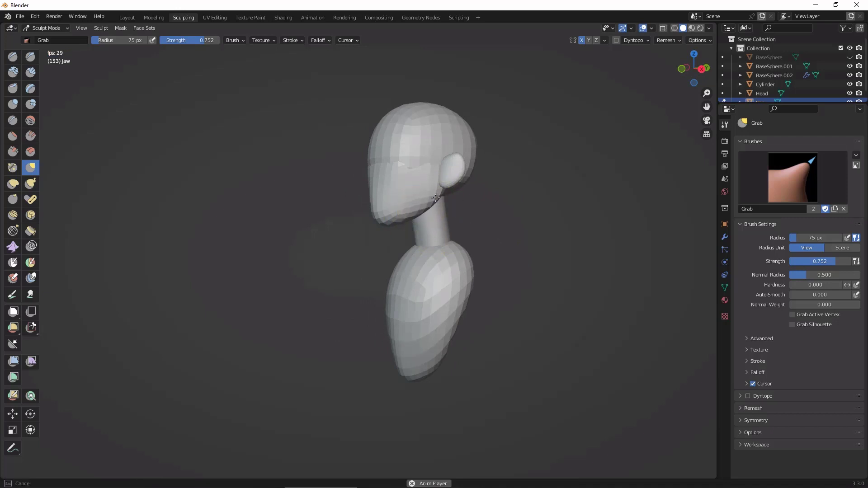
{"action": "left_click_drag", "start_coordinate": [411, 213], "coordinate": [572, 246], "text": "alt"}
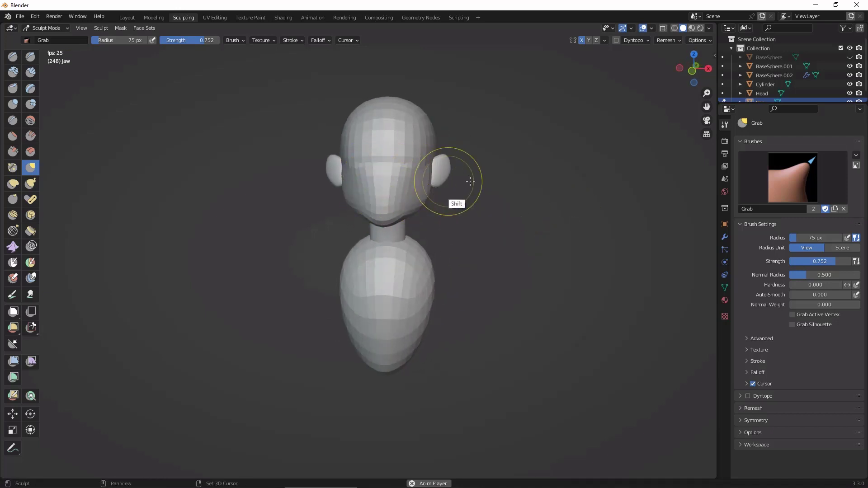
{"action": "mouse_move", "coordinate": [504, 229]}
{"action": "left_mouse_down", "text": "ctrl+alt"}
{"action": "mouse_move", "coordinate": [525, 177]}
{"action": "mouse_move", "coordinate": [478, 149]}
{"action": "left_mouse_up", "text": "ctrl+alt"}
Step: Set the Grab radius to 140 px and adjust the underside of the jaw near the neck
{"action": "key", "text": "f"}
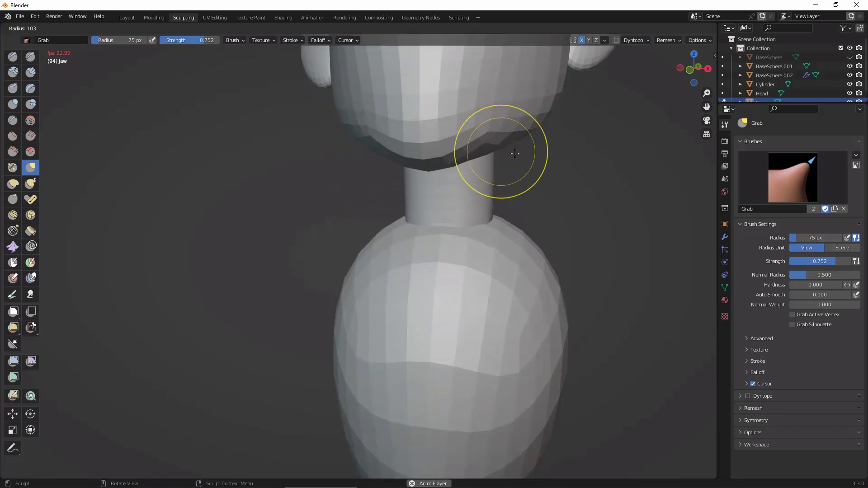
{"action": "left_click", "coordinate": [531, 157]}
{"action": "left_click_drag", "start_coordinate": [488, 142], "coordinate": [496, 144]}
{"action": "mouse_move", "coordinate": [571, 201]}
{"action": "left_mouse_down", "text": "alt"}
{"action": "mouse_move", "coordinate": [587, 213]}
{"action": "mouse_move", "coordinate": [605, 181]}
{"action": "mouse_move", "coordinate": [571, 242]}
{"action": "mouse_move", "coordinate": [577, 260]}
{"action": "mouse_move", "coordinate": [591, 258]}
{"action": "mouse_move", "coordinate": [565, 266]}
{"action": "mouse_move", "coordinate": [567, 215]}
{"action": "left_mouse_up", "text": "alt"}
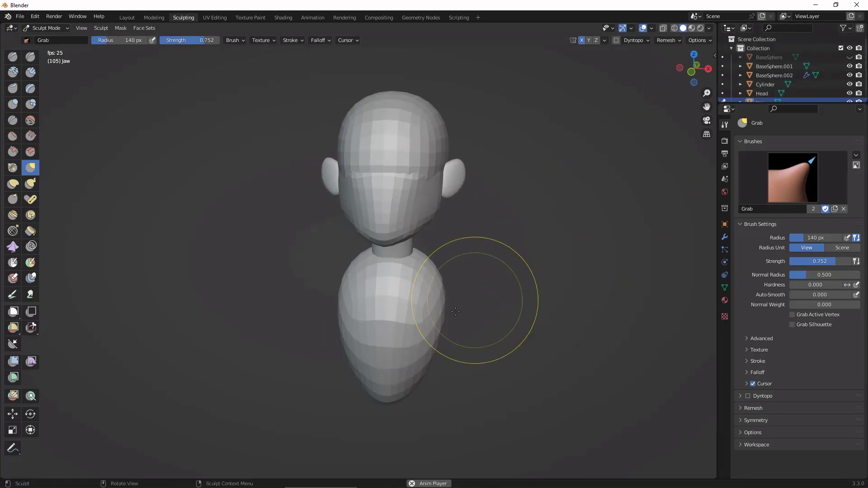
Step: Switch sculpting to the torso BaseSphere.001 and pull its upper sides outward into broader shoulders from the front
{"action": "left_click", "coordinate": [723, 75]}
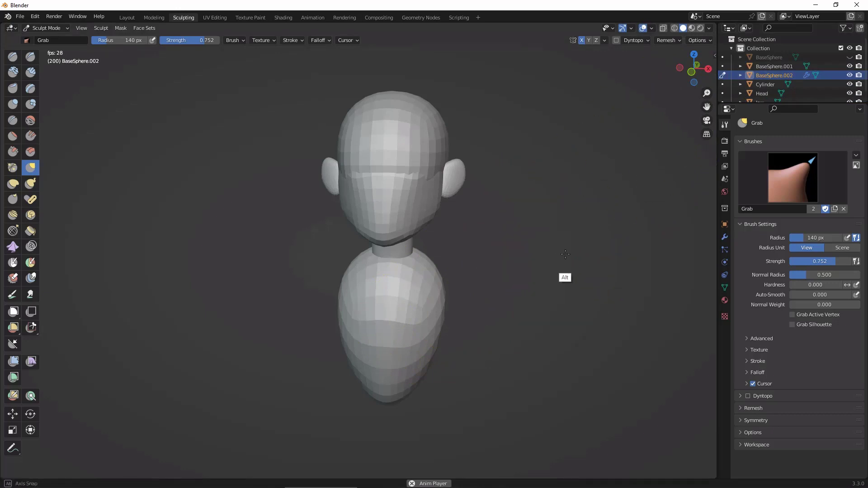
{"action": "middle_click_drag", "start_coordinate": [576, 254], "coordinate": [577, 218], "text": "ctrl"}
{"action": "left_click_drag", "start_coordinate": [577, 218], "coordinate": [575, 219], "text": "ctrl+alt"}
{"action": "mouse_move", "coordinate": [557, 253]}
{"action": "left_mouse_down", "text": "alt+shift"}
{"action": "mouse_move", "coordinate": [554, 226]}
{"action": "mouse_move", "coordinate": [573, 276]}
{"action": "left_mouse_up", "text": "alt+shift"}
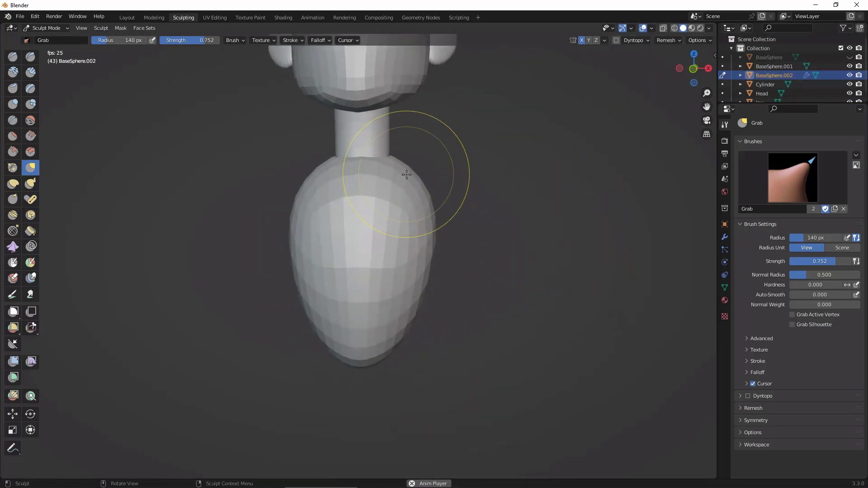
{"action": "left_click", "coordinate": [723, 66]}
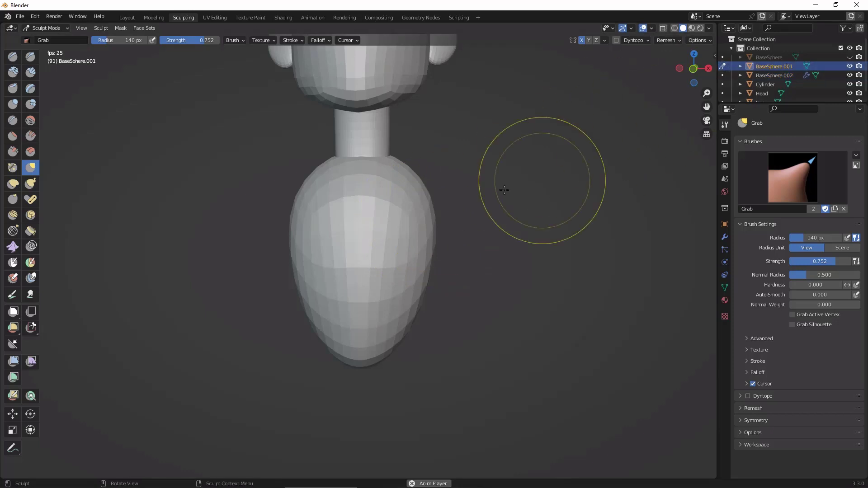
{"action": "left_click_drag", "start_coordinate": [421, 187], "coordinate": [449, 184]}
Step: Push the torso's lower sides inward to taper it below the shoulders, and pull the shoulder corners slightly outward
{"action": "left_click_drag", "start_coordinate": [435, 263], "coordinate": [422, 268]}
{"action": "left_click_drag", "start_coordinate": [435, 276], "coordinate": [421, 285]}
{"action": "left_click_drag", "start_coordinate": [425, 309], "coordinate": [397, 339]}
{"action": "left_click_drag", "start_coordinate": [429, 269], "coordinate": [412, 271]}
{"action": "left_click_drag", "start_coordinate": [435, 223], "coordinate": [441, 214]}
{"action": "scroll", "coordinate": [503, 300], "scroll_direction": "down", "scroll_amount": 4}
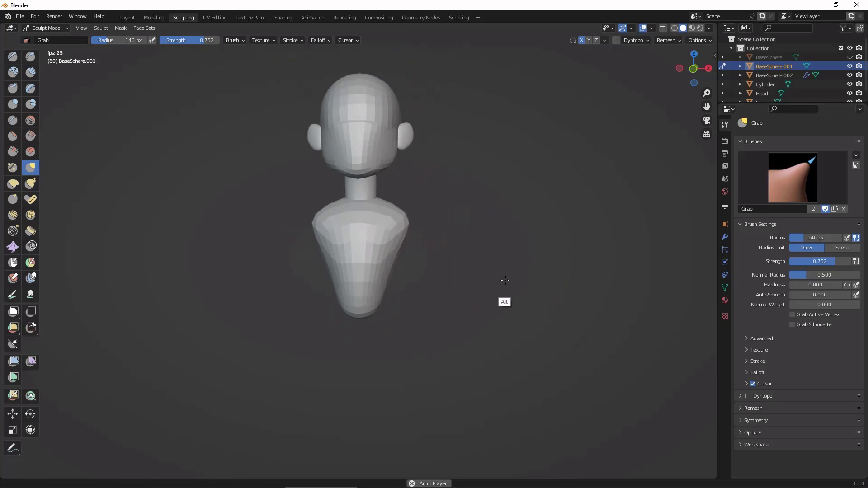
Step: Refine the torso's profile with Grab strokes from the side, checking it from the front
{"action": "mouse_move", "coordinate": [502, 300]}
{"action": "middle_mouse_down"}
{"action": "mouse_move", "coordinate": [483, 322]}
{"action": "mouse_move", "coordinate": [432, 299]}
{"action": "mouse_move", "coordinate": [442, 292]}
{"action": "middle_mouse_up"}
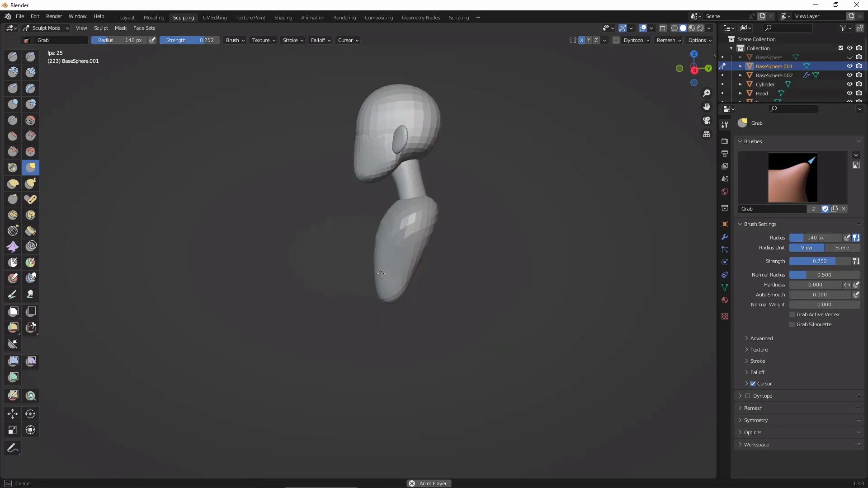
{"action": "left_click_drag", "start_coordinate": [463, 278], "coordinate": [548, 274], "text": "alt"}
{"action": "mouse_move", "coordinate": [520, 254]}
{"action": "left_mouse_down", "text": "ctrl+alt"}
{"action": "mouse_move", "coordinate": [520, 235]}
{"action": "mouse_move", "coordinate": [528, 266]}
{"action": "left_mouse_up", "text": "ctrl+alt"}
{"action": "mouse_move", "coordinate": [481, 220]}
{"action": "left_mouse_down", "text": "alt"}
{"action": "mouse_move", "coordinate": [479, 213]}
{"action": "mouse_move", "coordinate": [517, 237]}
{"action": "mouse_move", "coordinate": [510, 232]}
{"action": "left_mouse_up", "text": "alt"}
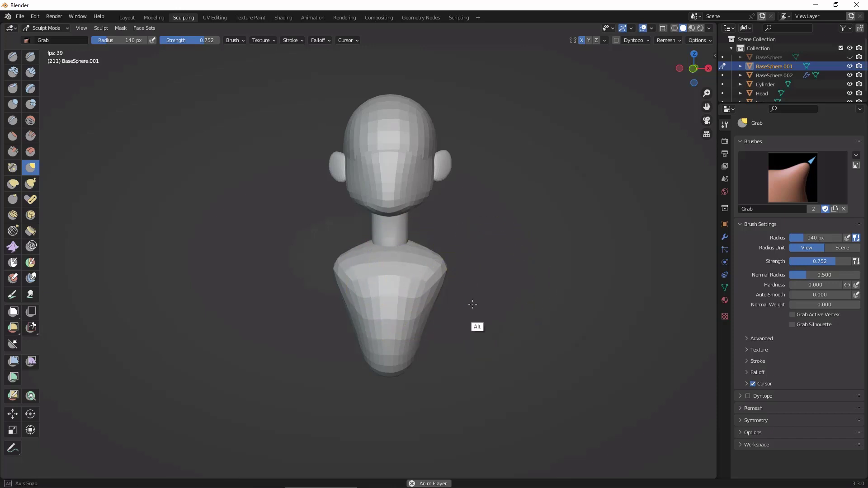
{"action": "mouse_move", "coordinate": [472, 305]}
{"action": "left_mouse_down", "text": "alt"}
{"action": "mouse_move", "coordinate": [412, 307]}
{"action": "mouse_move", "coordinate": [502, 233]}
{"action": "mouse_move", "coordinate": [451, 221]}
{"action": "left_mouse_up", "text": "alt"}
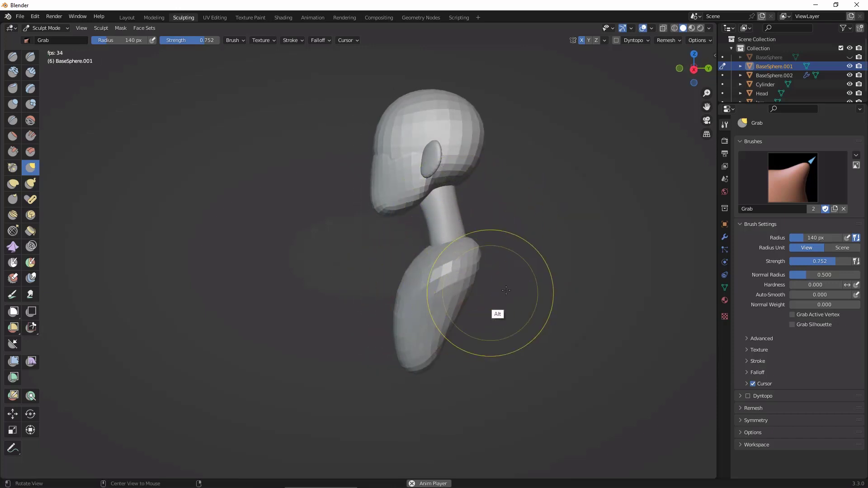
{"action": "mouse_move", "coordinate": [506, 291]}
{"action": "left_mouse_down", "text": "alt"}
{"action": "mouse_move", "coordinate": [604, 300]}
{"action": "mouse_move", "coordinate": [672, 287]}
{"action": "mouse_move", "coordinate": [438, 293]}
{"action": "mouse_move", "coordinate": [535, 251]}
{"action": "mouse_move", "coordinate": [599, 246]}
{"action": "left_mouse_up", "text": "alt"}
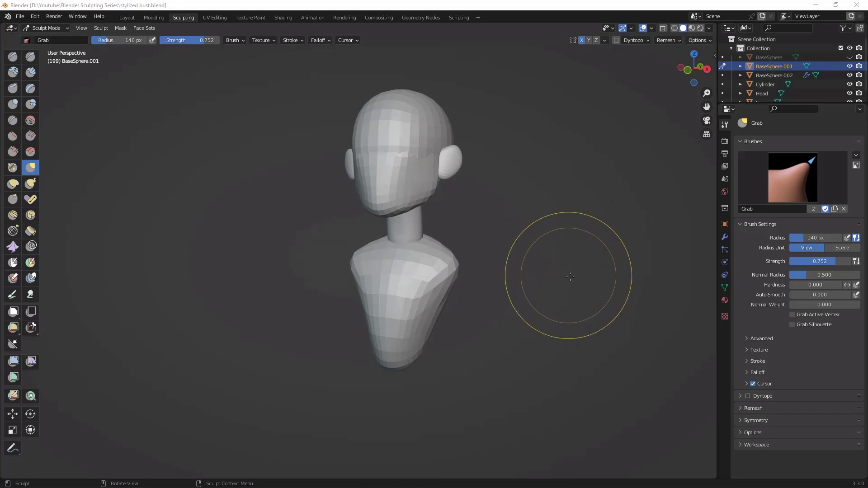
Step: Save the project as stylized bust.blend and review the bust from the side and front
{"action": "mouse_move", "coordinate": [575, 277]}
{"action": "left_mouse_down", "text": "alt"}
{"action": "mouse_move", "coordinate": [550, 252]}
{"action": "mouse_move", "coordinate": [570, 252]}
{"action": "left_mouse_up", "text": "alt"}
{"action": "left_click_drag", "start_coordinate": [569, 242], "coordinate": [573, 255], "text": "ctrl+alt"}
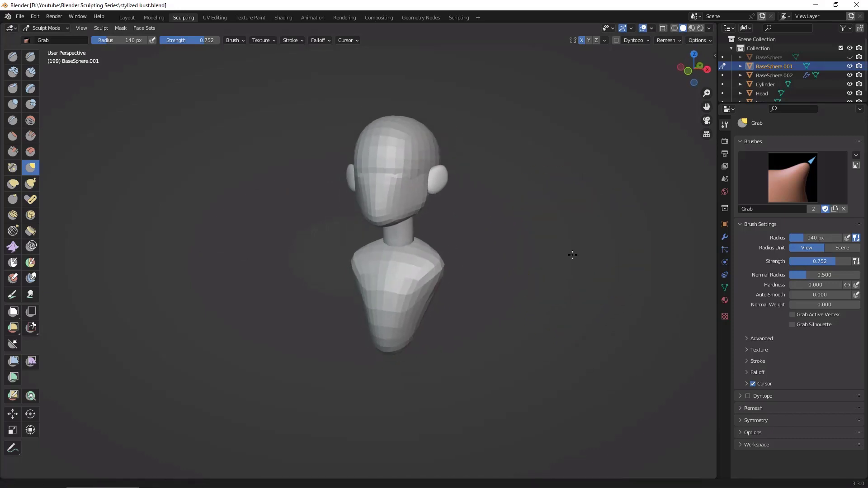
{"action": "mouse_move", "coordinate": [572, 255]}
{"action": "middle_mouse_down", "text": "ctrl"}
{"action": "mouse_move", "coordinate": [584, 226]}
{"action": "mouse_move", "coordinate": [585, 249]}
{"action": "mouse_move", "coordinate": [555, 278]}
{"action": "middle_mouse_up", "text": "ctrl"}
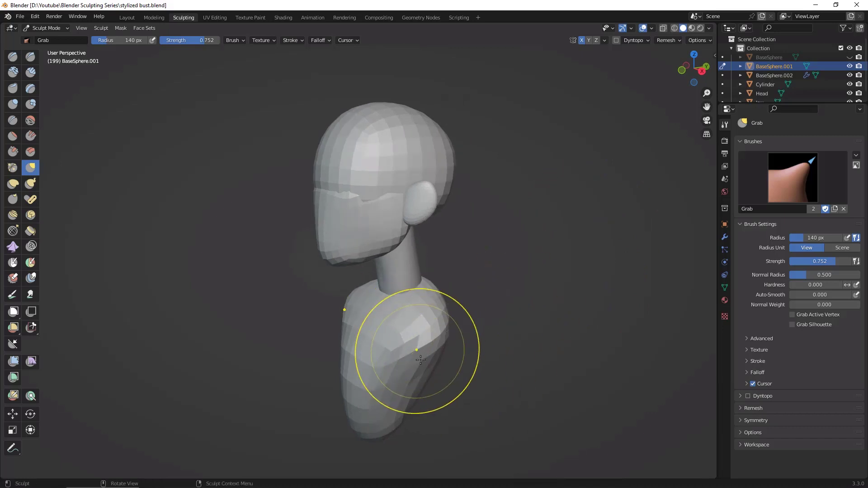
{"action": "mouse_move", "coordinate": [484, 271]}
{"action": "middle_mouse_down"}
{"action": "mouse_move", "coordinate": [397, 271]}
{"action": "mouse_move", "coordinate": [564, 251]}
{"action": "mouse_move", "coordinate": [573, 235]}
{"action": "middle_mouse_up"}
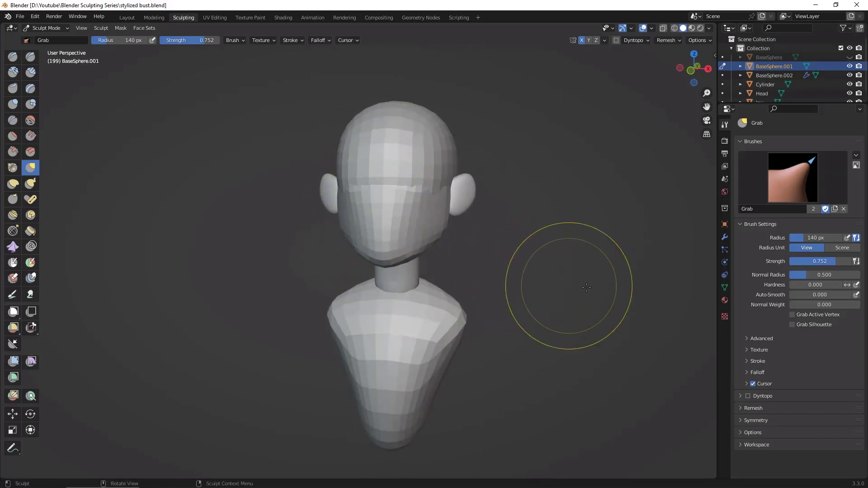
Step: In the Layout workspace, select the Jaw and the Head and join them into the Head object
{"action": "left_click", "coordinate": [128, 17]}
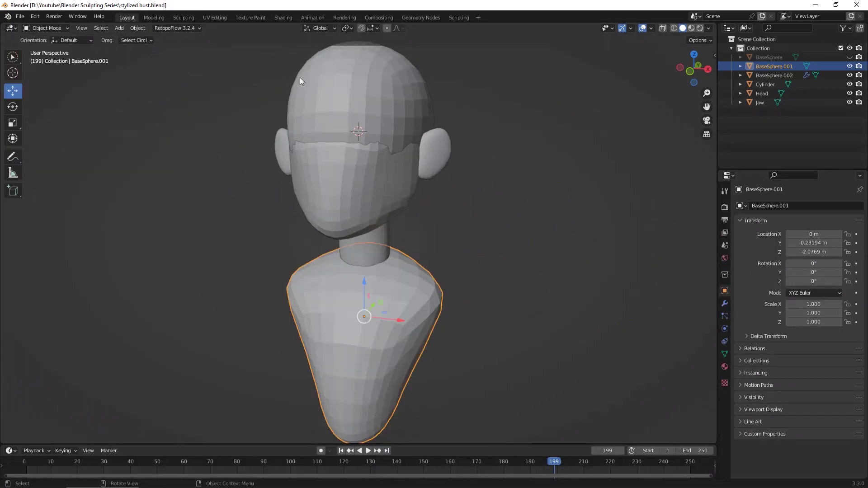
{"action": "left_click", "coordinate": [371, 187]}
{"action": "left_click", "coordinate": [427, 88], "text": "shift"}
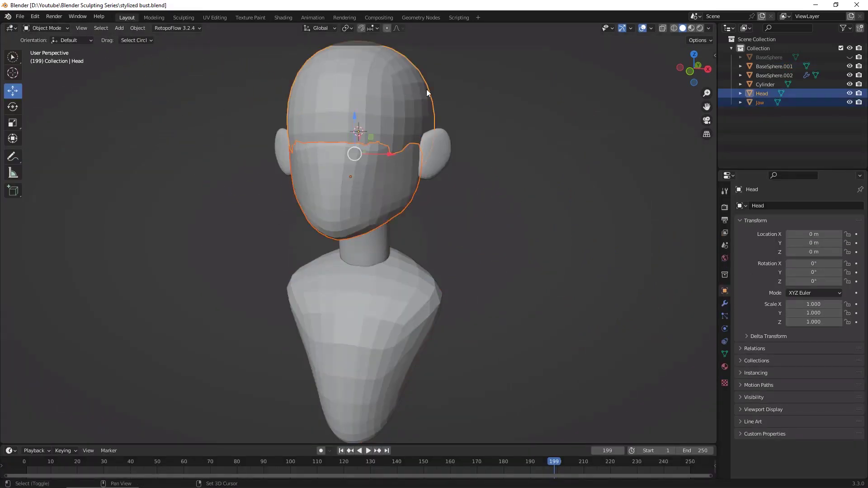
{"action": "middle_click_drag", "start_coordinate": [594, 270], "coordinate": [612, 218], "text": "alt"}
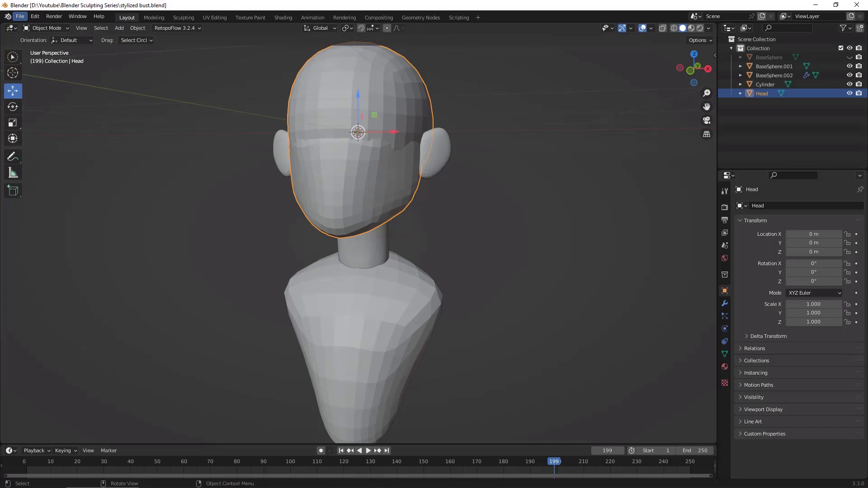
{"action": "left_click", "coordinate": [519, 265]}
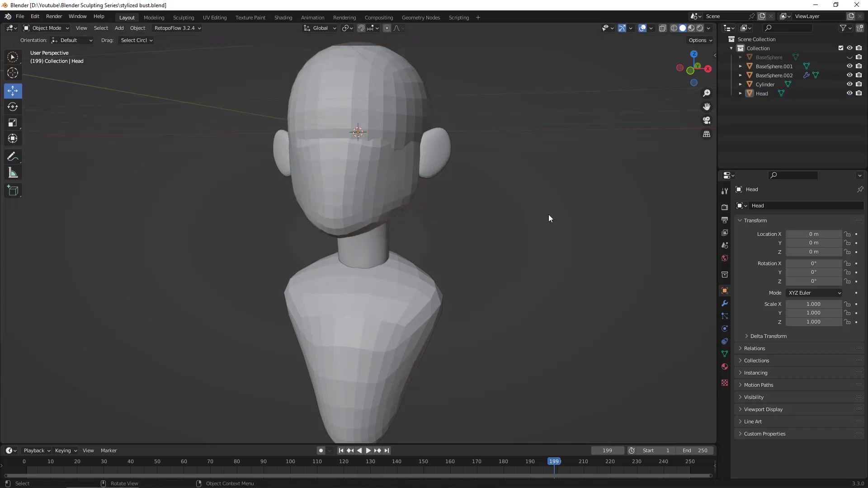
{"action": "left_click", "coordinate": [382, 187]}
Step: Return to the Sculpting workspace with the joined Head and turn off the Face Sets overlay
{"action": "mouse_move", "coordinate": [580, 242]}
{"action": "middle_mouse_down"}
{"action": "mouse_move", "coordinate": [577, 288]}
{"action": "mouse_move", "coordinate": [595, 252]}
{"action": "mouse_move", "coordinate": [598, 276]}
{"action": "mouse_move", "coordinate": [594, 231]}
{"action": "middle_mouse_up"}
{"action": "scroll", "coordinate": [598, 249], "scroll_direction": "up", "scroll_amount": 2}
{"action": "left_click", "coordinate": [183, 18]}
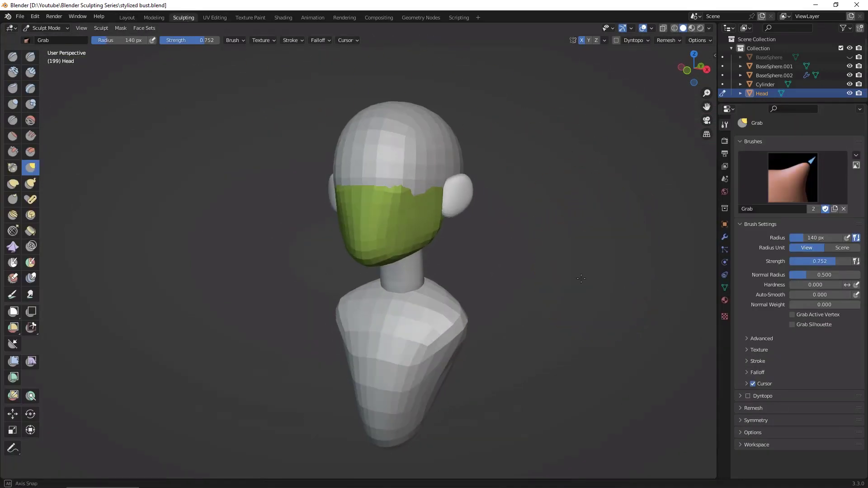
{"action": "left_click", "coordinate": [651, 28]}
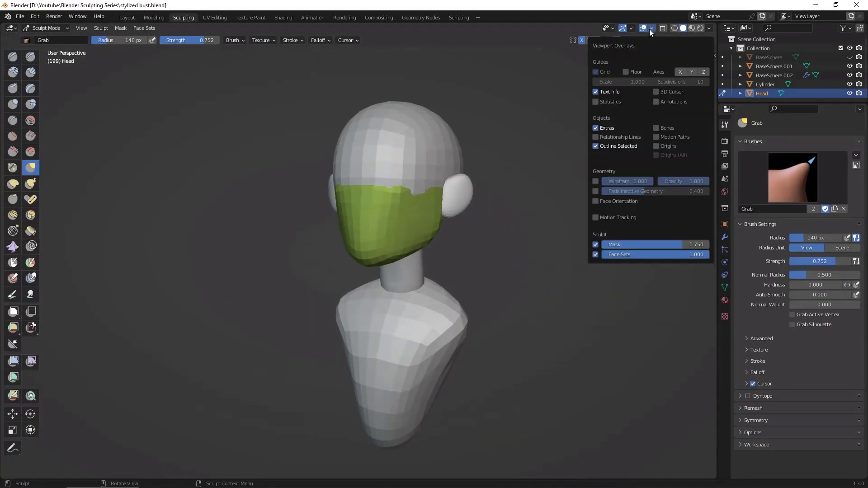
{"action": "left_click", "coordinate": [595, 254]}
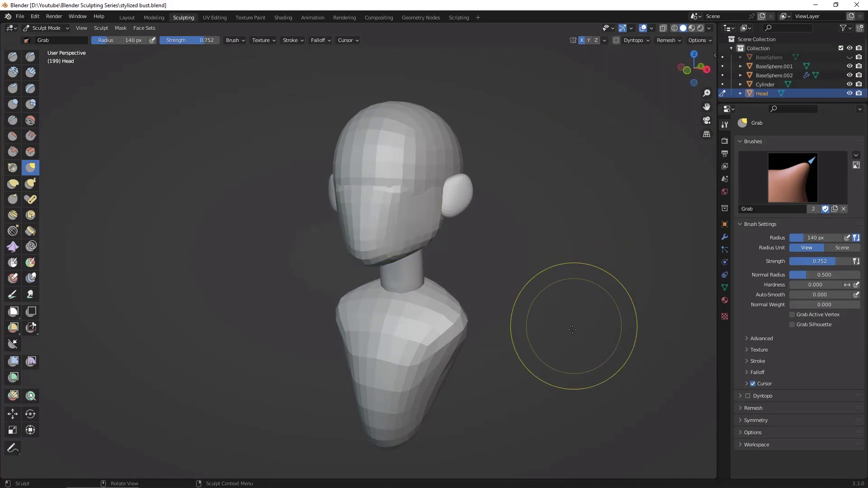
{"action": "middle_click_drag", "start_coordinate": [588, 330], "coordinate": [565, 295]}
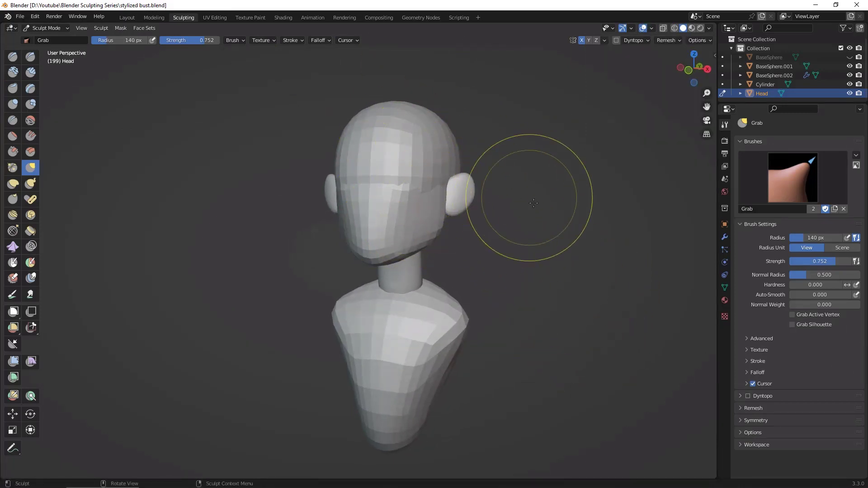
Step: Reduce the voxel size from the viewport grid and voxel-remesh the joined Head into one finer mesh
{"action": "mouse_move", "coordinate": [548, 215]}
{"action": "left_mouse_down", "text": "alt"}
{"action": "mouse_move", "coordinate": [543, 228]}
{"action": "mouse_move", "coordinate": [577, 198]}
{"action": "mouse_move", "coordinate": [558, 228]}
{"action": "left_mouse_up", "text": "alt"}
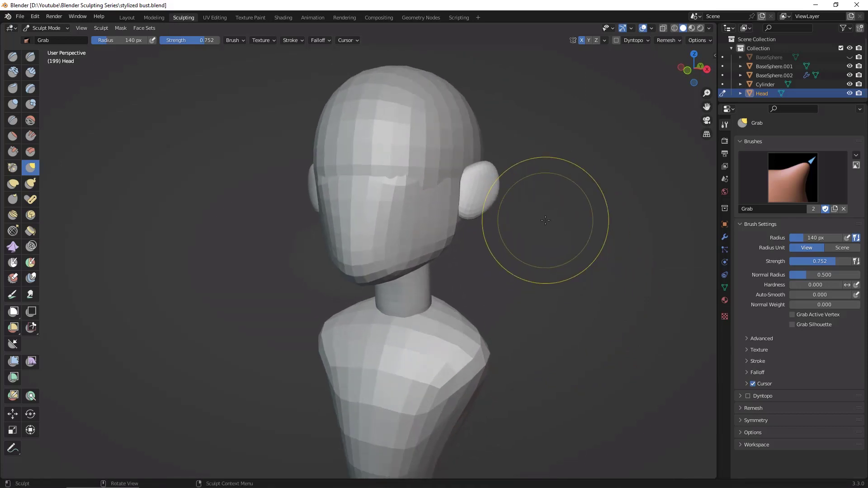
{"action": "key", "text": "shift+r"}
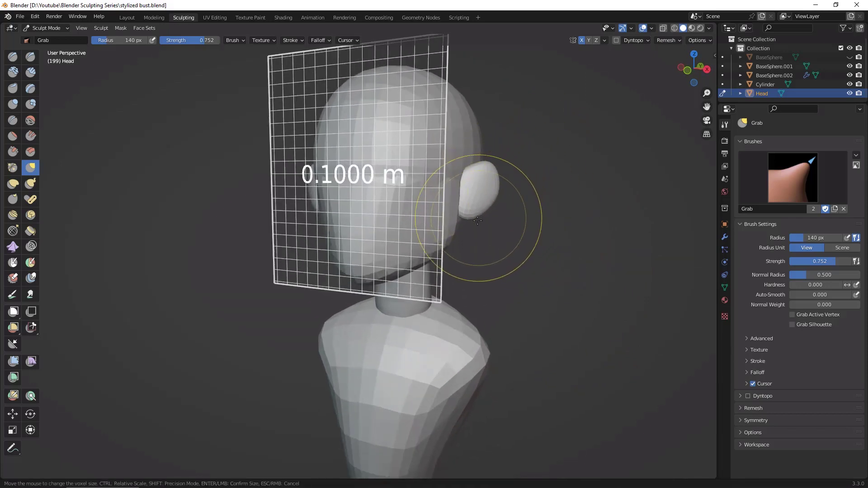
{"action": "left_click", "coordinate": [542, 141]}
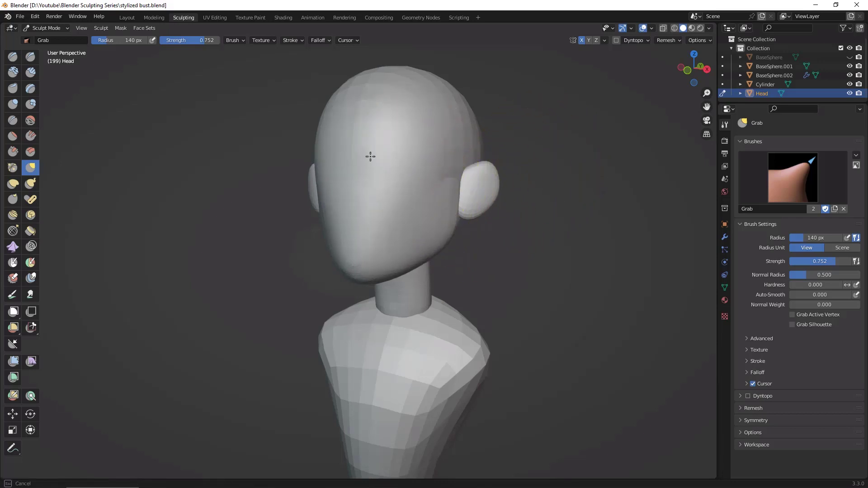
Step: Smooth the remeshed Head all over, blending the seam between skull and jaw from the front, sides and above
{"action": "left_click_drag", "start_coordinate": [408, 70], "coordinate": [409, 71]}
{"action": "middle_click_drag", "start_coordinate": [553, 233], "coordinate": [549, 230]}
{"action": "middle_click_drag", "start_coordinate": [514, 171], "coordinate": [495, 230], "text": "shift"}
{"action": "middle_click_drag", "start_coordinate": [585, 257], "coordinate": [568, 244]}
{"action": "middle_click_drag", "start_coordinate": [448, 276], "coordinate": [448, 275], "text": "shift"}
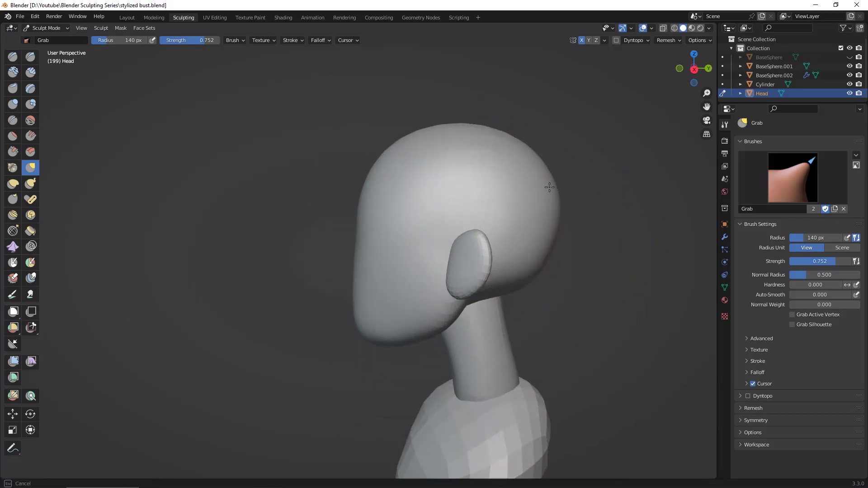
{"action": "left_click_drag", "start_coordinate": [550, 188], "coordinate": [548, 187]}
{"action": "mouse_move", "coordinate": [590, 220]}
{"action": "middle_mouse_down"}
{"action": "mouse_move", "coordinate": [611, 276]}
{"action": "mouse_move", "coordinate": [461, 183]}
{"action": "mouse_move", "coordinate": [456, 154]}
{"action": "mouse_move", "coordinate": [549, 222]}
{"action": "mouse_move", "coordinate": [554, 202]}
{"action": "middle_mouse_up"}
{"action": "left_click_drag", "start_coordinate": [220, 192], "coordinate": [226, 124]}
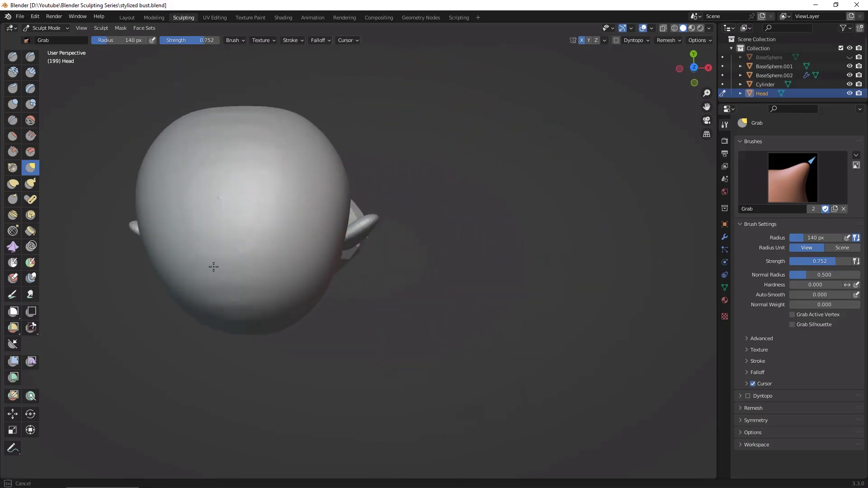
{"action": "left_click_drag", "start_coordinate": [213, 267], "coordinate": [232, 315]}
{"action": "middle_click_drag", "start_coordinate": [472, 256], "coordinate": [486, 156]}
{"action": "mouse_move", "coordinate": [503, 280]}
{"action": "middle_mouse_down", "text": "ctrl"}
{"action": "mouse_move", "coordinate": [511, 239]}
{"action": "mouse_move", "coordinate": [499, 274]}
{"action": "mouse_move", "coordinate": [611, 136]}
{"action": "middle_mouse_up", "text": "ctrl"}
{"action": "middle_click_drag", "start_coordinate": [583, 204], "coordinate": [514, 272]}
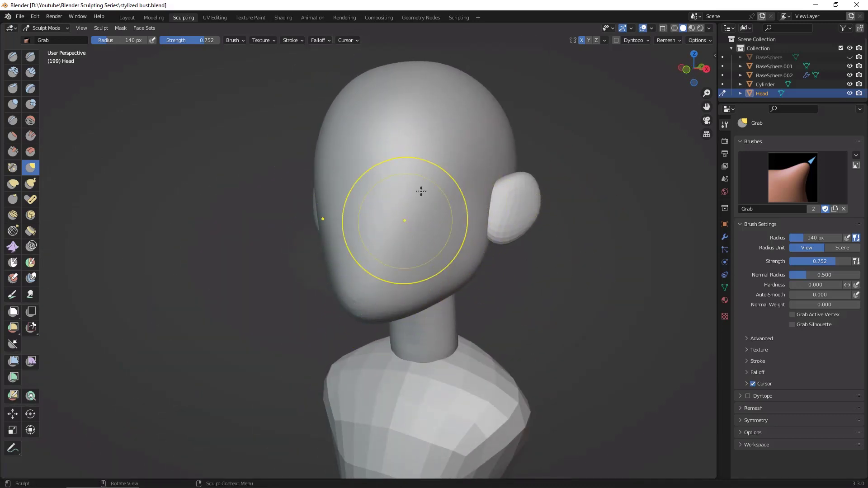
Step: With Draw Sharp at 85 px radius, carve a mirrored plane line from beside the chin up the cheek to the ear
{"action": "left_click", "coordinate": [33, 55]}
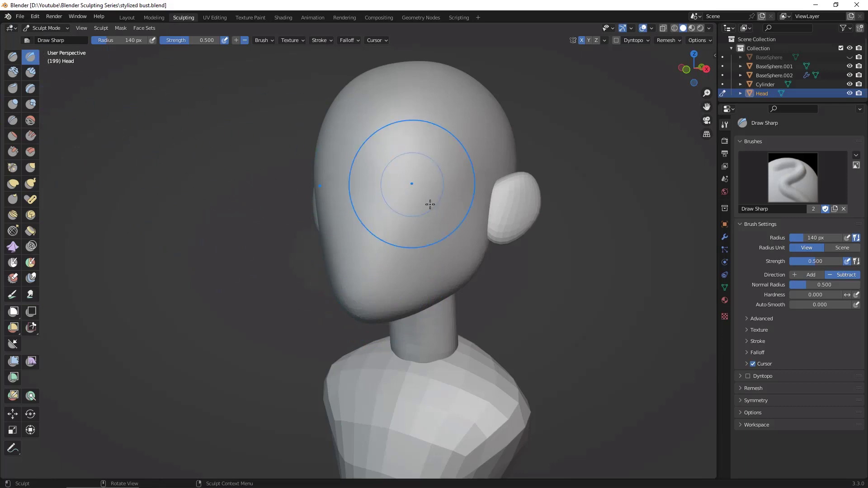
{"action": "key", "text": "f"}
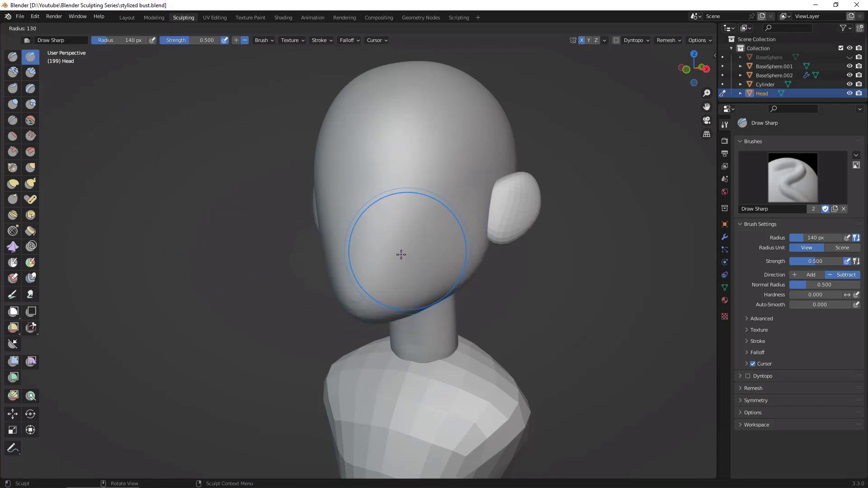
{"action": "left_click", "coordinate": [389, 259]}
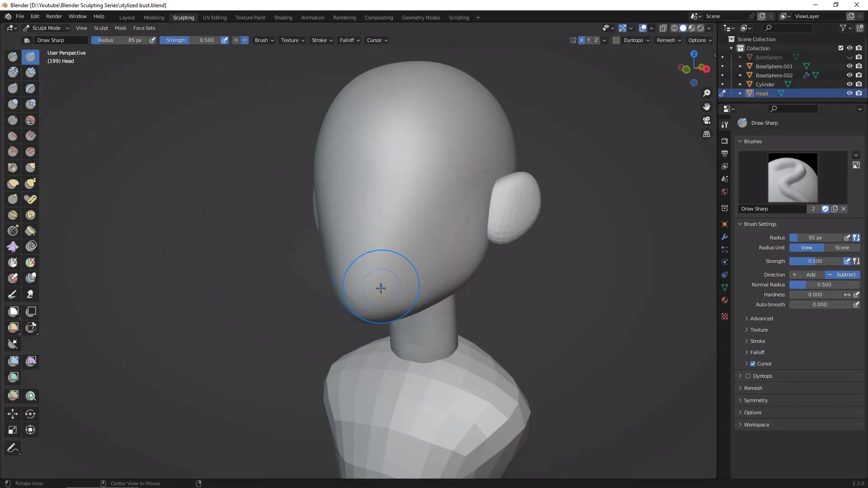
{"action": "left_click_drag", "start_coordinate": [381, 288], "coordinate": [375, 279], "text": "alt"}
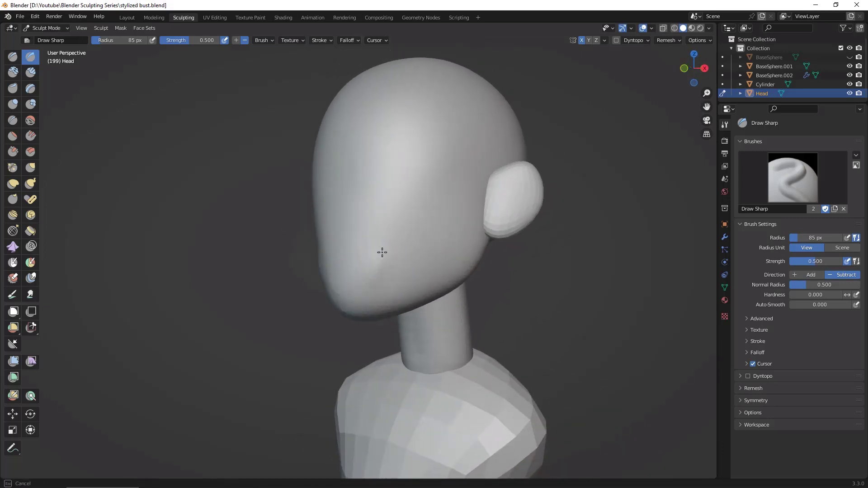
{"action": "left_click_drag", "start_coordinate": [416, 192], "coordinate": [497, 169]}
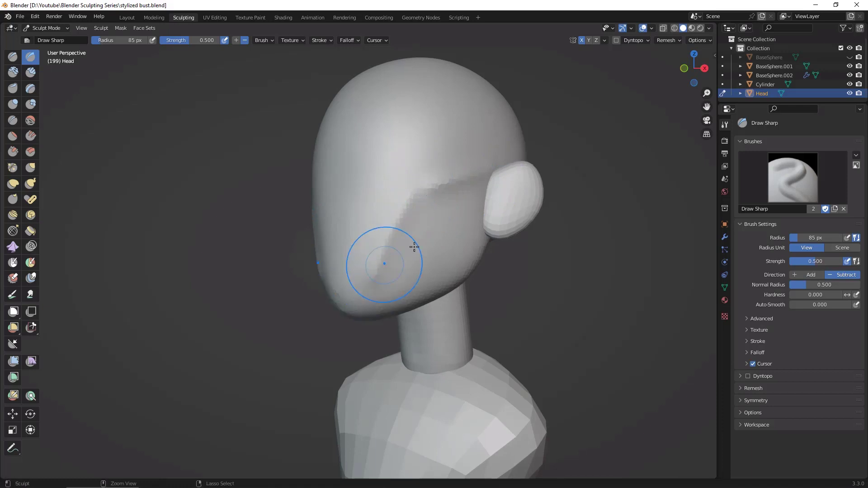
{"action": "left_click_drag", "start_coordinate": [413, 249], "coordinate": [437, 265], "text": "alt"}
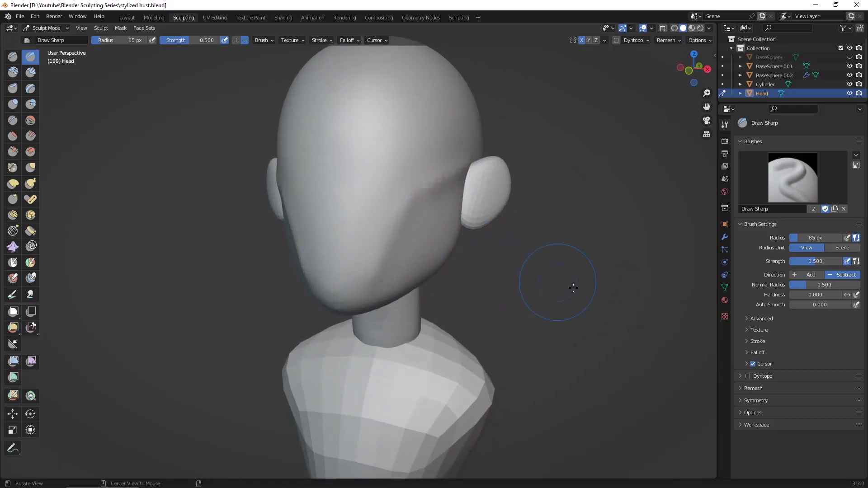
{"action": "left_click_drag", "start_coordinate": [574, 288], "coordinate": [435, 208], "text": "alt"}
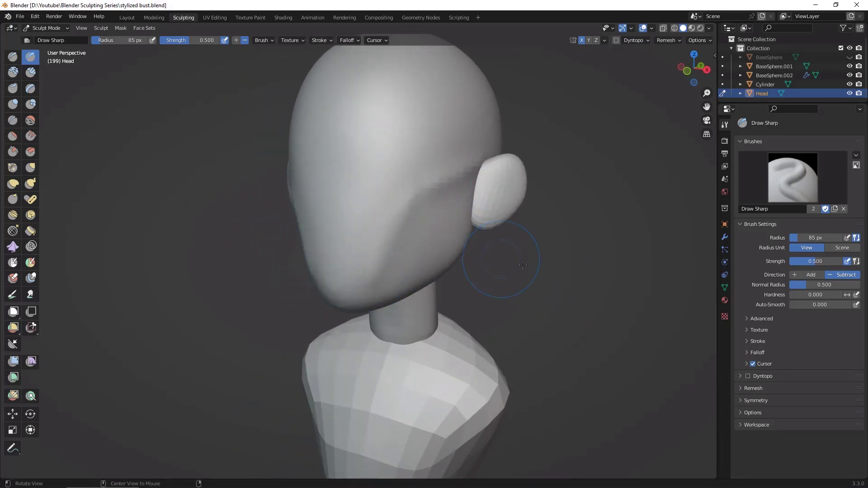
{"action": "left_click_drag", "start_coordinate": [523, 265], "coordinate": [415, 176], "text": "alt"}
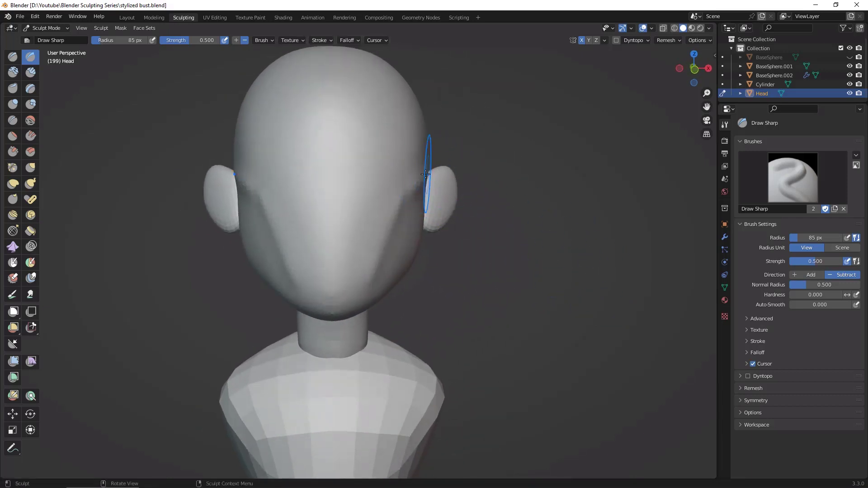
Step: Carve a horizontal brow crease between the temples and a shallower crease across the middle of the face with Draw Sharp
{"action": "left_click_drag", "start_coordinate": [290, 173], "coordinate": [355, 175]}
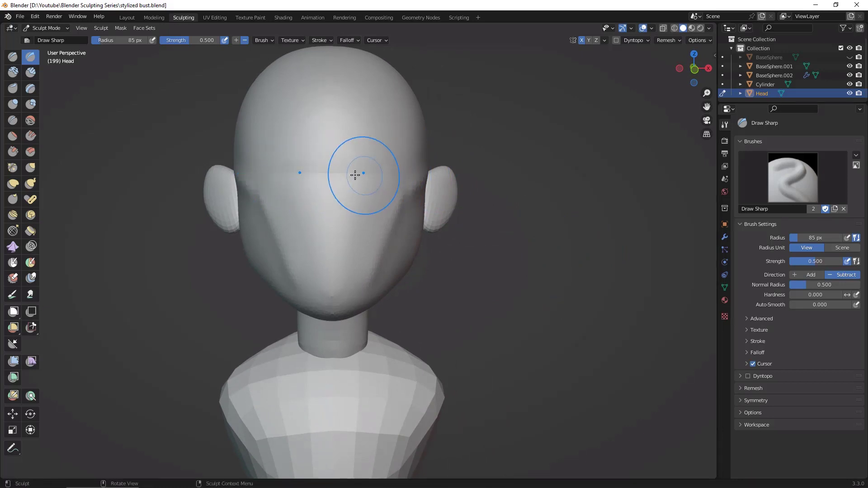
{"action": "left_click_drag", "start_coordinate": [283, 174], "coordinate": [393, 174]}
{"action": "left_click_drag", "start_coordinate": [282, 176], "coordinate": [389, 174]}
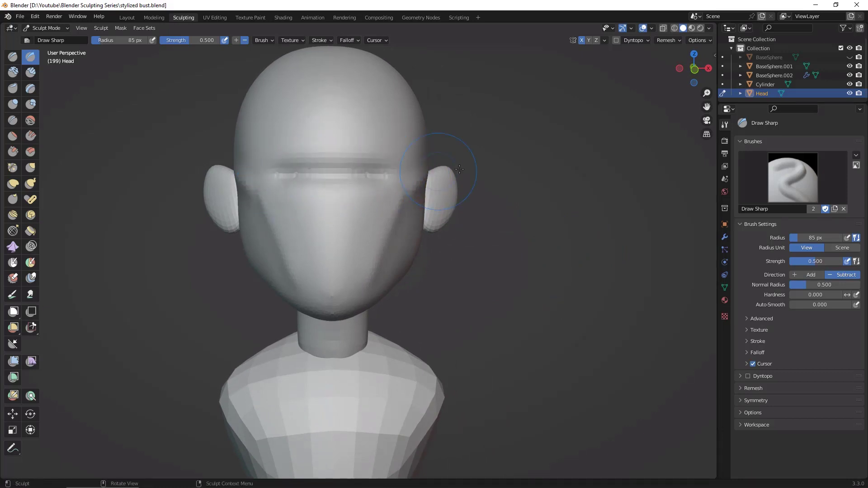
{"action": "mouse_move", "coordinate": [541, 239]}
{"action": "middle_mouse_down"}
{"action": "mouse_move", "coordinate": [537, 254]}
{"action": "mouse_move", "coordinate": [489, 247]}
{"action": "mouse_move", "coordinate": [548, 253]}
{"action": "middle_mouse_up"}
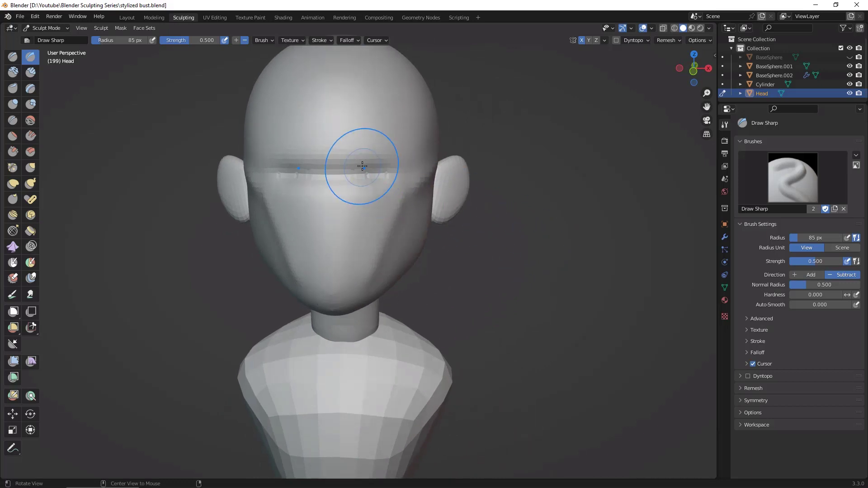
{"action": "middle_click_drag", "start_coordinate": [471, 184], "coordinate": [414, 221]}
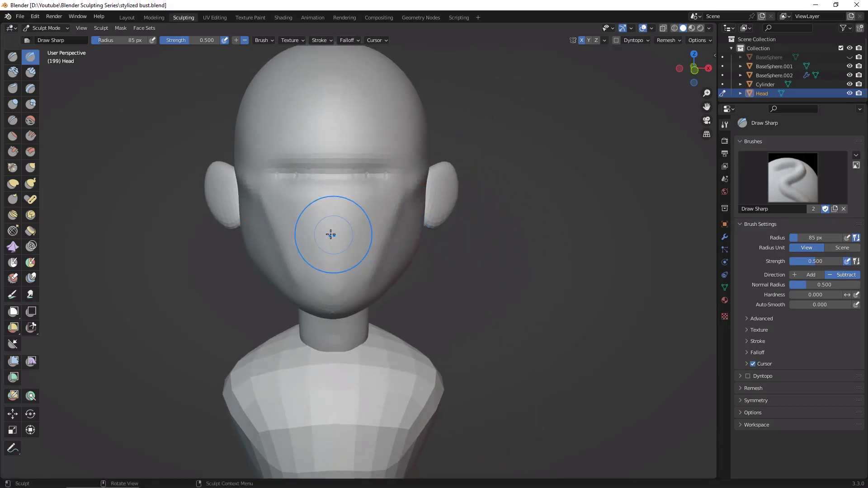
{"action": "left_click_drag", "start_coordinate": [331, 234], "coordinate": [364, 232]}
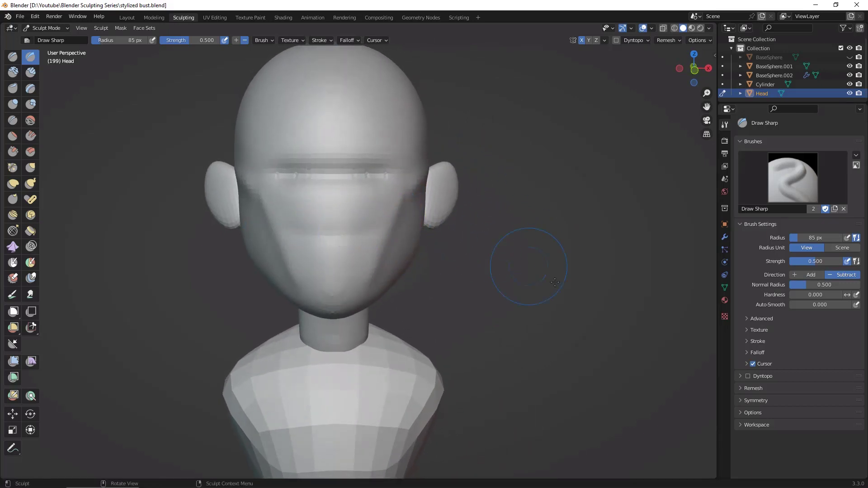
{"action": "mouse_move", "coordinate": [556, 282]}
{"action": "middle_mouse_down"}
{"action": "mouse_move", "coordinate": [588, 277]}
{"action": "mouse_move", "coordinate": [536, 289]}
{"action": "mouse_move", "coordinate": [548, 294]}
{"action": "middle_mouse_up"}
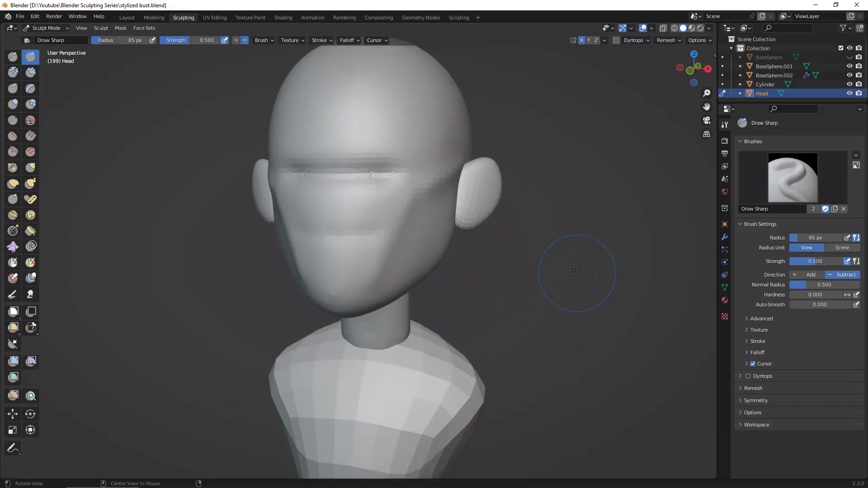
{"action": "mouse_move", "coordinate": [407, 142]}
{"action": "middle_mouse_down"}
{"action": "mouse_move", "coordinate": [437, 131]}
{"action": "mouse_move", "coordinate": [447, 155]}
{"action": "middle_mouse_up"}
{"action": "left_click_drag", "start_coordinate": [424, 133], "coordinate": [439, 77]}
{"action": "mouse_move", "coordinate": [578, 188]}
{"action": "left_mouse_down", "text": "alt"}
{"action": "mouse_move", "coordinate": [606, 200]}
{"action": "mouse_move", "coordinate": [609, 184]}
{"action": "left_mouse_up", "text": "alt"}
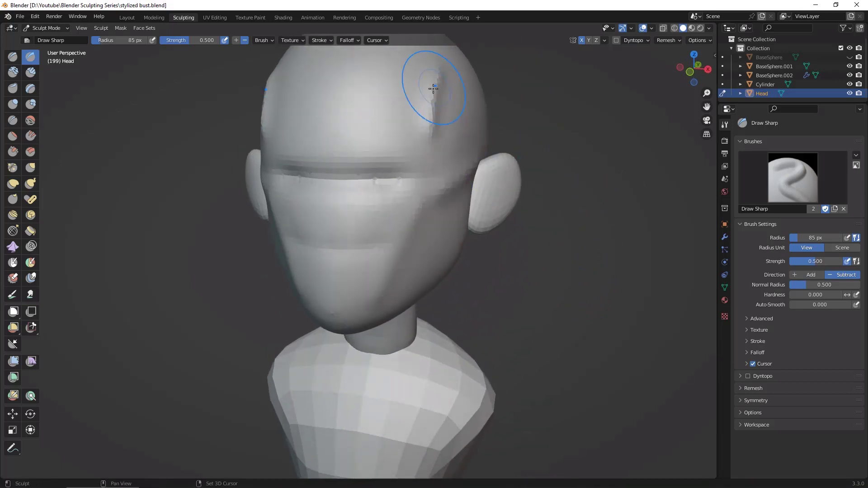
{"action": "left_click_drag", "start_coordinate": [432, 88], "coordinate": [436, 108], "text": "shift"}
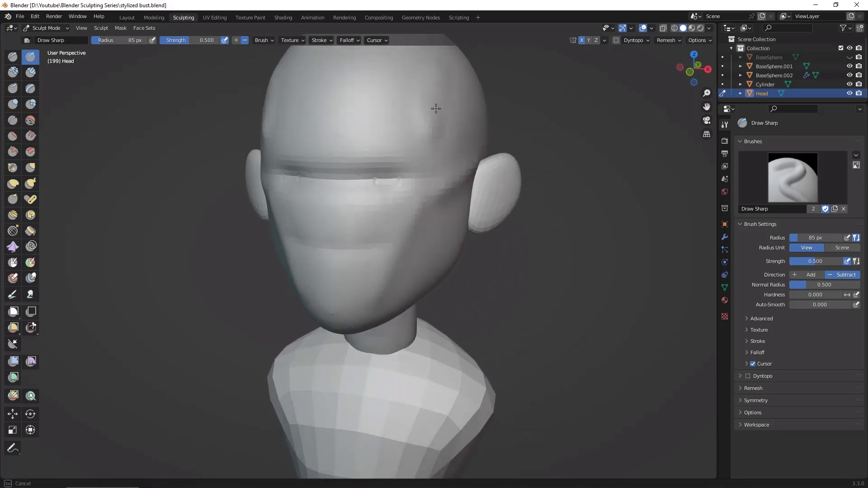
Step: Flatten both temples and the sides of the forehead using the Scrape brush enlarged to 140 px
{"action": "left_click", "coordinate": [13, 152]}
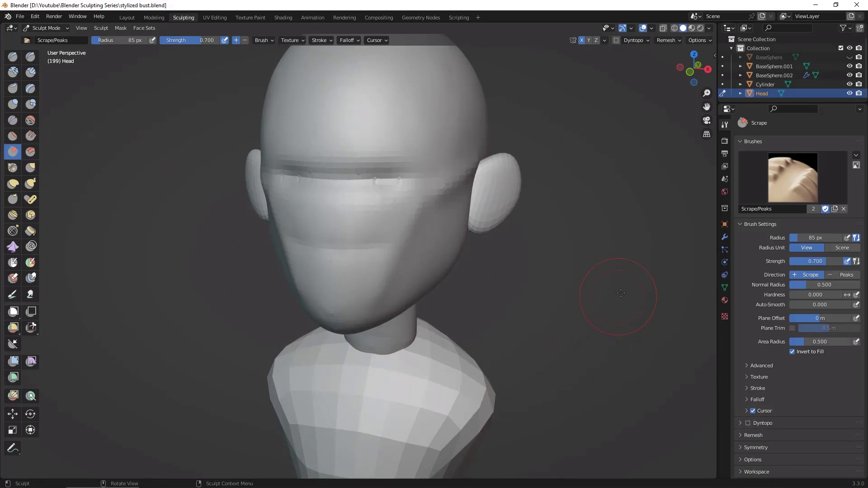
{"action": "left_click_drag", "start_coordinate": [621, 293], "coordinate": [610, 292], "text": "alt"}
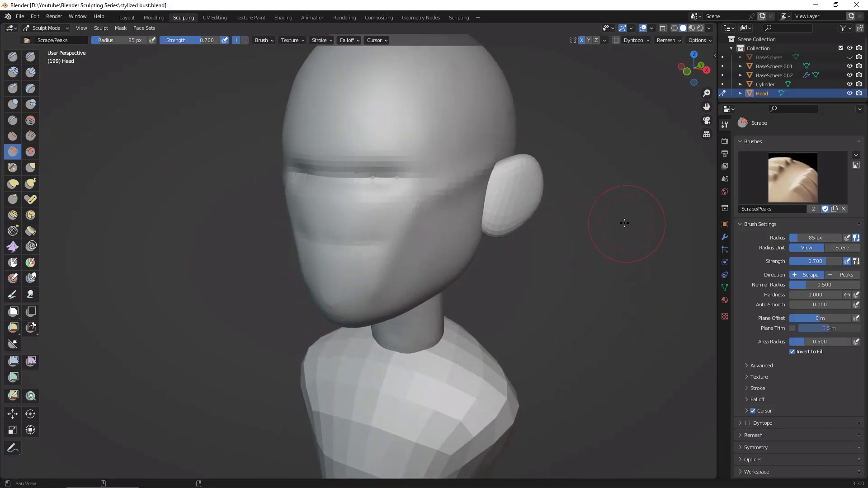
{"action": "left_click_drag", "start_coordinate": [625, 223], "coordinate": [626, 303], "text": "alt+shift"}
{"action": "left_click_drag", "start_coordinate": [624, 261], "coordinate": [614, 253], "text": "alt"}
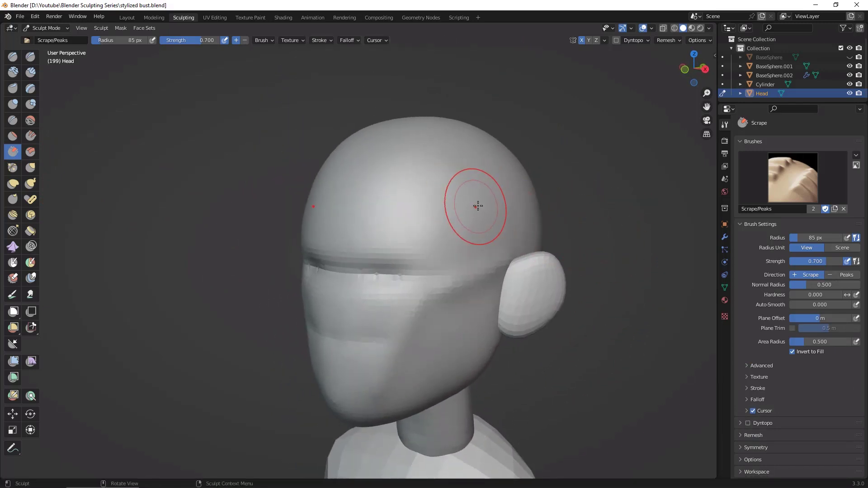
{"action": "key", "text": "f"}
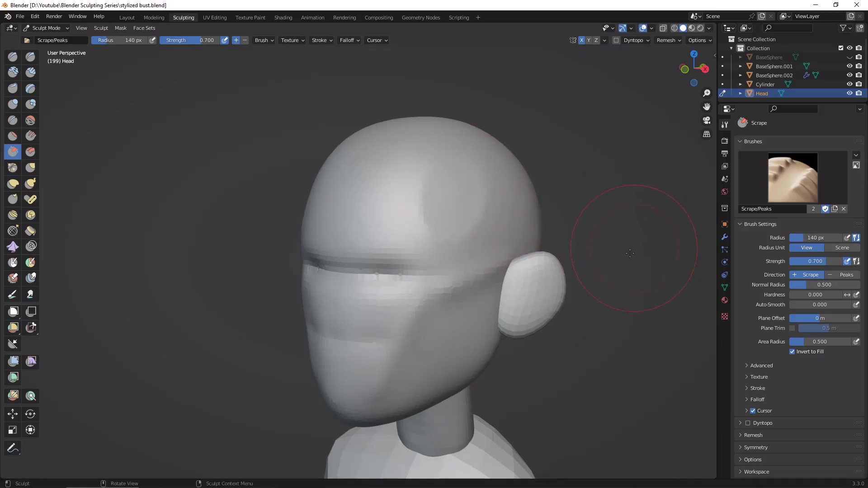
{"action": "middle_click_drag", "start_coordinate": [630, 253], "coordinate": [671, 253]}
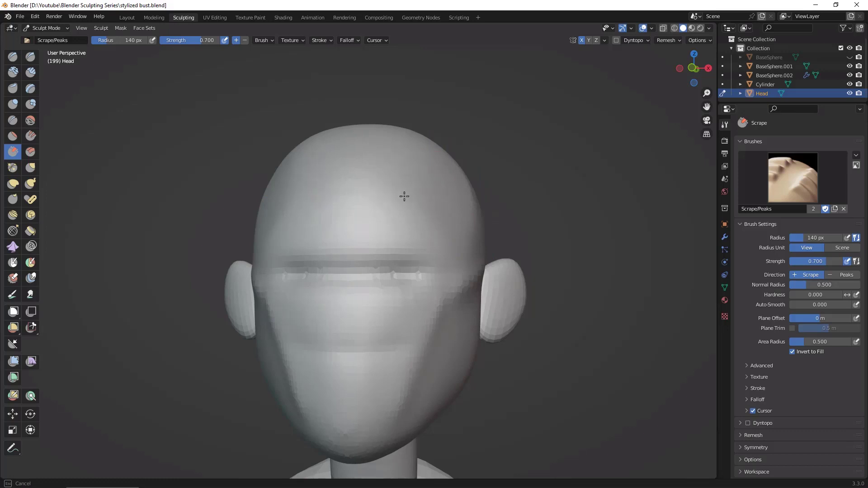
{"action": "mouse_move", "coordinate": [475, 231]}
{"action": "middle_mouse_down"}
{"action": "mouse_move", "coordinate": [466, 218]}
{"action": "mouse_move", "coordinate": [488, 213]}
{"action": "mouse_move", "coordinate": [504, 233]}
{"action": "middle_mouse_up"}
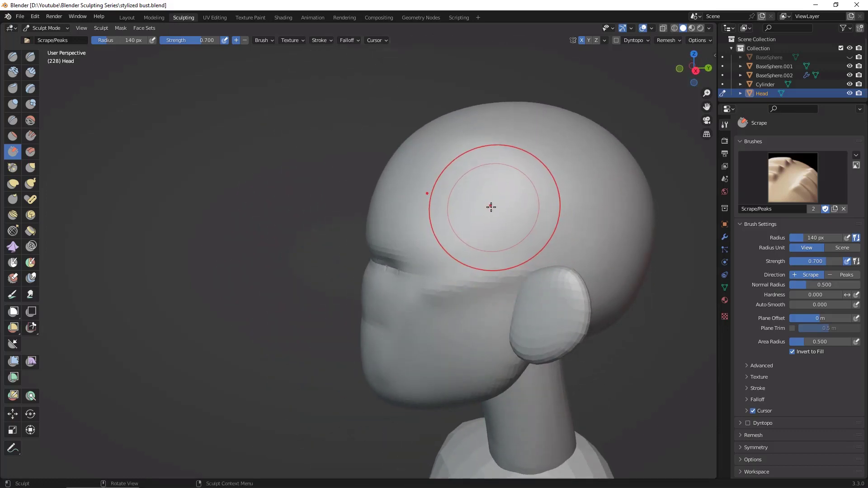
{"action": "middle_click_drag", "start_coordinate": [487, 196], "coordinate": [488, 206]}
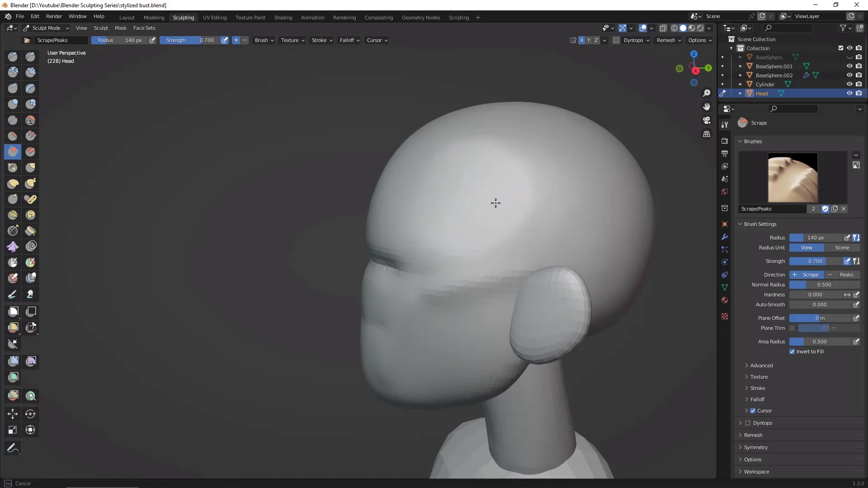
Step: Soften the carved cheek planes and the mid-face crease, checking the head from the front and side
{"action": "mouse_move", "coordinate": [609, 288]}
{"action": "middle_mouse_down"}
{"action": "mouse_move", "coordinate": [485, 204]}
{"action": "mouse_move", "coordinate": [529, 235]}
{"action": "mouse_move", "coordinate": [561, 277]}
{"action": "mouse_move", "coordinate": [594, 371]}
{"action": "middle_mouse_up"}
{"action": "middle_click_drag", "start_coordinate": [597, 373], "coordinate": [611, 291]}
{"action": "middle_click_drag", "start_coordinate": [647, 319], "coordinate": [627, 238]}
{"action": "left_click_drag", "start_coordinate": [627, 237], "coordinate": [622, 365], "text": "alt"}
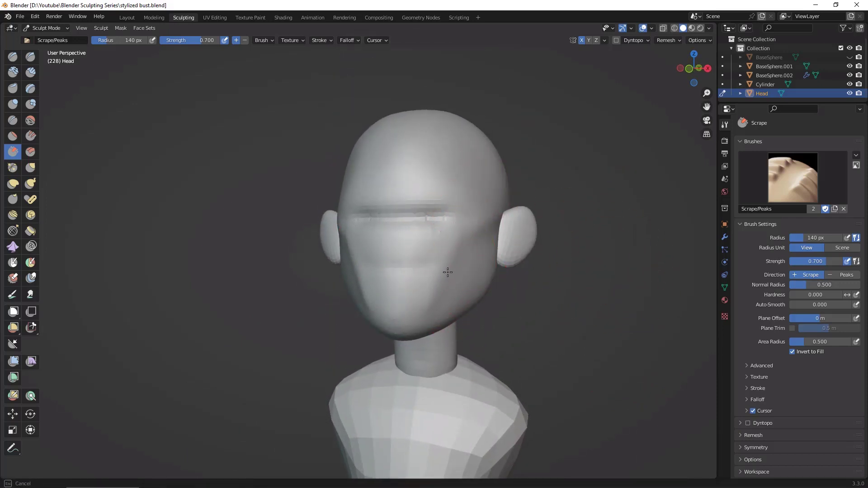
{"action": "left_click_drag", "start_coordinate": [552, 293], "coordinate": [587, 290], "text": "alt"}
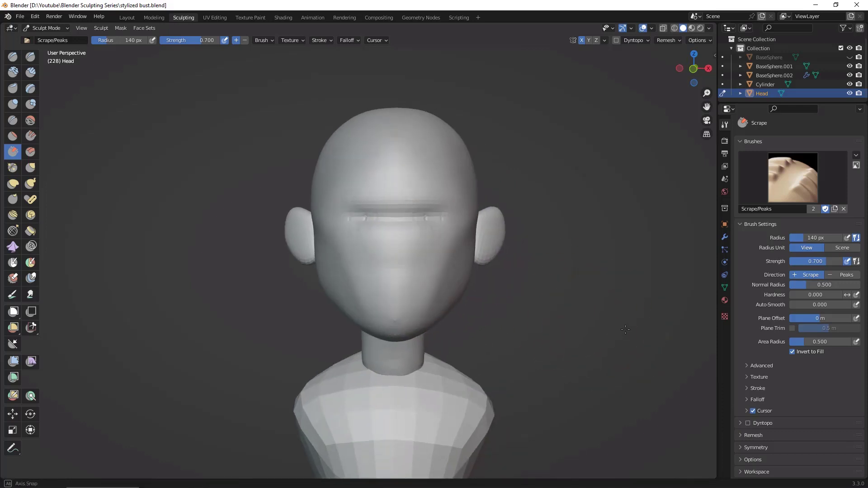
{"action": "left_click_drag", "start_coordinate": [587, 290], "coordinate": [538, 262], "text": "alt"}
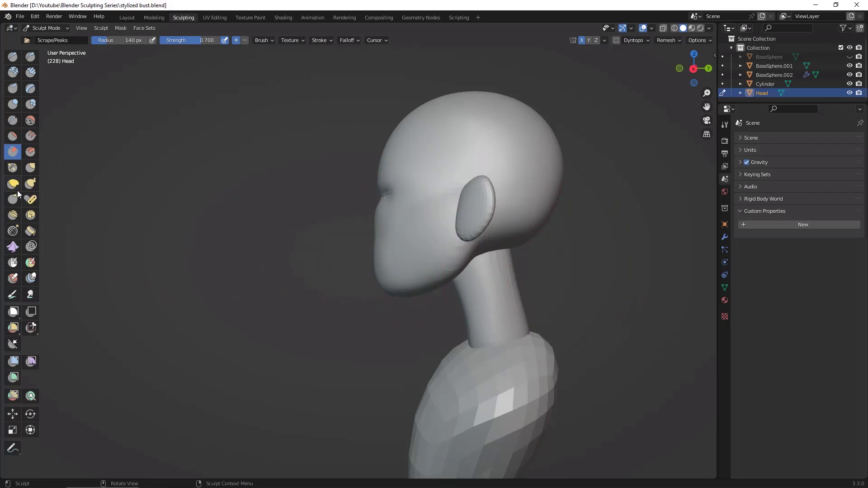
Step: Pull up the underside of the jaw and reshape the chin in side profile with the Grab brush
{"action": "left_click", "coordinate": [31, 168]}
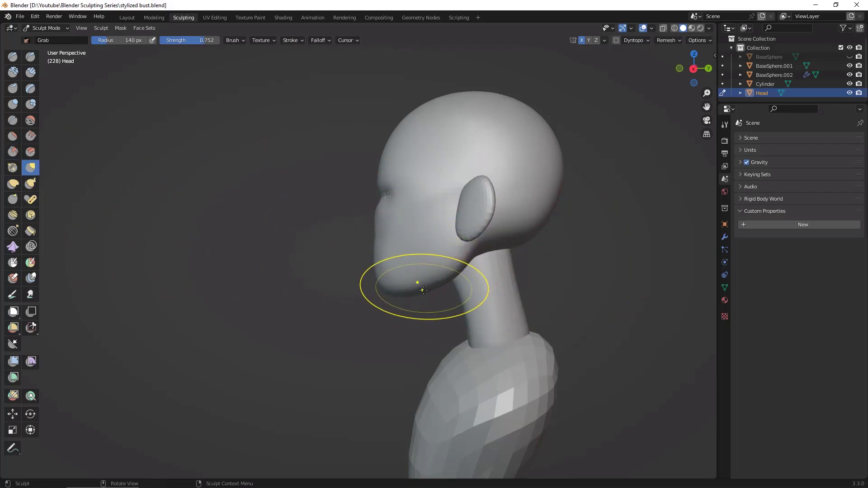
{"action": "left_click_drag", "start_coordinate": [419, 284], "coordinate": [465, 256]}
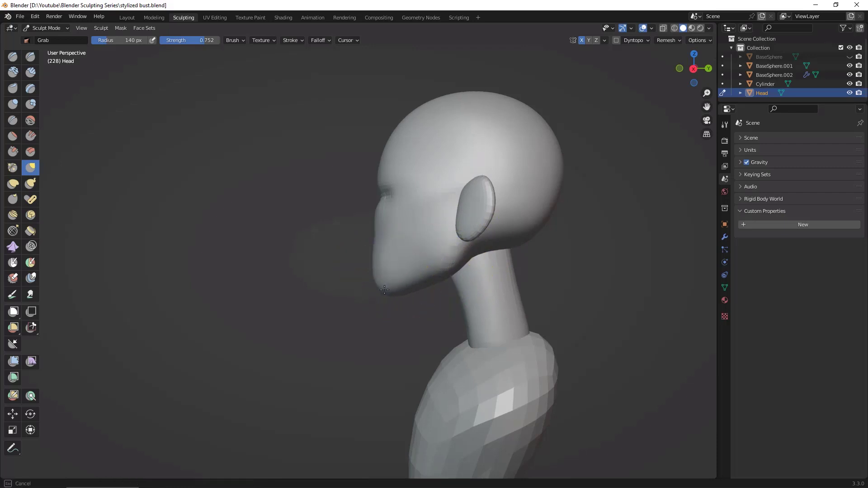
{"action": "left_click_drag", "start_coordinate": [383, 280], "coordinate": [382, 278]}
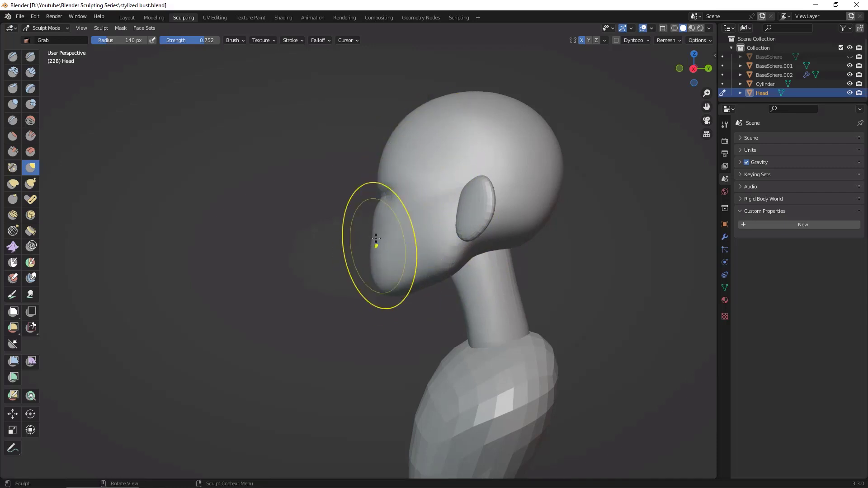
Step: Adjust the sides of the face and the jaw symmetrically with the Grab brush from front and three-quarter views
{"action": "mouse_move", "coordinate": [630, 300]}
{"action": "middle_mouse_down"}
{"action": "mouse_move", "coordinate": [708, 294]}
{"action": "mouse_move", "coordinate": [692, 294]}
{"action": "middle_mouse_up"}
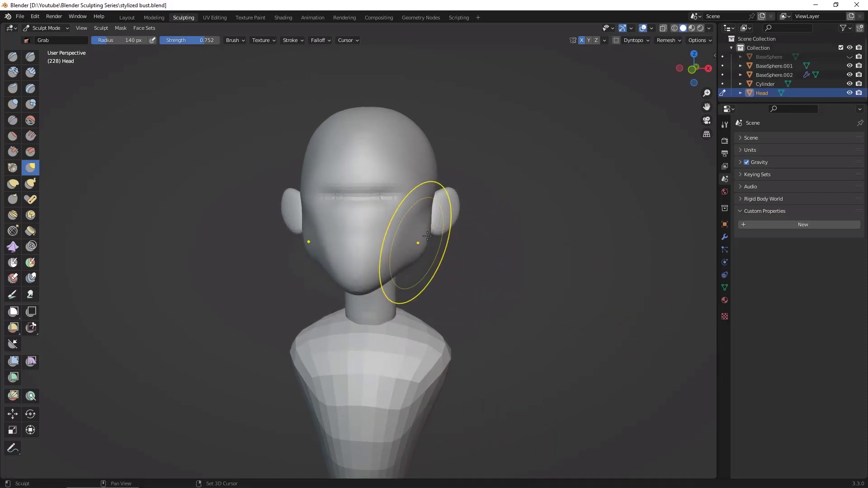
{"action": "middle_click_drag", "start_coordinate": [546, 295], "coordinate": [559, 295]}
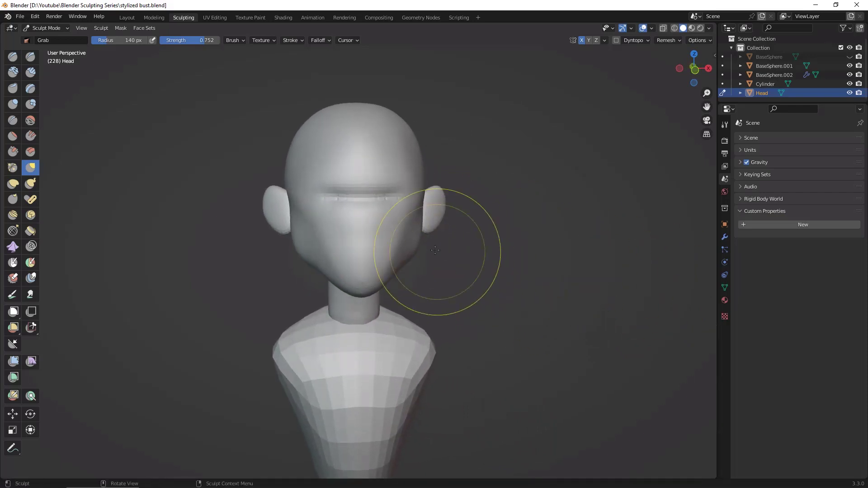
{"action": "left_click_drag", "start_coordinate": [417, 243], "coordinate": [415, 238]}
{"action": "left_click_drag", "start_coordinate": [415, 239], "coordinate": [418, 208]}
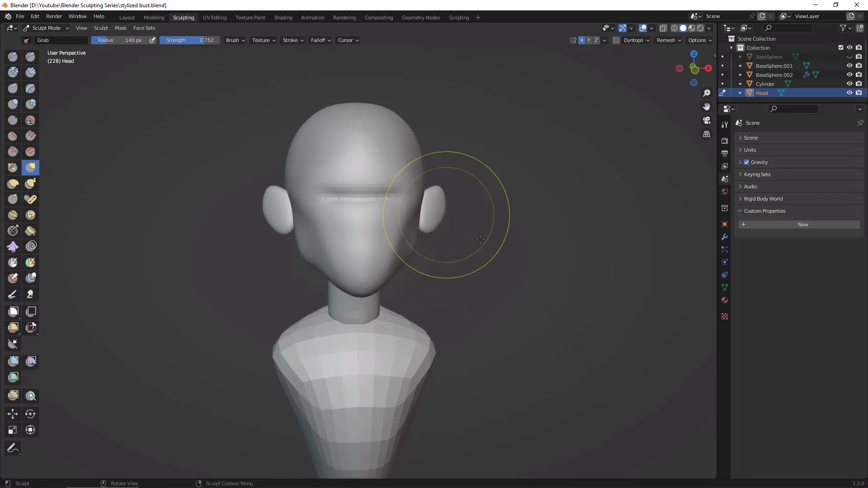
{"action": "mouse_move", "coordinate": [480, 239]}
{"action": "middle_mouse_down"}
{"action": "mouse_move", "coordinate": [439, 267]}
{"action": "mouse_move", "coordinate": [531, 287]}
{"action": "mouse_move", "coordinate": [520, 283]}
{"action": "middle_mouse_up"}
{"action": "left_click_drag", "start_coordinate": [414, 213], "coordinate": [425, 216]}
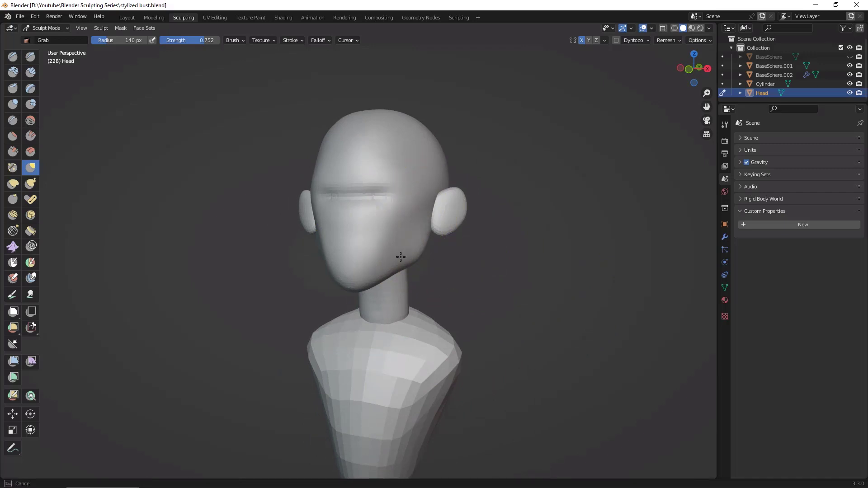
{"action": "left_click_drag", "start_coordinate": [400, 257], "coordinate": [402, 257]}
Step: Examine the head's silhouette and side planes in profile and from behind
{"action": "middle_click_drag", "start_coordinate": [510, 234], "coordinate": [664, 268]}
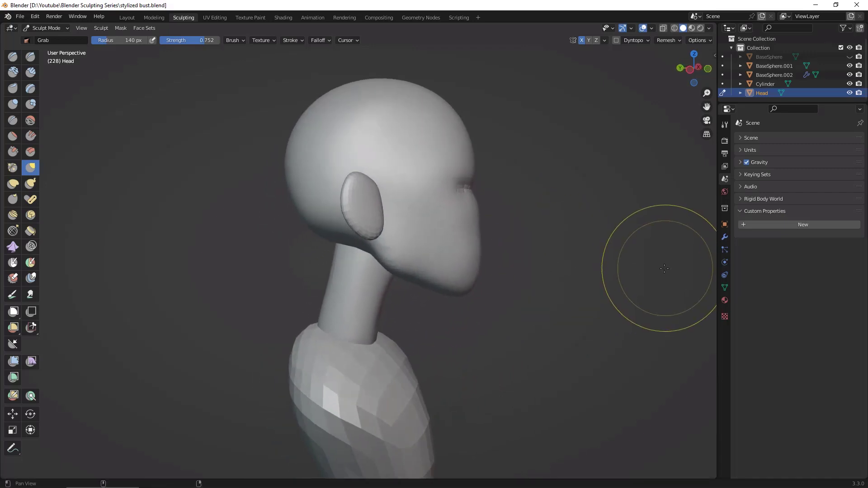
{"action": "left_click_drag", "start_coordinate": [616, 246], "coordinate": [619, 246], "text": "alt"}
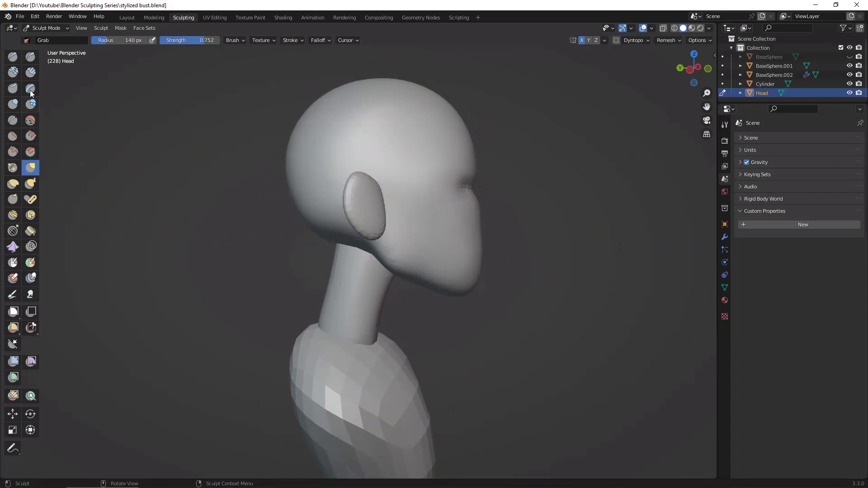
{"action": "left_click", "coordinate": [31, 57]}
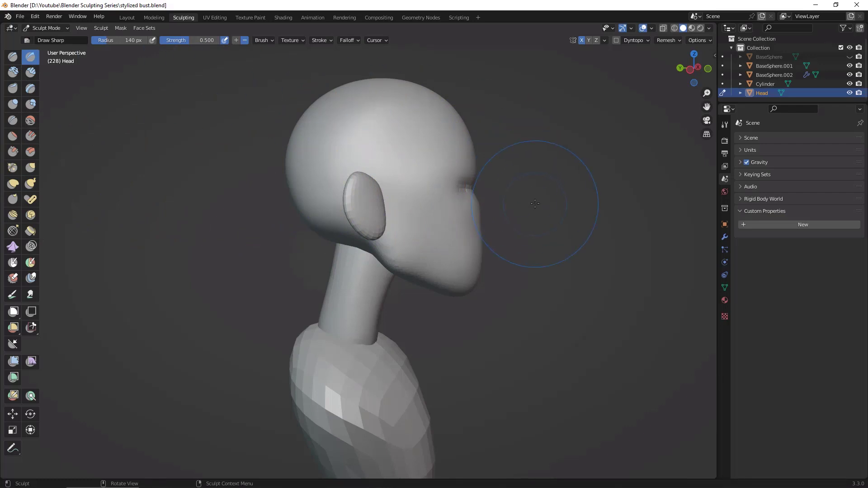
{"action": "middle_click_drag", "start_coordinate": [535, 203], "coordinate": [485, 186]}
{"action": "mouse_move", "coordinate": [418, 200]}
{"action": "middle_mouse_down"}
{"action": "mouse_move", "coordinate": [406, 193]}
{"action": "mouse_move", "coordinate": [414, 196]}
{"action": "middle_mouse_up"}
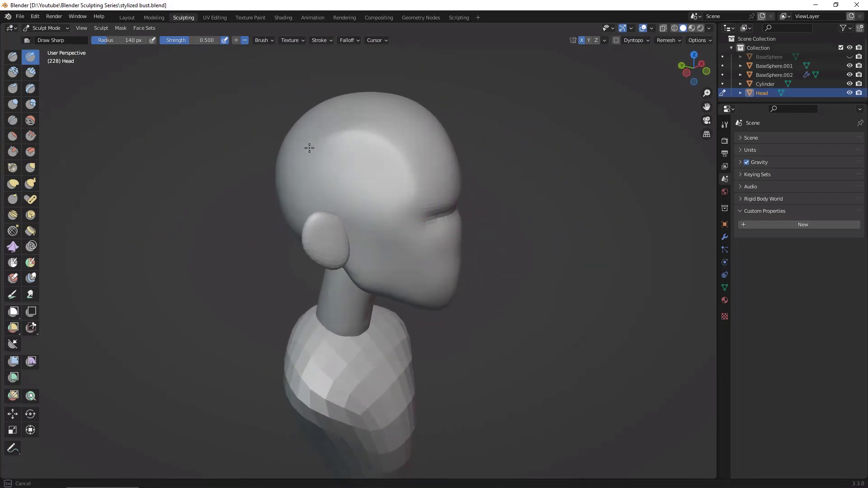
{"action": "middle_click_drag", "start_coordinate": [520, 217], "coordinate": [329, 189]}
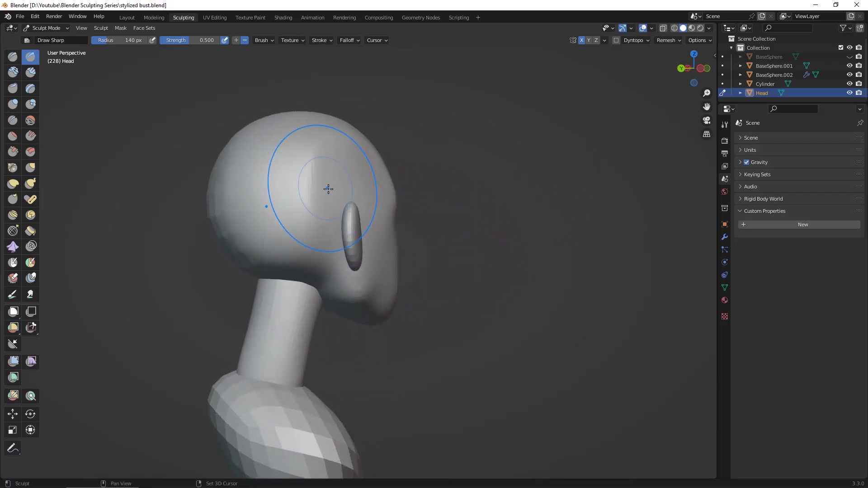
{"action": "mouse_move", "coordinate": [428, 157]}
{"action": "middle_mouse_down"}
{"action": "mouse_move", "coordinate": [229, 190]}
{"action": "mouse_move", "coordinate": [233, 209]}
{"action": "middle_mouse_up"}
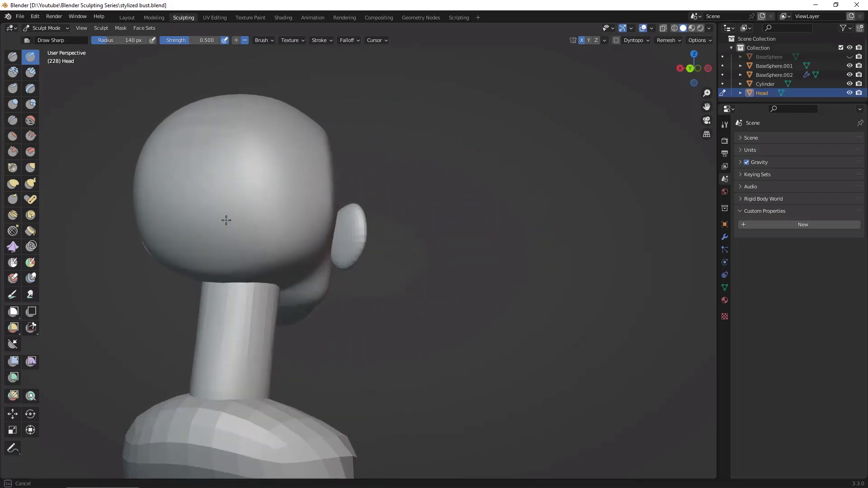
{"action": "mouse_move", "coordinate": [373, 225]}
{"action": "middle_mouse_down"}
{"action": "mouse_move", "coordinate": [494, 272]}
{"action": "mouse_move", "coordinate": [571, 279]}
{"action": "middle_mouse_up"}
{"action": "left_click_drag", "start_coordinate": [571, 278], "coordinate": [479, 291], "text": "ctrl+alt"}
{"action": "left_click_drag", "start_coordinate": [426, 284], "coordinate": [521, 269], "text": "alt+shift"}
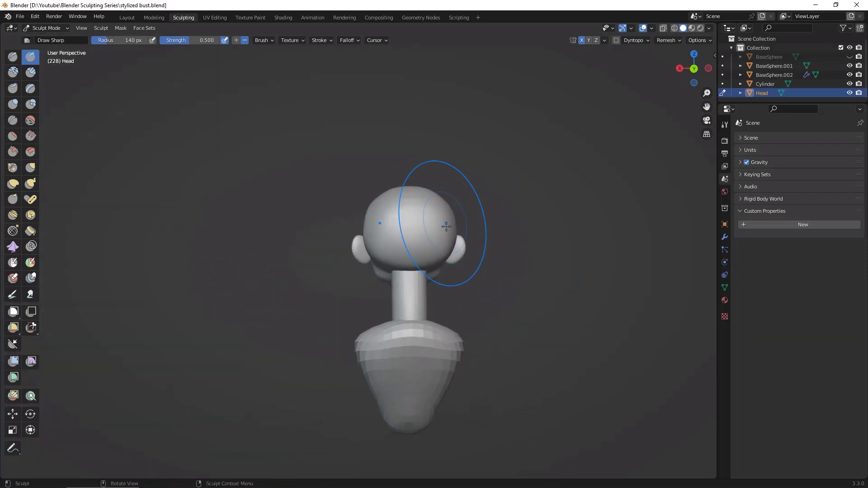
{"action": "left_click_drag", "start_coordinate": [569, 309], "coordinate": [420, 221], "text": "alt"}
Step: Narrow the back of the skull on both sides with the Grab brush at 140 px, adjusting its profile from the side
{"action": "key", "text": "g"}
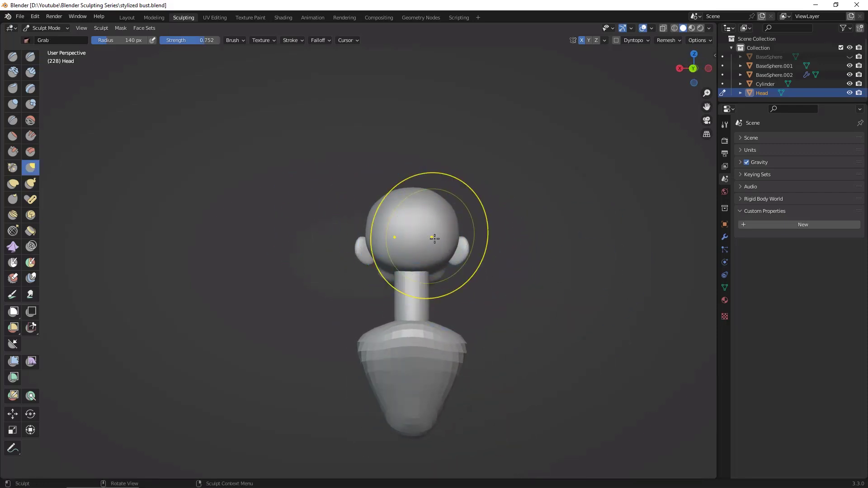
{"action": "left_click_drag", "start_coordinate": [450, 239], "coordinate": [448, 240]}
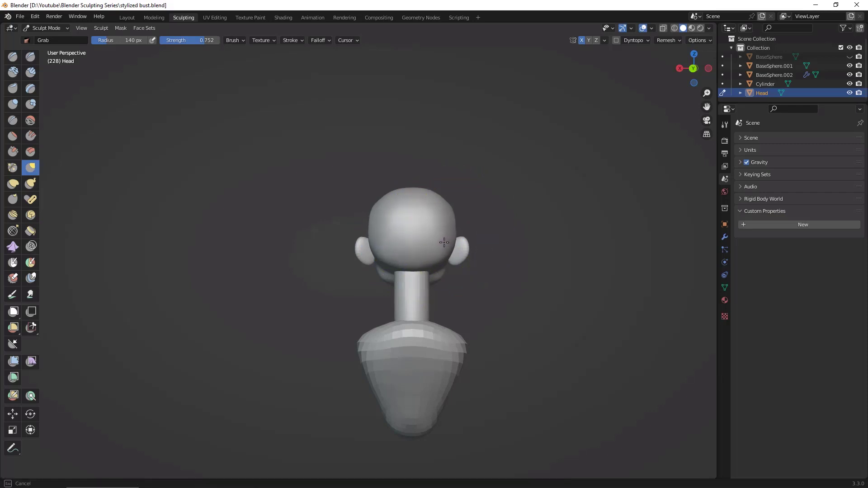
{"action": "left_click_drag", "start_coordinate": [495, 262], "coordinate": [605, 307], "text": "alt"}
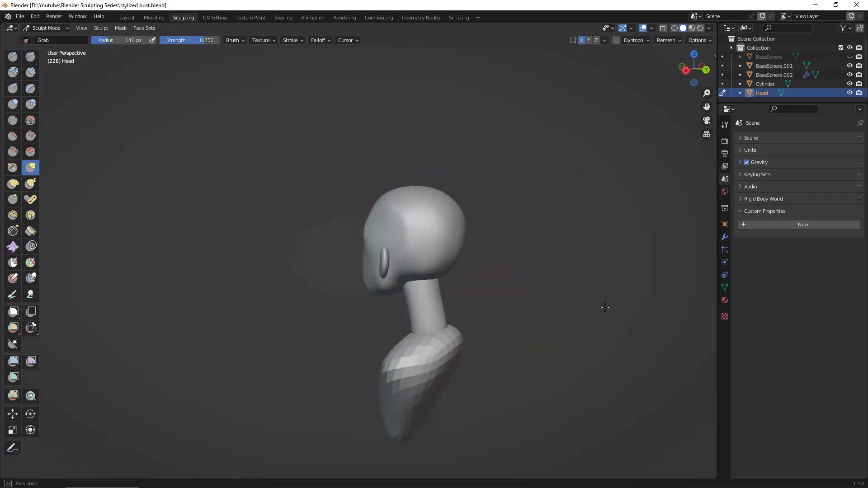
{"action": "middle_click_drag", "start_coordinate": [605, 307], "coordinate": [631, 292]}
{"action": "left_click_drag", "start_coordinate": [482, 229], "coordinate": [480, 229]}
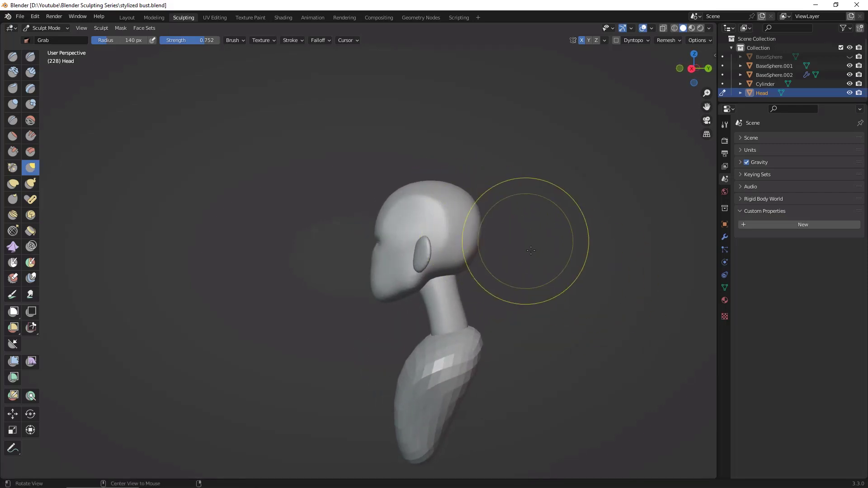
Step: Adjust the width of the jaw symmetrically from the front with the Grab brush
{"action": "middle_click_drag", "start_coordinate": [531, 250], "coordinate": [632, 252]}
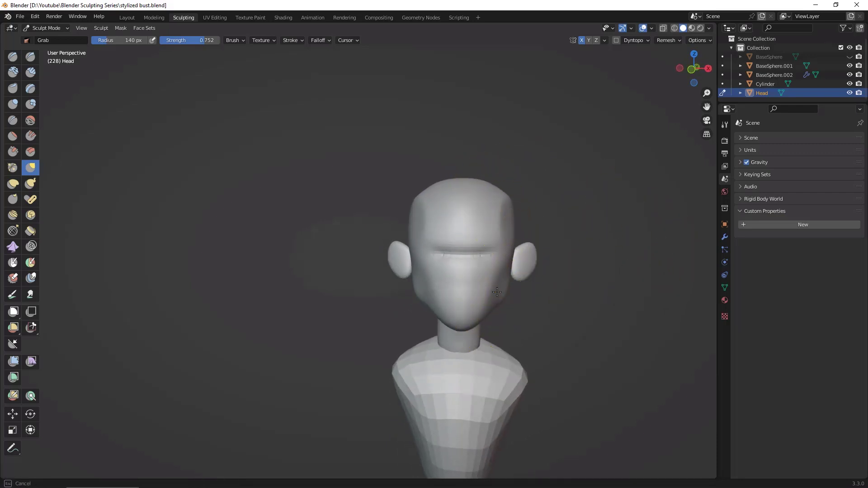
{"action": "left_click_drag", "start_coordinate": [498, 292], "coordinate": [495, 295]}
{"action": "scroll", "coordinate": [605, 292], "scroll_direction": "up", "scroll_amount": 2}
{"action": "mouse_move", "coordinate": [630, 318]}
{"action": "middle_mouse_down", "text": "shift"}
{"action": "mouse_move", "coordinate": [537, 270]}
{"action": "mouse_move", "coordinate": [607, 314]}
{"action": "mouse_move", "coordinate": [598, 310]}
{"action": "middle_mouse_up", "text": "shift"}
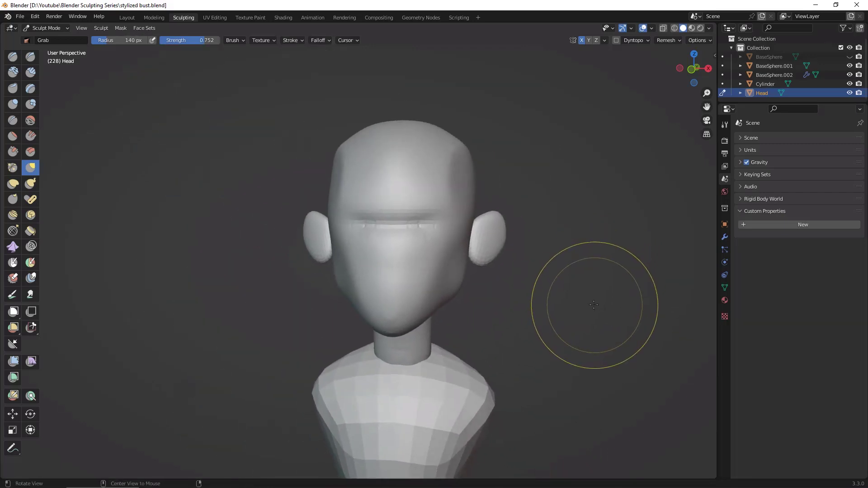
{"action": "left_click_drag", "start_coordinate": [594, 305], "coordinate": [591, 300], "text": "alt"}
Step: Turn on the wireframe overlay to inspect the head's mesh density, and turn it off again
{"action": "left_click", "coordinate": [652, 29]}
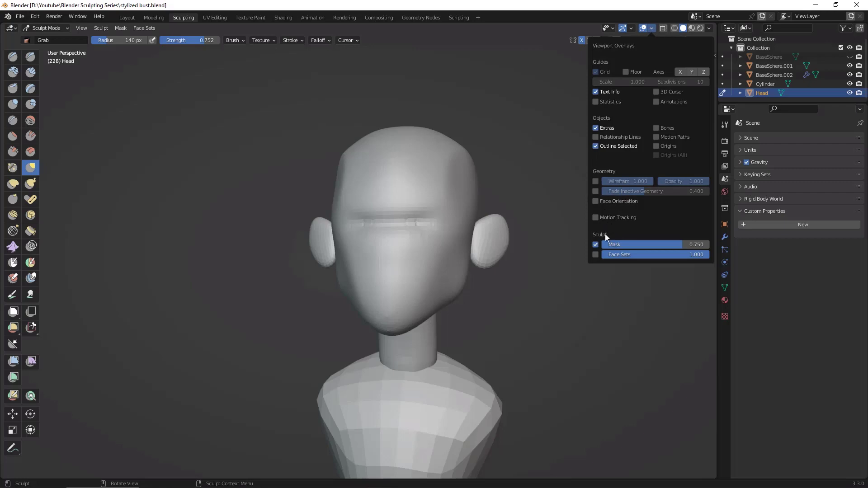
{"action": "left_click", "coordinate": [596, 181]}
{"action": "left_click_drag", "start_coordinate": [508, 287], "coordinate": [435, 248], "text": "alt"}
{"action": "mouse_move", "coordinate": [585, 298]}
{"action": "left_mouse_down", "text": "alt"}
{"action": "mouse_move", "coordinate": [672, 316]}
{"action": "mouse_move", "coordinate": [639, 311]}
{"action": "left_mouse_up", "text": "alt"}
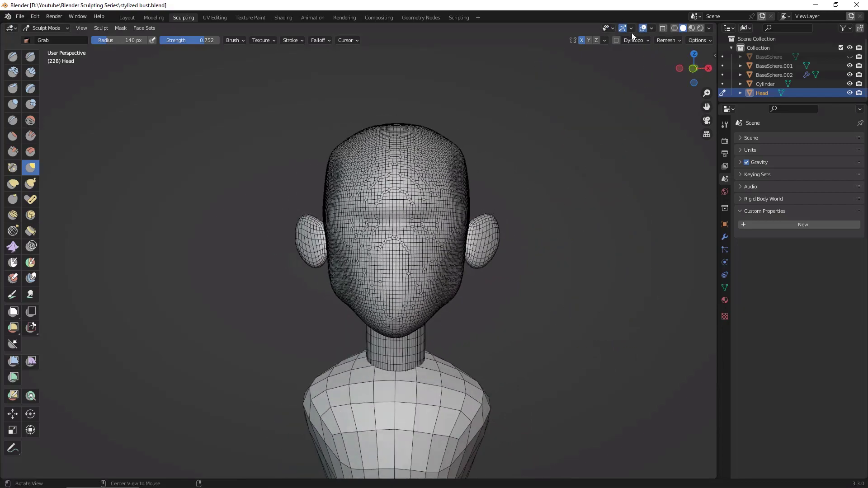
{"action": "left_click", "coordinate": [652, 29]}
{"action": "left_click", "coordinate": [597, 181]}
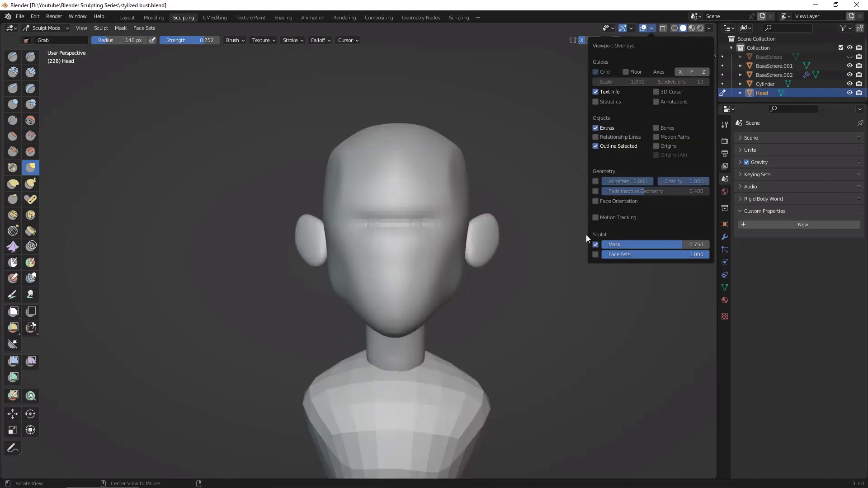
Step: Carve a mirrored horizontal brow line across the lower forehead, above the eye crease, with Draw Sharp at 66 px radius
{"action": "left_click_drag", "start_coordinate": [583, 244], "coordinate": [560, 291], "text": "alt"}
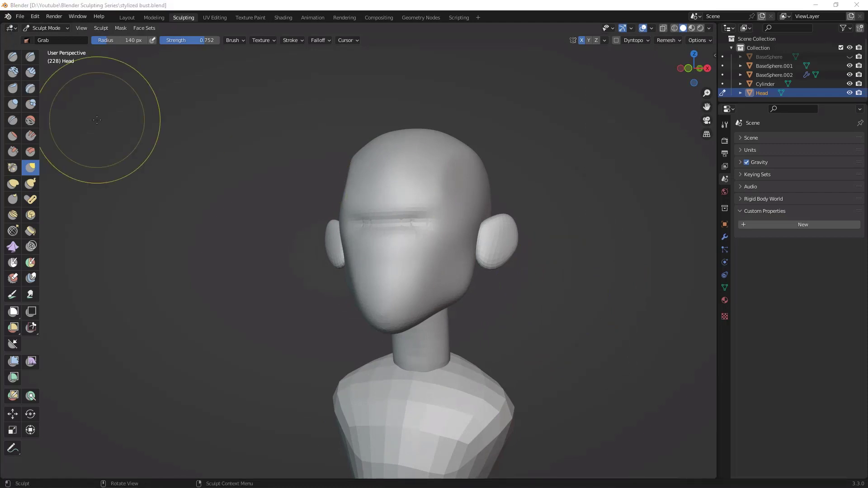
{"action": "mouse_move", "coordinate": [601, 272]}
{"action": "left_mouse_down", "text": "alt"}
{"action": "mouse_move", "coordinate": [629, 281]}
{"action": "mouse_move", "coordinate": [602, 271]}
{"action": "left_mouse_up", "text": "alt"}
{"action": "left_click", "coordinate": [30, 58]}
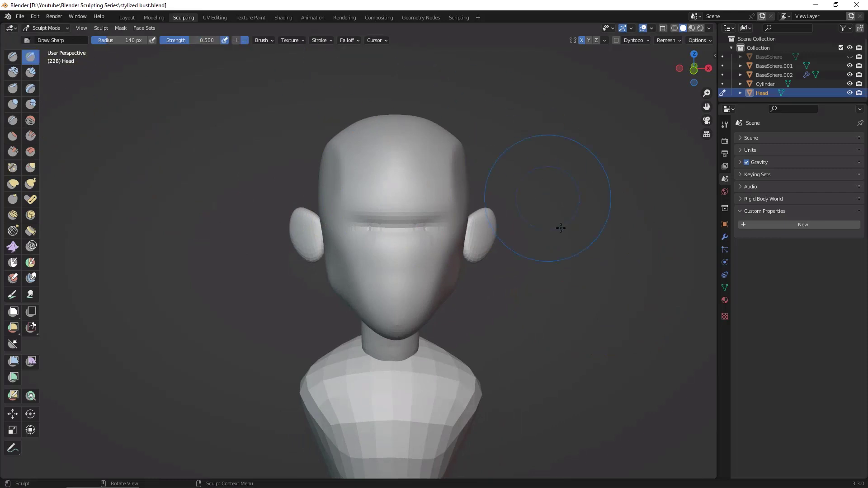
{"action": "left_click_drag", "start_coordinate": [562, 194], "coordinate": [521, 207], "text": "alt"}
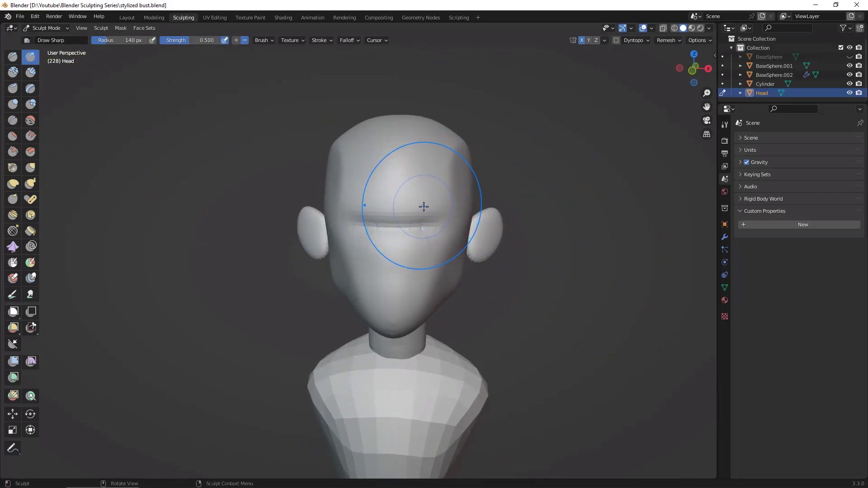
{"action": "key", "text": "f"}
{"action": "left_click", "coordinate": [395, 206]}
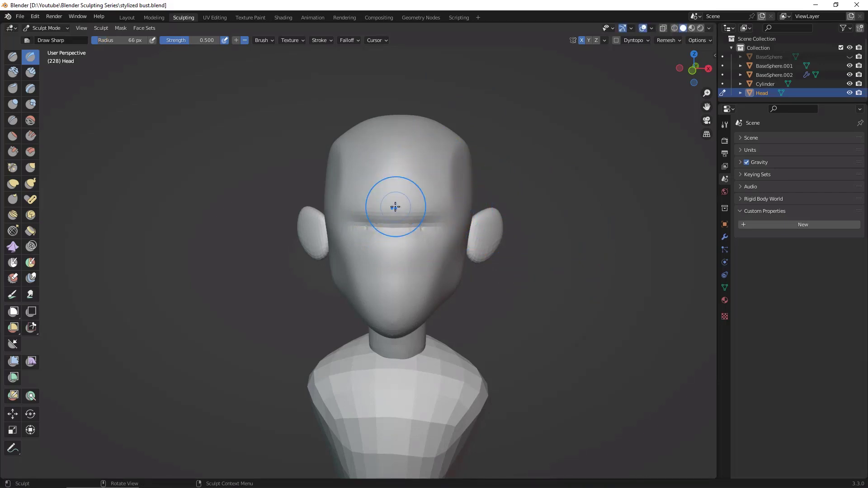
{"action": "left_click_drag", "start_coordinate": [398, 192], "coordinate": [446, 196]}
{"action": "middle_click_drag", "start_coordinate": [445, 195], "coordinate": [462, 203]}
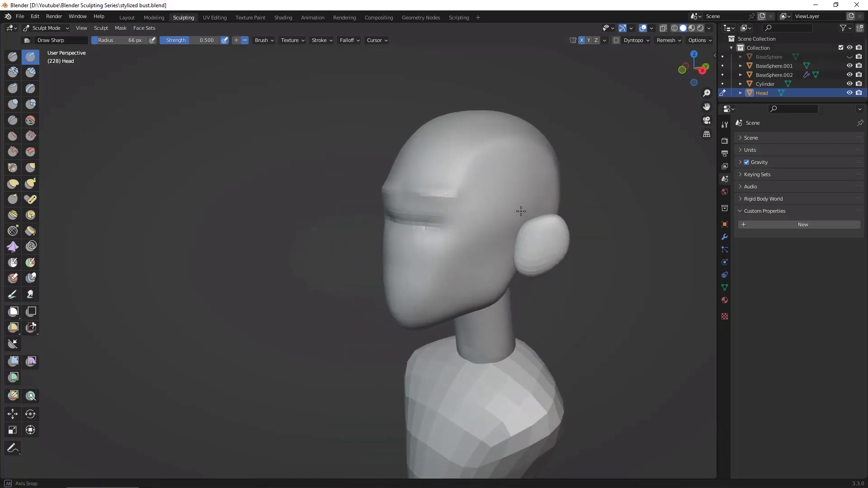
Step: Carve a mirrored plane line from the outer brow past the eye area and diagonally down across the cheekbone with Draw Sharp
{"action": "left_click_drag", "start_coordinate": [461, 203], "coordinate": [477, 201]}
{"action": "middle_click_drag", "start_coordinate": [477, 201], "coordinate": [484, 231]}
{"action": "middle_click_drag", "start_coordinate": [649, 208], "coordinate": [510, 239]}
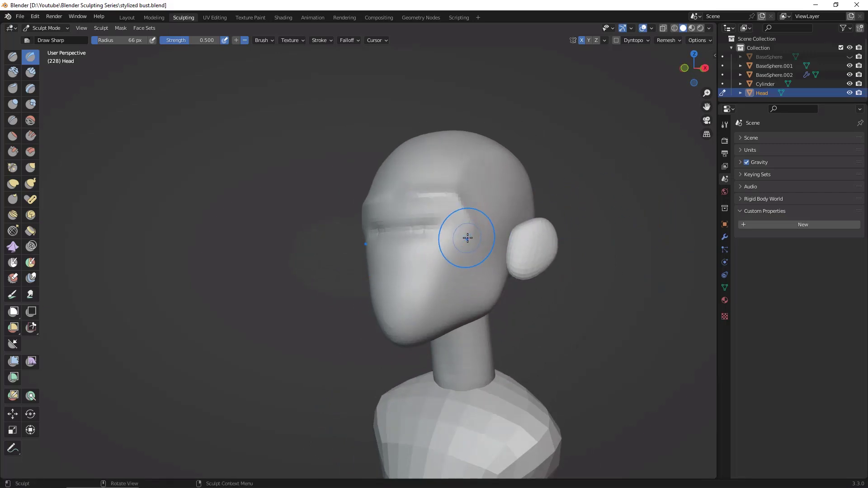
{"action": "mouse_move", "coordinate": [466, 238]}
{"action": "middle_mouse_down"}
{"action": "mouse_move", "coordinate": [649, 324]}
{"action": "mouse_move", "coordinate": [366, 262]}
{"action": "middle_mouse_up"}
{"action": "middle_click_drag", "start_coordinate": [586, 293], "coordinate": [557, 256]}
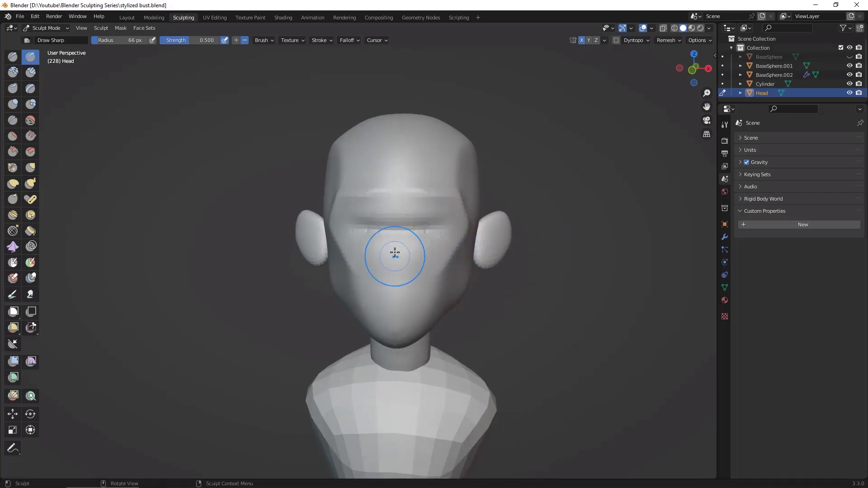
Step: Refine the edge between forehead and temple above the outer brow with Draw Sharp, checking the planes from front and three-quarter views
{"action": "middle_click_drag", "start_coordinate": [395, 249], "coordinate": [547, 269]}
{"action": "mouse_move", "coordinate": [395, 187]}
{"action": "middle_mouse_down"}
{"action": "mouse_move", "coordinate": [516, 192]}
{"action": "mouse_move", "coordinate": [577, 256]}
{"action": "mouse_move", "coordinate": [517, 236]}
{"action": "mouse_move", "coordinate": [497, 247]}
{"action": "mouse_move", "coordinate": [572, 281]}
{"action": "mouse_move", "coordinate": [585, 298]}
{"action": "middle_mouse_up"}
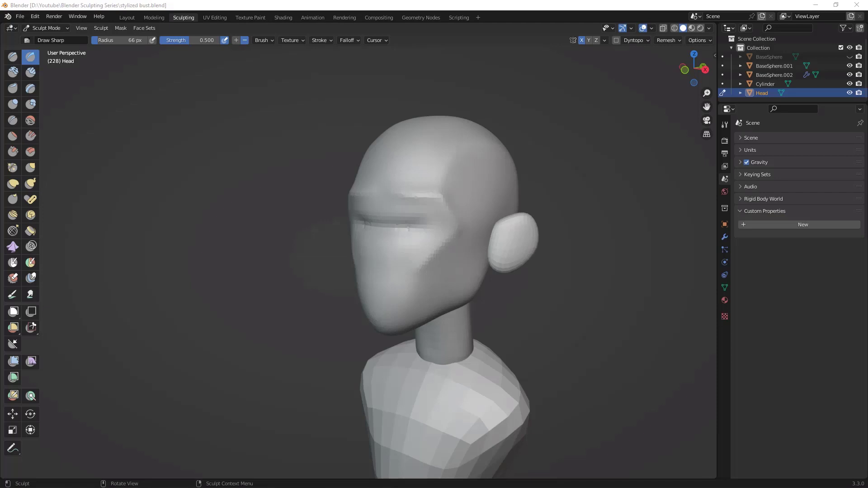
{"action": "middle_click_drag", "start_coordinate": [587, 300], "coordinate": [447, 176]}
{"action": "middle_click_drag", "start_coordinate": [535, 156], "coordinate": [445, 180]}
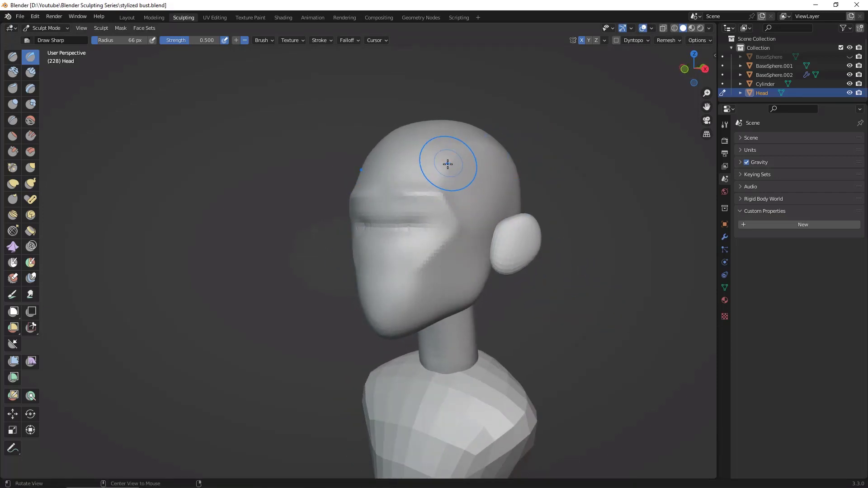
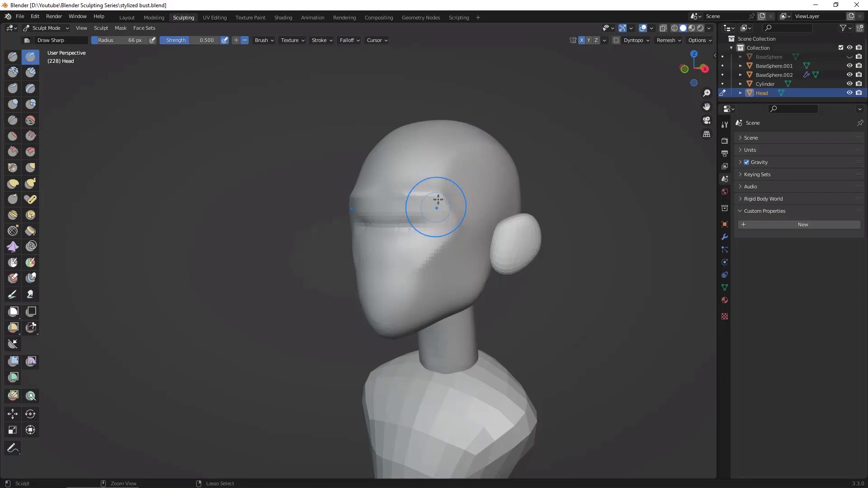
Step: Sharpen the brow's outer corner and the plane edge running past the eye area to the cheekbone with Draw Sharp
{"action": "left_click_drag", "start_coordinate": [438, 199], "coordinate": [429, 238], "text": "ctrl"}
{"action": "left_click_drag", "start_coordinate": [410, 295], "coordinate": [444, 195], "text": "ctrl"}
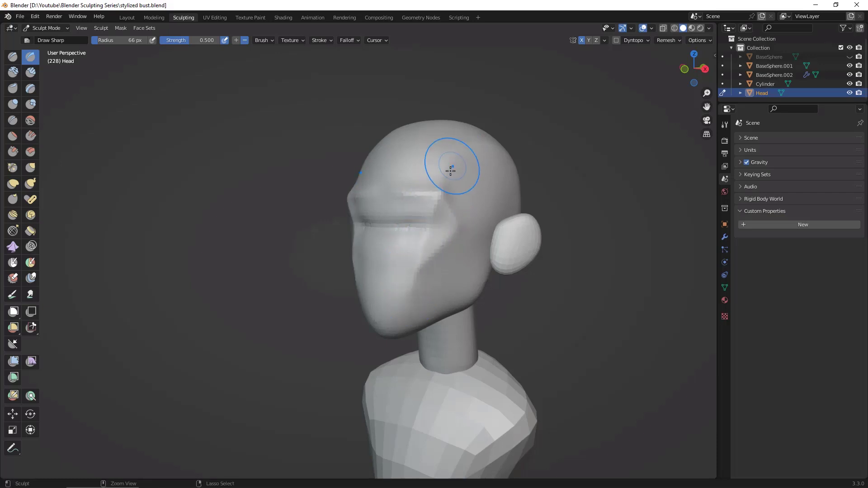
{"action": "left_click_drag", "start_coordinate": [415, 275], "coordinate": [436, 213], "text": "shift"}
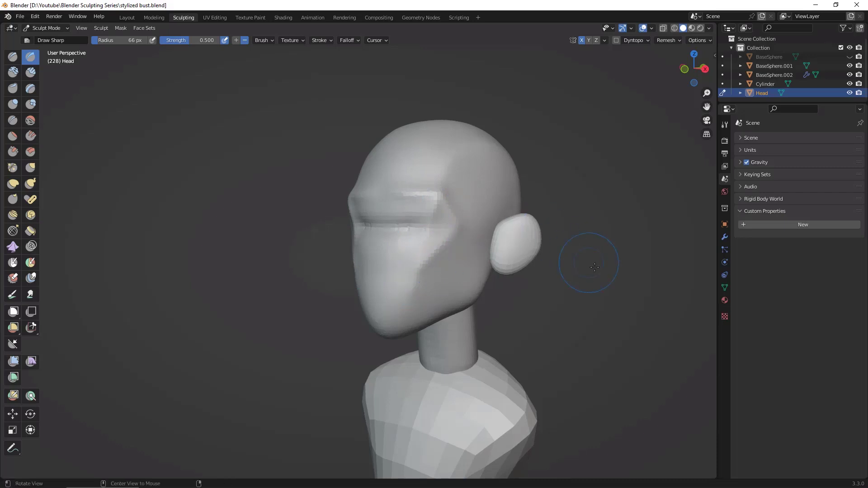
{"action": "mouse_move", "coordinate": [591, 262]}
{"action": "middle_mouse_down"}
{"action": "mouse_move", "coordinate": [615, 259]}
{"action": "mouse_move", "coordinate": [606, 260]}
{"action": "middle_mouse_up"}
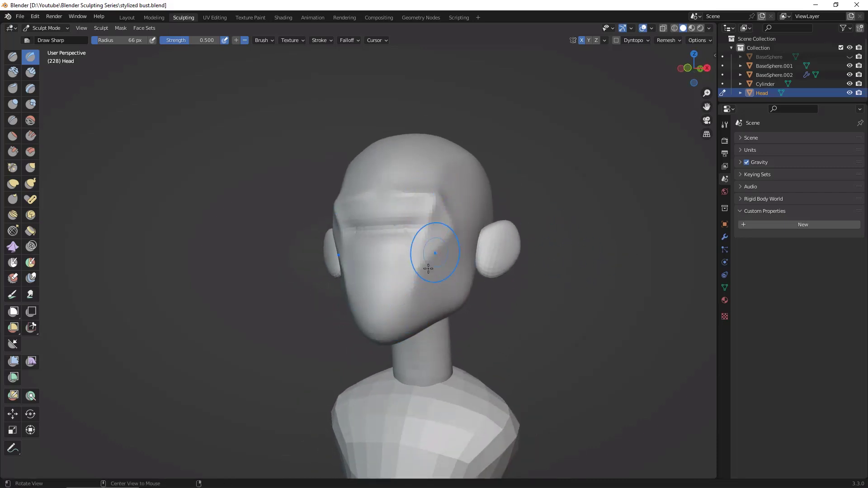
{"action": "middle_click_drag", "start_coordinate": [451, 229], "coordinate": [578, 272]}
Step: Refine the plane edge from the outer brow down the cheek toward the mouth, checking it from front and three-quarter angles
{"action": "middle_click_drag", "start_coordinate": [430, 197], "coordinate": [423, 215]}
{"action": "left_click_drag", "start_coordinate": [427, 212], "coordinate": [417, 237]}
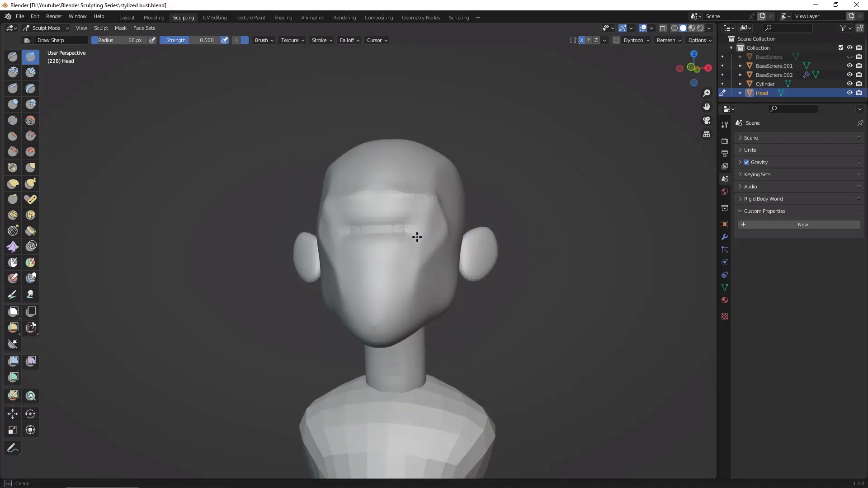
{"action": "middle_click_drag", "start_coordinate": [599, 252], "coordinate": [479, 273]}
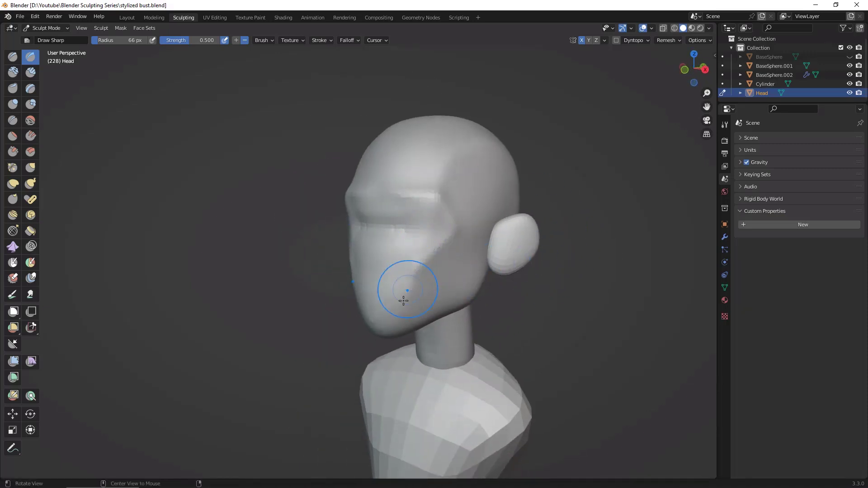
{"action": "middle_click_drag", "start_coordinate": [405, 305], "coordinate": [405, 311]}
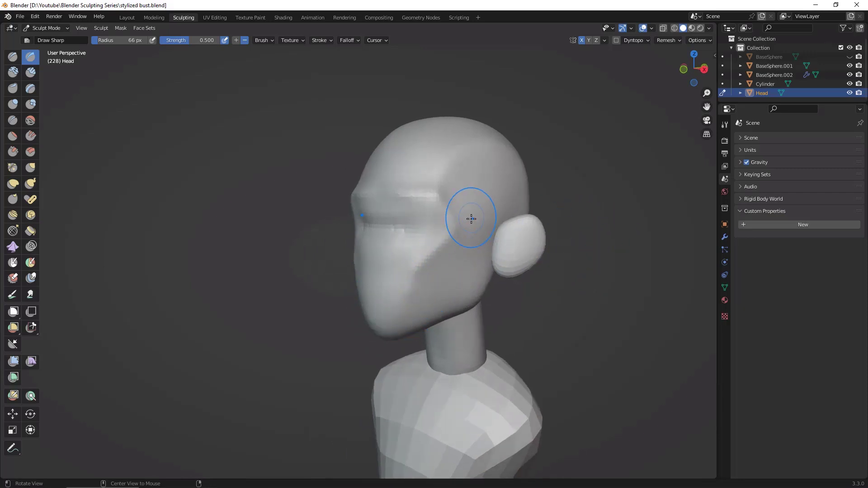
{"action": "middle_click_drag", "start_coordinate": [426, 188], "coordinate": [397, 310]}
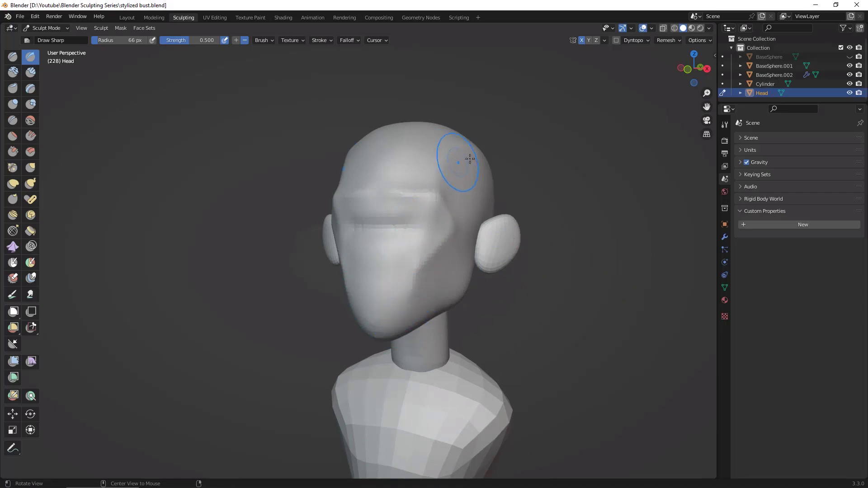
{"action": "middle_click_drag", "start_coordinate": [470, 159], "coordinate": [489, 164]}
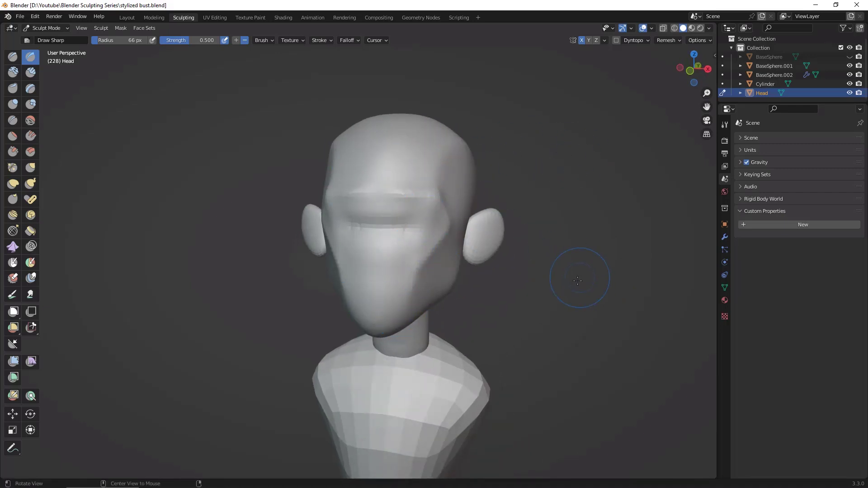
Step: Carve a short horizontal crease just above the chin with the Draw Sharp brush
{"action": "mouse_move", "coordinate": [577, 281]}
{"action": "middle_mouse_down"}
{"action": "mouse_move", "coordinate": [606, 223]}
{"action": "mouse_move", "coordinate": [578, 200]}
{"action": "mouse_move", "coordinate": [581, 216]}
{"action": "middle_mouse_up"}
{"action": "left_click_drag", "start_coordinate": [364, 324], "coordinate": [385, 316]}
{"action": "middle_click_drag", "start_coordinate": [569, 306], "coordinate": [466, 300]}
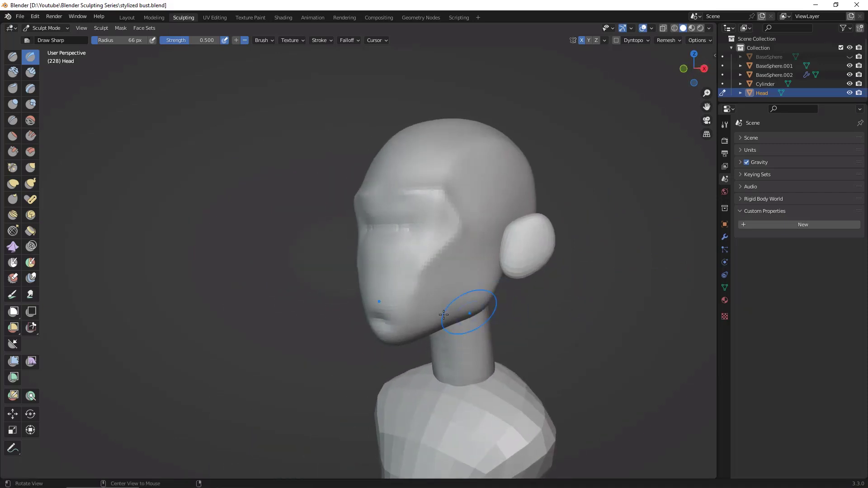
{"action": "left_click_drag", "start_coordinate": [376, 306], "coordinate": [376, 305]}
Step: Run the cheek's front plane edge from the cheekbone down to the chin crease and review it from the front
{"action": "mouse_move", "coordinate": [410, 297]}
{"action": "middle_mouse_down"}
{"action": "mouse_move", "coordinate": [430, 299]}
{"action": "mouse_move", "coordinate": [505, 253]}
{"action": "mouse_move", "coordinate": [541, 301]}
{"action": "middle_mouse_up"}
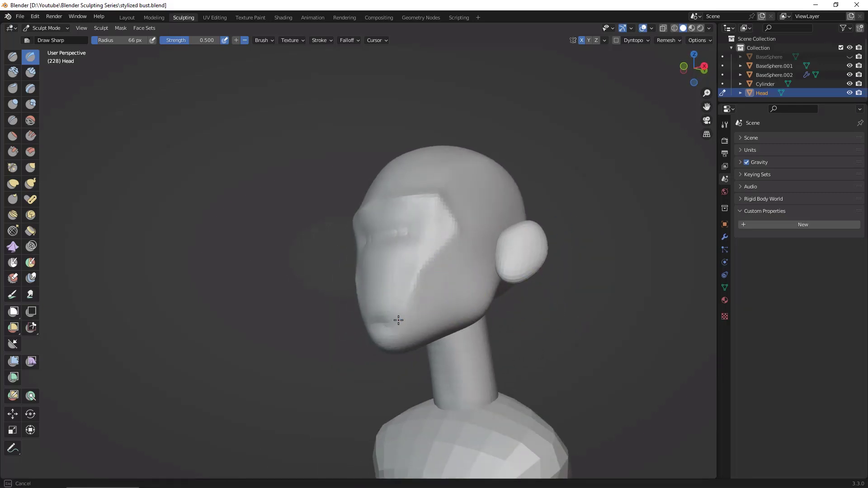
{"action": "left_click_drag", "start_coordinate": [398, 320], "coordinate": [401, 315], "text": "shift"}
{"action": "mouse_move", "coordinate": [409, 303]}
{"action": "left_mouse_down", "text": "shift"}
{"action": "mouse_move", "coordinate": [421, 283]}
{"action": "mouse_move", "coordinate": [413, 295]}
{"action": "left_mouse_up", "text": "shift"}
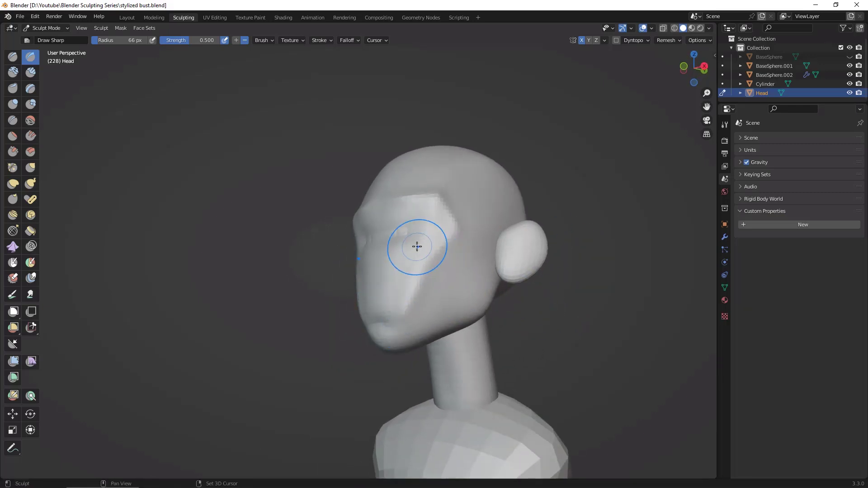
{"action": "middle_click_drag", "start_coordinate": [466, 243], "coordinate": [402, 280]}
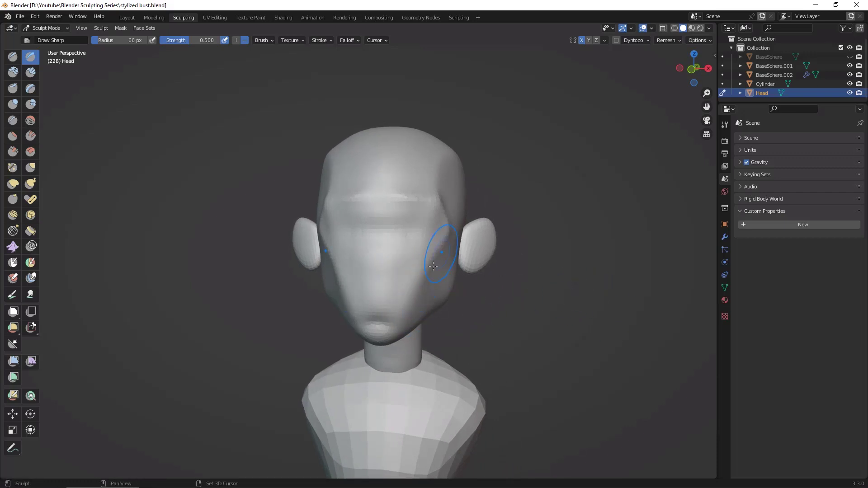
{"action": "middle_click_drag", "start_coordinate": [446, 291], "coordinate": [576, 316]}
{"action": "left_click_drag", "start_coordinate": [579, 316], "coordinate": [593, 333], "text": "alt+shift"}
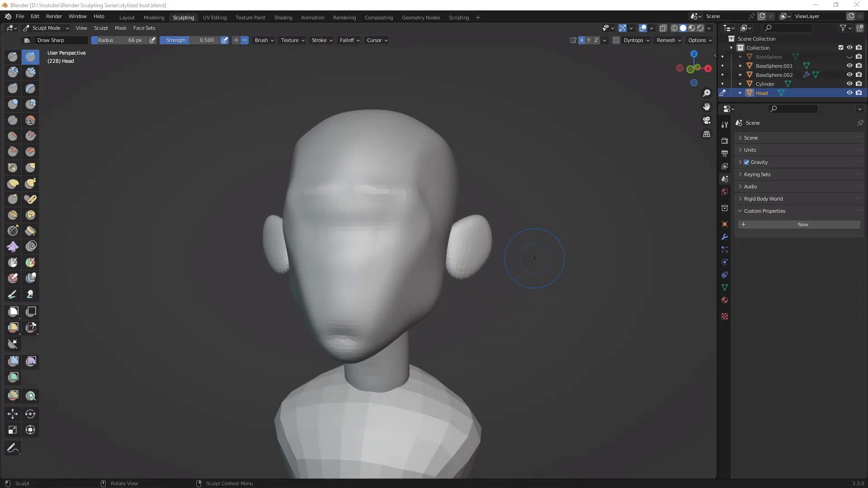
Step: Set the viewport's focal length to 85 mm and reframe the whole head from the front
{"action": "key", "text": "alt"}
{"action": "left_click_drag", "start_coordinate": [576, 260], "coordinate": [646, 139], "text": "alt"}
{"action": "key", "text": "n"}
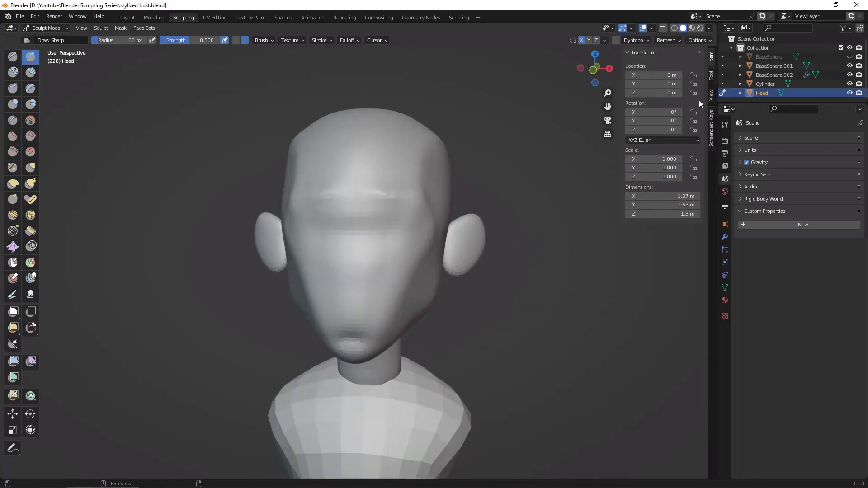
{"action": "left_click", "coordinate": [713, 97]}
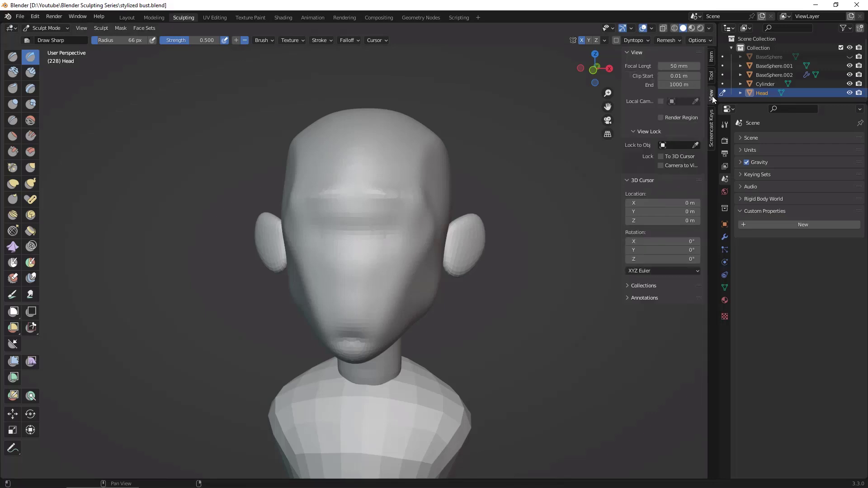
{"action": "left_click", "coordinate": [681, 66]}
{"action": "key", "text": "Return"}
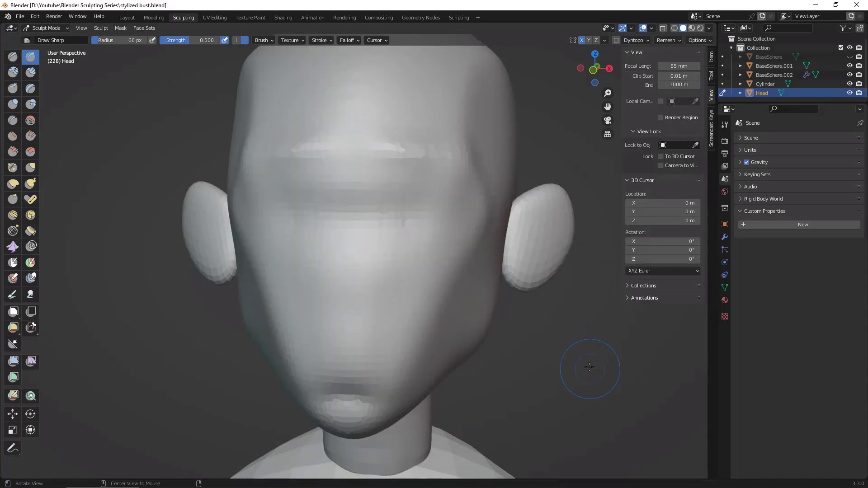
{"action": "middle_click_drag", "start_coordinate": [585, 370], "coordinate": [585, 390], "text": "ctrl"}
{"action": "mouse_move", "coordinate": [523, 290]}
{"action": "middle_mouse_down"}
{"action": "mouse_move", "coordinate": [506, 290]}
{"action": "mouse_move", "coordinate": [533, 290]}
{"action": "mouse_move", "coordinate": [536, 262]}
{"action": "mouse_move", "coordinate": [527, 262]}
{"action": "middle_mouse_up"}
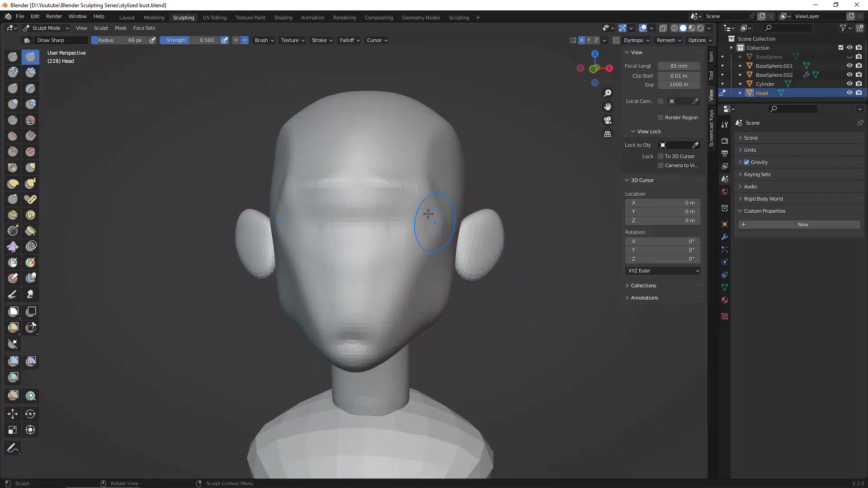
Step: Carve the eye sockets under the brow and the sides of the nose using Clay Strips at 66 px and 0.600 strength
{"action": "left_click", "coordinate": [30, 70]}
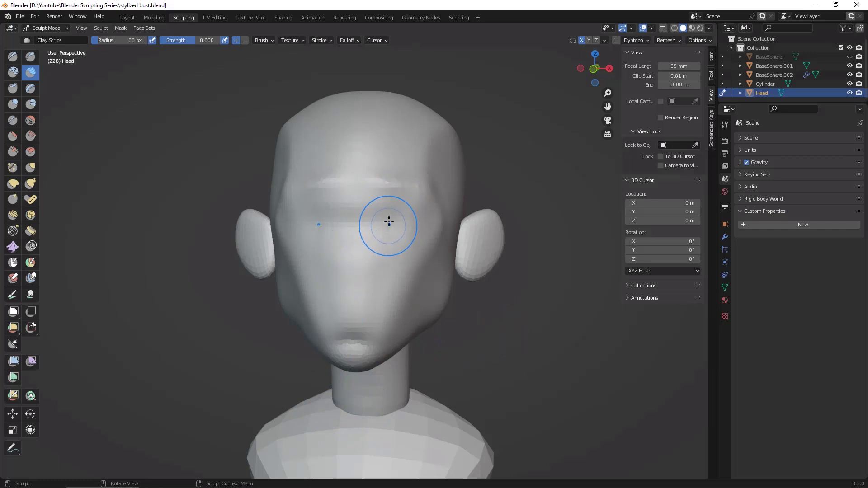
{"action": "mouse_move", "coordinate": [389, 221]}
{"action": "left_mouse_down"}
{"action": "mouse_move", "coordinate": [380, 223]}
{"action": "mouse_move", "coordinate": [391, 198]}
{"action": "mouse_move", "coordinate": [422, 202]}
{"action": "left_mouse_up"}
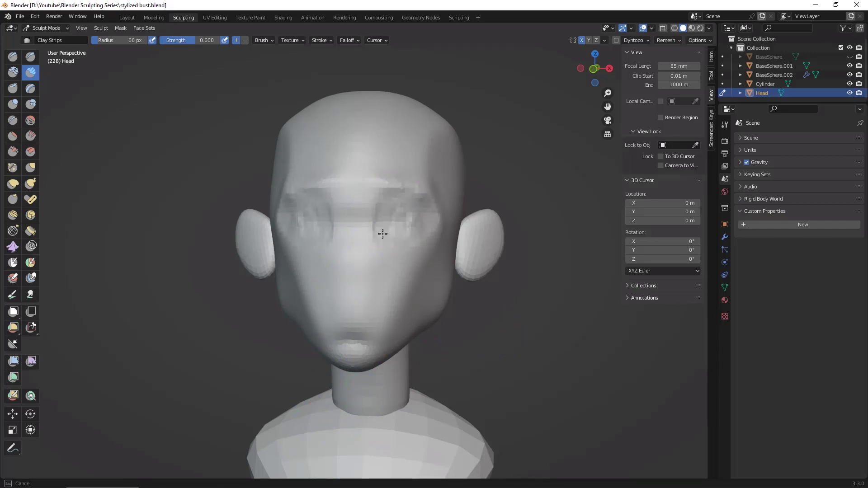
{"action": "mouse_move", "coordinate": [382, 235]}
{"action": "left_mouse_down"}
{"action": "mouse_move", "coordinate": [379, 201]}
{"action": "mouse_move", "coordinate": [375, 286]}
{"action": "mouse_move", "coordinate": [362, 297]}
{"action": "mouse_move", "coordinate": [382, 264]}
{"action": "mouse_move", "coordinate": [385, 292]}
{"action": "mouse_move", "coordinate": [437, 225]}
{"action": "left_mouse_up"}
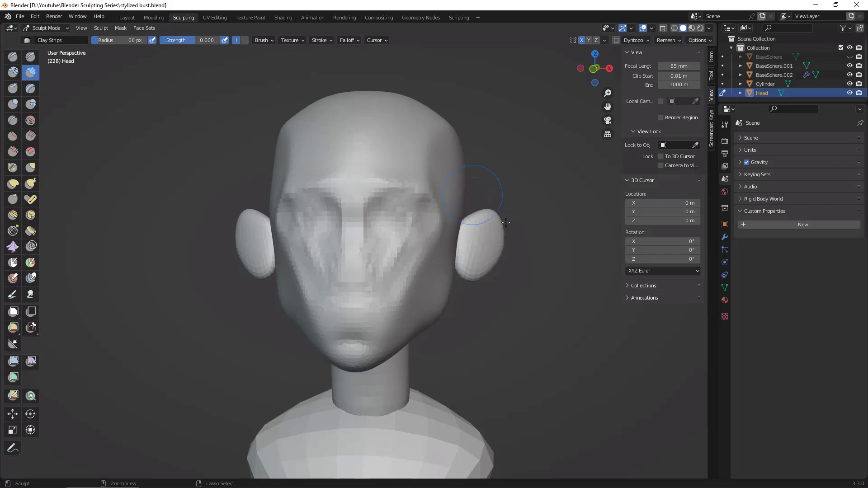
Step: Carve the cheek surfaces beside the nose with Clay Strips and cut a flat underside beneath the nose
{"action": "mouse_move", "coordinate": [486, 269]}
{"action": "middle_mouse_down"}
{"action": "mouse_move", "coordinate": [401, 258]}
{"action": "mouse_move", "coordinate": [458, 255]}
{"action": "middle_mouse_up"}
{"action": "left_click_drag", "start_coordinate": [394, 239], "coordinate": [384, 270]}
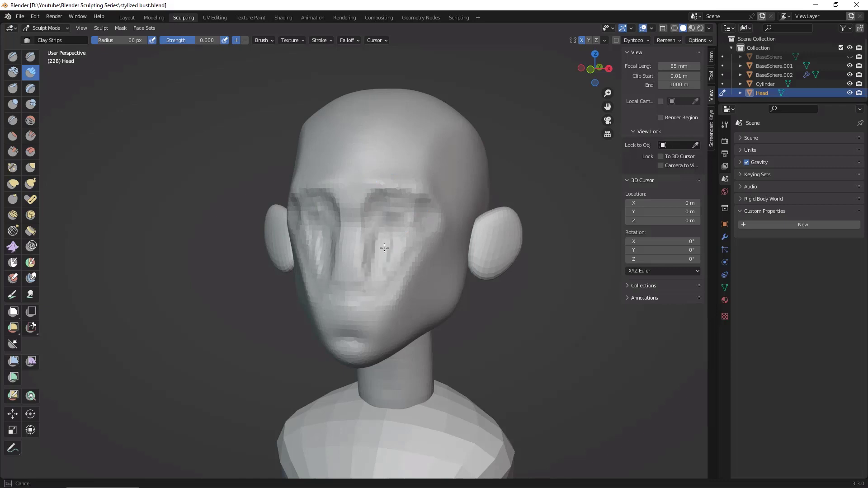
{"action": "mouse_move", "coordinate": [384, 248]}
{"action": "left_mouse_down"}
{"action": "mouse_move", "coordinate": [397, 259]}
{"action": "mouse_move", "coordinate": [426, 227]}
{"action": "left_mouse_up"}
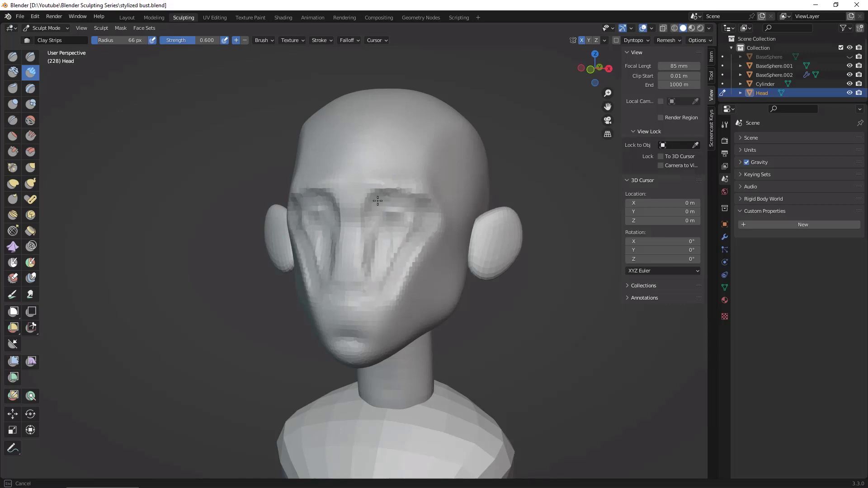
{"action": "left_click_drag", "start_coordinate": [380, 251], "coordinate": [404, 232]}
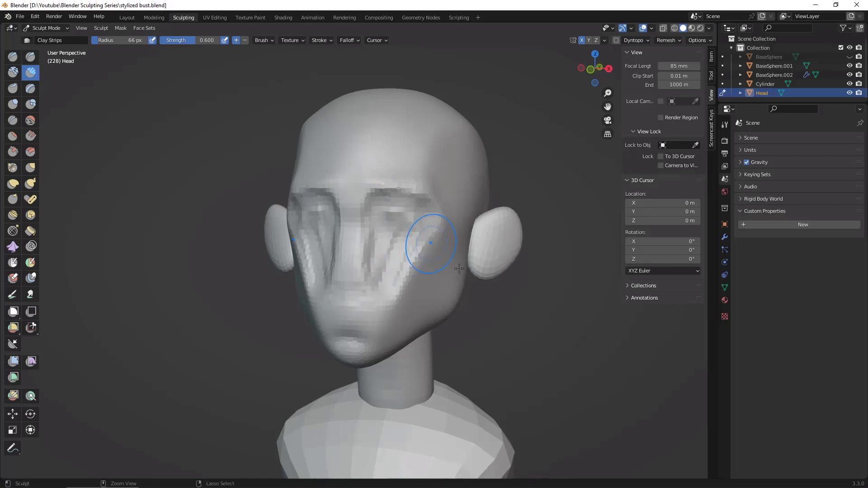
{"action": "middle_click_drag", "start_coordinate": [416, 232], "coordinate": [370, 294]}
{"action": "left_click_drag", "start_coordinate": [370, 295], "coordinate": [352, 292]}
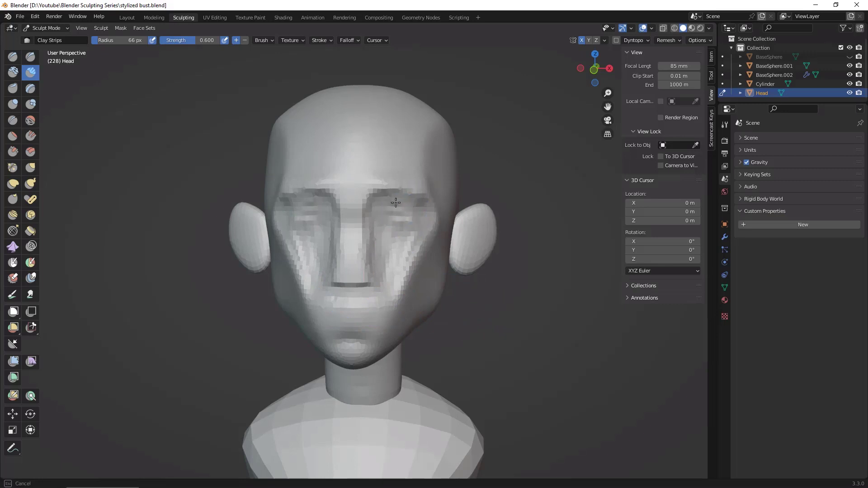
Step: Deepen the eye sockets beneath the brow ridge and toward the temples with Clay Strips, working from front and side views
{"action": "left_click_drag", "start_coordinate": [395, 203], "coordinate": [403, 205]}
{"action": "middle_click_drag", "start_coordinate": [531, 251], "coordinate": [477, 285]}
{"action": "left_click_drag", "start_coordinate": [401, 230], "coordinate": [413, 219]}
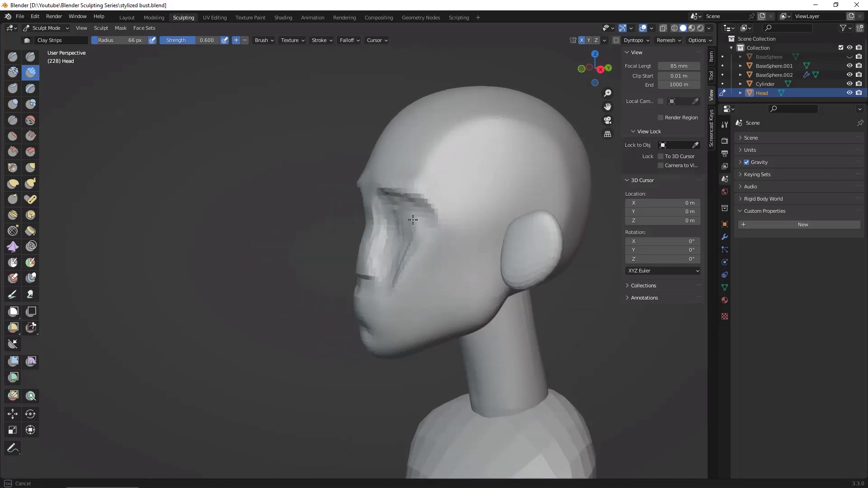
{"action": "middle_click_drag", "start_coordinate": [368, 329], "coordinate": [422, 232]}
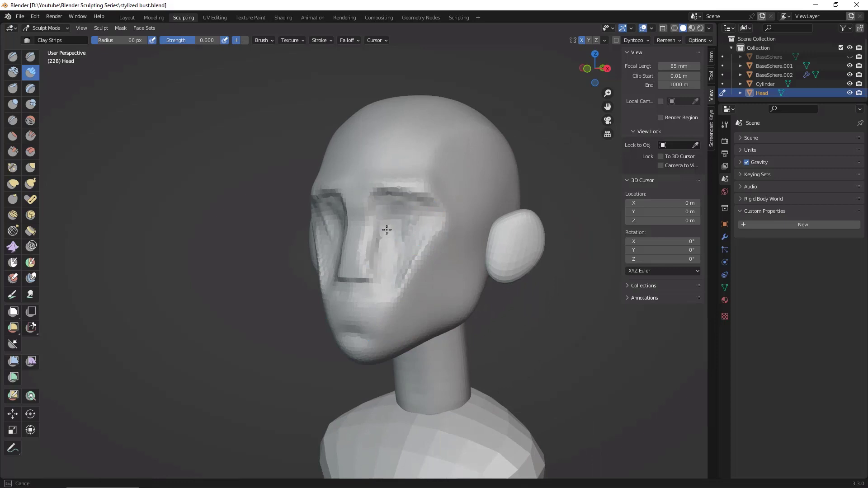
{"action": "mouse_move", "coordinate": [506, 314]}
{"action": "middle_mouse_down"}
{"action": "mouse_move", "coordinate": [376, 234]}
{"action": "mouse_move", "coordinate": [419, 210]}
{"action": "mouse_move", "coordinate": [388, 204]}
{"action": "middle_mouse_up"}
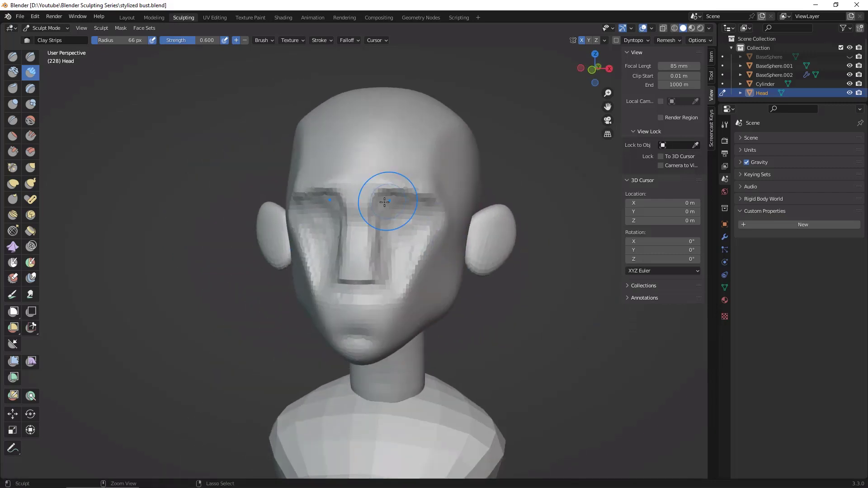
Step: Shape the mouth mound between nose and chin with Clay Strips, undoing and redoing one stroke along the way
{"action": "mouse_move", "coordinate": [442, 286]}
{"action": "middle_mouse_down"}
{"action": "mouse_move", "coordinate": [607, 340]}
{"action": "mouse_move", "coordinate": [378, 291]}
{"action": "mouse_move", "coordinate": [400, 284]}
{"action": "middle_mouse_up"}
{"action": "mouse_move", "coordinate": [384, 313]}
{"action": "left_mouse_down"}
{"action": "mouse_move", "coordinate": [382, 331]}
{"action": "mouse_move", "coordinate": [382, 281]}
{"action": "left_mouse_up"}
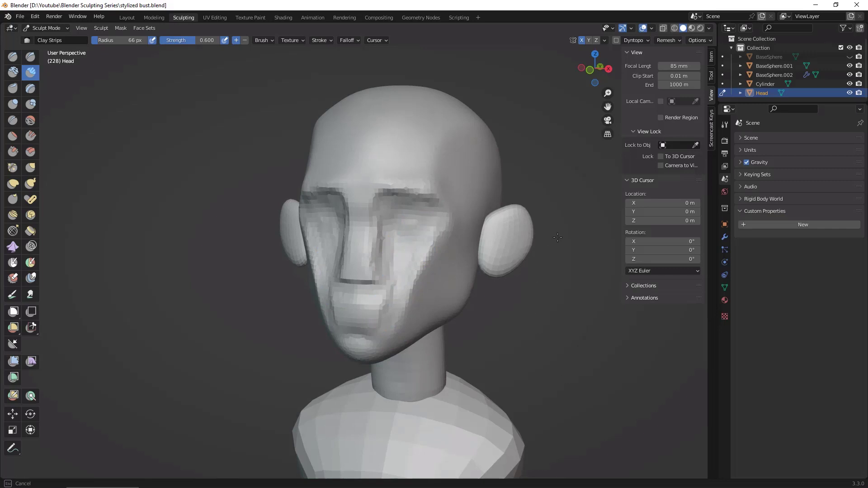
{"action": "key", "text": "ctrl+z"}
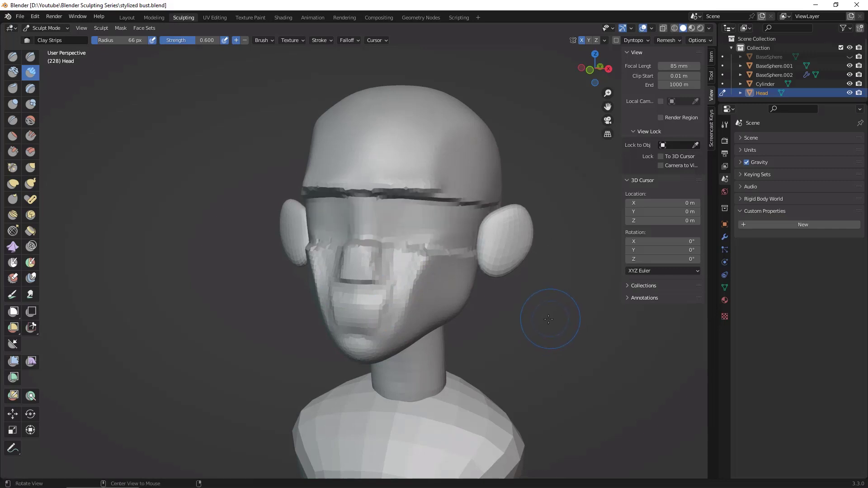
{"action": "key", "text": "ctrl+shift+z"}
{"action": "mouse_move", "coordinate": [548, 320]}
{"action": "middle_mouse_down"}
{"action": "mouse_move", "coordinate": [573, 320]}
{"action": "mouse_move", "coordinate": [549, 313]}
{"action": "middle_mouse_up"}
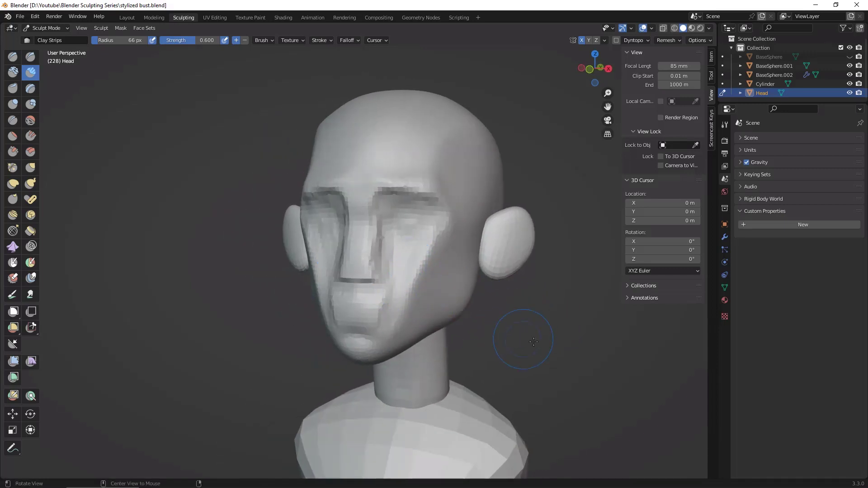
{"action": "middle_click_drag", "start_coordinate": [514, 340], "coordinate": [383, 326]}
{"action": "middle_click_drag", "start_coordinate": [481, 334], "coordinate": [413, 306]}
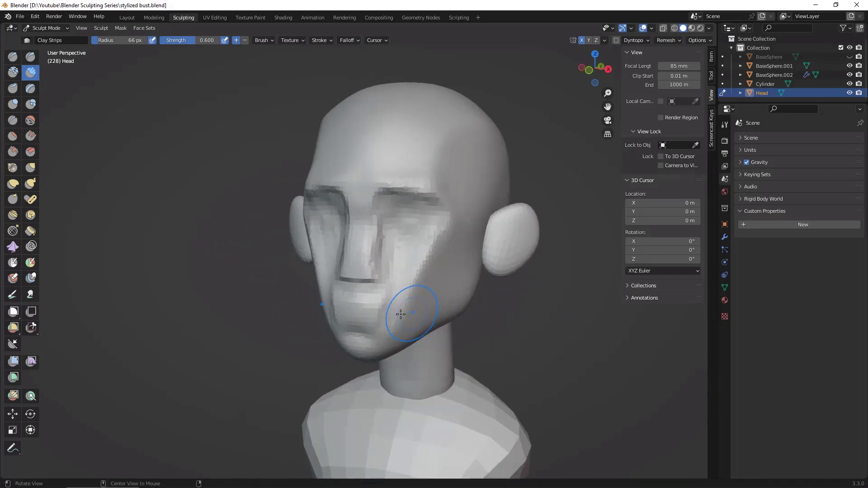
Step: Refine the eye socket and upper cheek surface with Clay Strips, checking the forms from both sides and in profile
{"action": "middle_click_drag", "start_coordinate": [475, 178], "coordinate": [423, 218]}
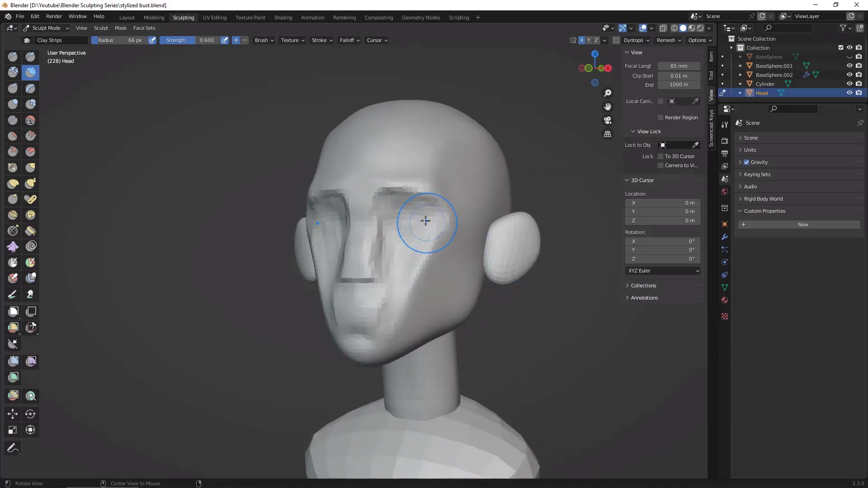
{"action": "mouse_move", "coordinate": [433, 230]}
{"action": "left_mouse_down", "text": "ctrl"}
{"action": "mouse_move", "coordinate": [412, 208]}
{"action": "mouse_move", "coordinate": [392, 227]}
{"action": "mouse_move", "coordinate": [401, 260]}
{"action": "left_mouse_up", "text": "ctrl"}
{"action": "middle_click_drag", "start_coordinate": [401, 260], "coordinate": [606, 332]}
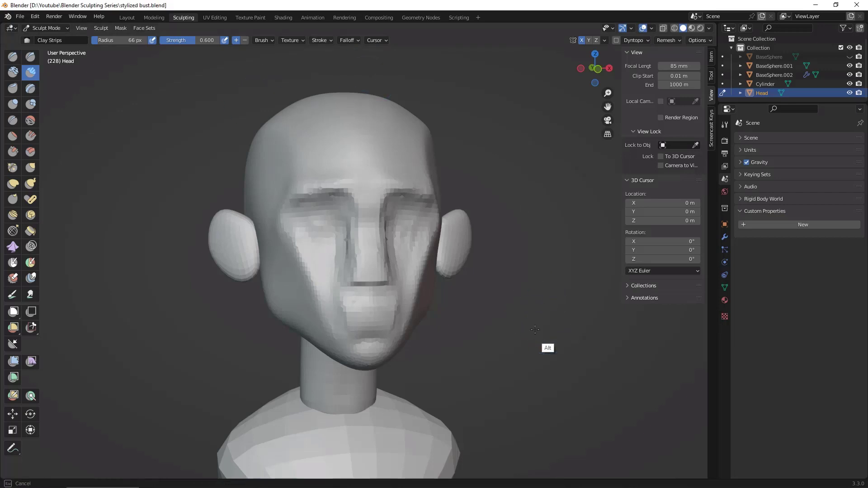
{"action": "middle_click_drag", "start_coordinate": [549, 349], "coordinate": [462, 318]}
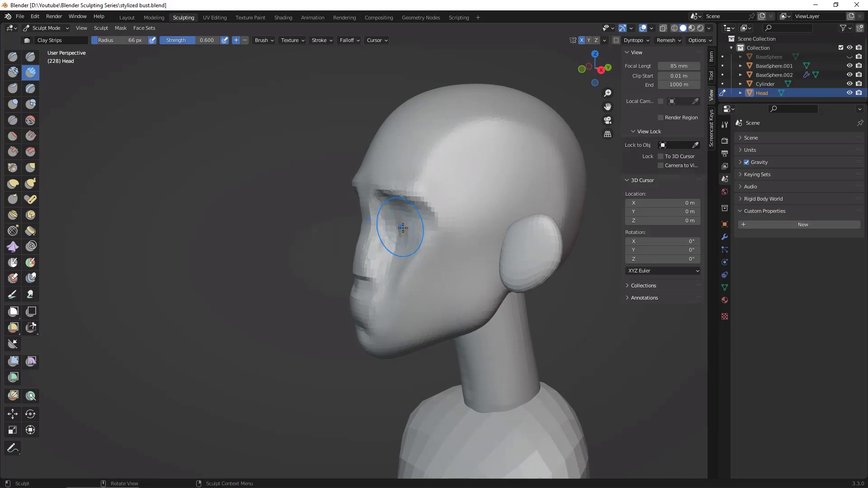
{"action": "mouse_move", "coordinate": [501, 271]}
{"action": "middle_mouse_down"}
{"action": "mouse_move", "coordinate": [556, 276]}
{"action": "mouse_move", "coordinate": [541, 278]}
{"action": "mouse_move", "coordinate": [489, 219]}
{"action": "middle_mouse_up"}
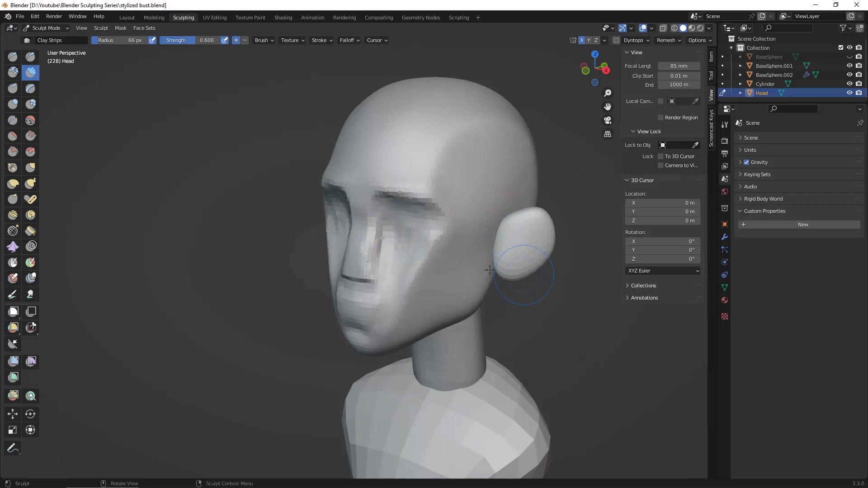
Step: Carve a crease along the lower edge of the eye socket and out toward the ear with Draw Sharp
{"action": "left_click", "coordinate": [30, 56]}
{"action": "left_click_drag", "start_coordinate": [538, 301], "coordinate": [591, 229], "text": "alt"}
{"action": "left_click_drag", "start_coordinate": [560, 286], "coordinate": [520, 258], "text": "alt"}
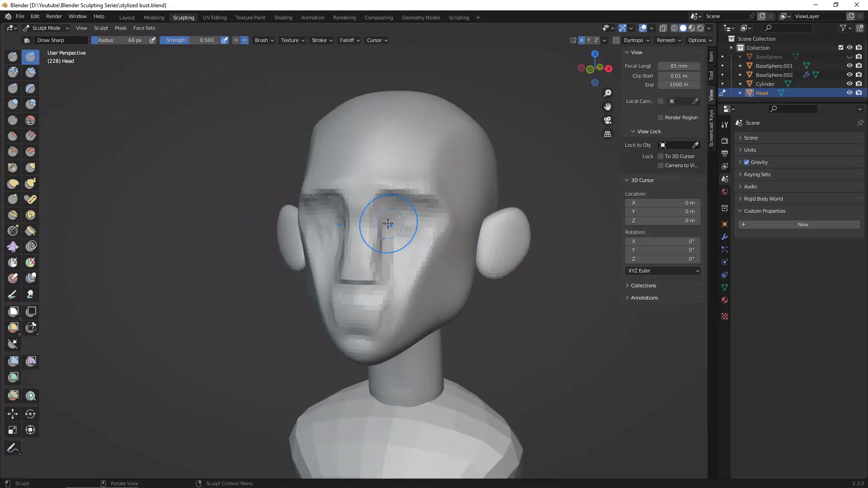
{"action": "mouse_move", "coordinate": [389, 225]}
{"action": "left_mouse_down"}
{"action": "mouse_move", "coordinate": [463, 222]}
{"action": "mouse_move", "coordinate": [480, 258]}
{"action": "mouse_move", "coordinate": [605, 320]}
{"action": "mouse_move", "coordinate": [555, 323]}
{"action": "left_mouse_up"}
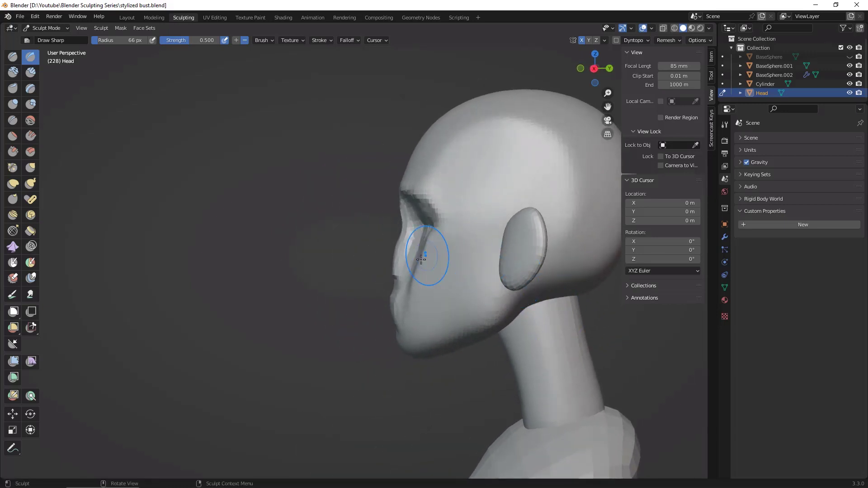
{"action": "left_click_drag", "start_coordinate": [610, 327], "coordinate": [687, 360], "text": "alt"}
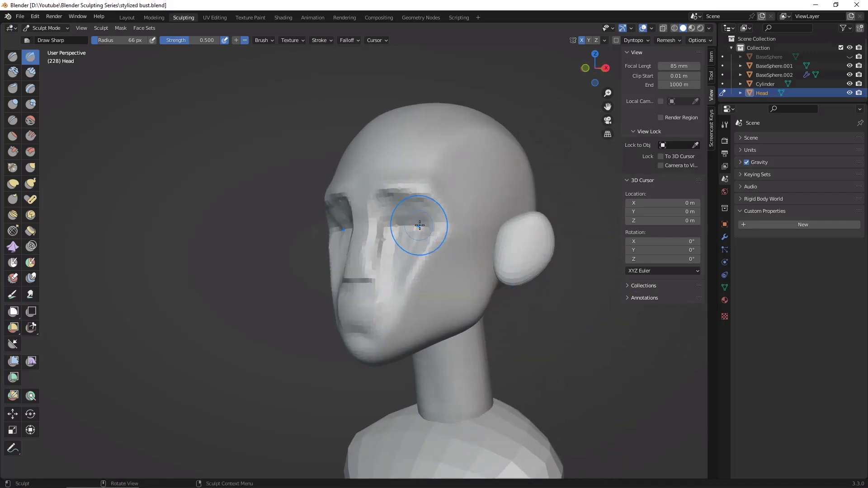
{"action": "left_click_drag", "start_coordinate": [420, 226], "coordinate": [477, 223]}
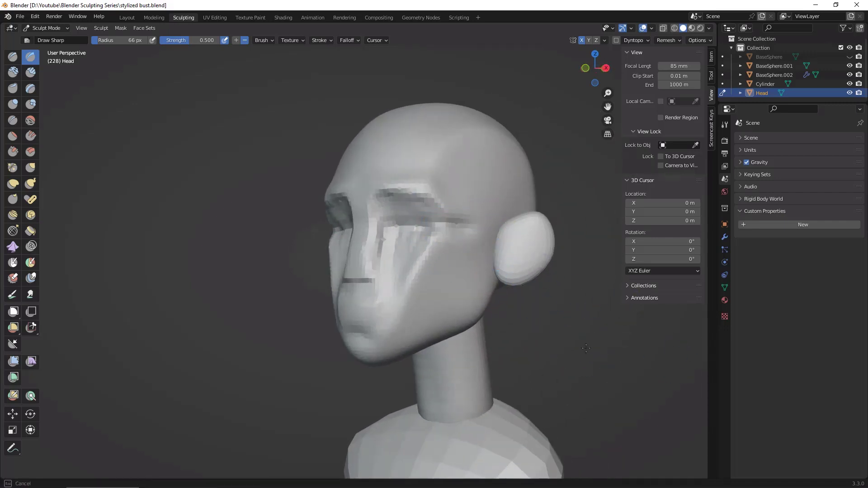
Step: Build up and flatten the cheek plane below the eye socket with Clay Strips, working from three-quarter views
{"action": "left_click", "coordinate": [31, 72]}
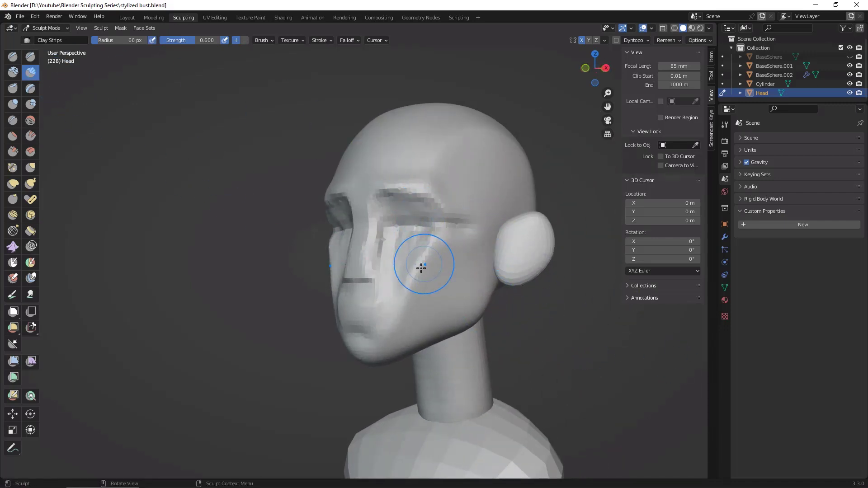
{"action": "left_click_drag", "start_coordinate": [422, 267], "coordinate": [422, 256]}
{"action": "mouse_move", "coordinate": [428, 227]}
{"action": "middle_mouse_down"}
{"action": "mouse_move", "coordinate": [435, 242]}
{"action": "mouse_move", "coordinate": [432, 232]}
{"action": "middle_mouse_up"}
{"action": "left_click_drag", "start_coordinate": [419, 264], "coordinate": [422, 257]}
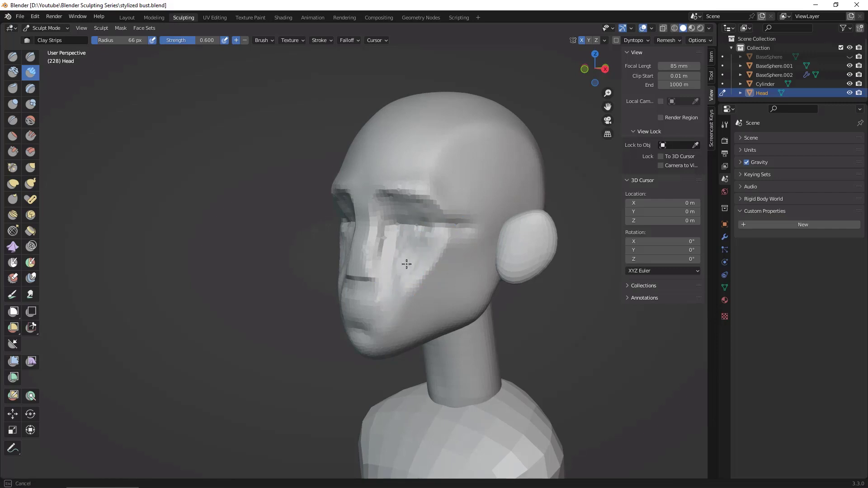
{"action": "left_click_drag", "start_coordinate": [406, 264], "coordinate": [435, 211]}
{"action": "middle_click_drag", "start_coordinate": [603, 351], "coordinate": [548, 337]}
{"action": "middle_click_drag", "start_coordinate": [466, 295], "coordinate": [494, 323]}
{"action": "left_click_drag", "start_coordinate": [413, 265], "coordinate": [408, 280]}
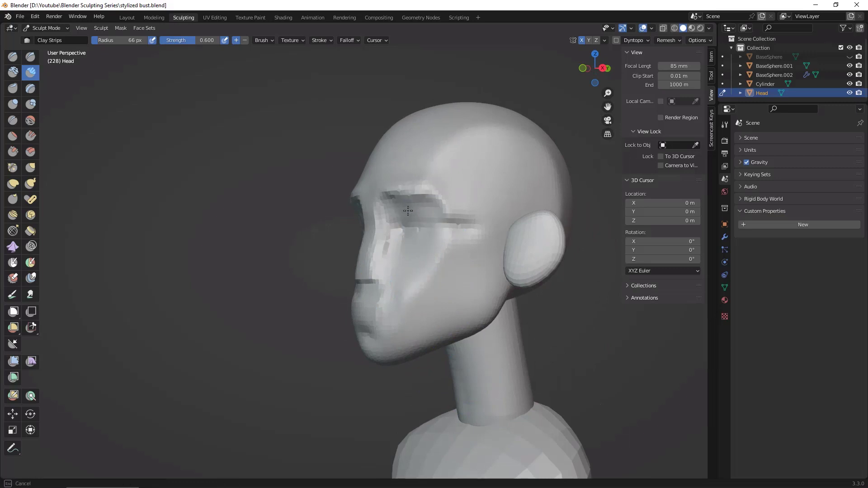
{"action": "mouse_move", "coordinate": [419, 264]}
{"action": "middle_mouse_down"}
{"action": "mouse_move", "coordinate": [413, 276]}
{"action": "mouse_move", "coordinate": [423, 254]}
{"action": "mouse_move", "coordinate": [419, 276]}
{"action": "middle_mouse_up"}
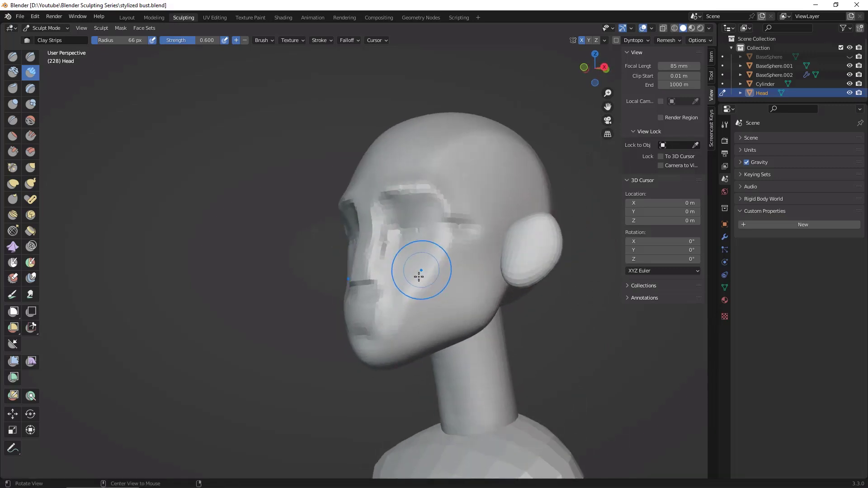
{"action": "left_click_drag", "start_coordinate": [409, 277], "coordinate": [417, 268]}
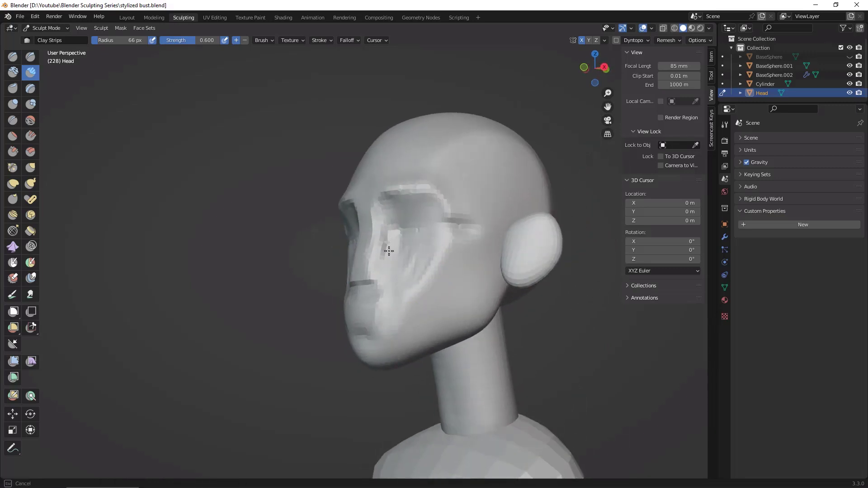
Step: Refine the outer eye socket and its transition into the upper cheek with Clay Strips
{"action": "left_click_drag", "start_coordinate": [439, 206], "coordinate": [427, 260]}
{"action": "middle_click_drag", "start_coordinate": [403, 246], "coordinate": [467, 217]}
{"action": "left_click_drag", "start_coordinate": [419, 196], "coordinate": [412, 236], "text": "alt"}
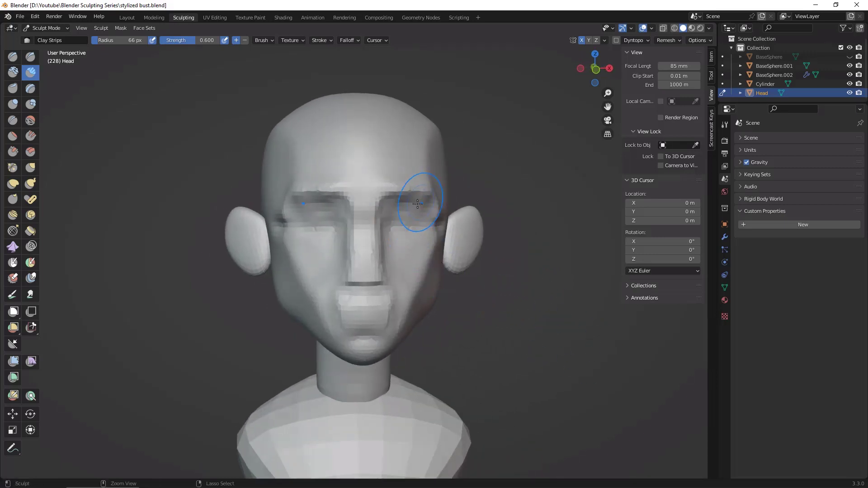
Step: Sharpen the lower eye socket line from beside the nose to the temple with Draw Sharp, checking it in profile
{"action": "left_click", "coordinate": [30, 56]}
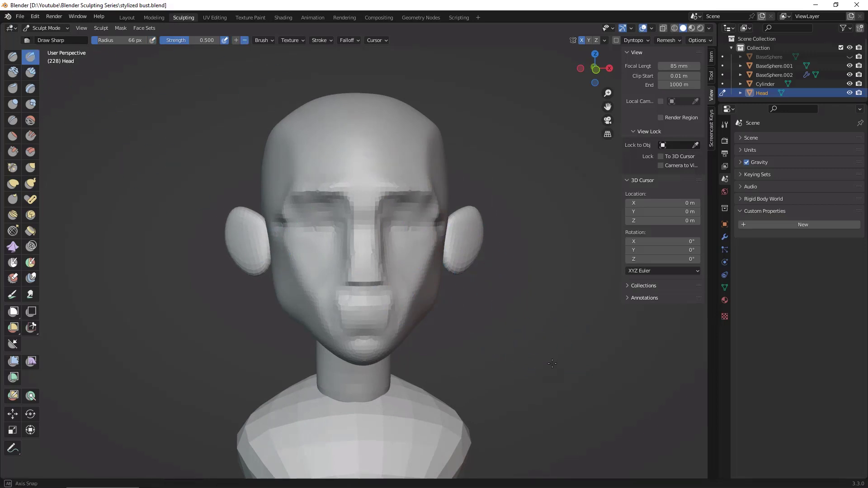
{"action": "mouse_move", "coordinate": [393, 235]}
{"action": "left_mouse_down", "text": "alt"}
{"action": "mouse_move", "coordinate": [414, 237]}
{"action": "mouse_move", "coordinate": [411, 227]}
{"action": "mouse_move", "coordinate": [447, 217]}
{"action": "left_mouse_up", "text": "alt"}
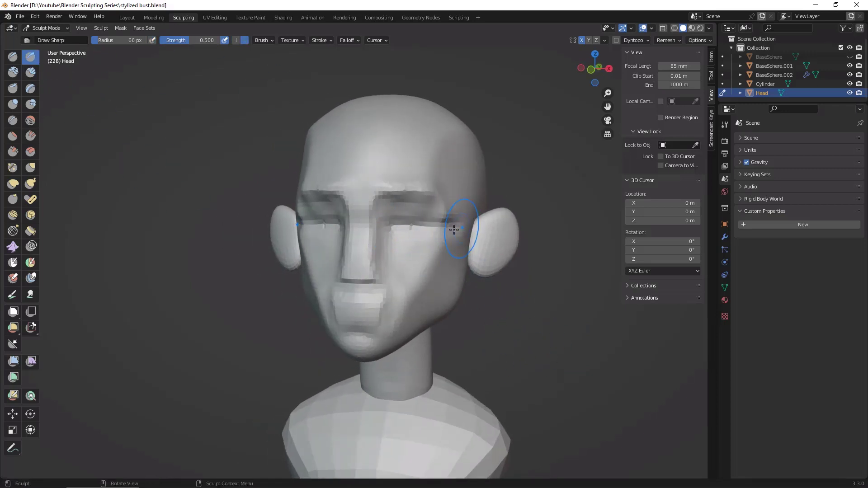
{"action": "left_click_drag", "start_coordinate": [450, 252], "coordinate": [444, 365], "text": "alt"}
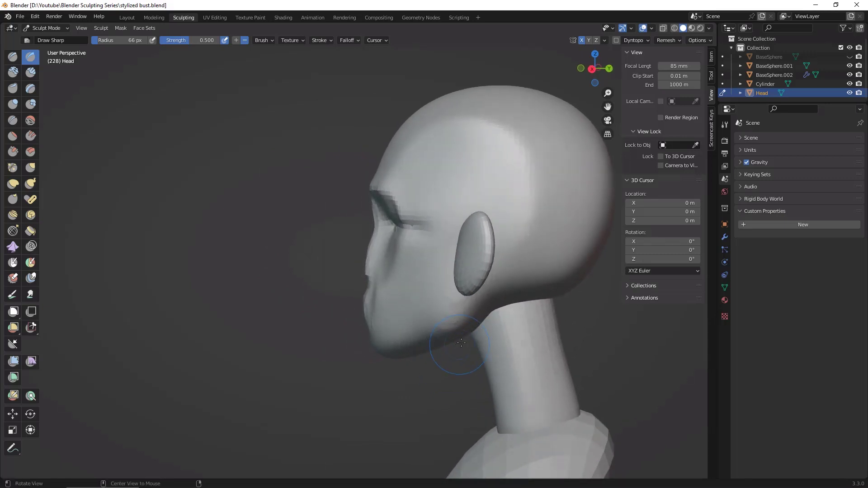
{"action": "mouse_move", "coordinate": [362, 376]}
{"action": "left_mouse_down", "text": "alt"}
{"action": "mouse_move", "coordinate": [516, 362]}
{"action": "mouse_move", "coordinate": [480, 357]}
{"action": "mouse_move", "coordinate": [430, 316]}
{"action": "left_mouse_up", "text": "alt"}
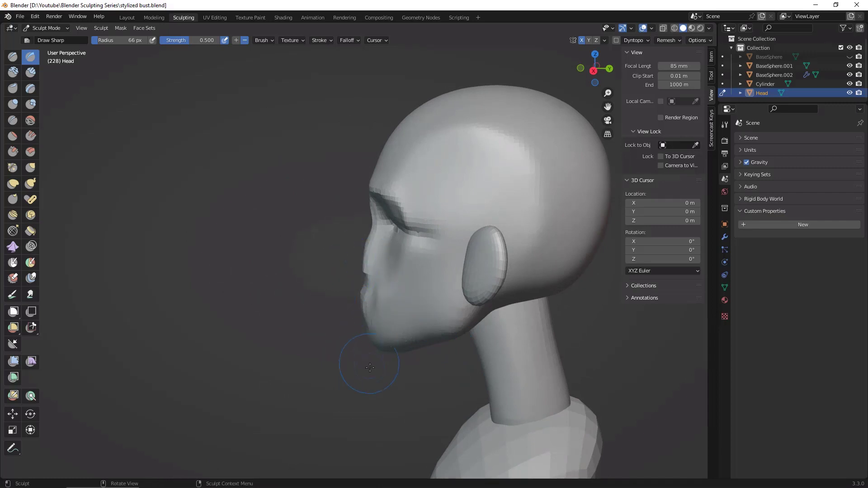
{"action": "left_click_drag", "start_coordinate": [370, 368], "coordinate": [367, 344], "text": "alt"}
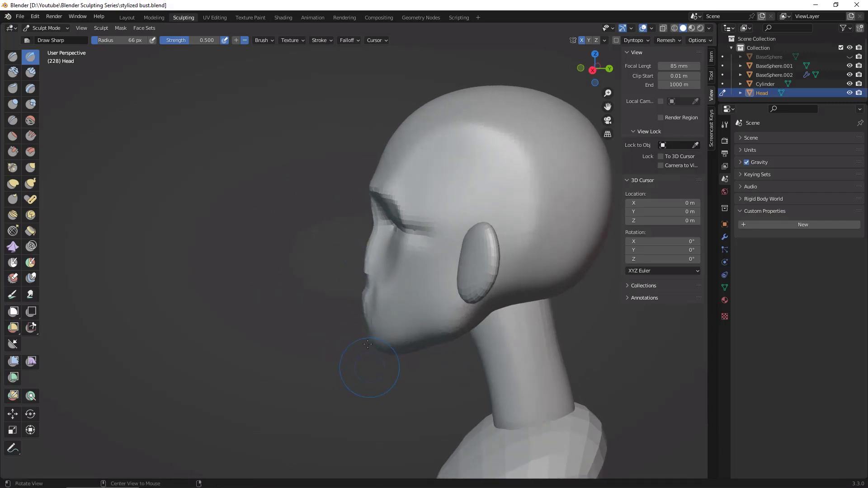
Step: Pull the nose tip forward from the face with Grab and shape the bridge and underside in profile
{"action": "left_click", "coordinate": [34, 169]}
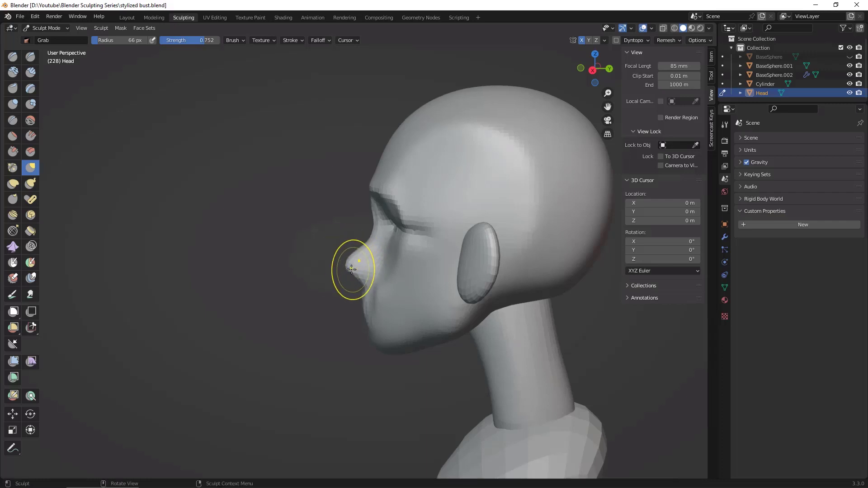
{"action": "left_click_drag", "start_coordinate": [351, 270], "coordinate": [354, 262]}
{"action": "key", "text": "space"}
{"action": "mouse_move", "coordinate": [350, 261]}
{"action": "middle_mouse_down"}
{"action": "mouse_move", "coordinate": [430, 306]}
{"action": "mouse_move", "coordinate": [343, 253]}
{"action": "mouse_move", "coordinate": [334, 285]}
{"action": "mouse_move", "coordinate": [345, 300]}
{"action": "middle_mouse_up"}
{"action": "left_click_drag", "start_coordinate": [317, 250], "coordinate": [323, 256]}
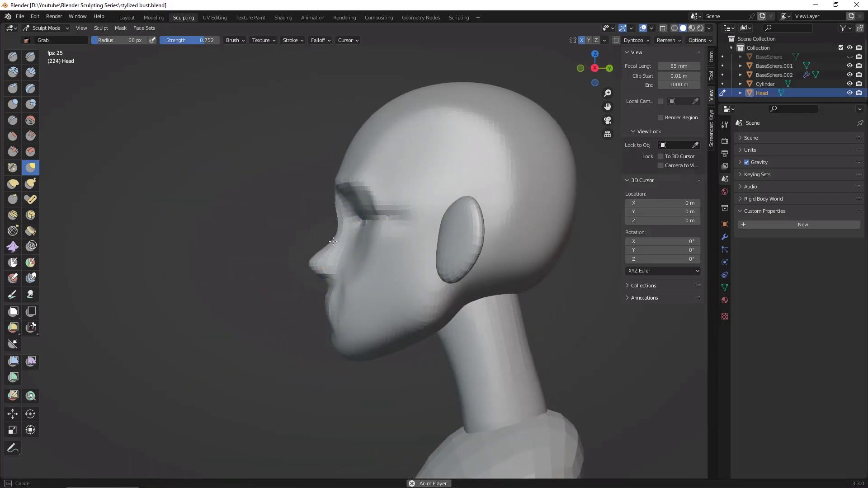
{"action": "left_click_drag", "start_coordinate": [339, 220], "coordinate": [338, 225]}
{"action": "mouse_move", "coordinate": [312, 263]}
{"action": "left_mouse_down"}
{"action": "mouse_move", "coordinate": [329, 280]}
{"action": "mouse_move", "coordinate": [316, 282]}
{"action": "left_mouse_up"}
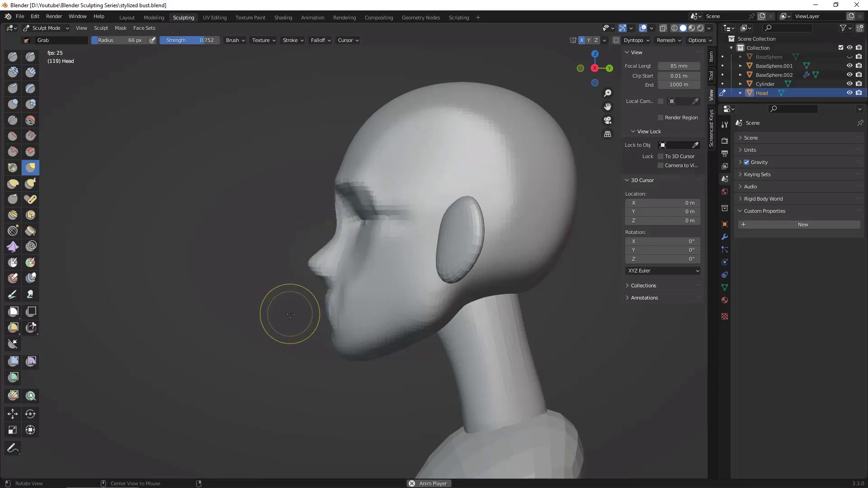
{"action": "middle_click_drag", "start_coordinate": [287, 314], "coordinate": [339, 286]}
{"action": "mouse_move", "coordinate": [467, 337]}
{"action": "middle_mouse_down"}
{"action": "mouse_move", "coordinate": [556, 364]}
{"action": "mouse_move", "coordinate": [505, 349]}
{"action": "middle_mouse_up"}
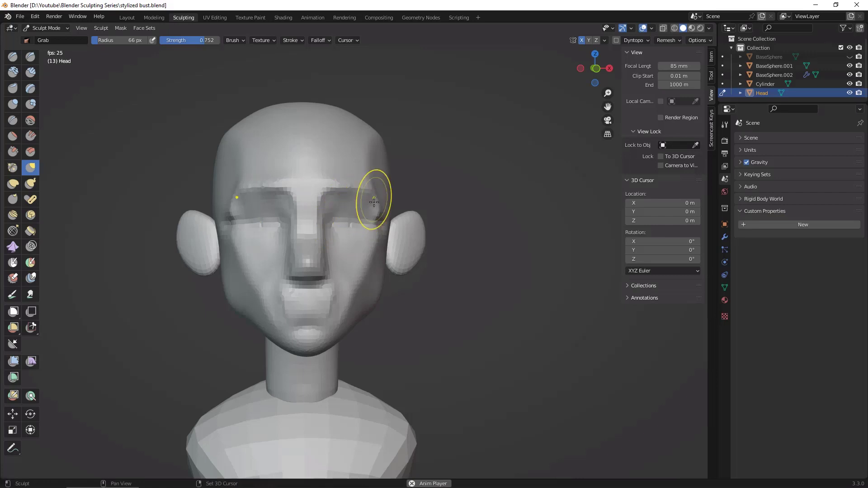
Step: Soften the outer eye socket creases, temples and cheek surfaces, working from front and three-quarter views
{"action": "middle_click_drag", "start_coordinate": [422, 262], "coordinate": [353, 241]}
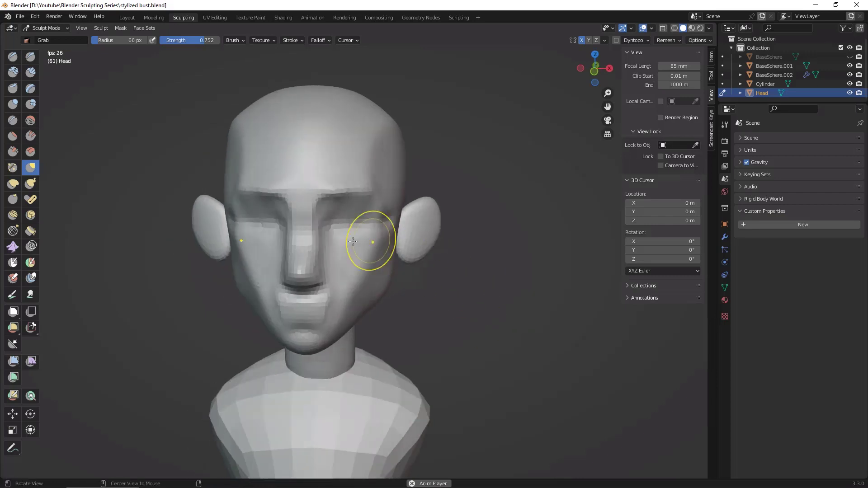
{"action": "mouse_move", "coordinate": [436, 287]}
{"action": "middle_mouse_down"}
{"action": "mouse_move", "coordinate": [437, 325]}
{"action": "mouse_move", "coordinate": [345, 171]}
{"action": "middle_mouse_up"}
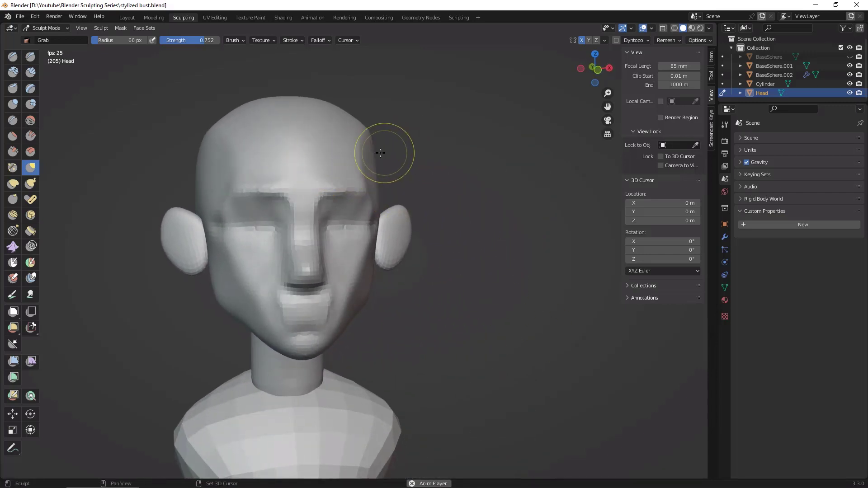
{"action": "mouse_move", "coordinate": [538, 285]}
{"action": "left_mouse_down", "text": "alt"}
{"action": "mouse_move", "coordinate": [525, 288]}
{"action": "mouse_move", "coordinate": [520, 178]}
{"action": "mouse_move", "coordinate": [513, 324]}
{"action": "mouse_move", "coordinate": [413, 277]}
{"action": "mouse_move", "coordinate": [352, 271]}
{"action": "mouse_move", "coordinate": [365, 280]}
{"action": "left_mouse_up", "text": "alt"}
{"action": "left_click_drag", "start_coordinate": [431, 287], "coordinate": [491, 301], "text": "alt"}
{"action": "left_click_drag", "start_coordinate": [357, 232], "coordinate": [360, 231]}
{"action": "left_click_drag", "start_coordinate": [480, 305], "coordinate": [559, 312], "text": "alt"}
{"action": "left_click_drag", "start_coordinate": [374, 289], "coordinate": [378, 290]}
{"action": "mouse_move", "coordinate": [509, 309]}
{"action": "left_mouse_down", "text": "alt"}
{"action": "mouse_move", "coordinate": [561, 316]}
{"action": "mouse_move", "coordinate": [507, 310]}
{"action": "mouse_move", "coordinate": [474, 322]}
{"action": "left_mouse_up", "text": "alt"}
{"action": "middle_click_drag", "start_coordinate": [474, 323], "coordinate": [503, 312]}
{"action": "left_click_drag", "start_coordinate": [379, 222], "coordinate": [303, 235], "text": "alt"}
{"action": "left_click_drag", "start_coordinate": [359, 261], "coordinate": [415, 249], "text": "alt"}
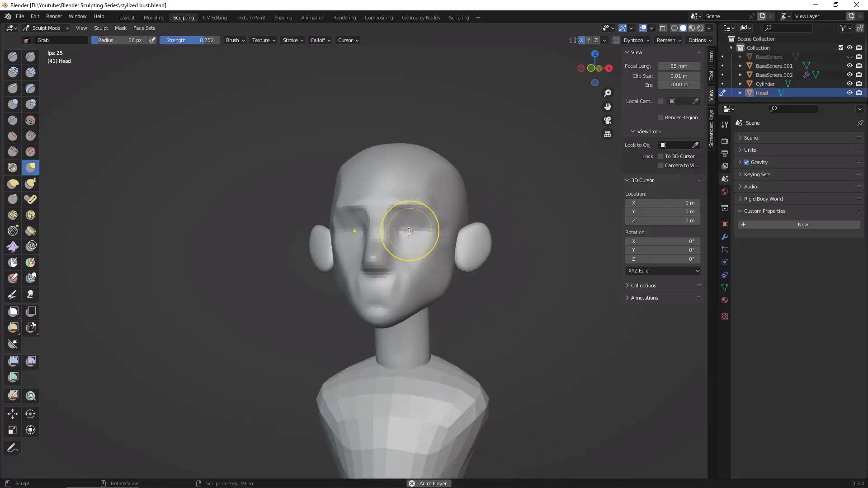
Step: Smooth the mouth mound and lower cheeks into the face beneath the nose, checking the head from both sides
{"action": "left_click_drag", "start_coordinate": [476, 294], "coordinate": [494, 283], "text": "alt"}
{"action": "middle_click_drag", "start_coordinate": [419, 256], "coordinate": [379, 236]}
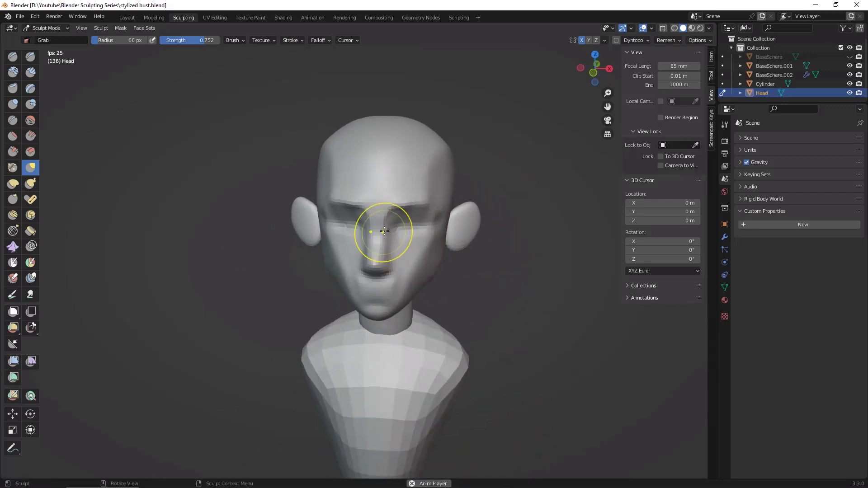
{"action": "mouse_move", "coordinate": [527, 310]}
{"action": "middle_mouse_down"}
{"action": "mouse_move", "coordinate": [639, 306]}
{"action": "mouse_move", "coordinate": [537, 284]}
{"action": "middle_mouse_up"}
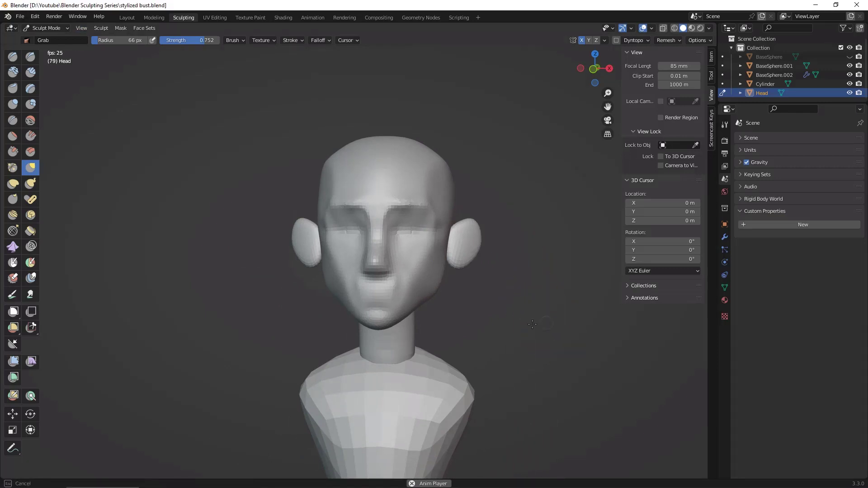
{"action": "mouse_move", "coordinate": [537, 330]}
{"action": "middle_mouse_down"}
{"action": "mouse_move", "coordinate": [482, 306]}
{"action": "mouse_move", "coordinate": [552, 287]}
{"action": "middle_mouse_up"}
{"action": "middle_click_drag", "start_coordinate": [472, 273], "coordinate": [553, 300]}
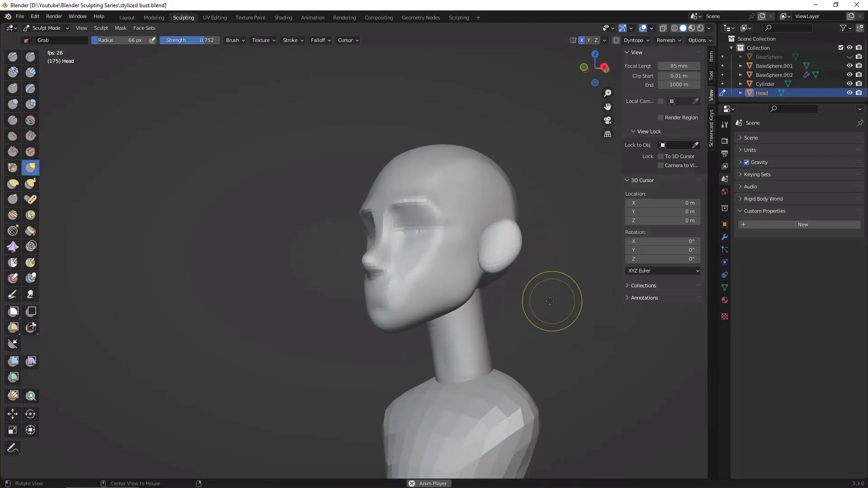
{"action": "middle_click_drag", "start_coordinate": [409, 299], "coordinate": [397, 291]}
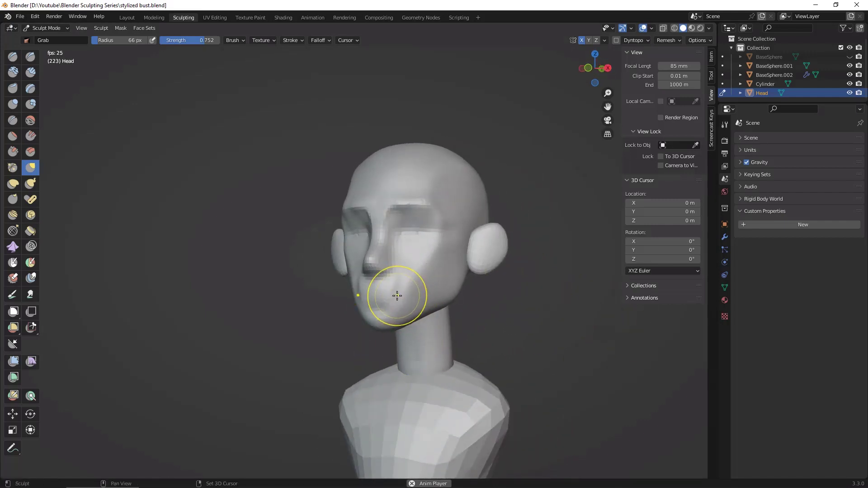
{"action": "middle_click_drag", "start_coordinate": [491, 289], "coordinate": [516, 272]}
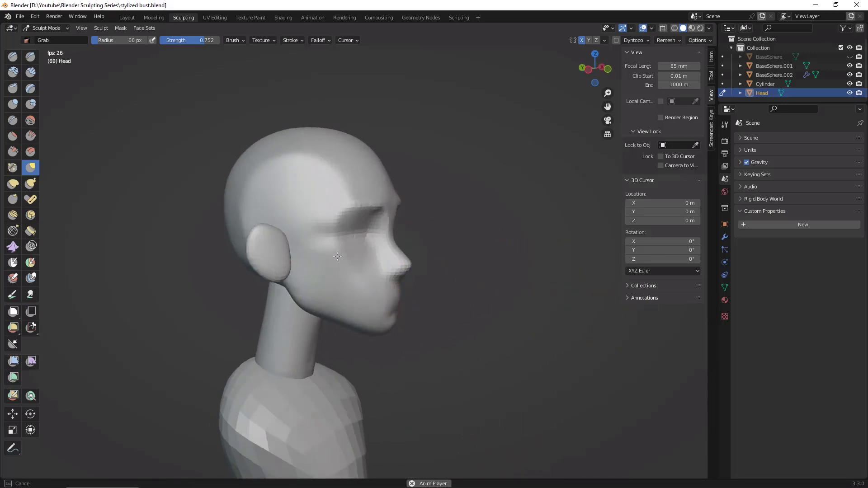
{"action": "middle_click_drag", "start_coordinate": [368, 286], "coordinate": [446, 311]}
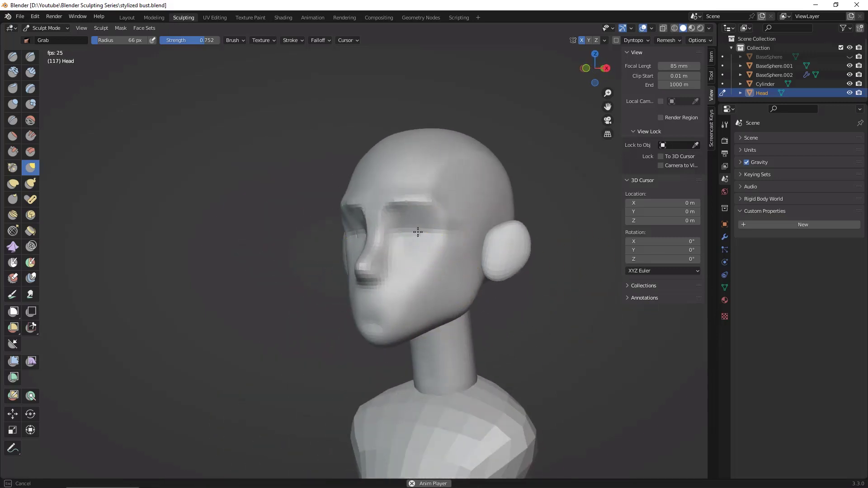
{"action": "mouse_move", "coordinate": [504, 316]}
{"action": "middle_mouse_down"}
{"action": "mouse_move", "coordinate": [570, 341]}
{"action": "mouse_move", "coordinate": [489, 316]}
{"action": "middle_mouse_up"}
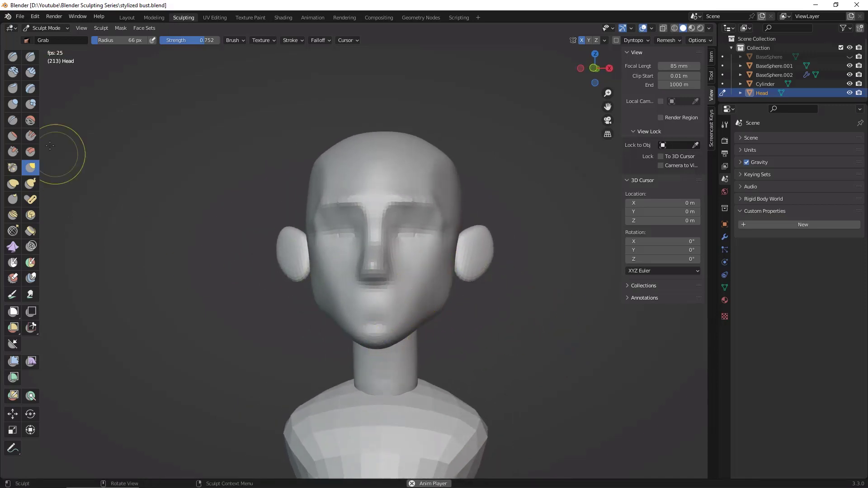
Step: Try to carve a sharp cheek plane edge from the chin up to the cheekbone with Draw Sharp, undoing it
{"action": "left_click", "coordinate": [30, 57]}
{"action": "middle_click_drag", "start_coordinate": [446, 184], "coordinate": [411, 277]}
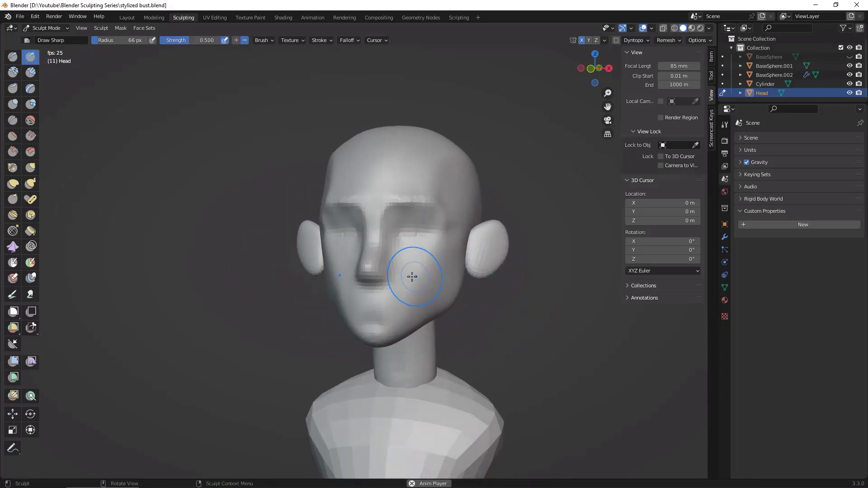
{"action": "left_click_drag", "start_coordinate": [395, 326], "coordinate": [430, 256], "text": "ctrl"}
{"action": "left_click_drag", "start_coordinate": [402, 311], "coordinate": [451, 236], "text": "ctrl"}
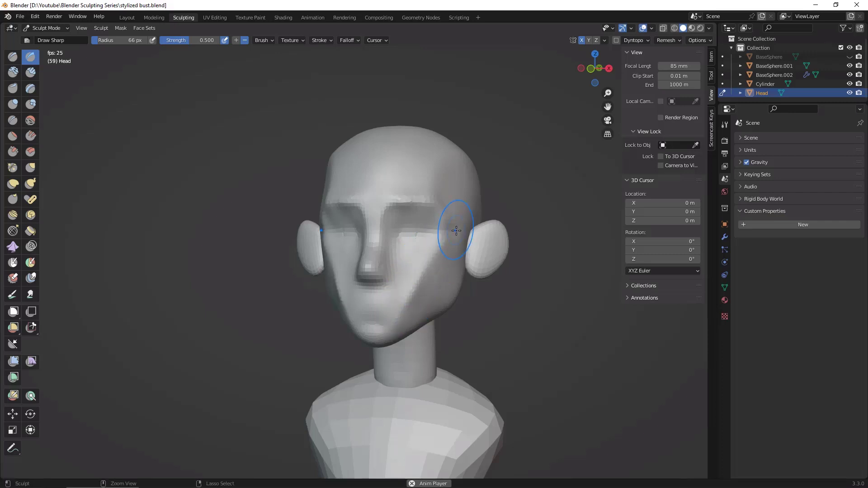
{"action": "left_click", "coordinate": [724, 124]}
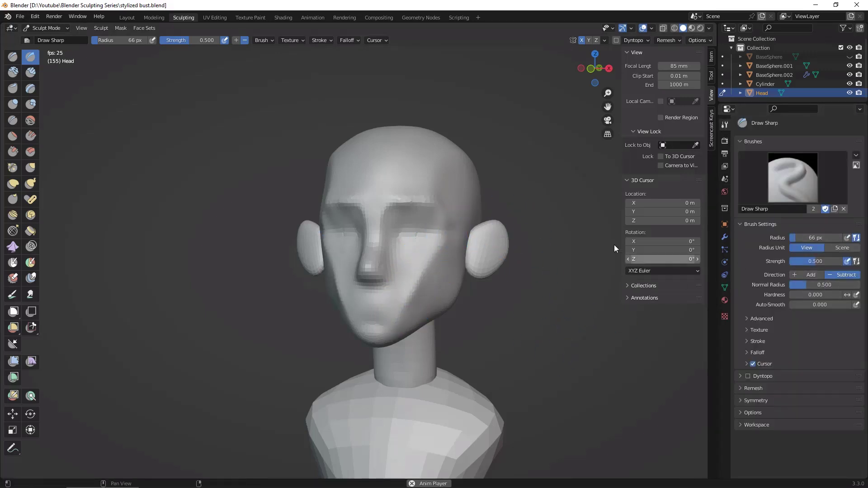
{"action": "key", "text": "ctrl+z"}
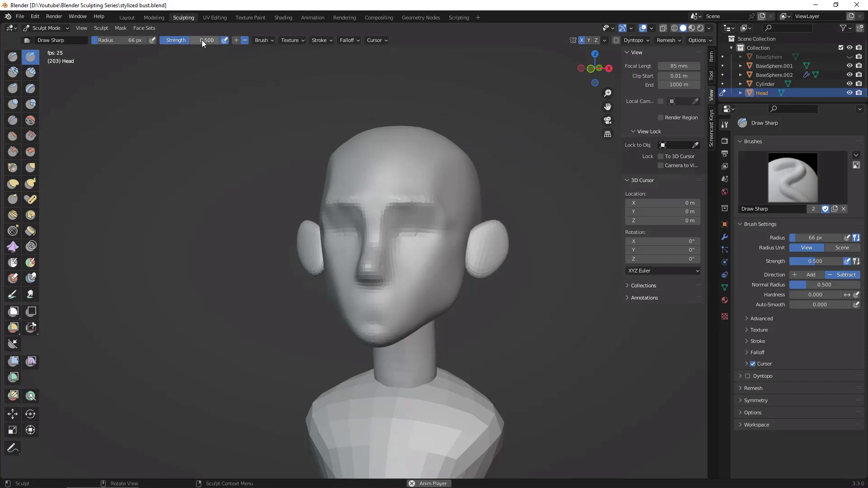
Step: Set the Draw Sharp strength to 0.25 and lightly carve the brow, eye socket and cheek plane edges
{"action": "type", "text": "0.25"}
{"action": "key", "text": "Return"}
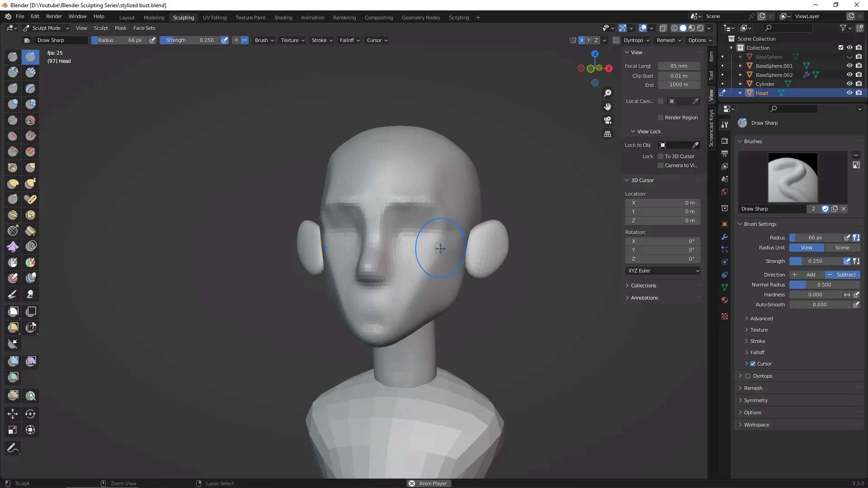
{"action": "mouse_move", "coordinate": [468, 237]}
{"action": "middle_mouse_down"}
{"action": "mouse_move", "coordinate": [475, 317]}
{"action": "mouse_move", "coordinate": [425, 211]}
{"action": "middle_mouse_up"}
{"action": "mouse_move", "coordinate": [402, 195]}
{"action": "left_mouse_down", "text": "ctrl"}
{"action": "mouse_move", "coordinate": [438, 201]}
{"action": "mouse_move", "coordinate": [457, 235]}
{"action": "left_mouse_up", "text": "ctrl"}
{"action": "left_click_drag", "start_coordinate": [433, 205], "coordinate": [454, 236], "text": "ctrl"}
{"action": "left_click_drag", "start_coordinate": [399, 230], "coordinate": [450, 233], "text": "ctrl"}
{"action": "left_click_drag", "start_coordinate": [401, 265], "coordinate": [547, 331], "text": "alt"}
{"action": "left_click_drag", "start_coordinate": [372, 246], "coordinate": [385, 285], "text": "ctrl"}
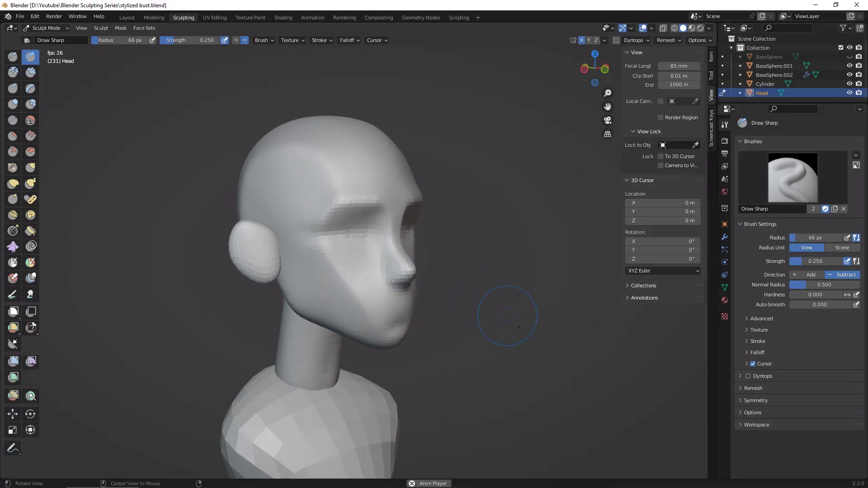
Step: Refine the head's remesh voxel size to about 0.017 m after checking the face from both three-quarter views
{"action": "mouse_move", "coordinate": [518, 326]}
{"action": "left_mouse_down", "text": "alt"}
{"action": "mouse_move", "coordinate": [417, 286]}
{"action": "mouse_move", "coordinate": [543, 353]}
{"action": "left_mouse_up", "text": "alt"}
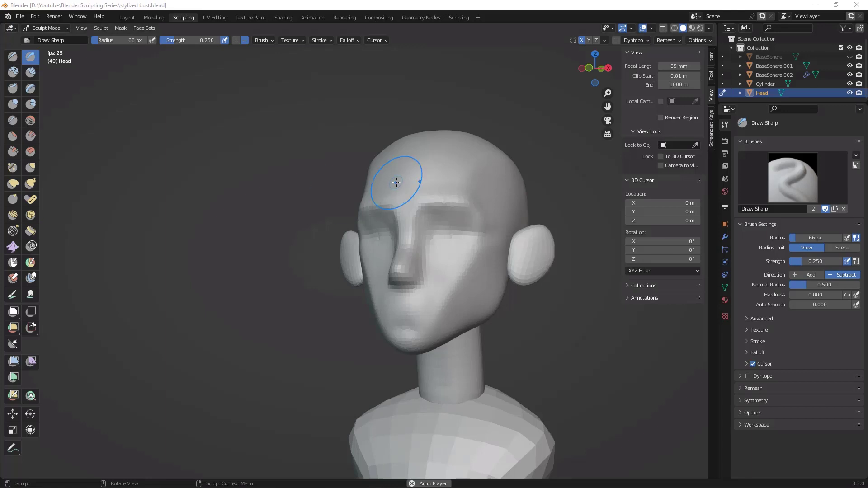
{"action": "left_click", "coordinate": [549, 347]}
{"action": "mouse_move", "coordinate": [564, 340]}
{"action": "middle_mouse_down"}
{"action": "mouse_move", "coordinate": [589, 344]}
{"action": "mouse_move", "coordinate": [548, 333]}
{"action": "middle_mouse_up"}
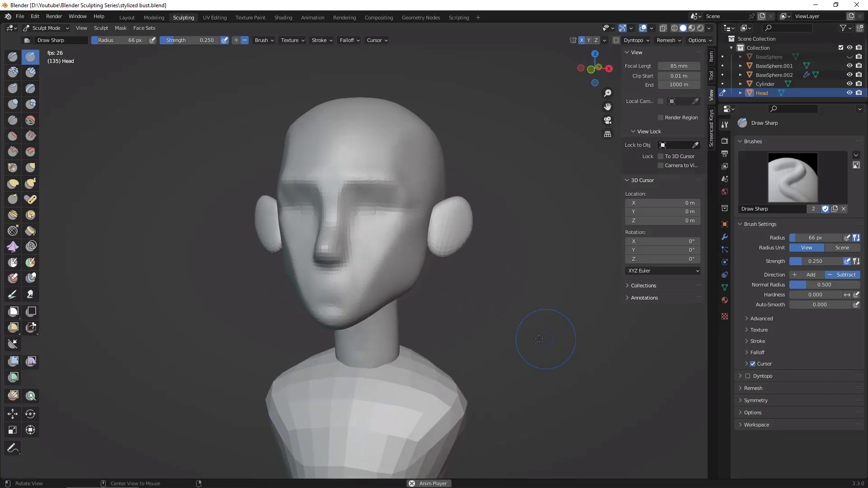
{"action": "middle_click_drag", "start_coordinate": [380, 280], "coordinate": [417, 281]}
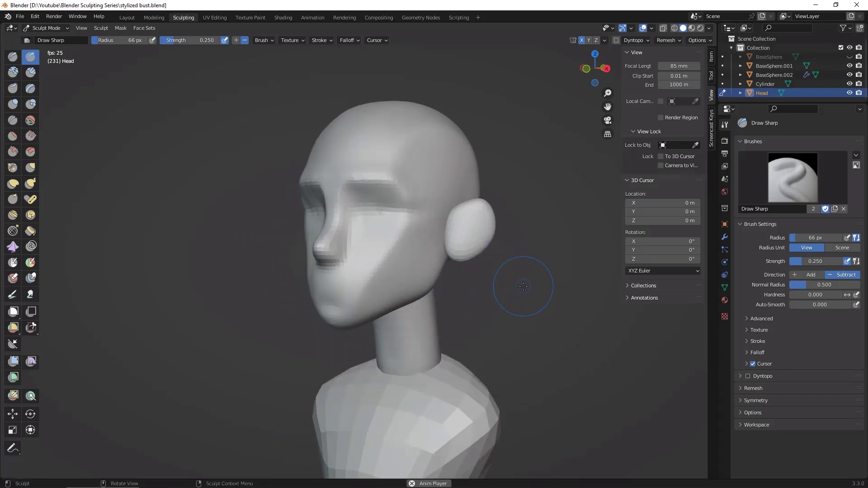
{"action": "key", "text": "r"}
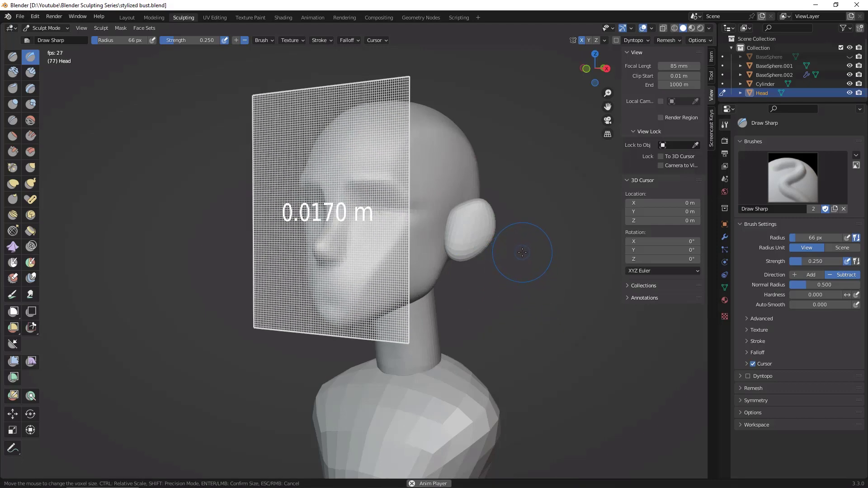
{"action": "left_click", "coordinate": [521, 249]}
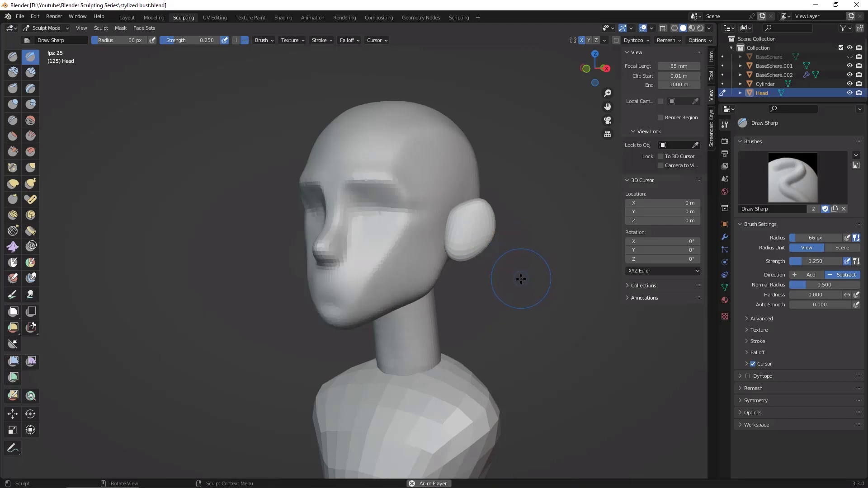
Step: Remesh the head and smooth the brow, eye sockets, nose, cheek and chin from front and three-quarter views
{"action": "left_click_drag", "start_coordinate": [380, 272], "coordinate": [379, 273]}
{"action": "left_click_drag", "start_coordinate": [353, 202], "coordinate": [339, 261]}
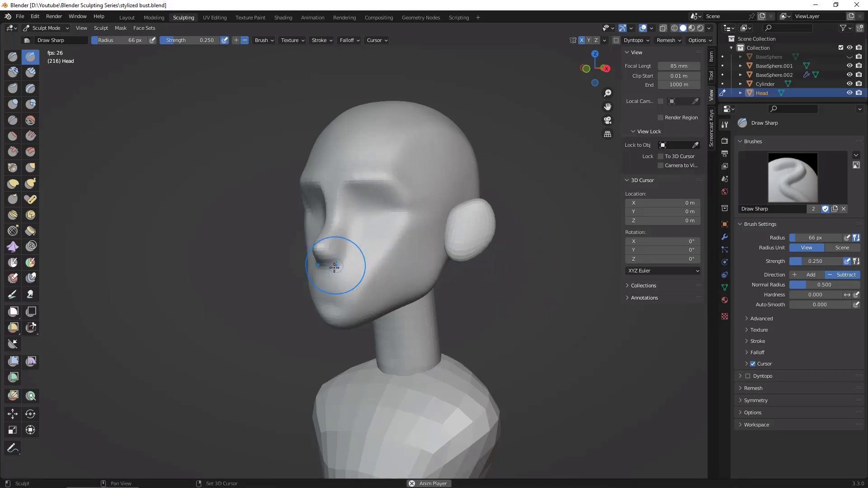
{"action": "middle_click_drag", "start_coordinate": [459, 229], "coordinate": [552, 262]}
{"action": "middle_click_drag", "start_coordinate": [303, 183], "coordinate": [478, 184]}
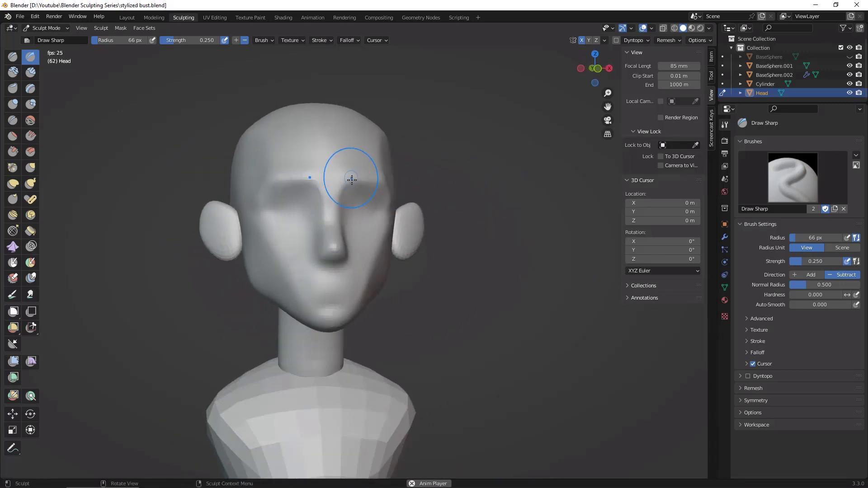
{"action": "left_click_drag", "start_coordinate": [349, 178], "coordinate": [382, 178]}
{"action": "middle_click_drag", "start_coordinate": [524, 219], "coordinate": [486, 240]}
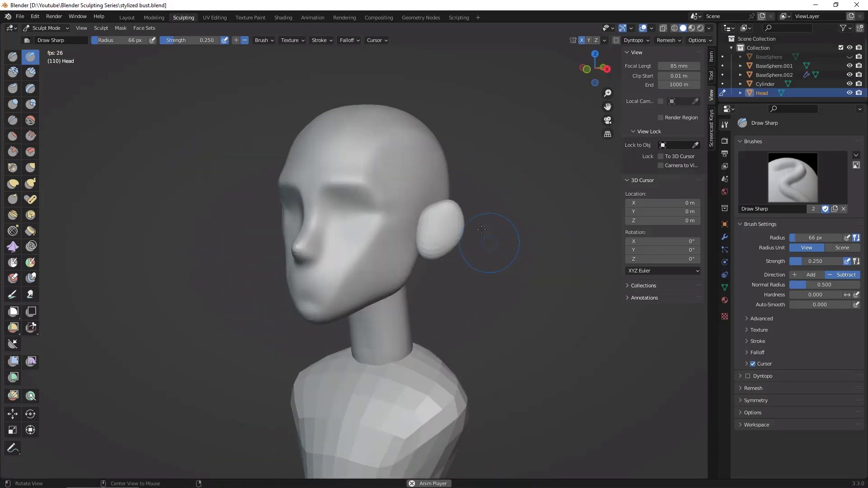
{"action": "left_click_drag", "start_coordinate": [417, 228], "coordinate": [420, 246]}
{"action": "left_click_drag", "start_coordinate": [352, 311], "coordinate": [310, 316]}
{"action": "mouse_move", "coordinate": [435, 286]}
{"action": "middle_mouse_down"}
{"action": "mouse_move", "coordinate": [485, 287]}
{"action": "mouse_move", "coordinate": [490, 323]}
{"action": "mouse_move", "coordinate": [445, 299]}
{"action": "middle_mouse_up"}
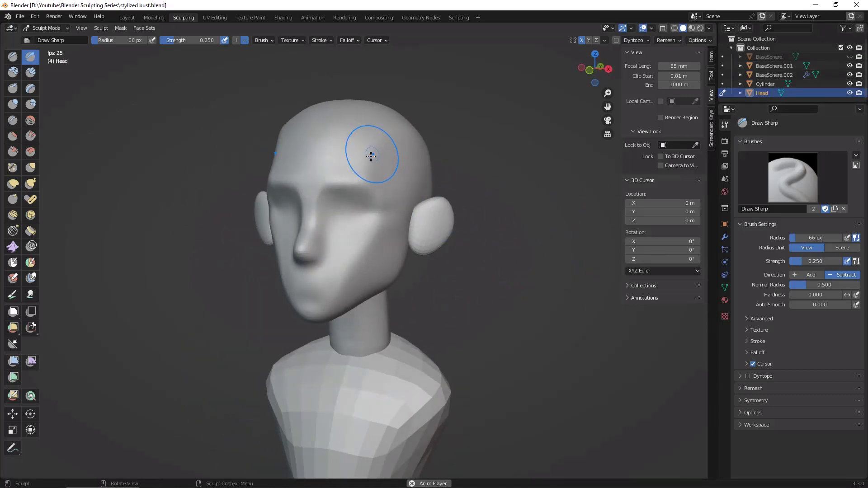
Step: Switch sculpting from the head to the ears object, BaseSphere.002
{"action": "left_click", "coordinate": [723, 84]}
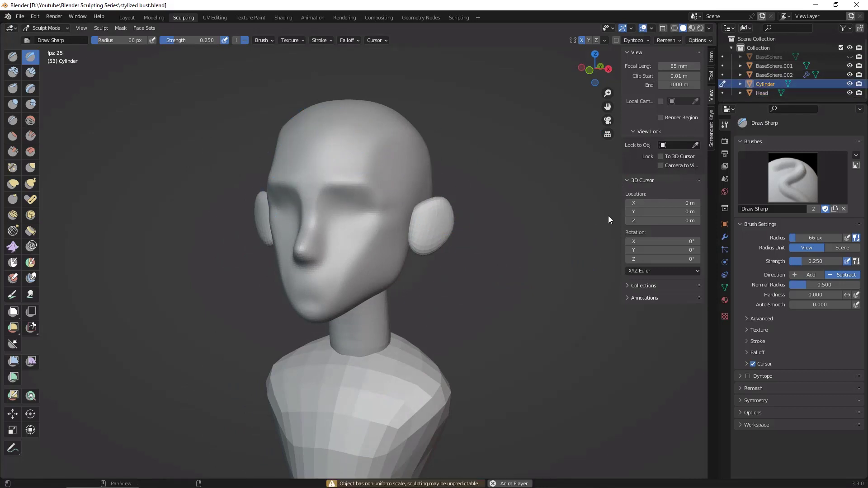
{"action": "left_click", "coordinate": [782, 76]}
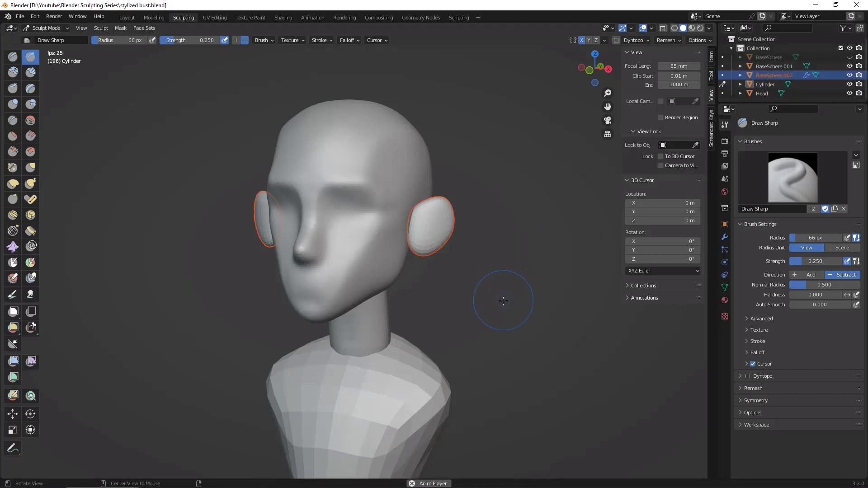
{"action": "middle_click_drag", "start_coordinate": [503, 301], "coordinate": [531, 289]}
{"action": "left_click", "coordinate": [722, 77]}
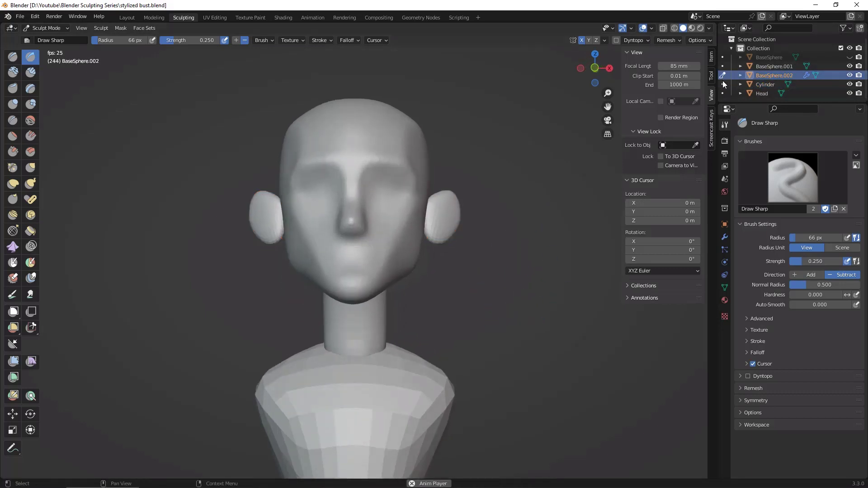
{"action": "left_click", "coordinate": [723, 76]}
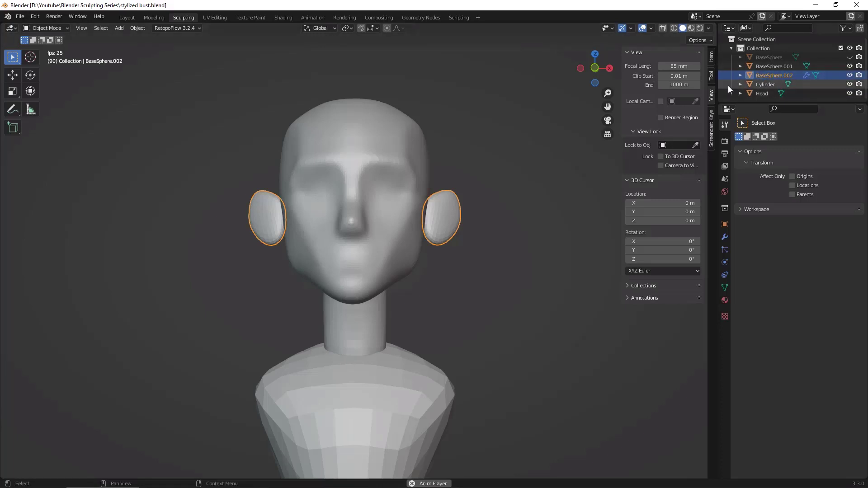
{"action": "left_click", "coordinate": [126, 17]}
{"action": "left_click", "coordinate": [184, 17]}
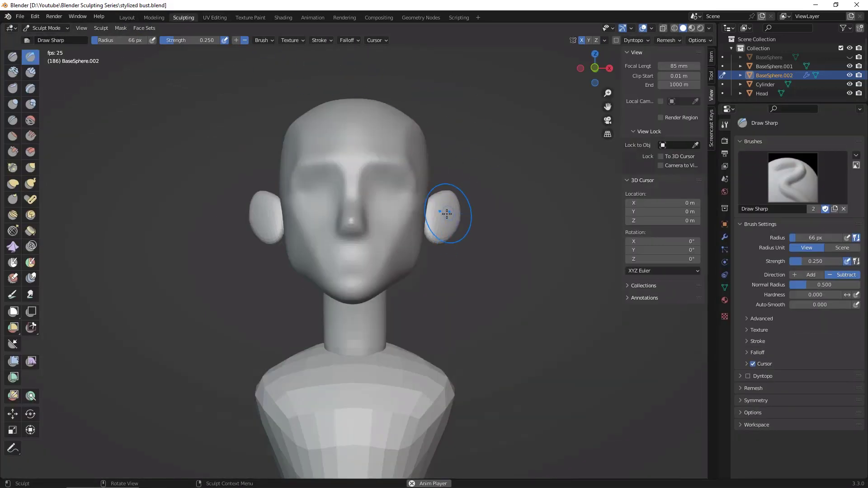
Step: Create a face set from the visible geometry of the ears
{"action": "key", "text": "alt+w"}
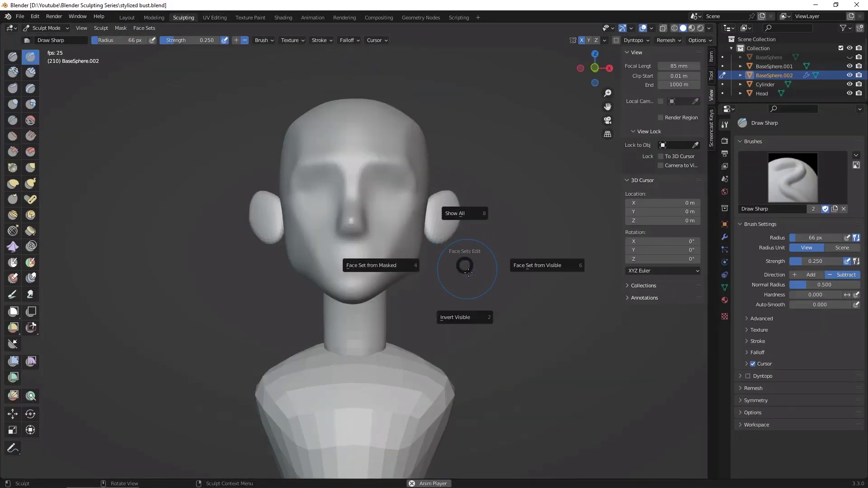
{"action": "left_click", "coordinate": [533, 317]}
{"action": "middle_click_drag", "start_coordinate": [519, 237], "coordinate": [529, 270]}
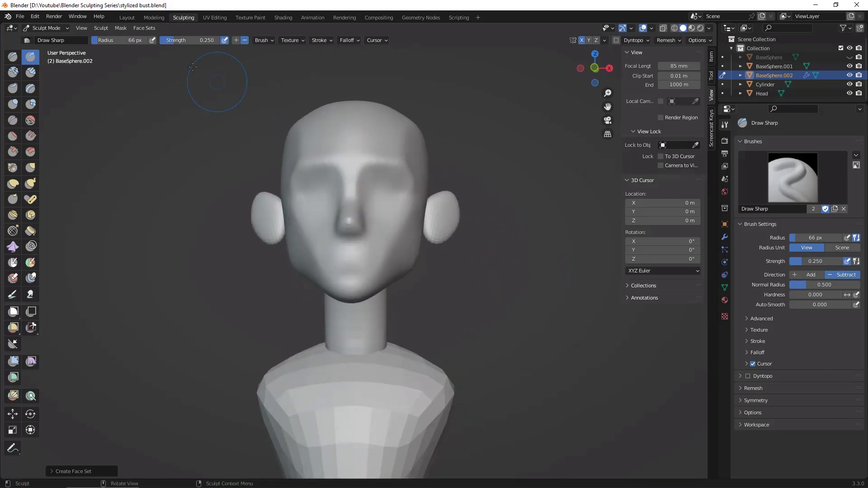
Step: Move the ears inward along X to 0.69163 m in Object Mode, closer to the head, and resume sculpting
{"action": "left_click", "coordinate": [127, 17]}
{"action": "mouse_move", "coordinate": [503, 172]}
{"action": "middle_mouse_down"}
{"action": "mouse_move", "coordinate": [537, 234]}
{"action": "mouse_move", "coordinate": [476, 170]}
{"action": "middle_mouse_up"}
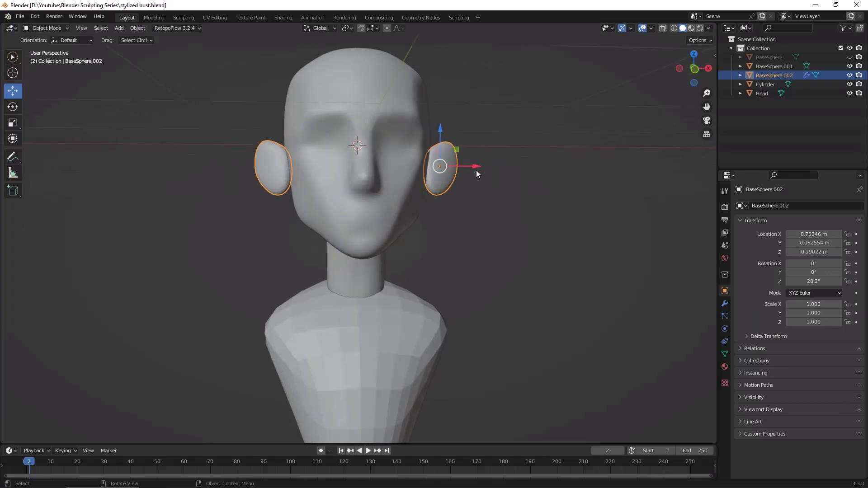
{"action": "left_click_drag", "start_coordinate": [474, 168], "coordinate": [463, 168]}
{"action": "mouse_move", "coordinate": [463, 194]}
{"action": "middle_mouse_down"}
{"action": "mouse_move", "coordinate": [461, 232]}
{"action": "mouse_move", "coordinate": [430, 229]}
{"action": "mouse_move", "coordinate": [451, 202]}
{"action": "mouse_move", "coordinate": [480, 215]}
{"action": "mouse_move", "coordinate": [460, 221]}
{"action": "mouse_move", "coordinate": [490, 209]}
{"action": "mouse_move", "coordinate": [491, 243]}
{"action": "mouse_move", "coordinate": [502, 222]}
{"action": "mouse_move", "coordinate": [531, 279]}
{"action": "middle_mouse_up"}
{"action": "left_click", "coordinate": [194, 19]}
Step: Remesh the ears with a voxel size of about 0.021 m and smooth their surface down to the lobe
{"action": "scroll", "coordinate": [526, 275], "scroll_direction": "up", "scroll_amount": 5}
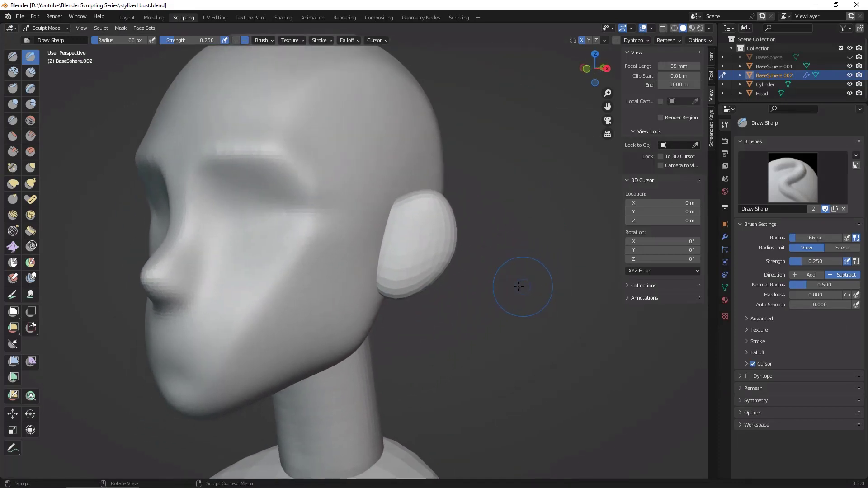
{"action": "key", "text": "r"}
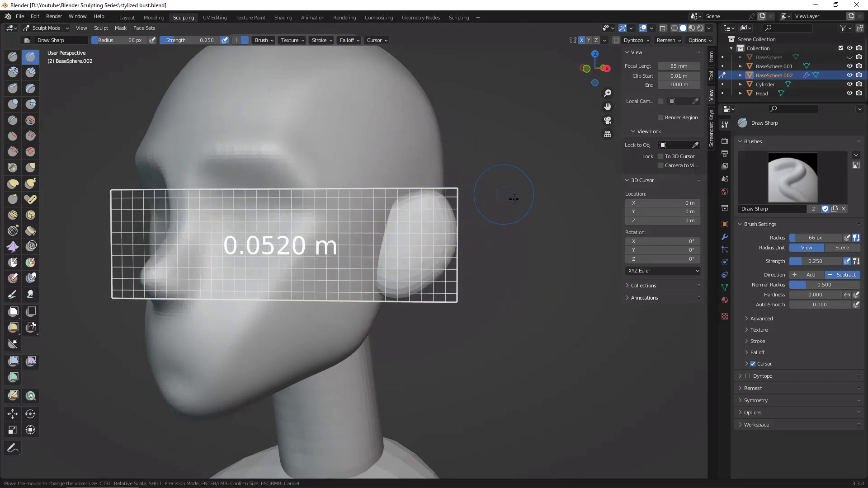
{"action": "left_click", "coordinate": [530, 232]}
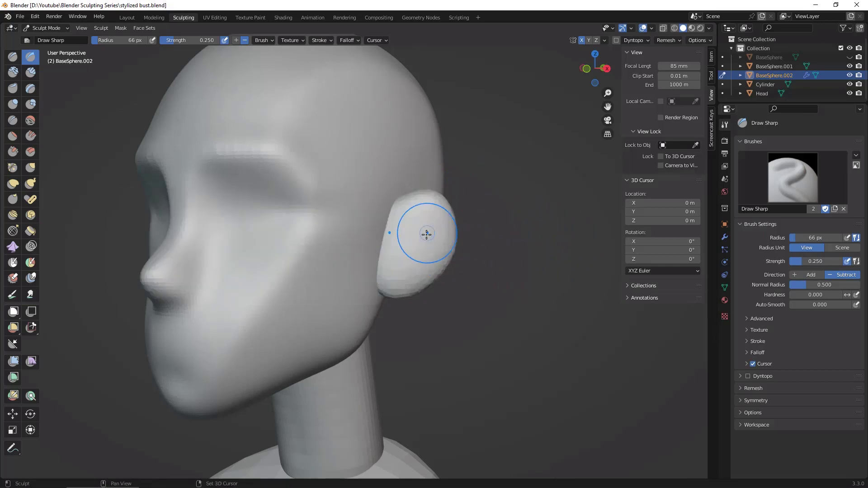
{"action": "mouse_move", "coordinate": [427, 235]}
{"action": "left_mouse_down", "text": "shift"}
{"action": "mouse_move", "coordinate": [396, 273]}
{"action": "mouse_move", "coordinate": [438, 236]}
{"action": "left_mouse_up", "text": "shift"}
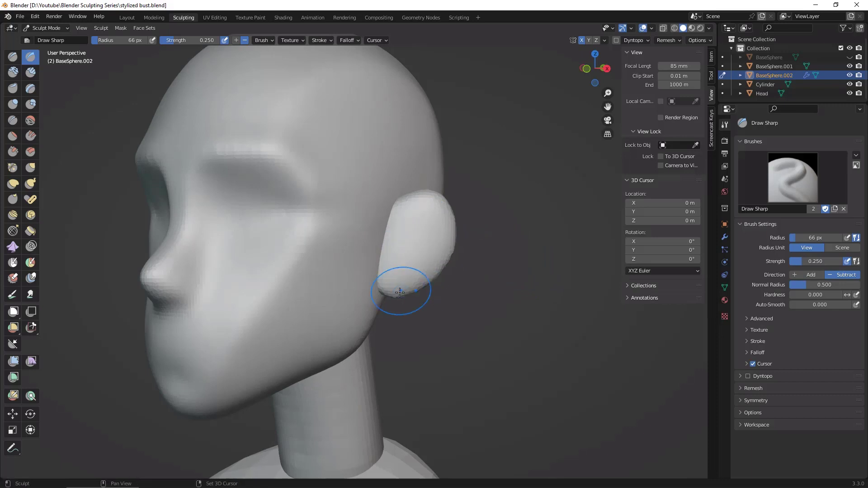
{"action": "middle_click_drag", "start_coordinate": [484, 243], "coordinate": [524, 300]}
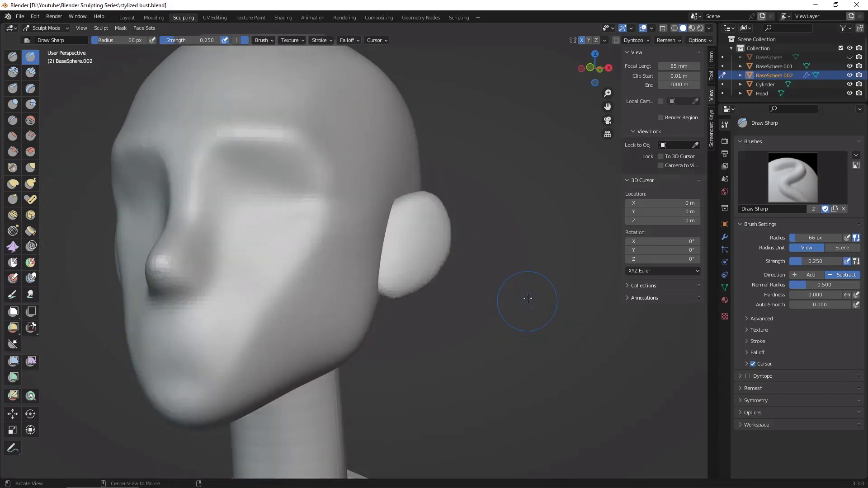
{"action": "scroll", "coordinate": [540, 274], "scroll_direction": "up", "scroll_amount": 6}
{"action": "scroll", "coordinate": [540, 275], "scroll_direction": "down", "scroll_amount": 5}
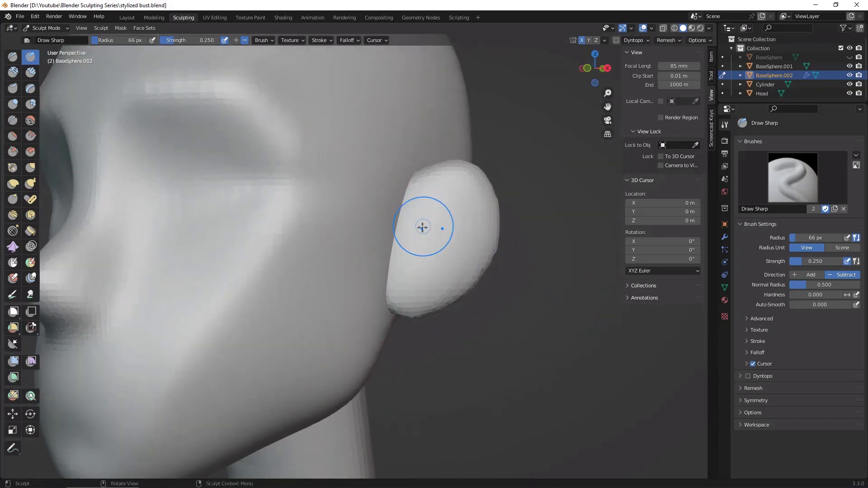
Step: Hollow out the inner ears with the Clay Strips brush at 66 px radius, leaving a raised outer rim
{"action": "left_click", "coordinate": [31, 72]}
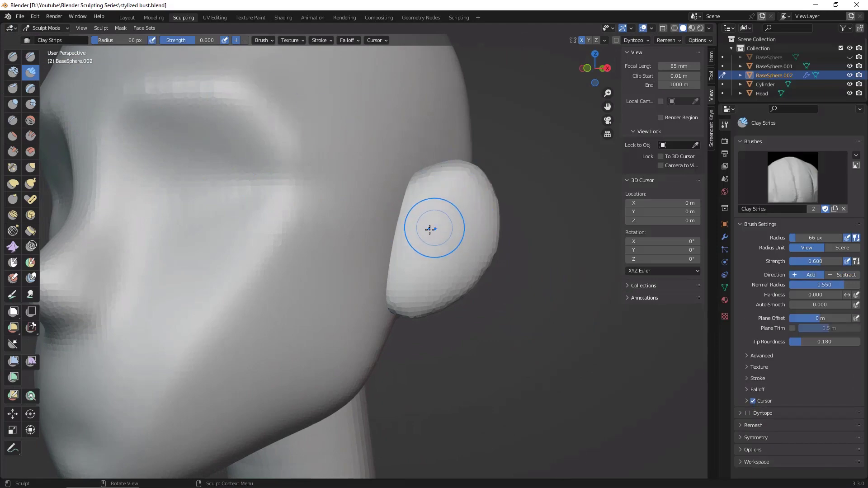
{"action": "left_click_drag", "start_coordinate": [430, 213], "coordinate": [460, 254]}
{"action": "mouse_move", "coordinate": [459, 254]}
{"action": "middle_mouse_down"}
{"action": "mouse_move", "coordinate": [396, 325]}
{"action": "mouse_move", "coordinate": [508, 291]}
{"action": "mouse_move", "coordinate": [497, 330]}
{"action": "middle_mouse_up"}
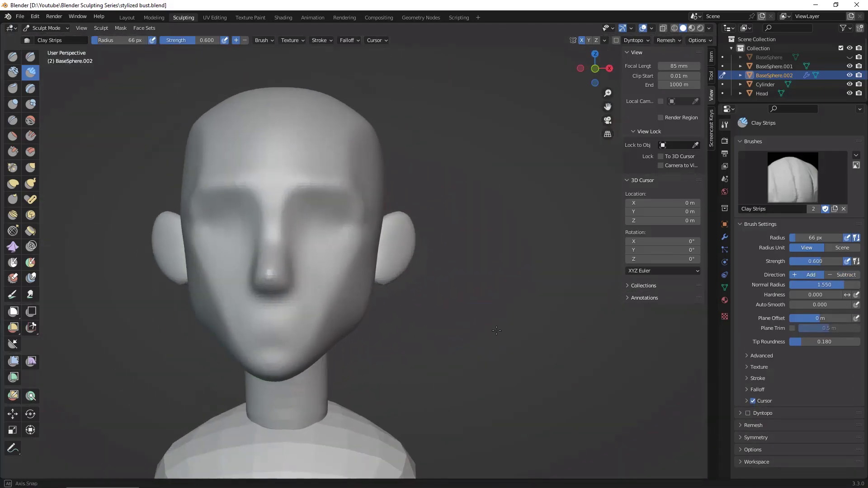
{"action": "mouse_move", "coordinate": [394, 246]}
{"action": "middle_mouse_down", "text": "shift"}
{"action": "mouse_move", "coordinate": [465, 276]}
{"action": "mouse_move", "coordinate": [450, 284]}
{"action": "middle_mouse_up", "text": "shift"}
{"action": "mouse_move", "coordinate": [476, 241]}
{"action": "left_mouse_down"}
{"action": "mouse_move", "coordinate": [469, 249]}
{"action": "mouse_move", "coordinate": [473, 237]}
{"action": "mouse_move", "coordinate": [481, 254]}
{"action": "left_mouse_up"}
{"action": "scroll", "coordinate": [513, 243], "scroll_direction": "up", "scroll_amount": 2}
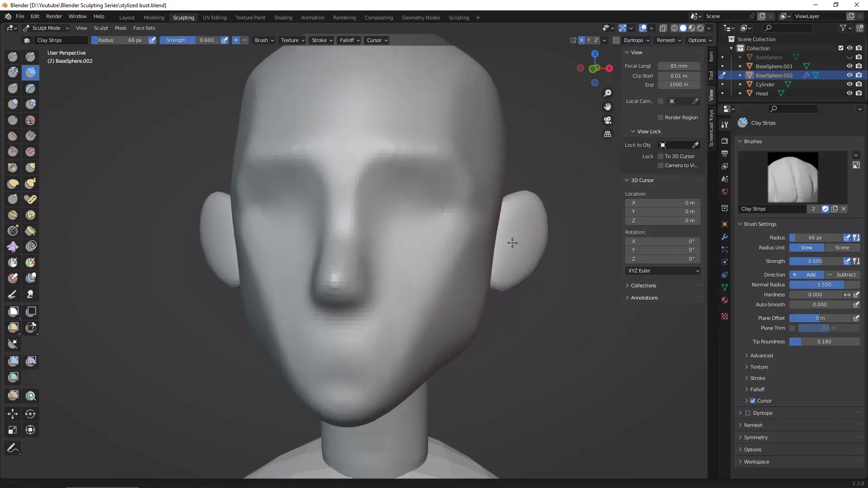
{"action": "mouse_move", "coordinate": [513, 243]}
{"action": "middle_mouse_down"}
{"action": "mouse_move", "coordinate": [519, 265]}
{"action": "mouse_move", "coordinate": [523, 251]}
{"action": "middle_mouse_up"}
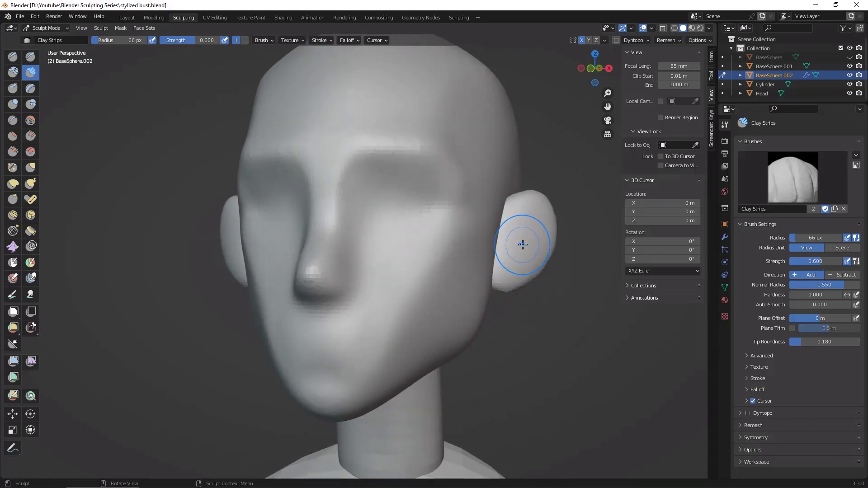
{"action": "left_click_drag", "start_coordinate": [523, 232], "coordinate": [525, 228]}
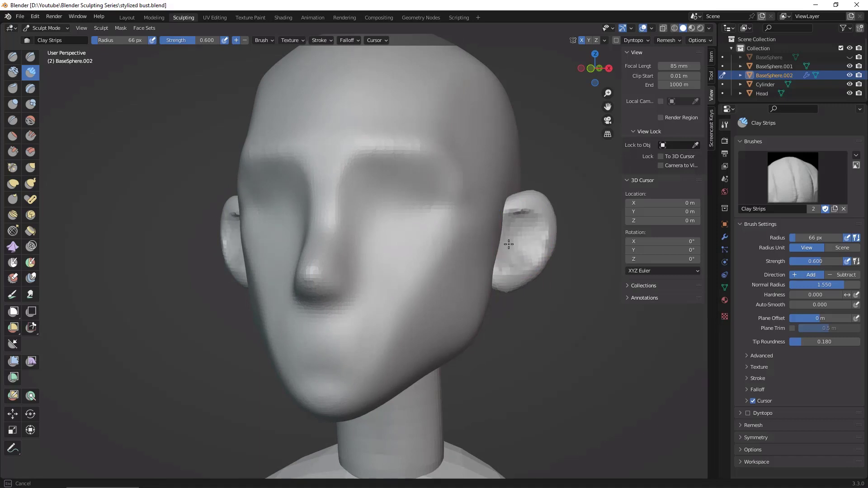
Step: Reduce the Clay Strips radius to 39 px and deepen the ear hollow beneath the upper rim
{"action": "mouse_move", "coordinate": [564, 304]}
{"action": "middle_mouse_down"}
{"action": "mouse_move", "coordinate": [528, 304]}
{"action": "mouse_move", "coordinate": [558, 311]}
{"action": "middle_mouse_up"}
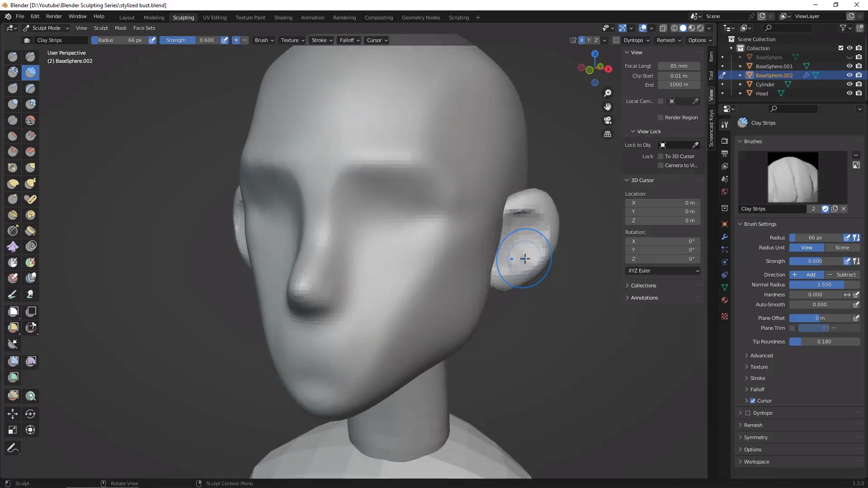
{"action": "key", "text": "f"}
{"action": "left_click", "coordinate": [512, 261]}
{"action": "left_click_drag", "start_coordinate": [514, 225], "coordinate": [534, 241]}
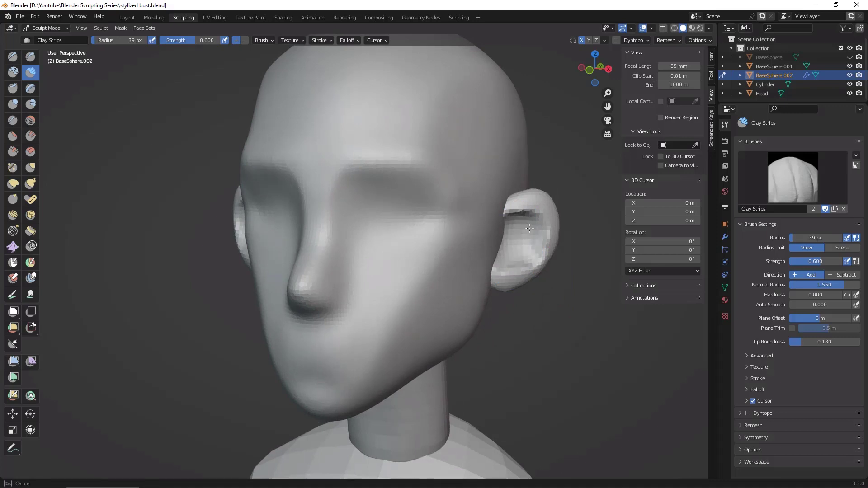
{"action": "middle_click_drag", "start_coordinate": [499, 259], "coordinate": [565, 340]}
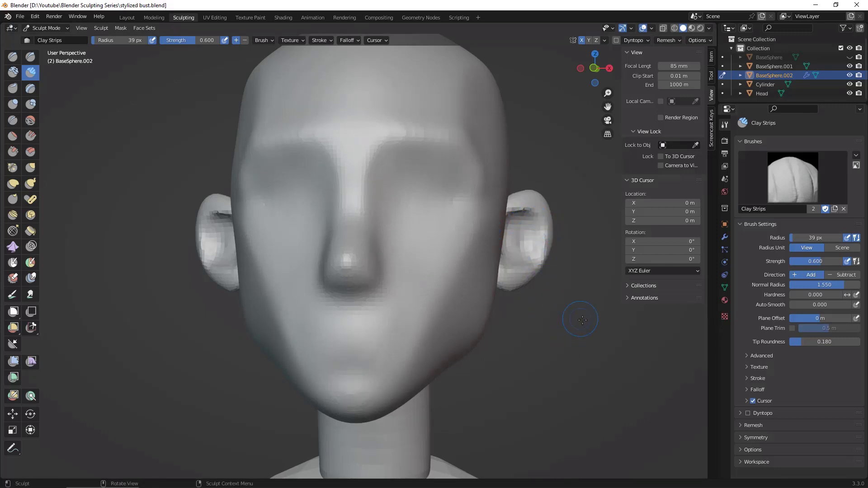
{"action": "middle_click_drag", "start_coordinate": [536, 247], "coordinate": [506, 248]}
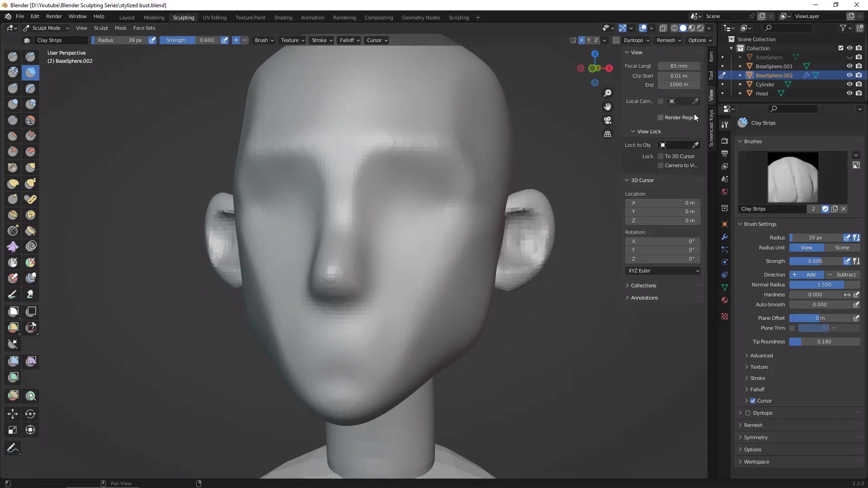
Step: Set the ears' origin to the 3D cursor in Object Mode and resume sculpting in the front orthographic view
{"action": "left_click", "coordinate": [131, 18]}
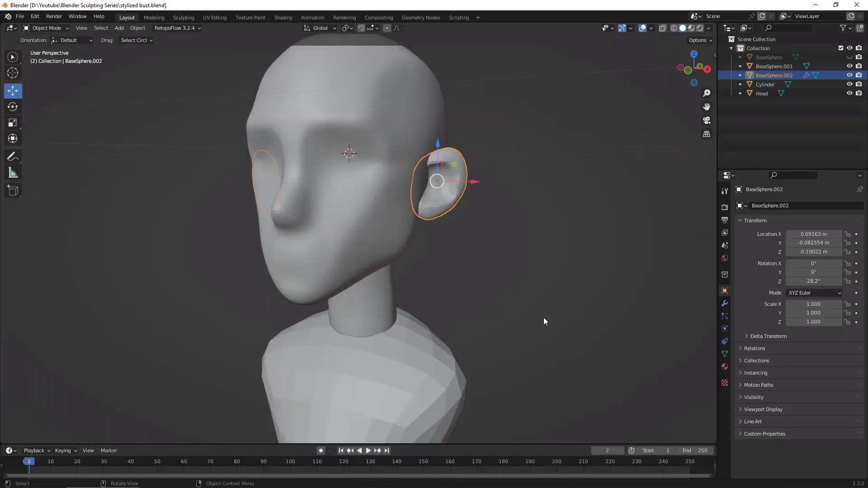
{"action": "middle_click_drag", "start_coordinate": [544, 317], "coordinate": [577, 310]}
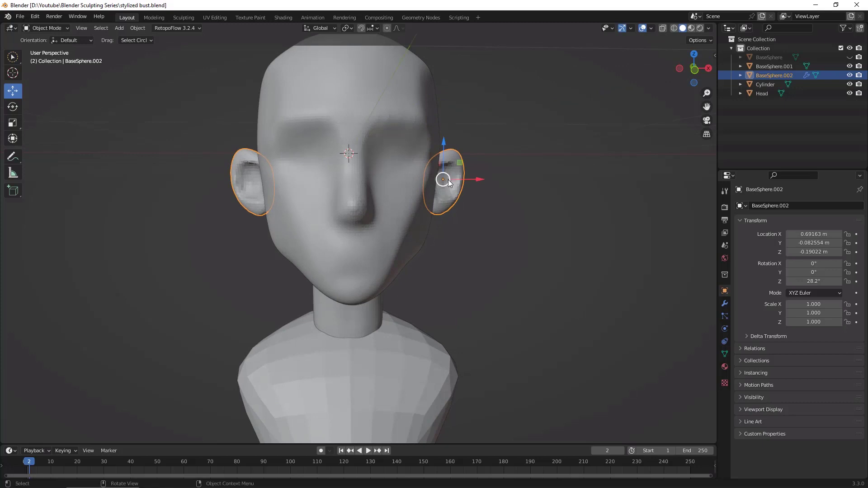
{"action": "middle_click_drag", "start_coordinate": [448, 180], "coordinate": [446, 187]}
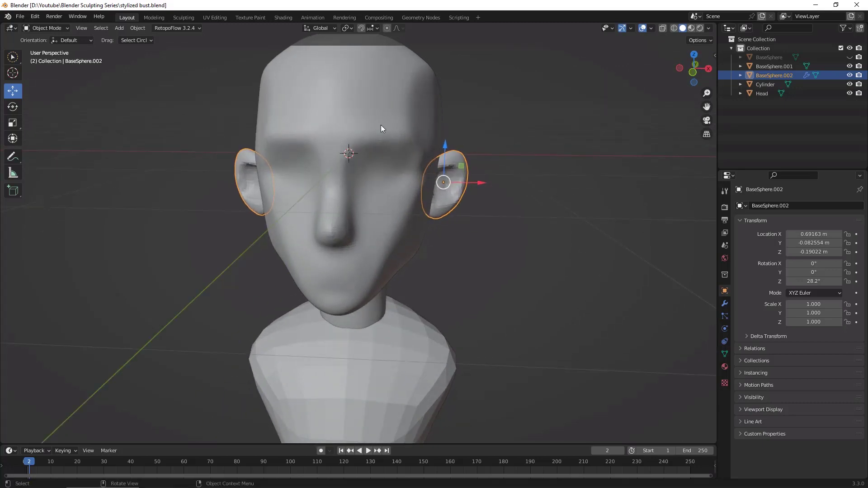
{"action": "left_click", "coordinate": [138, 28]}
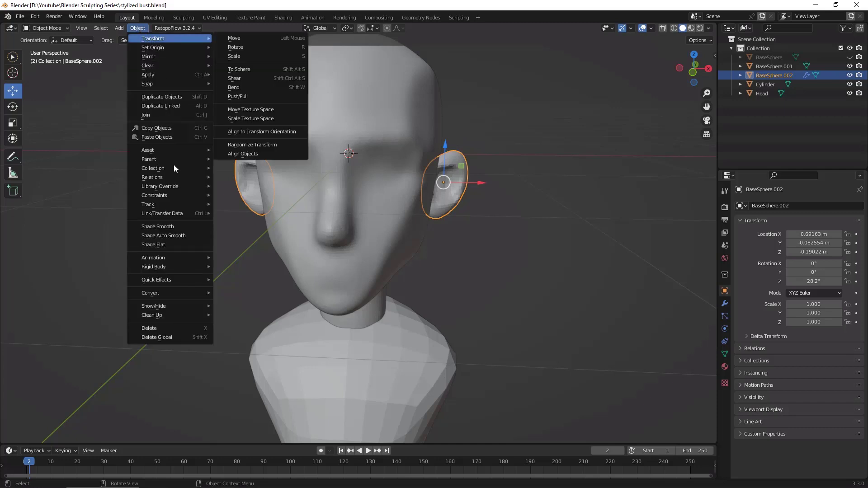
{"action": "mouse_move", "coordinate": [184, 45]}
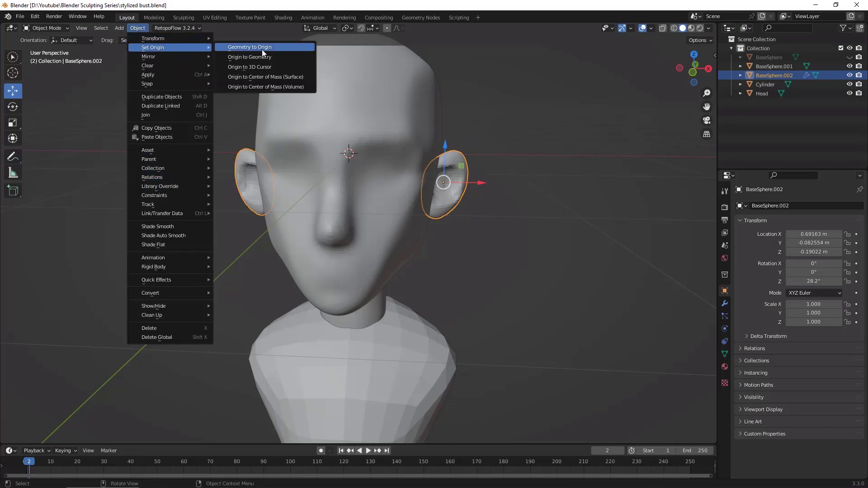
{"action": "left_click", "coordinate": [284, 66]}
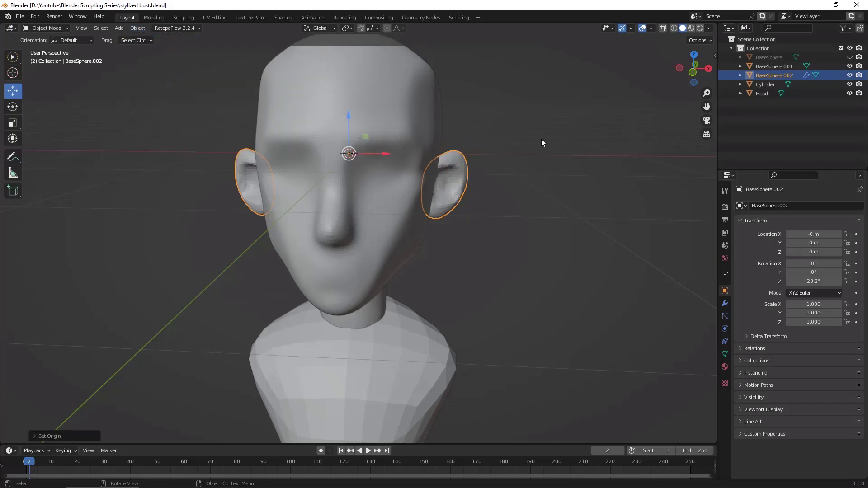
{"action": "middle_click_drag", "start_coordinate": [557, 284], "coordinate": [480, 157]}
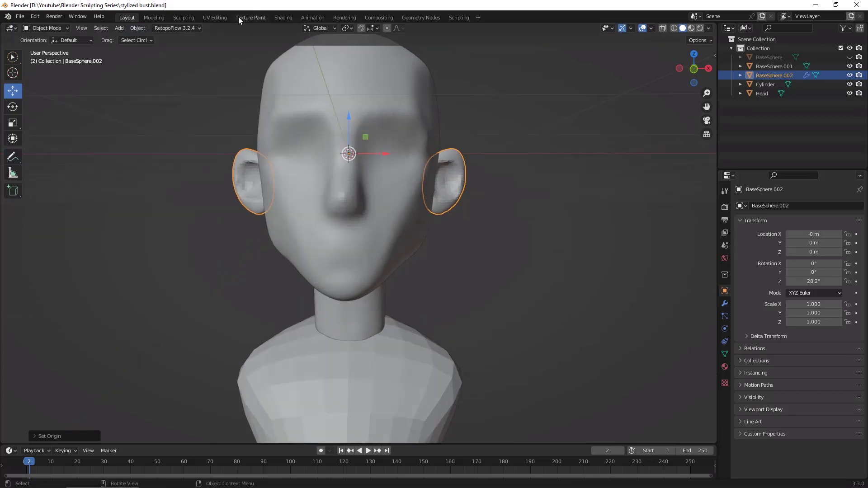
{"action": "left_click", "coordinate": [183, 18]}
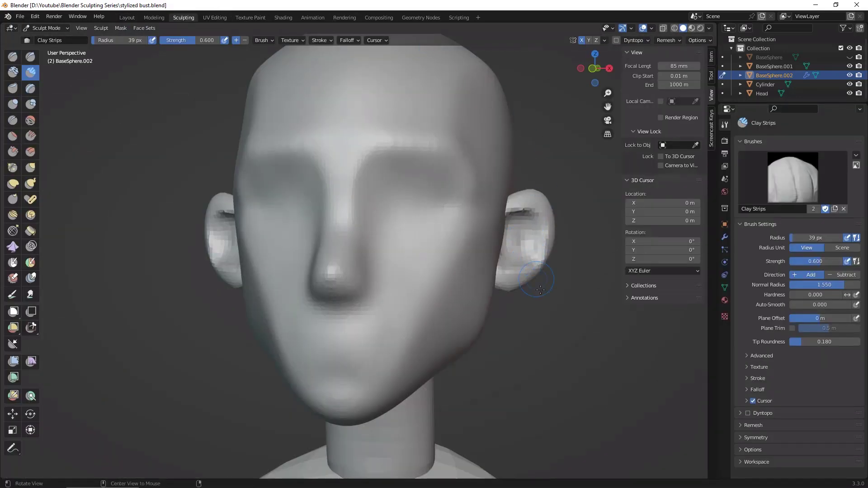
{"action": "mouse_move", "coordinate": [526, 245]}
{"action": "middle_mouse_down"}
{"action": "mouse_move", "coordinate": [539, 249]}
{"action": "mouse_move", "coordinate": [515, 248]}
{"action": "middle_mouse_up"}
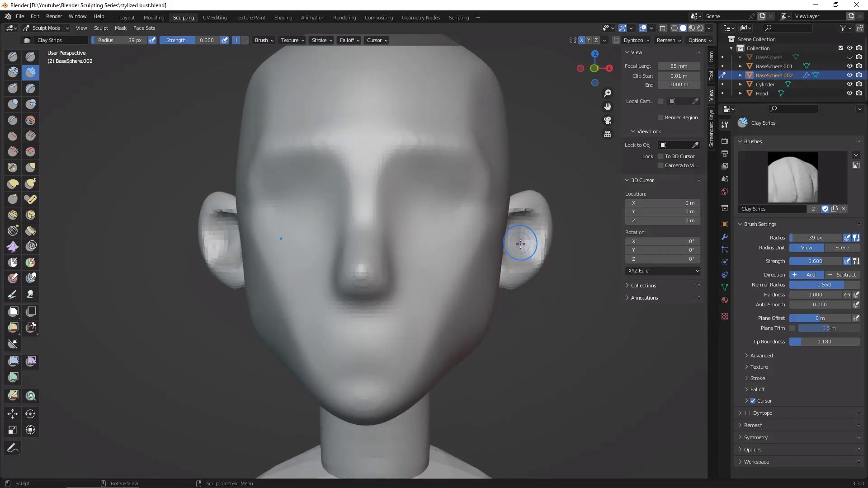
{"action": "left_click", "coordinate": [595, 69]}
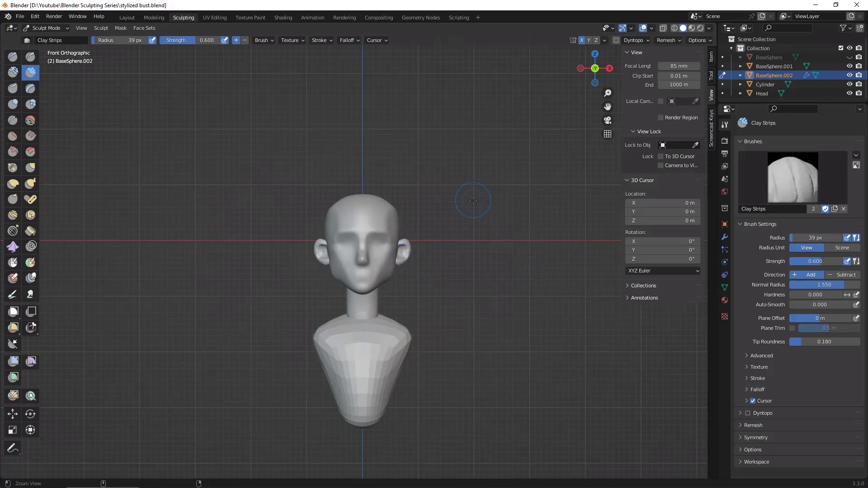
{"action": "scroll", "coordinate": [471, 194], "scroll_direction": "up", "scroll_amount": 4}
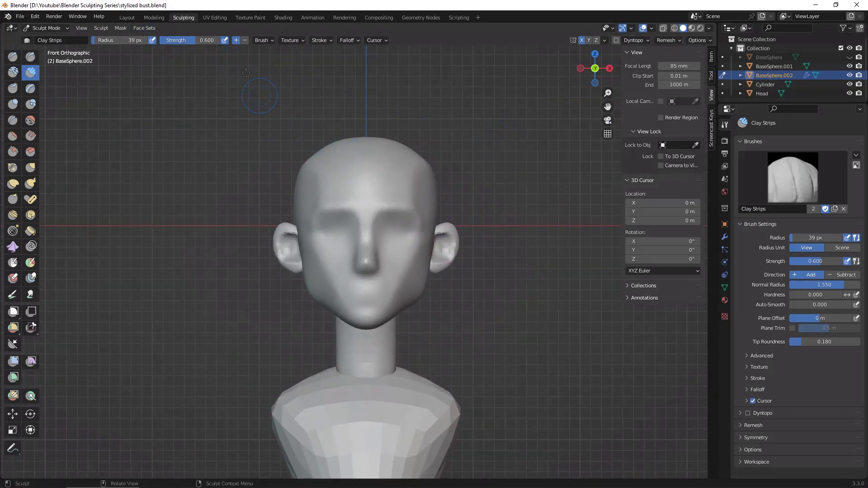
Step: Try moving the ears' geometry to their origin in Object Mode, and undo it
{"action": "left_click", "coordinate": [127, 18]}
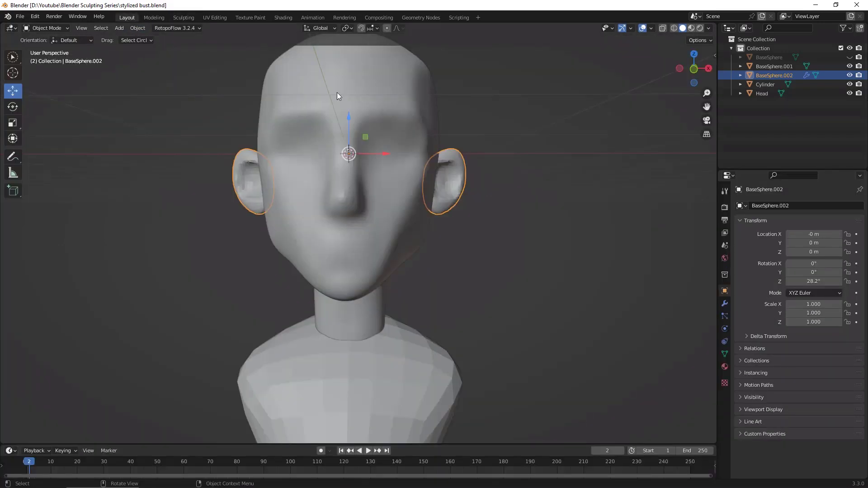
{"action": "left_click", "coordinate": [140, 28]}
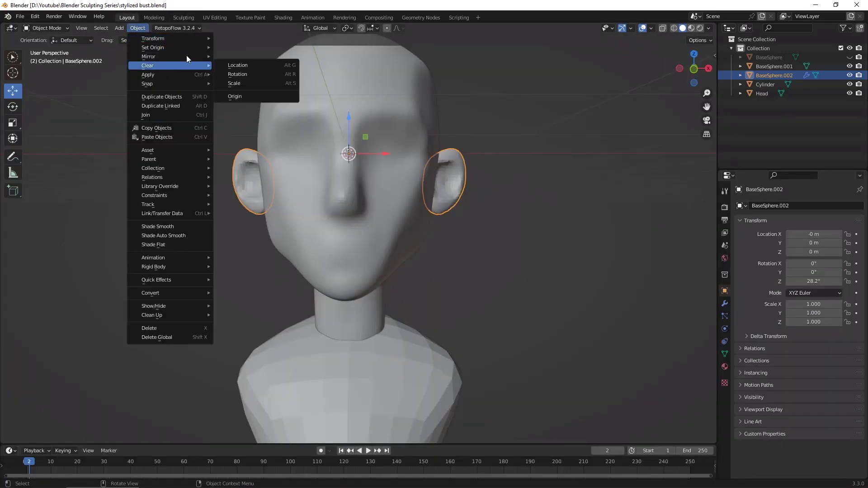
{"action": "mouse_move", "coordinate": [191, 47]}
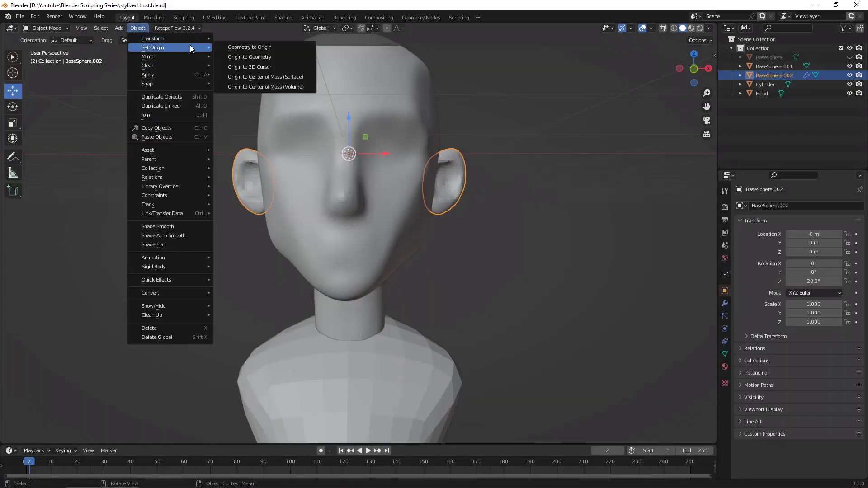
{"action": "left_click", "coordinate": [282, 48]}
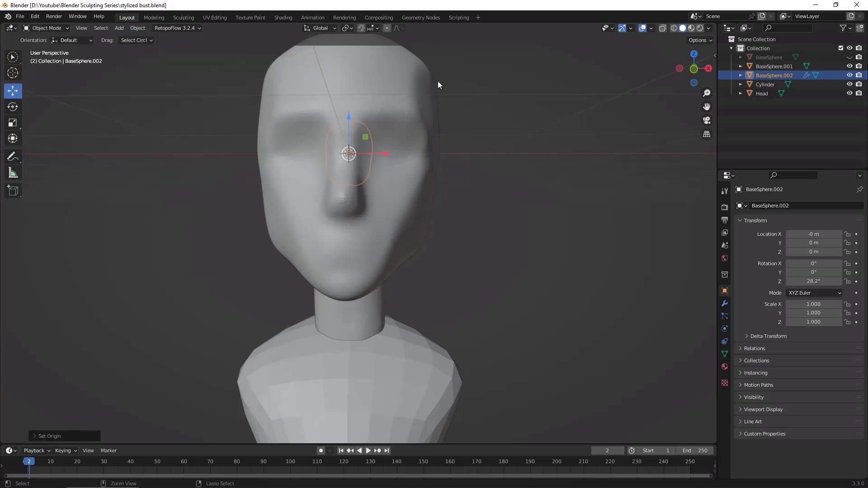
{"action": "key", "text": "ctrl+z"}
Step: Try setting the ears' origin to the surface center of mass and to the geometry
{"action": "left_click", "coordinate": [138, 28]}
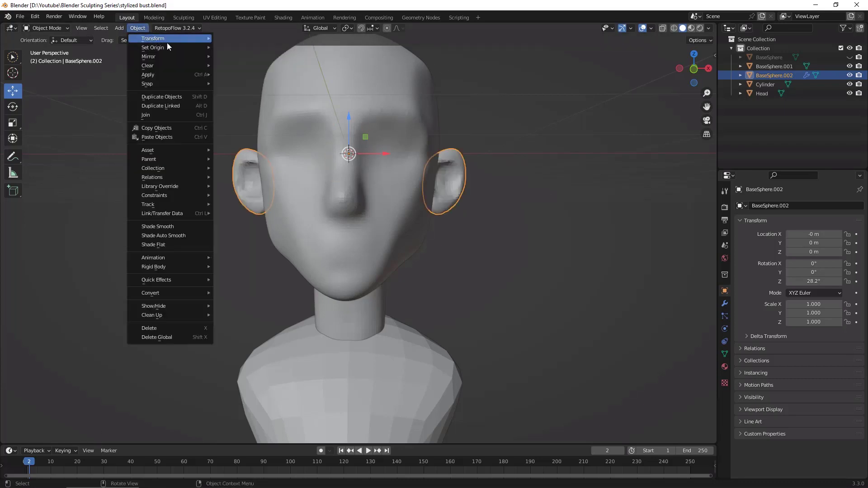
{"action": "mouse_move", "coordinate": [214, 51]}
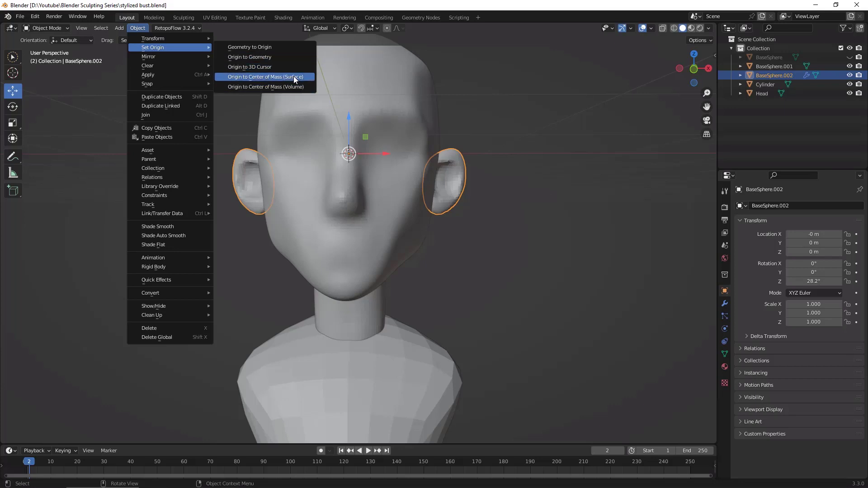
{"action": "left_click", "coordinate": [295, 76]}
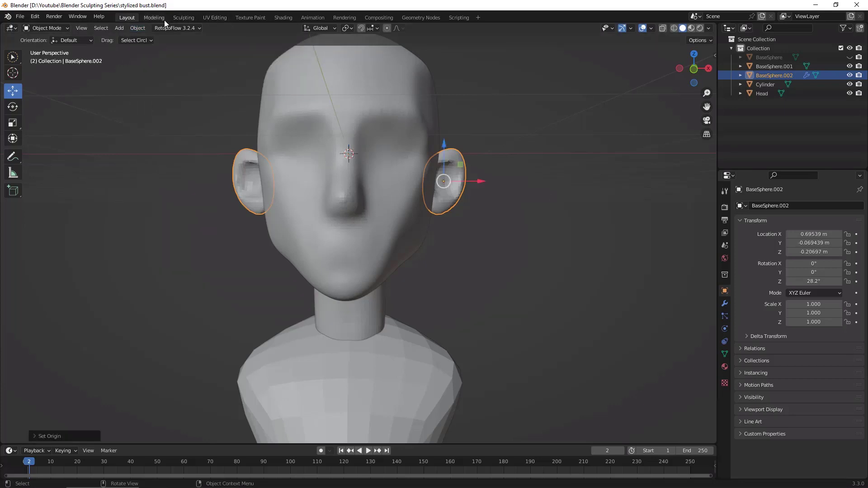
{"action": "left_click", "coordinate": [137, 28]}
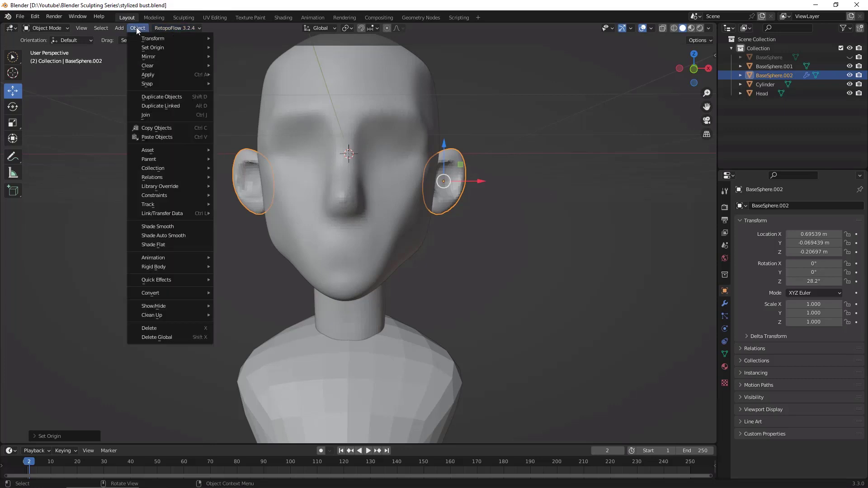
{"action": "mouse_move", "coordinate": [176, 46]}
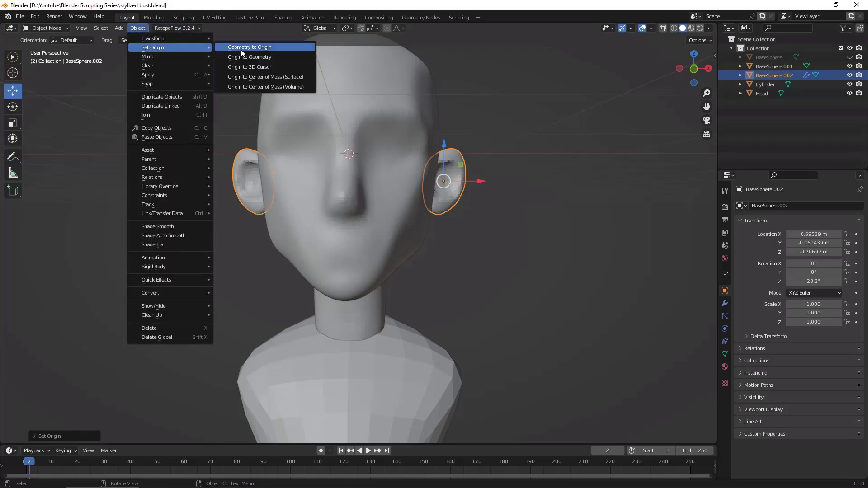
{"action": "left_click", "coordinate": [284, 58]}
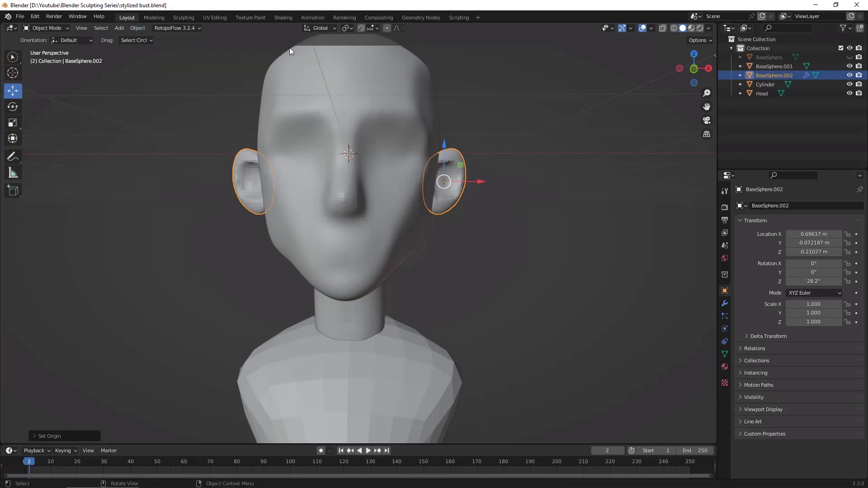
Step: Set the origin of the ears to the 3D cursor at the world center
{"action": "left_click", "coordinate": [141, 29]}
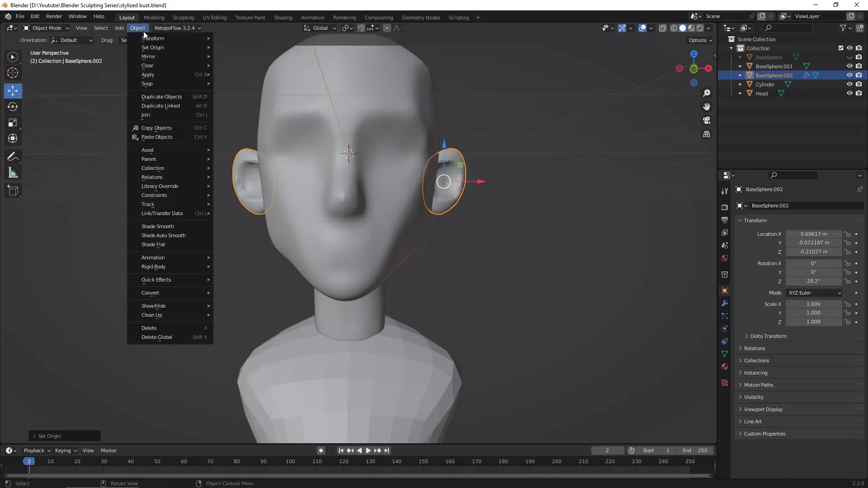
{"action": "mouse_move", "coordinate": [173, 47]}
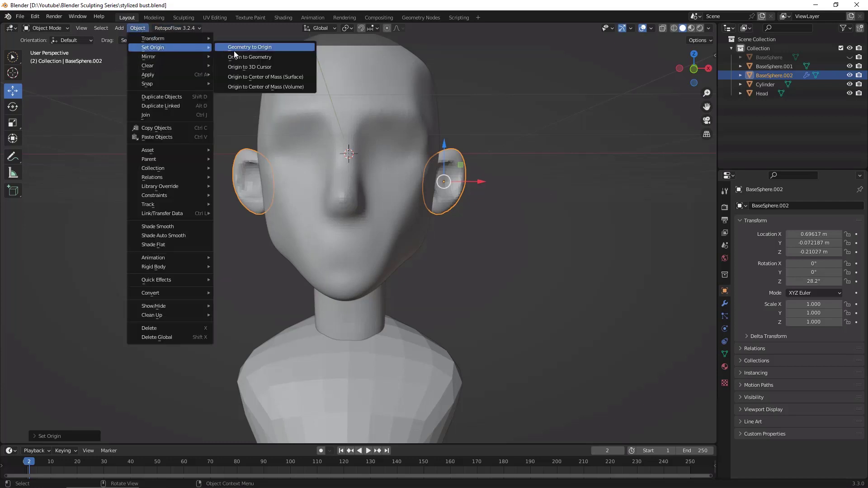
{"action": "left_click", "coordinate": [273, 67]}
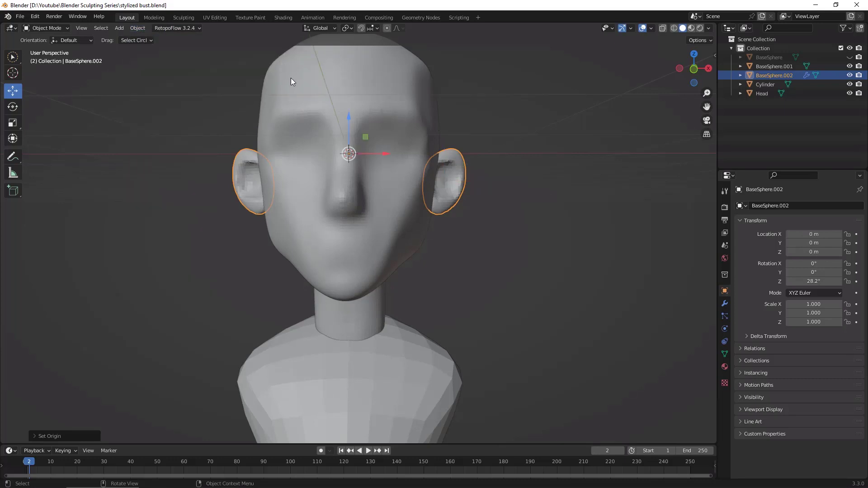
Step: Apply all transforms to the ears and return to sculpting them
{"action": "middle_click_drag", "start_coordinate": [584, 296], "coordinate": [580, 326]}
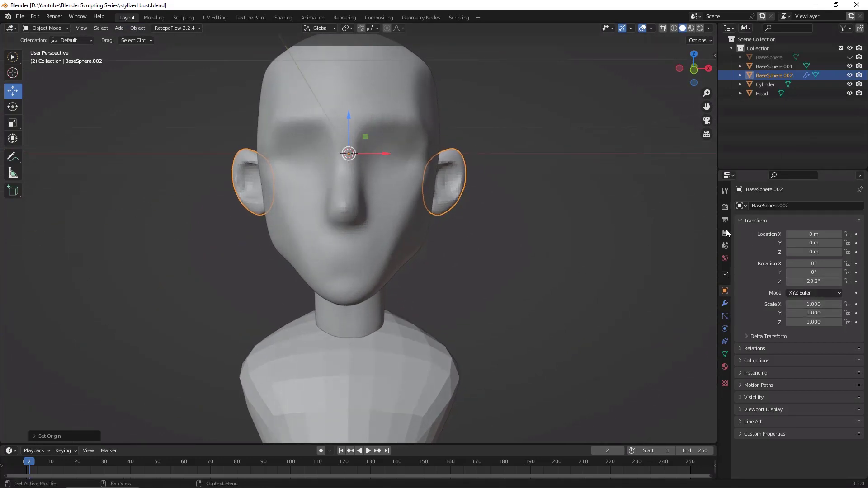
{"action": "key", "text": "ctrl+a"}
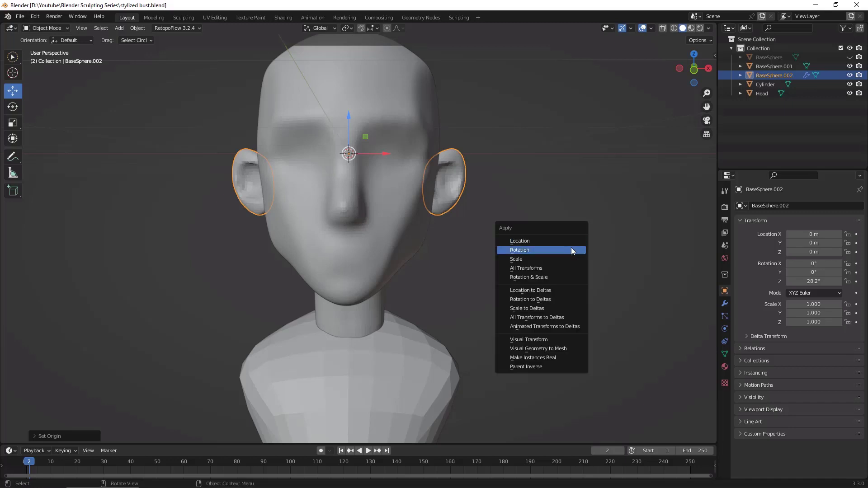
{"action": "left_click", "coordinate": [566, 268]}
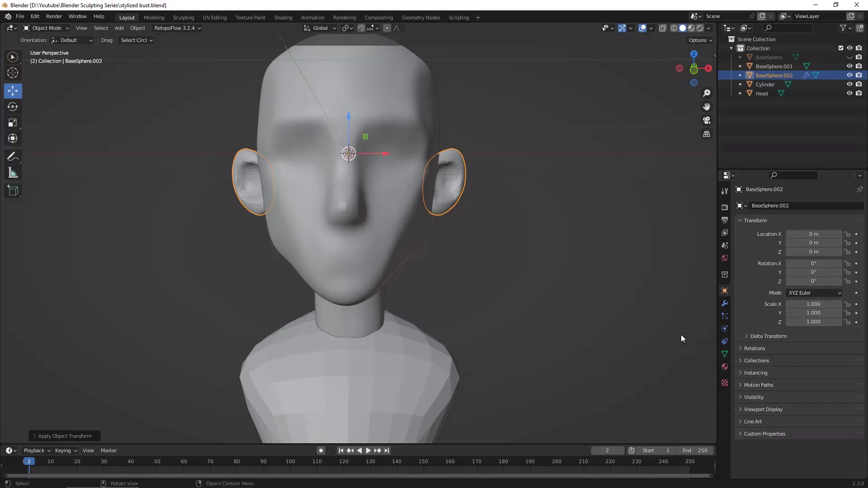
{"action": "middle_click_drag", "start_coordinate": [681, 337], "coordinate": [588, 299]}
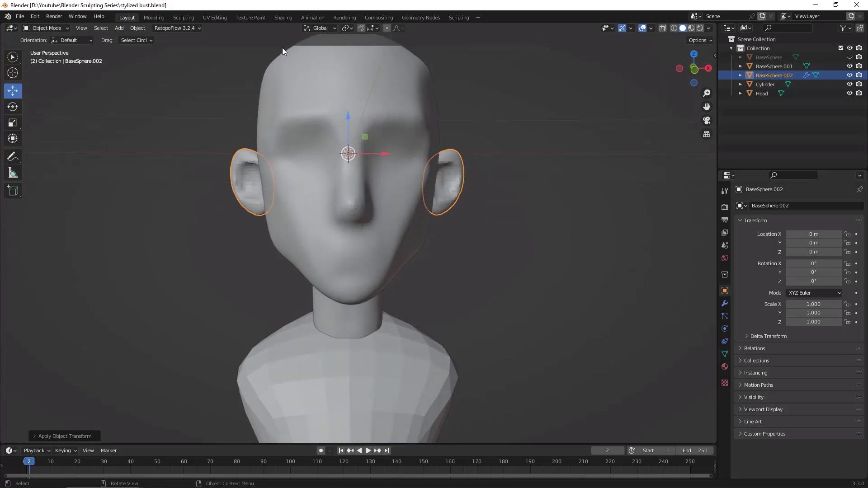
{"action": "left_click", "coordinate": [183, 18]}
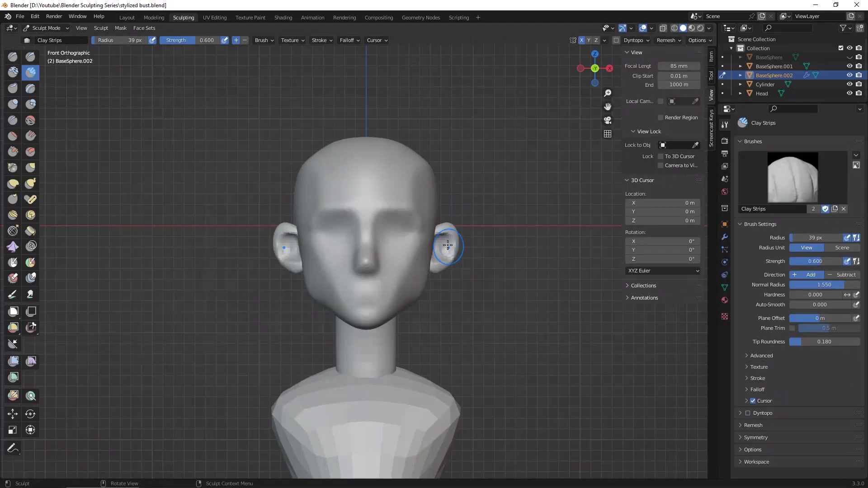
Step: Isolate the ears in local view for sculpting and hide the viewport's sidebar
{"action": "left_click_drag", "start_coordinate": [444, 247], "coordinate": [431, 258]}
{"action": "mouse_move", "coordinate": [468, 240]}
{"action": "middle_mouse_down"}
{"action": "mouse_move", "coordinate": [529, 331]}
{"action": "mouse_move", "coordinate": [595, 285]}
{"action": "mouse_move", "coordinate": [552, 336]}
{"action": "middle_mouse_up"}
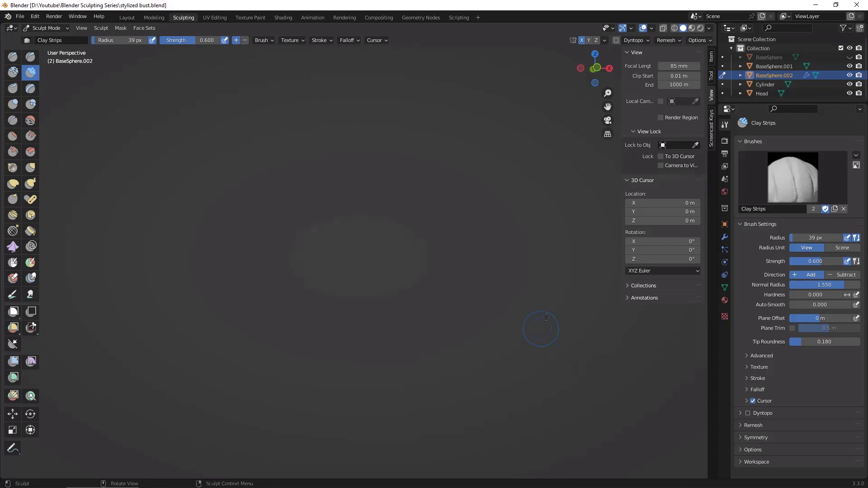
{"action": "middle_click_drag", "start_coordinate": [461, 282], "coordinate": [516, 237]}
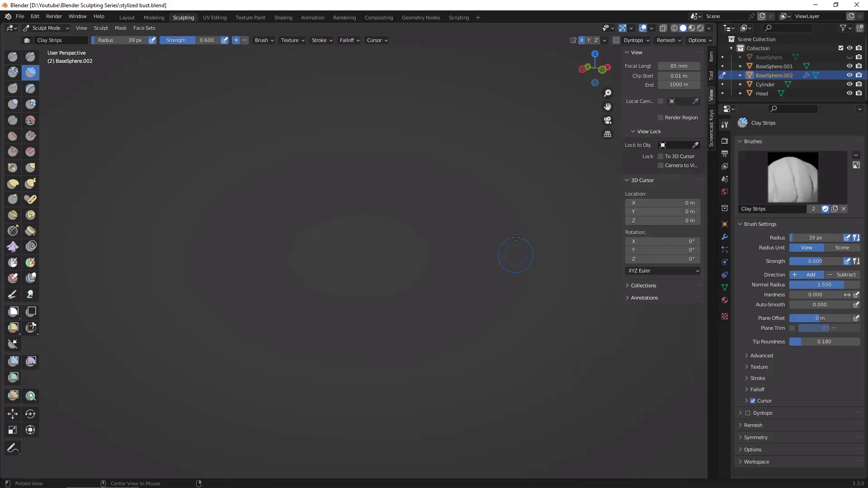
{"action": "left_click", "coordinate": [134, 20]}
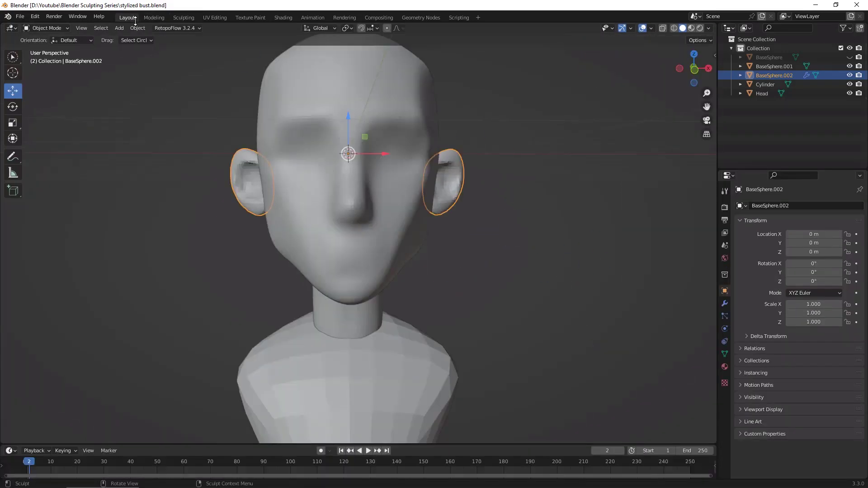
{"action": "left_click", "coordinate": [189, 20]}
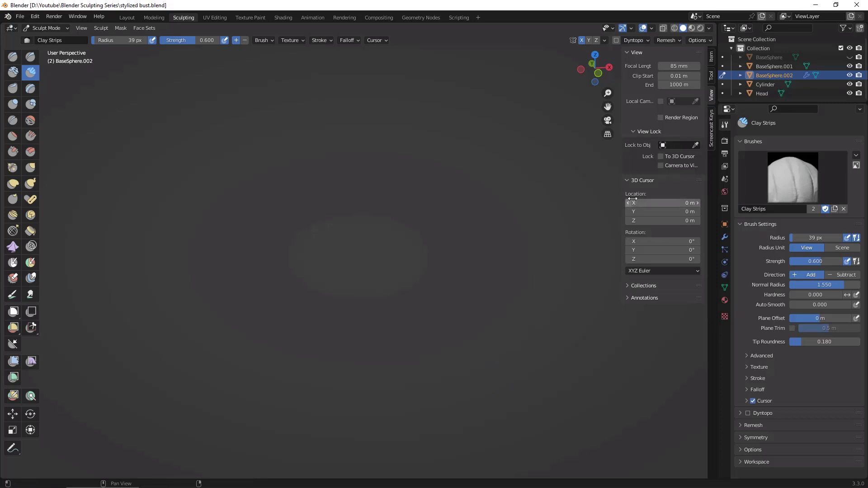
{"action": "key", "text": "n"}
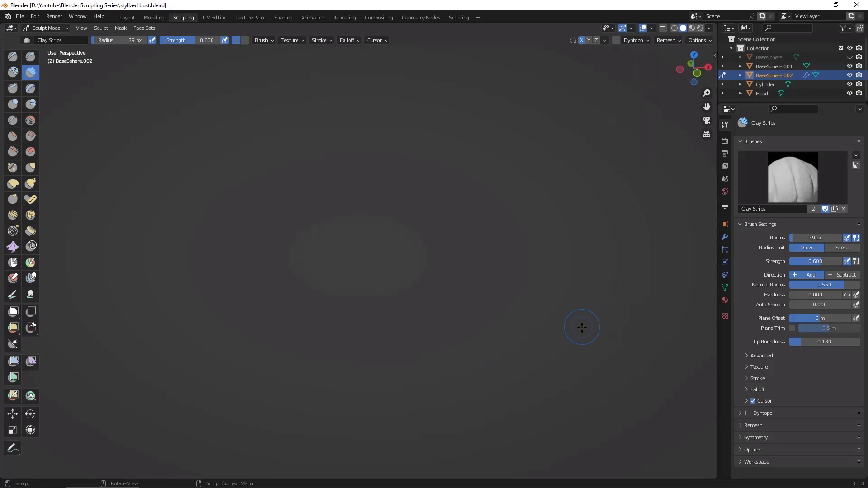
{"action": "key", "text": "KP_Divide"}
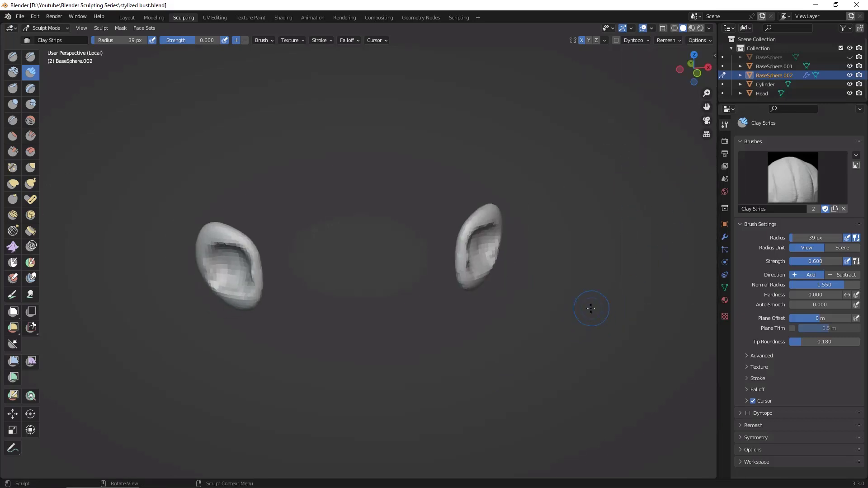
Step: Build up the lower front edge of the inner ear with the Clay Strips brush
{"action": "mouse_move", "coordinate": [591, 309]}
{"action": "middle_mouse_down"}
{"action": "mouse_move", "coordinate": [525, 391]}
{"action": "mouse_move", "coordinate": [610, 356]}
{"action": "mouse_move", "coordinate": [587, 354]}
{"action": "mouse_move", "coordinate": [596, 240]}
{"action": "middle_mouse_up"}
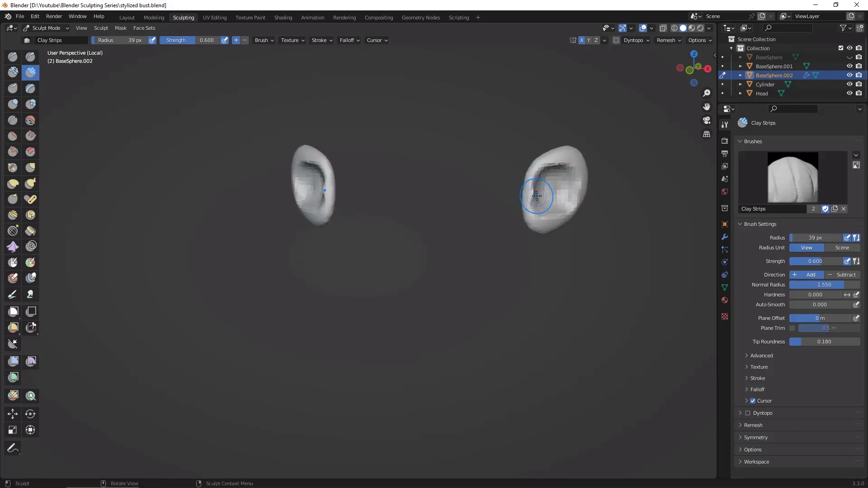
{"action": "mouse_move", "coordinate": [538, 197]}
{"action": "left_mouse_down", "text": "ctrl"}
{"action": "mouse_move", "coordinate": [536, 190]}
{"action": "mouse_move", "coordinate": [543, 199]}
{"action": "mouse_move", "coordinate": [535, 203]}
{"action": "left_mouse_up", "text": "ctrl"}
{"action": "left_click", "coordinate": [331, 42]}
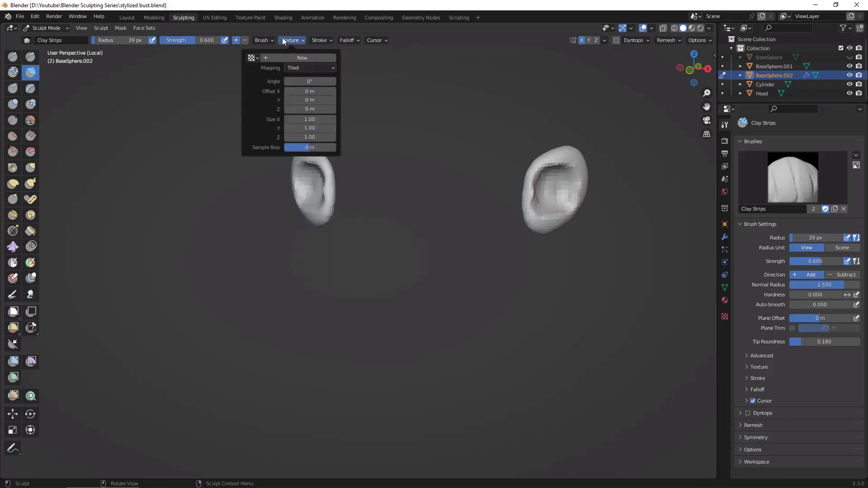
{"action": "mouse_move", "coordinate": [271, 40]}
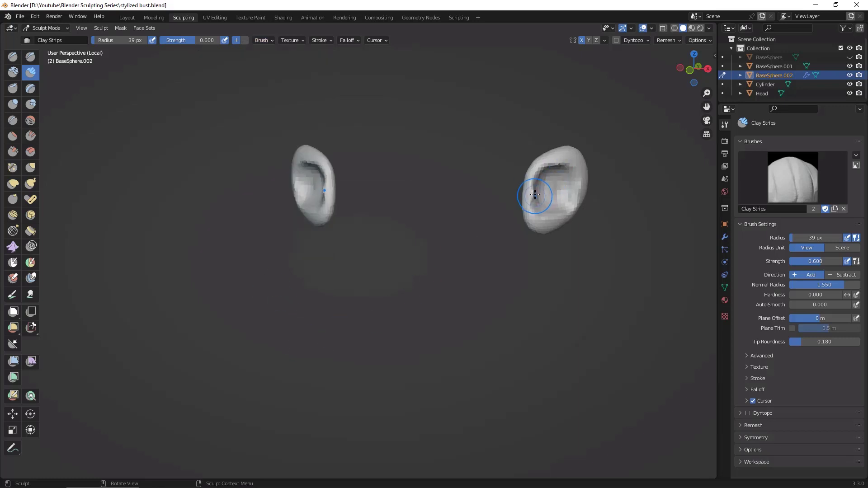
{"action": "left_click_drag", "start_coordinate": [539, 194], "coordinate": [537, 195]}
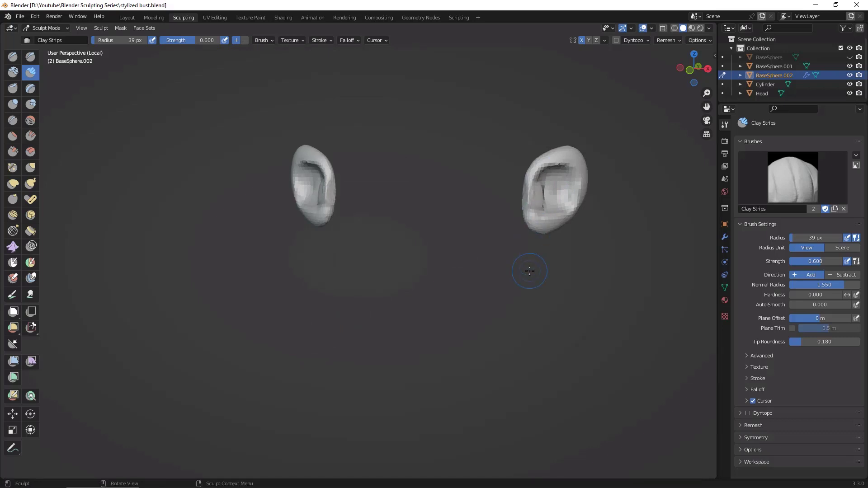
Step: Reduce the Clay Strips radius to 25 px and build up the tragus and inner bowl of the ear
{"action": "mouse_move", "coordinate": [537, 272]}
{"action": "middle_mouse_down"}
{"action": "mouse_move", "coordinate": [669, 261]}
{"action": "mouse_move", "coordinate": [601, 226]}
{"action": "mouse_move", "coordinate": [535, 208]}
{"action": "middle_mouse_up"}
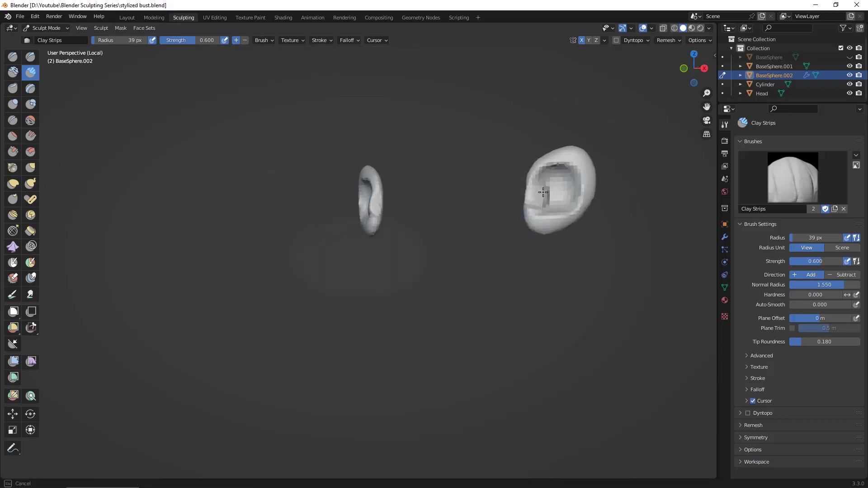
{"action": "key", "text": "f"}
{"action": "left_click", "coordinate": [544, 190]}
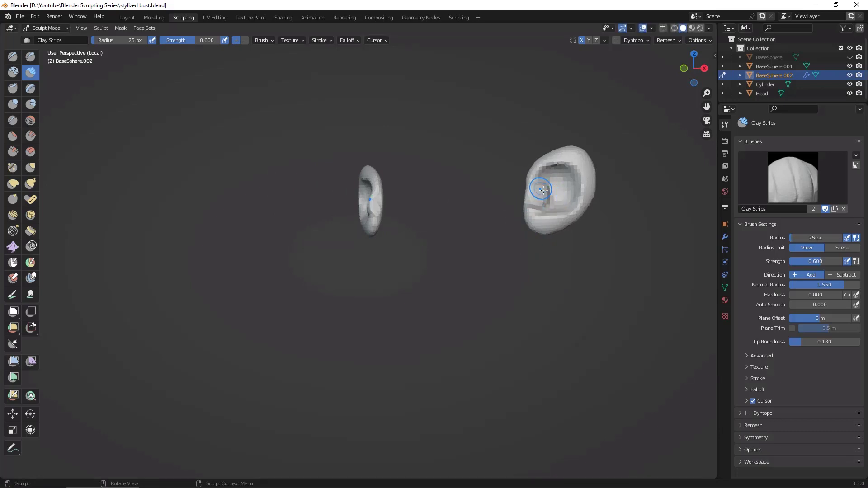
{"action": "left_click_drag", "start_coordinate": [544, 192], "coordinate": [542, 196]}
{"action": "middle_click_drag", "start_coordinate": [541, 196], "coordinate": [548, 205]}
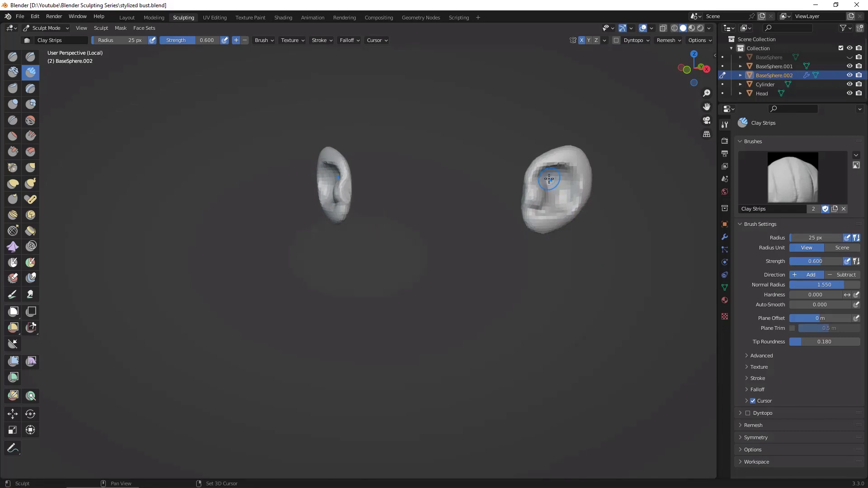
{"action": "left_click_drag", "start_coordinate": [549, 179], "coordinate": [570, 202]}
Step: Undo the first remesh of the ears and set a voxel size of about 0.0195 m
{"action": "key", "text": "ctrl+r"}
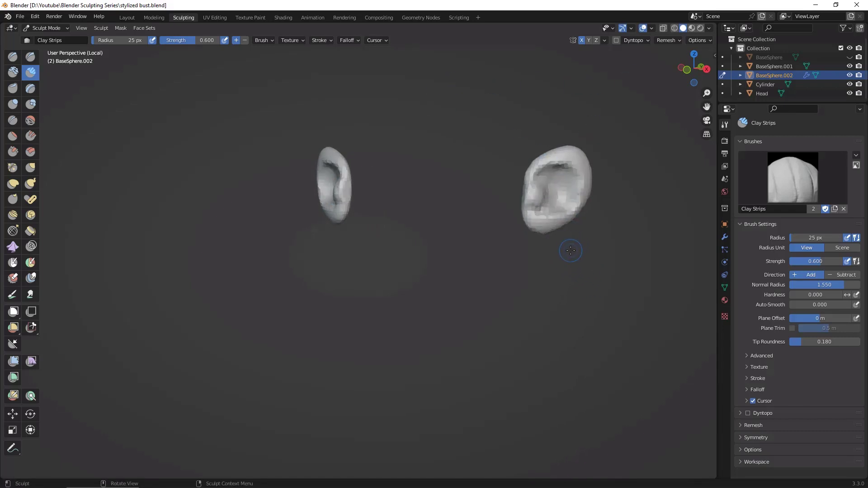
{"action": "key", "text": "ctrl+z"}
{"action": "key", "text": "shift+r"}
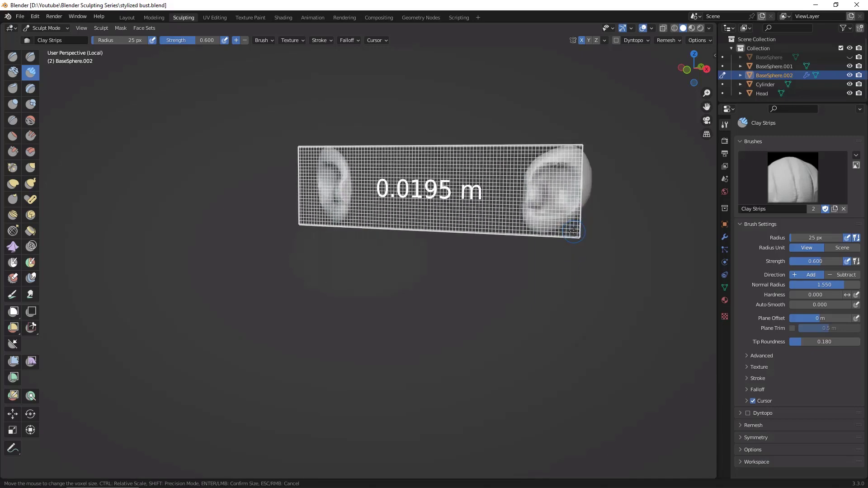
{"action": "left_click", "coordinate": [573, 231]}
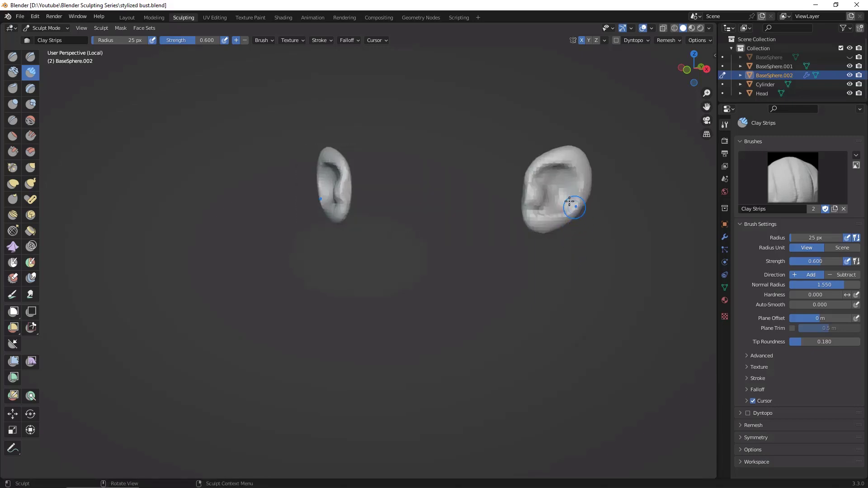
Step: Smooth the ear's inner bowl and tragus, readjusting the voxel size and remeshing the ears
{"action": "mouse_move", "coordinate": [545, 174]}
{"action": "left_mouse_down", "text": "ctrl"}
{"action": "mouse_move", "coordinate": [562, 169]}
{"action": "mouse_move", "coordinate": [552, 209]}
{"action": "mouse_move", "coordinate": [591, 245]}
{"action": "left_mouse_up", "text": "ctrl"}
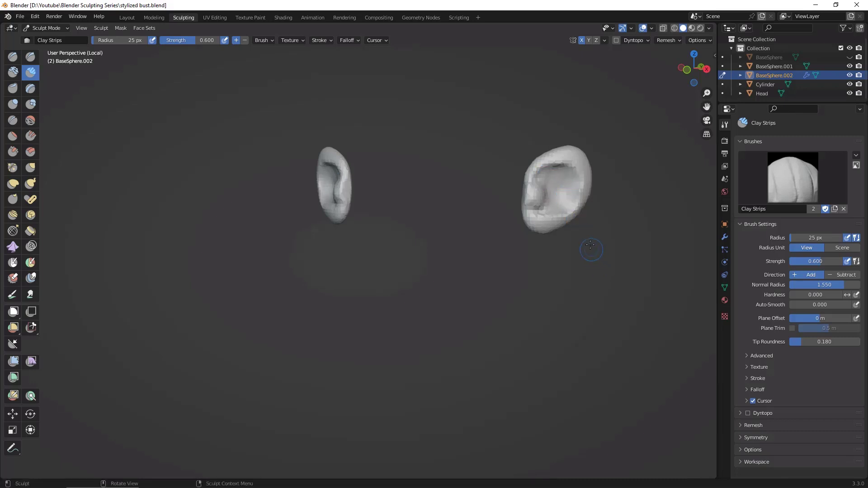
{"action": "mouse_move", "coordinate": [593, 248]}
{"action": "middle_mouse_down"}
{"action": "mouse_move", "coordinate": [566, 287]}
{"action": "mouse_move", "coordinate": [563, 267]}
{"action": "middle_mouse_up"}
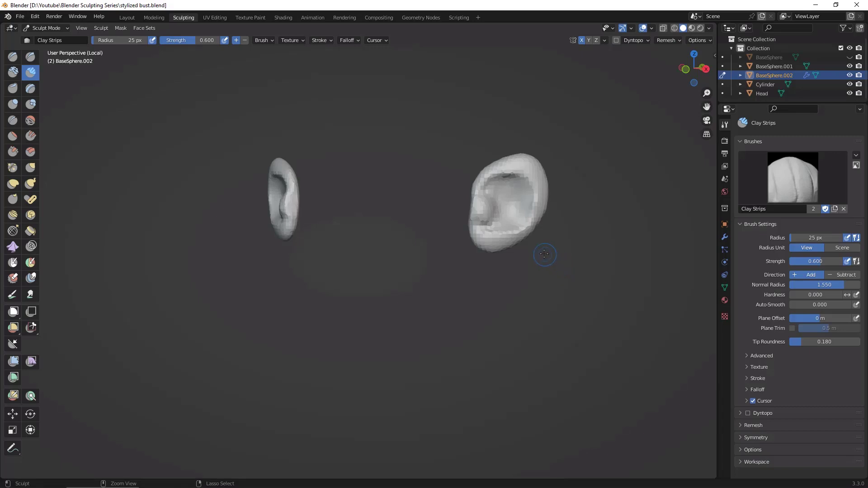
{"action": "key", "text": "r"}
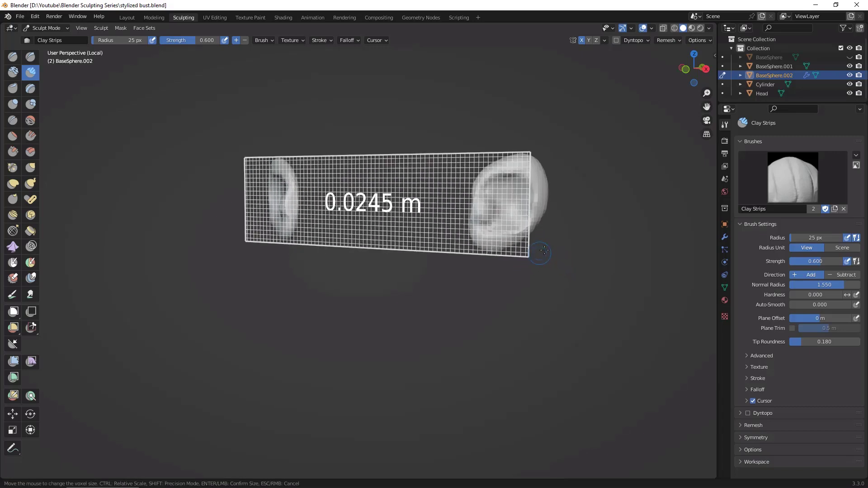
{"action": "left_click", "coordinate": [554, 245]}
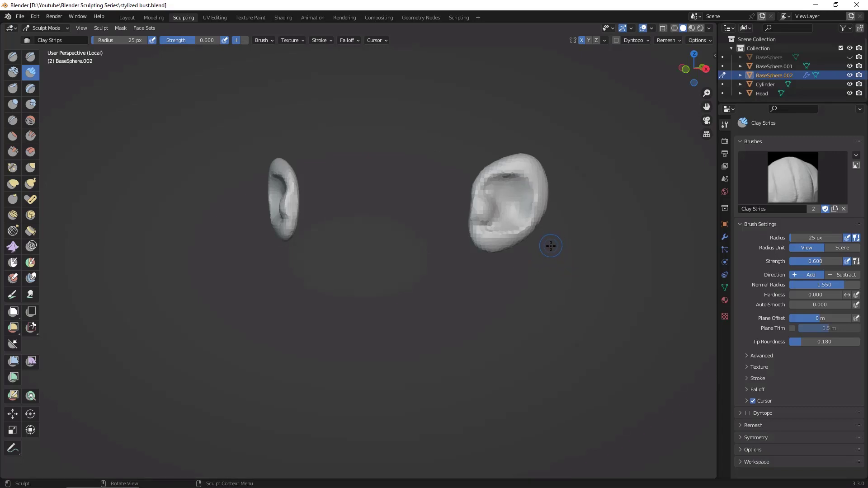
{"action": "mouse_move", "coordinate": [548, 236]}
{"action": "left_mouse_down"}
{"action": "mouse_move", "coordinate": [492, 188]}
{"action": "mouse_move", "coordinate": [515, 181]}
{"action": "left_mouse_up"}
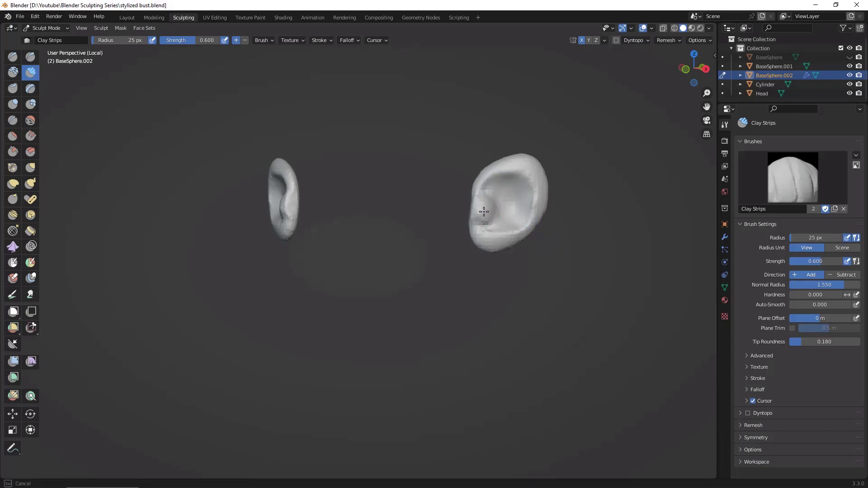
{"action": "mouse_move", "coordinate": [484, 212]}
{"action": "left_mouse_down"}
{"action": "mouse_move", "coordinate": [490, 229]}
{"action": "mouse_move", "coordinate": [539, 198]}
{"action": "mouse_move", "coordinate": [486, 194]}
{"action": "left_mouse_up"}
Step: Carve creases along the inner rim, around the tragus and above the lobe with the Draw Sharp brush
{"action": "left_click", "coordinate": [30, 57]}
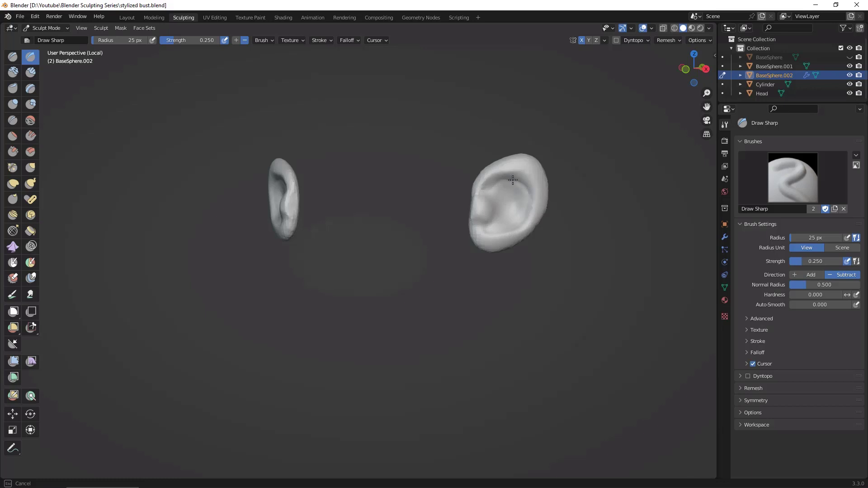
{"action": "mouse_move", "coordinate": [513, 180]}
{"action": "left_mouse_down"}
{"action": "mouse_move", "coordinate": [484, 194]}
{"action": "mouse_move", "coordinate": [523, 185]}
{"action": "left_mouse_up"}
{"action": "left_click_drag", "start_coordinate": [516, 224], "coordinate": [482, 222]}
{"action": "middle_click_drag", "start_coordinate": [479, 210], "coordinate": [547, 252]}
{"action": "left_click_drag", "start_coordinate": [547, 252], "coordinate": [544, 292], "text": "alt"}
{"action": "left_click_drag", "start_coordinate": [489, 220], "coordinate": [498, 213]}
{"action": "mouse_move", "coordinate": [520, 200]}
{"action": "middle_mouse_down"}
{"action": "mouse_move", "coordinate": [591, 226]}
{"action": "mouse_move", "coordinate": [657, 289]}
{"action": "middle_mouse_up"}
Step: Refine the outer rim, lobe and inner bowl of the ears with Draw Sharp strokes from several sides
{"action": "left_click_drag", "start_coordinate": [476, 202], "coordinate": [482, 211]}
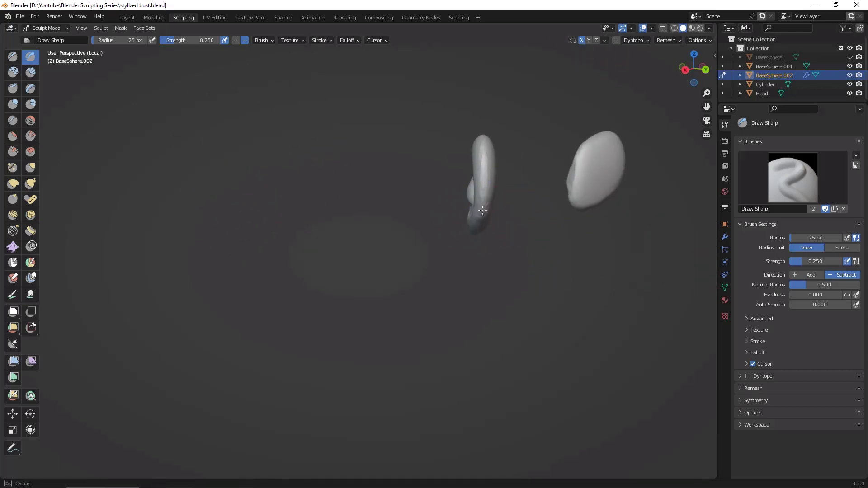
{"action": "left_click_drag", "start_coordinate": [482, 157], "coordinate": [486, 178]}
{"action": "middle_click_drag", "start_coordinate": [502, 198], "coordinate": [625, 191]}
{"action": "left_click_drag", "start_coordinate": [478, 200], "coordinate": [465, 227]}
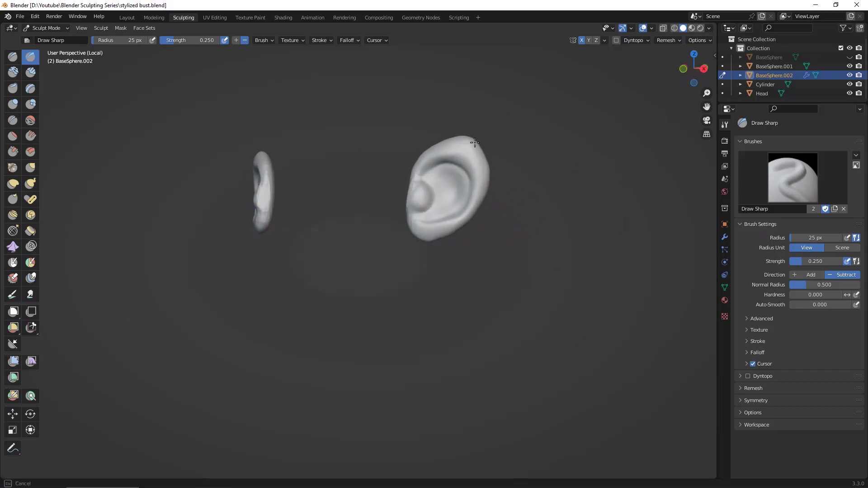
{"action": "left_click_drag", "start_coordinate": [426, 240], "coordinate": [429, 238]}
{"action": "left_click_drag", "start_coordinate": [443, 233], "coordinate": [462, 230]}
{"action": "middle_click_drag", "start_coordinate": [541, 242], "coordinate": [577, 252]}
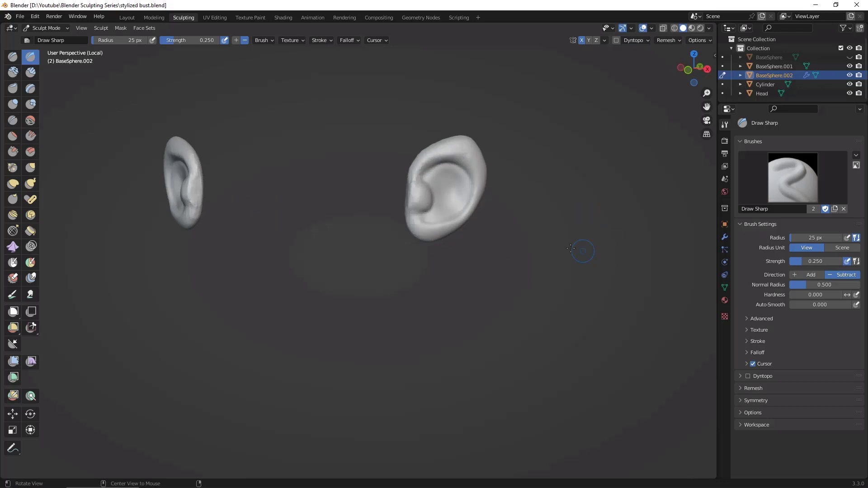
{"action": "left_click_drag", "start_coordinate": [436, 174], "coordinate": [450, 201]}
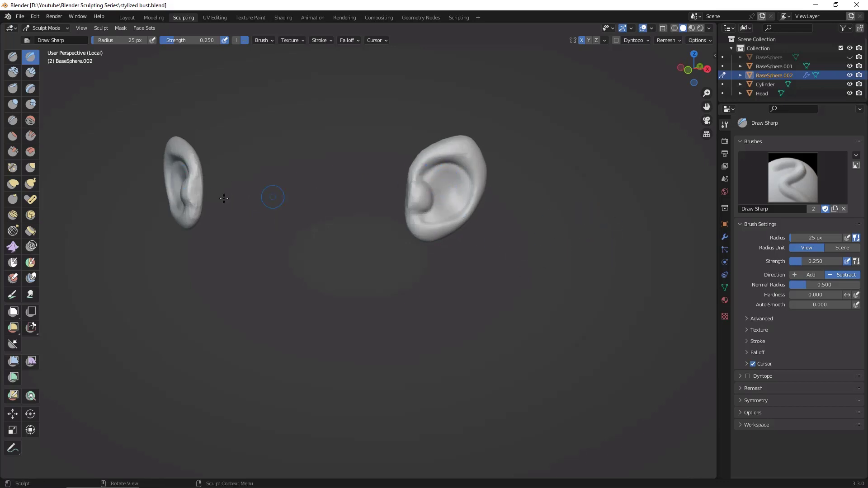
Step: Enlarge the Grab brush to 38 px and reshape the ear's tragus and upper front rim
{"action": "left_click", "coordinate": [30, 169]}
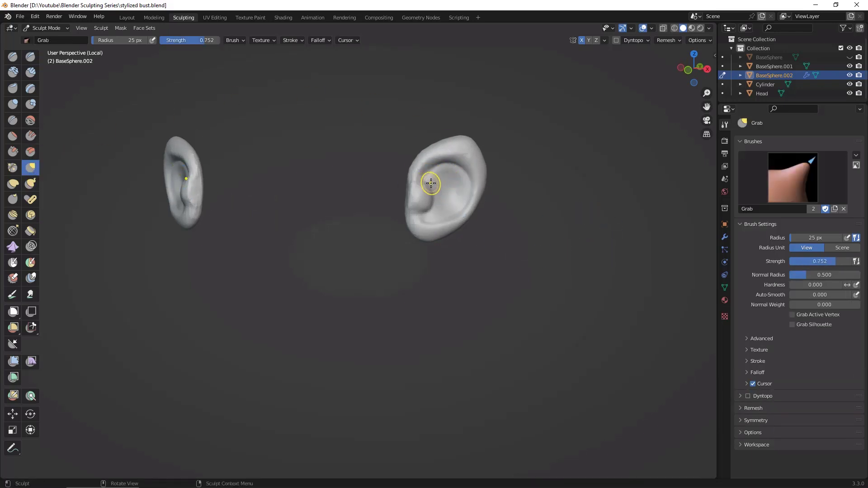
{"action": "key", "text": "f"}
{"action": "mouse_move", "coordinate": [424, 189]}
{"action": "left_mouse_down"}
{"action": "mouse_move", "coordinate": [431, 200]}
{"action": "mouse_move", "coordinate": [453, 199]}
{"action": "mouse_move", "coordinate": [453, 185]}
{"action": "left_mouse_up"}
{"action": "mouse_move", "coordinate": [433, 151]}
{"action": "left_mouse_down"}
{"action": "mouse_move", "coordinate": [423, 152]}
{"action": "mouse_move", "coordinate": [471, 142]}
{"action": "left_mouse_up"}
{"action": "middle_click_drag", "start_coordinate": [650, 327], "coordinate": [658, 329]}
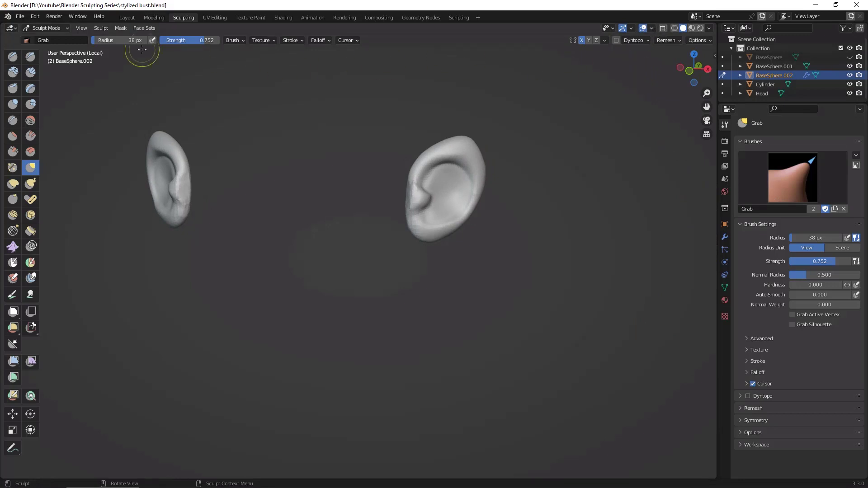
Step: Switch to the Draw Face Sets brush and create a face set from the visible ear mesh
{"action": "key", "text": "h"}
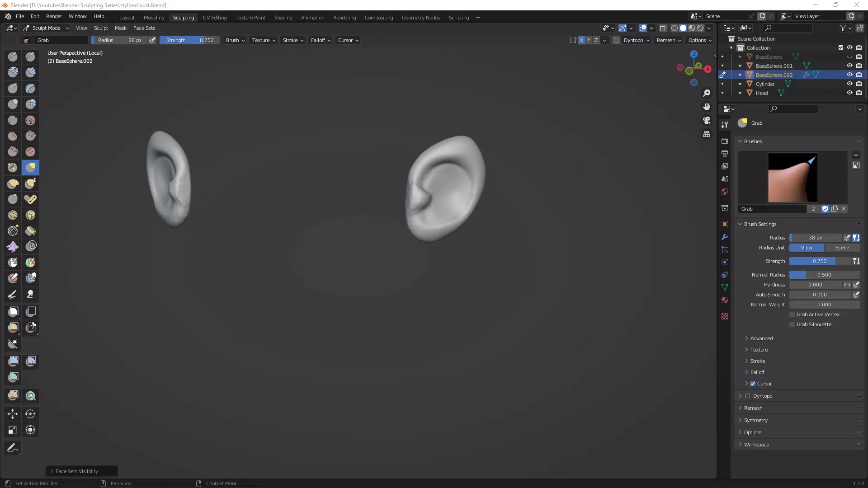
{"action": "left_click", "coordinate": [30, 263]}
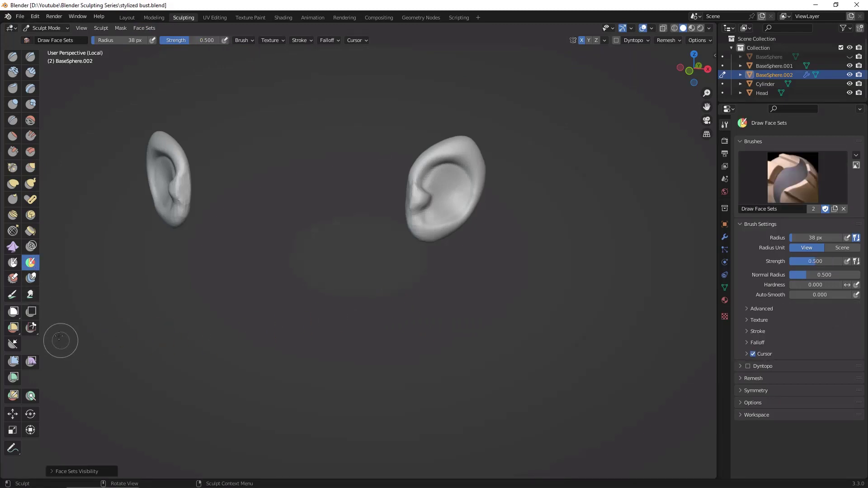
{"action": "left_click", "coordinate": [144, 28]}
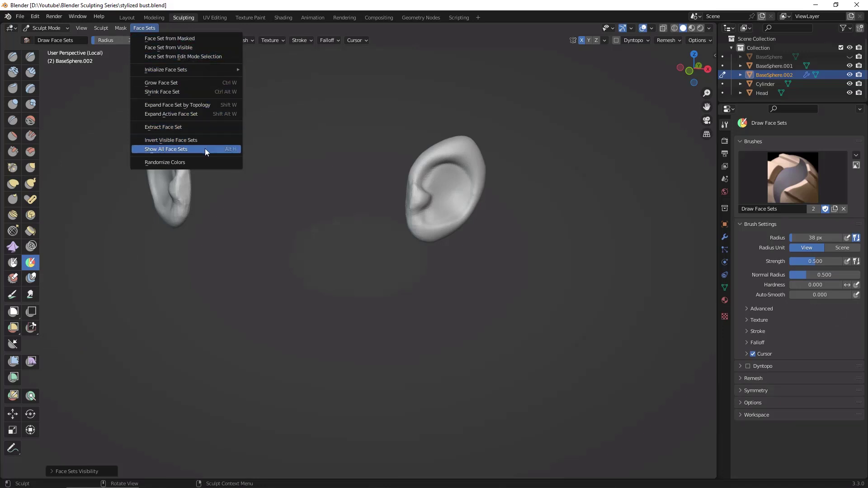
{"action": "key", "text": "alt+w"}
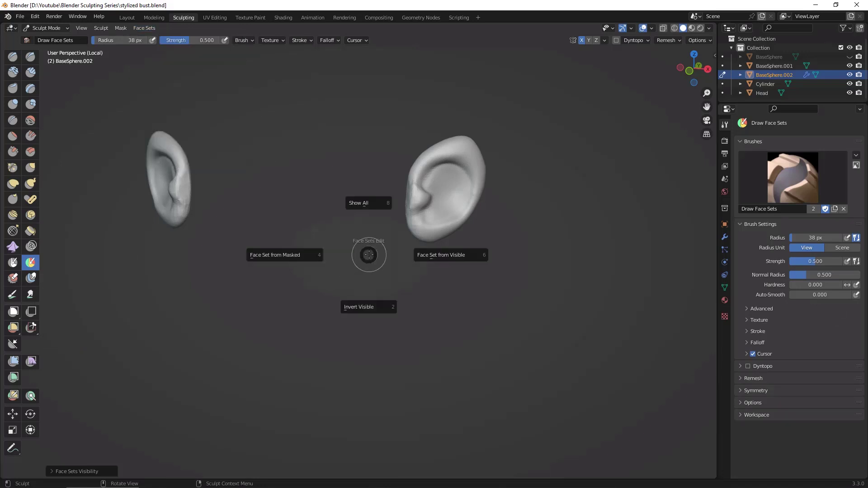
{"action": "left_click", "coordinate": [450, 255]}
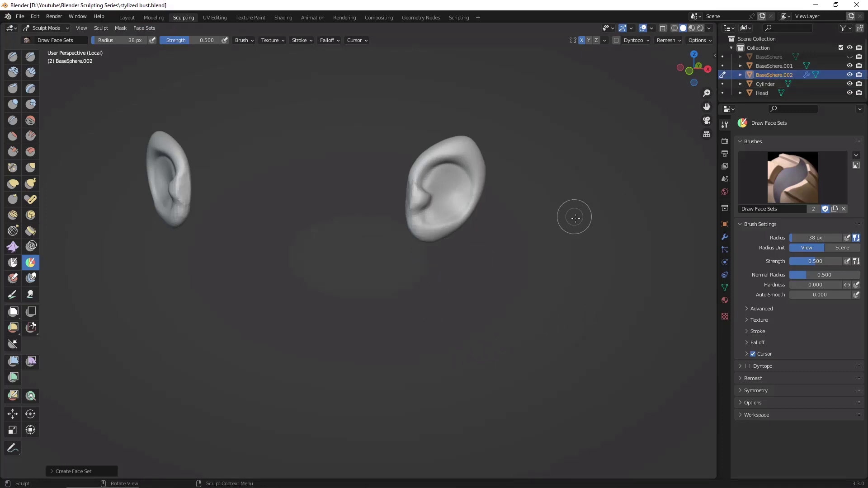
Step: Try hiding the ears' face set, show all face sets again and expand the operator's settings
{"action": "key", "text": "alt+h"}
{"action": "mouse_move", "coordinate": [578, 232]}
{"action": "left_mouse_down"}
{"action": "mouse_move", "coordinate": [577, 255]}
{"action": "mouse_move", "coordinate": [554, 270]}
{"action": "left_mouse_up"}
{"action": "key", "text": "shift+h"}
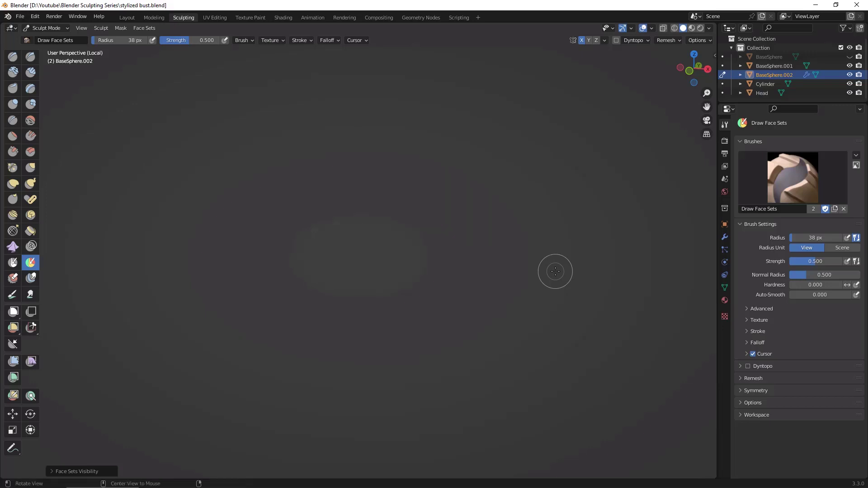
{"action": "key", "text": "alt+h"}
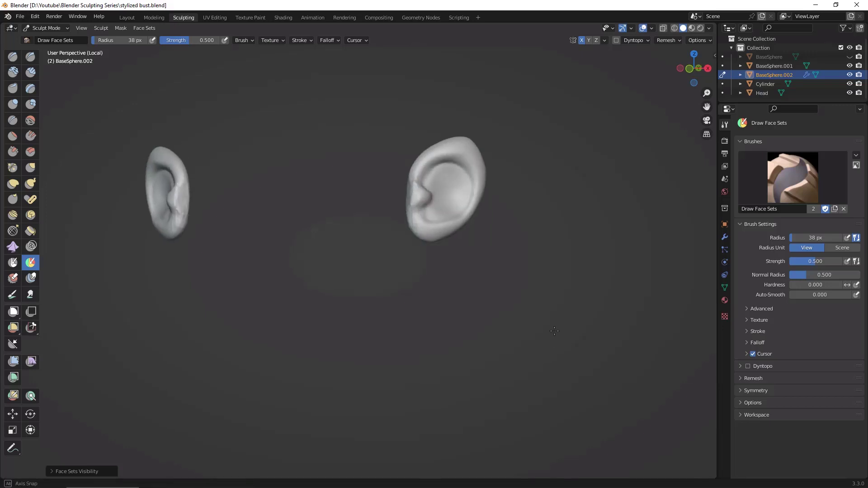
{"action": "left_click", "coordinate": [51, 472]}
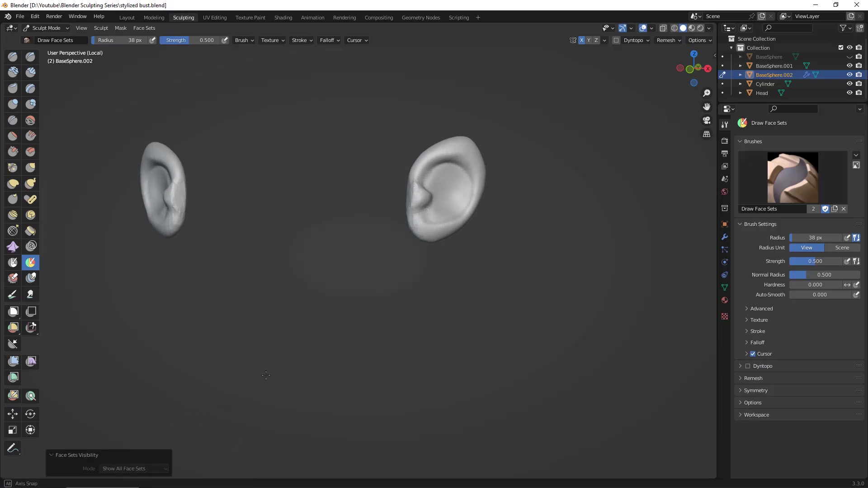
Step: Select the head in the Layout workspace and return to the Sculpting workspace
{"action": "left_click", "coordinate": [127, 18]}
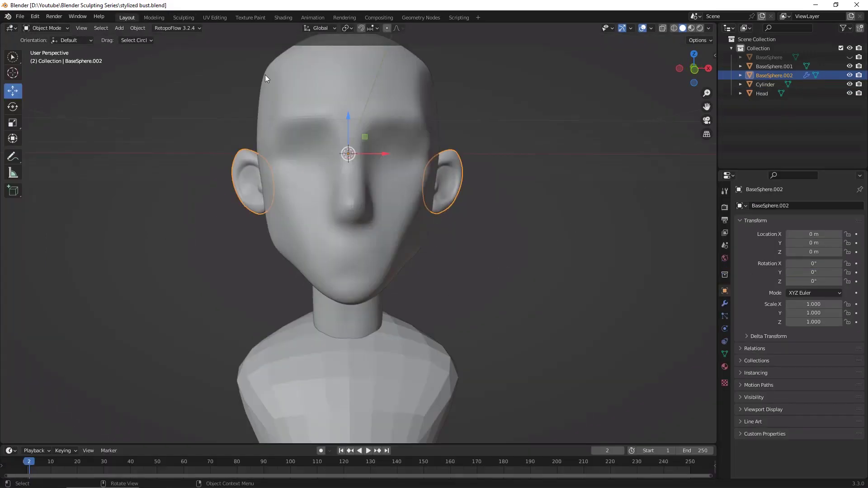
{"action": "left_click", "coordinate": [579, 305]}
{"action": "left_click", "coordinate": [357, 278]}
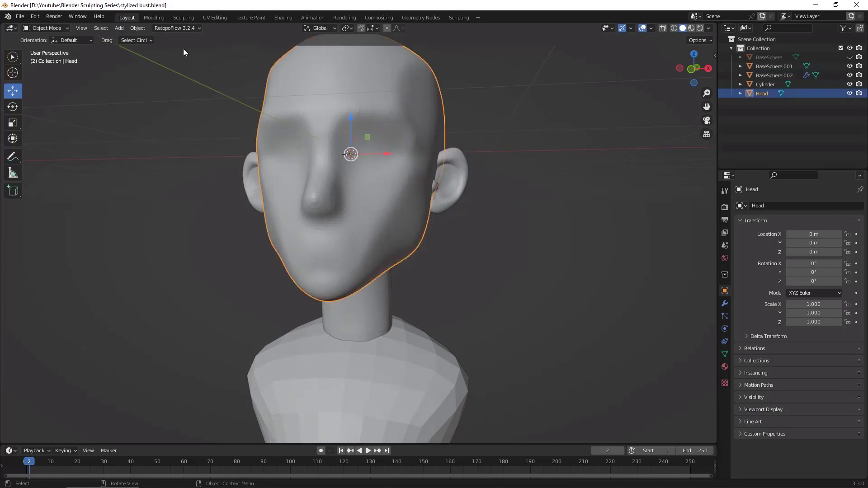
{"action": "left_click", "coordinate": [184, 17]}
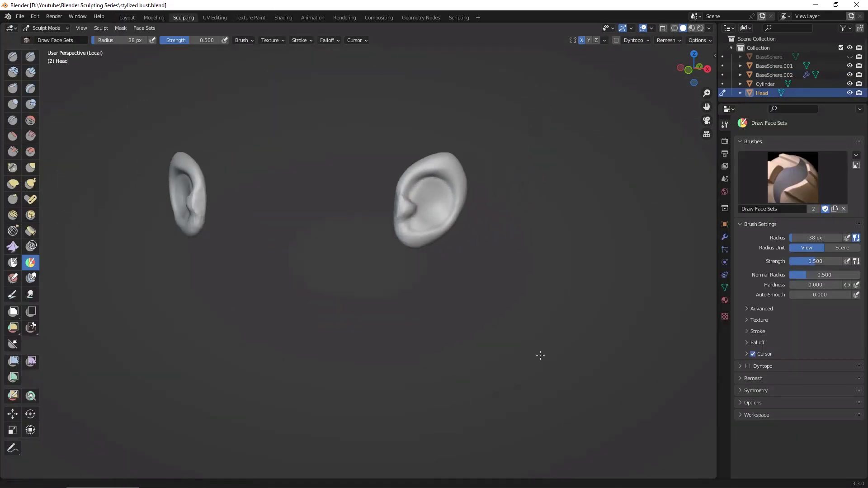
Step: Leave the ears' local view, choose the Clay Strips brush and isolate the head in local view
{"action": "left_click_drag", "start_coordinate": [541, 356], "coordinate": [610, 323], "text": "ctrl+alt"}
{"action": "left_click_drag", "start_coordinate": [610, 322], "coordinate": [599, 340], "text": "alt"}
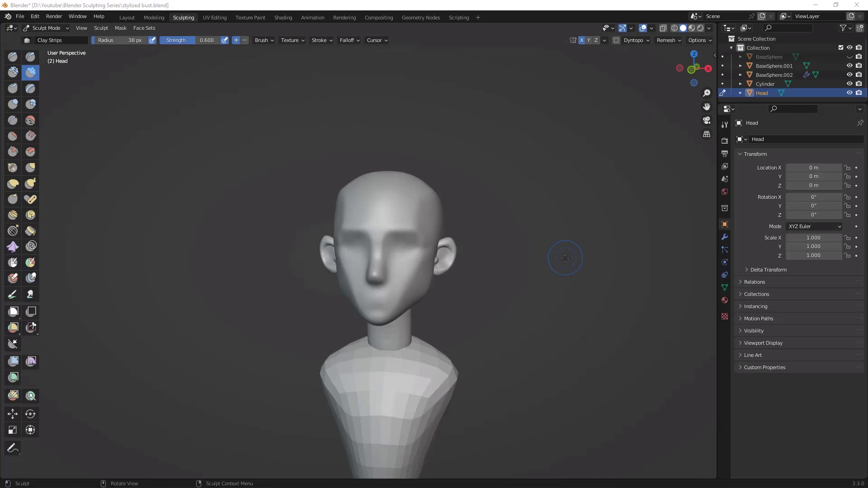
{"action": "left_click_drag", "start_coordinate": [565, 287], "coordinate": [591, 262], "text": "alt"}
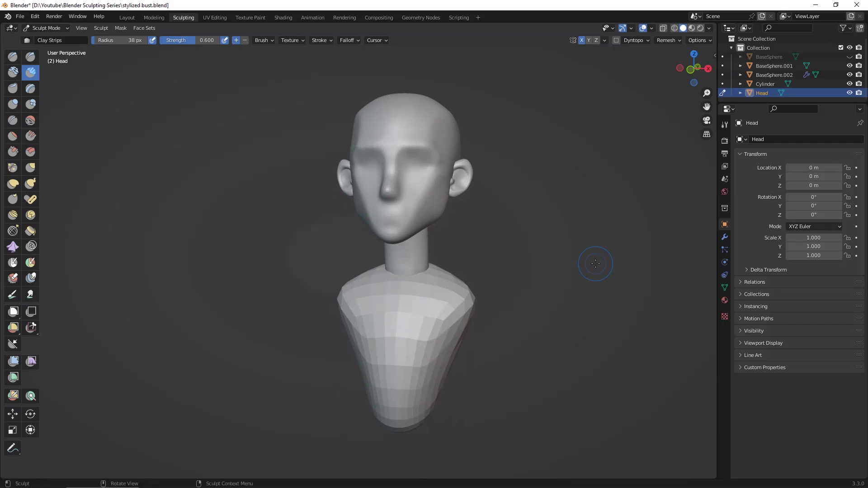
{"action": "key", "text": "KP_Divide"}
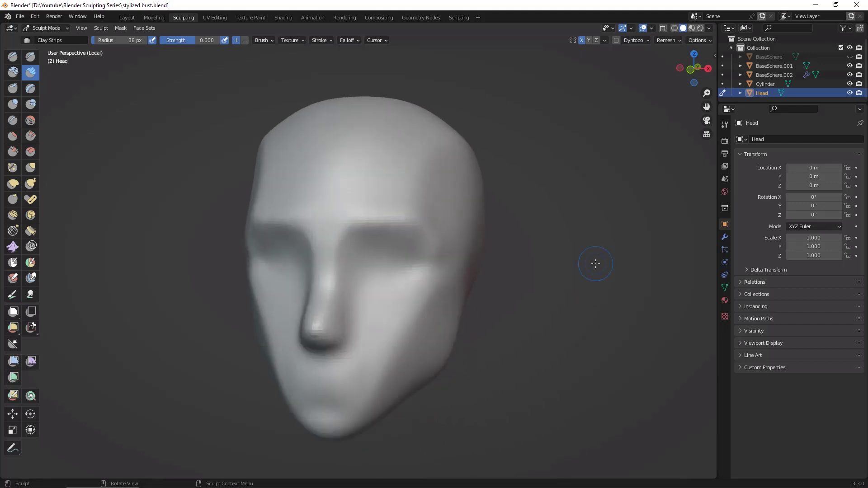
Step: Leave the head's local view, switch sculpting to the ears object BaseSphere.002 and back to the head
{"action": "key", "text": "KP_Divide"}
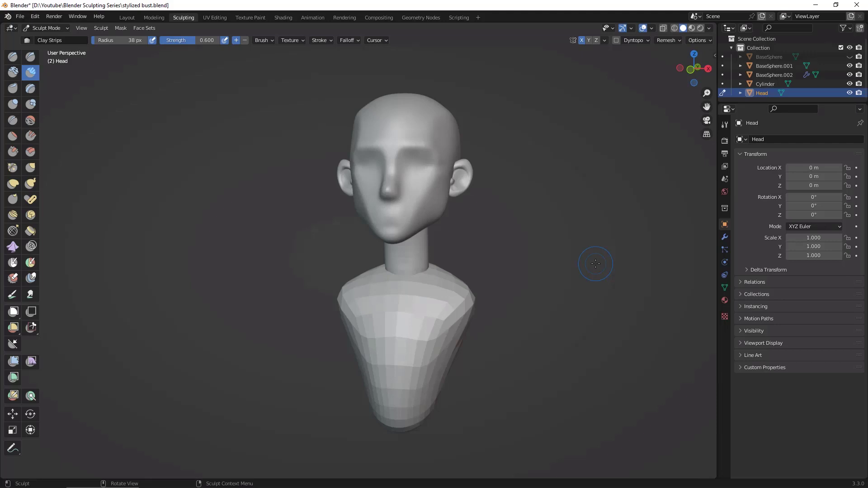
{"action": "mouse_move", "coordinate": [550, 259]}
{"action": "middle_mouse_down"}
{"action": "mouse_move", "coordinate": [525, 277]}
{"action": "mouse_move", "coordinate": [545, 254]}
{"action": "middle_mouse_up"}
{"action": "left_click", "coordinate": [776, 75]}
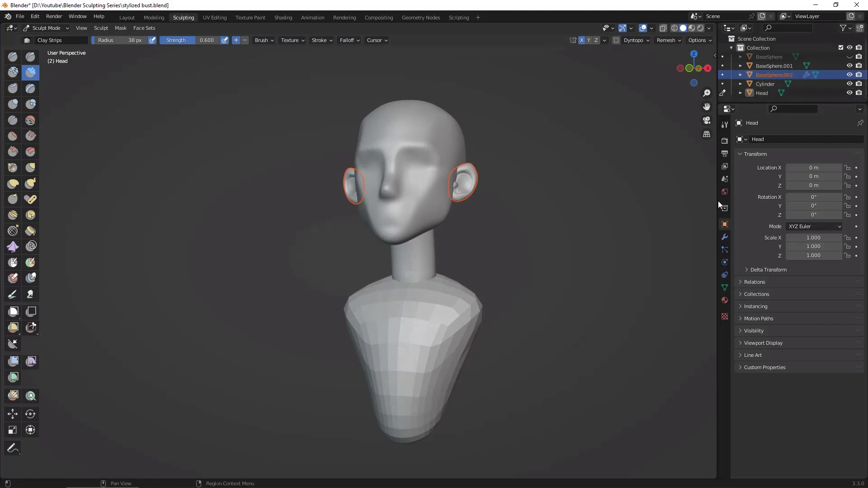
{"action": "left_click", "coordinate": [723, 74]}
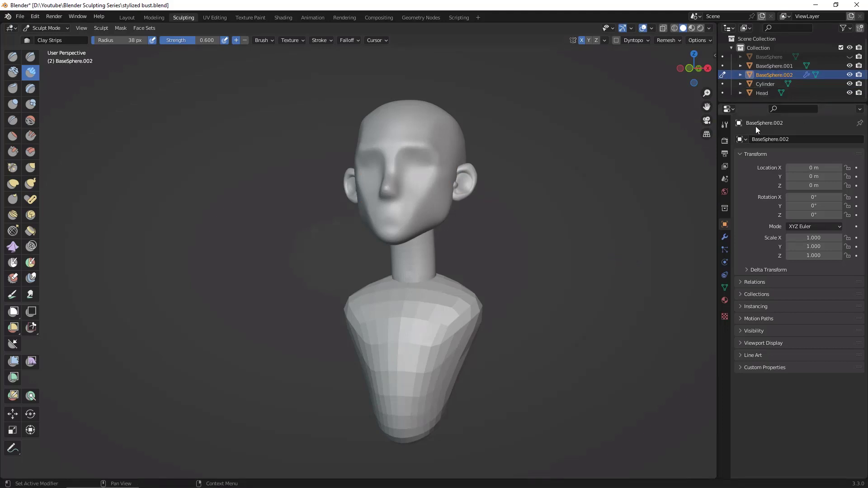
{"action": "left_click", "coordinate": [724, 93]}
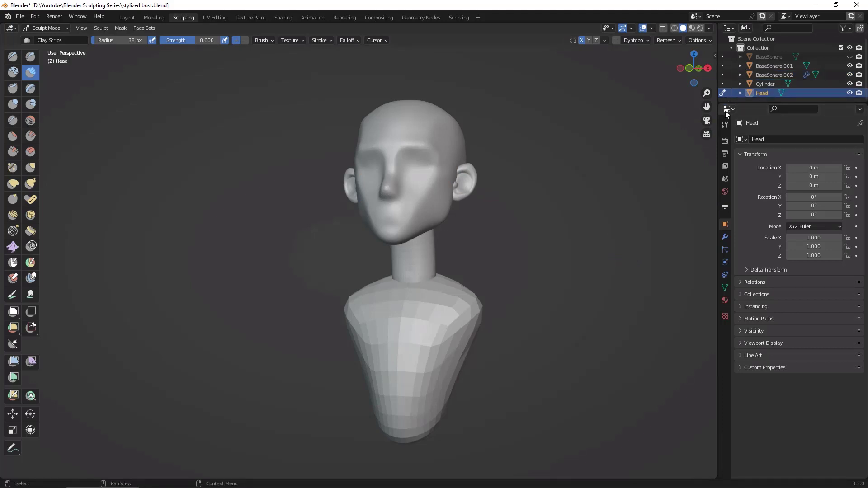
Step: Choose the Draw Sharp brush and make the ears object BaseSphere.002 the active sculpting object
{"action": "middle_click_drag", "start_coordinate": [581, 248], "coordinate": [574, 274]}
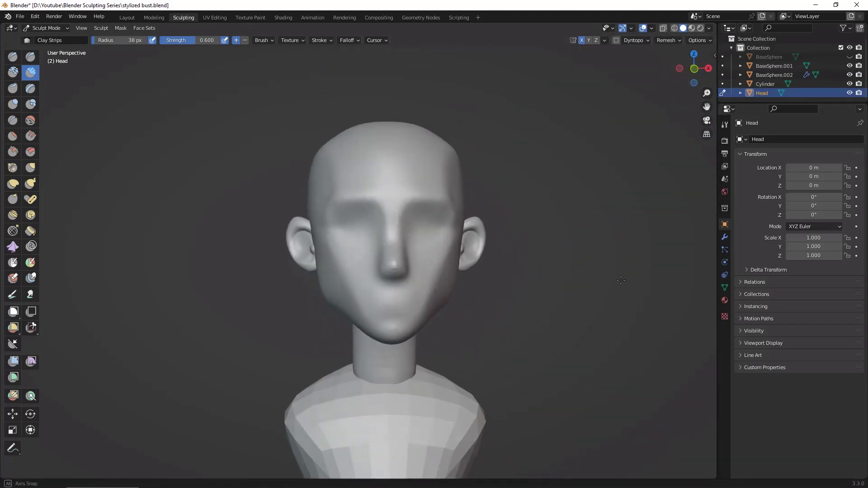
{"action": "middle_click_drag", "start_coordinate": [622, 281], "coordinate": [574, 251]}
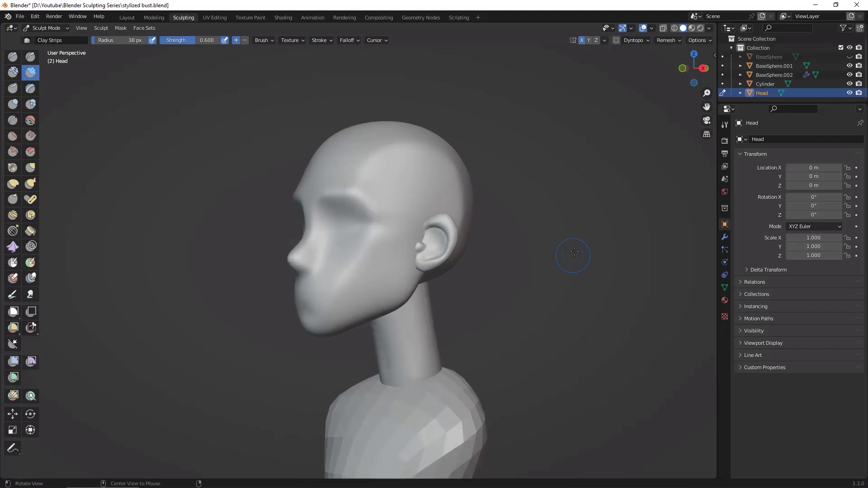
{"action": "scroll", "coordinate": [575, 251], "scroll_direction": "up", "scroll_amount": 2}
{"action": "scroll", "coordinate": [590, 238], "scroll_direction": "up", "scroll_amount": 2}
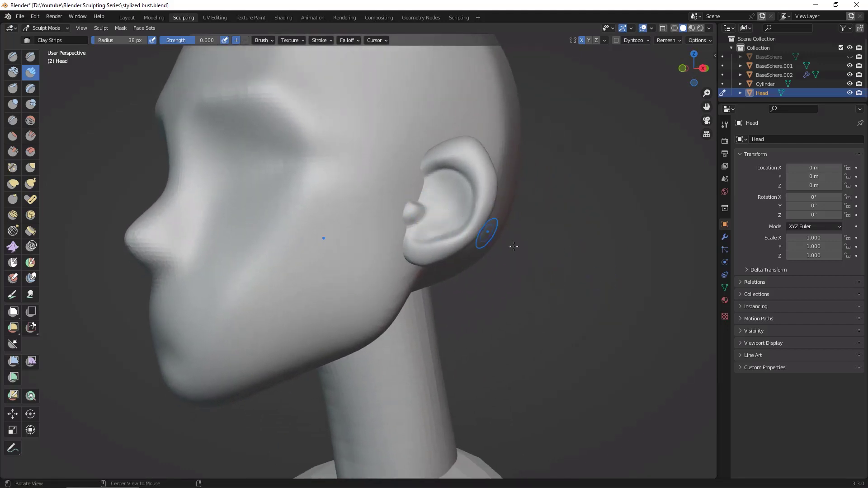
{"action": "middle_click_drag", "start_coordinate": [514, 246], "coordinate": [622, 316], "text": "shift"}
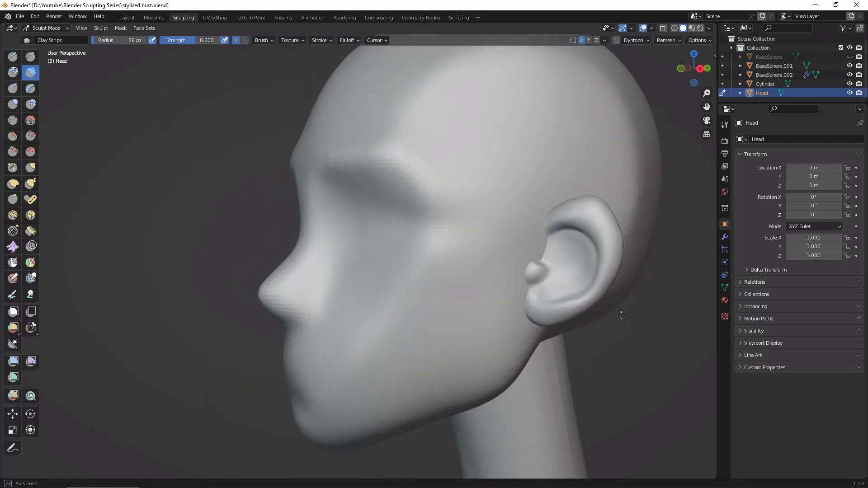
{"action": "left_click", "coordinate": [31, 57]}
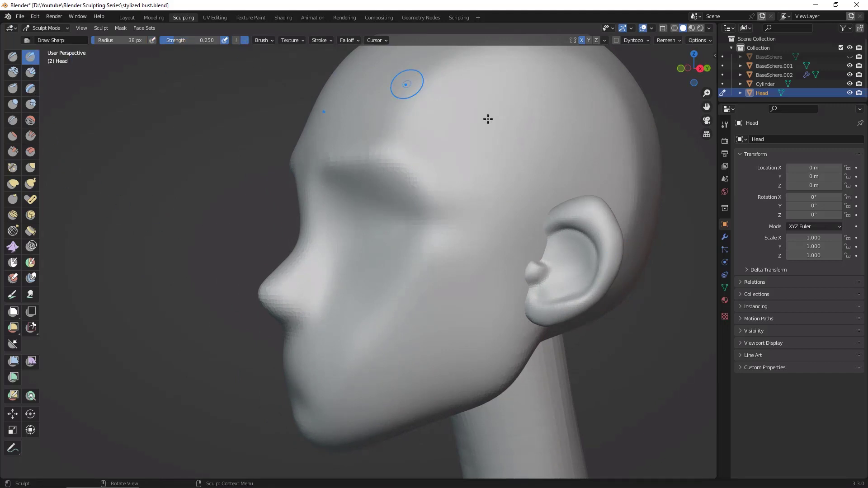
{"action": "left_click", "coordinate": [723, 74]}
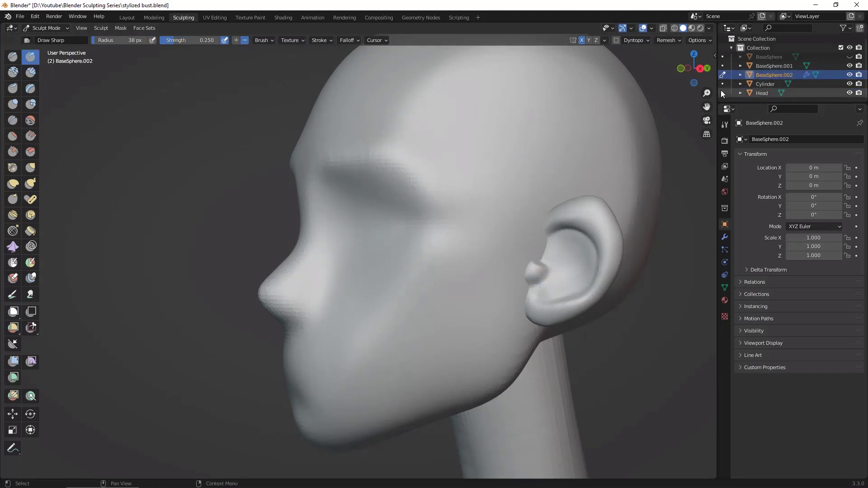
Step: Set the Draw Sharp strength to 0.5 and carve a crease along the inside of the ear's outer rim
{"action": "mouse_move", "coordinate": [551, 280]}
{"action": "left_mouse_down"}
{"action": "mouse_move", "coordinate": [545, 249]}
{"action": "mouse_move", "coordinate": [590, 233]}
{"action": "left_mouse_up"}
{"action": "middle_click_drag", "start_coordinate": [647, 339], "coordinate": [688, 337]}
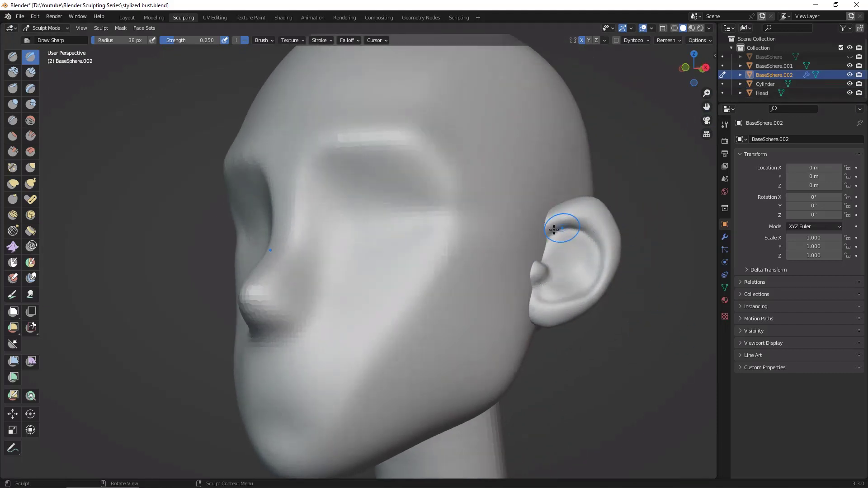
{"action": "left_click_drag", "start_coordinate": [562, 228], "coordinate": [597, 248]}
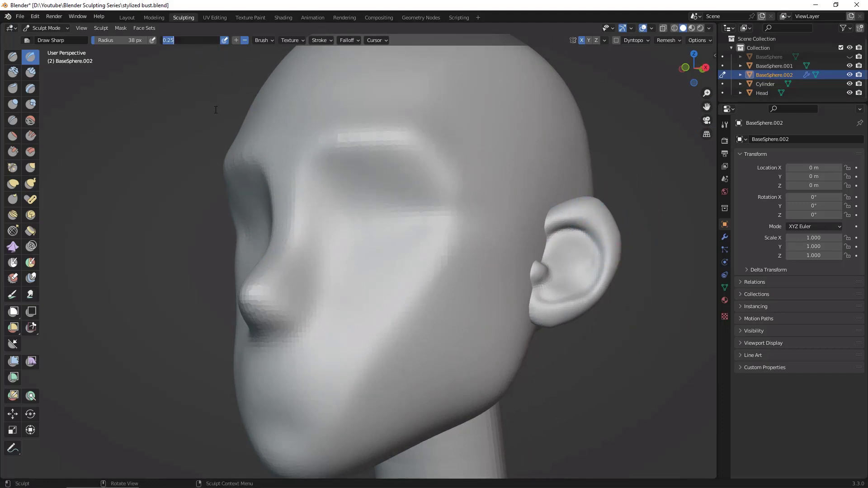
{"action": "type", "text": ".5"}
{"action": "key", "text": "Return"}
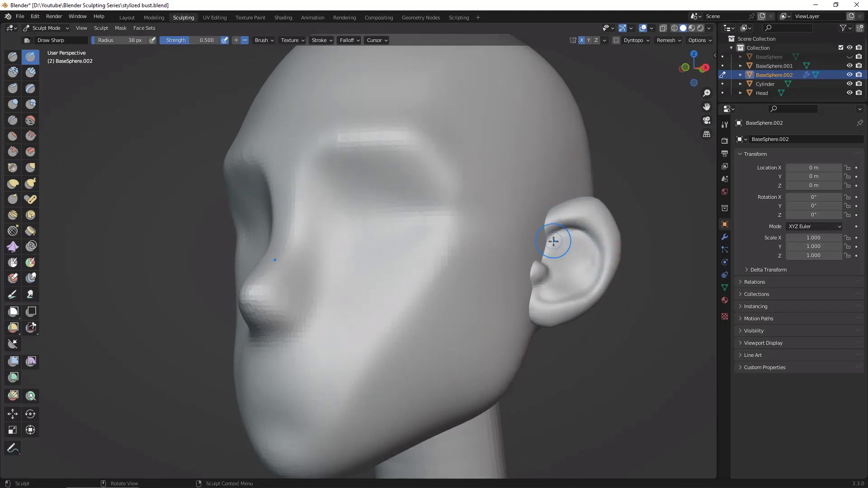
{"action": "left_click_drag", "start_coordinate": [574, 219], "coordinate": [544, 242]}
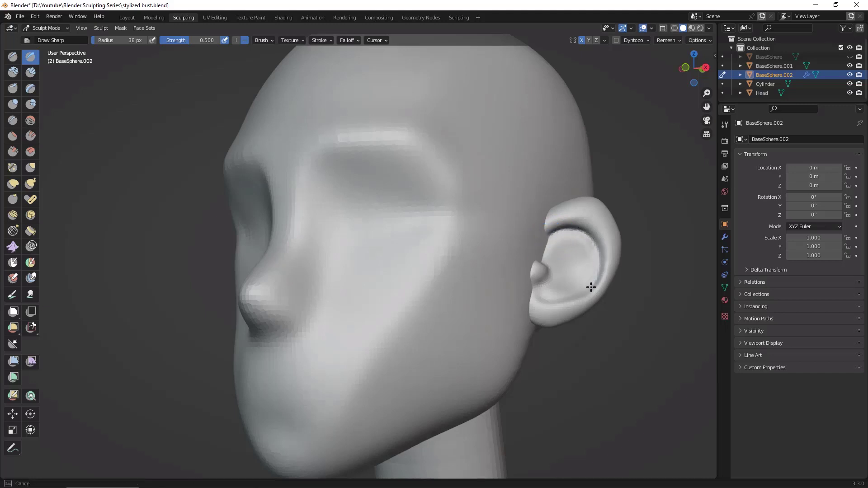
{"action": "left_click_drag", "start_coordinate": [531, 292], "coordinate": [533, 294]}
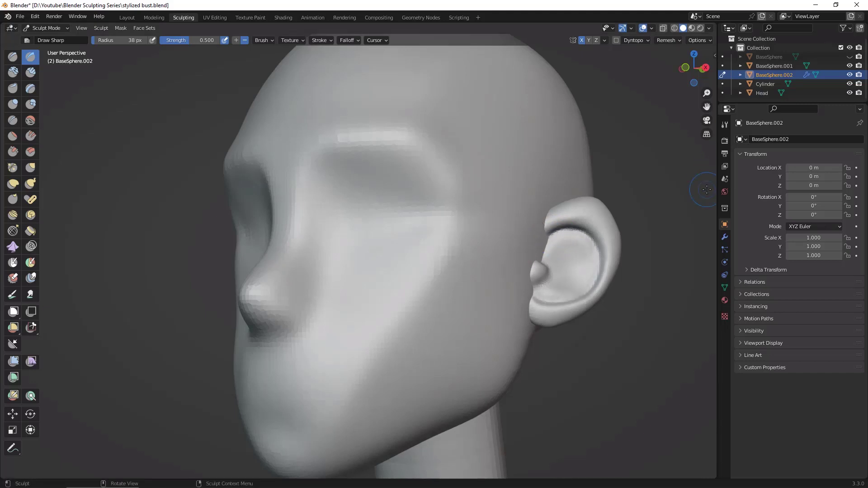
Step: Show the Draw Sharp brush's stroke settings, test a stroke on the ear and set the Stabilize Stroke radius to 42 px
{"action": "left_click", "coordinate": [725, 121]}
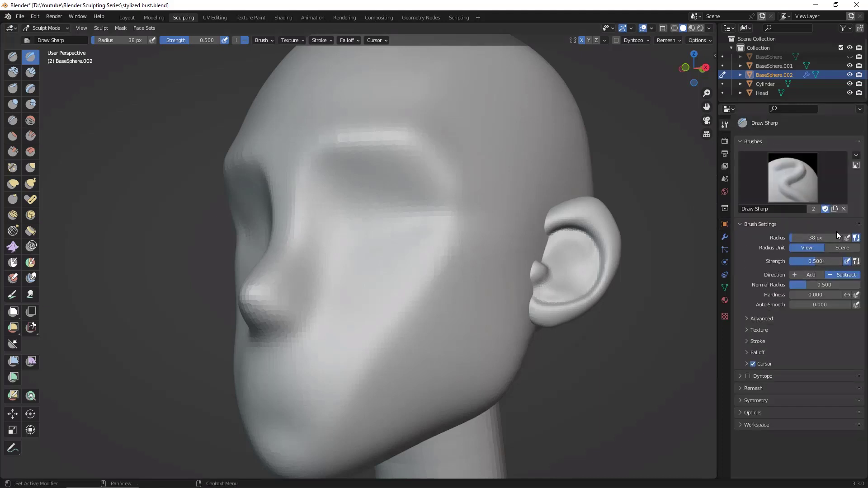
{"action": "left_click", "coordinate": [769, 341]}
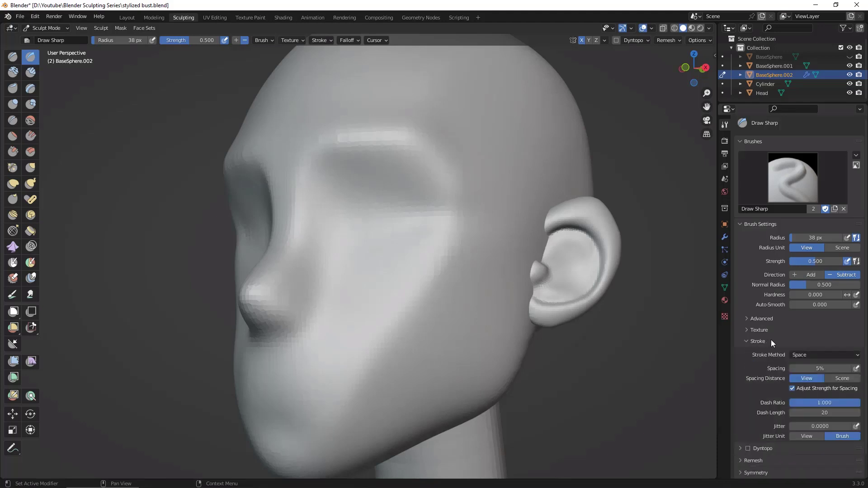
{"action": "left_click_drag", "start_coordinate": [865, 346], "coordinate": [864, 407]}
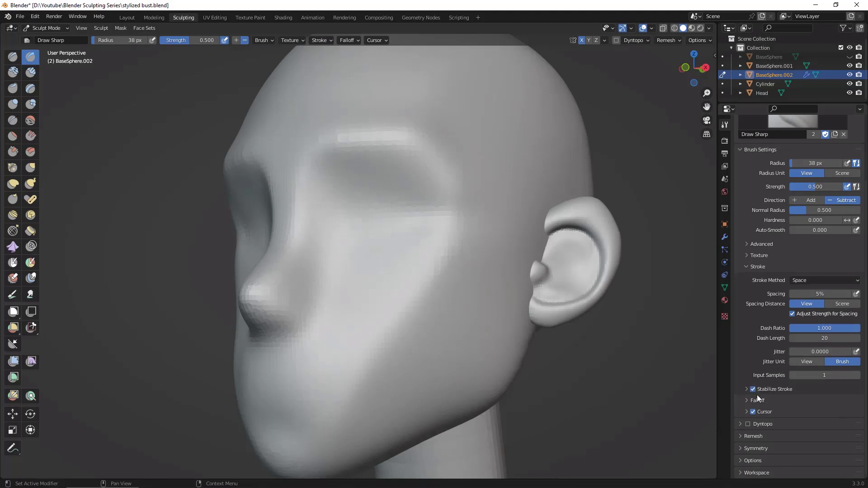
{"action": "mouse_move", "coordinate": [543, 242]}
{"action": "left_mouse_down"}
{"action": "mouse_move", "coordinate": [558, 228]}
{"action": "mouse_move", "coordinate": [604, 221]}
{"action": "left_mouse_up"}
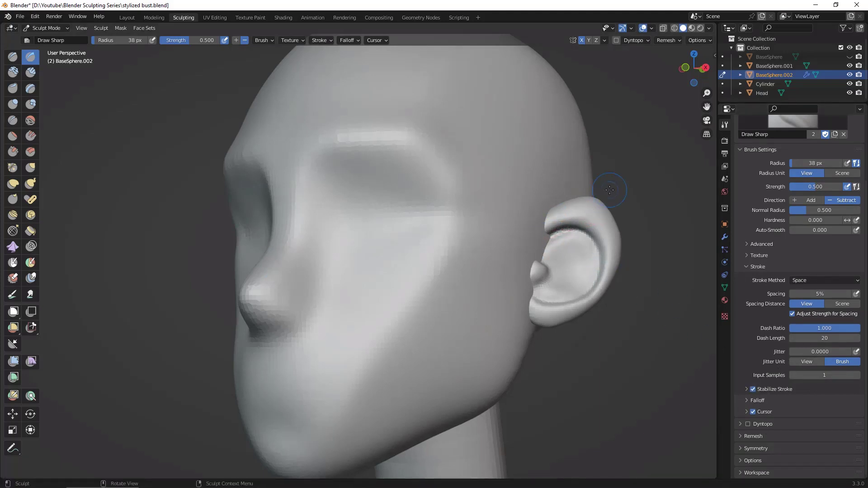
{"action": "left_click", "coordinate": [747, 390]}
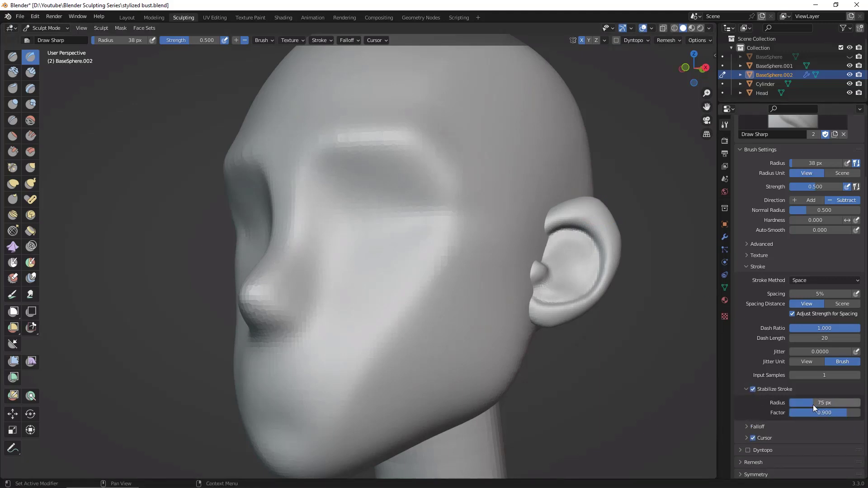
{"action": "left_click_drag", "start_coordinate": [792, 410], "coordinate": [792, 410]}
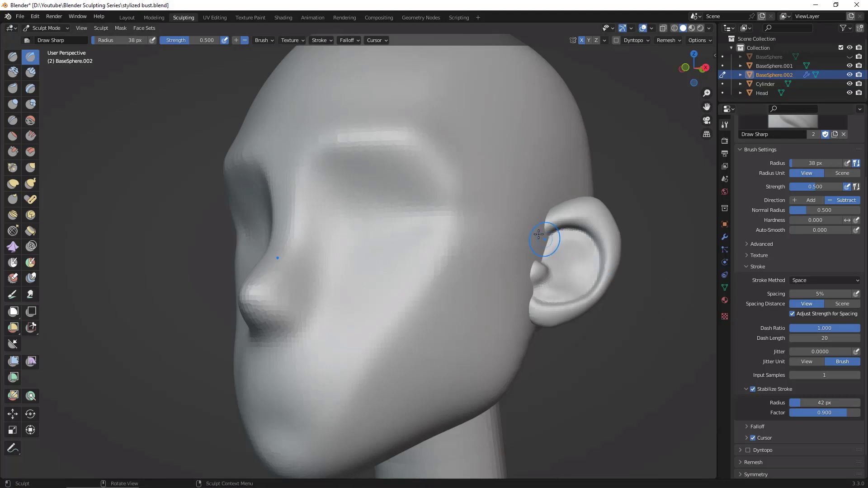
Step: Deepen the crease along the ear's inner rim down to the lobe with stabilized Draw Sharp strokes
{"action": "left_click_drag", "start_coordinate": [544, 241], "coordinate": [543, 239]}
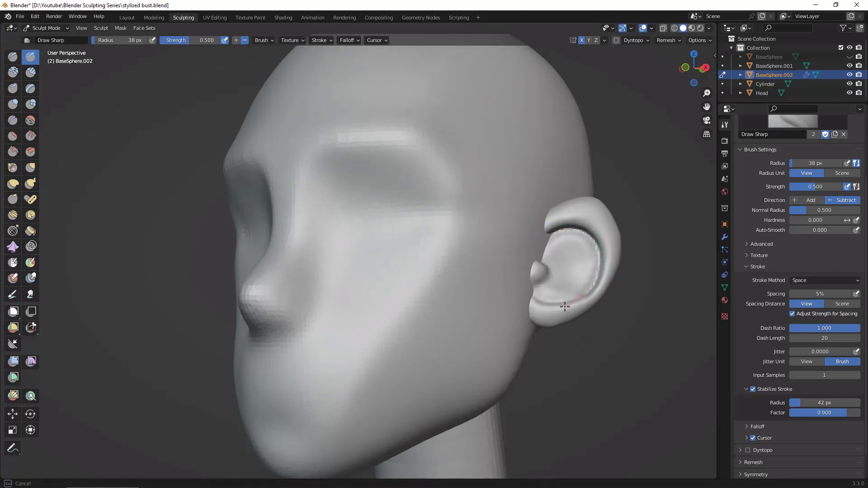
{"action": "left_click_drag", "start_coordinate": [565, 307], "coordinate": [520, 286]}
{"action": "left_click_drag", "start_coordinate": [565, 256], "coordinate": [569, 247]}
{"action": "left_click_drag", "start_coordinate": [572, 288], "coordinate": [563, 255]}
{"action": "middle_click_drag", "start_coordinate": [622, 351], "coordinate": [502, 267]}
Step: Sculpt the curved fold around the ear canal inside the ear with the Clay Strips brush
{"action": "left_click", "coordinate": [31, 72]}
{"action": "left_click_drag", "start_coordinate": [549, 248], "coordinate": [557, 253]}
{"action": "mouse_move", "coordinate": [557, 253]}
{"action": "middle_mouse_down"}
{"action": "mouse_move", "coordinate": [554, 267]}
{"action": "mouse_move", "coordinate": [553, 250]}
{"action": "middle_mouse_up"}
{"action": "left_click_drag", "start_coordinate": [554, 252], "coordinate": [556, 260]}
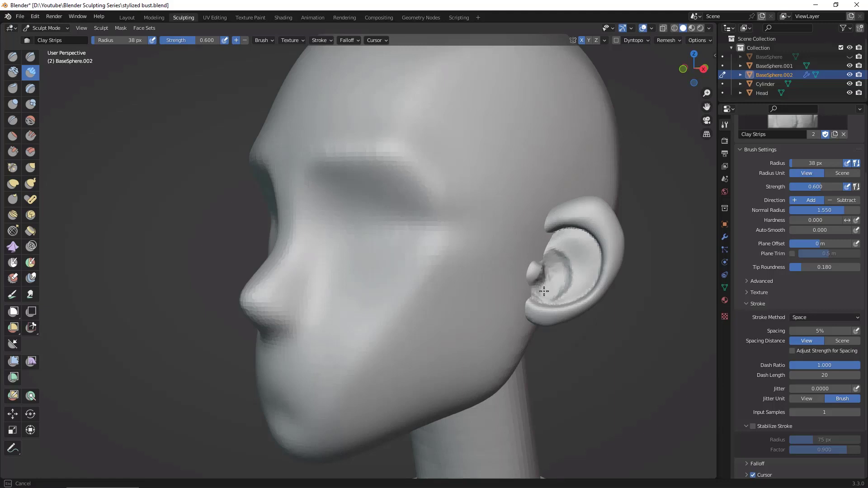
{"action": "left_click_drag", "start_coordinate": [552, 275], "coordinate": [551, 285]}
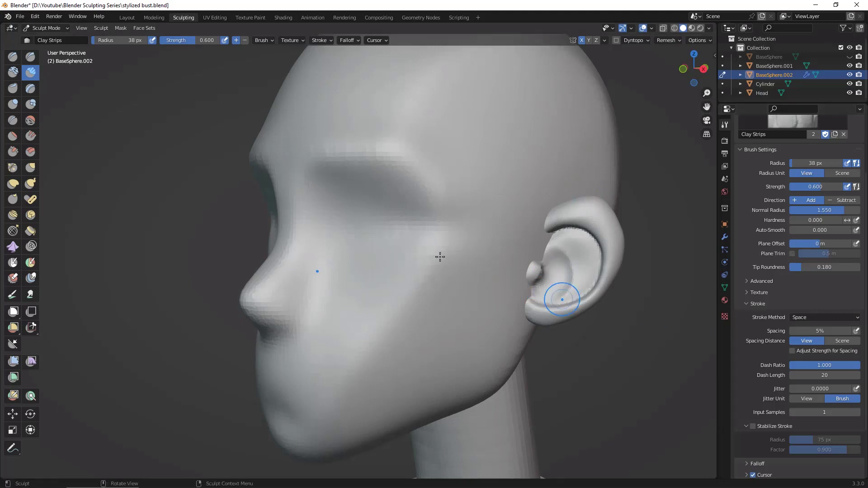
Step: Sharpen the edge of the ear's inner fold with the Draw Sharp brush
{"action": "left_click", "coordinate": [33, 59]}
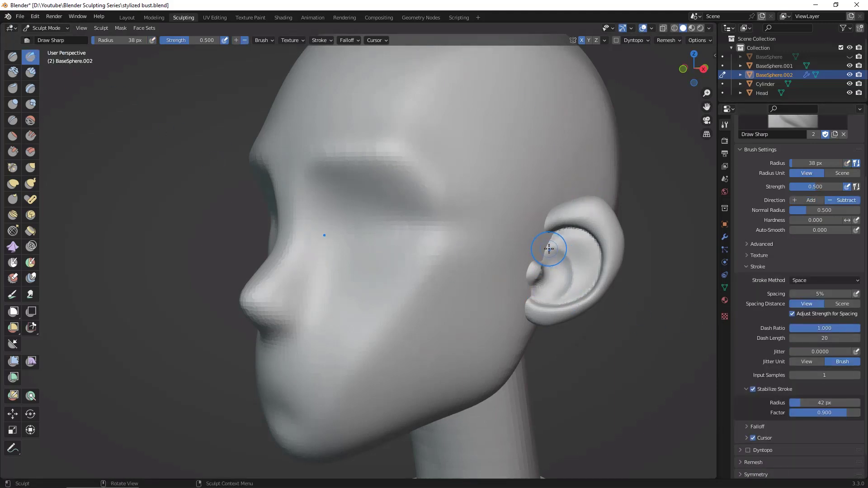
{"action": "mouse_move", "coordinate": [545, 247]}
{"action": "left_mouse_down"}
{"action": "mouse_move", "coordinate": [571, 257]}
{"action": "mouse_move", "coordinate": [560, 247]}
{"action": "left_mouse_up"}
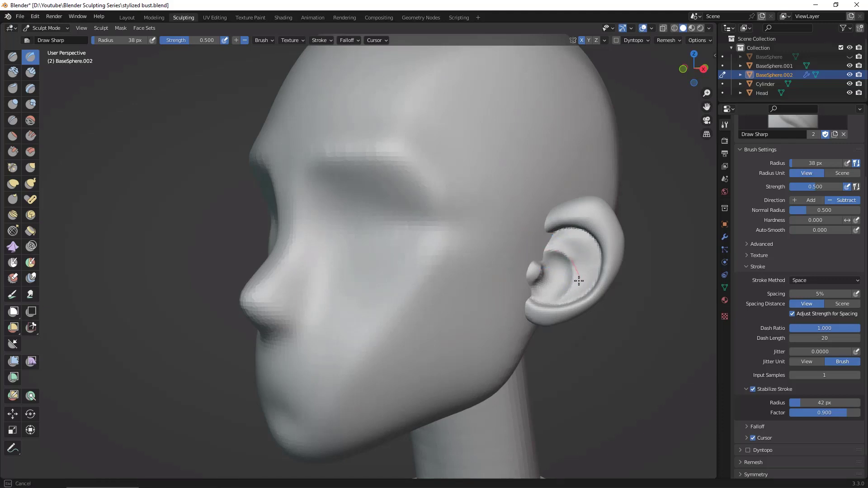
{"action": "left_click_drag", "start_coordinate": [563, 300], "coordinate": [523, 236]}
{"action": "mouse_move", "coordinate": [580, 252]}
{"action": "left_mouse_down"}
{"action": "mouse_move", "coordinate": [566, 294]}
{"action": "mouse_move", "coordinate": [581, 270]}
{"action": "left_mouse_up"}
{"action": "mouse_move", "coordinate": [585, 358]}
{"action": "middle_mouse_down"}
{"action": "mouse_move", "coordinate": [642, 363]}
{"action": "mouse_move", "coordinate": [554, 362]}
{"action": "mouse_move", "coordinate": [581, 360]}
{"action": "mouse_move", "coordinate": [588, 330]}
{"action": "mouse_move", "coordinate": [597, 342]}
{"action": "mouse_move", "coordinate": [622, 272]}
{"action": "mouse_move", "coordinate": [588, 254]}
{"action": "middle_mouse_up"}
{"action": "scroll", "coordinate": [623, 362], "scroll_direction": "down", "scroll_amount": 3}
Step: Switch sculpting to the head and define the rear edge of the jaw just below the ear with the Clay Strips brush
{"action": "key", "text": "c"}
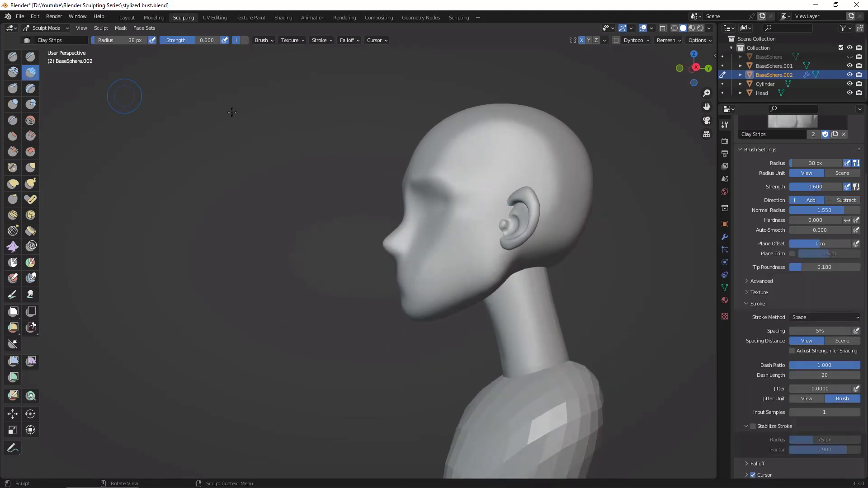
{"action": "left_click", "coordinate": [723, 93]}
{"action": "middle_click_drag", "start_coordinate": [521, 244], "coordinate": [518, 218]}
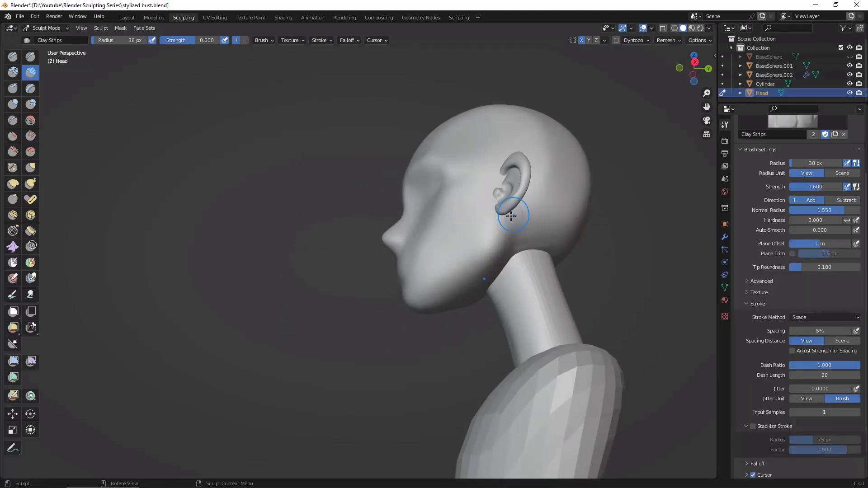
{"action": "key", "text": "space"}
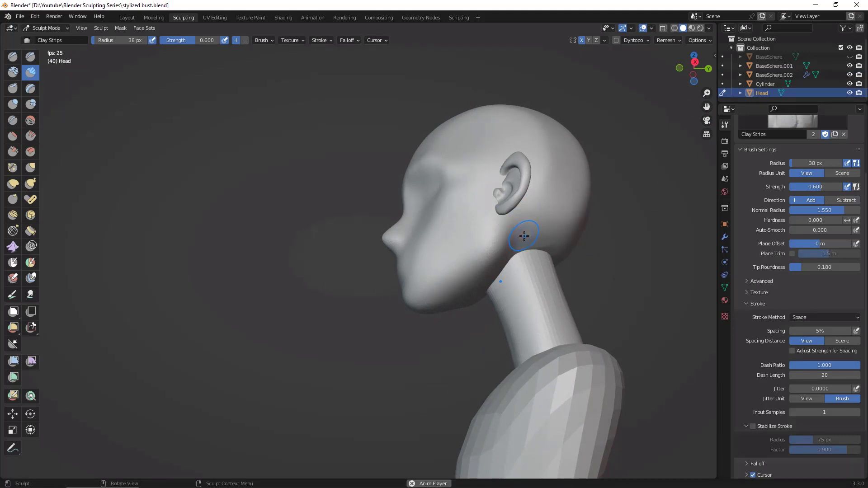
{"action": "key", "text": "space"}
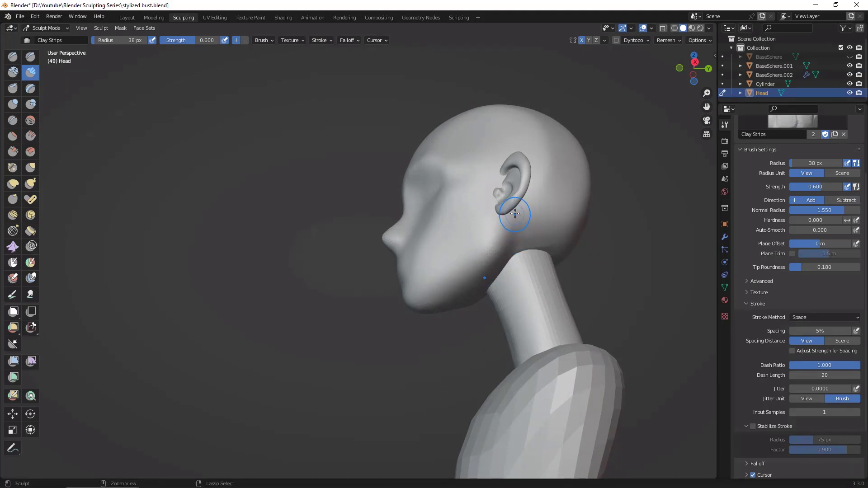
{"action": "left_click_drag", "start_coordinate": [515, 214], "coordinate": [509, 245]}
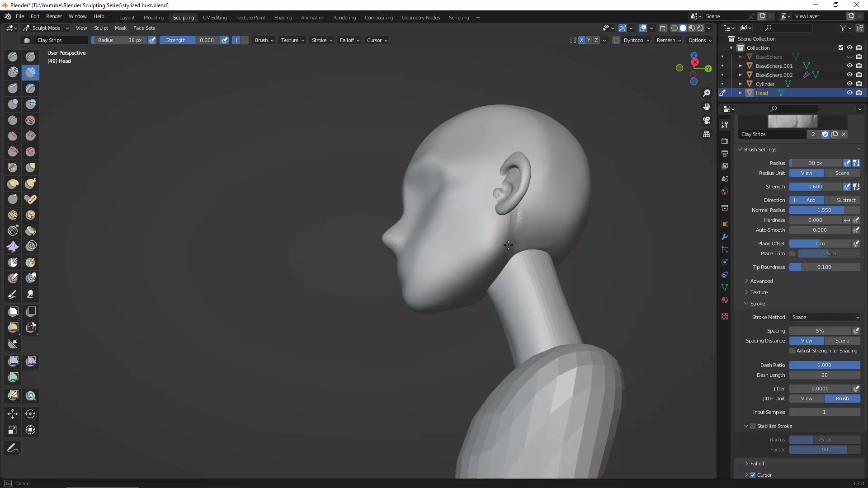
{"action": "middle_click_drag", "start_coordinate": [515, 211], "coordinate": [518, 226]}
{"action": "left_click_drag", "start_coordinate": [519, 225], "coordinate": [511, 248]}
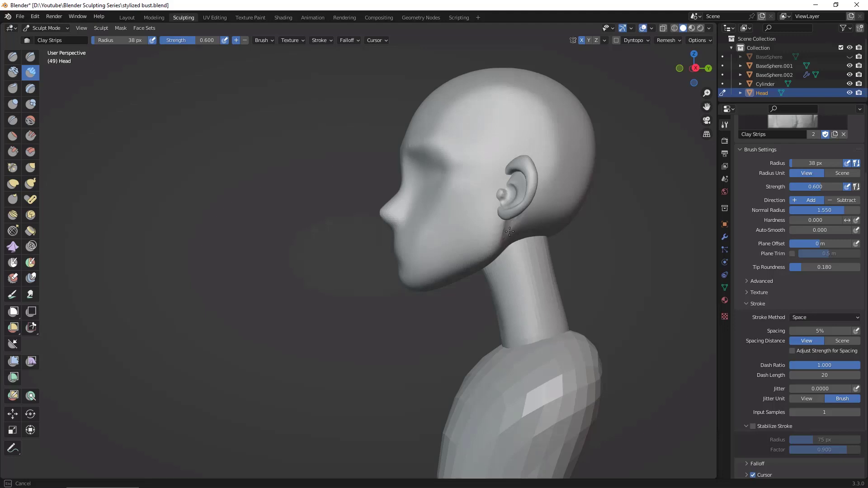
{"action": "mouse_move", "coordinate": [520, 227]}
{"action": "left_mouse_down"}
{"action": "mouse_move", "coordinate": [512, 244]}
{"action": "mouse_move", "coordinate": [519, 231]}
{"action": "left_mouse_up"}
{"action": "middle_click_drag", "start_coordinate": [521, 232], "coordinate": [615, 272]}
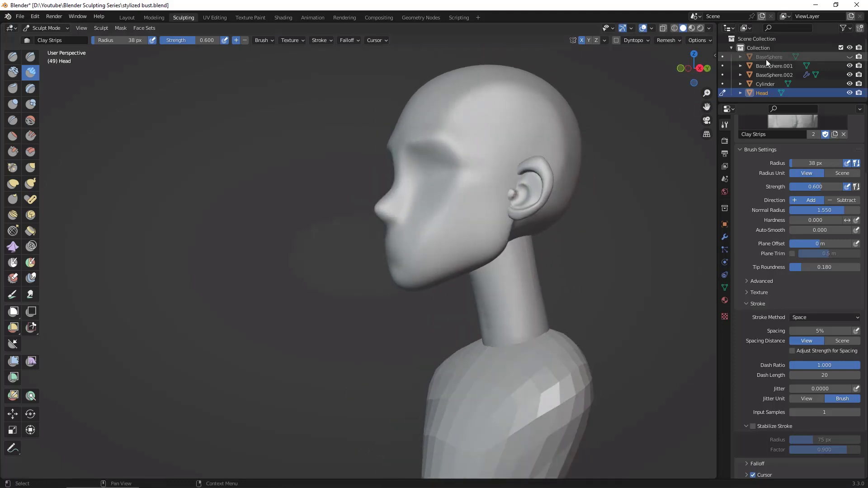
Step: In object mode, select the ears and move them about 0.048 m along the Y axis toward the back of the head
{"action": "left_click", "coordinate": [126, 21]}
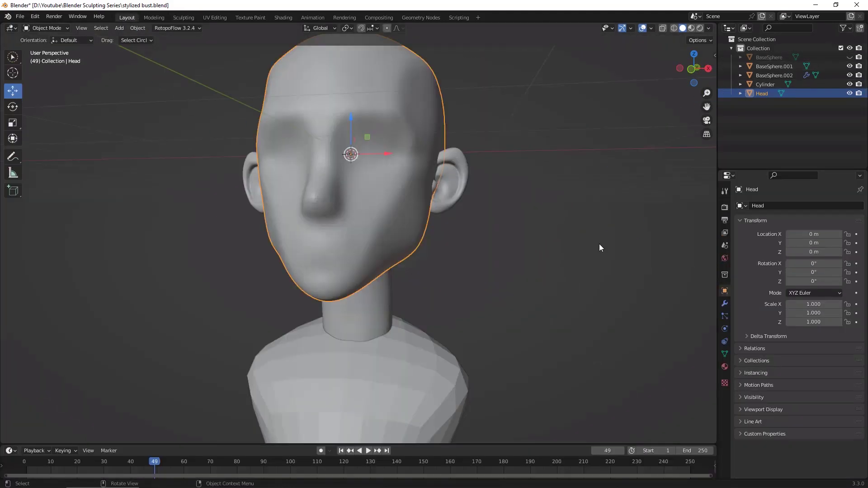
{"action": "left_click", "coordinate": [464, 197]}
{"action": "middle_click_drag", "start_coordinate": [463, 197], "coordinate": [476, 238]}
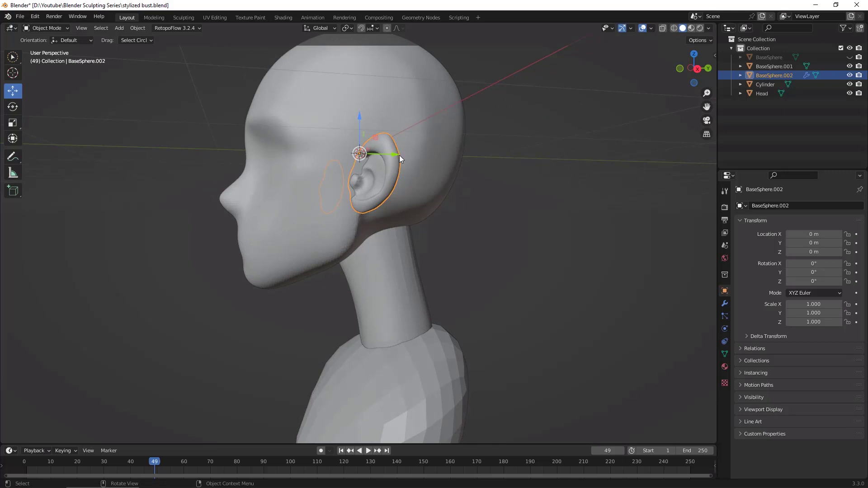
{"action": "left_click_drag", "start_coordinate": [400, 155], "coordinate": [405, 157]}
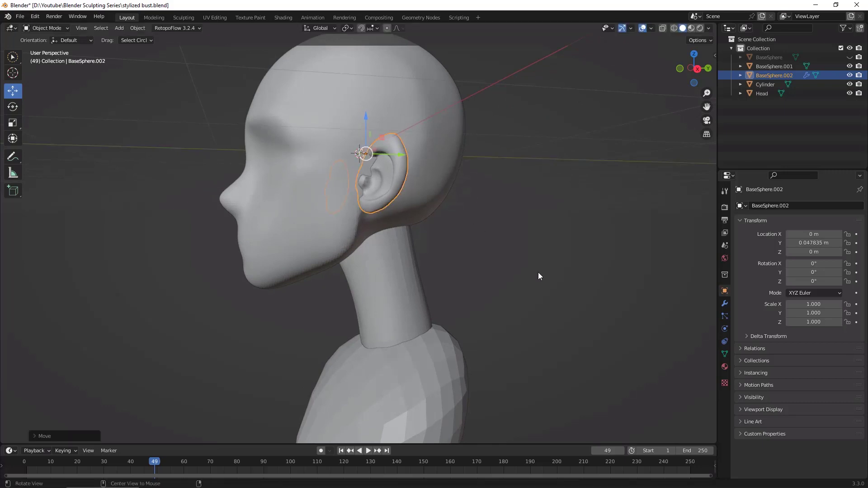
{"action": "middle_click_drag", "start_coordinate": [539, 272], "coordinate": [460, 234]}
{"action": "middle_click_drag", "start_coordinate": [531, 261], "coordinate": [509, 248]}
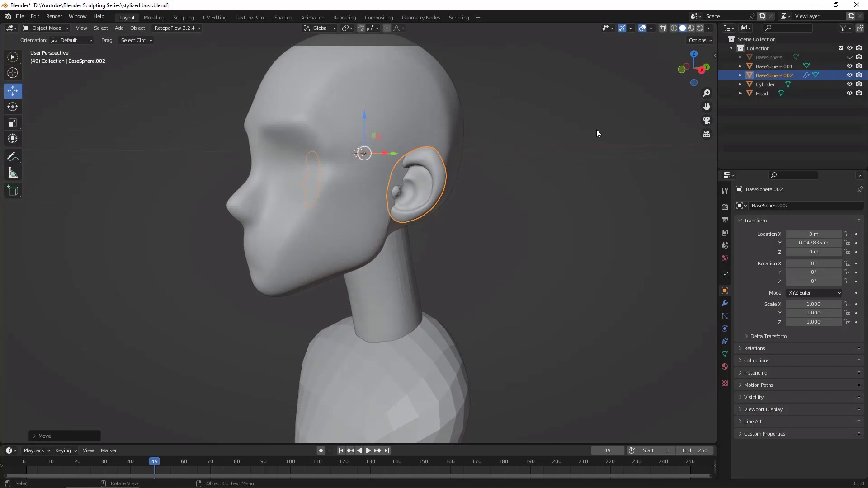
Step: Return to sculpting the head and build up its surface at the upper front edge of the ear with the Clay Strips brush
{"action": "left_click", "coordinate": [438, 105]}
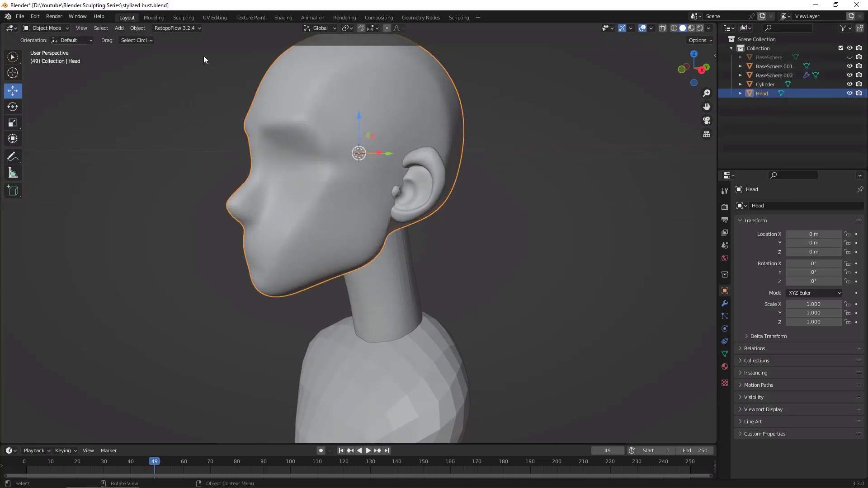
{"action": "left_click", "coordinate": [187, 19]}
{"action": "scroll", "coordinate": [614, 246], "scroll_direction": "down", "scroll_amount": 3}
{"action": "scroll", "coordinate": [614, 246], "scroll_direction": "up", "scroll_amount": 5}
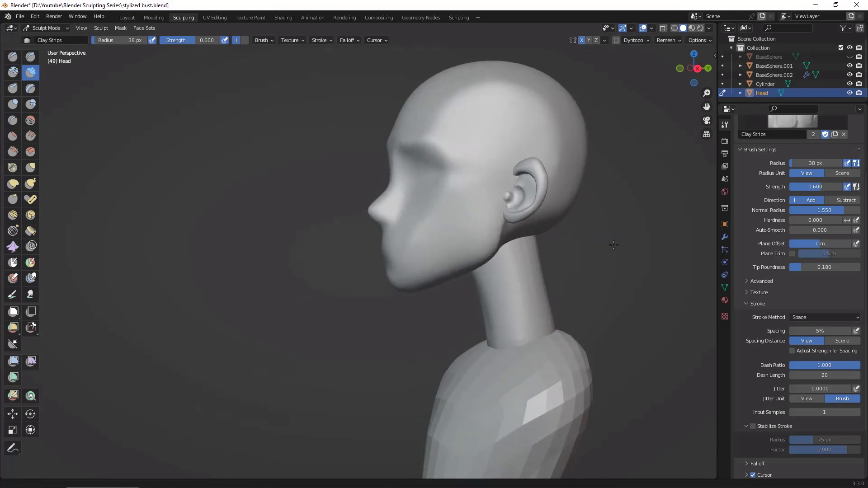
{"action": "left_click_drag", "start_coordinate": [613, 245], "coordinate": [620, 194], "text": "ctrl+alt"}
{"action": "left_click_drag", "start_coordinate": [701, 174], "coordinate": [629, 237], "text": "alt+shift"}
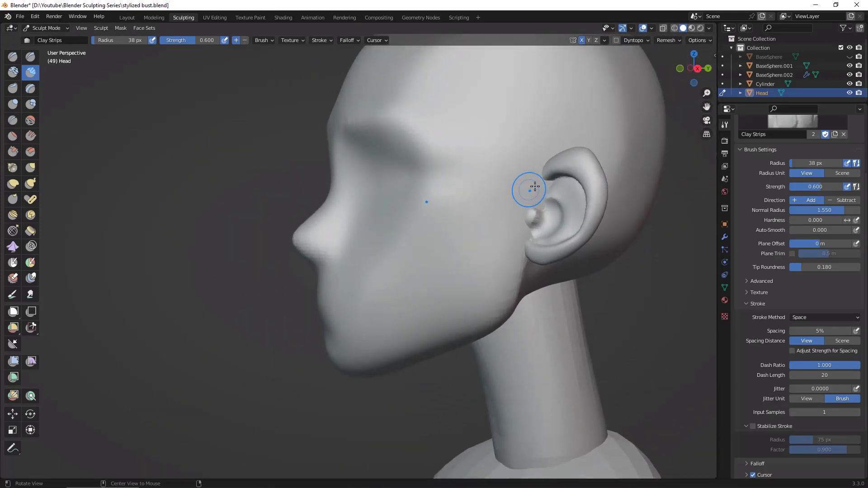
{"action": "mouse_move", "coordinate": [535, 187]}
{"action": "left_mouse_down"}
{"action": "mouse_move", "coordinate": [552, 215]}
{"action": "mouse_move", "coordinate": [550, 182]}
{"action": "mouse_move", "coordinate": [547, 191]}
{"action": "left_mouse_up"}
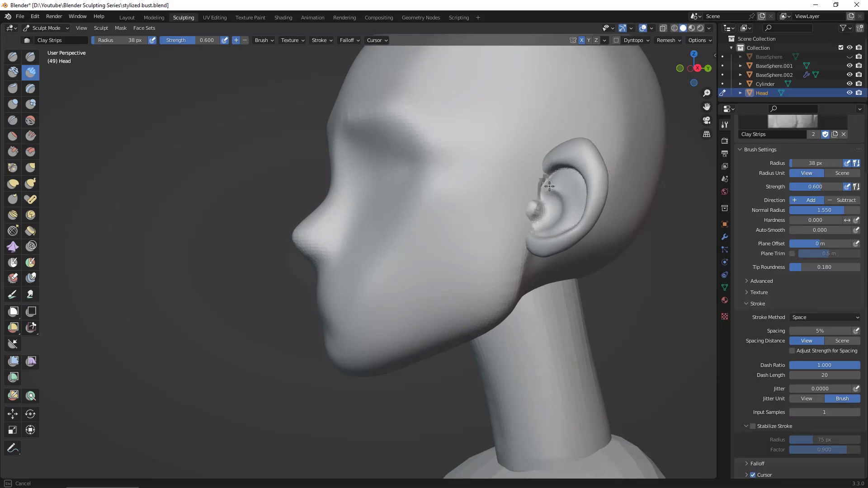
{"action": "mouse_move", "coordinate": [560, 175]}
{"action": "left_mouse_down"}
{"action": "mouse_move", "coordinate": [536, 181]}
{"action": "mouse_move", "coordinate": [542, 168]}
{"action": "mouse_move", "coordinate": [539, 177]}
{"action": "left_mouse_up"}
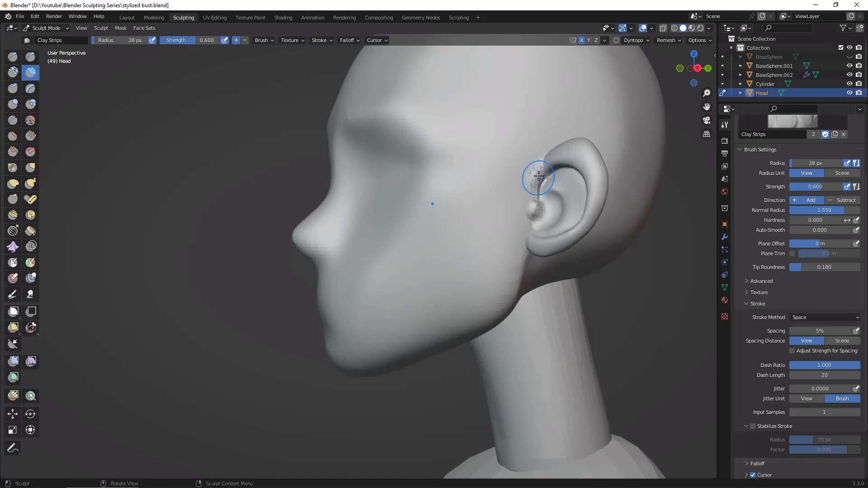
{"action": "middle_click_drag", "start_coordinate": [536, 178], "coordinate": [647, 281]}
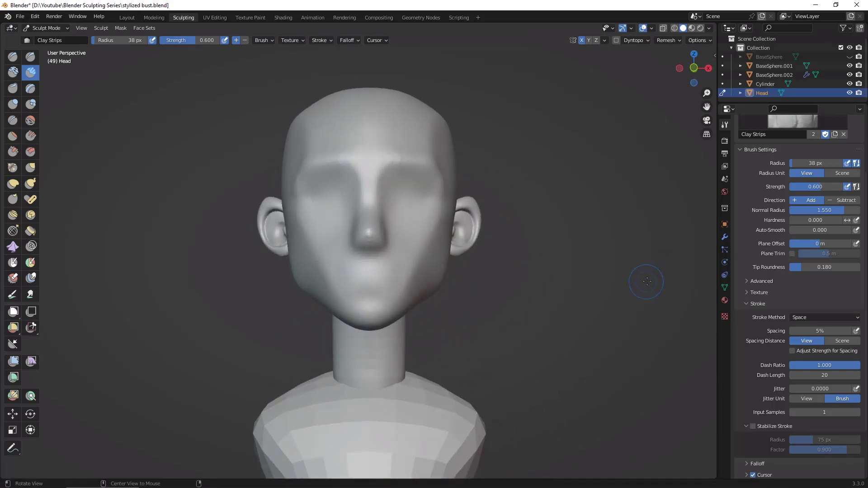
{"action": "mouse_move", "coordinate": [647, 281]}
{"action": "left_mouse_down", "text": "ctrl+alt"}
{"action": "mouse_move", "coordinate": [649, 240]}
{"action": "mouse_move", "coordinate": [653, 283]}
{"action": "mouse_move", "coordinate": [640, 300]}
{"action": "mouse_move", "coordinate": [651, 287]}
{"action": "left_mouse_up", "text": "ctrl+alt"}
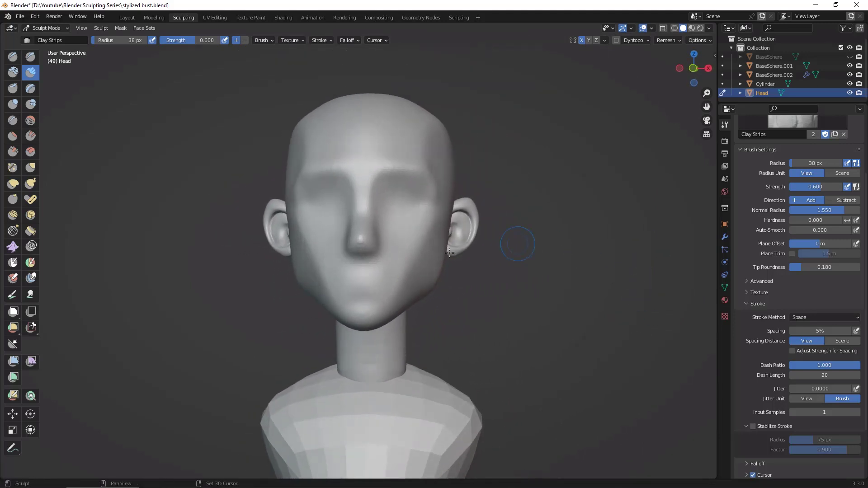
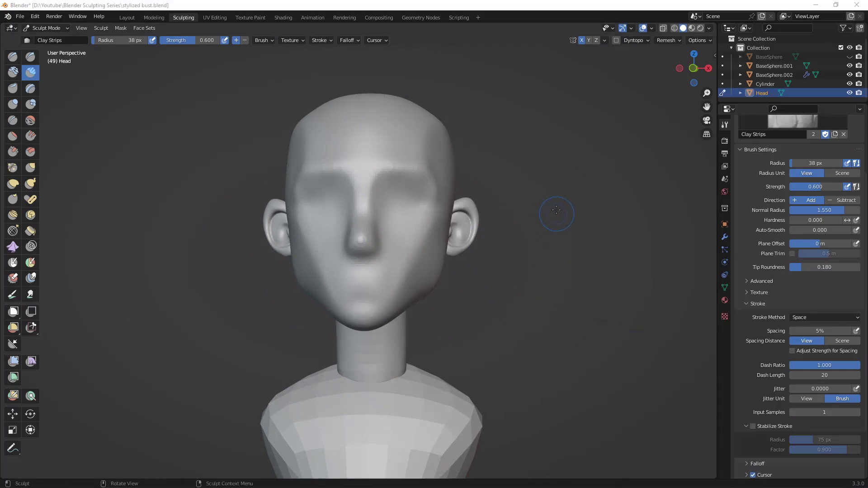
Step: Flatten the temple area on the side of the forehead with the Flatten/Contrast brush at a 90 px radius
{"action": "left_click_drag", "start_coordinate": [562, 226], "coordinate": [528, 232], "text": "alt"}
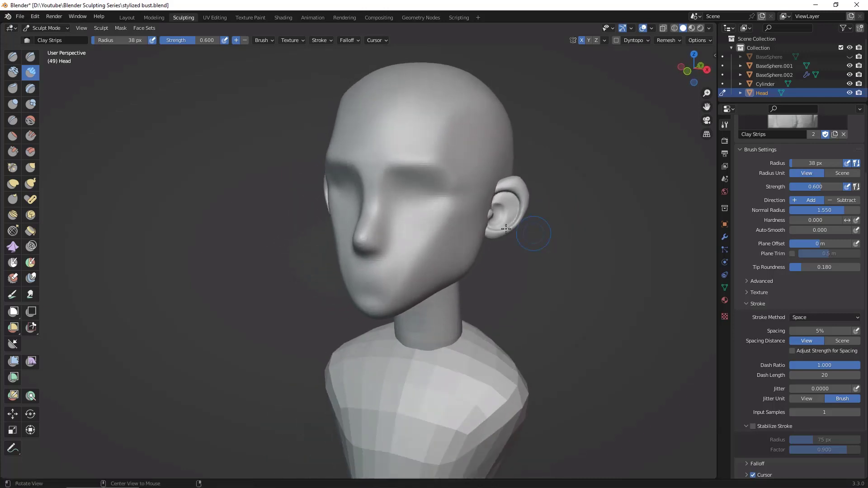
{"action": "left_click", "coordinate": [13, 137]}
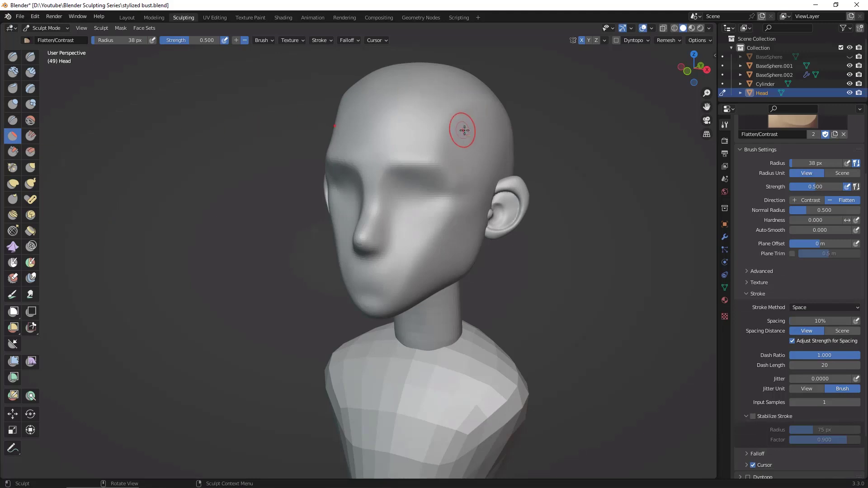
{"action": "key", "text": "f"}
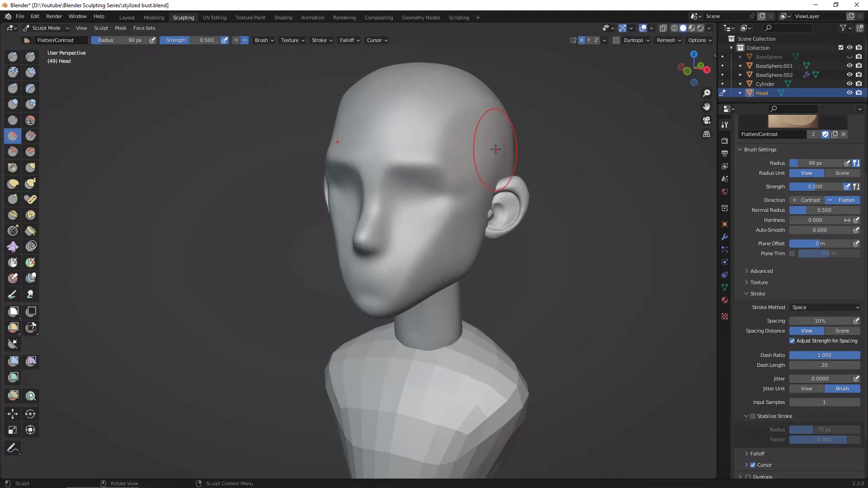
{"action": "left_click", "coordinate": [454, 126]}
{"action": "left_click_drag", "start_coordinate": [454, 127], "coordinate": [451, 129]}
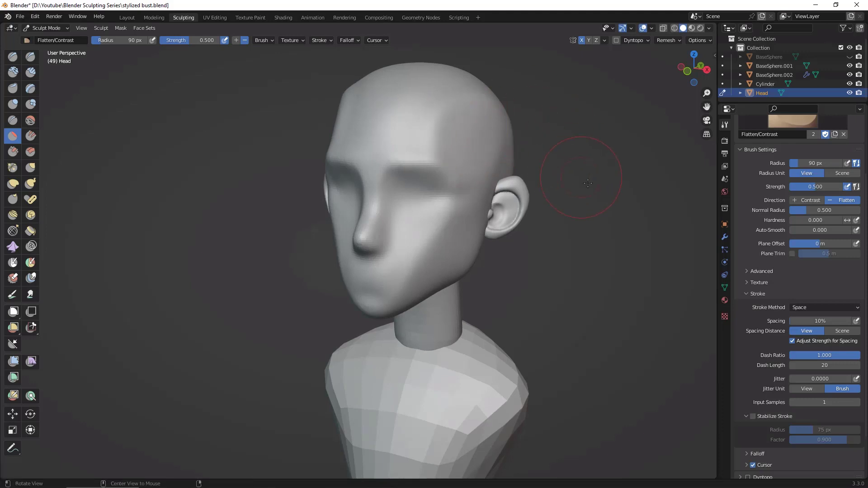
{"action": "middle_click_drag", "start_coordinate": [483, 120], "coordinate": [450, 114]}
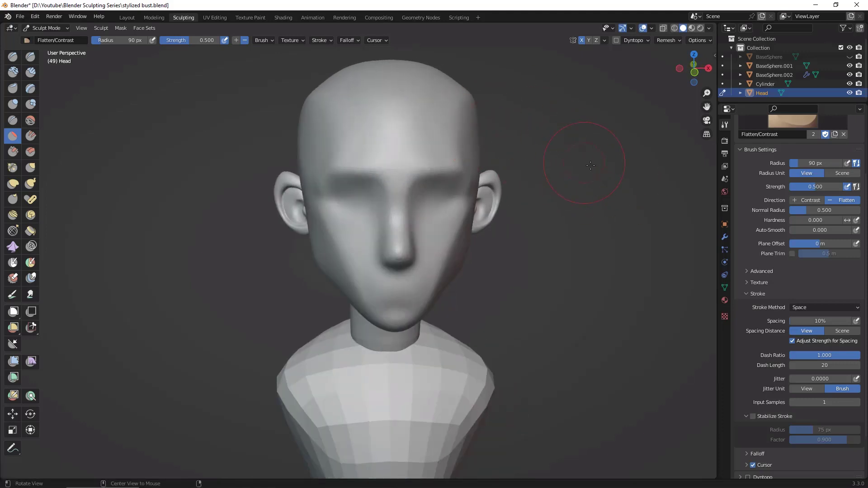
{"action": "middle_click_drag", "start_coordinate": [581, 145], "coordinate": [490, 155]}
{"action": "middle_click_drag", "start_coordinate": [560, 147], "coordinate": [515, 166]}
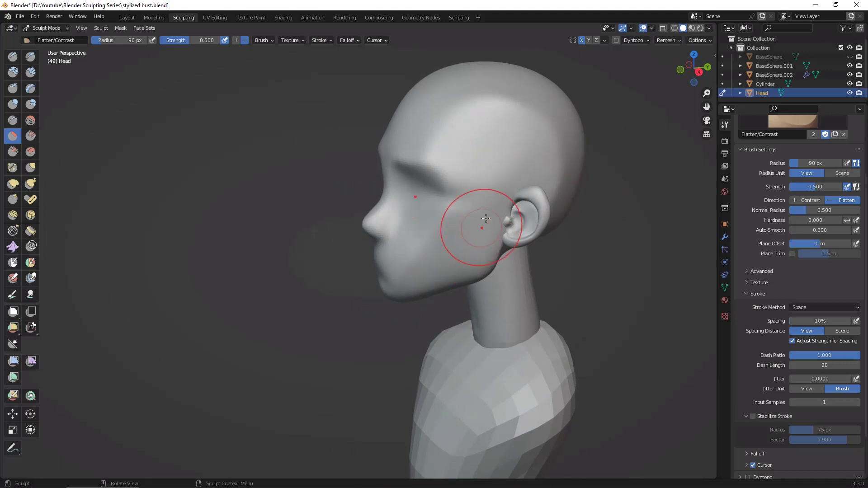
Step: Flatten the cheek in front of the ear and even out the upper side of the skull with the Flatten/Contrast brush
{"action": "middle_click_drag", "start_coordinate": [475, 213], "coordinate": [509, 128]}
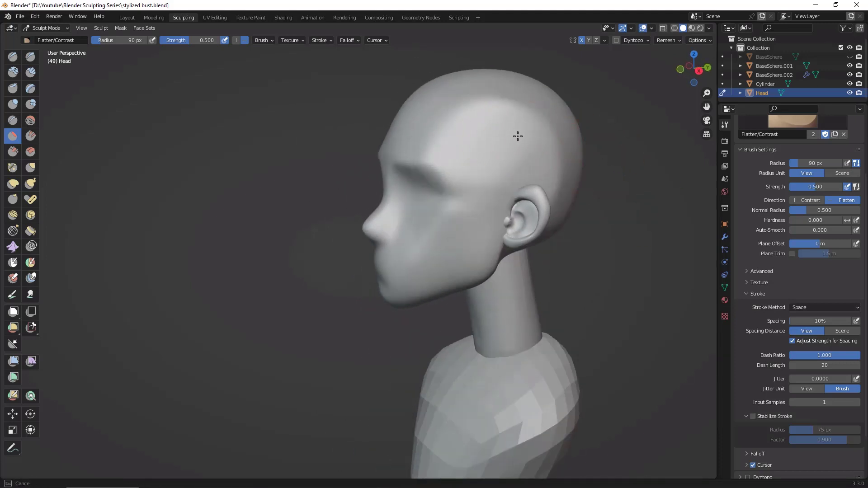
{"action": "middle_click_drag", "start_coordinate": [504, 178], "coordinate": [689, 261]}
{"action": "mouse_move", "coordinate": [508, 185]}
{"action": "middle_mouse_down"}
{"action": "mouse_move", "coordinate": [576, 258]}
{"action": "mouse_move", "coordinate": [498, 149]}
{"action": "middle_mouse_up"}
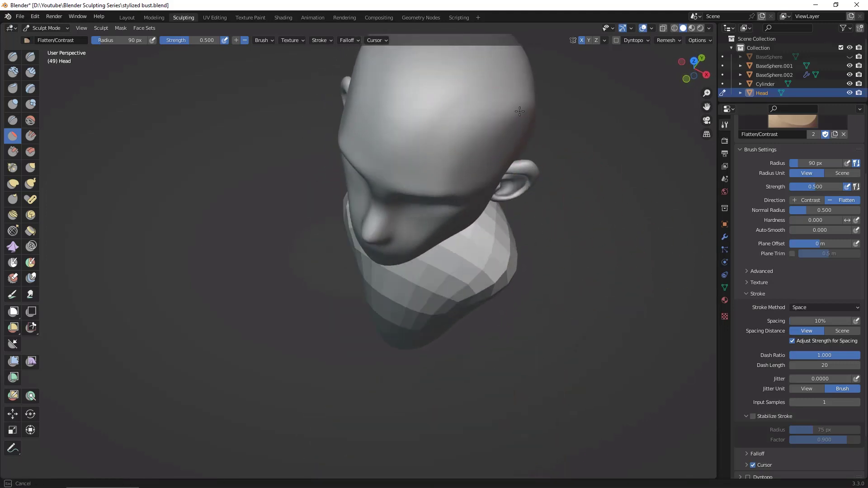
{"action": "middle_click_drag", "start_coordinate": [499, 117], "coordinate": [560, 157]}
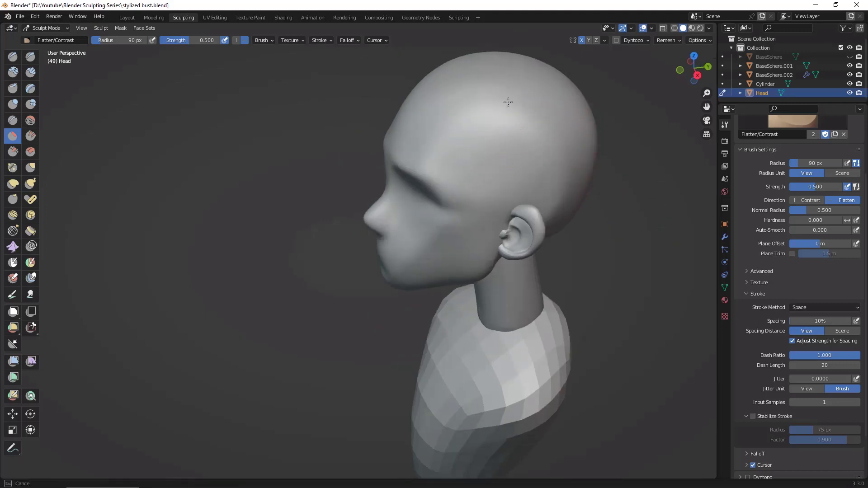
{"action": "mouse_move", "coordinate": [509, 103]}
{"action": "middle_mouse_down"}
{"action": "mouse_move", "coordinate": [556, 233]}
{"action": "mouse_move", "coordinate": [659, 286]}
{"action": "mouse_move", "coordinate": [624, 319]}
{"action": "mouse_move", "coordinate": [565, 330]}
{"action": "mouse_move", "coordinate": [661, 274]}
{"action": "middle_mouse_up"}
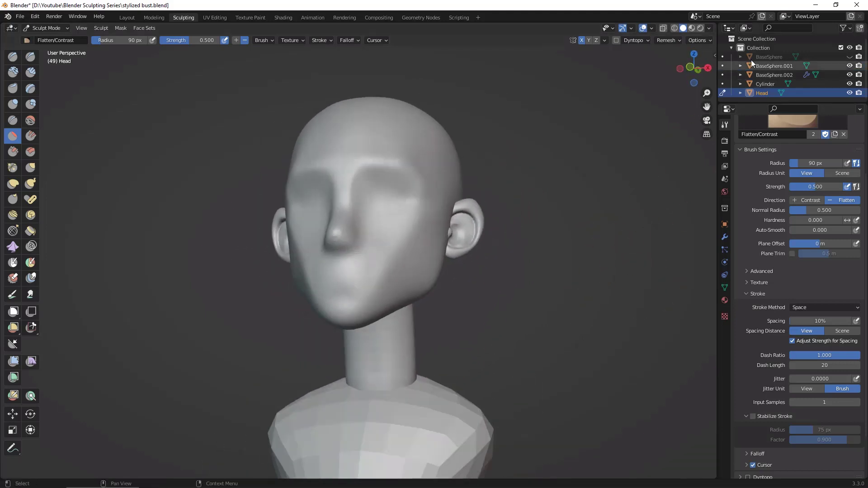
Step: Switch sculpting to the ears and thicken the outer rim with the Inflate/Deflate brush at a 68 px radius
{"action": "left_click", "coordinate": [722, 74]}
{"action": "middle_click_drag", "start_coordinate": [703, 145], "coordinate": [464, 247]}
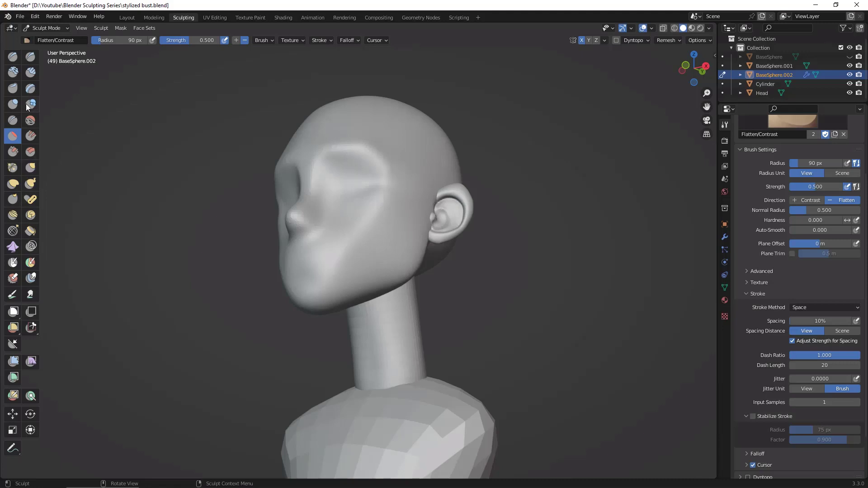
{"action": "left_click", "coordinate": [13, 104]}
{"action": "scroll", "coordinate": [511, 251], "scroll_direction": "up", "scroll_amount": 6}
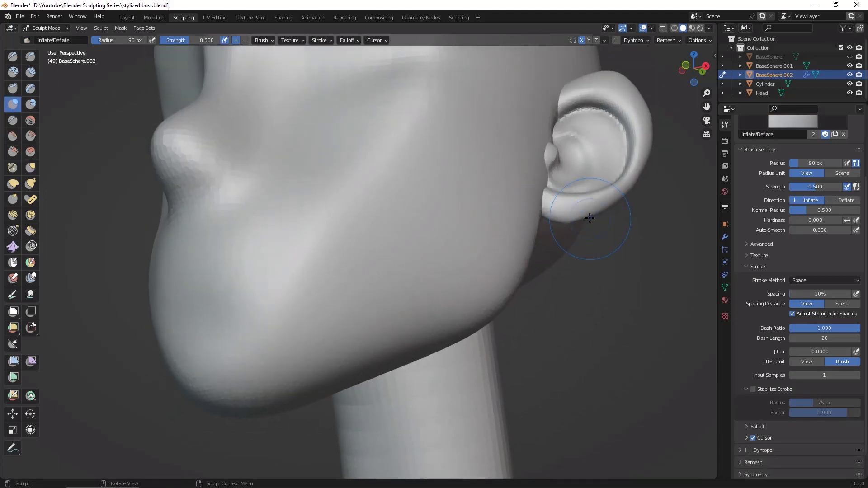
{"action": "key", "text": "f"}
{"action": "left_click", "coordinate": [572, 221]}
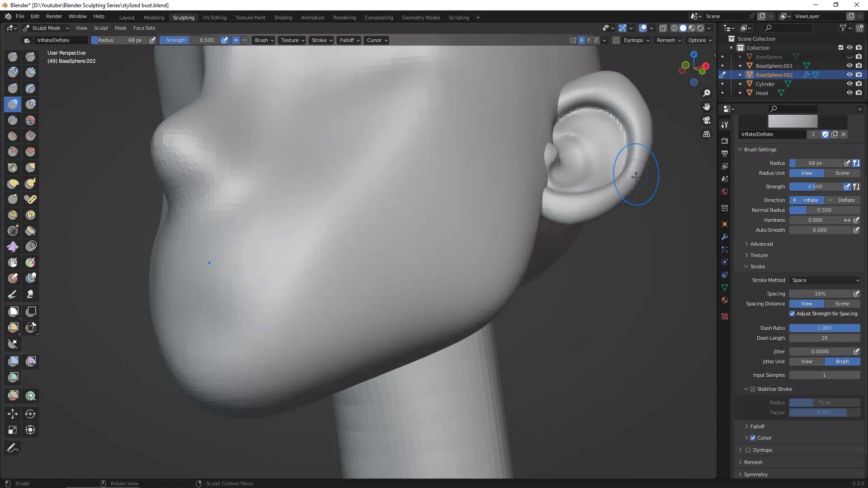
{"action": "key", "text": "f"}
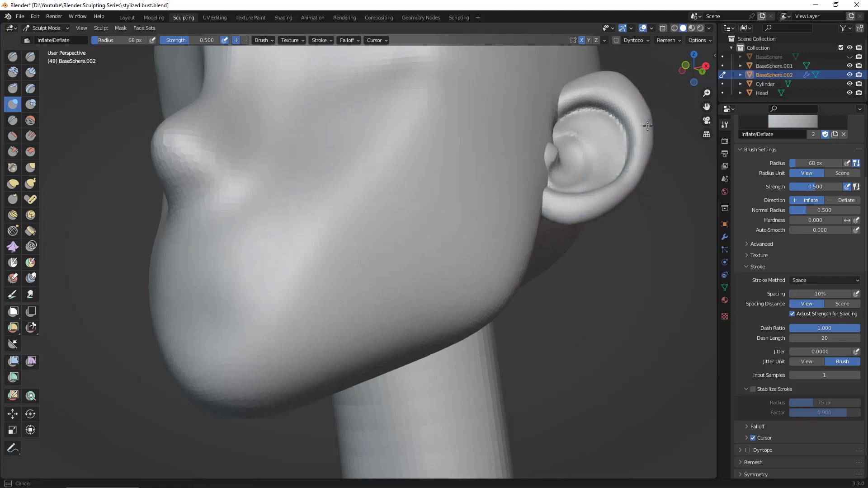
{"action": "mouse_move", "coordinate": [643, 243]}
{"action": "left_mouse_down", "text": "alt"}
{"action": "mouse_move", "coordinate": [626, 344]}
{"action": "mouse_move", "coordinate": [651, 342]}
{"action": "mouse_move", "coordinate": [580, 340]}
{"action": "mouse_move", "coordinate": [557, 327]}
{"action": "mouse_move", "coordinate": [652, 326]}
{"action": "mouse_move", "coordinate": [654, 339]}
{"action": "left_mouse_up", "text": "alt"}
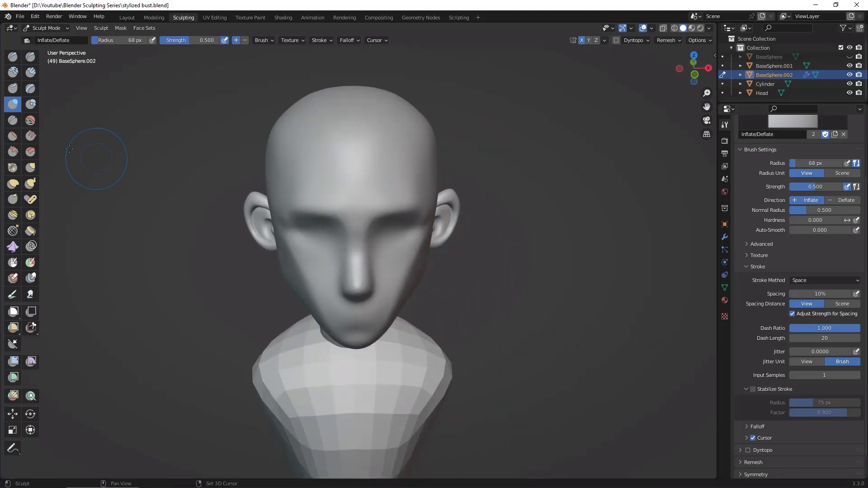
{"action": "left_click", "coordinate": [13, 151]}
{"action": "left_click_drag", "start_coordinate": [360, 146], "coordinate": [360, 186]}
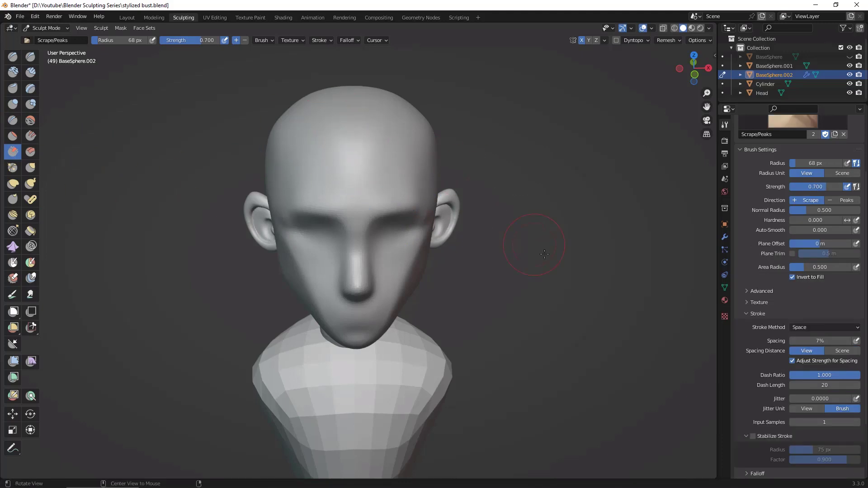
Step: Push the ear's lower rear edge inward and adjust its upper rim with the Grab brush at a 95 px radius
{"action": "mouse_move", "coordinate": [545, 254]}
{"action": "middle_mouse_down"}
{"action": "mouse_move", "coordinate": [553, 249]}
{"action": "mouse_move", "coordinate": [529, 253]}
{"action": "mouse_move", "coordinate": [606, 256]}
{"action": "mouse_move", "coordinate": [570, 263]}
{"action": "mouse_move", "coordinate": [587, 291]}
{"action": "mouse_move", "coordinate": [591, 279]}
{"action": "middle_mouse_up"}
{"action": "scroll", "coordinate": [591, 290], "scroll_direction": "up", "scroll_amount": 2}
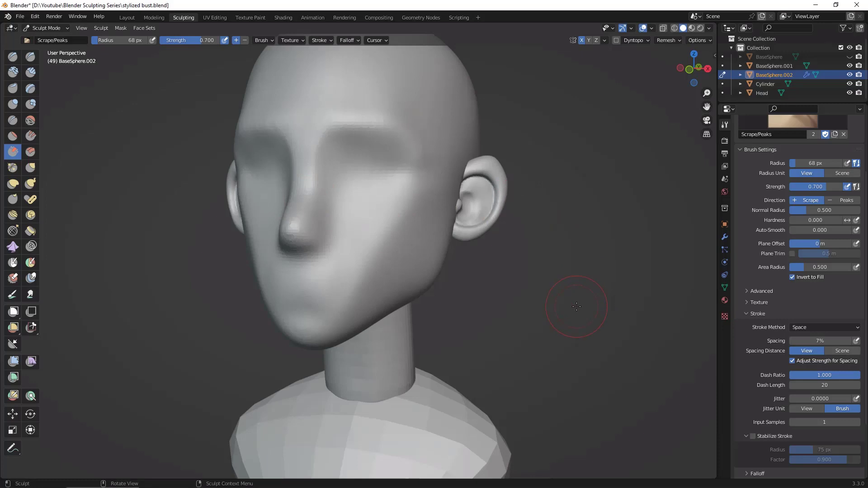
{"action": "middle_click_drag", "start_coordinate": [585, 176], "coordinate": [450, 197]}
{"action": "key", "text": "g"}
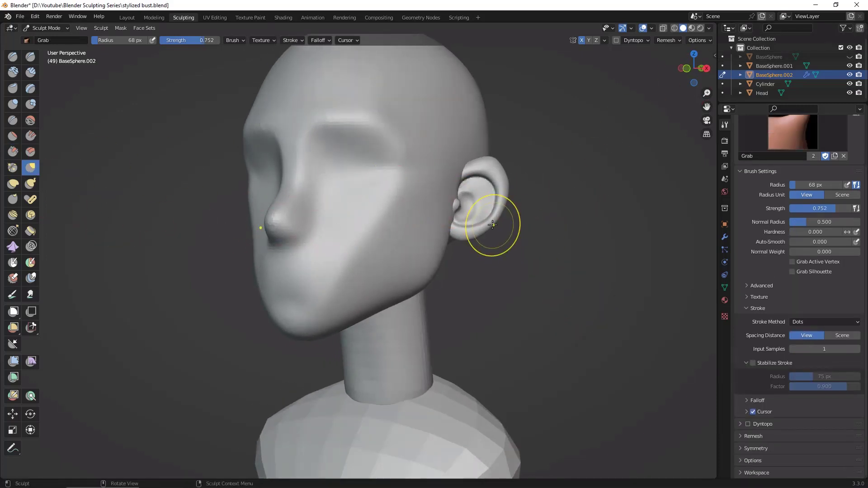
{"action": "key", "text": "f"}
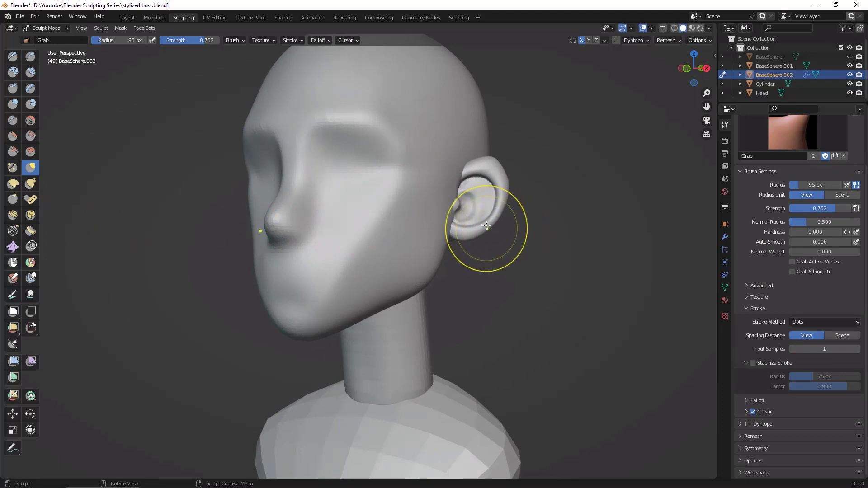
{"action": "left_click", "coordinate": [482, 225]}
{"action": "left_click_drag", "start_coordinate": [483, 225], "coordinate": [478, 220]}
{"action": "left_click_drag", "start_coordinate": [499, 218], "coordinate": [495, 213]}
{"action": "left_click_drag", "start_coordinate": [493, 166], "coordinate": [494, 168]}
Step: Refine the curve of the ear's top edge with the Grab brush at a 52 px radius
{"action": "left_click_drag", "start_coordinate": [539, 186], "coordinate": [520, 175], "text": "alt"}
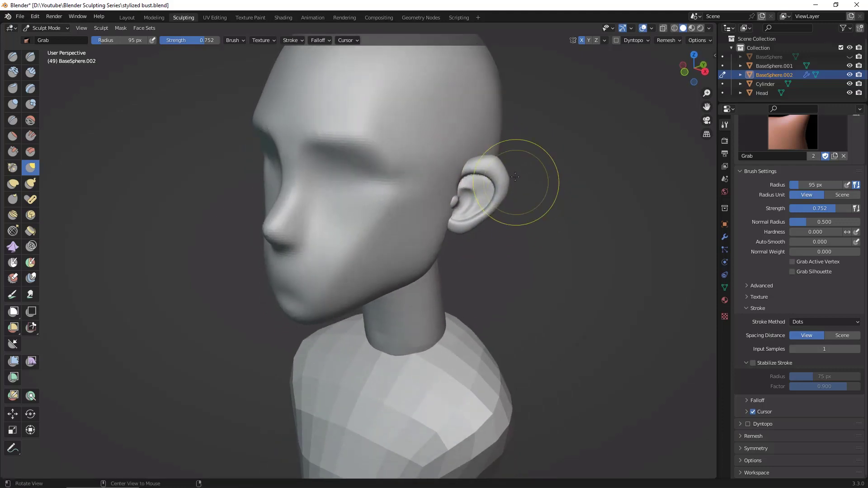
{"action": "key", "text": "space"}
{"action": "key", "text": "space"}
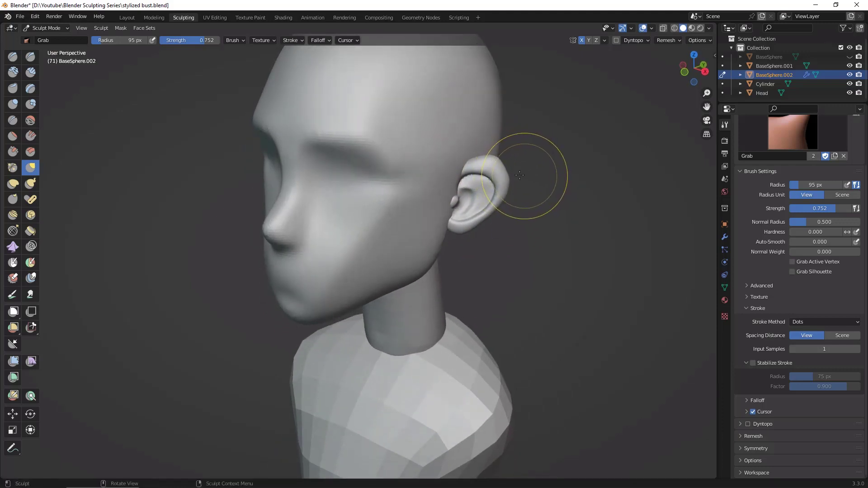
{"action": "key", "text": "f"}
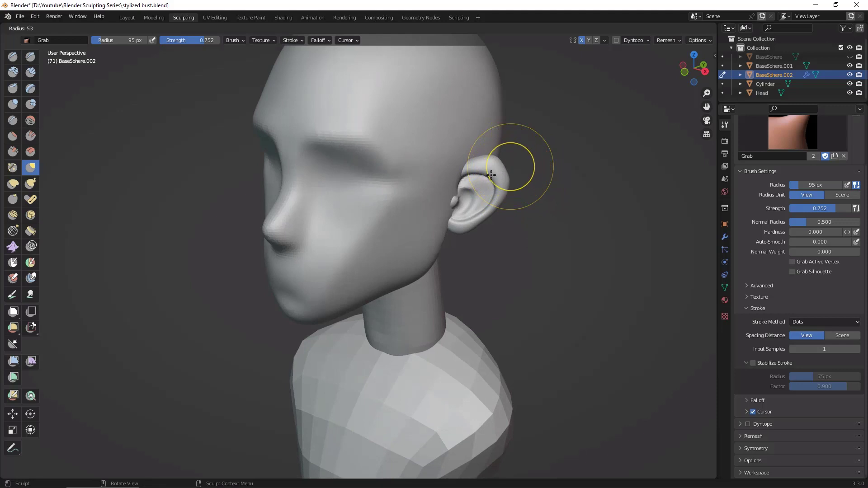
{"action": "left_click", "coordinate": [495, 158]}
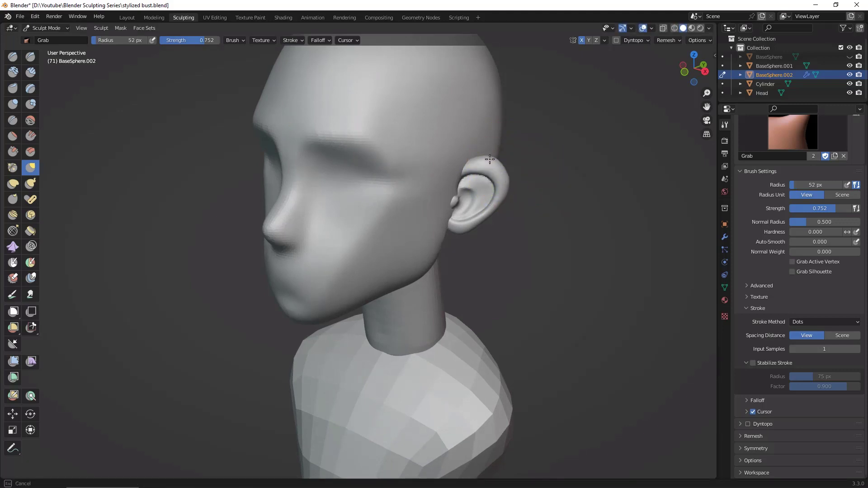
{"action": "middle_click_drag", "start_coordinate": [545, 178], "coordinate": [510, 196]}
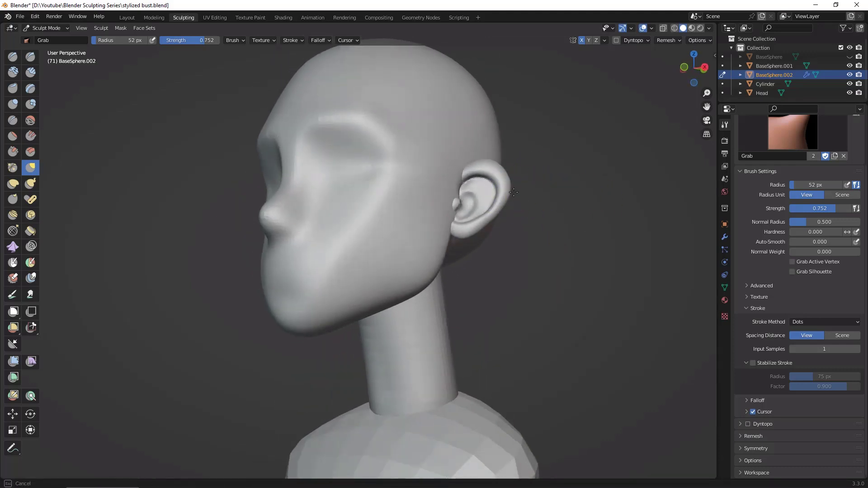
Step: Adjust the front of the ear where it meets the head with the Grab brush at a 158 px radius
{"action": "mouse_move", "coordinate": [562, 252]}
{"action": "middle_mouse_down"}
{"action": "mouse_move", "coordinate": [560, 294]}
{"action": "mouse_move", "coordinate": [614, 293]}
{"action": "mouse_move", "coordinate": [603, 302]}
{"action": "middle_mouse_up"}
{"action": "mouse_move", "coordinate": [604, 251]}
{"action": "middle_mouse_down"}
{"action": "mouse_move", "coordinate": [507, 284]}
{"action": "mouse_move", "coordinate": [523, 166]}
{"action": "middle_mouse_up"}
{"action": "scroll", "coordinate": [520, 259], "scroll_direction": "up", "scroll_amount": 5}
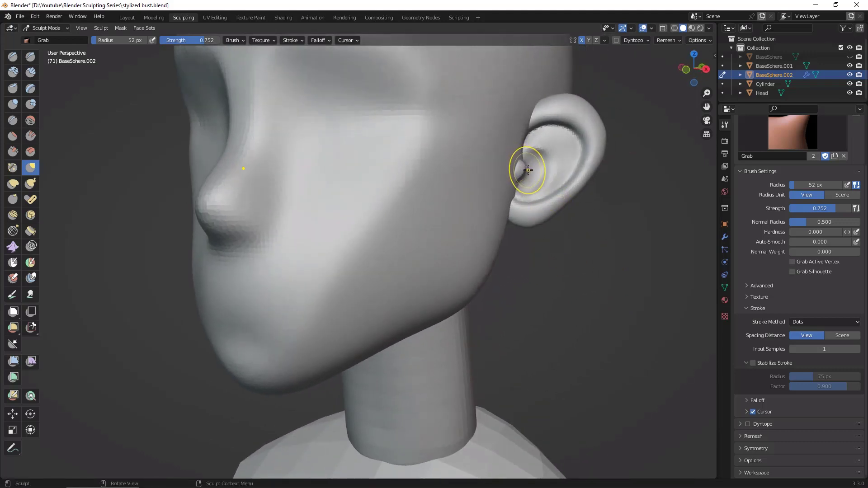
{"action": "key", "text": "f"}
{"action": "left_click", "coordinate": [577, 196]}
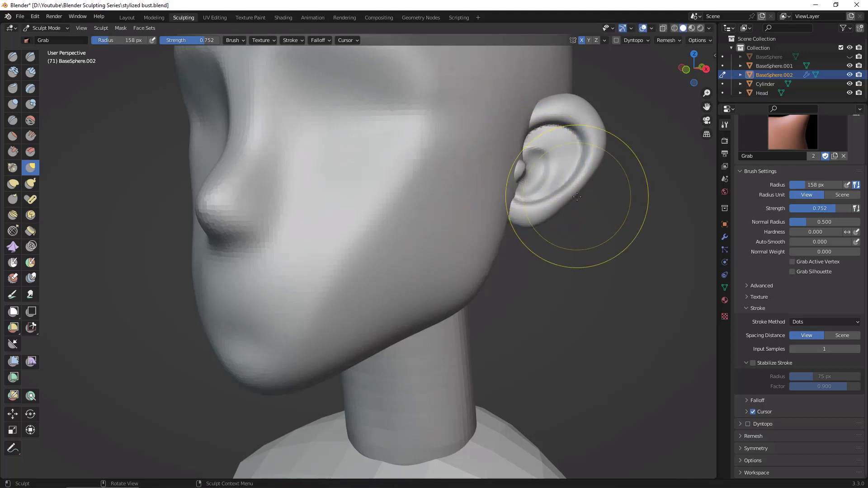
{"action": "left_click_drag", "start_coordinate": [511, 177], "coordinate": [522, 160]}
{"action": "mouse_move", "coordinate": [617, 277]}
{"action": "middle_mouse_down"}
{"action": "mouse_move", "coordinate": [581, 280]}
{"action": "mouse_move", "coordinate": [569, 271]}
{"action": "middle_mouse_up"}
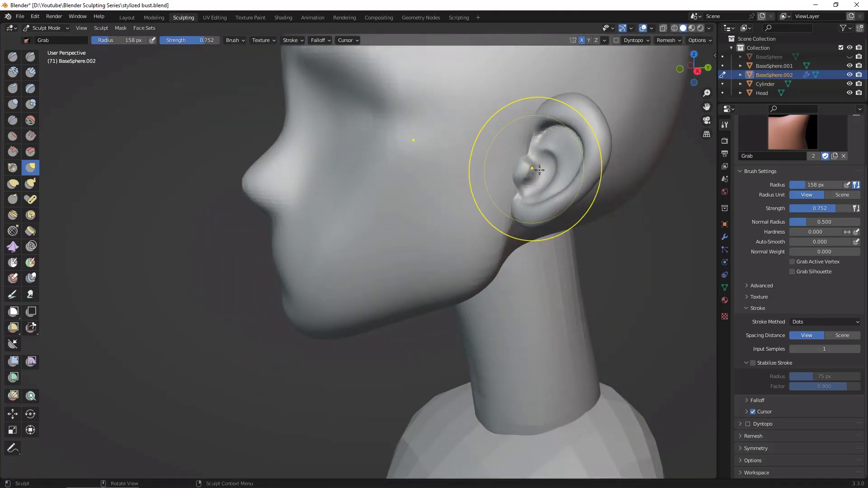
Step: Reshape the small bump at the front of the ear canal with the Grab brush at a 20 px radius
{"action": "key", "text": "f"}
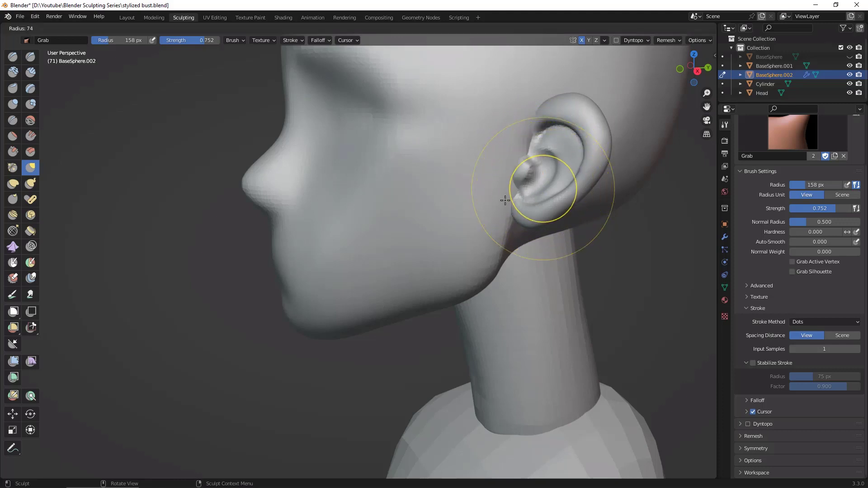
{"action": "left_click", "coordinate": [505, 201]}
{"action": "key", "text": "f"}
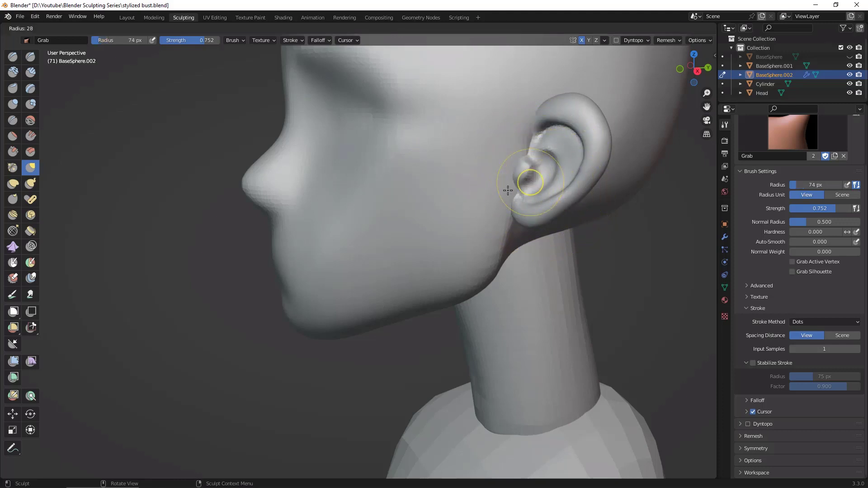
{"action": "left_click", "coordinate": [506, 191]}
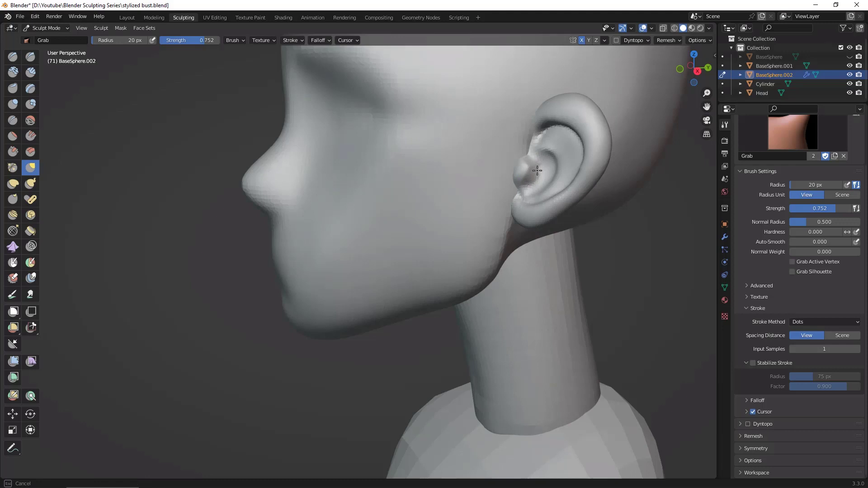
{"action": "middle_click_drag", "start_coordinate": [543, 199], "coordinate": [592, 226]}
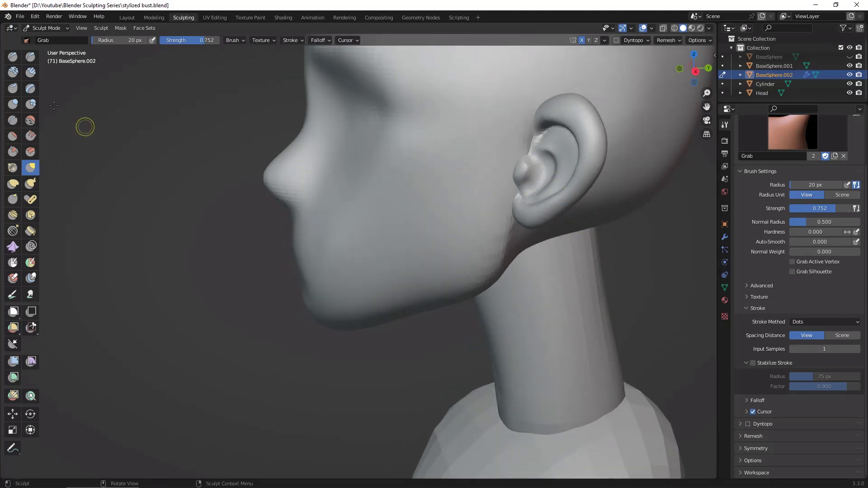
Step: Build up the inner ear just behind the small front bump with the Clay Strips brush at a 20 px radius
{"action": "left_click", "coordinate": [31, 73]}
{"action": "middle_click_drag", "start_coordinate": [538, 180], "coordinate": [539, 171]}
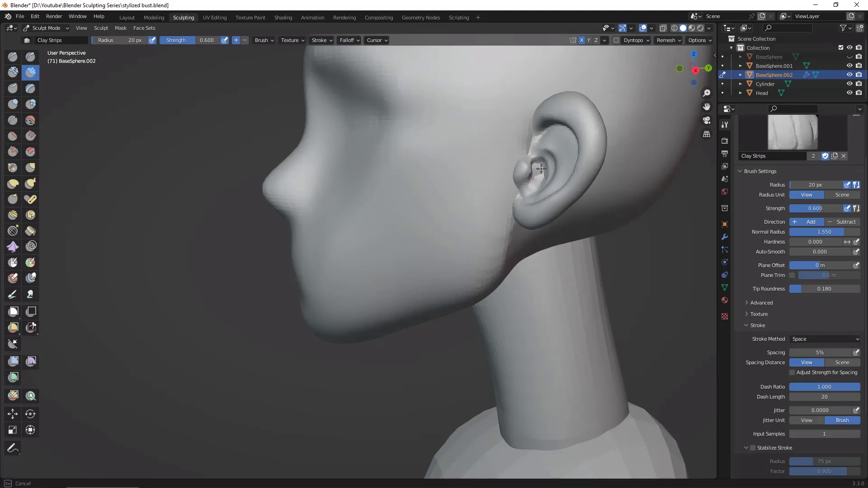
{"action": "middle_click_drag", "start_coordinate": [667, 302], "coordinate": [558, 176]}
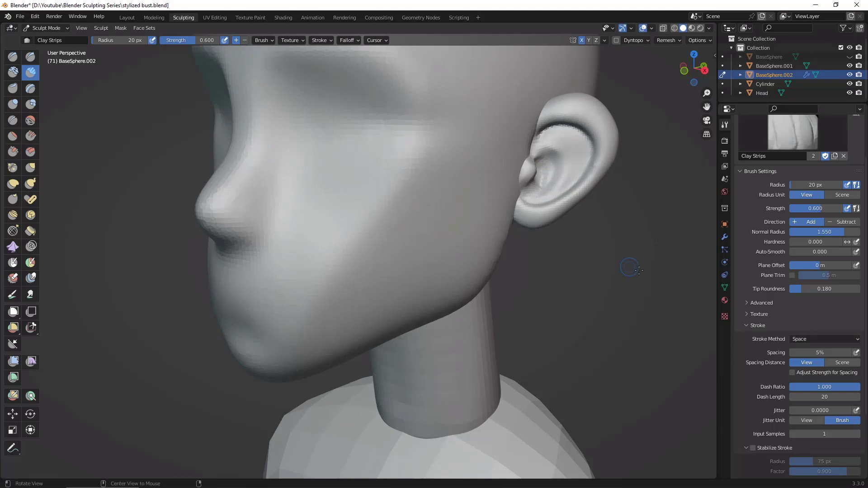
{"action": "left_click_drag", "start_coordinate": [639, 271], "coordinate": [604, 310], "text": "ctrl+alt"}
{"action": "left_click_drag", "start_coordinate": [597, 302], "coordinate": [626, 294], "text": "alt"}
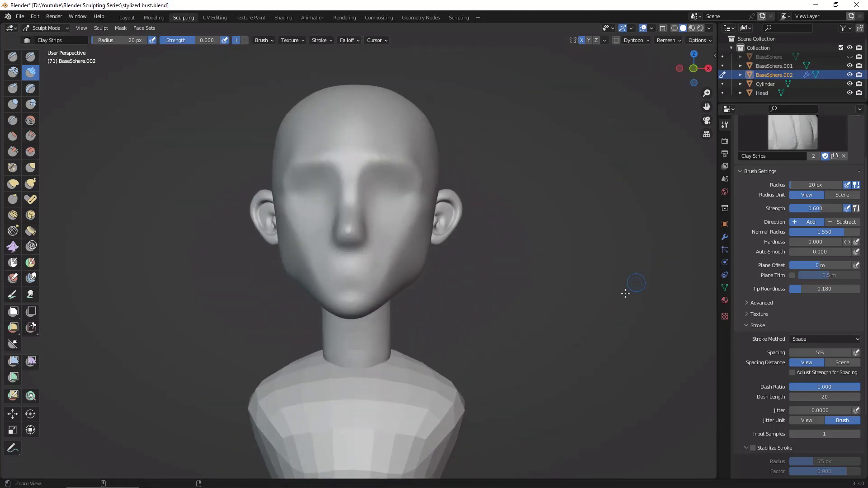
{"action": "middle_click_drag", "start_coordinate": [626, 293], "coordinate": [532, 207]}
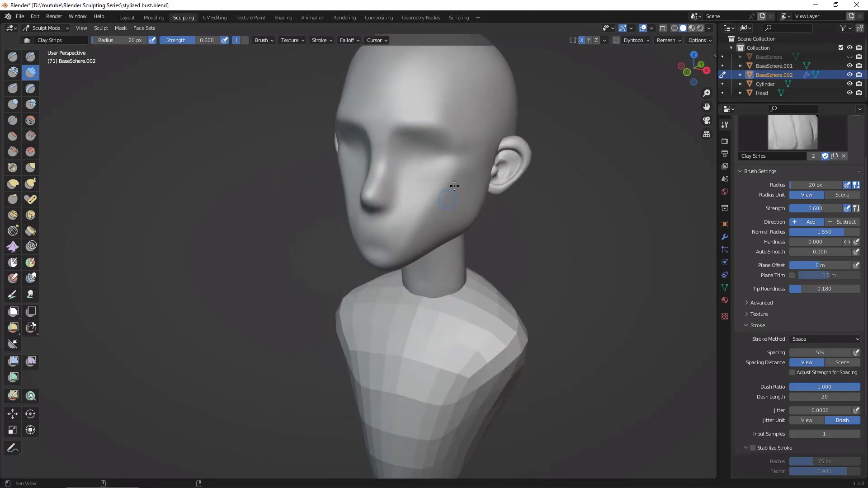
Step: Switch to sculpting the head and reshape the brow and outer eye sockets with the Grab brush at a 136 px radius
{"action": "middle_click_drag", "start_coordinate": [599, 258], "coordinate": [625, 254]}
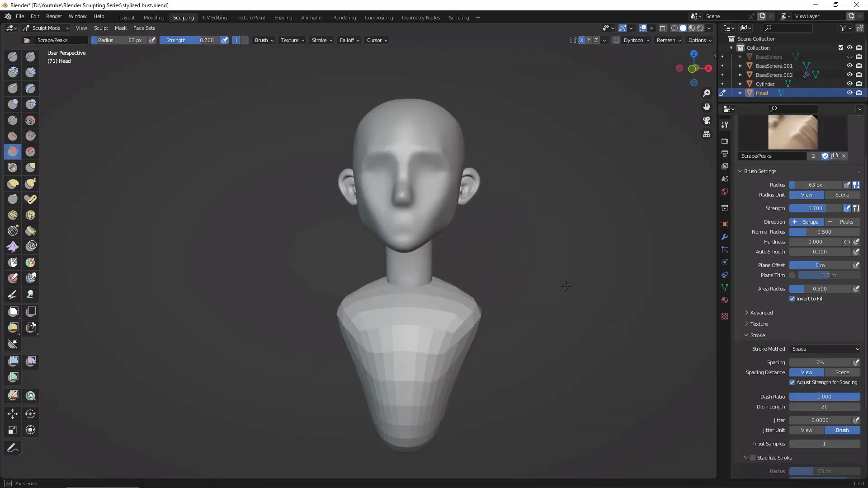
{"action": "middle_click_drag", "start_coordinate": [566, 286], "coordinate": [584, 265]}
{"action": "scroll", "coordinate": [588, 262], "scroll_direction": "up", "scroll_amount": 5}
{"action": "scroll", "coordinate": [590, 261], "scroll_direction": "down", "scroll_amount": 2}
{"action": "mouse_move", "coordinate": [584, 266]}
{"action": "middle_mouse_down", "text": "shift"}
{"action": "mouse_move", "coordinate": [565, 363]}
{"action": "mouse_move", "coordinate": [543, 372]}
{"action": "middle_mouse_up", "text": "shift"}
{"action": "left_click", "coordinate": [31, 169]}
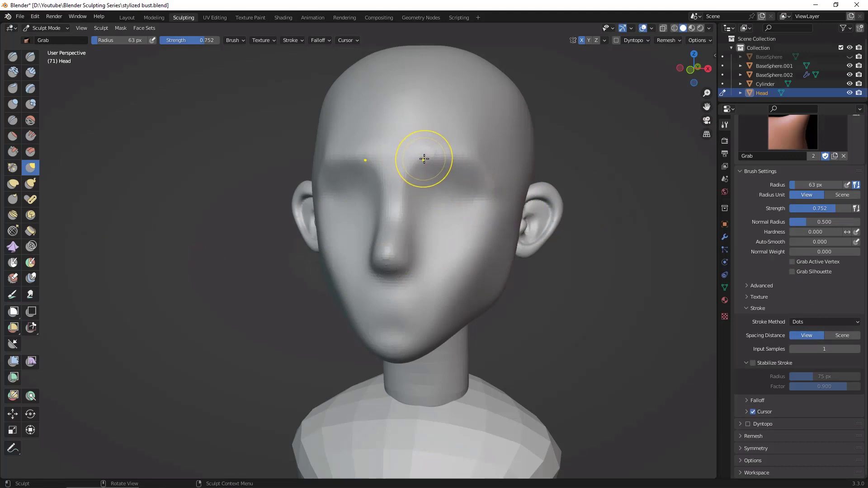
{"action": "key", "text": "f"}
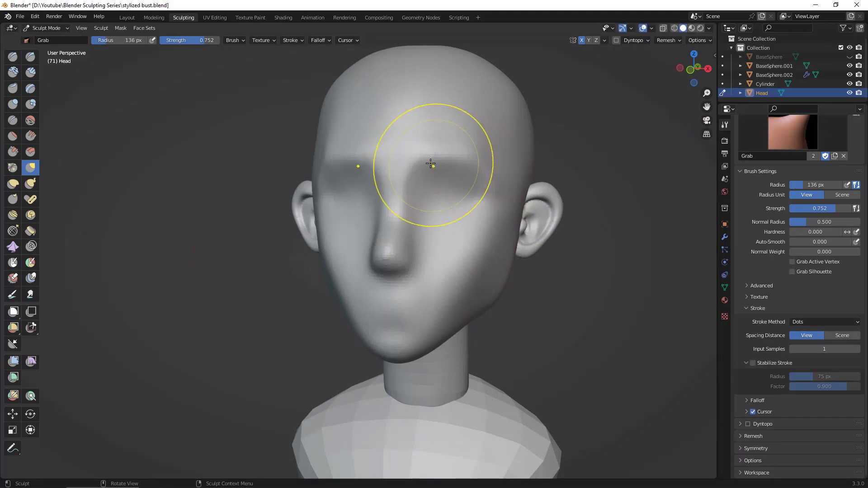
{"action": "left_click_drag", "start_coordinate": [430, 160], "coordinate": [435, 156]}
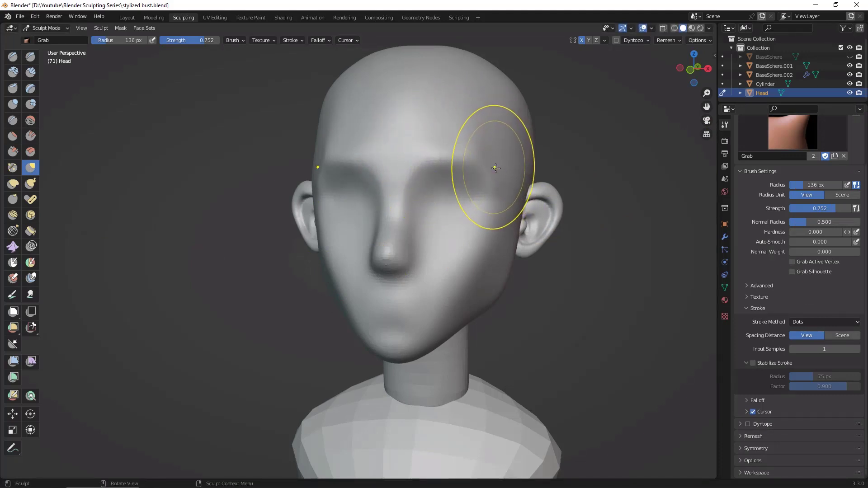
{"action": "mouse_move", "coordinate": [494, 167]}
{"action": "left_mouse_down"}
{"action": "mouse_move", "coordinate": [496, 174]}
{"action": "mouse_move", "coordinate": [497, 168]}
{"action": "left_mouse_up"}
Step: Carve a crease under the nose with the Draw Sharp brush at a 57 px radius
{"action": "mouse_move", "coordinate": [585, 299]}
{"action": "left_mouse_down", "text": "alt"}
{"action": "mouse_move", "coordinate": [655, 292]}
{"action": "mouse_move", "coordinate": [576, 280]}
{"action": "left_mouse_up", "text": "alt"}
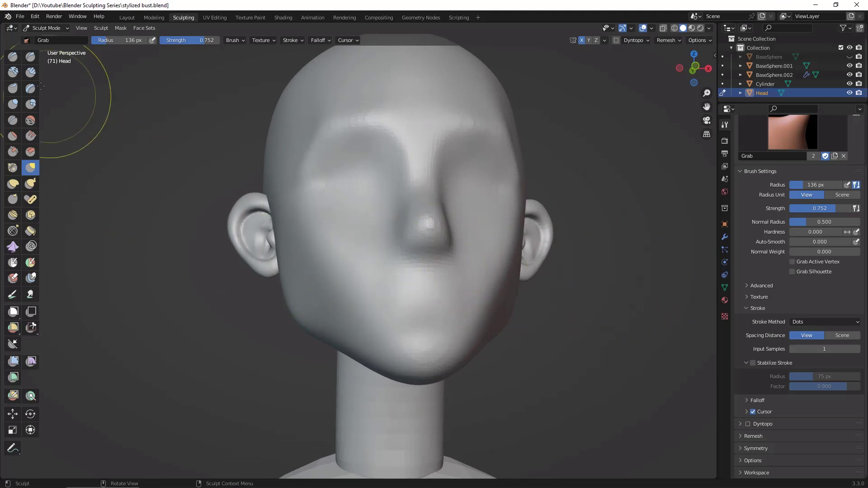
{"action": "left_click", "coordinate": [30, 56]}
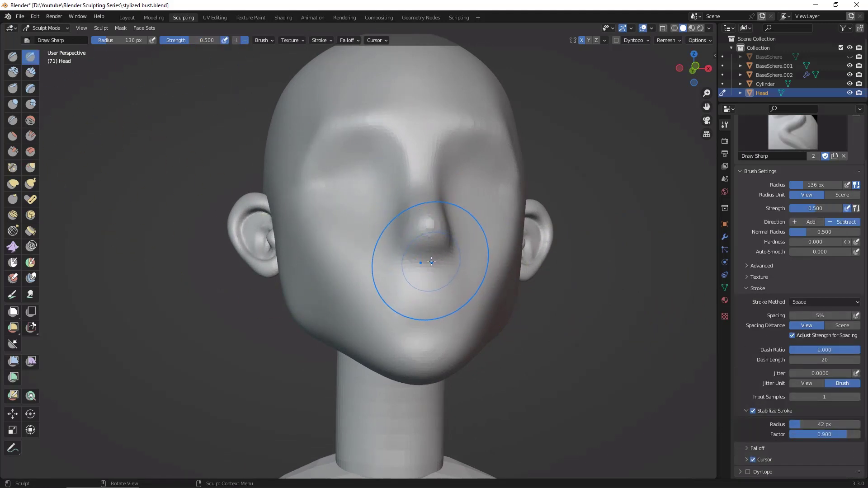
{"action": "key", "text": "f"}
{"action": "left_click", "coordinate": [397, 272]}
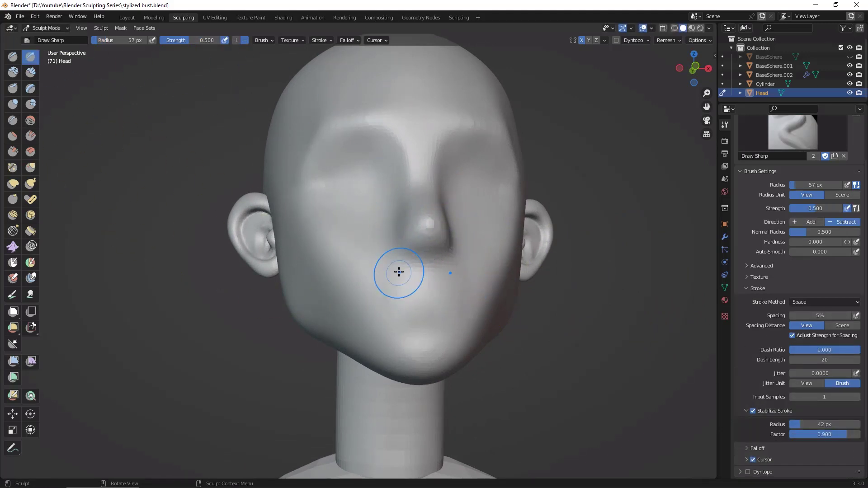
{"action": "left_click_drag", "start_coordinate": [418, 259], "coordinate": [457, 262]}
Step: Sharpen the side of the nose and the upper edge of the eye socket with the Draw Sharp brush at 57 px
{"action": "middle_click_drag", "start_coordinate": [620, 326], "coordinate": [615, 329]}
{"action": "left_click_drag", "start_coordinate": [615, 329], "coordinate": [570, 340], "text": "alt"}
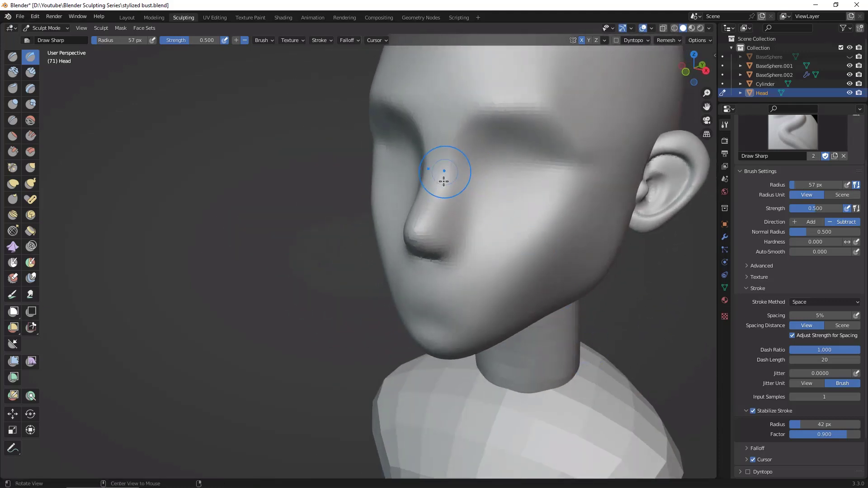
{"action": "mouse_move", "coordinate": [436, 222]}
{"action": "left_mouse_down", "text": "alt"}
{"action": "mouse_move", "coordinate": [464, 182]}
{"action": "mouse_move", "coordinate": [588, 223]}
{"action": "mouse_move", "coordinate": [527, 186]}
{"action": "left_mouse_up", "text": "alt"}
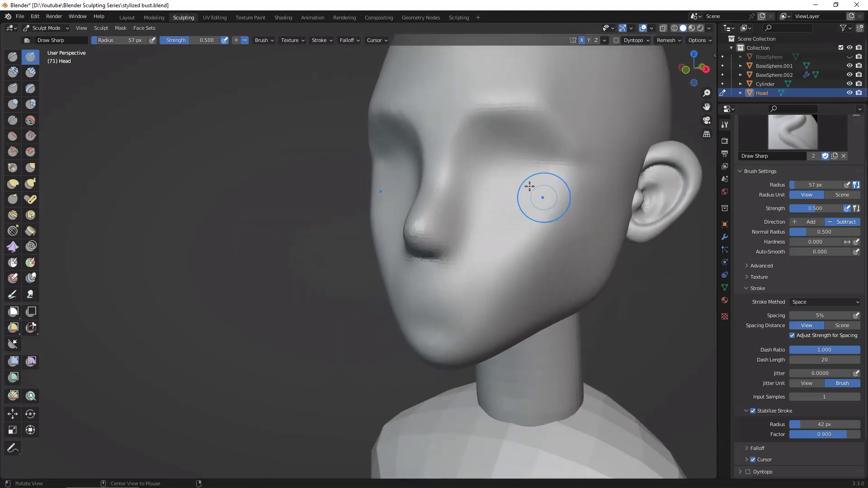
{"action": "mouse_move", "coordinate": [435, 220]}
{"action": "left_mouse_down"}
{"action": "mouse_move", "coordinate": [454, 146]}
{"action": "mouse_move", "coordinate": [498, 100]}
{"action": "left_mouse_up"}
{"action": "mouse_move", "coordinate": [460, 135]}
{"action": "left_mouse_down"}
{"action": "mouse_move", "coordinate": [509, 101]}
{"action": "mouse_move", "coordinate": [493, 109]}
{"action": "mouse_move", "coordinate": [560, 114]}
{"action": "mouse_move", "coordinate": [593, 164]}
{"action": "left_mouse_up"}
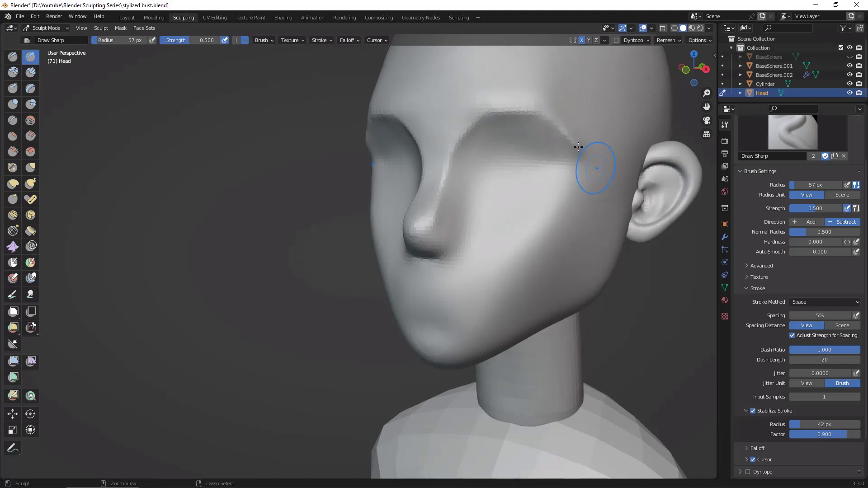
Step: Carve a sharp crease along the lower edge of the eye socket, out towards the temple
{"action": "left_click_drag", "start_coordinate": [665, 345], "coordinate": [699, 351], "text": "alt"}
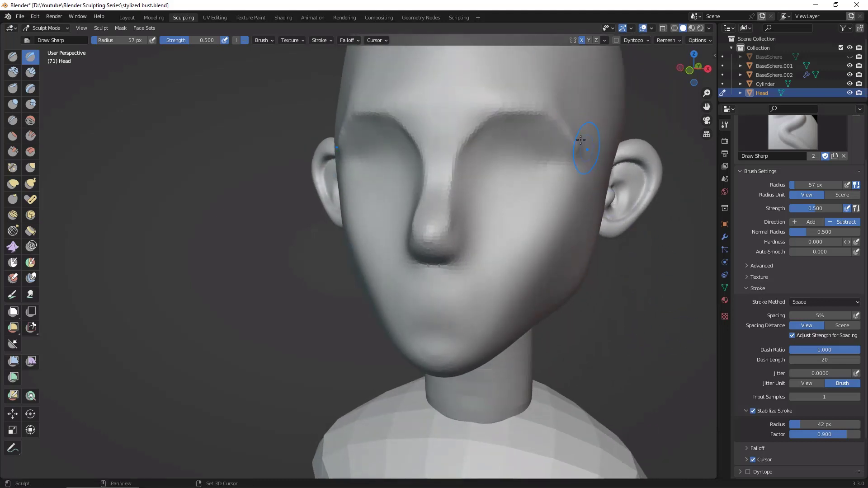
{"action": "mouse_move", "coordinate": [608, 192]}
{"action": "left_mouse_down", "text": "alt"}
{"action": "mouse_move", "coordinate": [632, 203]}
{"action": "mouse_move", "coordinate": [599, 202]}
{"action": "left_mouse_up", "text": "alt"}
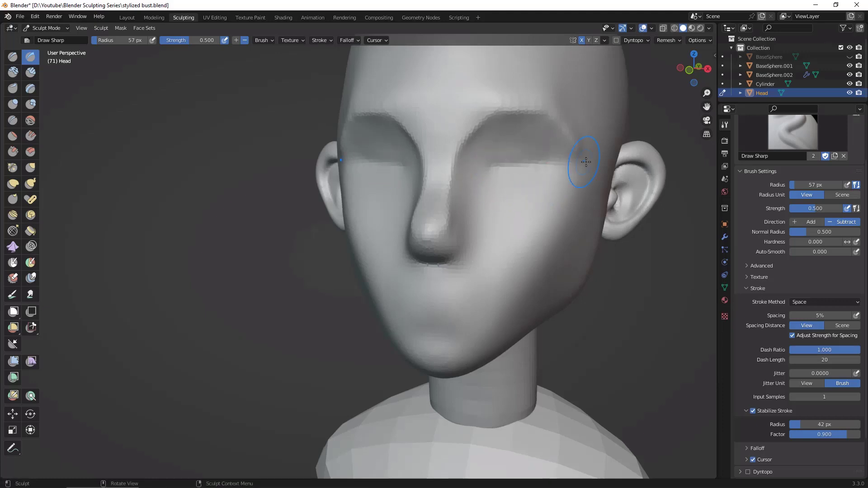
{"action": "left_click_drag", "start_coordinate": [478, 170], "coordinate": [606, 159]}
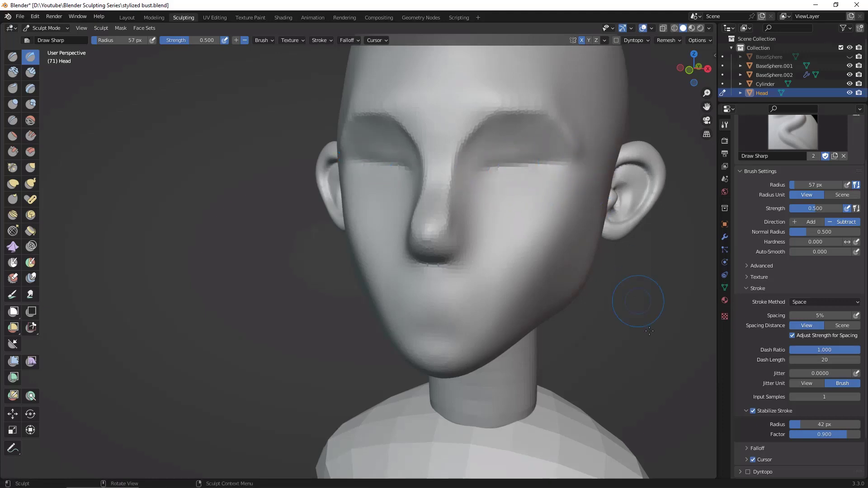
Step: Test a mouth line with Draw Sharp at a 17 px radius, undo it, and set the stroke stabilizer radius to 18 px
{"action": "left_click_drag", "start_coordinate": [649, 332], "coordinate": [607, 281], "text": "alt"}
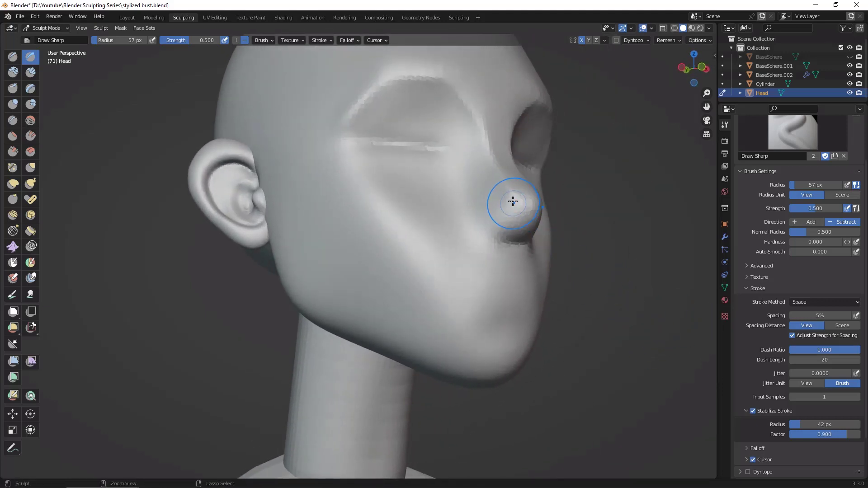
{"action": "left_click_drag", "start_coordinate": [565, 195], "coordinate": [626, 261], "text": "alt"}
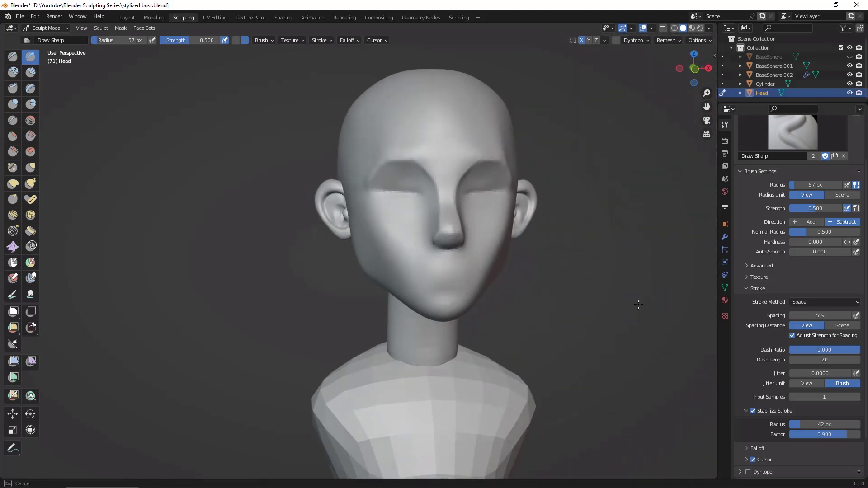
{"action": "left_click_drag", "start_coordinate": [639, 305], "coordinate": [637, 231], "text": "alt"}
{"action": "left_click_drag", "start_coordinate": [618, 311], "coordinate": [632, 220], "text": "alt"}
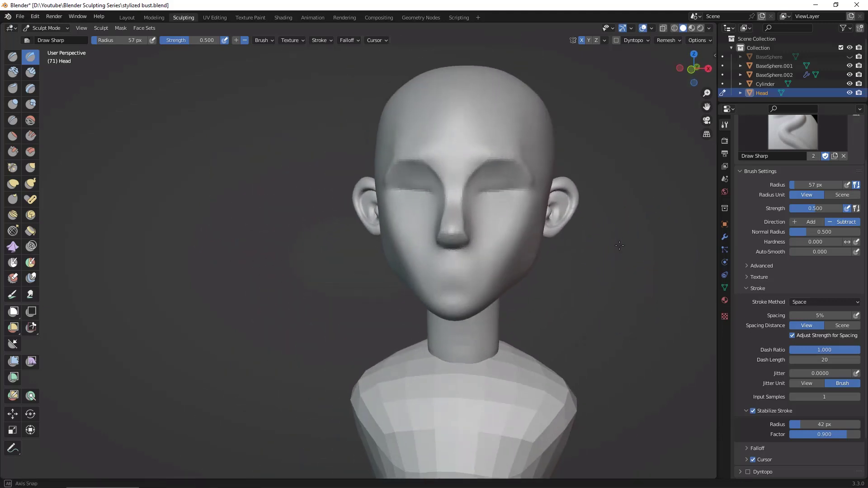
{"action": "left_click_drag", "start_coordinate": [634, 269], "coordinate": [646, 210], "text": "ctrl+alt"}
{"action": "mouse_move", "coordinate": [713, 352]}
{"action": "left_mouse_down", "text": "alt+shift"}
{"action": "mouse_move", "coordinate": [689, 355]}
{"action": "mouse_move", "coordinate": [646, 287]}
{"action": "left_mouse_up", "text": "alt+shift"}
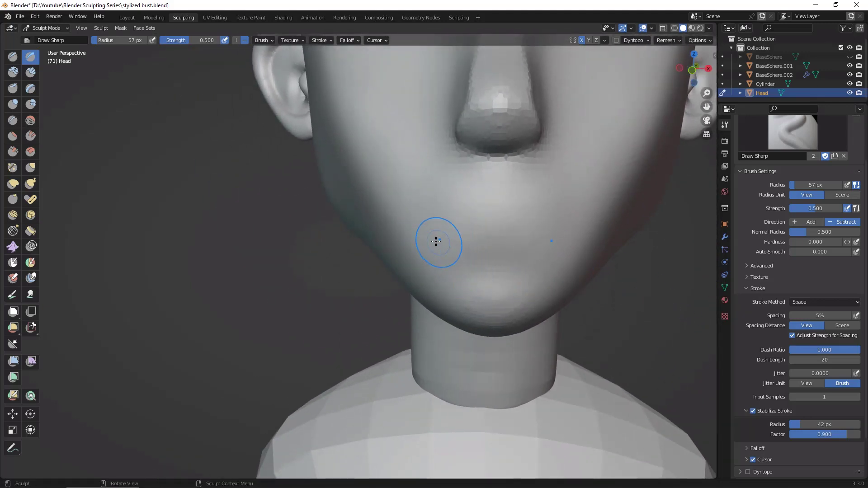
{"action": "key", "text": "f"}
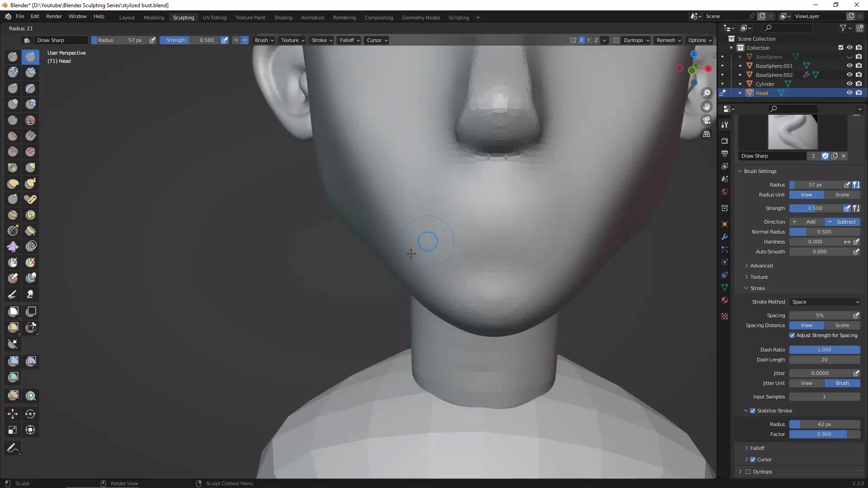
{"action": "left_click", "coordinate": [409, 253]}
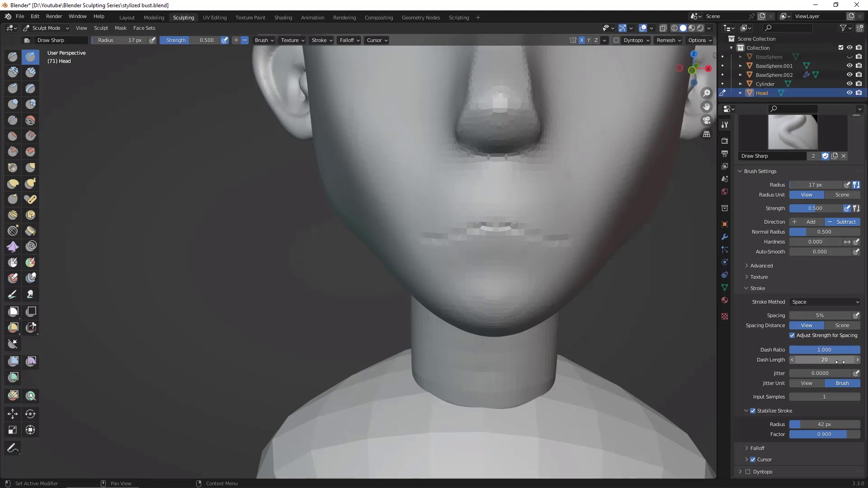
{"action": "left_click_drag", "start_coordinate": [799, 423], "coordinate": [782, 422]}
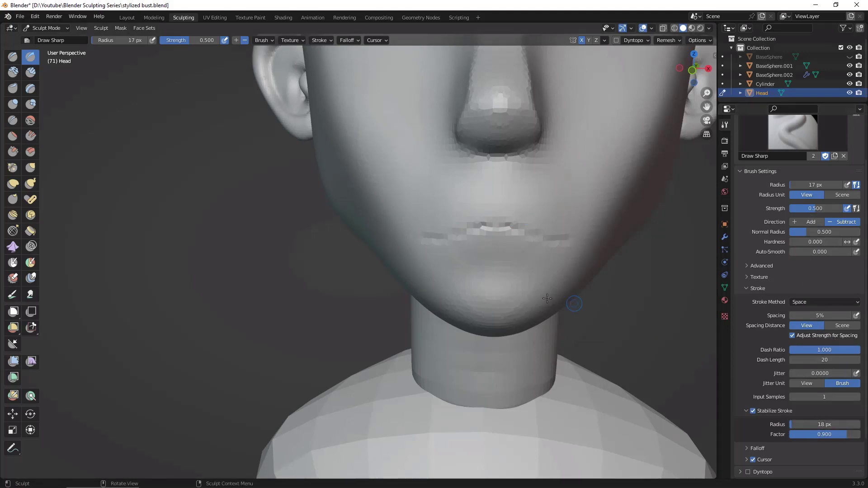
{"action": "key", "text": "ctrl+z"}
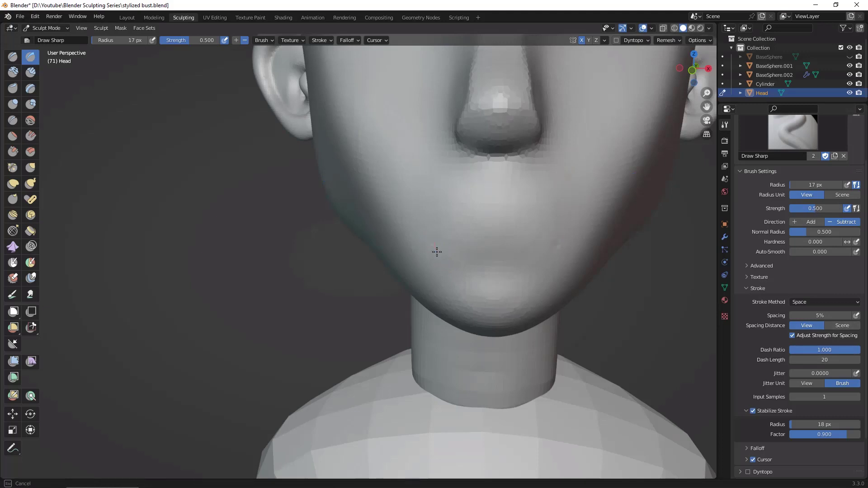
Step: Try out several mouth lines across the lower face with the Draw Sharp brush and inspect them from the side
{"action": "left_click_drag", "start_coordinate": [434, 258], "coordinate": [428, 236]}
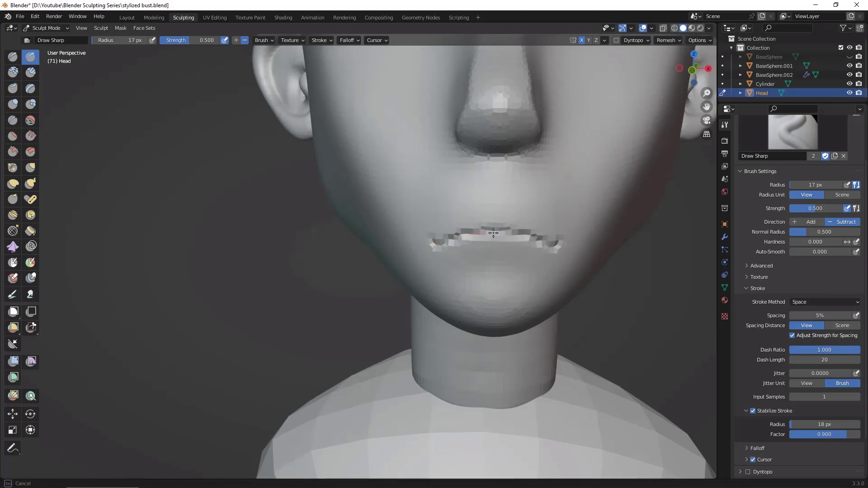
{"action": "mouse_move", "coordinate": [430, 237]}
{"action": "middle_mouse_down"}
{"action": "mouse_move", "coordinate": [588, 317]}
{"action": "mouse_move", "coordinate": [642, 300]}
{"action": "middle_mouse_up"}
{"action": "key", "text": "ctrl+z"}
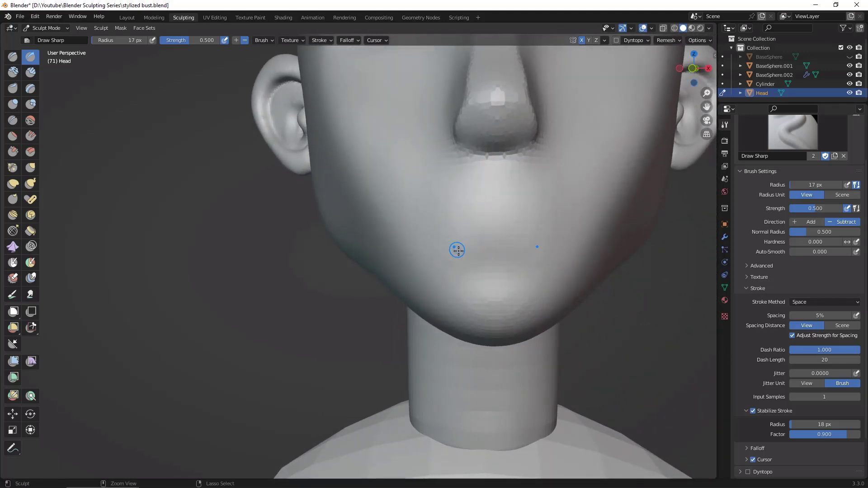
{"action": "mouse_move", "coordinate": [442, 235]}
{"action": "left_mouse_down"}
{"action": "mouse_move", "coordinate": [513, 221]}
{"action": "mouse_move", "coordinate": [446, 232]}
{"action": "left_mouse_up"}
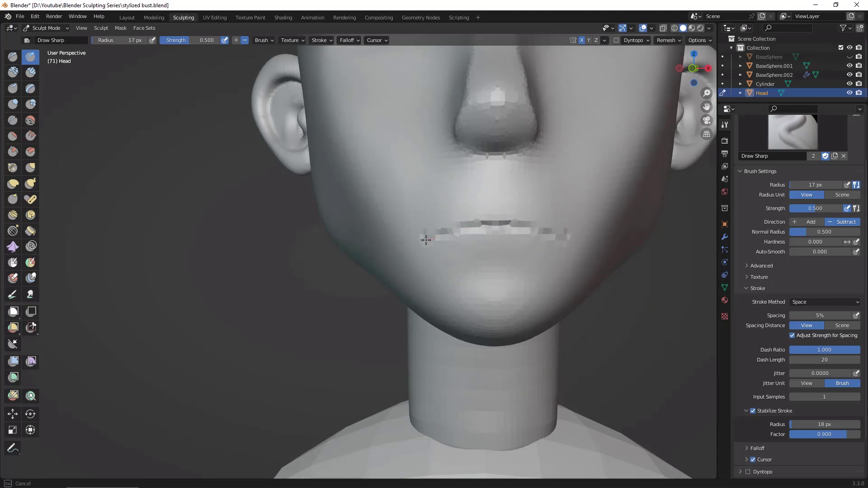
{"action": "scroll", "coordinate": [658, 358], "scroll_direction": "down", "scroll_amount": 5}
{"action": "mouse_move", "coordinate": [658, 358]}
{"action": "middle_mouse_down"}
{"action": "mouse_move", "coordinate": [632, 341]}
{"action": "mouse_move", "coordinate": [561, 348]}
{"action": "mouse_move", "coordinate": [616, 302]}
{"action": "mouse_move", "coordinate": [520, 253]}
{"action": "middle_mouse_up"}
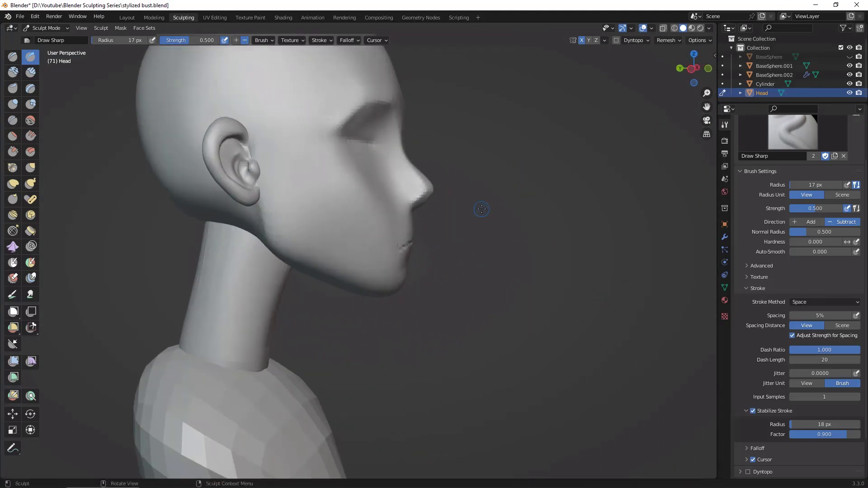
{"action": "middle_click_drag", "start_coordinate": [592, 280], "coordinate": [553, 273]}
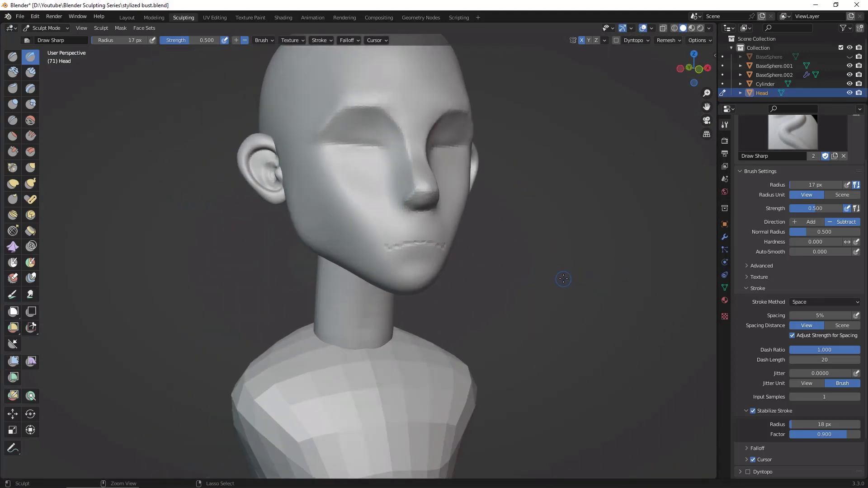
Step: Carve the final arched mouth line midway between nose and chin with Draw Sharp at a 17 px radius
{"action": "scroll", "coordinate": [573, 265], "scroll_direction": "up", "scroll_amount": 5}
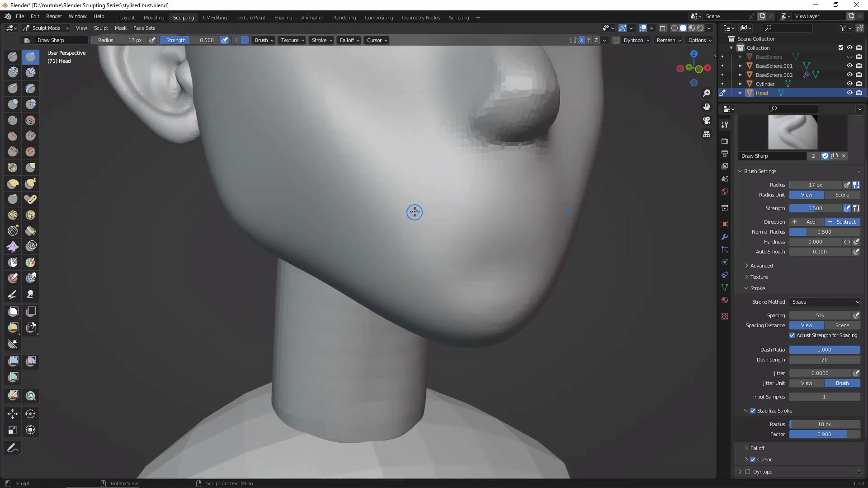
{"action": "mouse_move", "coordinate": [423, 219]}
{"action": "left_mouse_down"}
{"action": "mouse_move", "coordinate": [427, 230]}
{"action": "mouse_move", "coordinate": [528, 208]}
{"action": "mouse_move", "coordinate": [443, 232]}
{"action": "left_mouse_up"}
{"action": "middle_click_drag", "start_coordinate": [439, 211], "coordinate": [413, 215]}
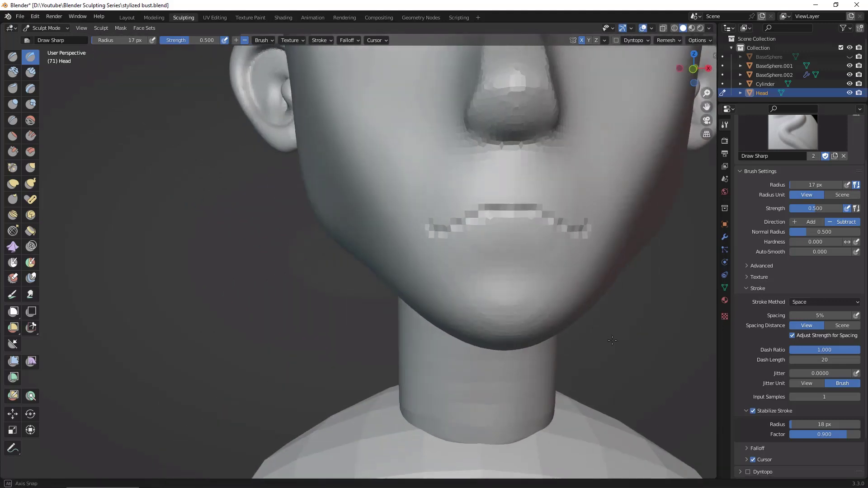
{"action": "scroll", "coordinate": [543, 272], "scroll_direction": "down", "scroll_amount": 5}
{"action": "mouse_move", "coordinate": [647, 322]}
{"action": "middle_mouse_down"}
{"action": "mouse_move", "coordinate": [541, 330]}
{"action": "mouse_move", "coordinate": [629, 292]}
{"action": "middle_mouse_up"}
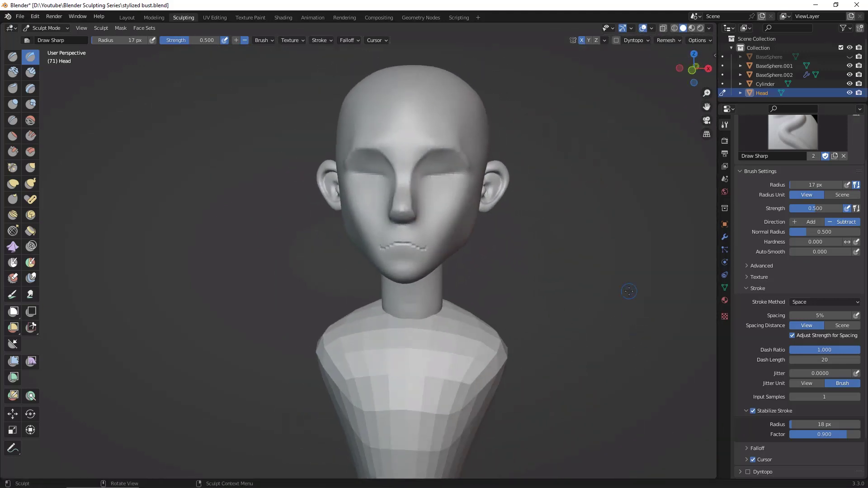
Step: Carve the hollow between the lower lip and chin with the Draw Sharp brush at a 35 px radius
{"action": "middle_click_drag", "start_coordinate": [480, 251], "coordinate": [506, 240]}
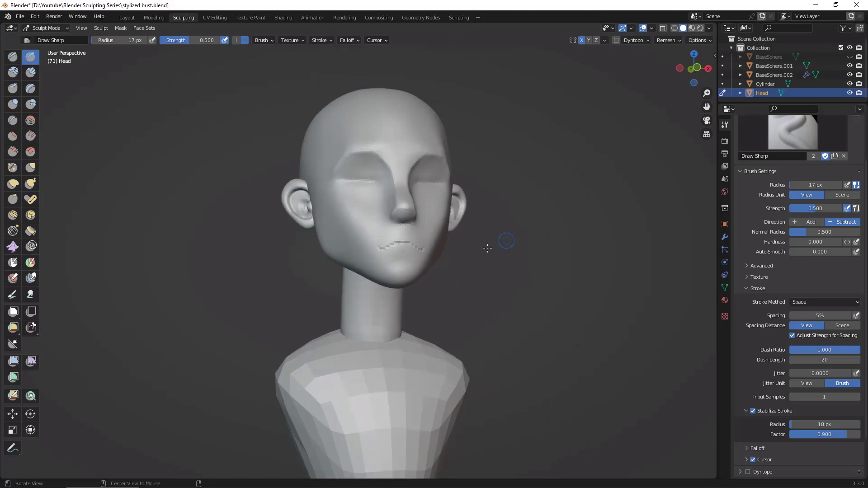
{"action": "scroll", "coordinate": [533, 239], "scroll_direction": "down", "scroll_amount": 3}
{"action": "scroll", "coordinate": [511, 254], "scroll_direction": "up", "scroll_amount": 5}
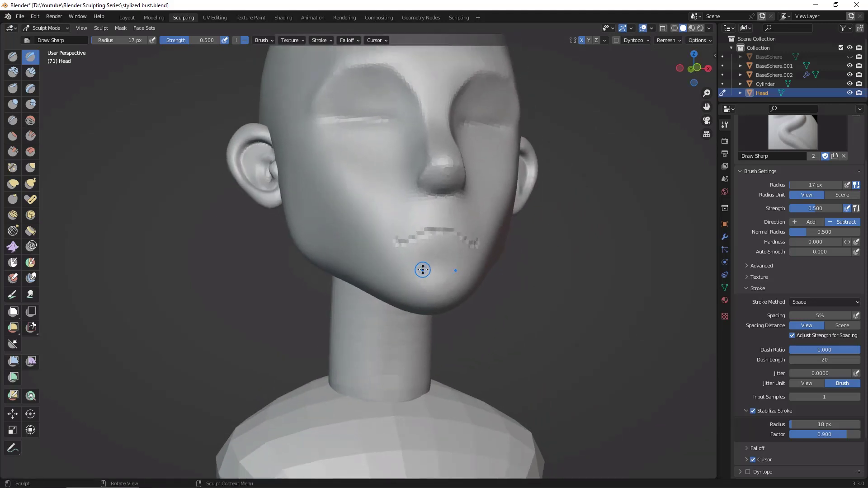
{"action": "key", "text": "f"}
{"action": "left_click", "coordinate": [439, 269]}
{"action": "mouse_move", "coordinate": [411, 275]}
{"action": "left_mouse_down"}
{"action": "mouse_move", "coordinate": [442, 266]}
{"action": "mouse_move", "coordinate": [469, 273]}
{"action": "left_mouse_up"}
{"action": "left_click_drag", "start_coordinate": [414, 270], "coordinate": [443, 263]}
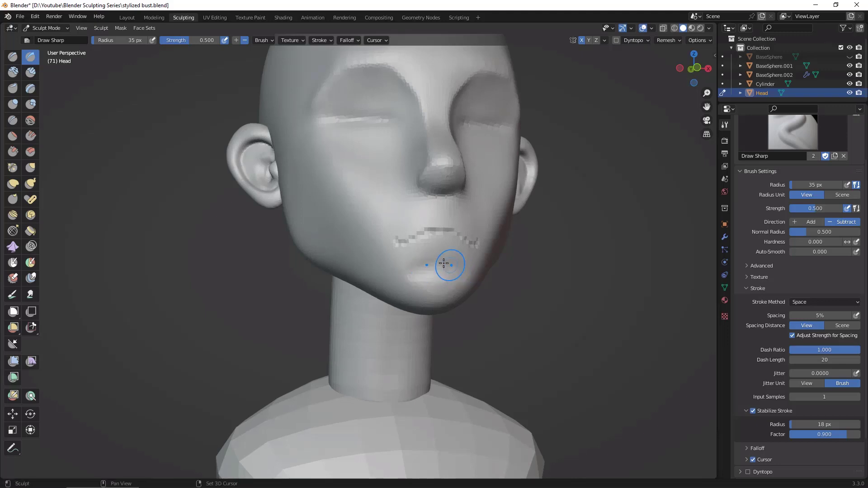
{"action": "mouse_move", "coordinate": [460, 269]}
{"action": "middle_mouse_down"}
{"action": "mouse_move", "coordinate": [663, 309]}
{"action": "mouse_move", "coordinate": [659, 210]}
{"action": "middle_mouse_up"}
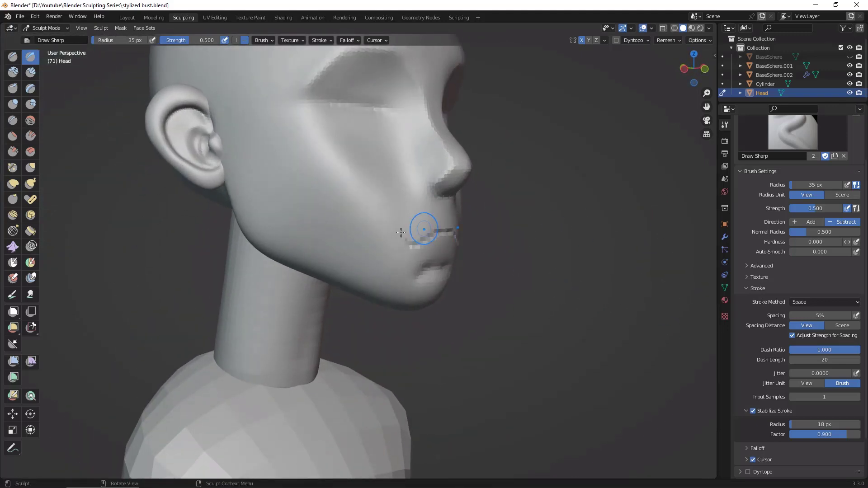
Step: Pull the chin slightly upward with the Grab brush and set the brush radius to 152 px
{"action": "left_click", "coordinate": [31, 168]}
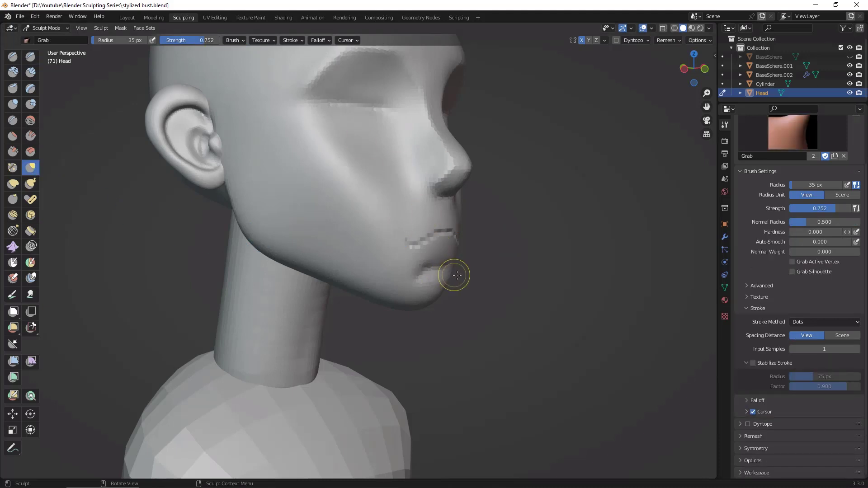
{"action": "key", "text": "f"}
{"action": "left_click", "coordinate": [496, 276]}
{"action": "mouse_move", "coordinate": [438, 296]}
{"action": "left_mouse_down"}
{"action": "mouse_move", "coordinate": [447, 289]}
{"action": "mouse_move", "coordinate": [434, 286]}
{"action": "left_mouse_up"}
{"action": "key", "text": "f"}
{"action": "left_click", "coordinate": [508, 303]}
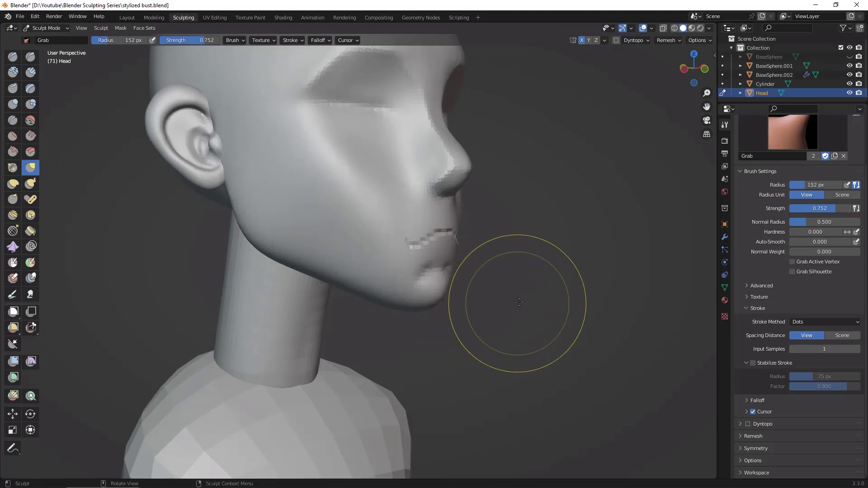
{"action": "mouse_move", "coordinate": [519, 303]}
{"action": "left_mouse_down", "text": "alt"}
{"action": "mouse_move", "coordinate": [479, 299]}
{"action": "mouse_move", "coordinate": [435, 270]}
{"action": "left_mouse_up", "text": "alt"}
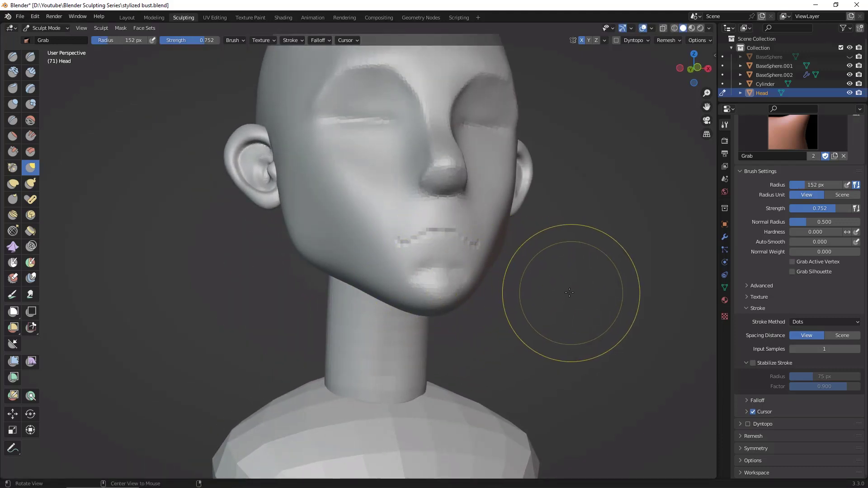
{"action": "left_click_drag", "start_coordinate": [570, 292], "coordinate": [444, 265], "text": "alt"}
Step: Deepen the hollow between the lower lip and chin with the Draw Sharp brush at a 39 px radius
{"action": "left_click", "coordinate": [31, 57]}
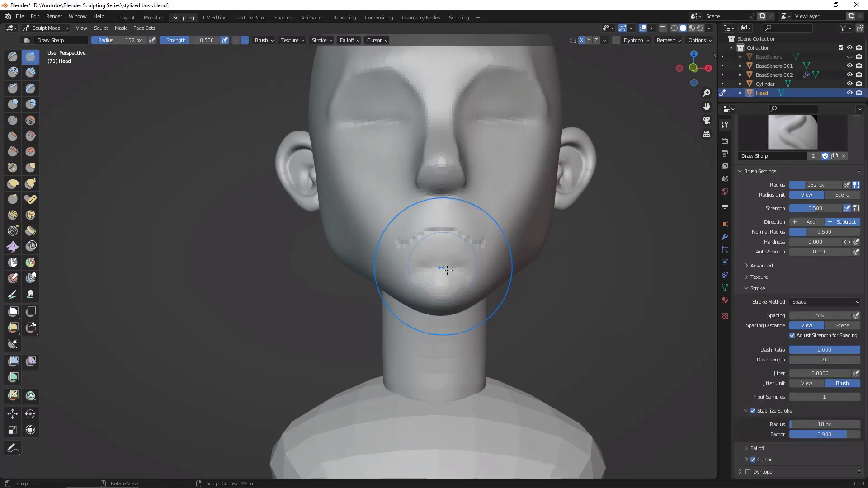
{"action": "key", "text": "f"}
{"action": "left_click", "coordinate": [409, 291]}
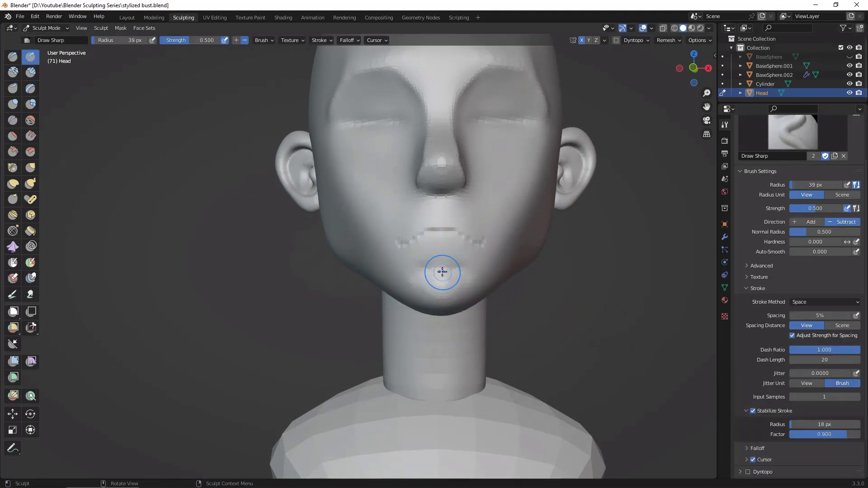
{"action": "left_click_drag", "start_coordinate": [441, 270], "coordinate": [399, 284]}
{"action": "left_click_drag", "start_coordinate": [428, 287], "coordinate": [403, 278]}
{"action": "middle_click_drag", "start_coordinate": [570, 309], "coordinate": [623, 310]}
{"action": "mouse_move", "coordinate": [461, 273]}
{"action": "middle_mouse_down"}
{"action": "mouse_move", "coordinate": [577, 252]}
{"action": "mouse_move", "coordinate": [429, 276]}
{"action": "middle_mouse_up"}
Step: Build up and round the chin below the hollow with the Clay Strips brush at a 39 px radius
{"action": "key", "text": "c"}
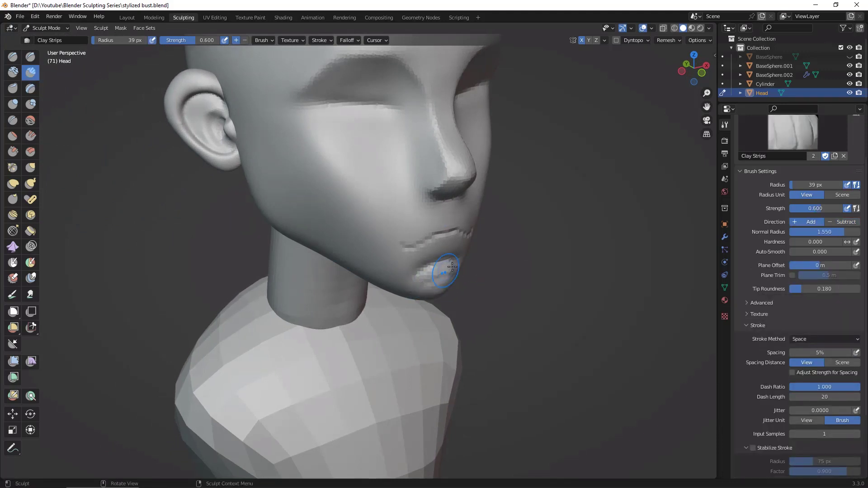
{"action": "middle_click_drag", "start_coordinate": [452, 276], "coordinate": [452, 280]}
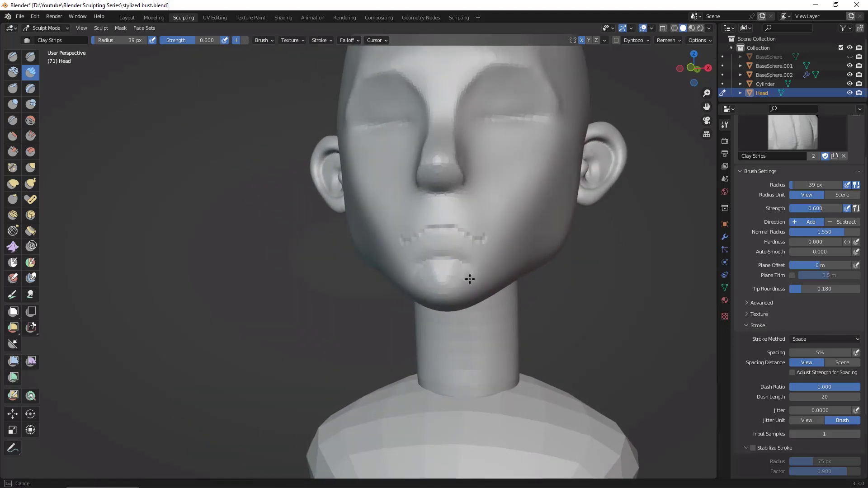
{"action": "mouse_move", "coordinate": [446, 275]}
{"action": "left_mouse_down"}
{"action": "mouse_move", "coordinate": [461, 285]}
{"action": "mouse_move", "coordinate": [425, 290]}
{"action": "left_mouse_up"}
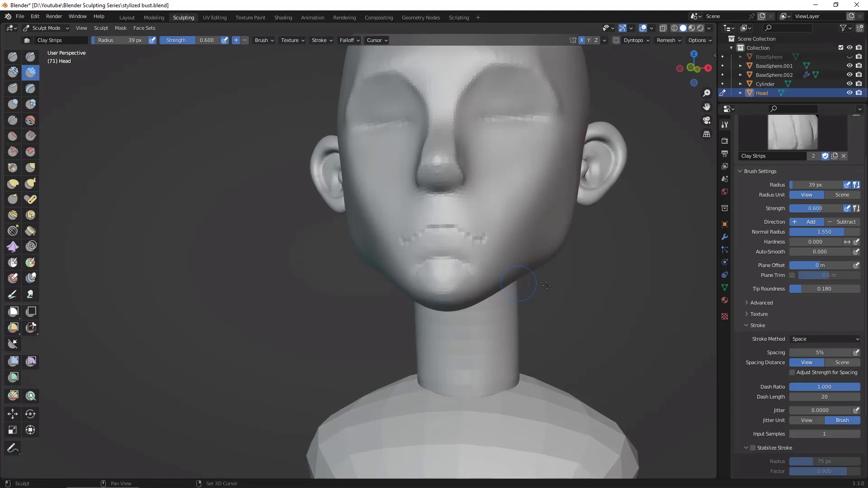
{"action": "middle_click_drag", "start_coordinate": [547, 286], "coordinate": [437, 289]}
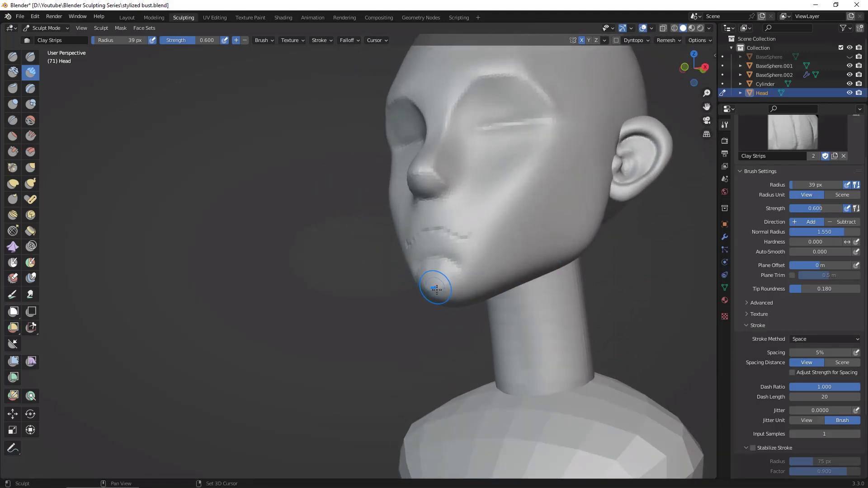
{"action": "middle_click_drag", "start_coordinate": [628, 285], "coordinate": [660, 293]}
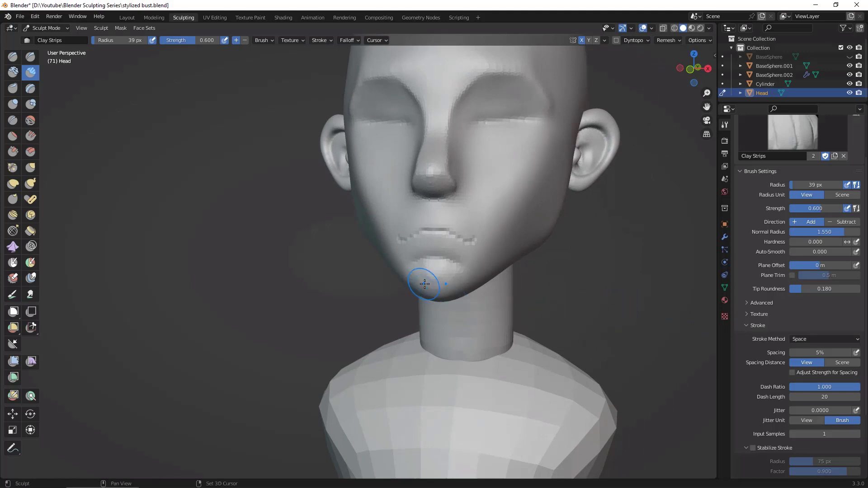
{"action": "scroll", "coordinate": [646, 317], "scroll_direction": "down", "scroll_amount": 5}
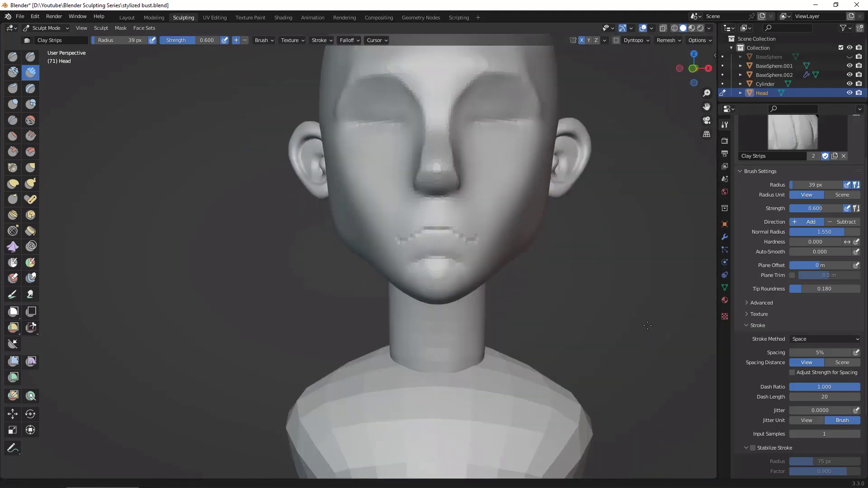
{"action": "middle_click_drag", "start_coordinate": [646, 331], "coordinate": [661, 271]}
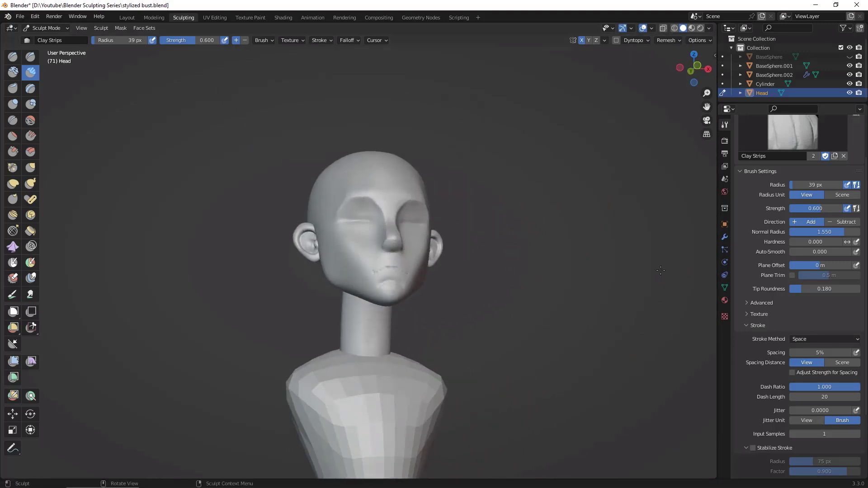
{"action": "middle_click_drag", "start_coordinate": [582, 267], "coordinate": [605, 273]}
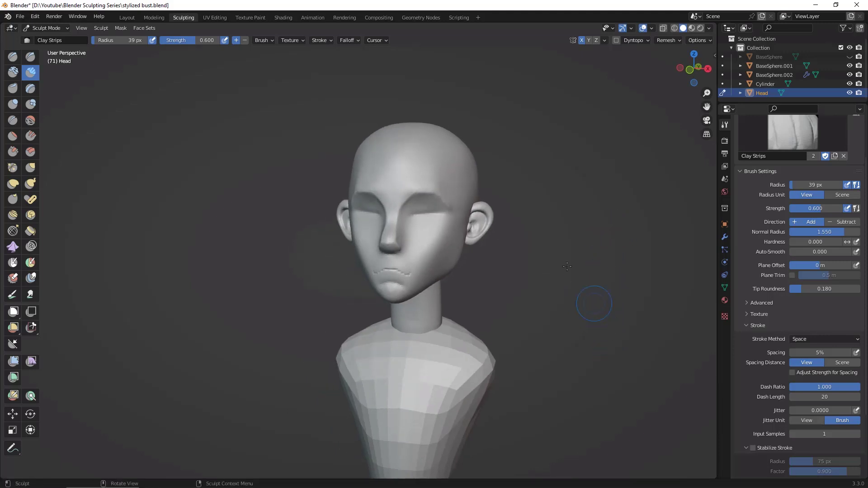
Step: Switch to the Layout workspace and add a UV sphere for the eye
{"action": "left_click", "coordinate": [127, 18]}
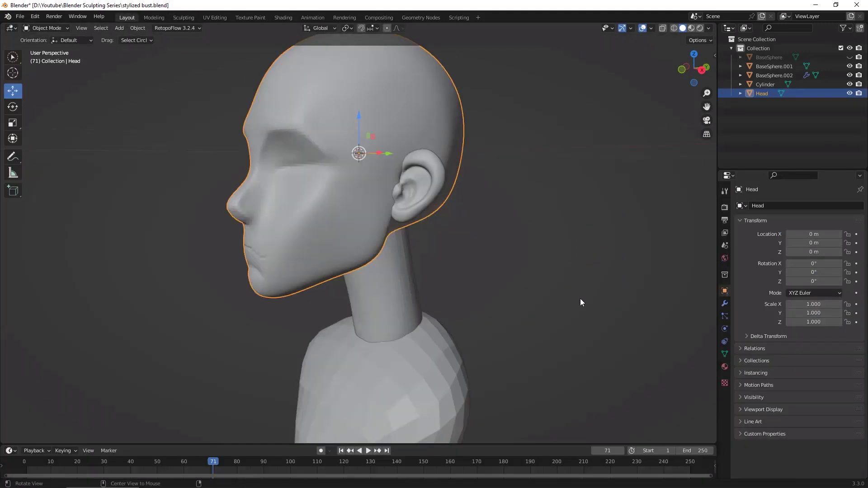
{"action": "middle_click_drag", "start_coordinate": [580, 298], "coordinate": [596, 286]}
{"action": "key", "text": "shift+a"}
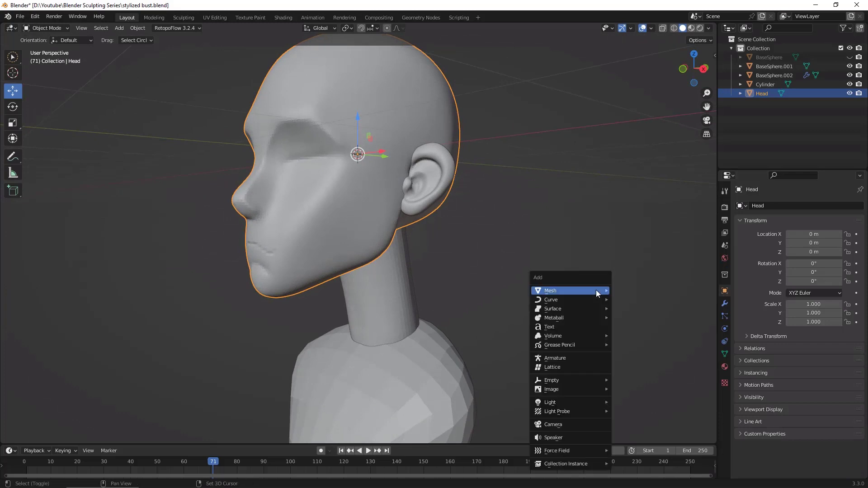
{"action": "mouse_move", "coordinate": [596, 290]}
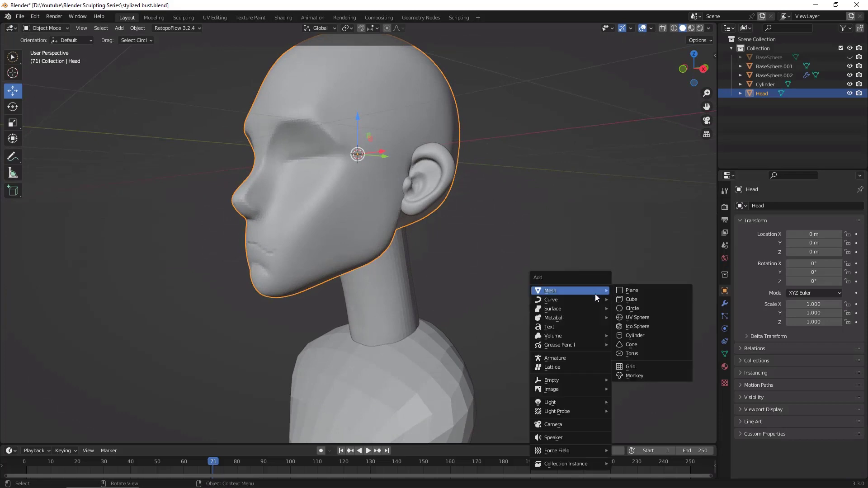
{"action": "left_click", "coordinate": [653, 317]}
{"action": "middle_click_drag", "start_coordinate": [648, 326], "coordinate": [595, 336]}
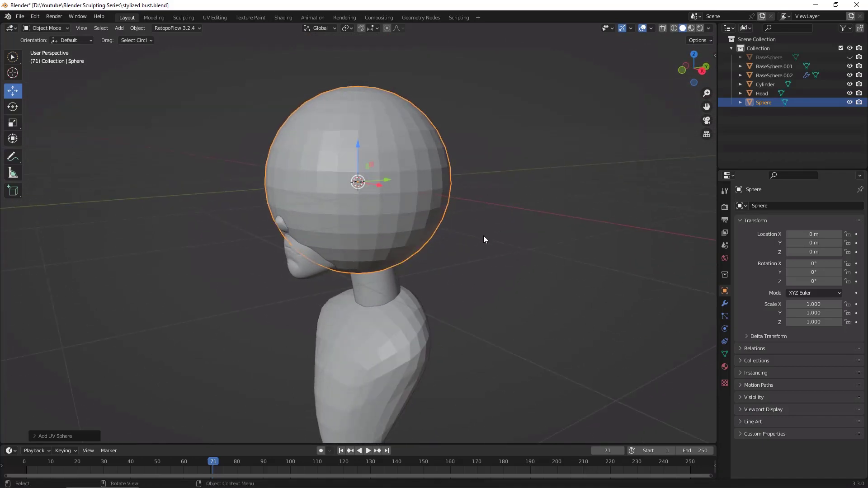
Step: Rotate the eye sphere 90° around the global X axis
{"action": "key", "text": "r"}
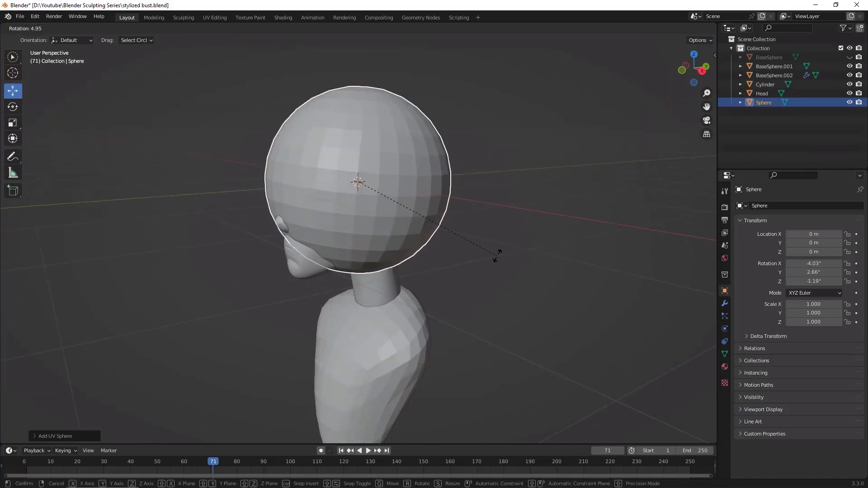
{"action": "type", "text": "x"}
{"action": "type", "text": "90"}
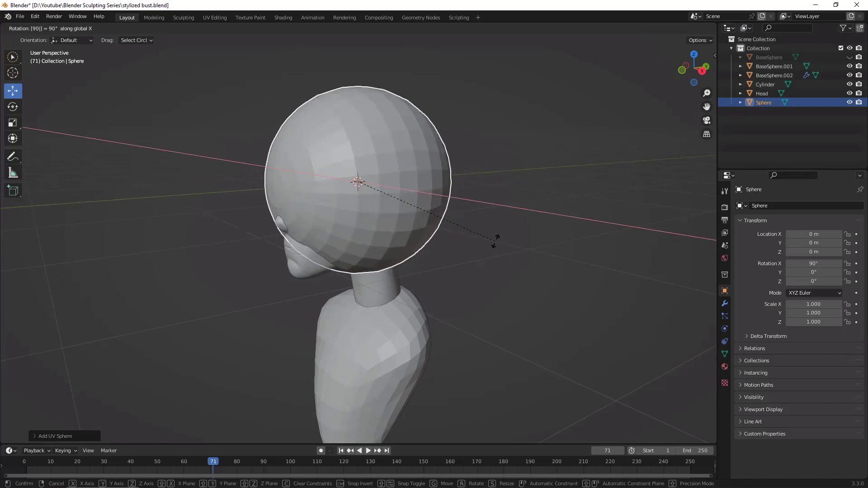
{"action": "key", "text": "Return"}
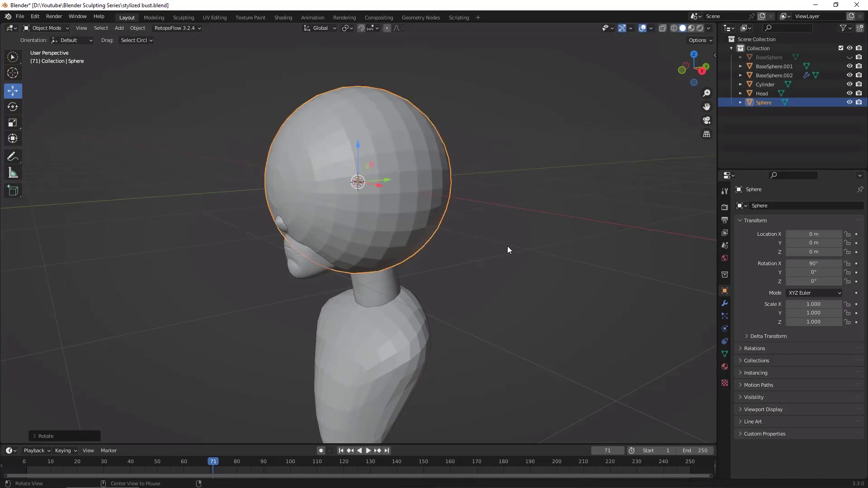
Step: Scale the eye sphere down uniformly to about 0.143 so it approximates an eyeball
{"action": "middle_click_drag", "start_coordinate": [510, 248], "coordinate": [569, 239]}
{"action": "scroll", "coordinate": [568, 239], "scroll_direction": "up", "scroll_amount": 3}
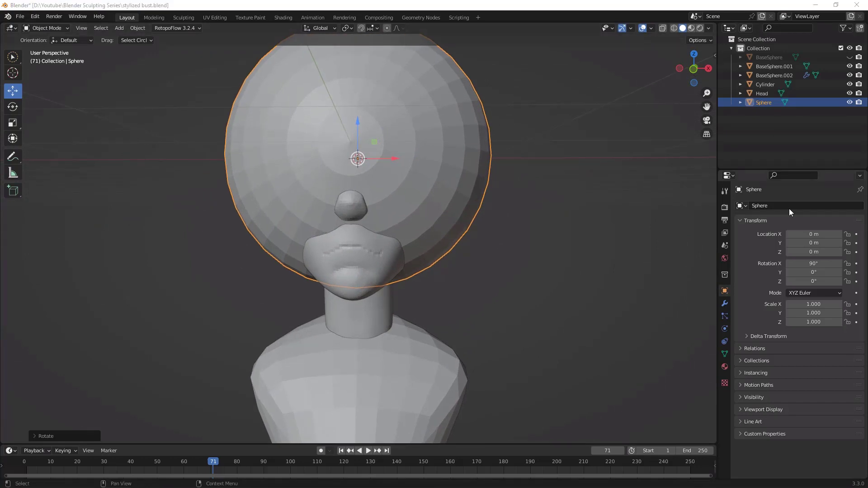
{"action": "left_click", "coordinate": [659, 283]}
{"action": "key", "text": "ctrl+z"}
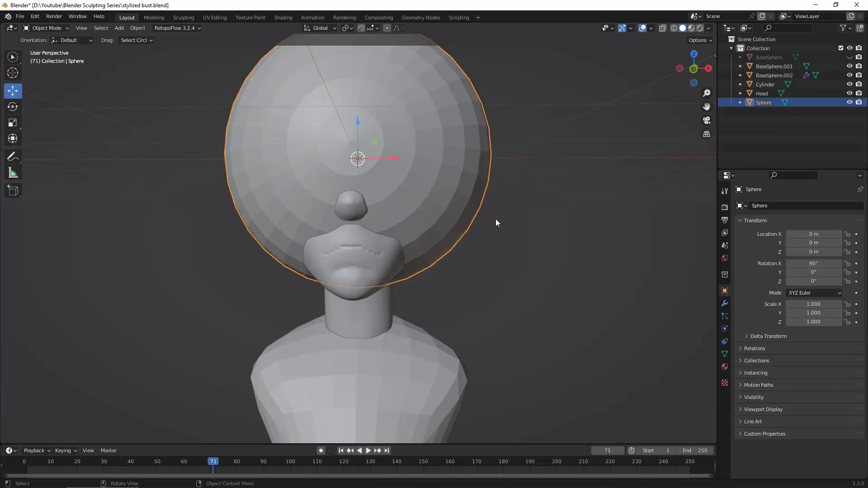
{"action": "key", "text": "s"}
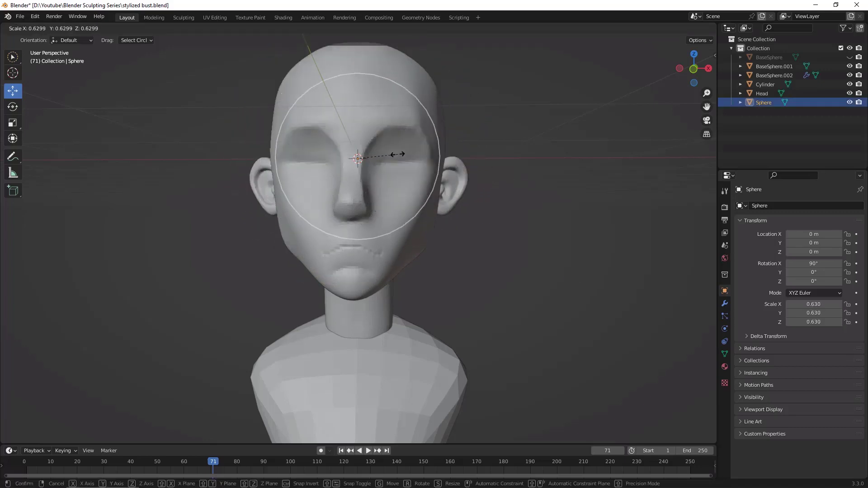
{"action": "left_click", "coordinate": [362, 152]}
Step: Move the eye sphere into one eye socket at about 0.31 m on X and -0.61 m on Y
{"action": "middle_click_drag", "start_coordinate": [389, 159], "coordinate": [426, 178]}
{"action": "key", "text": "g"}
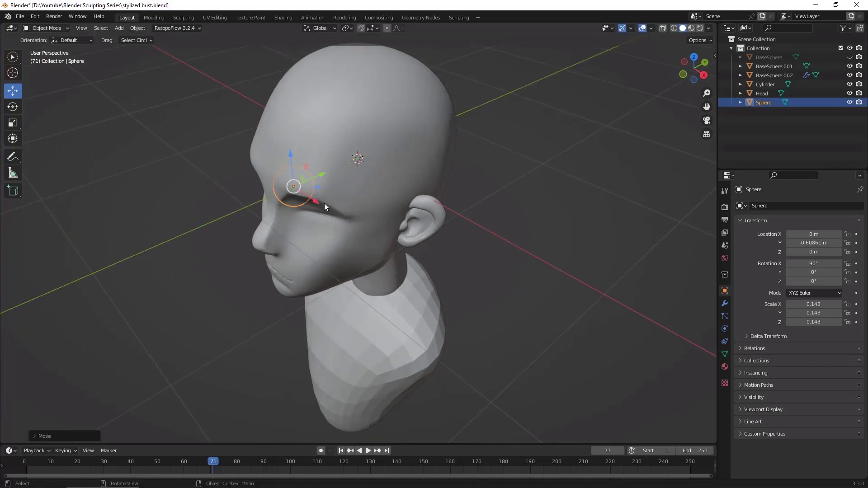
{"action": "key", "text": "x"}
{"action": "left_click", "coordinate": [346, 229]}
Step: Look at the head from the front and set the viewport focal length to 85 mm
{"action": "middle_click_drag", "start_coordinate": [474, 226], "coordinate": [605, 263]}
{"action": "left_click", "coordinate": [694, 69]}
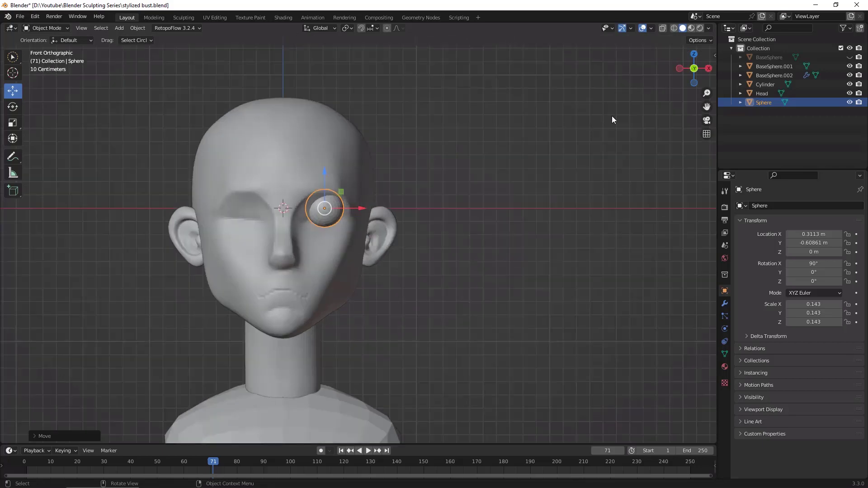
{"action": "middle_click_drag", "start_coordinate": [565, 165], "coordinate": [572, 150], "text": "ctrl"}
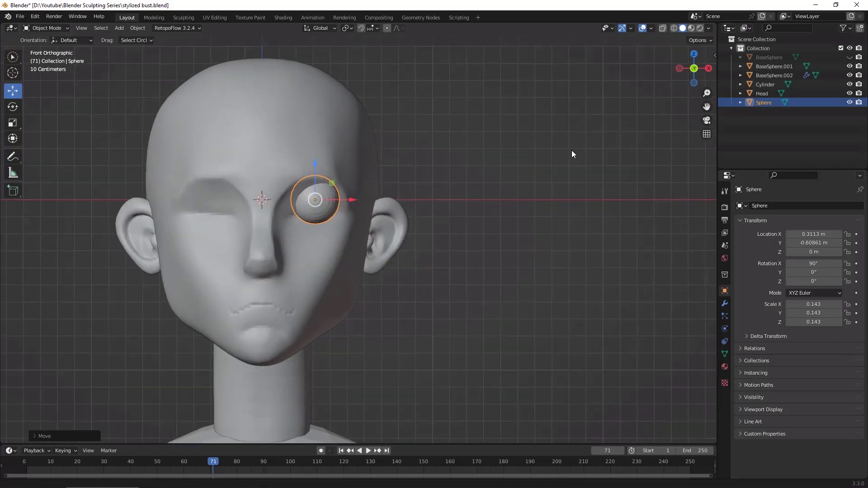
{"action": "middle_click_drag", "start_coordinate": [561, 185], "coordinate": [625, 180], "text": "shift"}
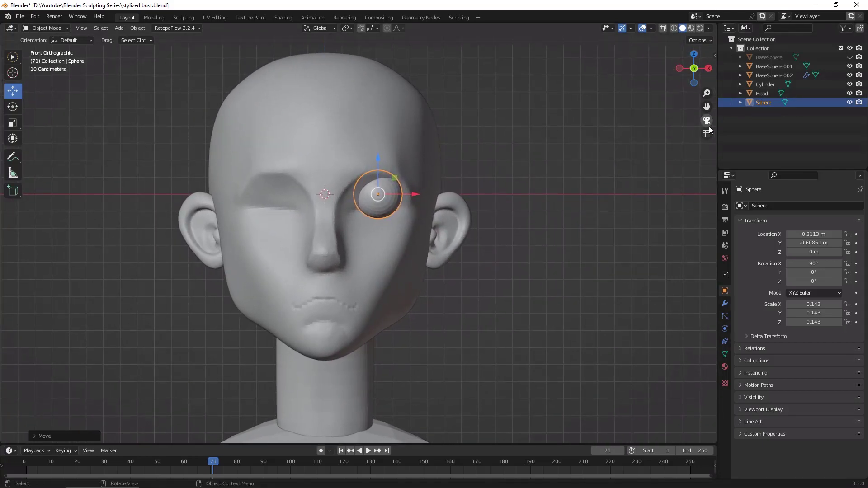
{"action": "key", "text": "n"}
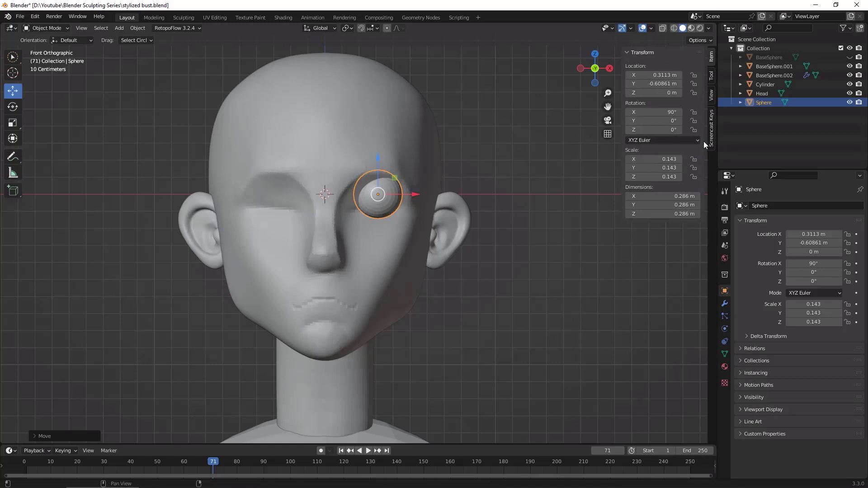
{"action": "left_click", "coordinate": [712, 96]}
{"action": "left_click", "coordinate": [680, 63]}
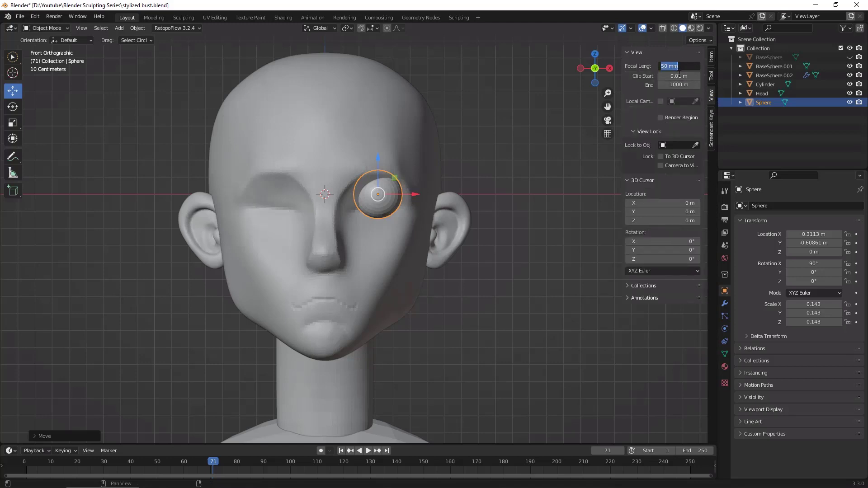
{"action": "type", "text": "85"}
{"action": "key", "text": "Return"}
{"action": "left_click", "coordinate": [590, 333]}
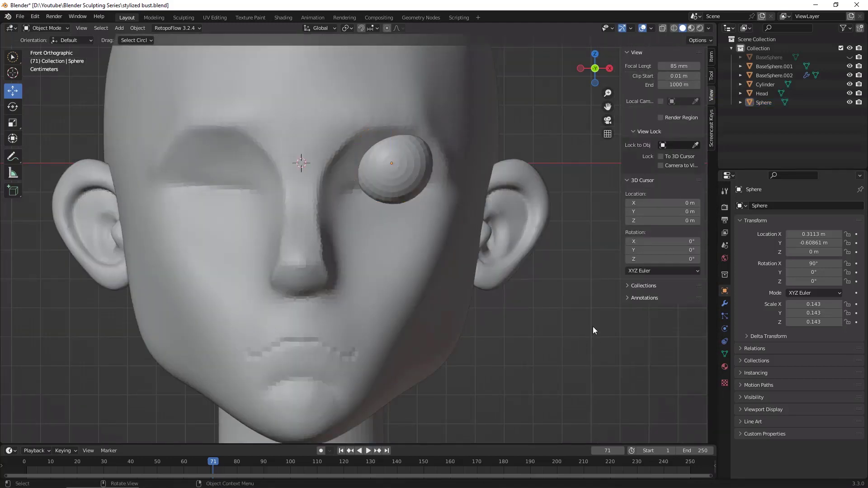
{"action": "key", "text": "n"}
Step: Shift the eye sphere to about 0.26 m on X and -0.08 m on Z, and enlarge it to a scale of about 0.173
{"action": "left_click", "coordinate": [400, 166]}
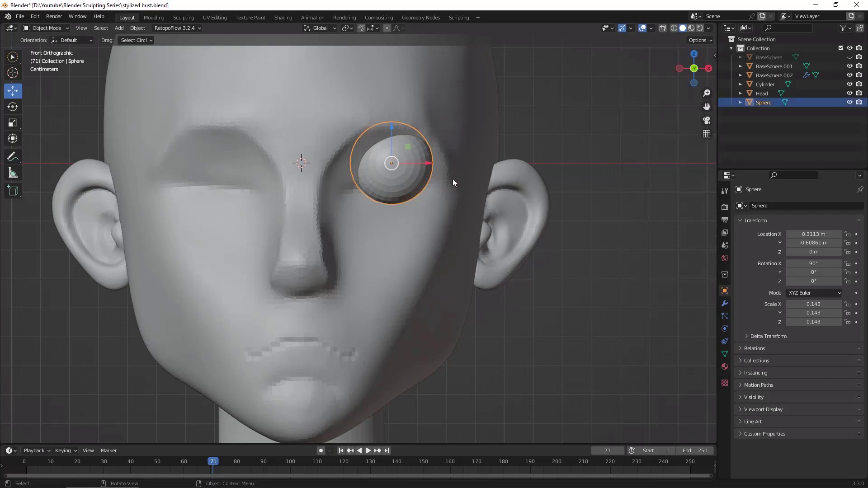
{"action": "left_click_drag", "start_coordinate": [394, 165], "coordinate": [382, 197]}
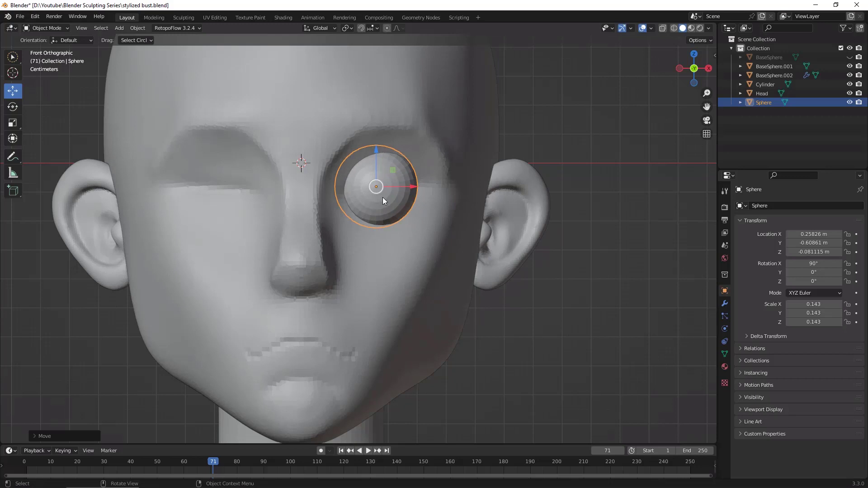
{"action": "key", "text": "s"}
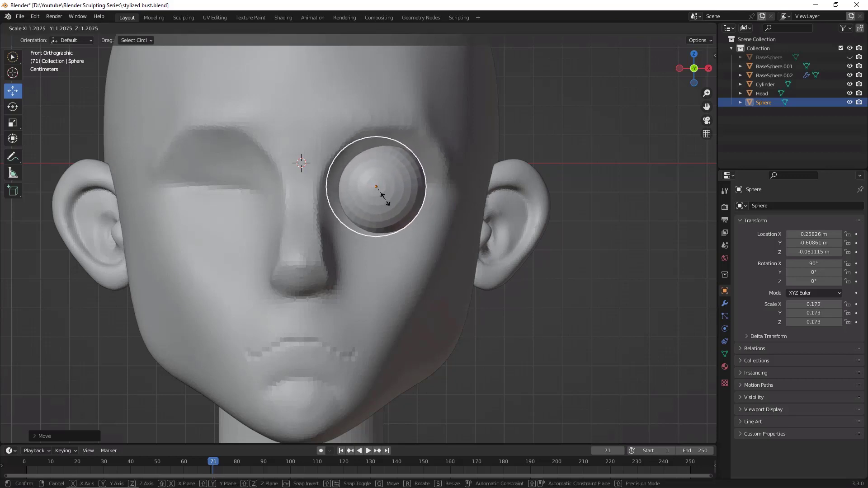
{"action": "left_click", "coordinate": [384, 197]}
{"action": "middle_click_drag", "start_coordinate": [568, 211], "coordinate": [623, 287]}
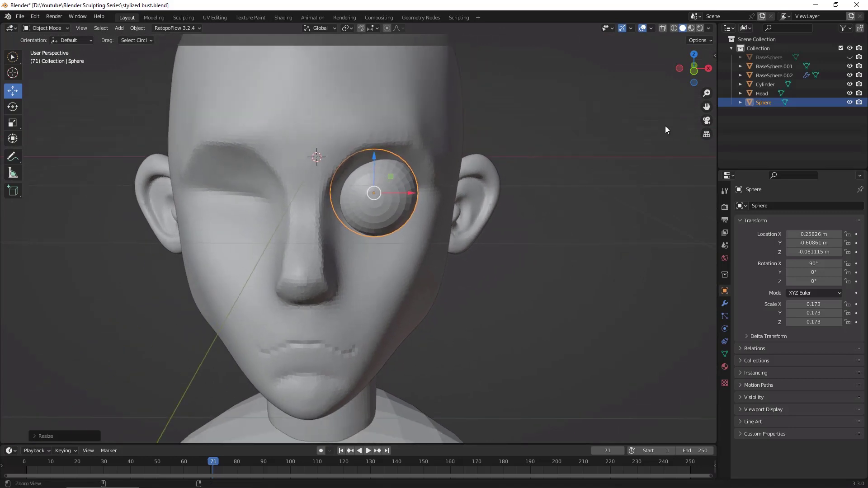
{"action": "left_click", "coordinate": [694, 73]}
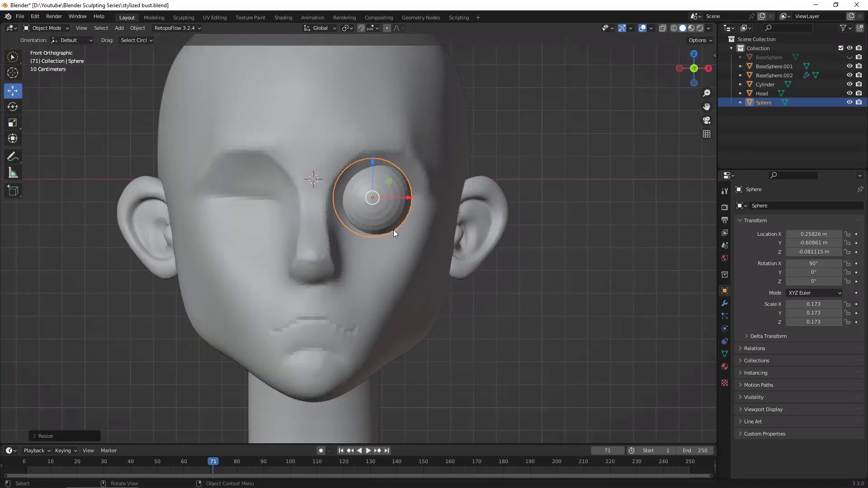
Step: Move the eye sphere to about 0.264 m on X and -0.533 m on Y so it sits deeper in its socket
{"action": "middle_click_drag", "start_coordinate": [560, 289], "coordinate": [462, 212], "text": "ctrl"}
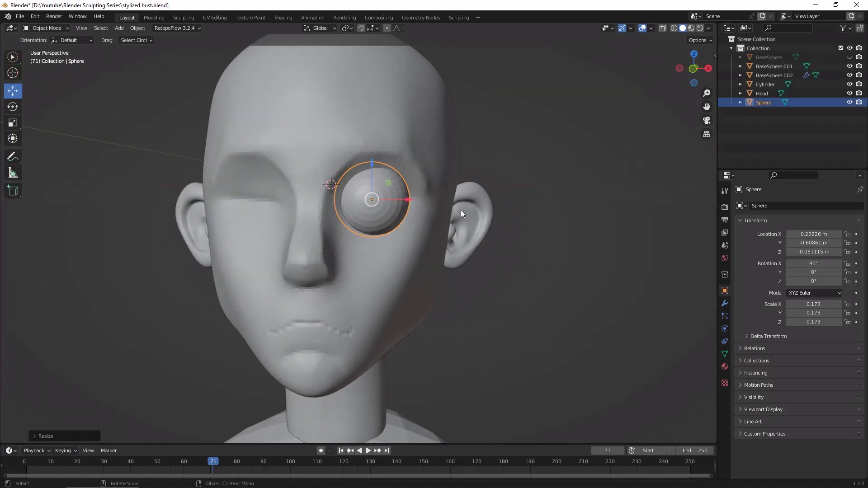
{"action": "left_click_drag", "start_coordinate": [412, 199], "coordinate": [416, 200]}
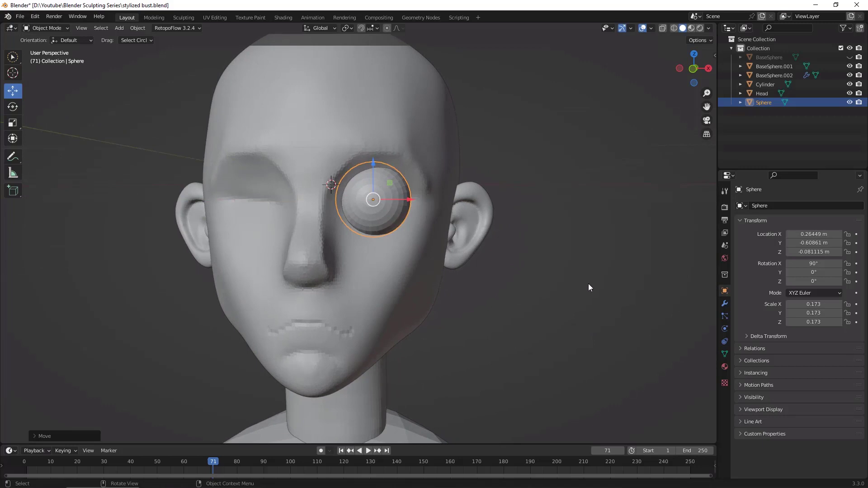
{"action": "middle_click_drag", "start_coordinate": [589, 287], "coordinate": [502, 302]}
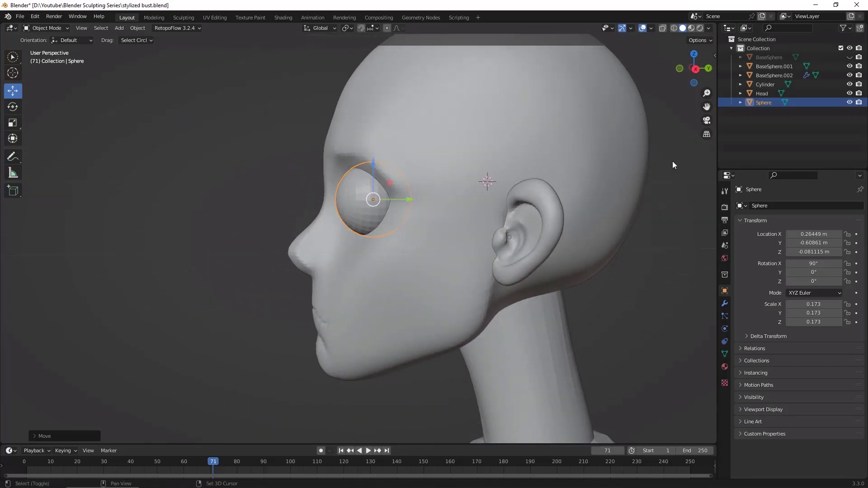
{"action": "left_click", "coordinate": [696, 69]}
{"action": "middle_click_drag", "start_coordinate": [300, 270], "coordinate": [289, 246], "text": "ctrl"}
{"action": "left_click_drag", "start_coordinate": [429, 166], "coordinate": [451, 170]}
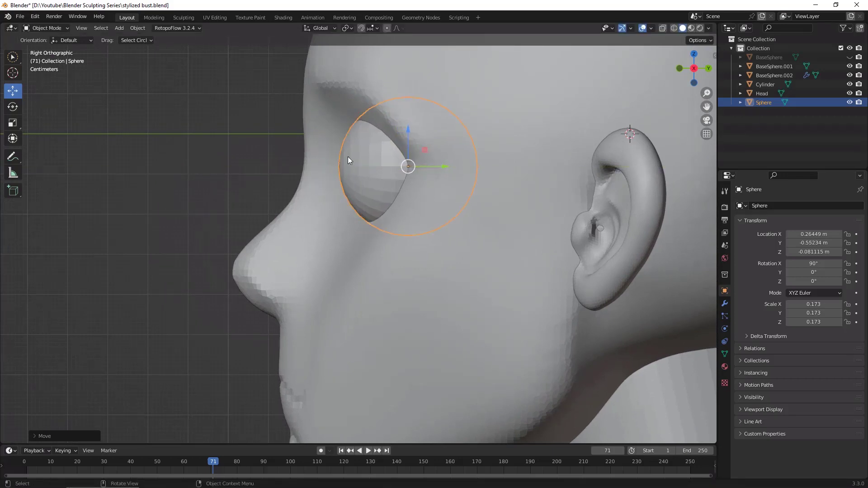
{"action": "left_click_drag", "start_coordinate": [447, 166], "coordinate": [456, 167]}
{"action": "left_click_drag", "start_coordinate": [206, 189], "coordinate": [626, 358], "text": "alt"}
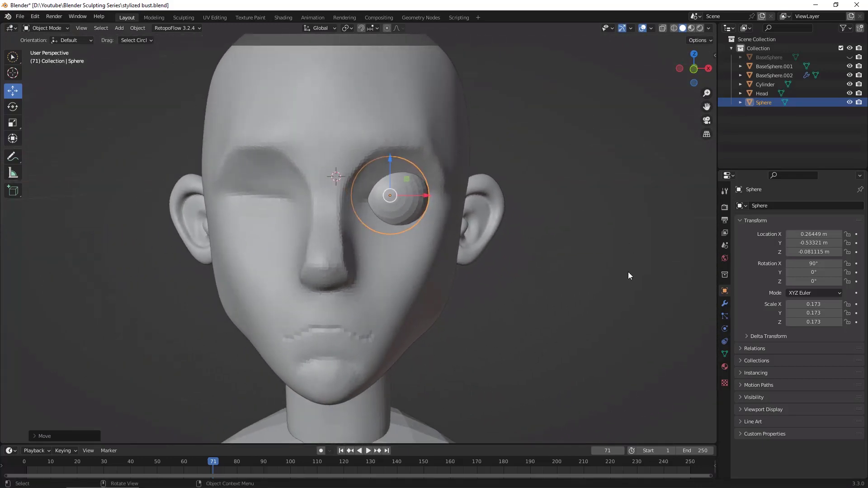
Step: Add a Mirror modifier to the eye sphere on the X axis, with Head as the mirror object
{"action": "left_click", "coordinate": [781, 206]}
{"action": "left_click", "coordinate": [728, 303]}
{"action": "left_click", "coordinate": [726, 304]}
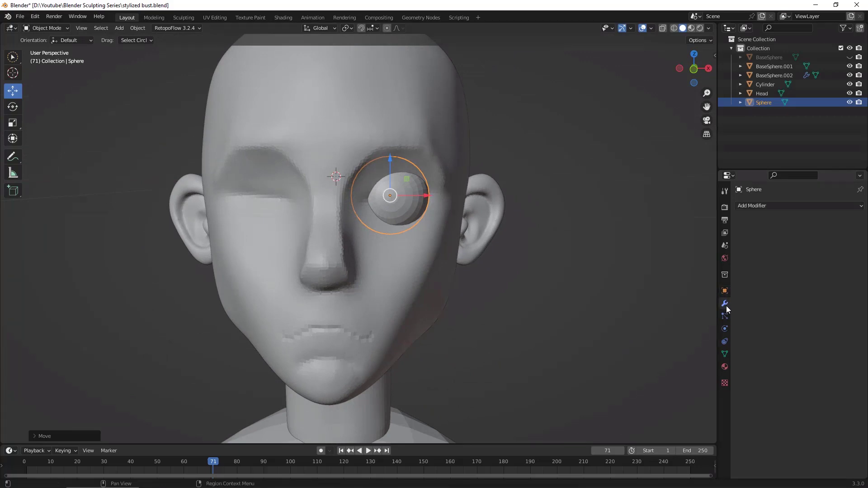
{"action": "left_click", "coordinate": [781, 206]}
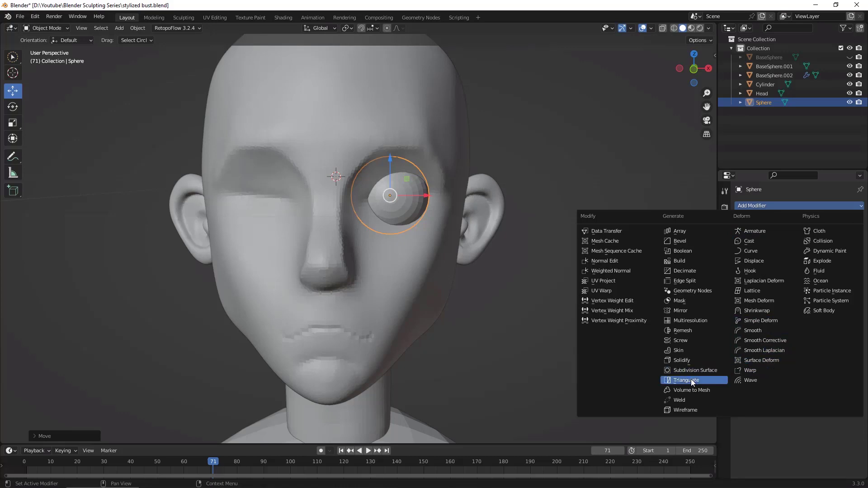
{"action": "left_click", "coordinate": [681, 311]}
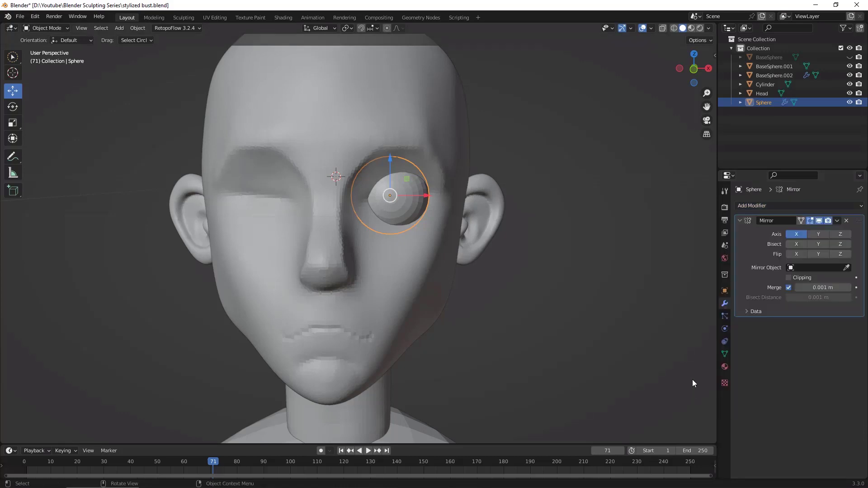
{"action": "left_click", "coordinate": [847, 267]}
{"action": "left_click", "coordinate": [380, 119]}
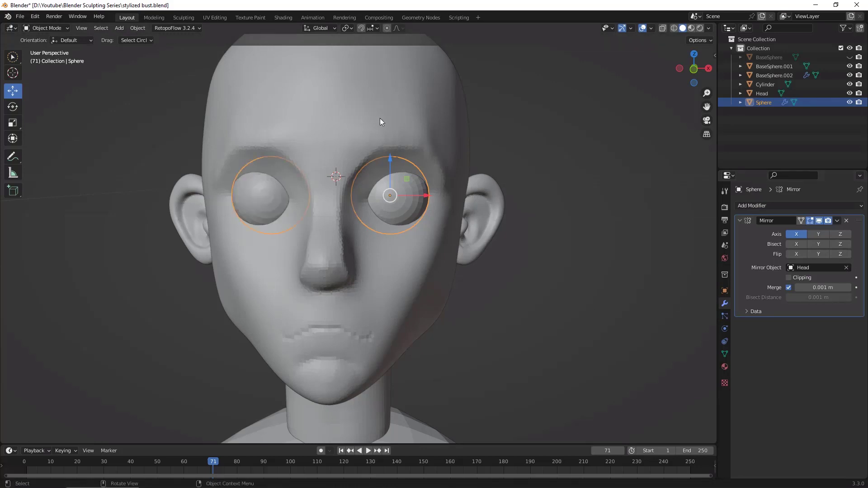
Step: Select the head and switch to the Sculpting workspace, viewing the bust from the front
{"action": "left_click_drag", "start_coordinate": [615, 347], "coordinate": [522, 341], "text": "alt"}
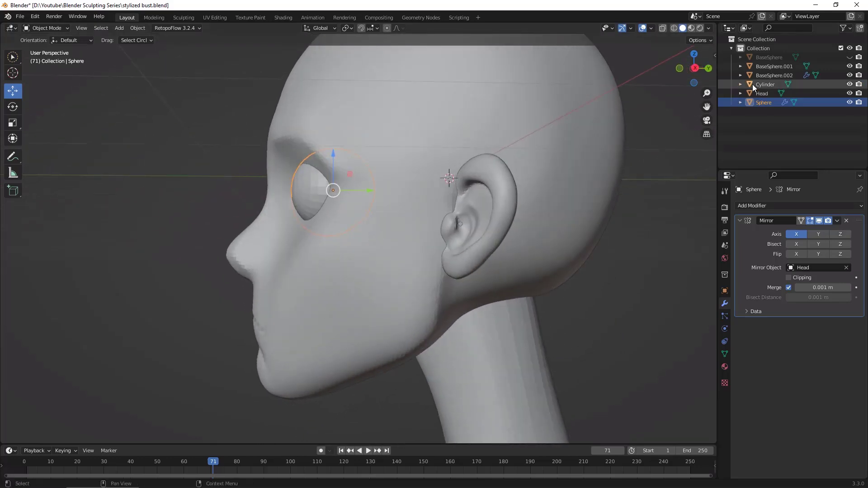
{"action": "left_click", "coordinate": [763, 94]}
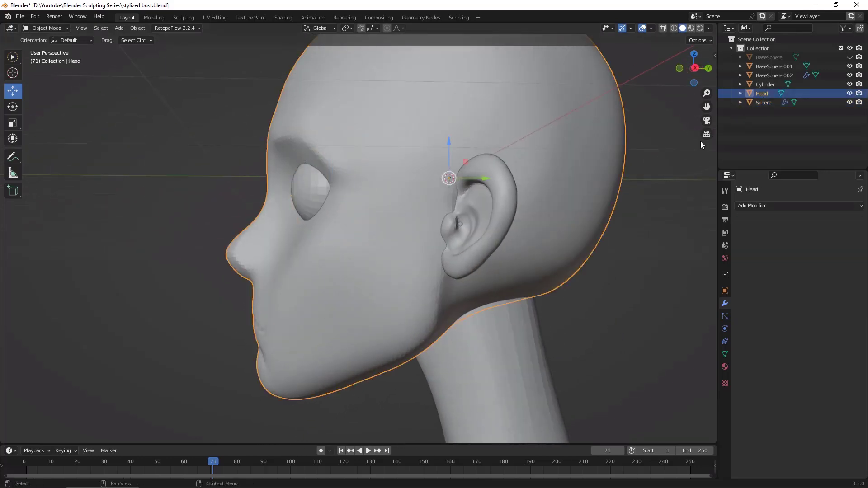
{"action": "left_click", "coordinate": [188, 18]}
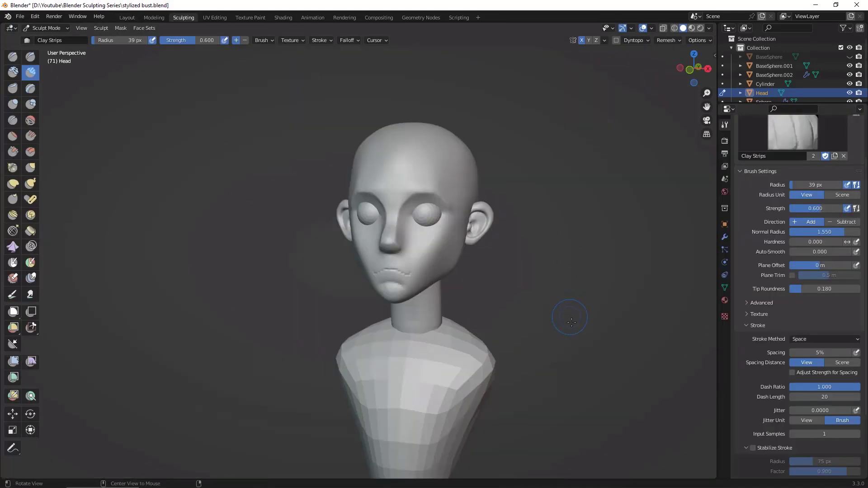
{"action": "mouse_move", "coordinate": [568, 318]}
{"action": "left_mouse_down", "text": "alt"}
{"action": "mouse_move", "coordinate": [608, 317]}
{"action": "mouse_move", "coordinate": [590, 315]}
{"action": "left_mouse_up", "text": "alt"}
{"action": "left_click", "coordinate": [694, 68]}
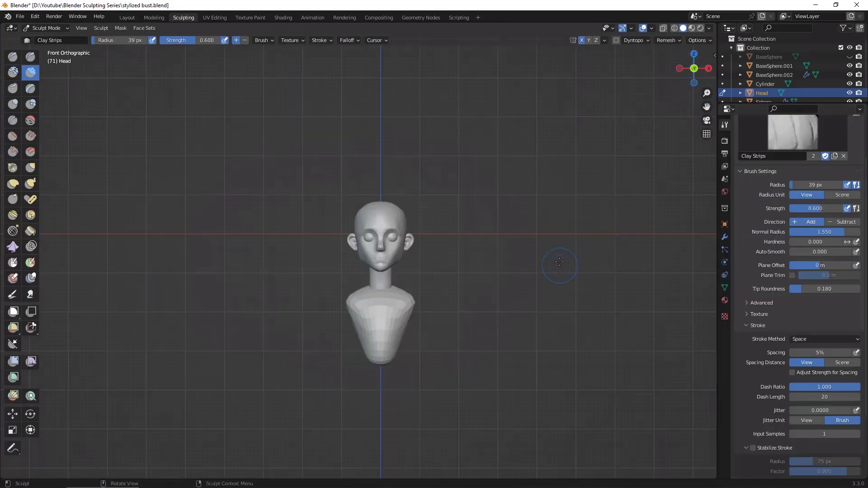
{"action": "scroll", "coordinate": [629, 161], "scroll_direction": "up", "scroll_amount": 5}
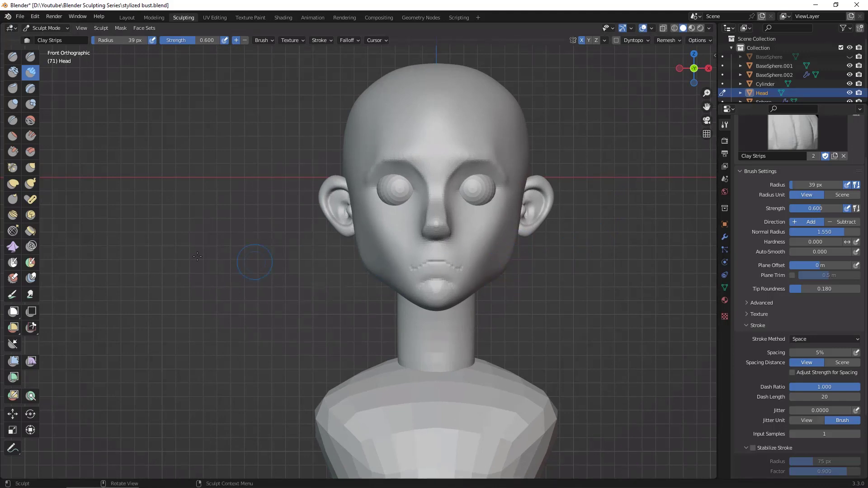
Step: Reshape the cheeks and jawline symmetrically using the Grab brush with a radius of 91 px
{"action": "left_click", "coordinate": [32, 167]}
{"action": "key", "text": "f"}
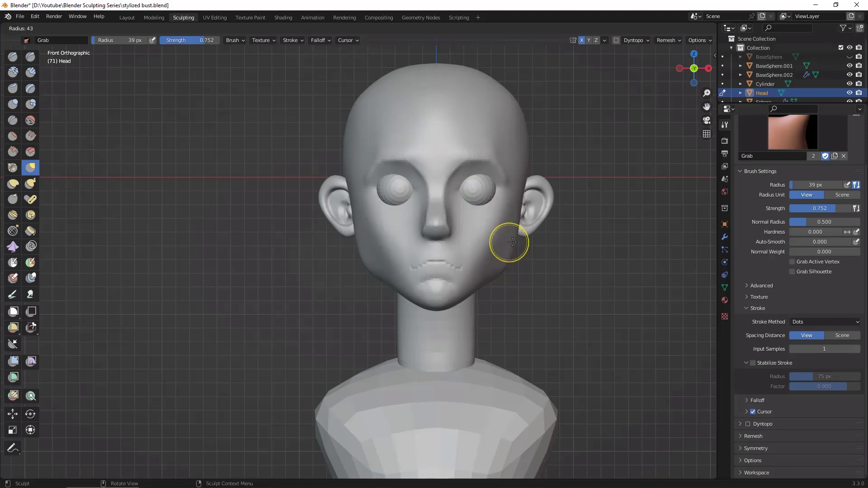
{"action": "left_click", "coordinate": [507, 258]}
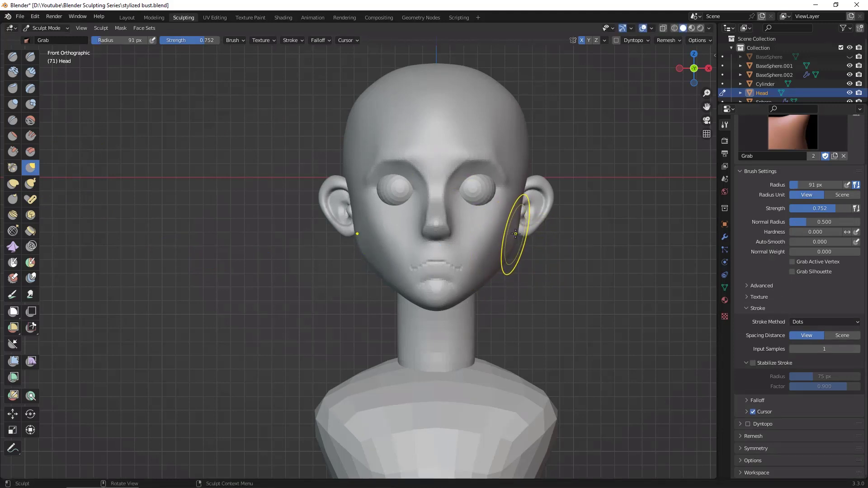
{"action": "left_click_drag", "start_coordinate": [474, 291], "coordinate": [468, 287]}
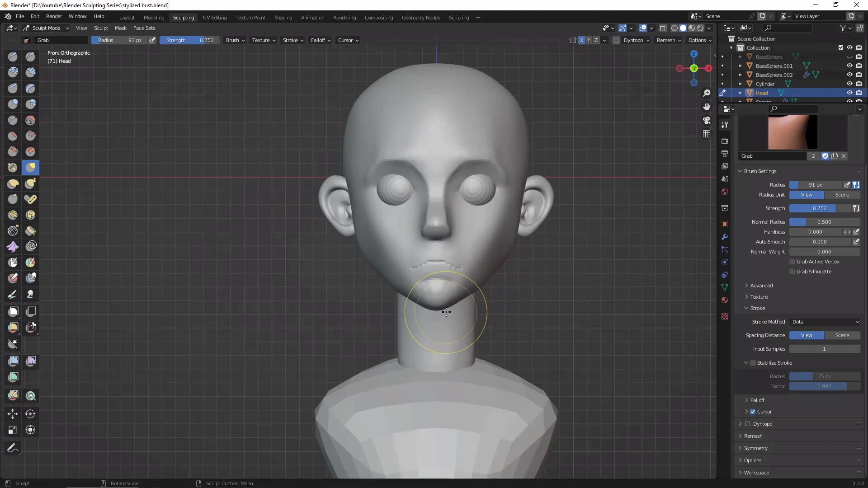
Step: Reduce the Grab brush radius to 53 px and adjust the jawline beside the chin
{"action": "key", "text": "f"}
{"action": "left_click", "coordinate": [433, 315]}
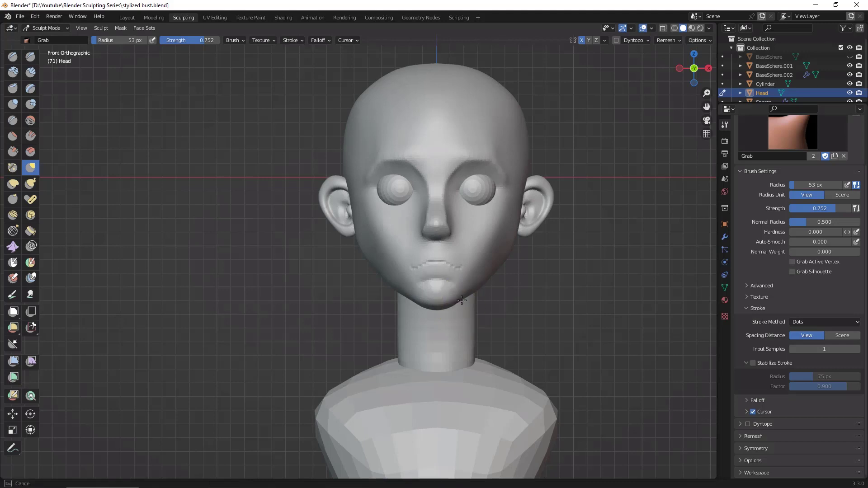
{"action": "middle_click_drag", "start_coordinate": [552, 311], "coordinate": [514, 300]}
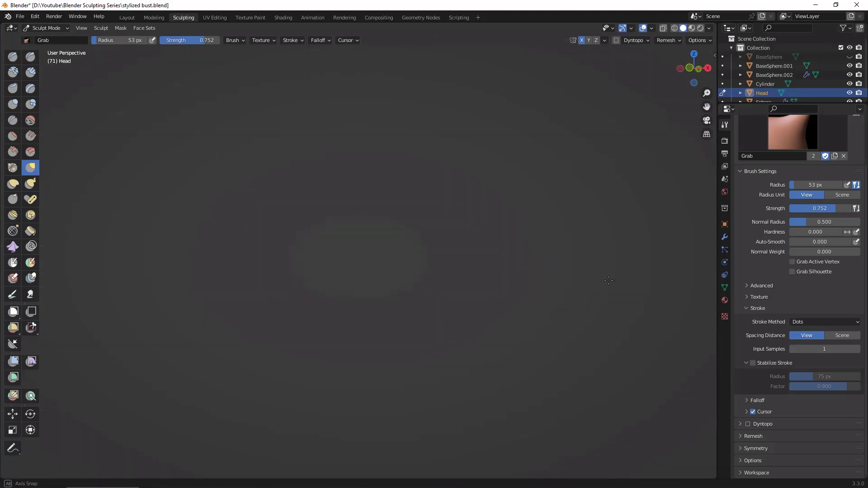
Step: Try to bring the head back into the viewport by toggling local view
{"action": "key", "text": "KP_Divide"}
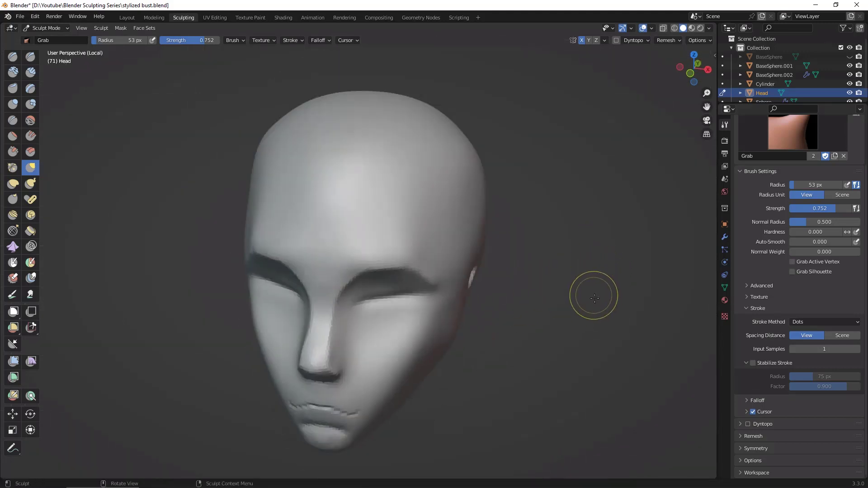
{"action": "key", "text": "KP_Divide"}
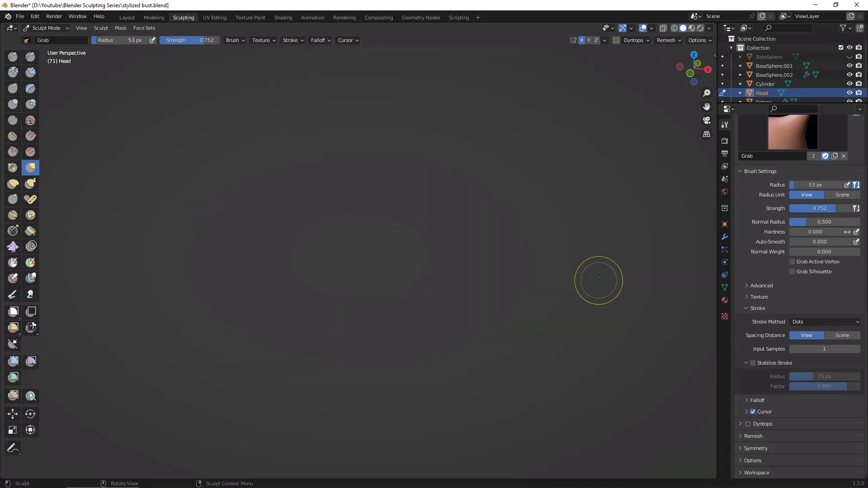
{"action": "key", "text": "KP_Divide"}
{"action": "mouse_move", "coordinate": [580, 312]}
{"action": "middle_mouse_down"}
{"action": "mouse_move", "coordinate": [608, 258]}
{"action": "mouse_move", "coordinate": [597, 277]}
{"action": "mouse_move", "coordinate": [585, 275]}
{"action": "middle_mouse_up"}
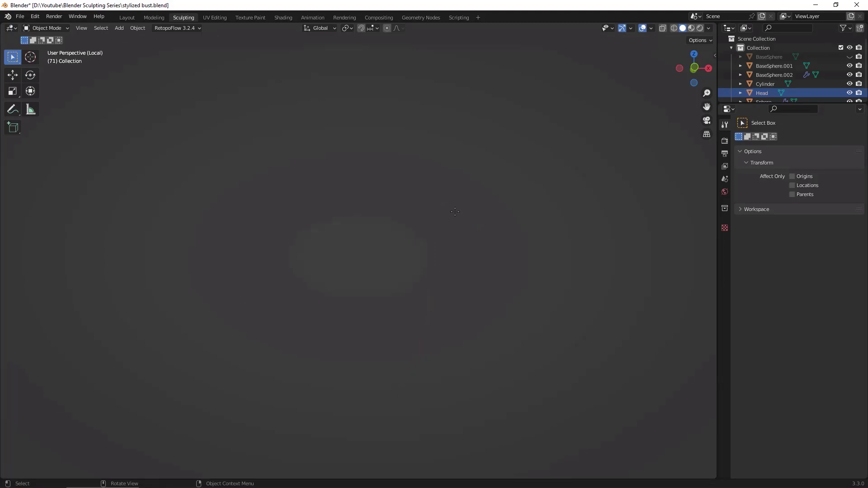
{"action": "key", "text": "alt+slash"}
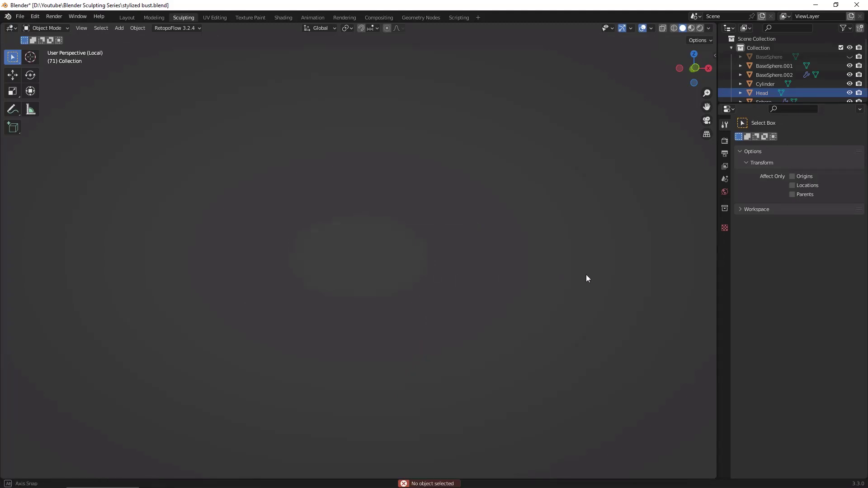
{"action": "key", "text": "KP_Divide"}
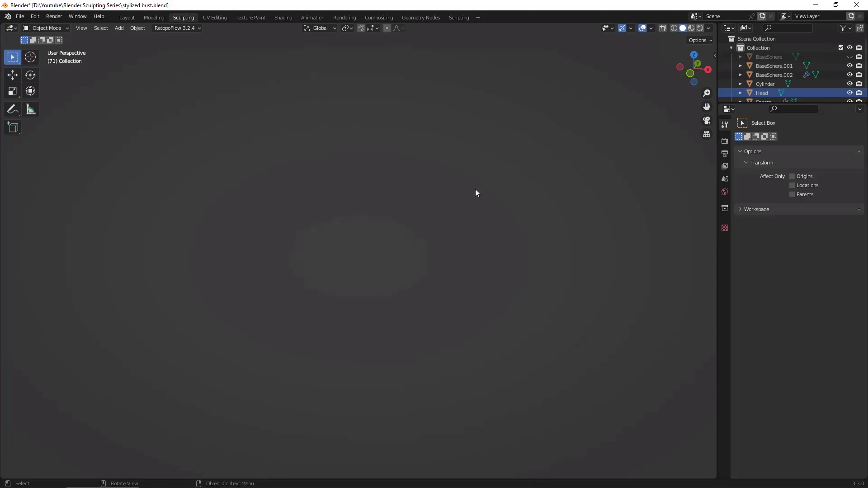
Step: Reselect the head in the Layout workspace and return to sculpting it with the whole bust shown outside local view
{"action": "left_click", "coordinate": [127, 17]}
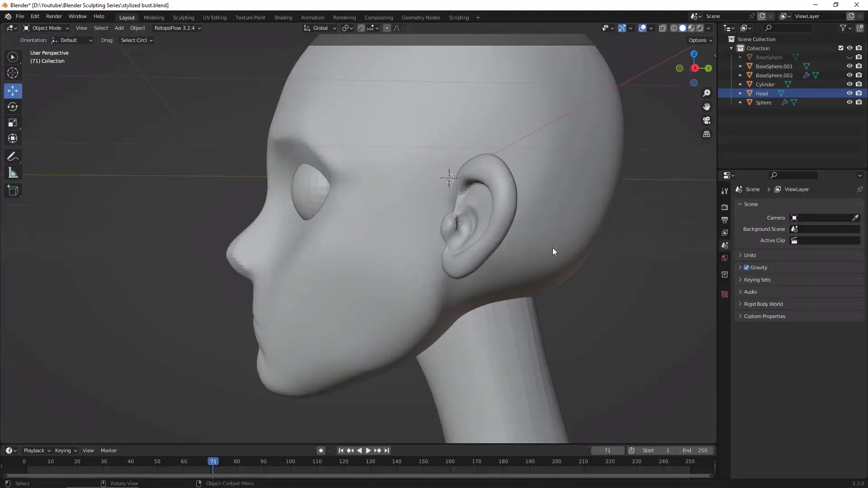
{"action": "middle_click_drag", "start_coordinate": [552, 248], "coordinate": [410, 277]}
{"action": "left_click", "coordinate": [438, 153]}
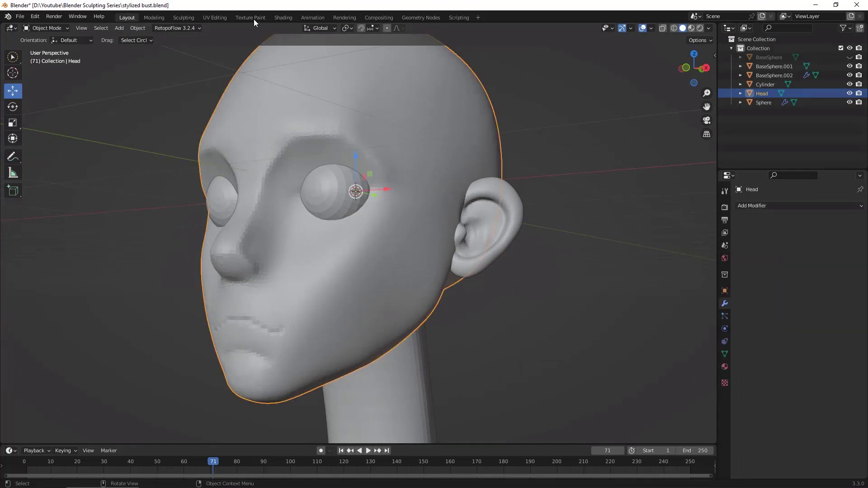
{"action": "left_click", "coordinate": [183, 17]}
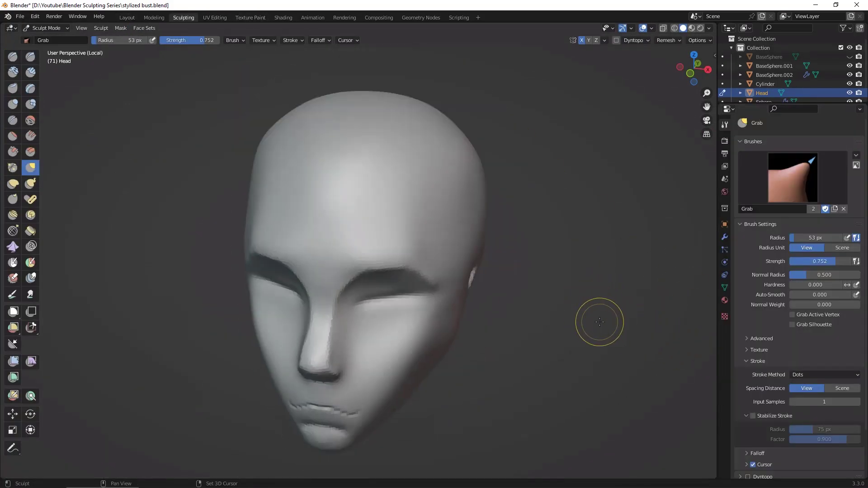
{"action": "key", "text": "alt+KP_Divide"}
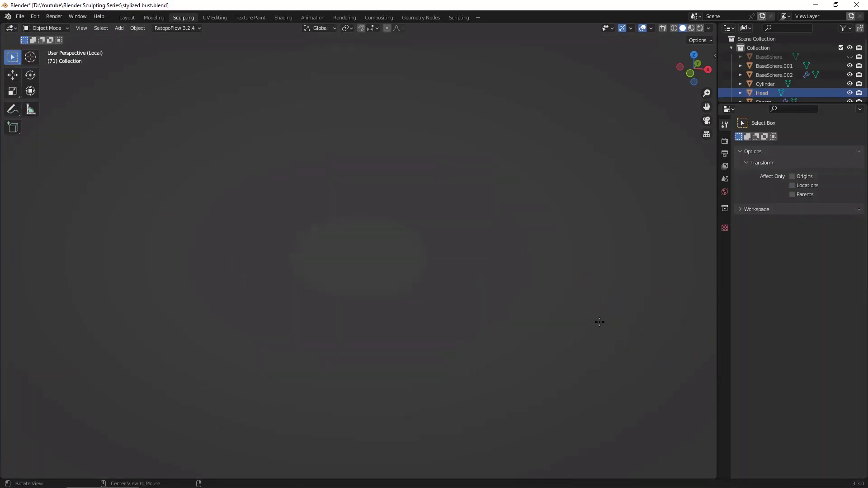
{"action": "key", "text": "alt+KP_Divide"}
{"action": "left_click", "coordinate": [128, 18]}
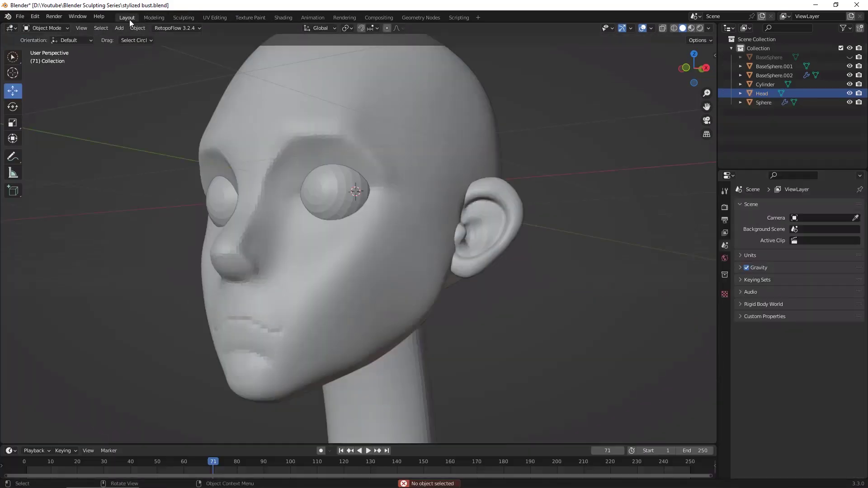
{"action": "middle_click_drag", "start_coordinate": [289, 98], "coordinate": [541, 322]}
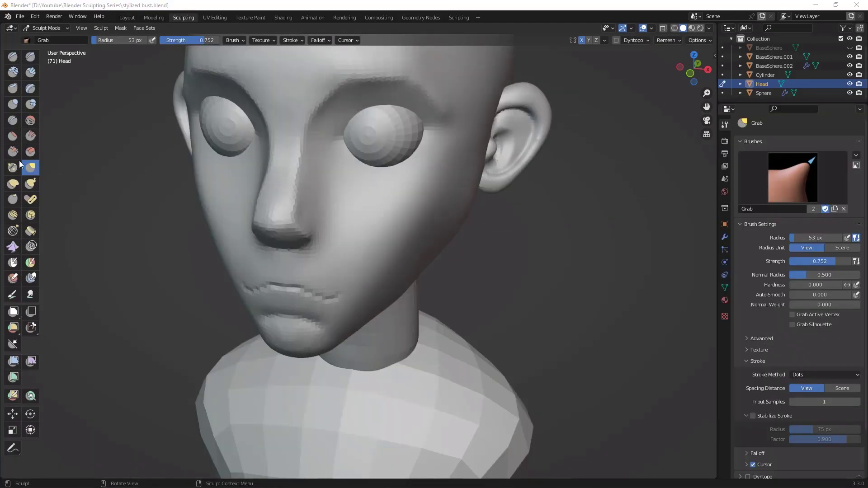
{"action": "left_click", "coordinate": [588, 303]}
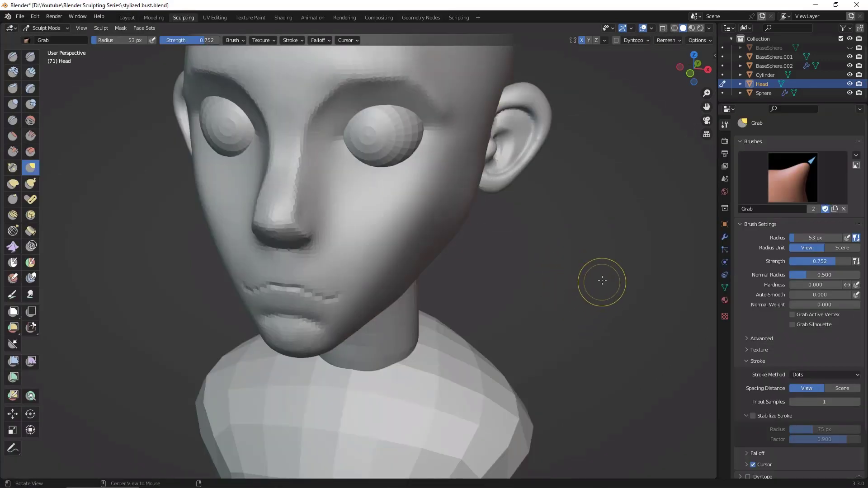
Step: Refine the forehead and the side of the jaw with the Grab brush at 53 px, checking the bust from several angles
{"action": "middle_click_drag", "start_coordinate": [593, 306], "coordinate": [533, 378]}
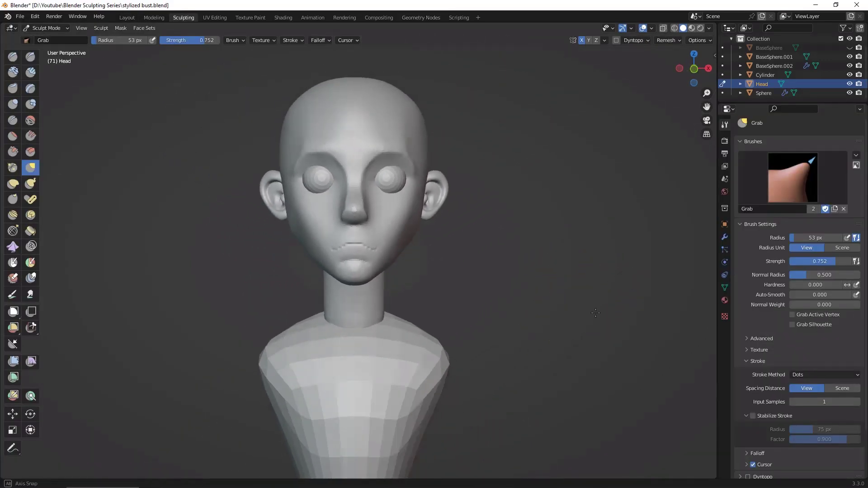
{"action": "middle_click_drag", "start_coordinate": [565, 285], "coordinate": [569, 305]}
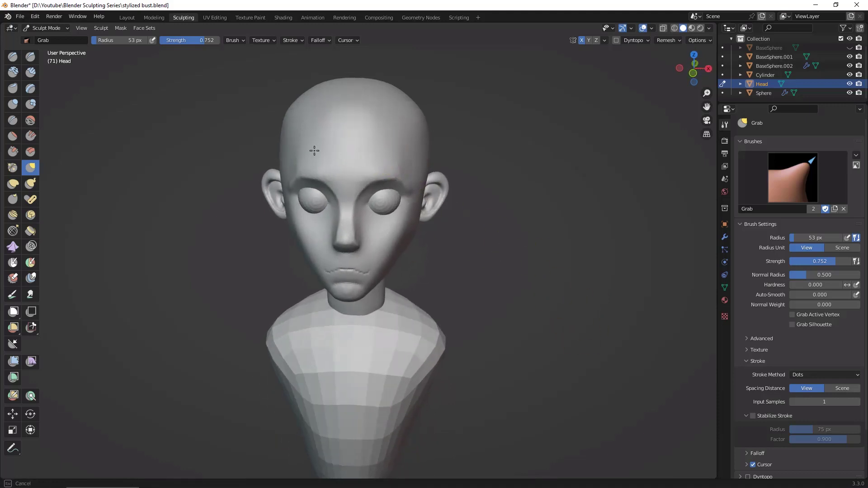
{"action": "middle_click_drag", "start_coordinate": [314, 151], "coordinate": [352, 125]}
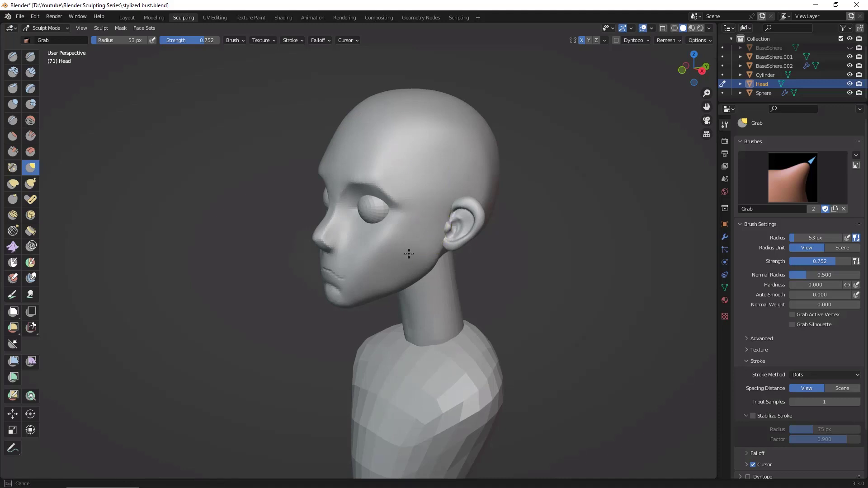
{"action": "middle_click_drag", "start_coordinate": [409, 254], "coordinate": [642, 266]}
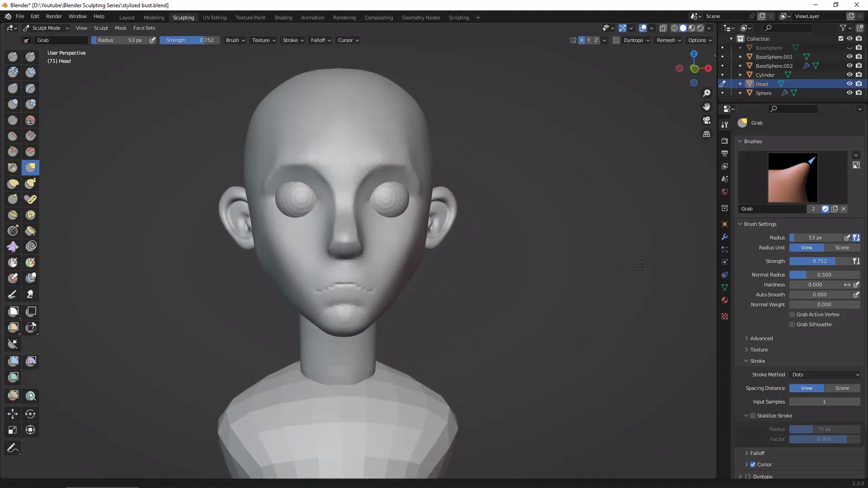
Step: Set the Grab brush radius to 95 px and reshape the sides of the nose and the inner brow
{"action": "middle_click_drag", "start_coordinate": [537, 299], "coordinate": [532, 303], "text": "shift"}
{"action": "mouse_move", "coordinate": [581, 278]}
{"action": "middle_mouse_down", "text": "ctrl"}
{"action": "mouse_move", "coordinate": [590, 257]}
{"action": "mouse_move", "coordinate": [539, 264]}
{"action": "middle_mouse_up", "text": "ctrl"}
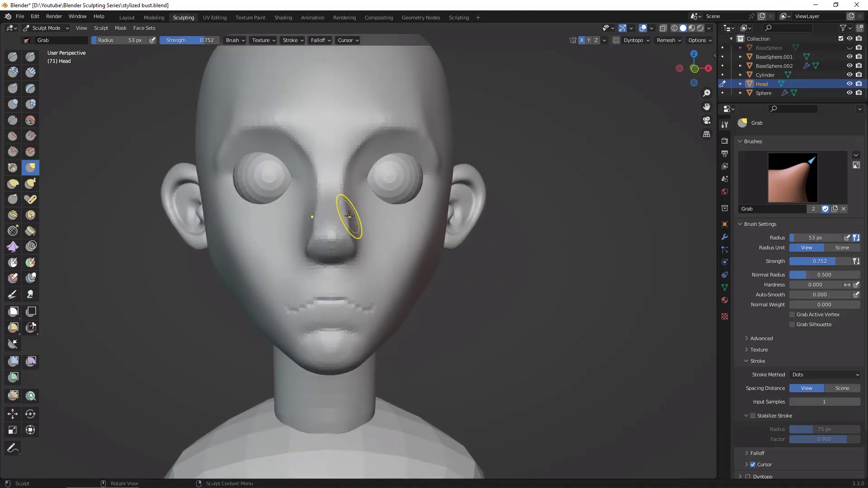
{"action": "key", "text": "f"}
{"action": "left_click", "coordinate": [368, 180]}
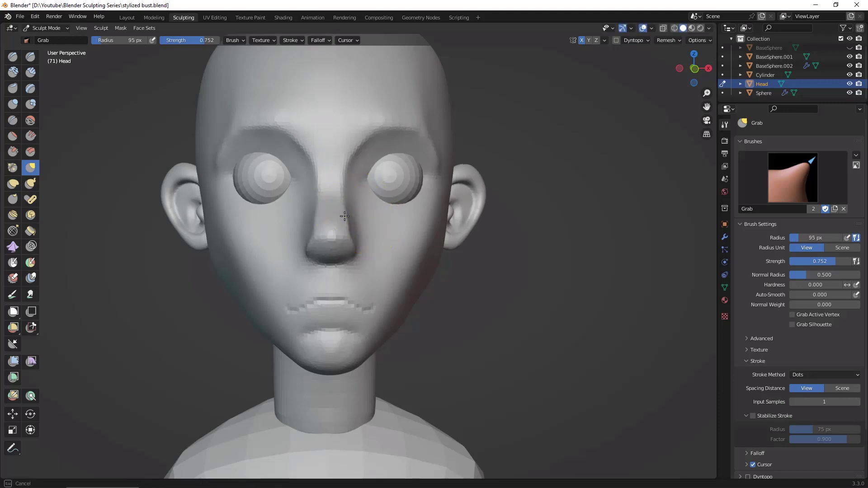
{"action": "left_click_drag", "start_coordinate": [353, 245], "coordinate": [344, 190]}
{"action": "mouse_move", "coordinate": [362, 141]}
{"action": "left_mouse_down"}
{"action": "mouse_move", "coordinate": [381, 123]}
{"action": "mouse_move", "coordinate": [368, 141]}
{"action": "left_mouse_up"}
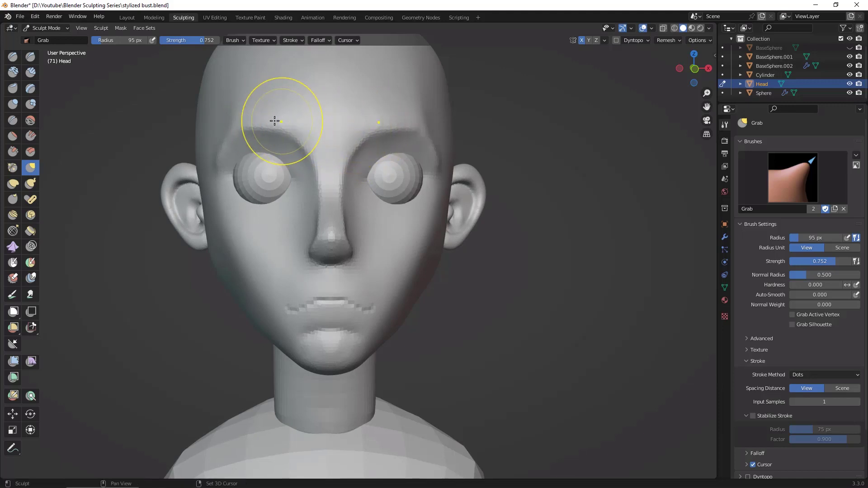
{"action": "mouse_move", "coordinate": [566, 317]}
{"action": "middle_mouse_down"}
{"action": "mouse_move", "coordinate": [471, 316]}
{"action": "mouse_move", "coordinate": [486, 306]}
{"action": "mouse_move", "coordinate": [508, 368]}
{"action": "mouse_move", "coordinate": [448, 349]}
{"action": "mouse_move", "coordinate": [613, 262]}
{"action": "mouse_move", "coordinate": [602, 258]}
{"action": "mouse_move", "coordinate": [567, 343]}
{"action": "mouse_move", "coordinate": [563, 333]}
{"action": "middle_mouse_up"}
{"action": "left_click_drag", "start_coordinate": [383, 375], "coordinate": [386, 386]}
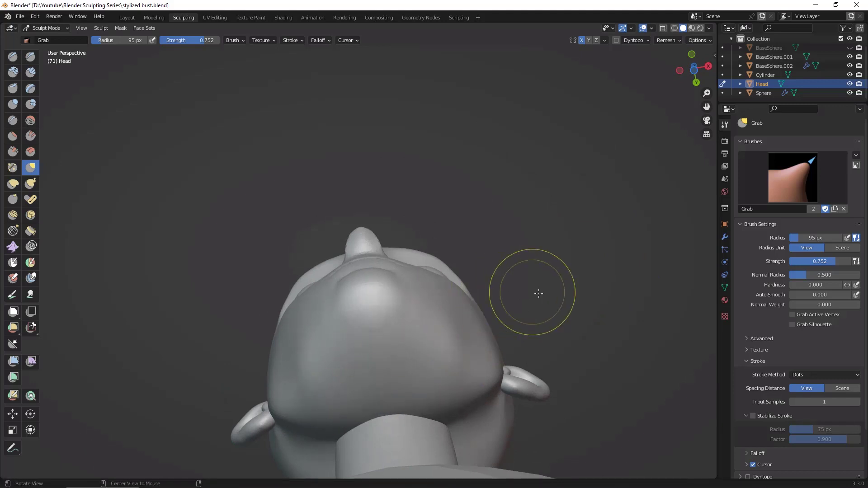
Step: Define the jawline from below the ear toward the chin with the Draw Sharp brush at a 95 px radius
{"action": "middle_click_drag", "start_coordinate": [533, 287], "coordinate": [402, 270]}
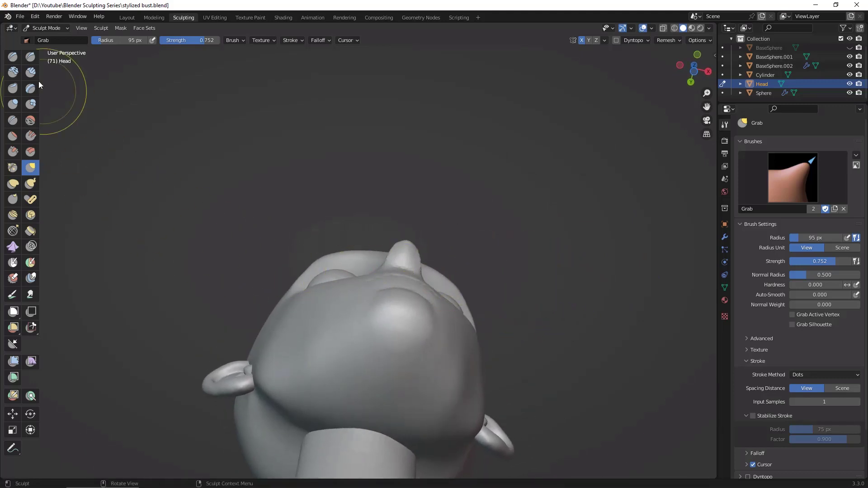
{"action": "left_click", "coordinate": [30, 57]}
{"action": "middle_click_drag", "start_coordinate": [281, 368], "coordinate": [299, 378]}
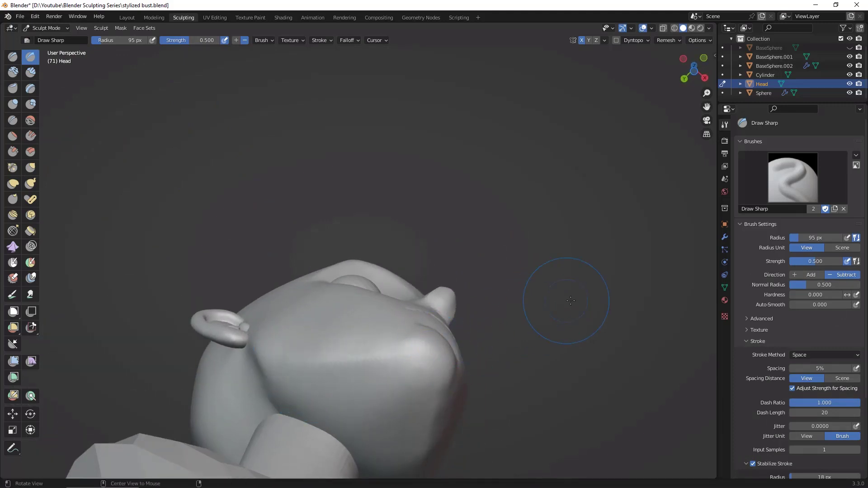
{"action": "middle_click_drag", "start_coordinate": [571, 300], "coordinate": [492, 314]}
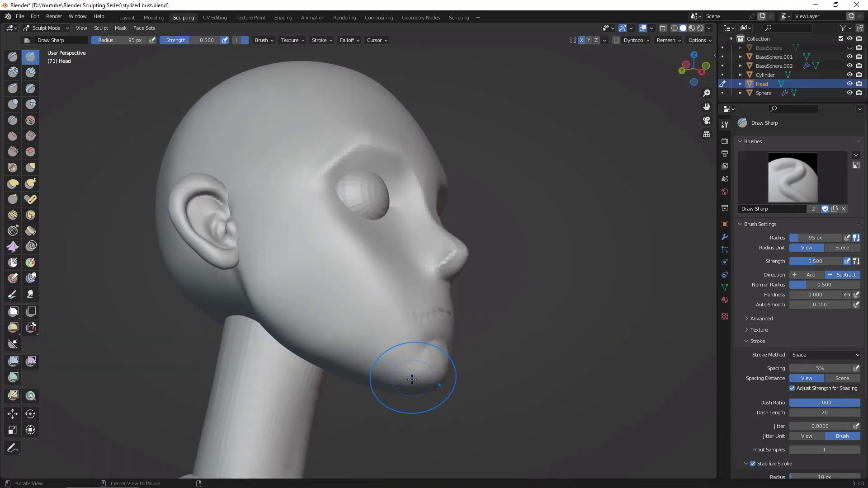
{"action": "middle_click_drag", "start_coordinate": [412, 379], "coordinate": [358, 345]}
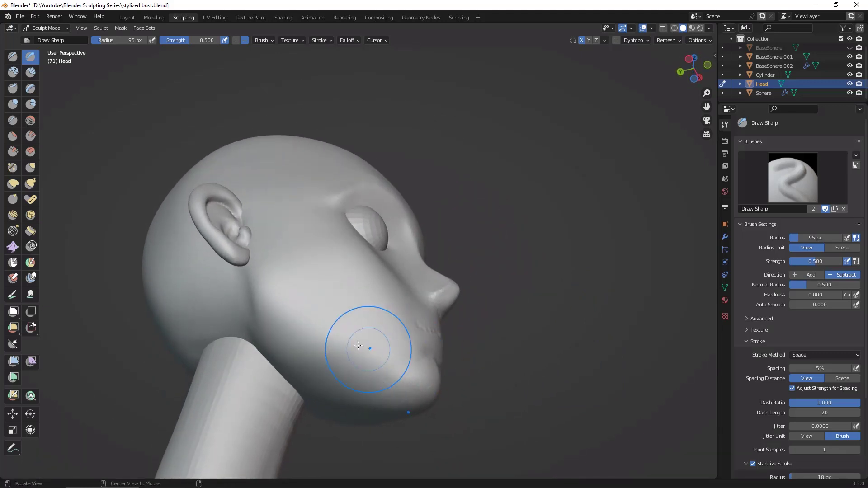
{"action": "mouse_move", "coordinate": [413, 372]}
{"action": "middle_mouse_down"}
{"action": "mouse_move", "coordinate": [388, 362]}
{"action": "mouse_move", "coordinate": [408, 375]}
{"action": "middle_mouse_up"}
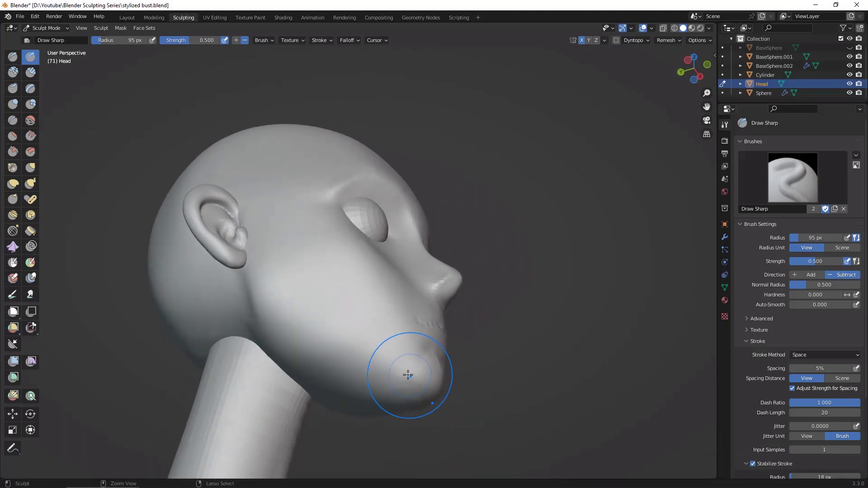
{"action": "left_click_drag", "start_coordinate": [250, 266], "coordinate": [381, 398], "text": "ctrl"}
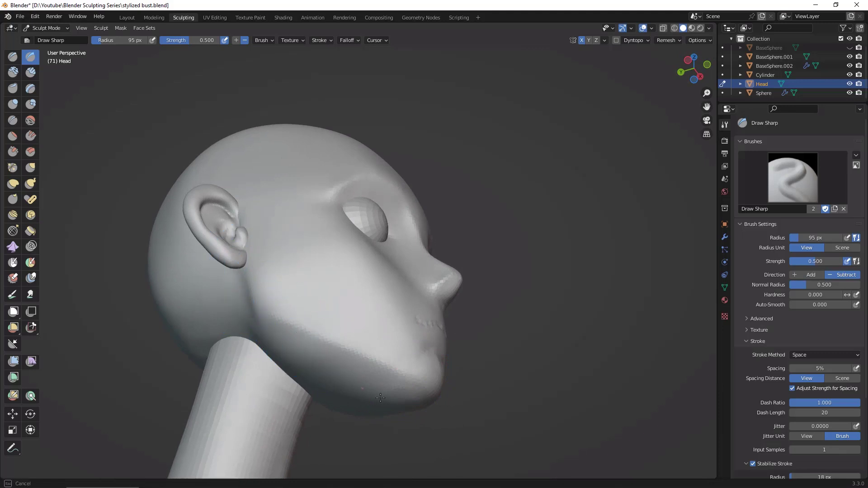
{"action": "middle_click_drag", "start_coordinate": [444, 319], "coordinate": [522, 336]}
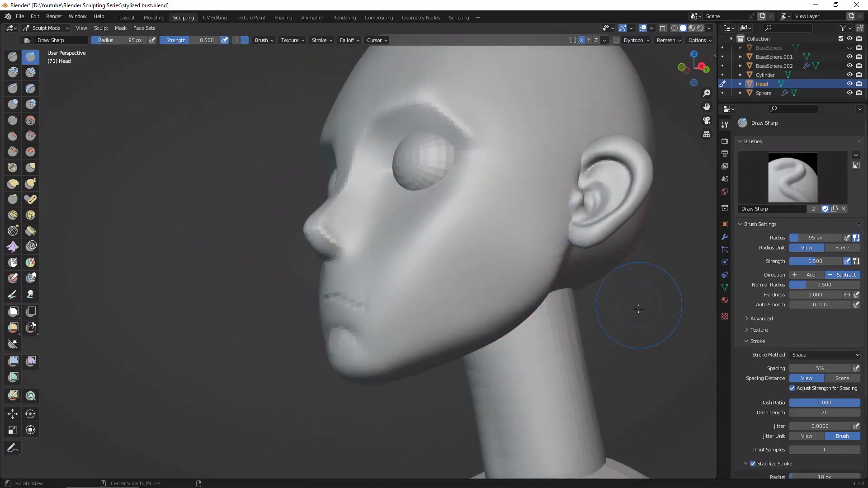
{"action": "middle_click_drag", "start_coordinate": [639, 309], "coordinate": [499, 322]}
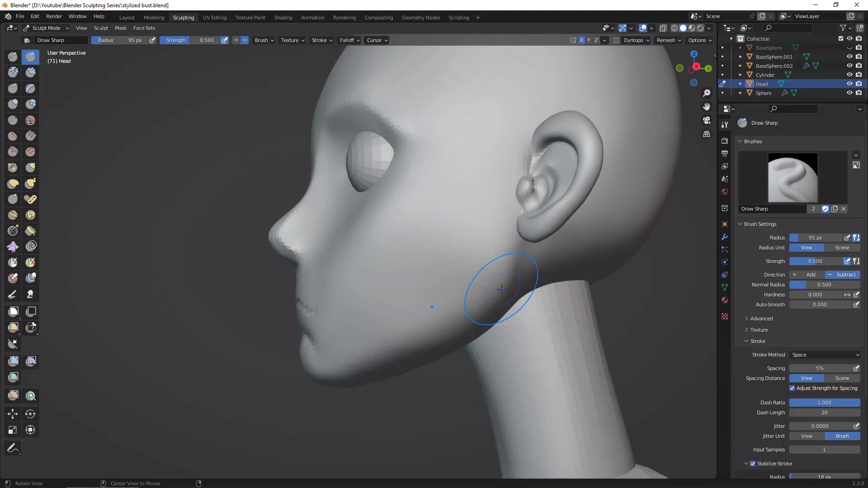
{"action": "mouse_move", "coordinate": [517, 241]}
{"action": "left_mouse_down"}
{"action": "mouse_move", "coordinate": [521, 231]}
{"action": "mouse_move", "coordinate": [510, 274]}
{"action": "mouse_move", "coordinate": [453, 337]}
{"action": "mouse_move", "coordinate": [362, 369]}
{"action": "mouse_move", "coordinate": [523, 225]}
{"action": "left_mouse_up"}
{"action": "middle_click_drag", "start_coordinate": [661, 317], "coordinate": [627, 352]}
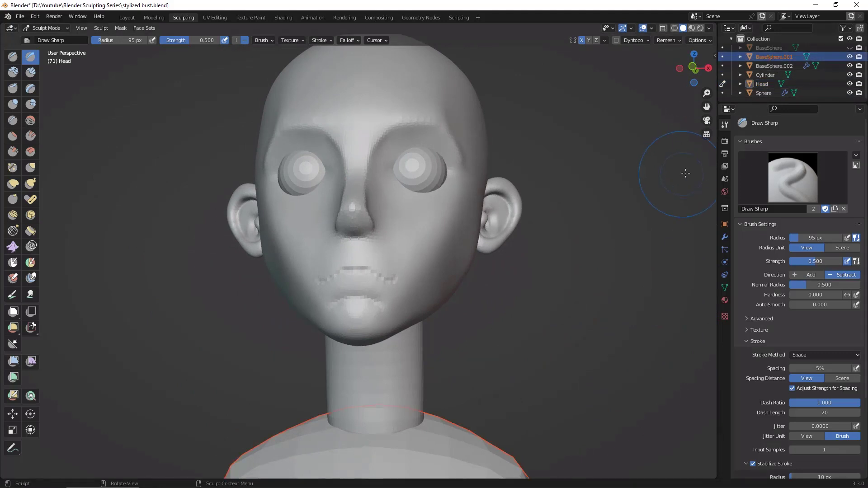
Step: Switch sculpting to the neck cylinder and slim it beneath the jaw with the Grab brush at a 191 px radius
{"action": "left_click", "coordinate": [776, 74]}
{"action": "middle_click_drag", "start_coordinate": [584, 276], "coordinate": [561, 294]}
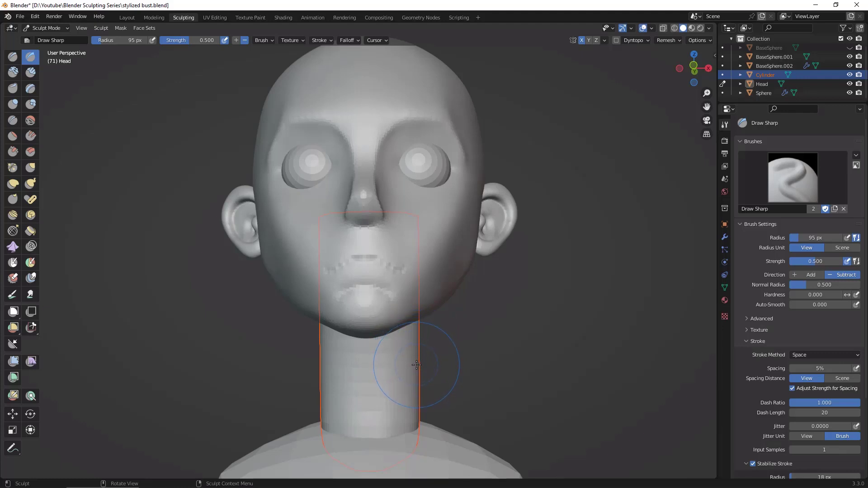
{"action": "left_click", "coordinate": [722, 75]}
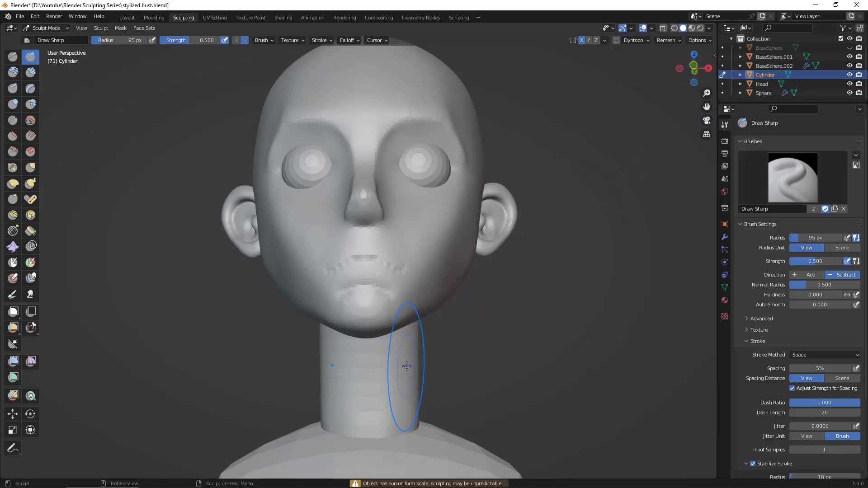
{"action": "key", "text": "g"}
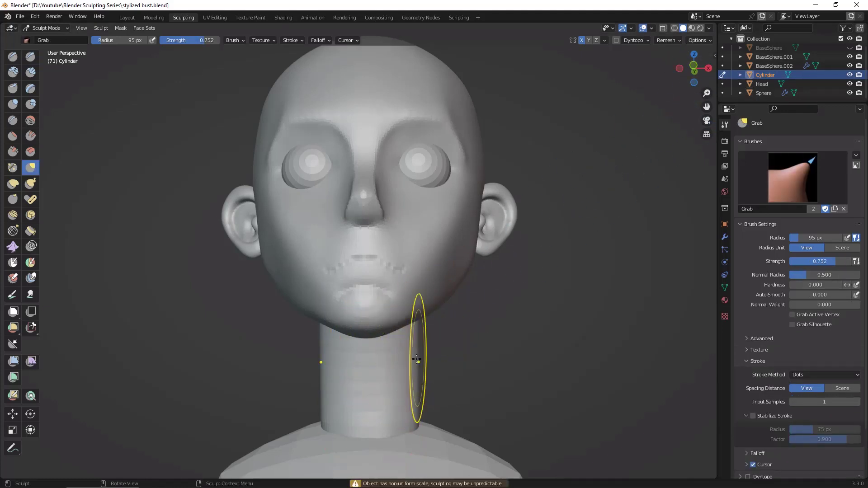
{"action": "key", "text": "f"}
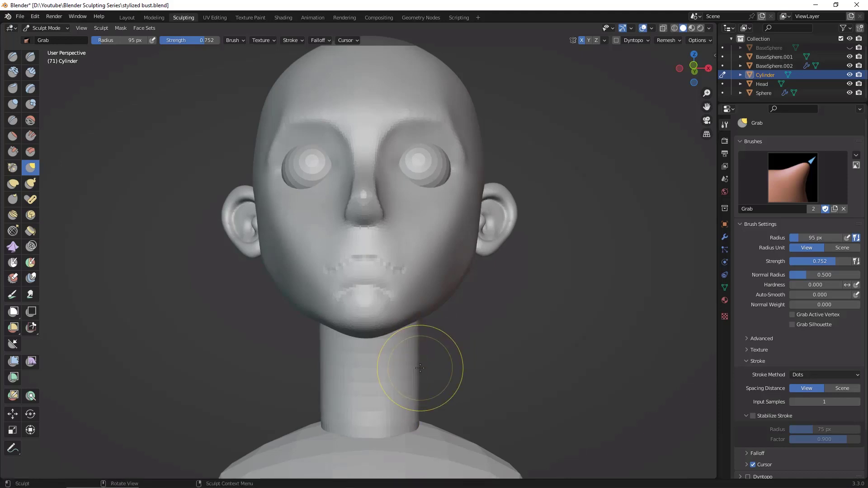
{"action": "left_click", "coordinate": [493, 368]}
{"action": "left_click_drag", "start_coordinate": [419, 363], "coordinate": [406, 367]}
{"action": "left_click_drag", "start_coordinate": [416, 416], "coordinate": [425, 416]}
{"action": "left_click_drag", "start_coordinate": [405, 383], "coordinate": [401, 383]}
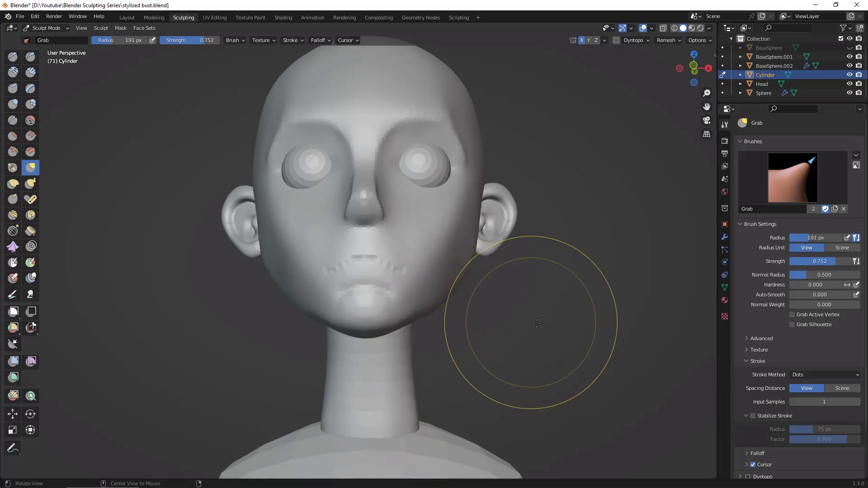
Step: Refine the side contour of the neck with the Grab brush, checking the bust from several angles
{"action": "mouse_move", "coordinate": [508, 325]}
{"action": "middle_mouse_down"}
{"action": "mouse_move", "coordinate": [421, 337]}
{"action": "mouse_move", "coordinate": [530, 307]}
{"action": "middle_mouse_up"}
{"action": "mouse_move", "coordinate": [530, 307]}
{"action": "left_mouse_down", "text": "alt"}
{"action": "mouse_move", "coordinate": [583, 304]}
{"action": "mouse_move", "coordinate": [465, 297]}
{"action": "mouse_move", "coordinate": [494, 299]}
{"action": "mouse_move", "coordinate": [495, 329]}
{"action": "mouse_move", "coordinate": [532, 388]}
{"action": "left_mouse_up", "text": "alt"}
{"action": "mouse_move", "coordinate": [533, 388]}
{"action": "middle_mouse_down"}
{"action": "mouse_move", "coordinate": [680, 350]}
{"action": "mouse_move", "coordinate": [556, 305]}
{"action": "middle_mouse_up"}
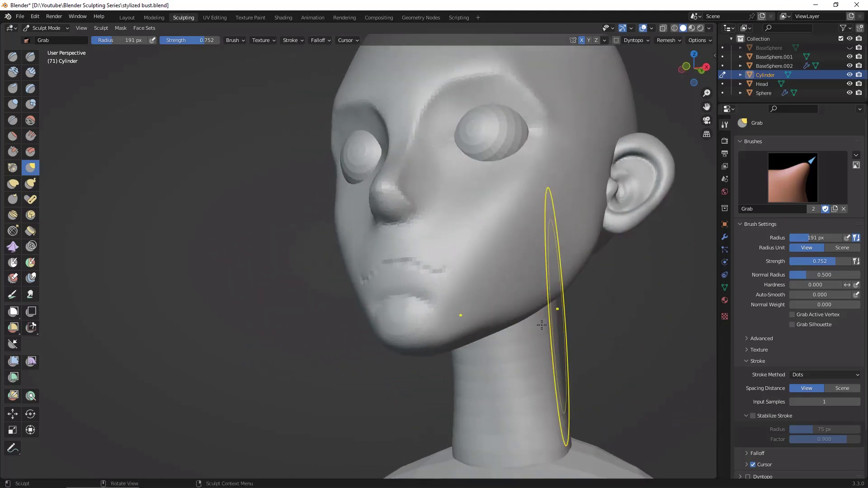
{"action": "mouse_move", "coordinate": [519, 374]}
{"action": "middle_mouse_down"}
{"action": "mouse_move", "coordinate": [433, 434]}
{"action": "mouse_move", "coordinate": [479, 425]}
{"action": "mouse_move", "coordinate": [582, 378]}
{"action": "mouse_move", "coordinate": [630, 383]}
{"action": "mouse_move", "coordinate": [619, 372]}
{"action": "mouse_move", "coordinate": [639, 368]}
{"action": "mouse_move", "coordinate": [605, 370]}
{"action": "middle_mouse_up"}
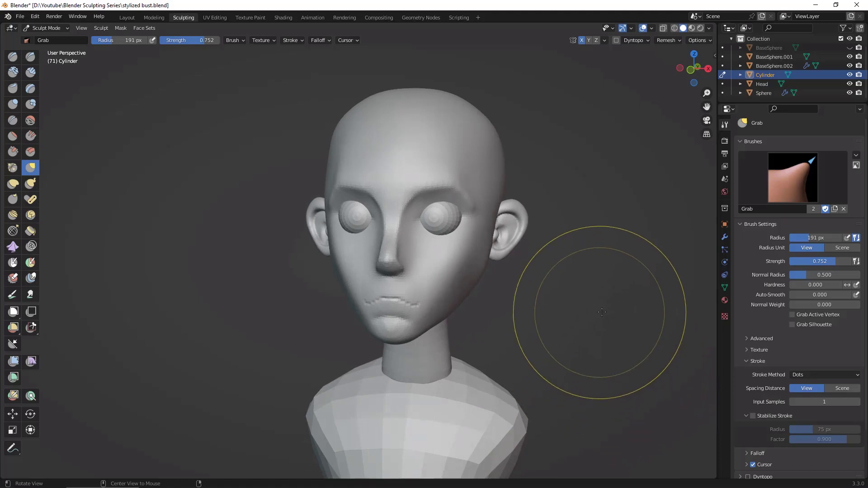
{"action": "scroll", "coordinate": [574, 310], "scroll_direction": "down", "scroll_amount": 2}
{"action": "scroll", "coordinate": [543, 203], "scroll_direction": "up", "scroll_amount": 3}
Step: Switch sculpting back to the head and flatten the temple beside the brow with the Flatten brush at a 115 px radius
{"action": "key", "text": "space"}
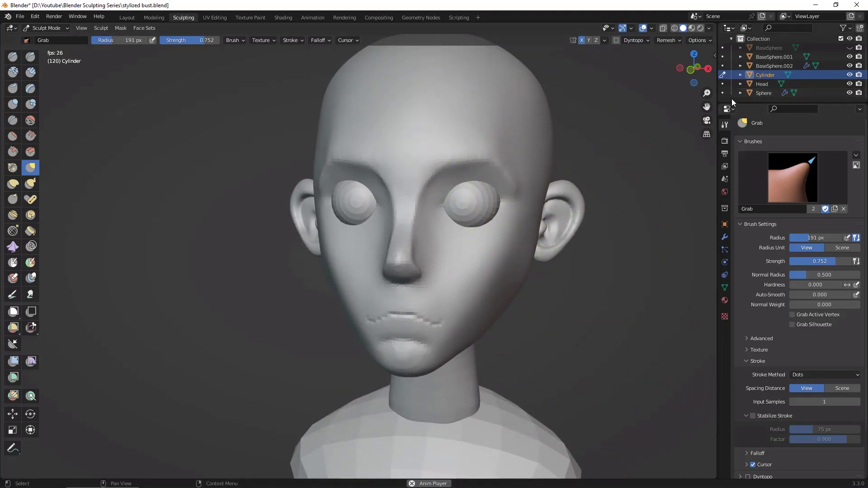
{"action": "left_click", "coordinate": [723, 83]}
{"action": "middle_click_drag", "start_coordinate": [640, 213], "coordinate": [627, 277]}
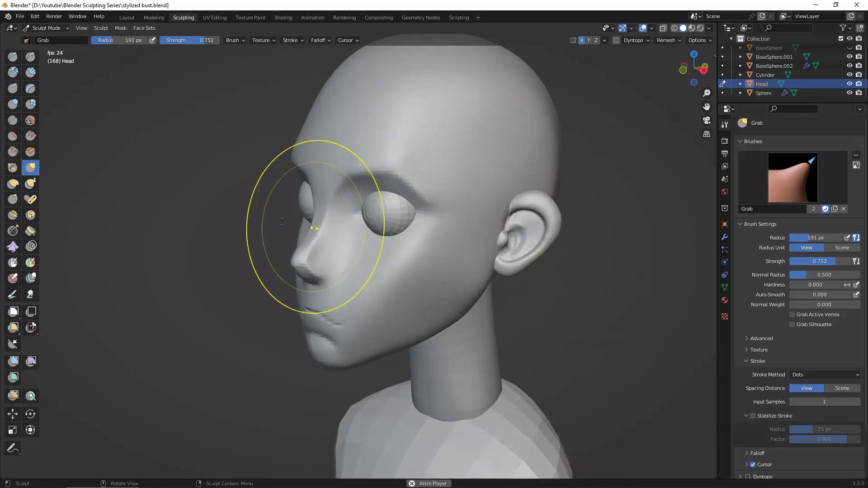
{"action": "left_click", "coordinate": [13, 136]}
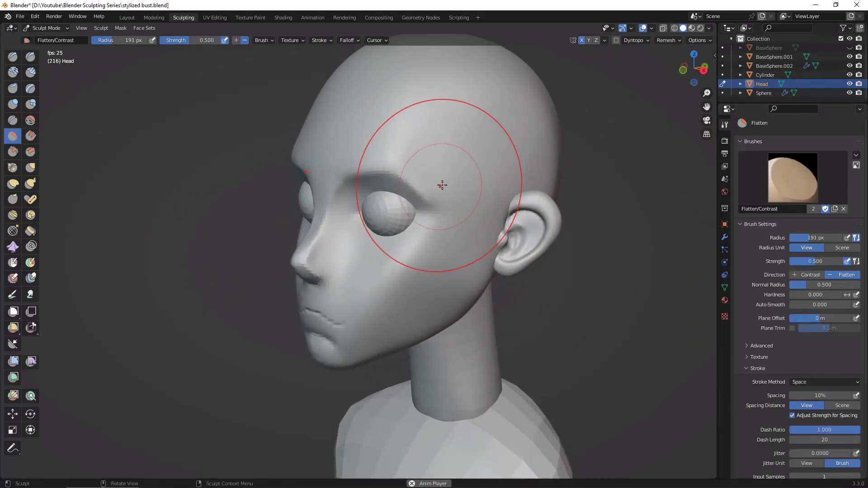
{"action": "key", "text": "f"}
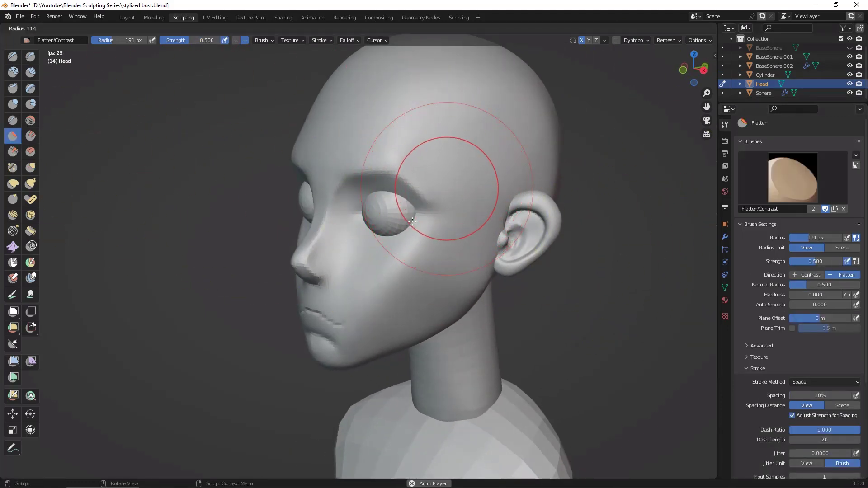
{"action": "left_click", "coordinate": [429, 169]}
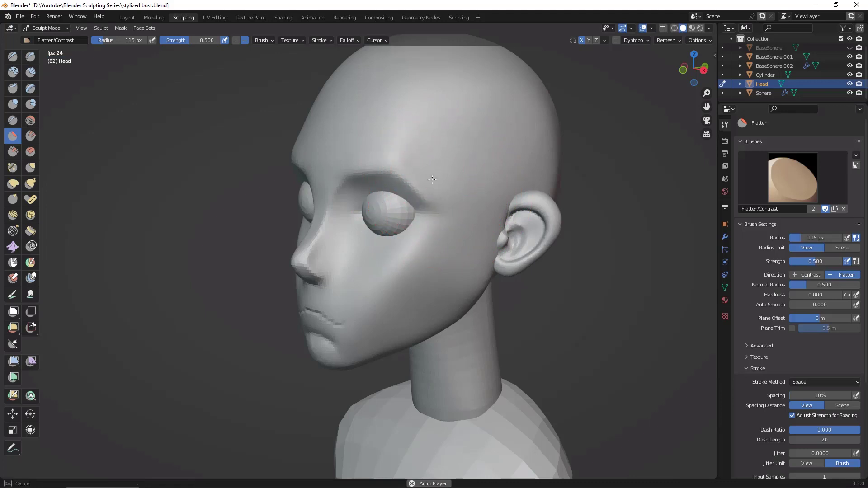
{"action": "left_click_drag", "start_coordinate": [417, 144], "coordinate": [425, 159]}
{"action": "middle_click_drag", "start_coordinate": [625, 267], "coordinate": [692, 276]}
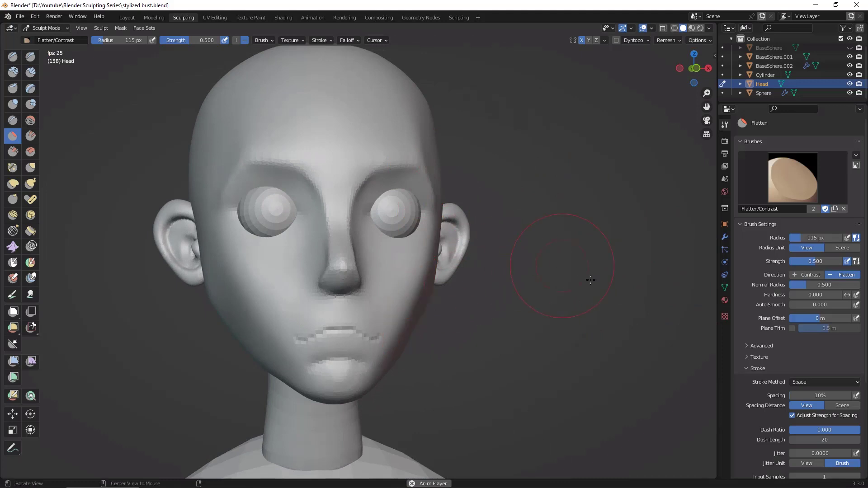
{"action": "left_click_drag", "start_coordinate": [590, 279], "coordinate": [446, 161], "text": "alt"}
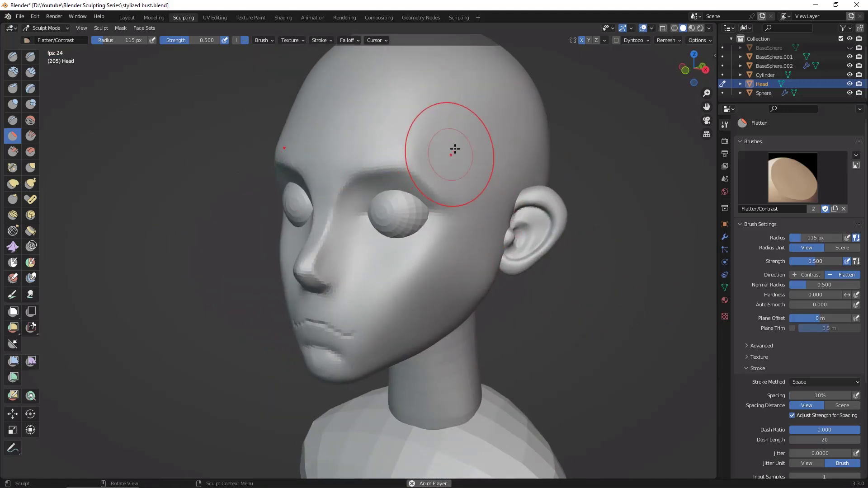
Step: Flatten the outer brow and the area beside the eye socket down to the upper cheek
{"action": "middle_click_drag", "start_coordinate": [524, 275], "coordinate": [601, 326]}
{"action": "scroll", "coordinate": [596, 307], "scroll_direction": "down", "scroll_amount": 3}
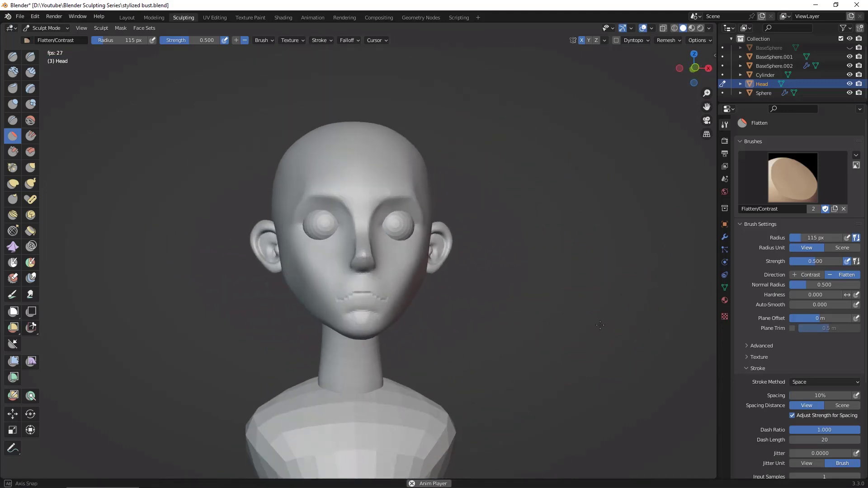
{"action": "left_click_drag", "start_coordinate": [600, 325], "coordinate": [596, 331], "text": "alt"}
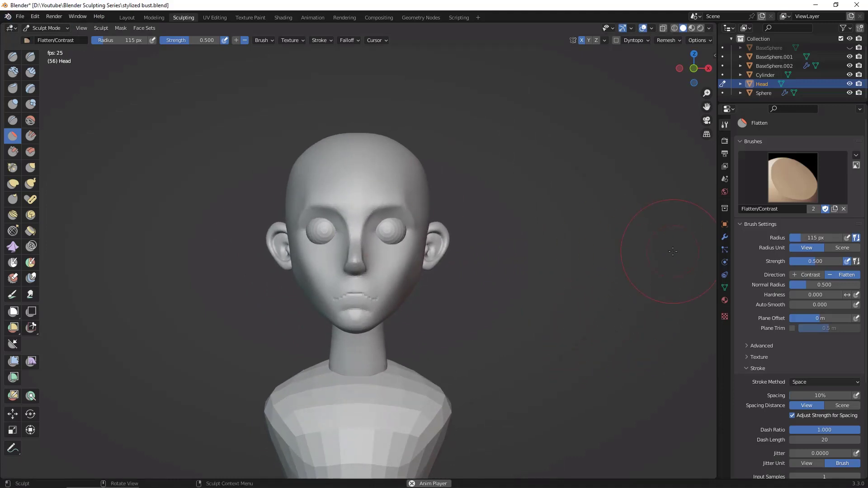
{"action": "middle_click_drag", "start_coordinate": [598, 236], "coordinate": [562, 179]}
{"action": "mouse_move", "coordinate": [640, 262]}
{"action": "middle_mouse_down"}
{"action": "mouse_move", "coordinate": [596, 261]}
{"action": "mouse_move", "coordinate": [665, 262]}
{"action": "mouse_move", "coordinate": [653, 263]}
{"action": "middle_mouse_up"}
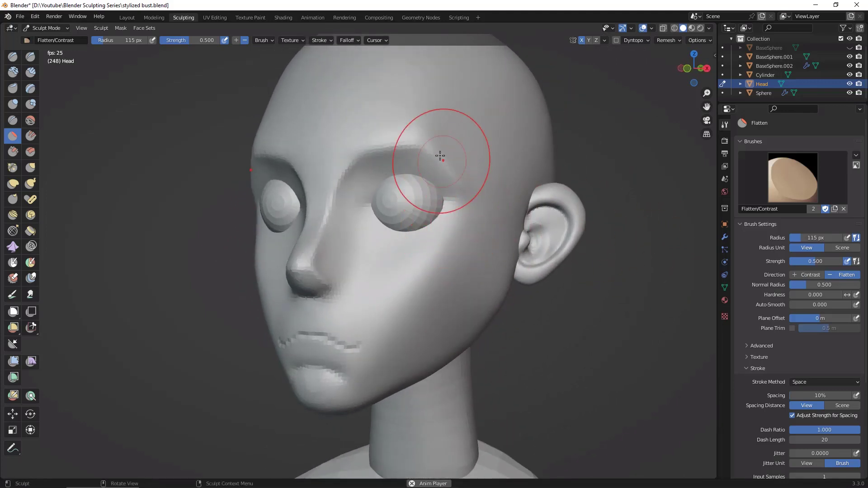
{"action": "mouse_move", "coordinate": [452, 171]}
{"action": "left_mouse_down", "text": "shift"}
{"action": "mouse_move", "coordinate": [460, 181]}
{"action": "mouse_move", "coordinate": [439, 160]}
{"action": "left_mouse_up", "text": "shift"}
{"action": "left_click_drag", "start_coordinate": [464, 203], "coordinate": [437, 249], "text": "shift"}
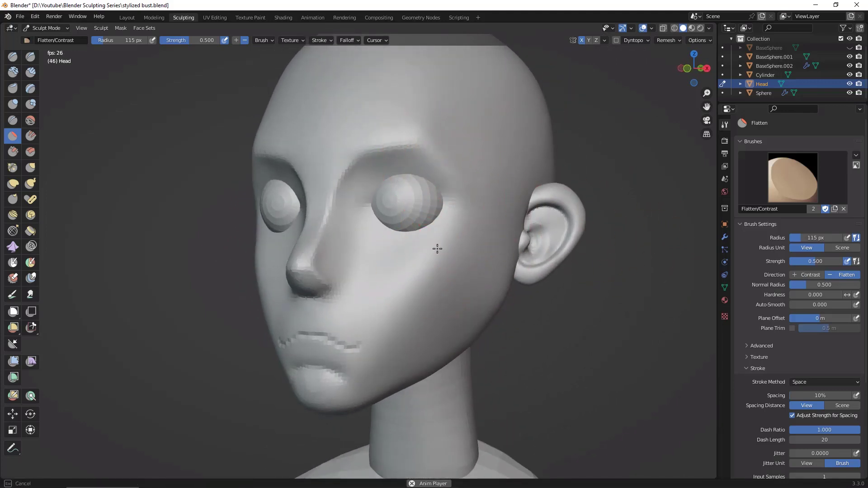
{"action": "left_click_drag", "start_coordinate": [441, 161], "coordinate": [458, 192], "text": "shift"}
Step: Set the head's voxel remesh size to about 0.0096 m
{"action": "mouse_move", "coordinate": [647, 276]}
{"action": "left_mouse_down", "text": "alt"}
{"action": "mouse_move", "coordinate": [705, 240]}
{"action": "mouse_move", "coordinate": [659, 246]}
{"action": "left_mouse_up", "text": "alt"}
{"action": "left_click_drag", "start_coordinate": [640, 207], "coordinate": [619, 218], "text": "alt"}
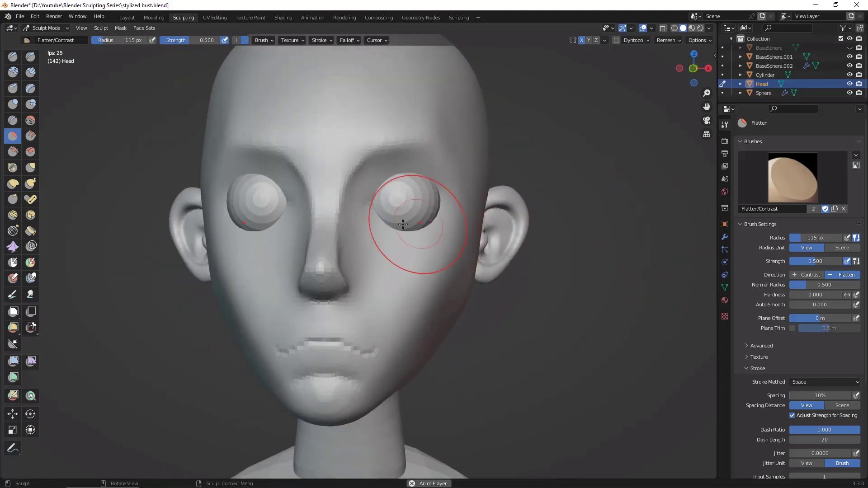
{"action": "left_click_drag", "start_coordinate": [598, 249], "coordinate": [607, 255], "text": "alt"}
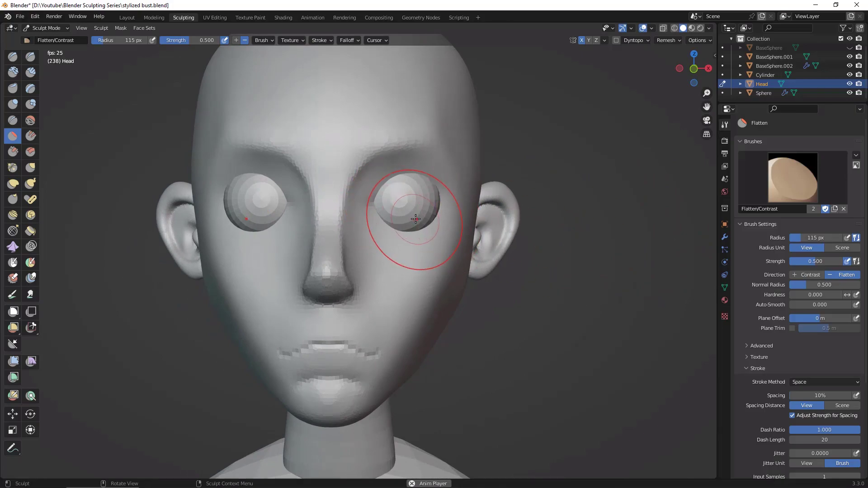
{"action": "key", "text": "r"}
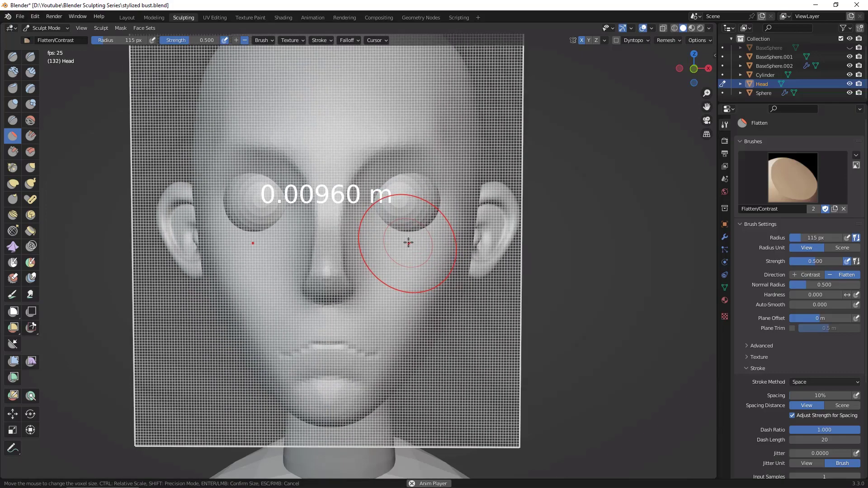
{"action": "left_click", "coordinate": [409, 244]}
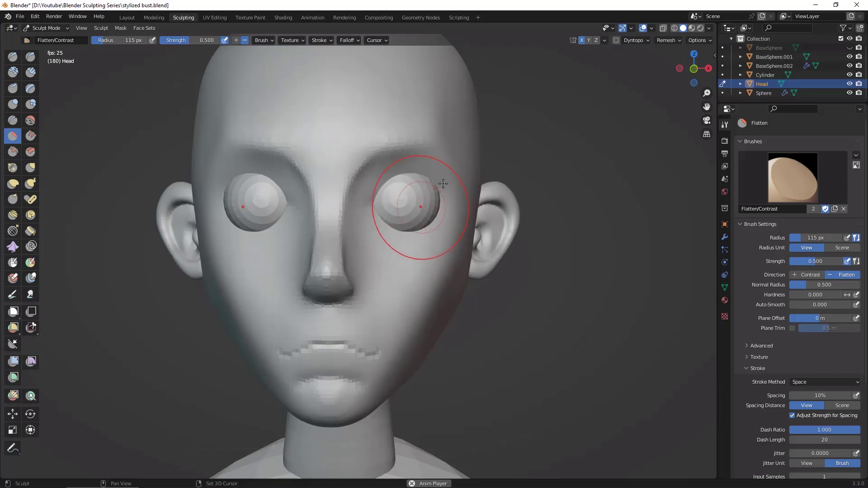
Step: Voxel remesh the head and smooth its surface around the eye sockets and mouth corners
{"action": "key", "text": "ctrl+r"}
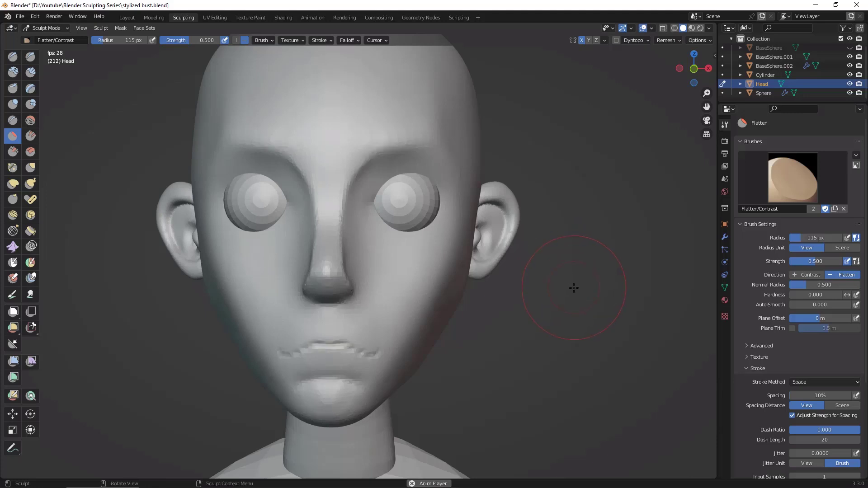
{"action": "left_click_drag", "start_coordinate": [399, 172], "coordinate": [427, 137]}
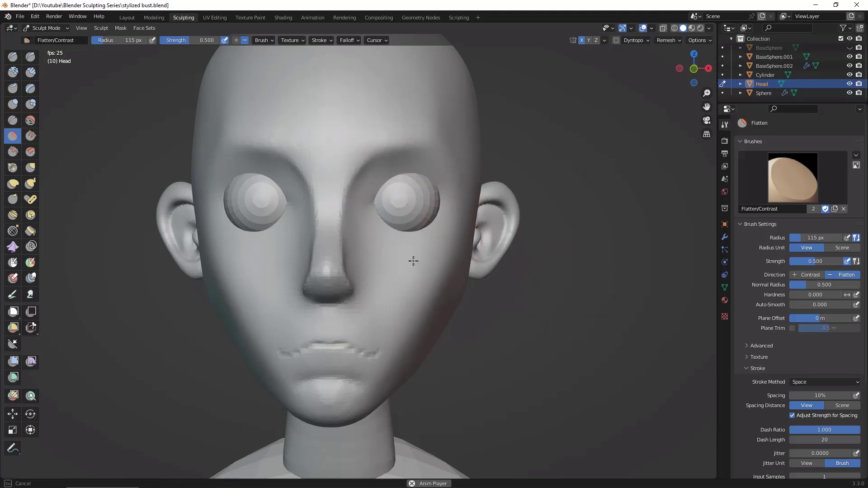
{"action": "middle_click_drag", "start_coordinate": [317, 402], "coordinate": [334, 230]}
{"action": "scroll", "coordinate": [334, 230], "scroll_direction": "up", "scroll_amount": 3}
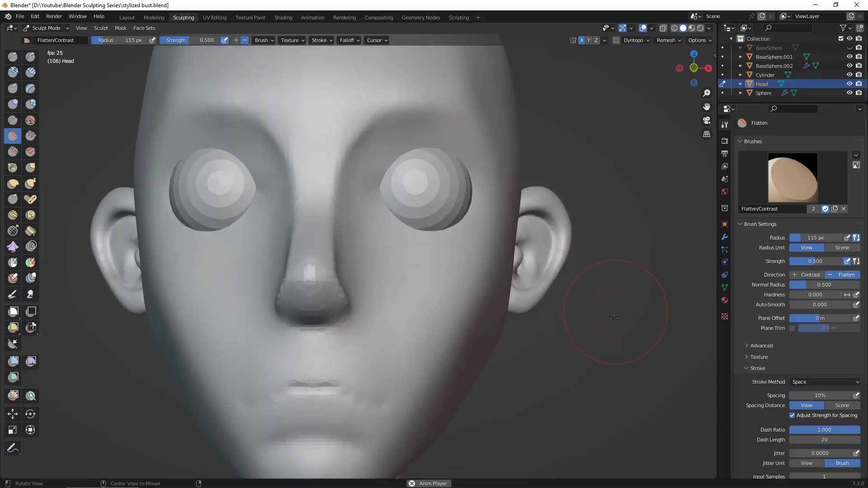
Step: Switch to the Draw Sharp brush with a 30 px radius
{"action": "left_click", "coordinate": [31, 56]}
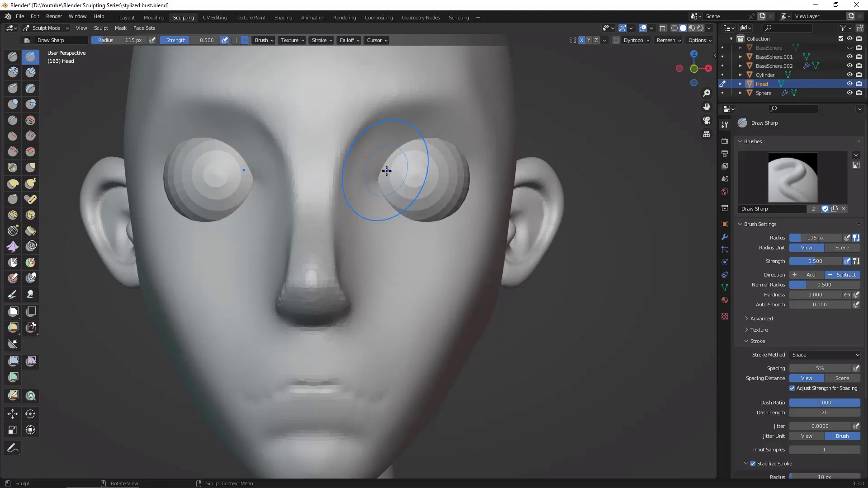
{"action": "key", "text": "f"}
{"action": "left_click", "coordinate": [348, 213]}
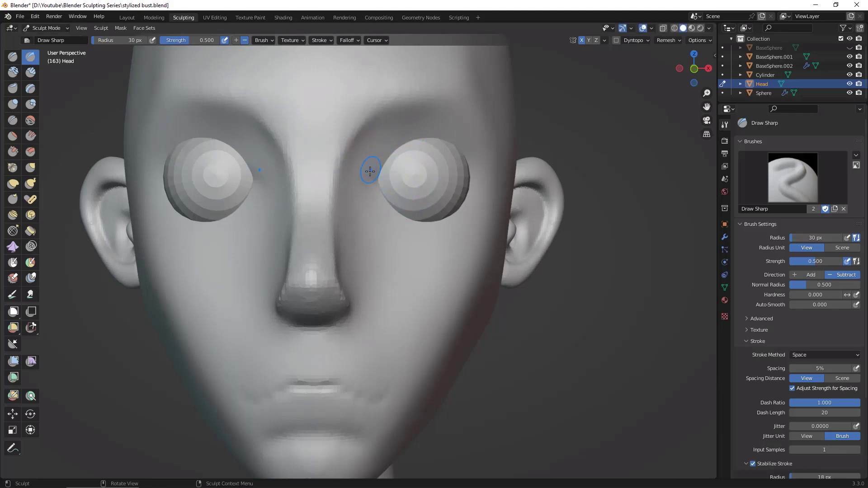
{"action": "mouse_move", "coordinate": [369, 174]}
{"action": "left_mouse_down"}
{"action": "mouse_move", "coordinate": [426, 125]}
{"action": "mouse_move", "coordinate": [374, 159]}
{"action": "mouse_move", "coordinate": [419, 128]}
{"action": "left_mouse_up"}
{"action": "mouse_move", "coordinate": [369, 173]}
{"action": "left_mouse_down"}
{"action": "mouse_move", "coordinate": [374, 156]}
{"action": "mouse_move", "coordinate": [416, 131]}
{"action": "mouse_move", "coordinate": [378, 150]}
{"action": "mouse_move", "coordinate": [407, 132]}
{"action": "left_mouse_up"}
{"action": "left_click_drag", "start_coordinate": [459, 105], "coordinate": [419, 127]}
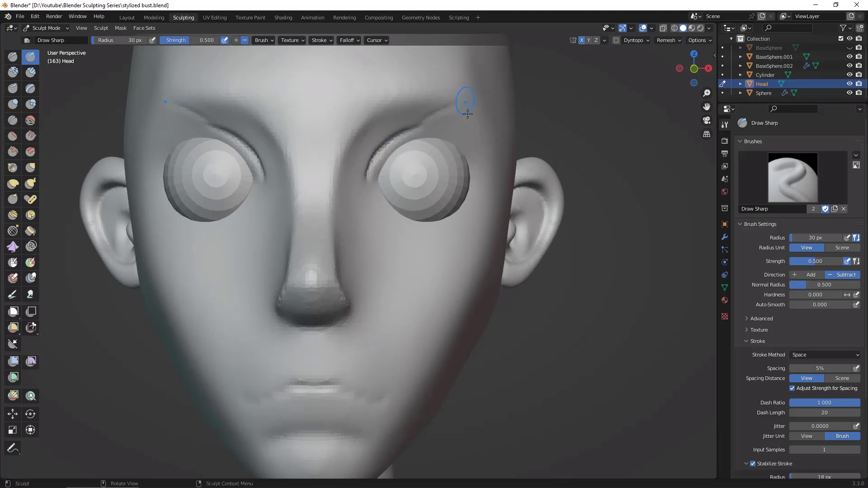
{"action": "key", "text": "ctrl+z"}
{"action": "key", "text": "ctrl+z"}
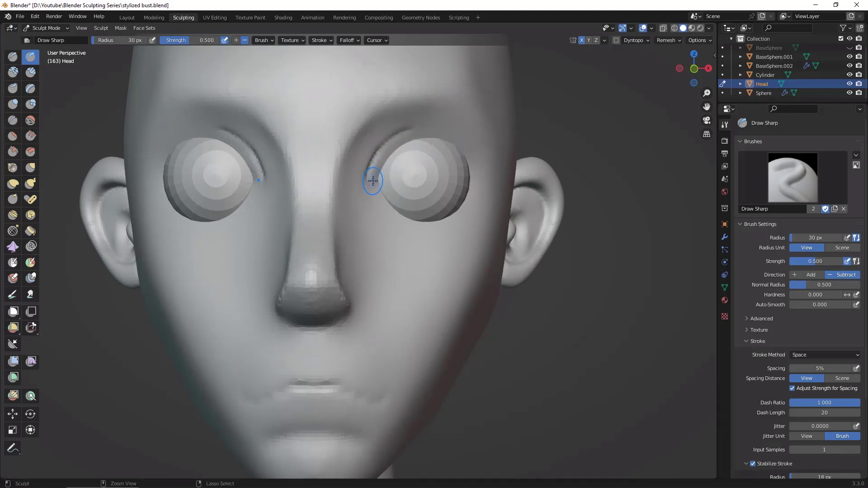
{"action": "key", "text": "ctrl+z"}
Step: Carve a crease above the eye from its inner corner up to the outer brow and soften the crease's inner end
{"action": "mouse_move", "coordinate": [367, 185]}
{"action": "left_mouse_down"}
{"action": "mouse_move", "coordinate": [362, 140]}
{"action": "mouse_move", "coordinate": [450, 93]}
{"action": "mouse_move", "coordinate": [456, 100]}
{"action": "mouse_move", "coordinate": [405, 120]}
{"action": "mouse_move", "coordinate": [447, 100]}
{"action": "left_mouse_up"}
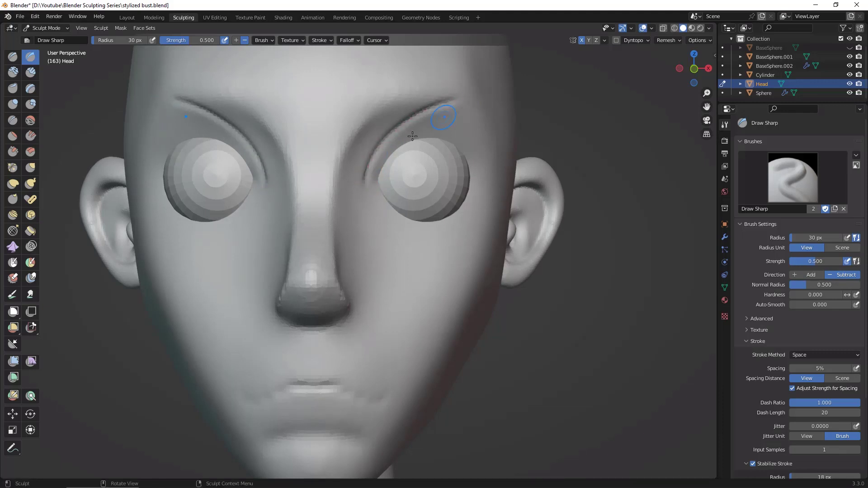
{"action": "left_click_drag", "start_coordinate": [373, 151], "coordinate": [367, 190], "text": "shift"}
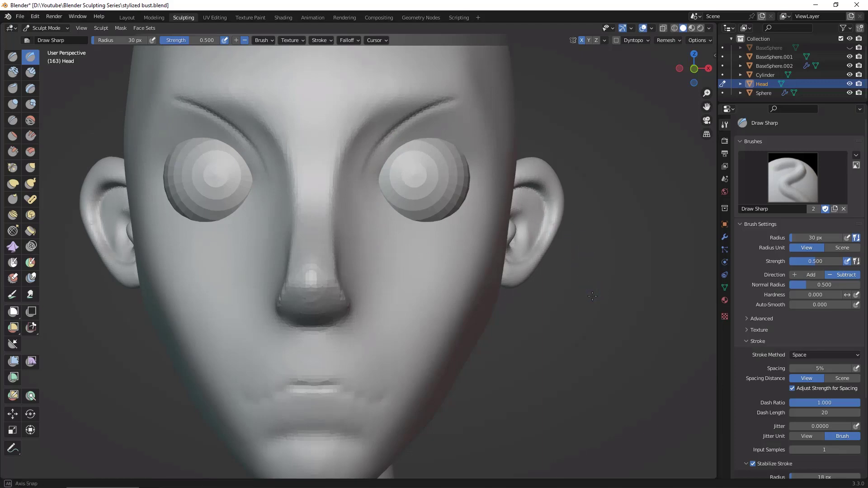
{"action": "mouse_move", "coordinate": [378, 258]}
{"action": "middle_mouse_down"}
{"action": "mouse_move", "coordinate": [629, 238]}
{"action": "mouse_move", "coordinate": [398, 154]}
{"action": "mouse_move", "coordinate": [379, 134]}
{"action": "middle_mouse_up"}
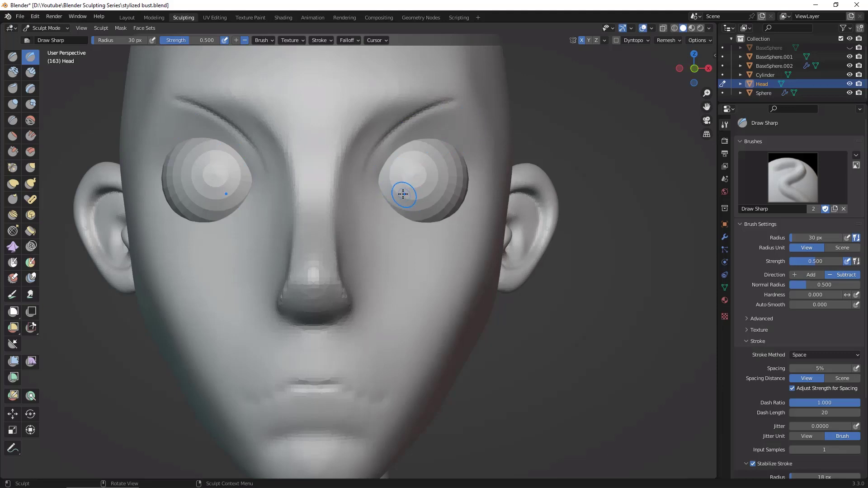
Step: Build up the upper eyelid over the eyeball with the Clay Strips brush at a 65 px radius
{"action": "left_click", "coordinate": [31, 72]}
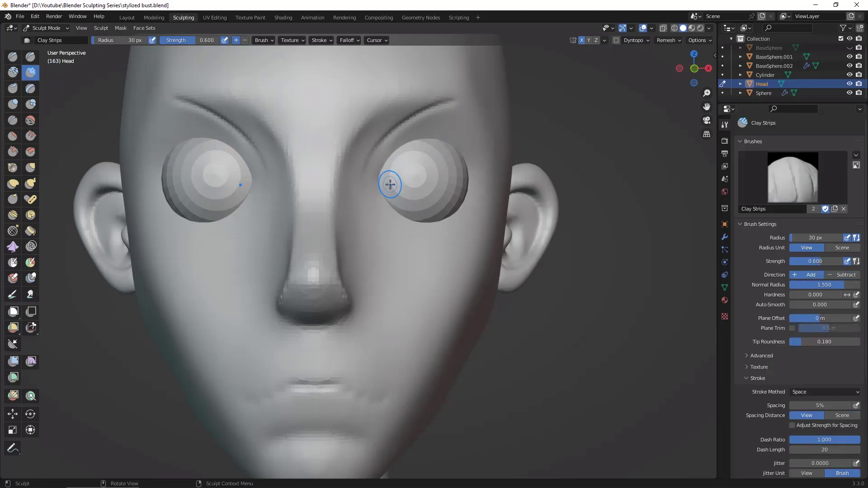
{"action": "mouse_move", "coordinate": [376, 174]}
{"action": "left_mouse_down"}
{"action": "mouse_move", "coordinate": [405, 145]}
{"action": "mouse_move", "coordinate": [422, 144]}
{"action": "mouse_move", "coordinate": [392, 148]}
{"action": "mouse_move", "coordinate": [442, 146]}
{"action": "mouse_move", "coordinate": [388, 156]}
{"action": "mouse_move", "coordinate": [376, 174]}
{"action": "left_mouse_up"}
{"action": "key", "text": "f"}
{"action": "left_click", "coordinate": [442, 151]}
{"action": "left_click_drag", "start_coordinate": [377, 181], "coordinate": [436, 127]}
{"action": "mouse_move", "coordinate": [387, 147]}
{"action": "left_mouse_down"}
{"action": "mouse_move", "coordinate": [451, 122]}
{"action": "mouse_move", "coordinate": [380, 151]}
{"action": "mouse_move", "coordinate": [445, 111]}
{"action": "mouse_move", "coordinate": [435, 134]}
{"action": "mouse_move", "coordinate": [466, 158]}
{"action": "mouse_move", "coordinate": [429, 133]}
{"action": "mouse_move", "coordinate": [453, 129]}
{"action": "mouse_move", "coordinate": [373, 176]}
{"action": "mouse_move", "coordinate": [442, 113]}
{"action": "left_mouse_up"}
{"action": "mouse_move", "coordinate": [420, 130]}
{"action": "left_mouse_down"}
{"action": "mouse_move", "coordinate": [474, 127]}
{"action": "mouse_move", "coordinate": [429, 133]}
{"action": "mouse_move", "coordinate": [442, 110]}
{"action": "mouse_move", "coordinate": [407, 124]}
{"action": "mouse_move", "coordinate": [432, 109]}
{"action": "mouse_move", "coordinate": [438, 127]}
{"action": "mouse_move", "coordinate": [471, 147]}
{"action": "left_mouse_up"}
{"action": "mouse_move", "coordinate": [412, 137]}
{"action": "left_mouse_down"}
{"action": "mouse_move", "coordinate": [457, 133]}
{"action": "mouse_move", "coordinate": [465, 120]}
{"action": "mouse_move", "coordinate": [473, 156]}
{"action": "left_mouse_up"}
{"action": "mouse_move", "coordinate": [454, 105]}
{"action": "left_mouse_down"}
{"action": "mouse_move", "coordinate": [477, 141]}
{"action": "mouse_move", "coordinate": [445, 118]}
{"action": "left_mouse_up"}
{"action": "mouse_move", "coordinate": [445, 118]}
{"action": "left_mouse_down", "text": "shift"}
{"action": "mouse_move", "coordinate": [398, 144]}
{"action": "mouse_move", "coordinate": [381, 174]}
{"action": "mouse_move", "coordinate": [404, 135]}
{"action": "mouse_move", "coordinate": [448, 136]}
{"action": "left_mouse_up", "text": "shift"}
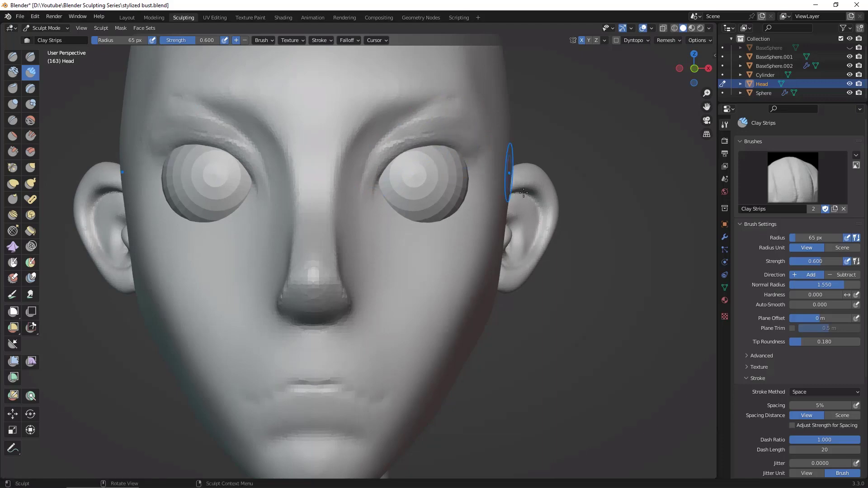
Step: Extend the upper eyelid to the eye's outer corner and even out its edge from side and front angles
{"action": "middle_click_drag", "start_coordinate": [458, 155], "coordinate": [495, 171]}
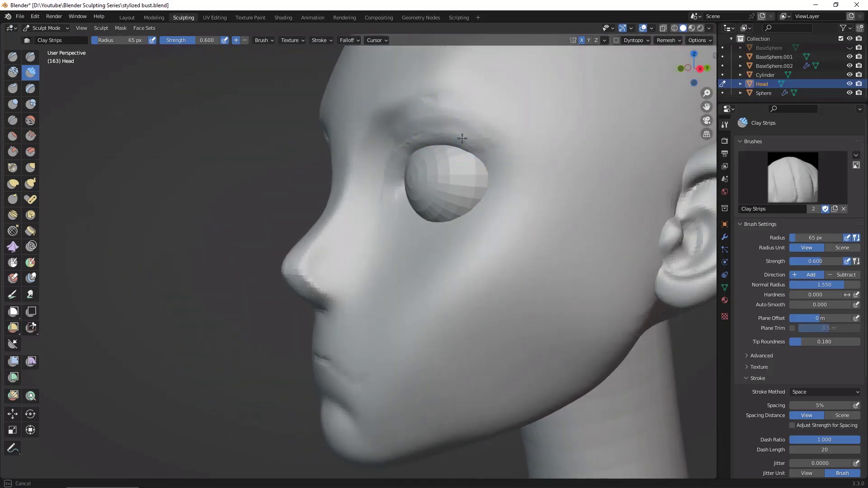
{"action": "left_click_drag", "start_coordinate": [462, 138], "coordinate": [478, 148]}
{"action": "middle_click_drag", "start_coordinate": [254, 254], "coordinate": [603, 223]}
{"action": "mouse_move", "coordinate": [394, 146]}
{"action": "left_mouse_down"}
{"action": "mouse_move", "coordinate": [424, 133]}
{"action": "mouse_move", "coordinate": [401, 143]}
{"action": "mouse_move", "coordinate": [468, 141]}
{"action": "left_mouse_up"}
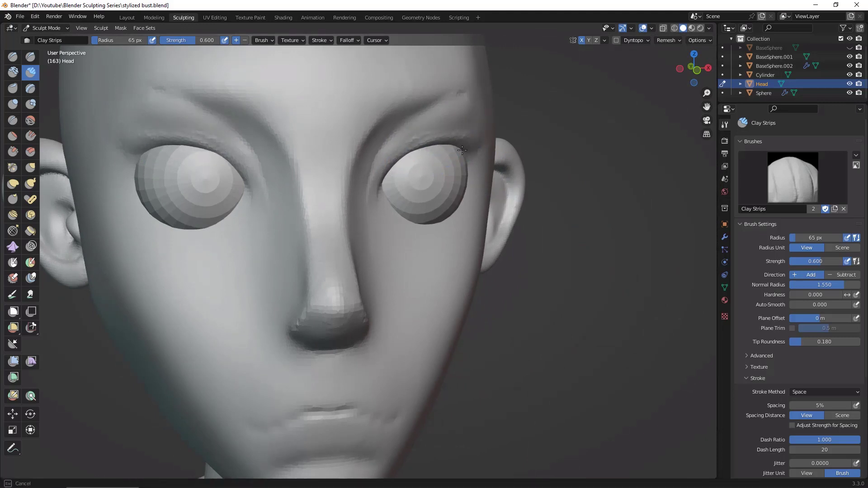
{"action": "mouse_move", "coordinate": [463, 150]}
{"action": "left_mouse_down"}
{"action": "mouse_move", "coordinate": [401, 159]}
{"action": "mouse_move", "coordinate": [425, 151]}
{"action": "mouse_move", "coordinate": [398, 165]}
{"action": "mouse_move", "coordinate": [463, 132]}
{"action": "mouse_move", "coordinate": [464, 114]}
{"action": "mouse_move", "coordinate": [406, 149]}
{"action": "mouse_move", "coordinate": [423, 145]}
{"action": "left_mouse_up"}
{"action": "mouse_move", "coordinate": [589, 261]}
{"action": "middle_mouse_down"}
{"action": "mouse_move", "coordinate": [591, 269]}
{"action": "mouse_move", "coordinate": [478, 151]}
{"action": "middle_mouse_up"}
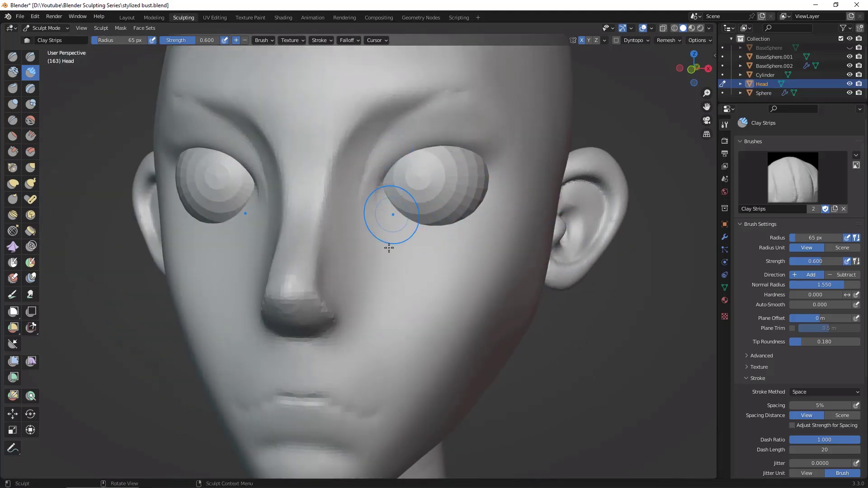
Step: Carve a soft crease with Draw Sharp at a 65 px radius from the eye's inner corner down beneath the eyeball
{"action": "left_click", "coordinate": [32, 59]}
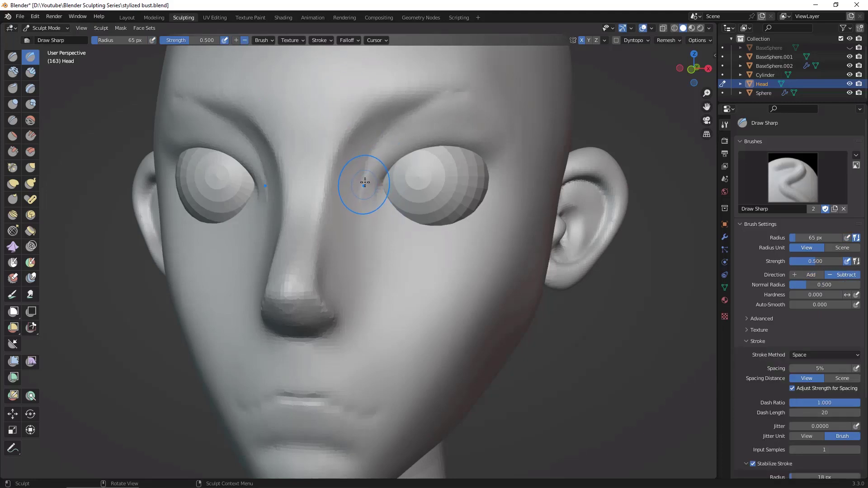
{"action": "mouse_move", "coordinate": [371, 160]}
{"action": "left_mouse_down"}
{"action": "mouse_move", "coordinate": [360, 193]}
{"action": "mouse_move", "coordinate": [368, 231]}
{"action": "mouse_move", "coordinate": [381, 240]}
{"action": "left_mouse_up"}
{"action": "mouse_move", "coordinate": [369, 205]}
{"action": "left_mouse_down"}
{"action": "mouse_move", "coordinate": [417, 257]}
{"action": "mouse_move", "coordinate": [412, 251]}
{"action": "left_mouse_up"}
{"action": "mouse_move", "coordinate": [364, 180]}
{"action": "left_mouse_down"}
{"action": "mouse_move", "coordinate": [388, 265]}
{"action": "mouse_move", "coordinate": [408, 272]}
{"action": "left_mouse_up"}
{"action": "mouse_move", "coordinate": [605, 301]}
{"action": "middle_mouse_down"}
{"action": "mouse_move", "coordinate": [639, 318]}
{"action": "mouse_move", "coordinate": [429, 121]}
{"action": "middle_mouse_up"}
{"action": "scroll", "coordinate": [615, 316], "scroll_direction": "down", "scroll_amount": 2}
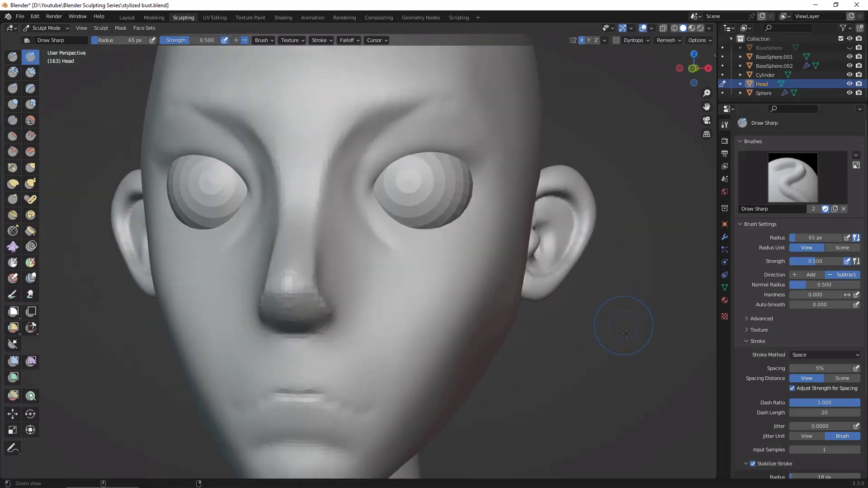
{"action": "mouse_move", "coordinate": [621, 330]}
{"action": "middle_mouse_down"}
{"action": "mouse_move", "coordinate": [648, 256]}
{"action": "mouse_move", "coordinate": [442, 242]}
{"action": "middle_mouse_up"}
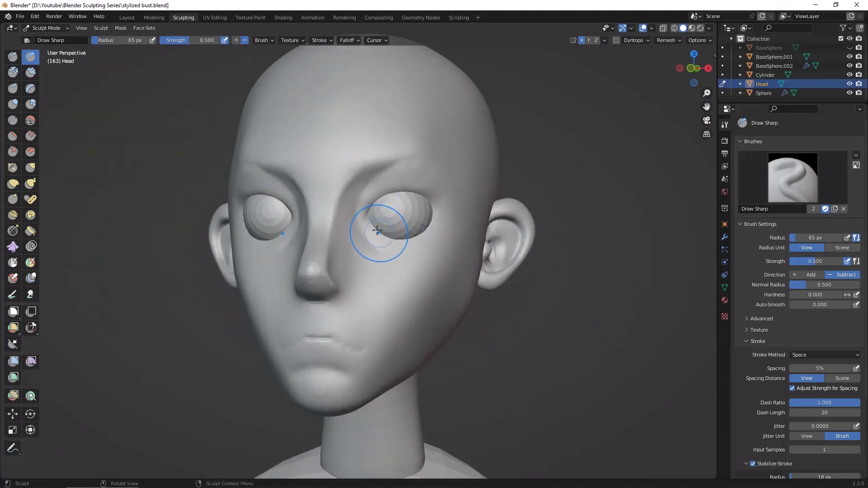
Step: Build up the lower eyelid around the underside of the eyeball with the Clay Strips brush and blend it into the cheek
{"action": "left_click", "coordinate": [31, 73]}
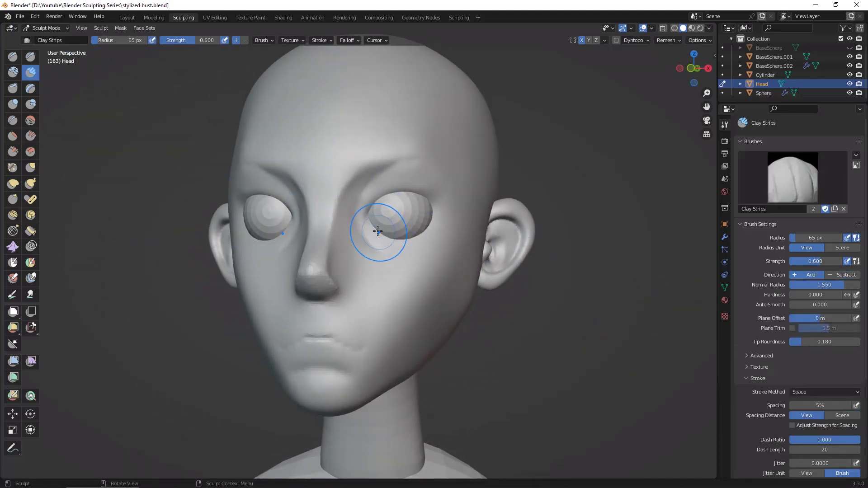
{"action": "left_click_drag", "start_coordinate": [378, 231], "coordinate": [408, 235]}
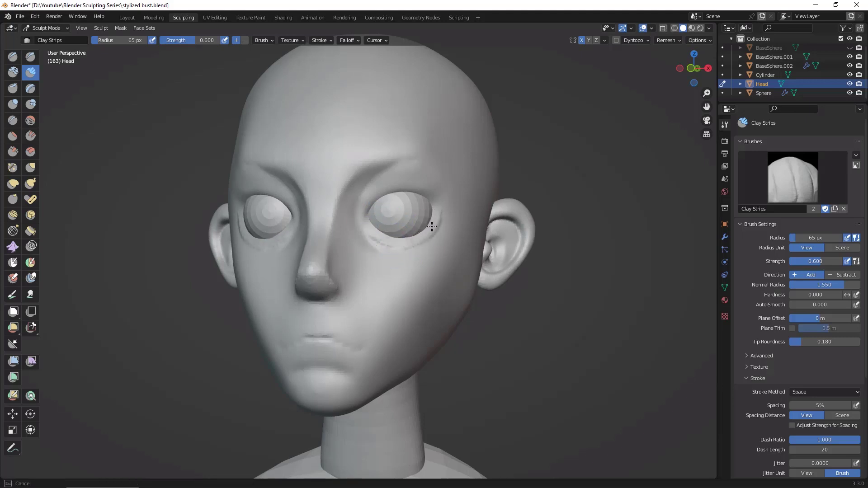
{"action": "left_click_drag", "start_coordinate": [432, 227], "coordinate": [437, 210]}
{"action": "mouse_move", "coordinate": [379, 235]}
{"action": "left_mouse_down"}
{"action": "mouse_move", "coordinate": [408, 237]}
{"action": "mouse_move", "coordinate": [431, 218]}
{"action": "mouse_move", "coordinate": [386, 244]}
{"action": "left_mouse_up"}
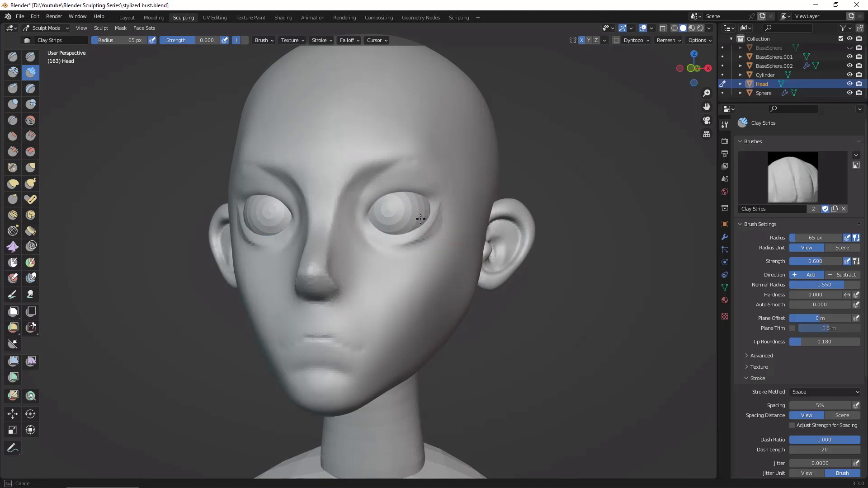
{"action": "left_click_drag", "start_coordinate": [420, 219], "coordinate": [440, 216]}
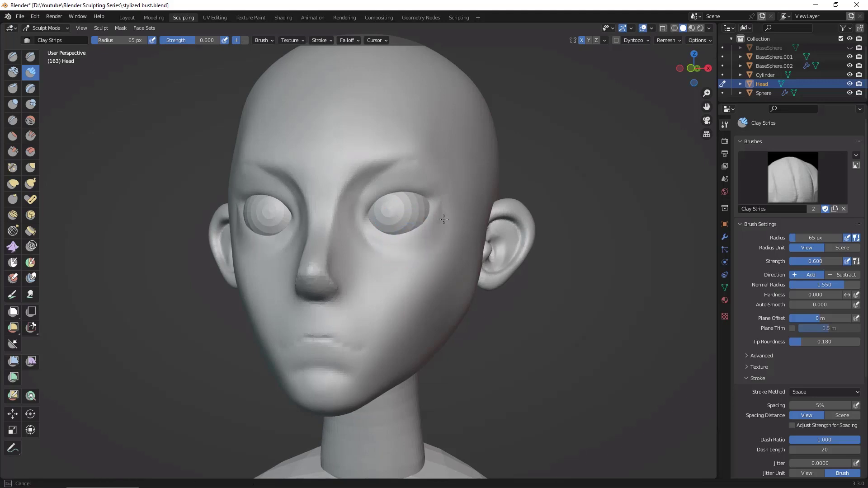
{"action": "left_click_drag", "start_coordinate": [433, 225], "coordinate": [432, 227]}
{"action": "middle_click_drag", "start_coordinate": [432, 226], "coordinate": [384, 233]}
Step: Add clay at the eye's outer corner to join the upper and lower lids, undoing the rough stroke under the eye
{"action": "left_click_drag", "start_coordinate": [583, 262], "coordinate": [542, 261], "text": "alt"}
{"action": "mouse_move", "coordinate": [413, 222]}
{"action": "left_mouse_down"}
{"action": "mouse_move", "coordinate": [423, 219]}
{"action": "mouse_move", "coordinate": [398, 229]}
{"action": "left_mouse_up"}
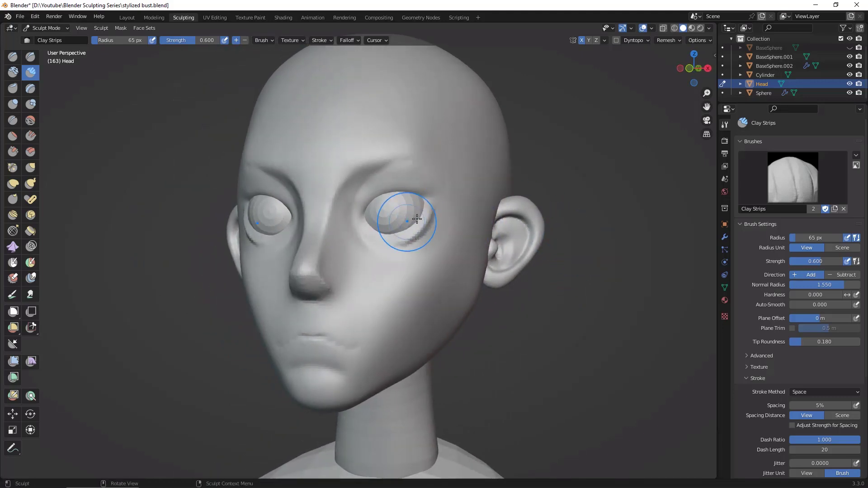
{"action": "key", "text": "ctrl+z"}
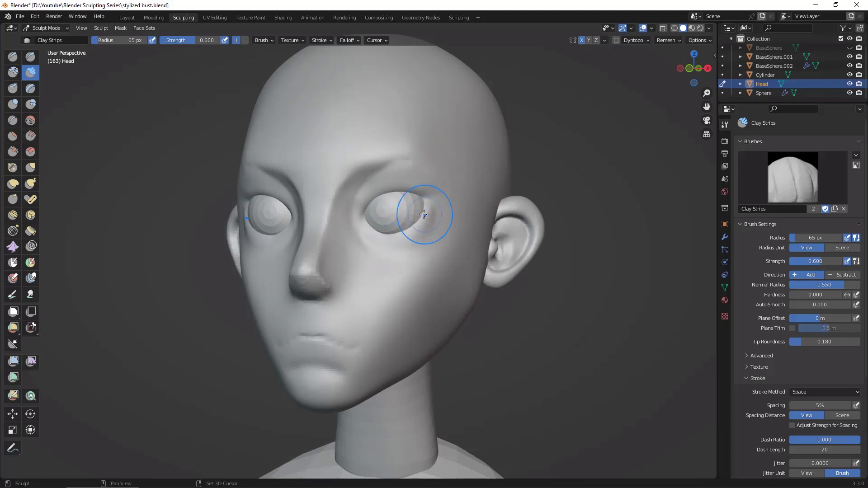
{"action": "left_click_drag", "start_coordinate": [427, 207], "coordinate": [422, 208]}
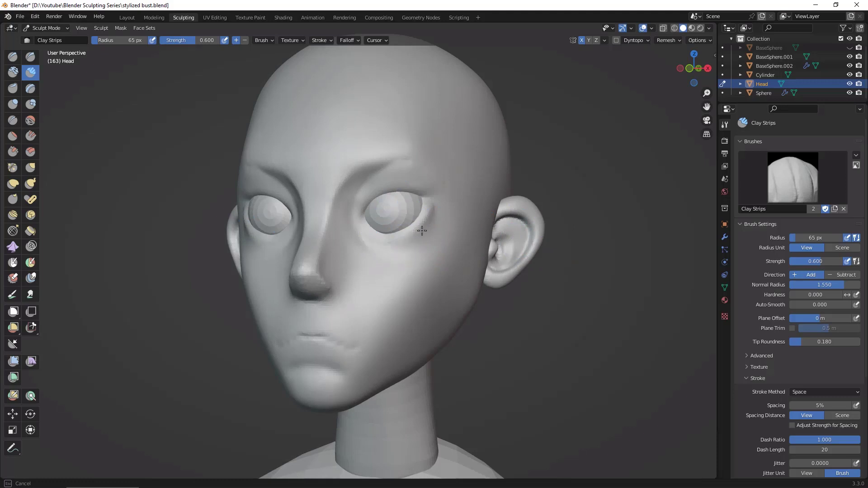
{"action": "left_click_drag", "start_coordinate": [422, 231], "coordinate": [423, 229]}
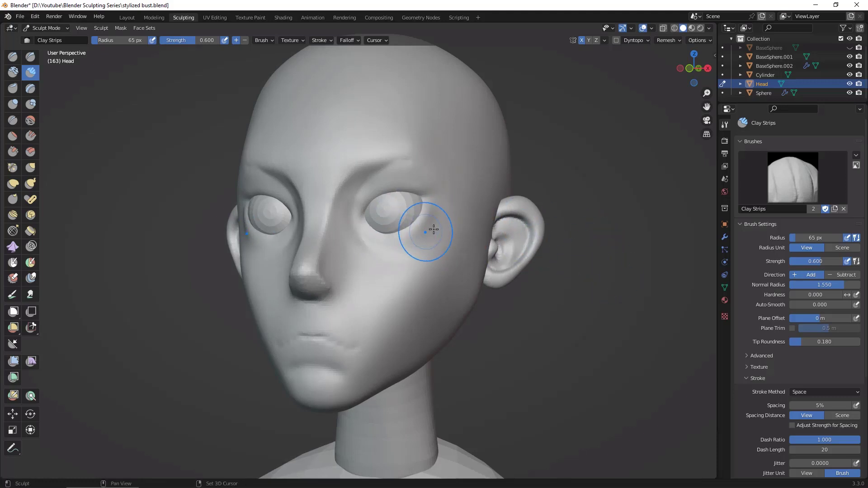
Step: Build up the area beside the eye's outer corner down to the upper cheekbone with Clay Strips
{"action": "middle_click_drag", "start_coordinate": [433, 230], "coordinate": [319, 217]}
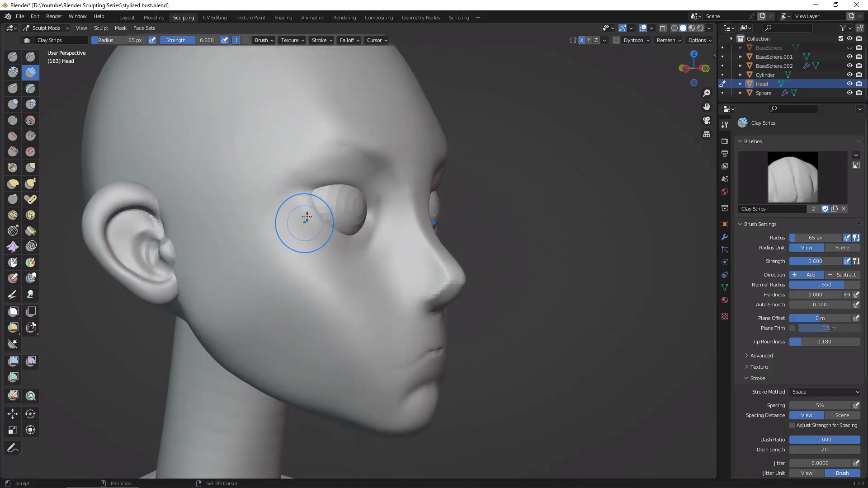
{"action": "mouse_move", "coordinate": [581, 295]}
{"action": "middle_mouse_down"}
{"action": "mouse_move", "coordinate": [488, 294]}
{"action": "mouse_move", "coordinate": [484, 281]}
{"action": "middle_mouse_up"}
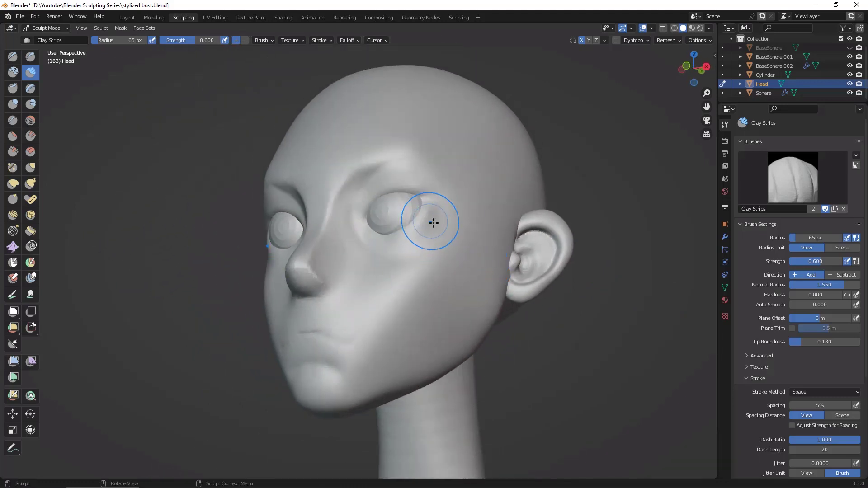
{"action": "key", "text": "space"}
{"action": "key", "text": "space"}
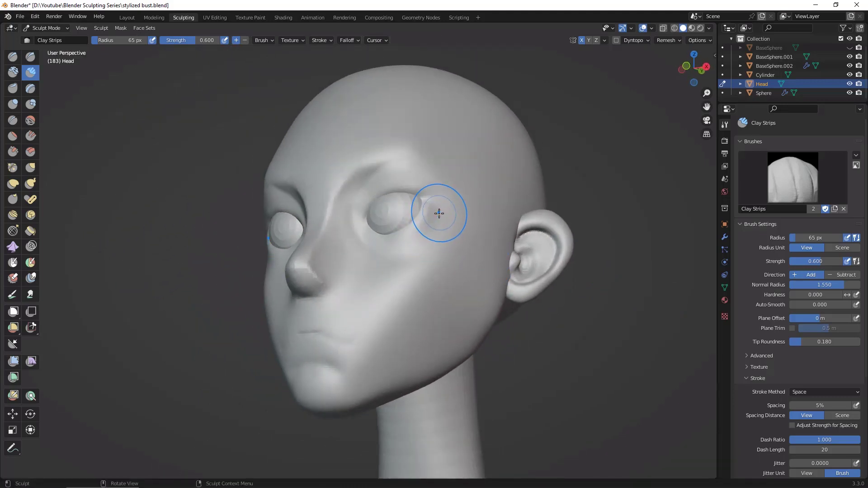
{"action": "left_click_drag", "start_coordinate": [440, 213], "coordinate": [408, 258]}
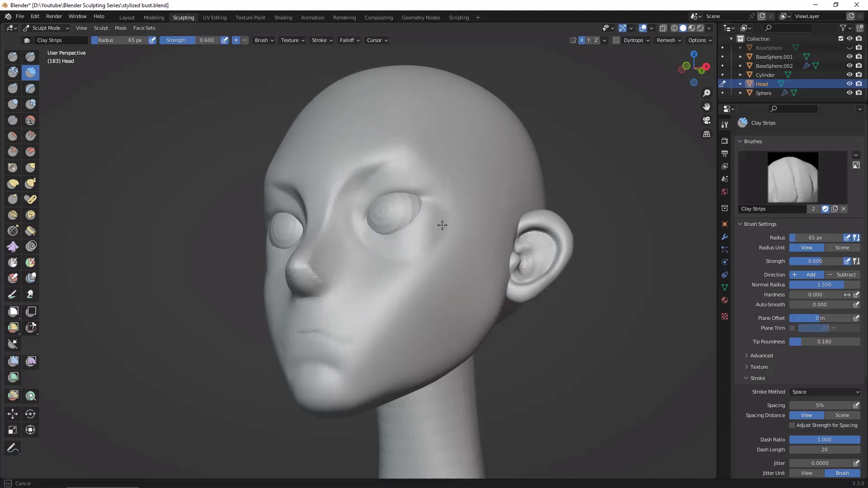
Step: Add clay below the lower eyelid across the upper cheek
{"action": "left_click_drag", "start_coordinate": [534, 262], "coordinate": [548, 277], "text": "alt"}
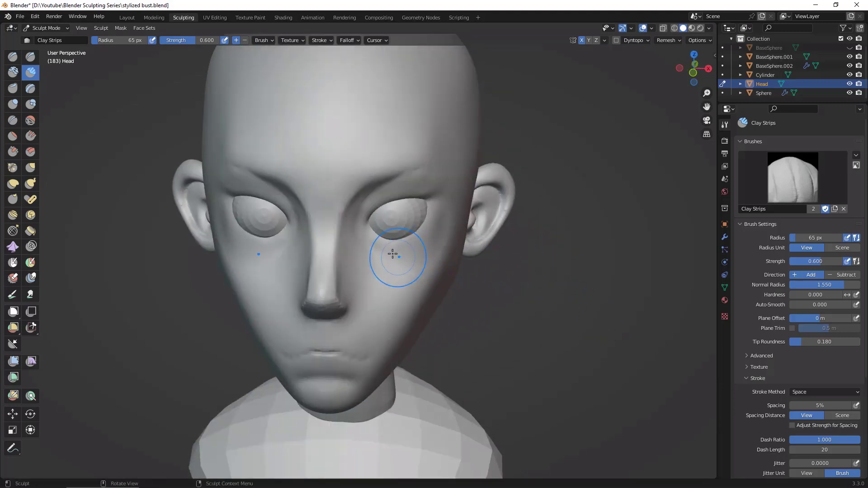
{"action": "mouse_move", "coordinate": [383, 251]}
{"action": "left_mouse_down"}
{"action": "mouse_move", "coordinate": [407, 256]}
{"action": "mouse_move", "coordinate": [421, 246]}
{"action": "mouse_move", "coordinate": [382, 250]}
{"action": "mouse_move", "coordinate": [429, 235]}
{"action": "mouse_move", "coordinate": [394, 255]}
{"action": "left_mouse_up"}
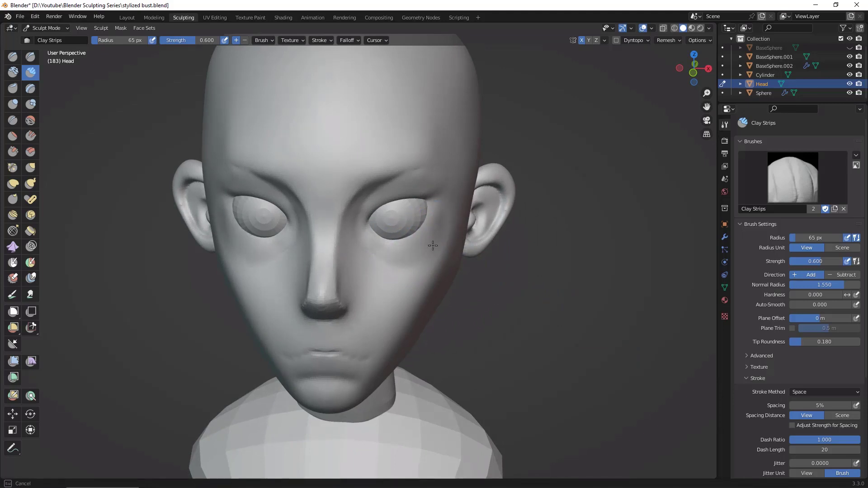
{"action": "left_click_drag", "start_coordinate": [570, 300], "coordinate": [445, 271], "text": "alt"}
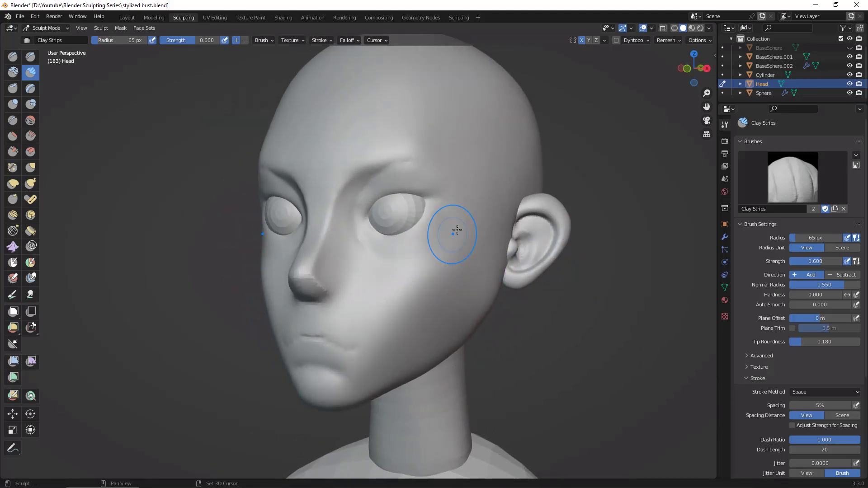
Step: Flatten the cheek plane below the eye's outer corner with the Flatten brush, enlarging its radius to 107 px
{"action": "left_click", "coordinate": [13, 137]}
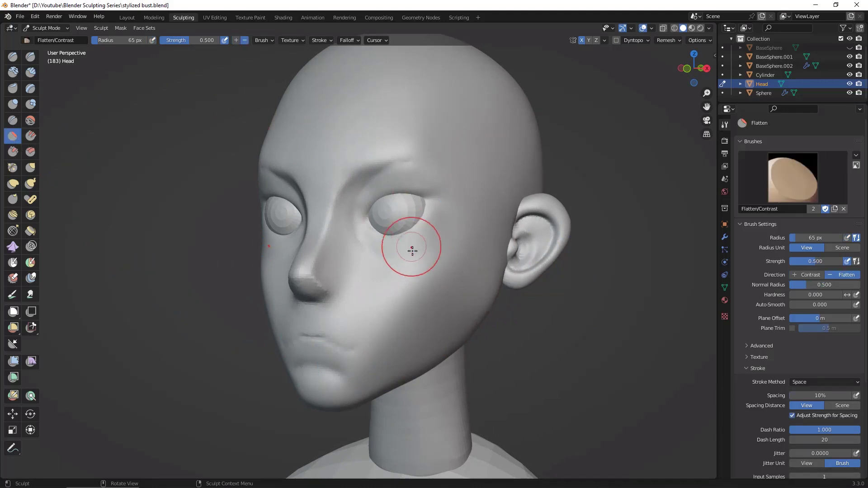
{"action": "left_click_drag", "start_coordinate": [443, 245], "coordinate": [426, 248]}
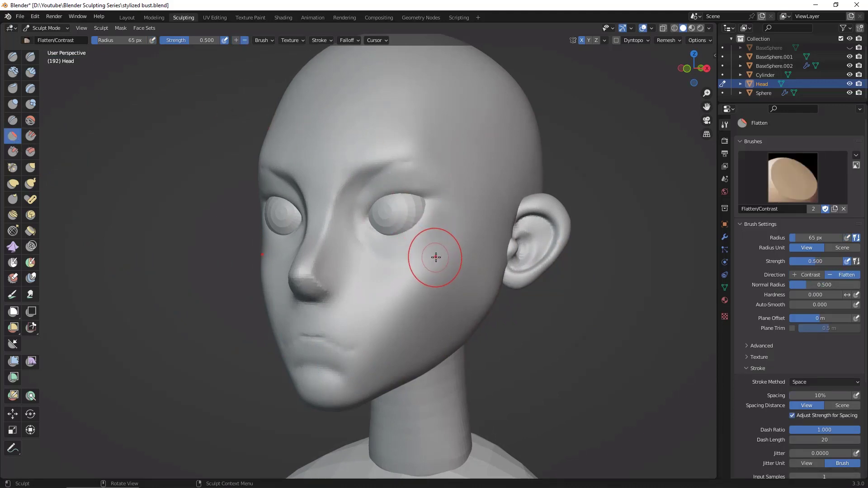
{"action": "key", "text": "f"}
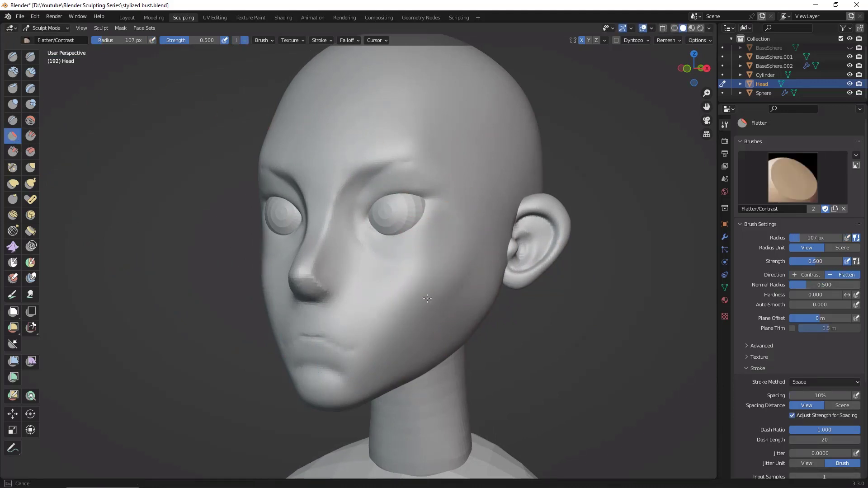
{"action": "left_click", "coordinate": [457, 258]}
{"action": "middle_click_drag", "start_coordinate": [450, 240], "coordinate": [582, 281]}
Step: Build up the cheekbone below and beside the eye's outer corner with the Clay Strips brush at 107 px radius
{"action": "left_click", "coordinate": [32, 71]}
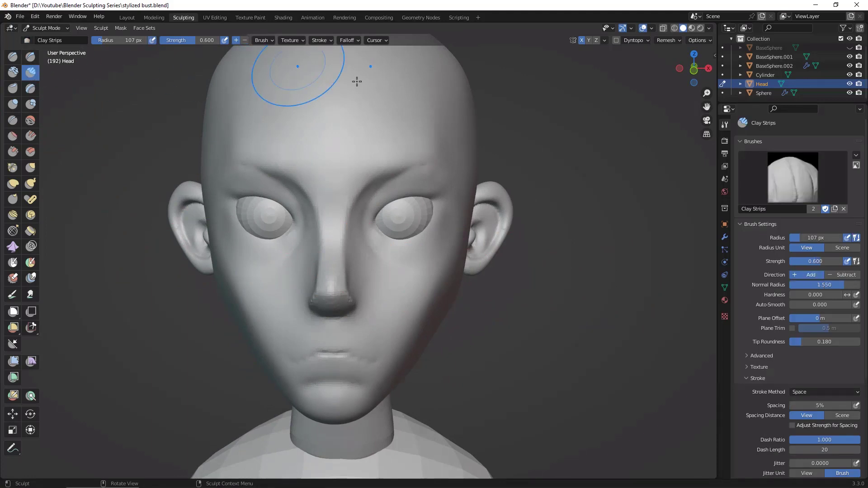
{"action": "left_click_drag", "start_coordinate": [453, 226], "coordinate": [421, 260]}
{"action": "left_click_drag", "start_coordinate": [445, 235], "coordinate": [410, 253]}
{"action": "mouse_move", "coordinate": [447, 224]}
{"action": "left_mouse_down"}
{"action": "mouse_move", "coordinate": [426, 262]}
{"action": "mouse_move", "coordinate": [456, 220]}
{"action": "left_mouse_up"}
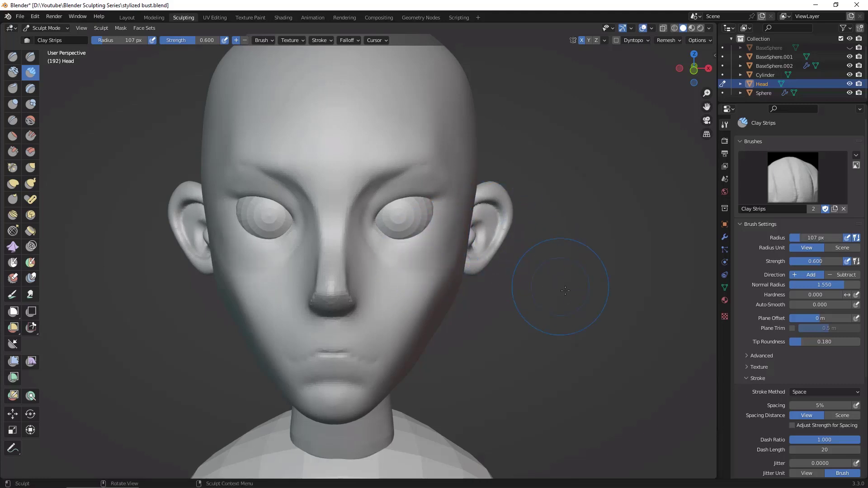
{"action": "middle_click_drag", "start_coordinate": [566, 291], "coordinate": [407, 217]}
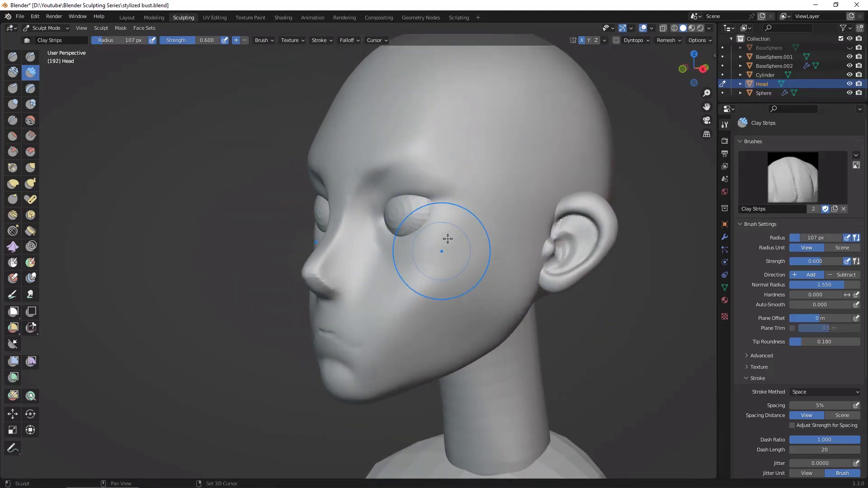
{"action": "middle_click_drag", "start_coordinate": [447, 239], "coordinate": [467, 261]}
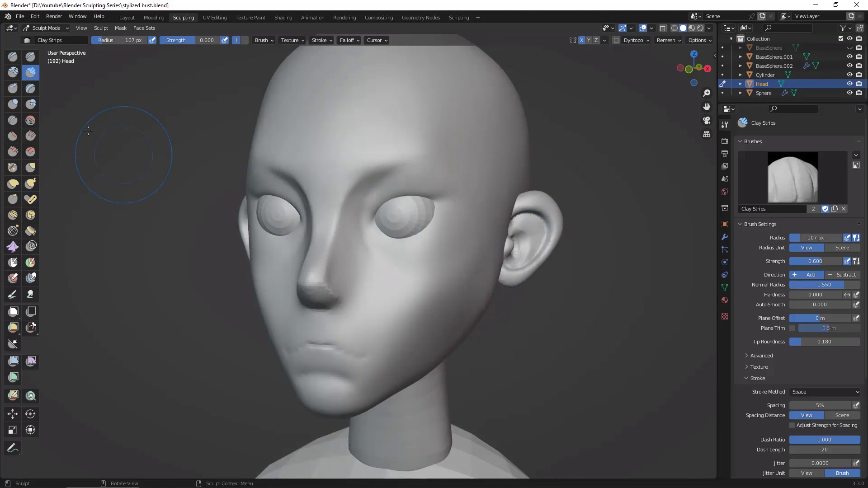
Step: Carve a hollow under the cheekbone, from beside the mouth corner up toward the ear, with Draw Sharp set to subtract
{"action": "left_click", "coordinate": [30, 57]}
{"action": "mouse_move", "coordinate": [393, 349]}
{"action": "middle_mouse_down"}
{"action": "mouse_move", "coordinate": [432, 273]}
{"action": "mouse_move", "coordinate": [519, 217]}
{"action": "mouse_move", "coordinate": [459, 314]}
{"action": "mouse_move", "coordinate": [394, 339]}
{"action": "middle_mouse_up"}
{"action": "left_click_drag", "start_coordinate": [377, 340], "coordinate": [443, 258], "text": "ctrl"}
{"action": "left_click_drag", "start_coordinate": [404, 310], "coordinate": [453, 247], "text": "ctrl"}
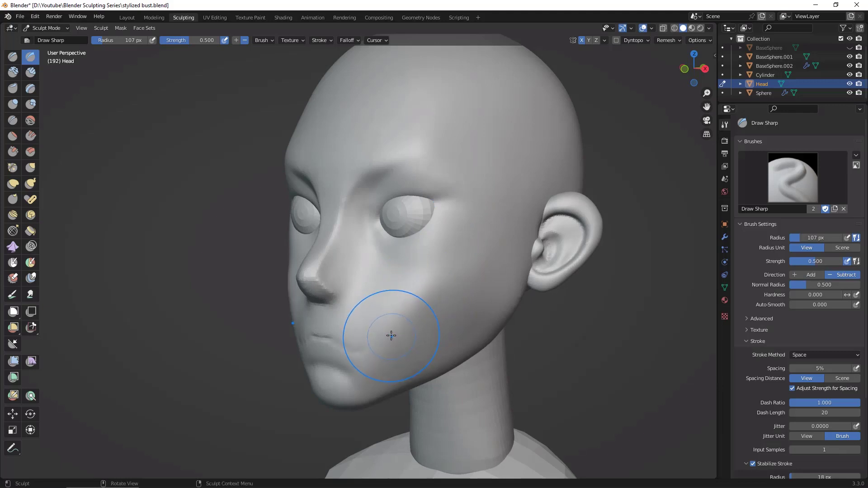
{"action": "left_click_drag", "start_coordinate": [392, 334], "coordinate": [408, 313]}
{"action": "left_click_drag", "start_coordinate": [462, 246], "coordinate": [463, 245]}
{"action": "left_click_drag", "start_coordinate": [378, 345], "coordinate": [457, 247]}
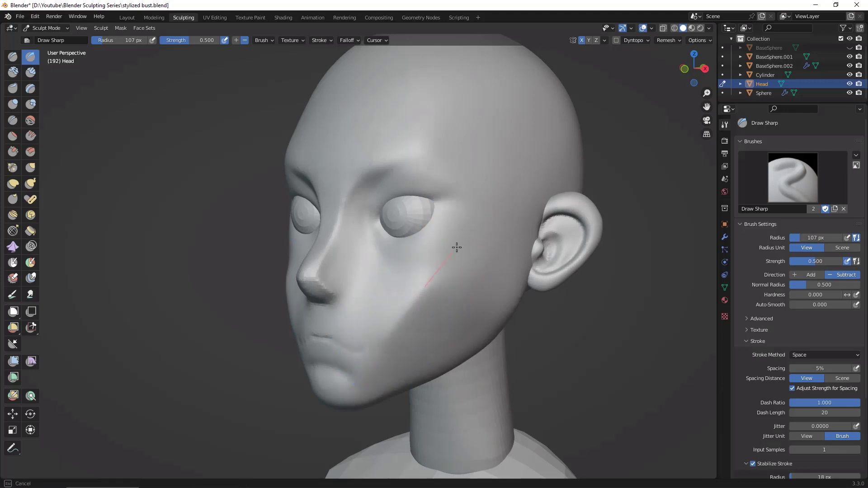
Step: Deepen the cheek hollow with further Draw Sharp strokes along the underside of the cheekbone
{"action": "left_click_drag", "start_coordinate": [518, 210], "coordinate": [556, 204]}
{"action": "middle_click_drag", "start_coordinate": [579, 214], "coordinate": [611, 215]}
{"action": "left_click_drag", "start_coordinate": [431, 308], "coordinate": [418, 330]}
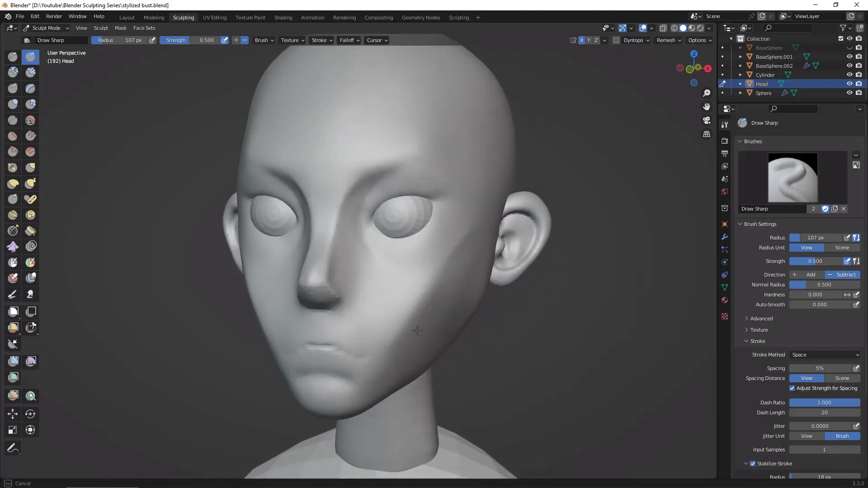
{"action": "left_click_drag", "start_coordinate": [472, 253], "coordinate": [462, 256]}
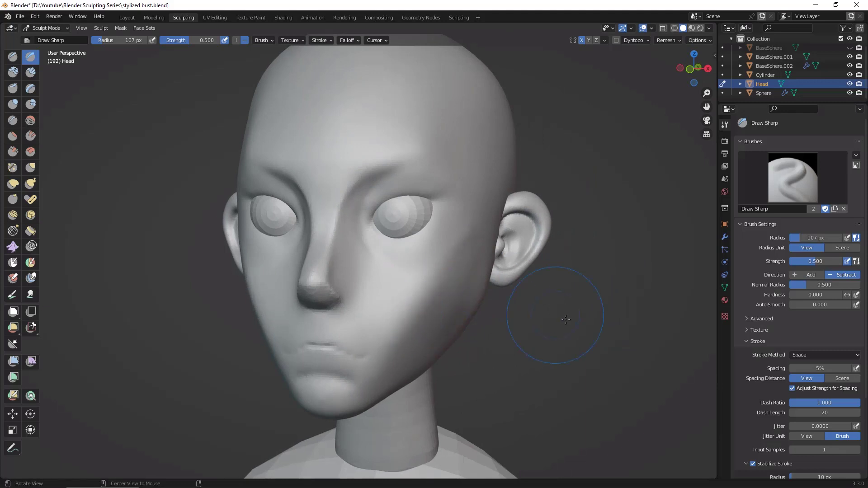
{"action": "mouse_move", "coordinate": [566, 320]}
{"action": "middle_mouse_down"}
{"action": "mouse_move", "coordinate": [592, 310]}
{"action": "mouse_move", "coordinate": [616, 316]}
{"action": "mouse_move", "coordinate": [603, 343]}
{"action": "mouse_move", "coordinate": [599, 307]}
{"action": "middle_mouse_up"}
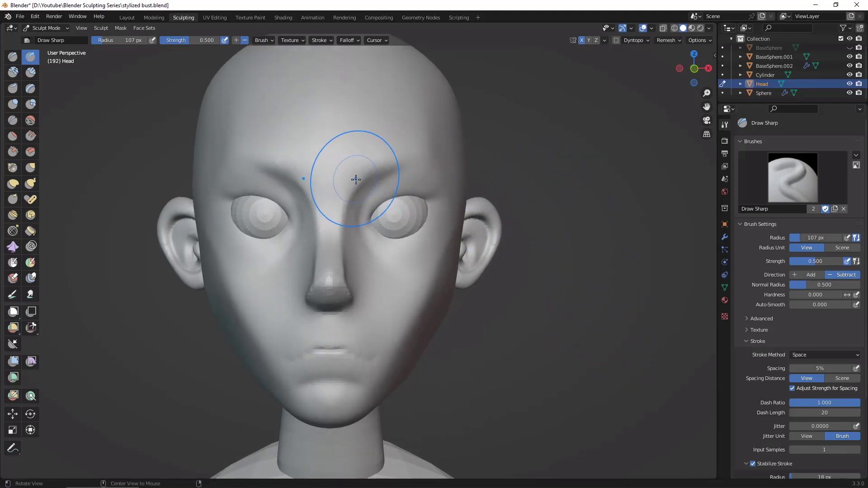
Step: Define the brow line from the nose bridge out to the temple with subtractive Draw Sharp strokes
{"action": "mouse_move", "coordinate": [351, 181]}
{"action": "middle_mouse_down"}
{"action": "mouse_move", "coordinate": [384, 164]}
{"action": "mouse_move", "coordinate": [368, 170]}
{"action": "middle_mouse_up"}
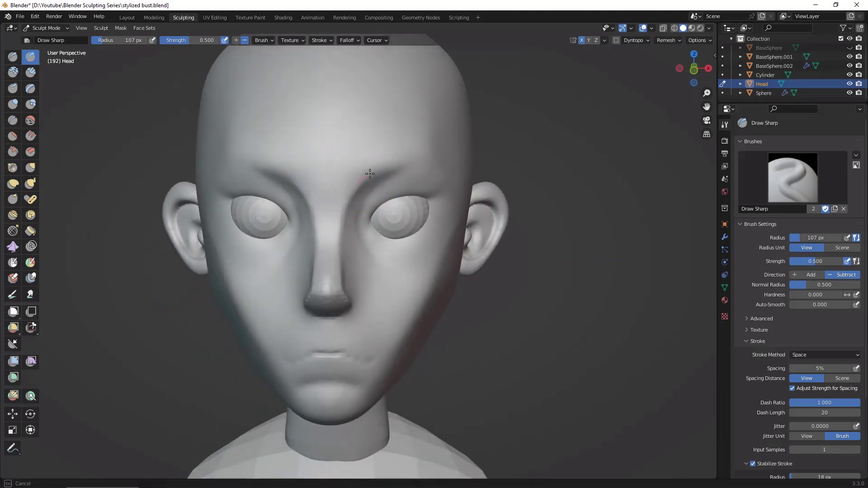
{"action": "left_click_drag", "start_coordinate": [369, 172], "coordinate": [423, 152]}
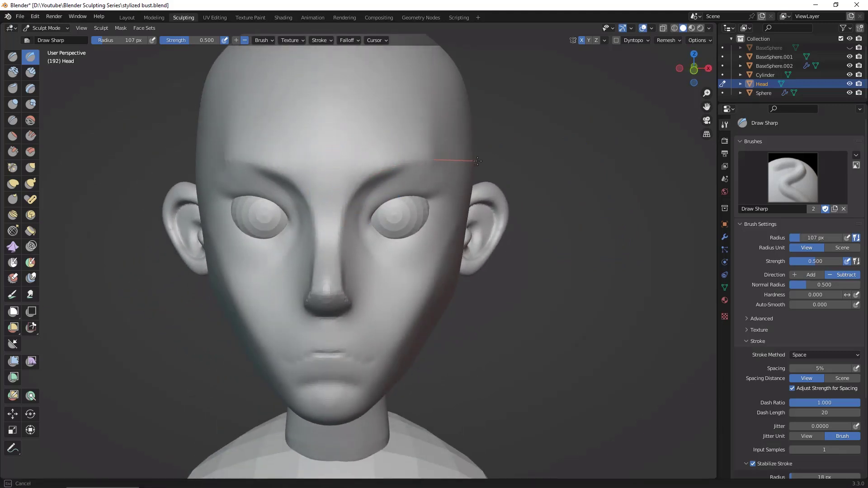
{"action": "middle_click_drag", "start_coordinate": [598, 206], "coordinate": [525, 204]}
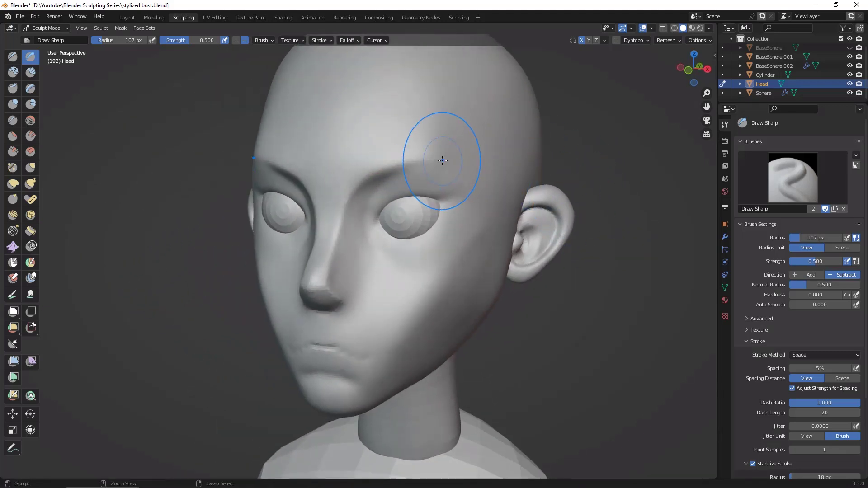
Step: Carve the temple from the brow's outer end down toward the ear and outward from the eye's outer corner with Draw Sharp
{"action": "left_click_drag", "start_coordinate": [442, 159], "coordinate": [467, 184]}
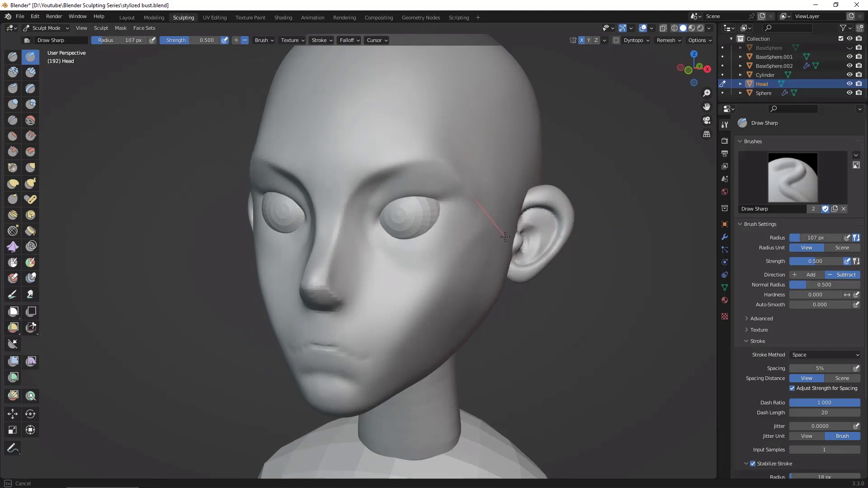
{"action": "middle_click_drag", "start_coordinate": [459, 209], "coordinate": [623, 292]}
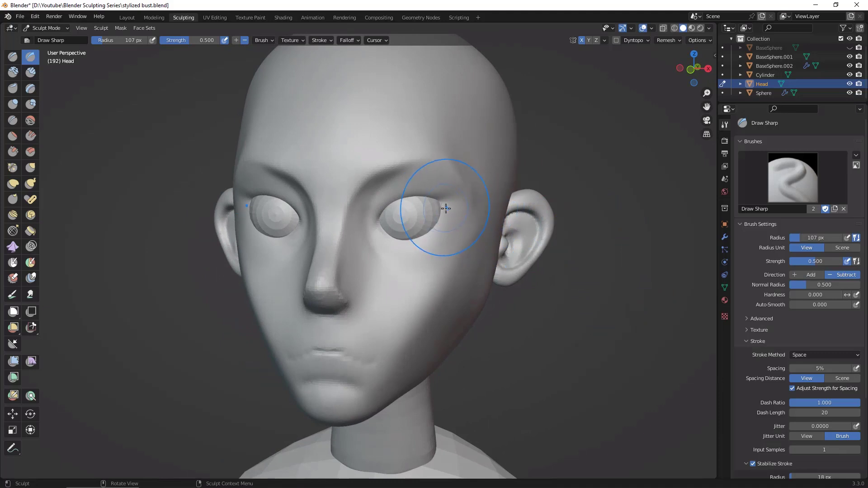
{"action": "mouse_move", "coordinate": [441, 209]}
{"action": "left_mouse_down"}
{"action": "mouse_move", "coordinate": [514, 207]}
{"action": "mouse_move", "coordinate": [504, 210]}
{"action": "left_mouse_up"}
{"action": "mouse_move", "coordinate": [647, 322]}
{"action": "middle_mouse_down"}
{"action": "mouse_move", "coordinate": [610, 289]}
{"action": "mouse_move", "coordinate": [640, 307]}
{"action": "mouse_move", "coordinate": [444, 193]}
{"action": "mouse_move", "coordinate": [529, 229]}
{"action": "middle_mouse_up"}
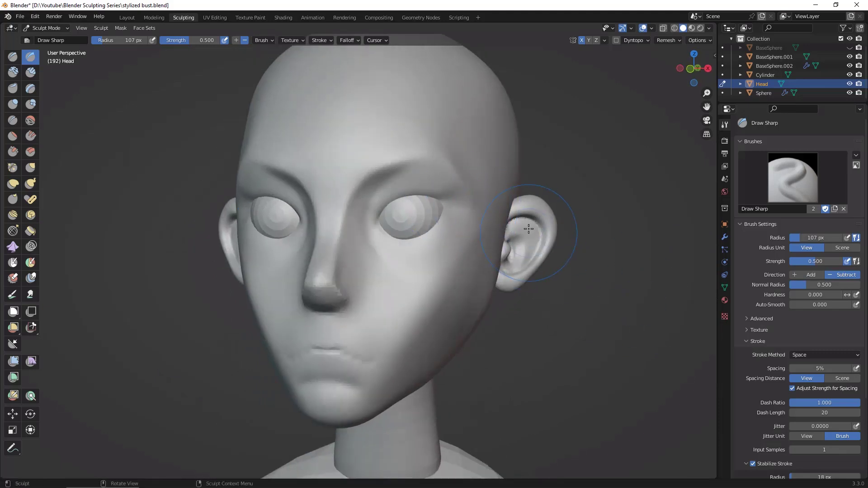
Step: Build up the upper eyelid area between the brow and the eyeball with the Clay Strips brush at 61 px radius
{"action": "left_click", "coordinate": [30, 73]}
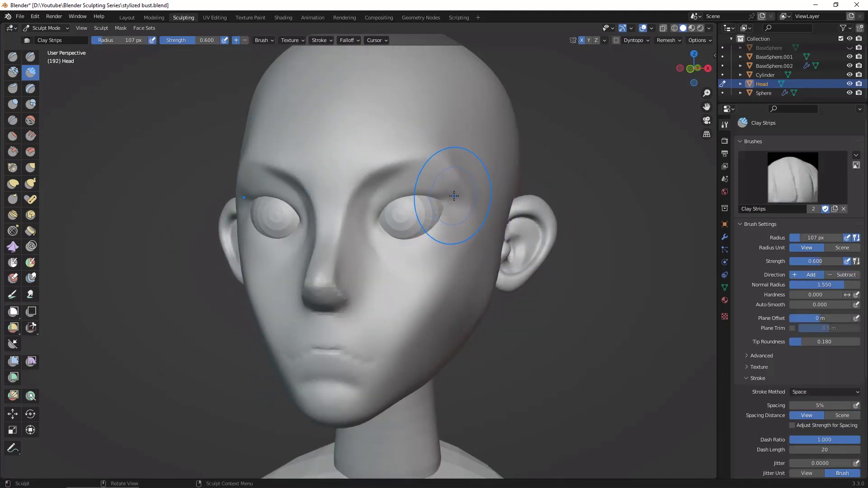
{"action": "key", "text": "f"}
{"action": "left_click", "coordinate": [433, 210]}
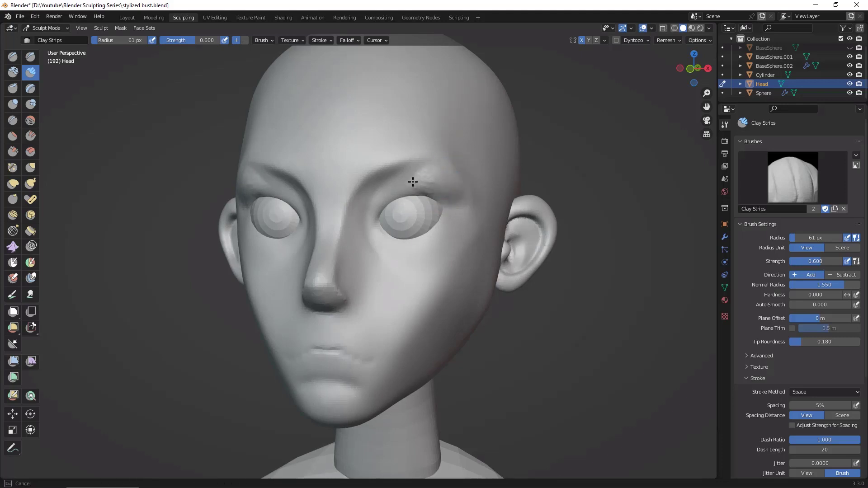
{"action": "mouse_move", "coordinate": [450, 135]}
{"action": "middle_mouse_down"}
{"action": "mouse_move", "coordinate": [634, 217]}
{"action": "mouse_move", "coordinate": [557, 217]}
{"action": "middle_mouse_up"}
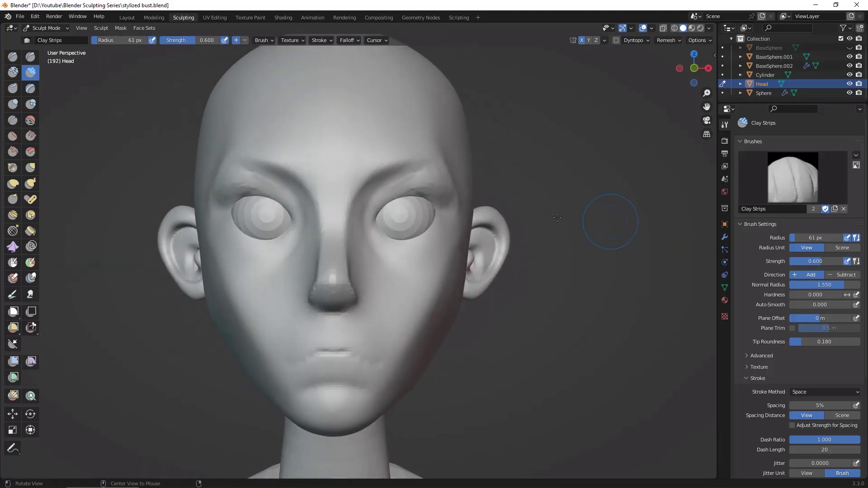
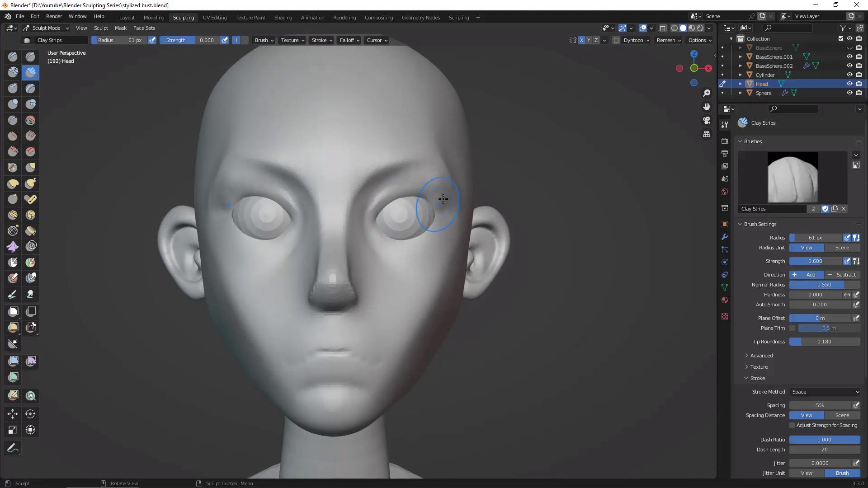
Step: Carve a crease outward from the eye's outer corner toward the temple with subtractive Draw Sharp strokes
{"action": "middle_click_drag", "start_coordinate": [596, 249], "coordinate": [437, 179]}
{"action": "middle_click_drag", "start_coordinate": [468, 220], "coordinate": [283, 240]}
{"action": "left_click", "coordinate": [30, 57]}
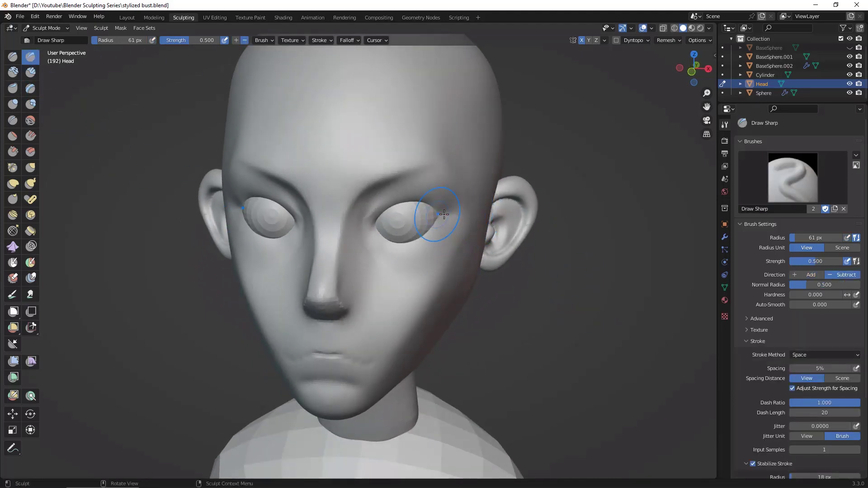
{"action": "middle_click_drag", "start_coordinate": [510, 207], "coordinate": [558, 298]}
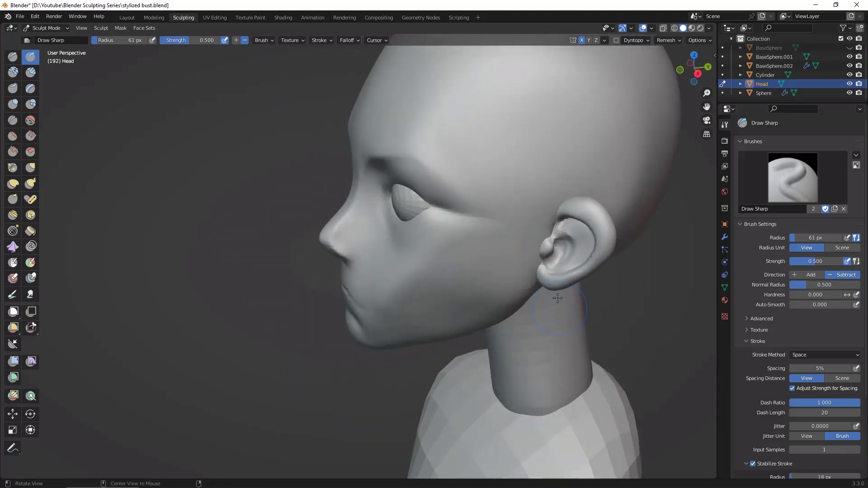
{"action": "middle_click_drag", "start_coordinate": [570, 254], "coordinate": [657, 298]}
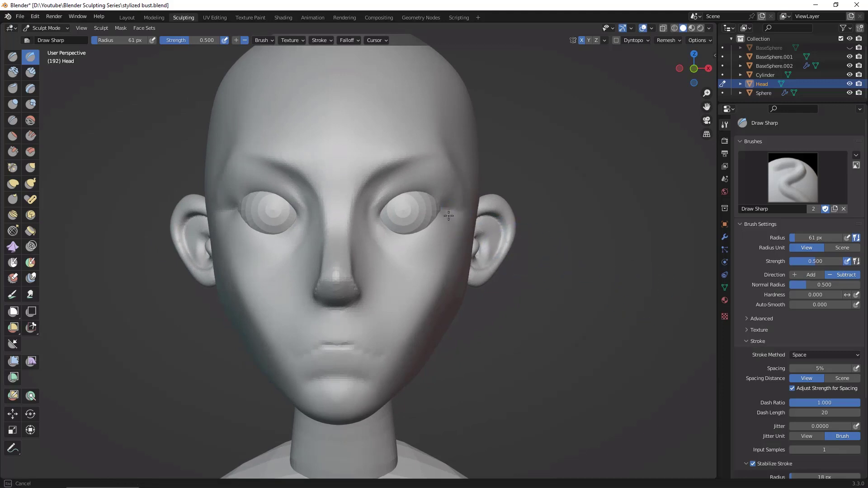
{"action": "middle_click_drag", "start_coordinate": [454, 207], "coordinate": [460, 224]}
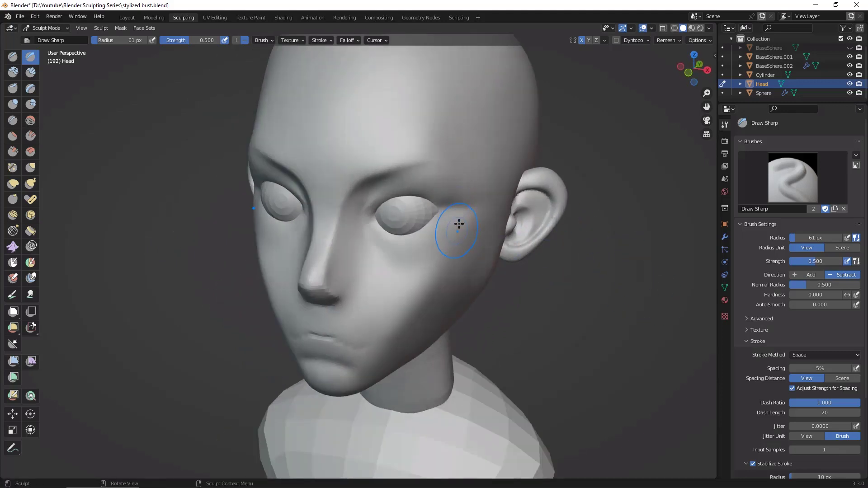
Step: Examine the whole head from the front, three-quarter and profile views to judge the eye area and face proportions
{"action": "mouse_move", "coordinate": [643, 309]}
{"action": "middle_mouse_down"}
{"action": "mouse_move", "coordinate": [451, 208]}
{"action": "mouse_move", "coordinate": [610, 285]}
{"action": "mouse_move", "coordinate": [610, 256]}
{"action": "mouse_move", "coordinate": [609, 372]}
{"action": "middle_mouse_up"}
{"action": "left_click_drag", "start_coordinate": [609, 372], "coordinate": [608, 367], "text": "ctrl+alt"}
{"action": "left_click_drag", "start_coordinate": [571, 286], "coordinate": [552, 278], "text": "alt"}
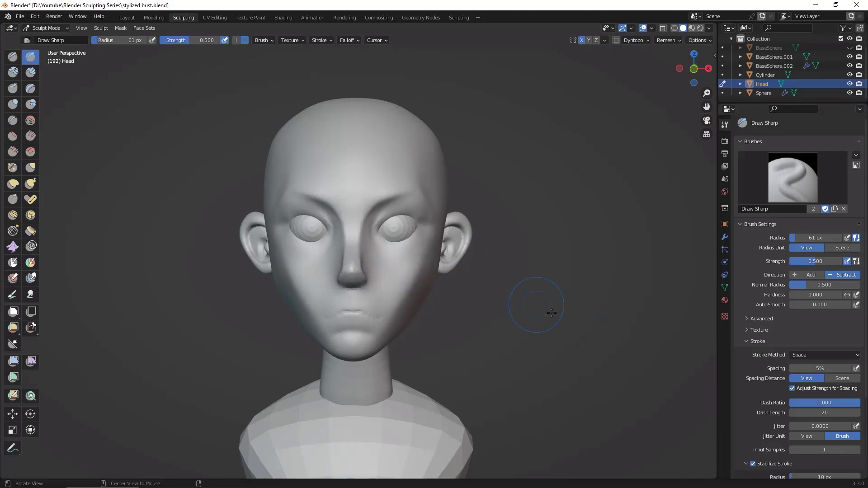
{"action": "left_click_drag", "start_coordinate": [552, 313], "coordinate": [502, 272], "text": "alt"}
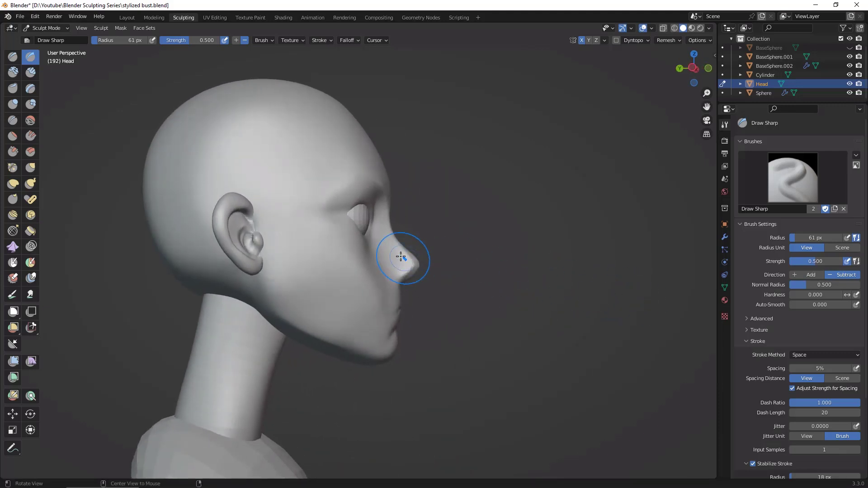
{"action": "left_click_drag", "start_coordinate": [523, 313], "coordinate": [433, 277], "text": "alt"}
{"action": "left_click_drag", "start_coordinate": [375, 221], "coordinate": [383, 240]}
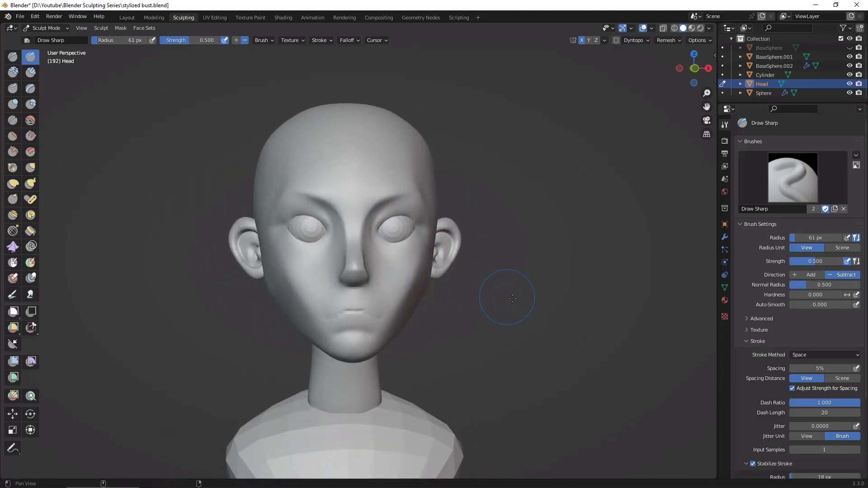
{"action": "left_click_drag", "start_coordinate": [506, 297], "coordinate": [494, 296], "text": "alt"}
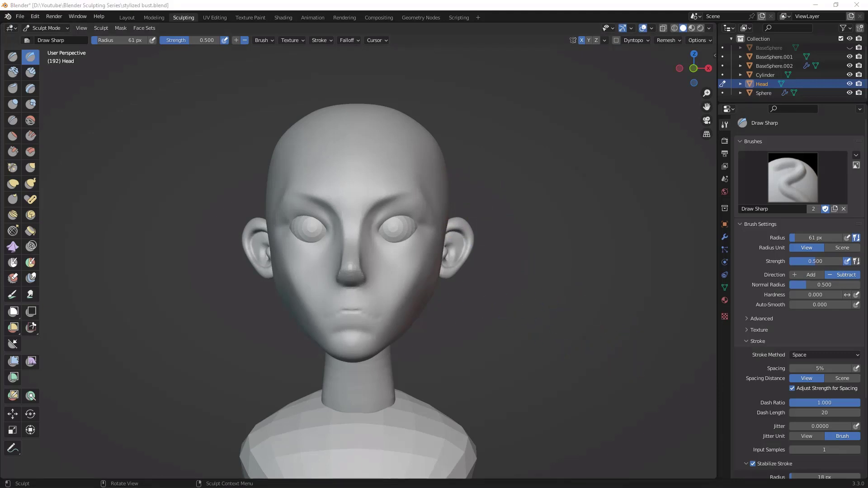
Step: Carve the upper and lower eyelid edges around the eyeball from inner to outer corner with Draw Sharp at 61 px radius
{"action": "middle_click_drag", "start_coordinate": [583, 289], "coordinate": [635, 162]}
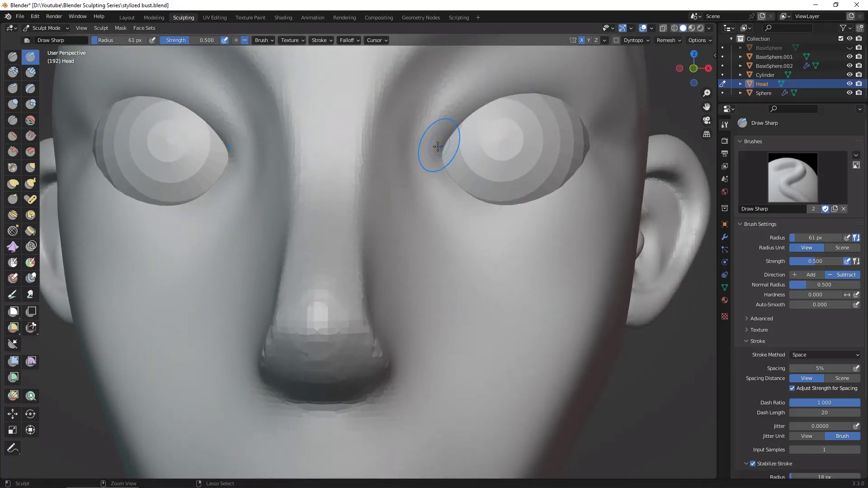
{"action": "mouse_move", "coordinate": [436, 149]}
{"action": "left_mouse_down"}
{"action": "mouse_move", "coordinate": [466, 111]}
{"action": "mouse_move", "coordinate": [540, 80]}
{"action": "mouse_move", "coordinate": [604, 124]}
{"action": "left_mouse_up"}
{"action": "left_click_drag", "start_coordinate": [612, 157], "coordinate": [610, 156]}
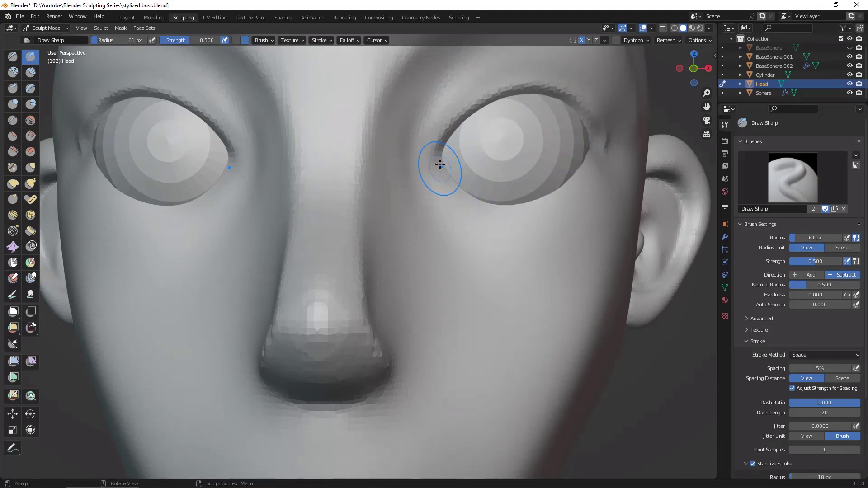
{"action": "mouse_move", "coordinate": [435, 166]}
{"action": "left_mouse_down"}
{"action": "mouse_move", "coordinate": [487, 218]}
{"action": "mouse_move", "coordinate": [531, 216]}
{"action": "mouse_move", "coordinate": [592, 179]}
{"action": "mouse_move", "coordinate": [609, 147]}
{"action": "left_mouse_up"}
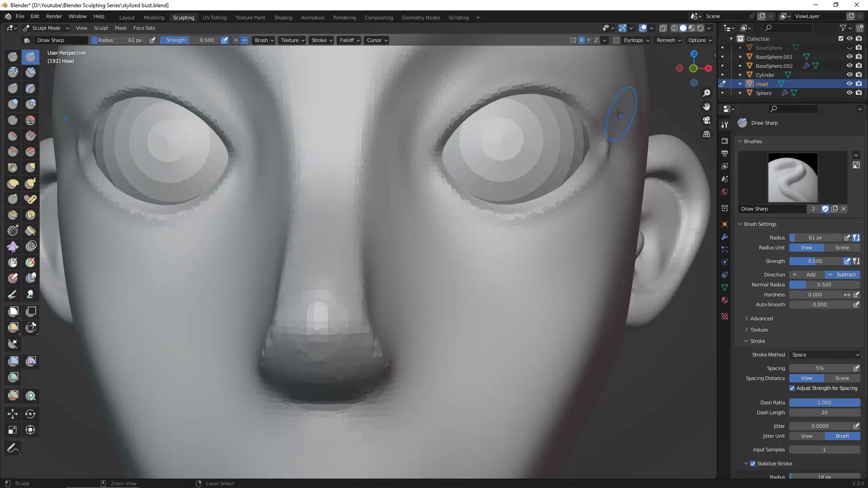
Step: Adjust the eye's outer corner in near-profile view with the Grab brush at 149 px radius
{"action": "mouse_move", "coordinate": [697, 349]}
{"action": "left_mouse_down", "text": "alt"}
{"action": "mouse_move", "coordinate": [642, 346]}
{"action": "mouse_move", "coordinate": [714, 348]}
{"action": "mouse_move", "coordinate": [697, 349]}
{"action": "left_mouse_up", "text": "alt"}
{"action": "left_click_drag", "start_coordinate": [697, 348], "coordinate": [574, 374], "text": "ctrl+alt"}
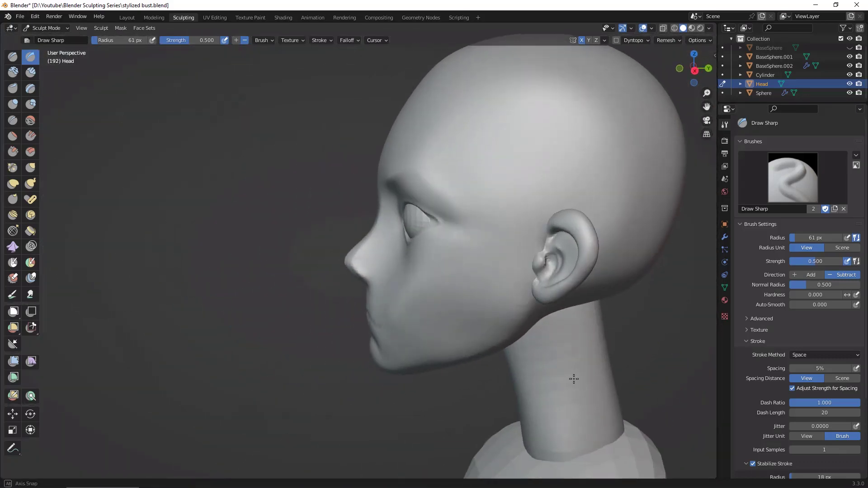
{"action": "left_click_drag", "start_coordinate": [654, 331], "coordinate": [538, 260], "text": "alt"}
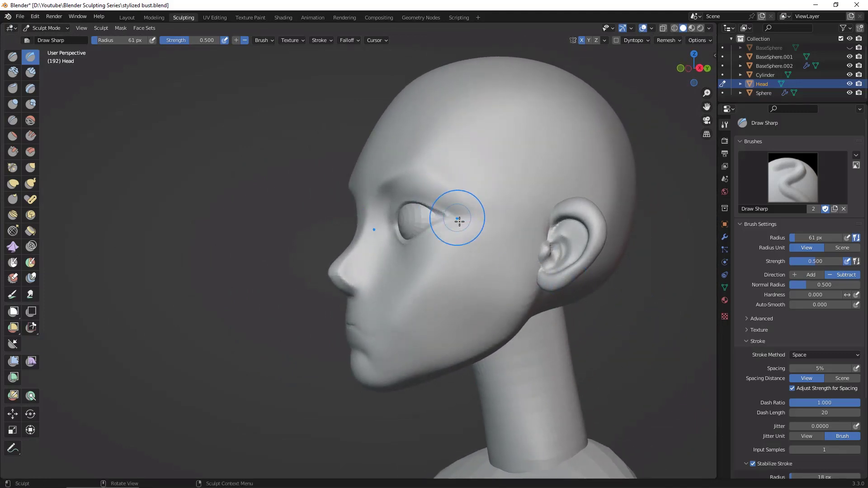
{"action": "left_click", "coordinate": [31, 168]}
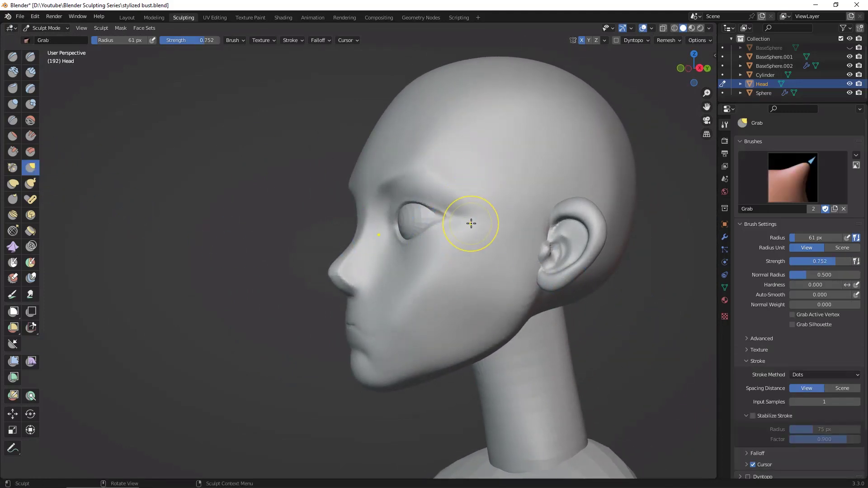
{"action": "key", "text": "f"}
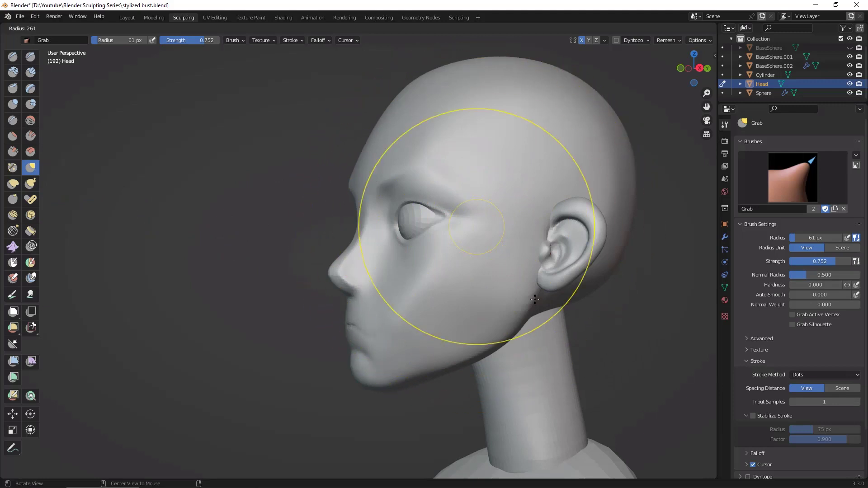
{"action": "left_click", "coordinate": [514, 271]}
{"action": "left_click_drag", "start_coordinate": [528, 284], "coordinate": [637, 350], "text": "alt"}
{"action": "middle_click_drag", "start_coordinate": [636, 350], "coordinate": [639, 348]}
{"action": "left_click_drag", "start_coordinate": [457, 223], "coordinate": [448, 223]}
{"action": "middle_click_drag", "start_coordinate": [544, 286], "coordinate": [581, 291]}
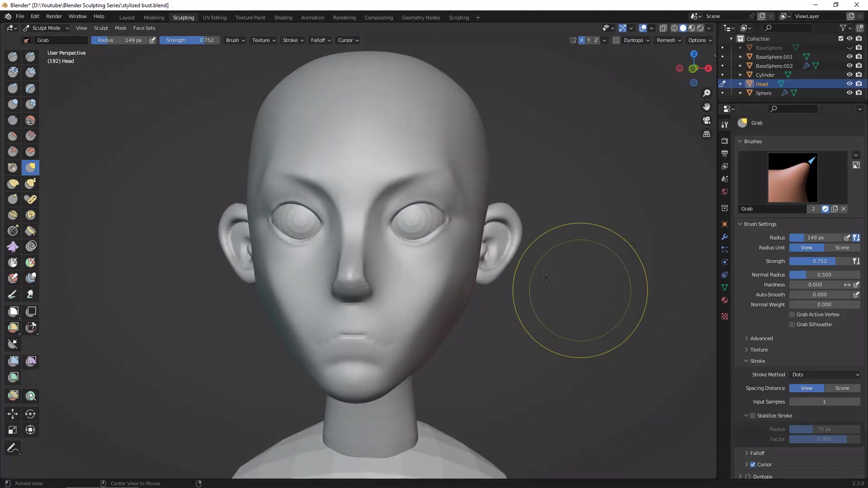
Step: Refine the eyelid outline at the inner and outer eye corners with the Grab brush at 104 px radius
{"action": "mouse_move", "coordinate": [416, 252]}
{"action": "left_mouse_down"}
{"action": "mouse_move", "coordinate": [382, 223]}
{"action": "mouse_move", "coordinate": [404, 204]}
{"action": "left_mouse_up"}
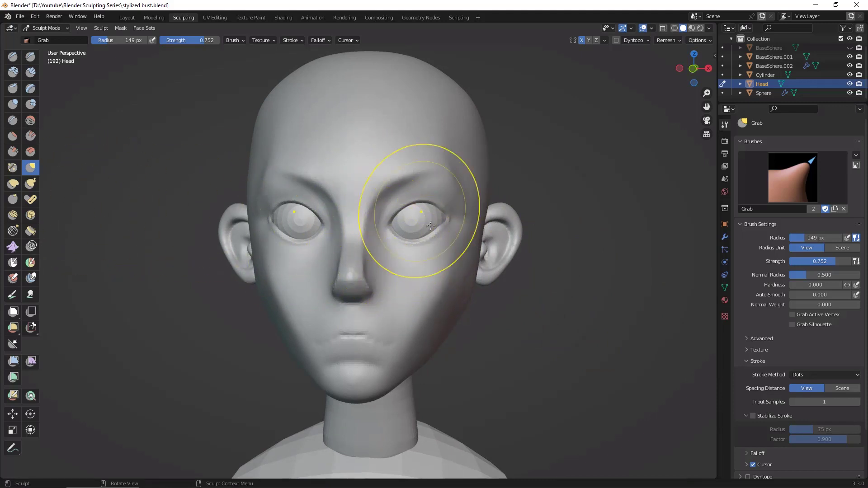
{"action": "key", "text": "f"}
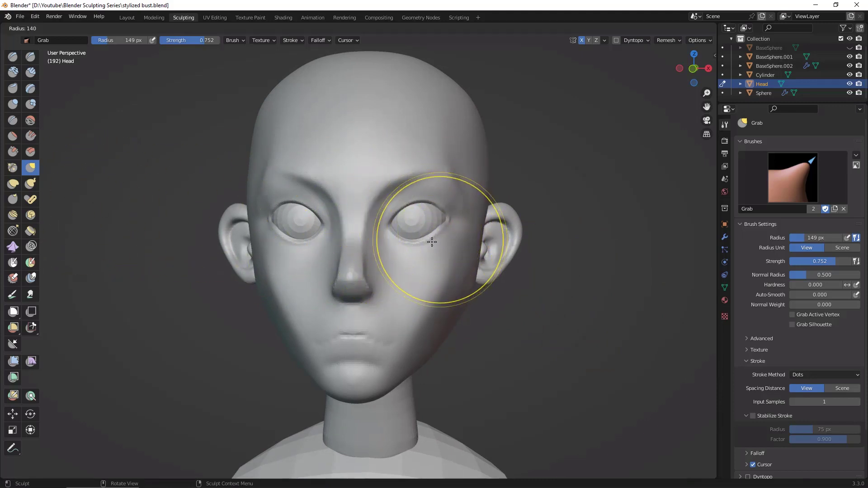
{"action": "left_click", "coordinate": [418, 242]}
{"action": "mouse_move", "coordinate": [436, 227]}
{"action": "left_mouse_down"}
{"action": "mouse_move", "coordinate": [438, 234]}
{"action": "mouse_move", "coordinate": [413, 243]}
{"action": "mouse_move", "coordinate": [390, 223]}
{"action": "left_mouse_up"}
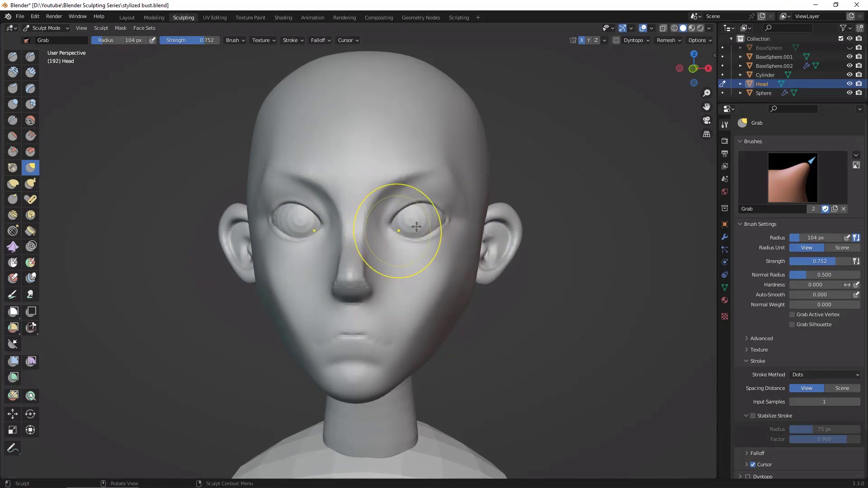
{"action": "left_click", "coordinate": [571, 277]}
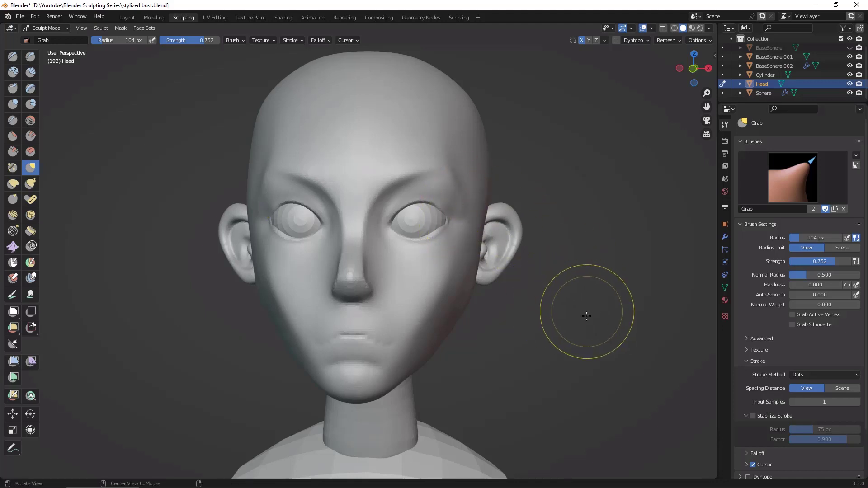
{"action": "middle_click_drag", "start_coordinate": [588, 312], "coordinate": [509, 305]}
{"action": "left_click_drag", "start_coordinate": [448, 224], "coordinate": [443, 222]}
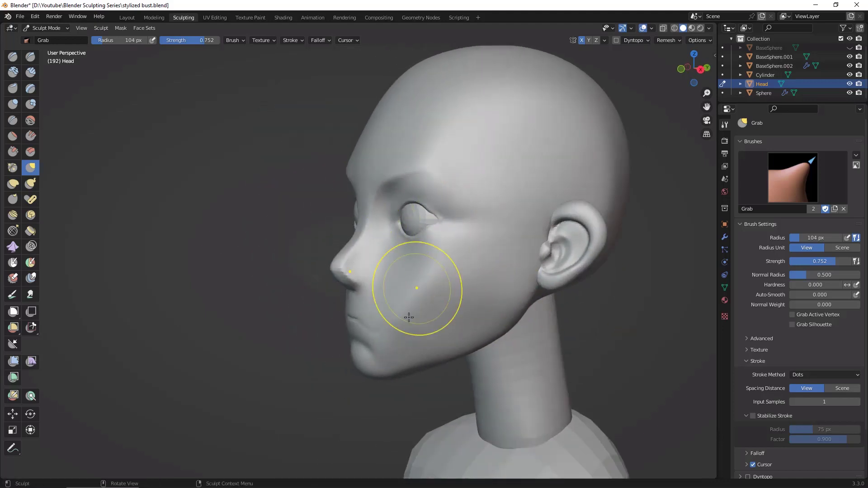
Step: Sharpen the eyelid rim and the outer eye corner around the eyeball with Draw Sharp at 55 px radius
{"action": "mouse_move", "coordinate": [408, 380]}
{"action": "middle_mouse_down"}
{"action": "mouse_move", "coordinate": [507, 344]}
{"action": "mouse_move", "coordinate": [560, 250]}
{"action": "mouse_move", "coordinate": [534, 264]}
{"action": "middle_mouse_up"}
{"action": "scroll", "coordinate": [547, 272], "scroll_direction": "down", "scroll_amount": 3}
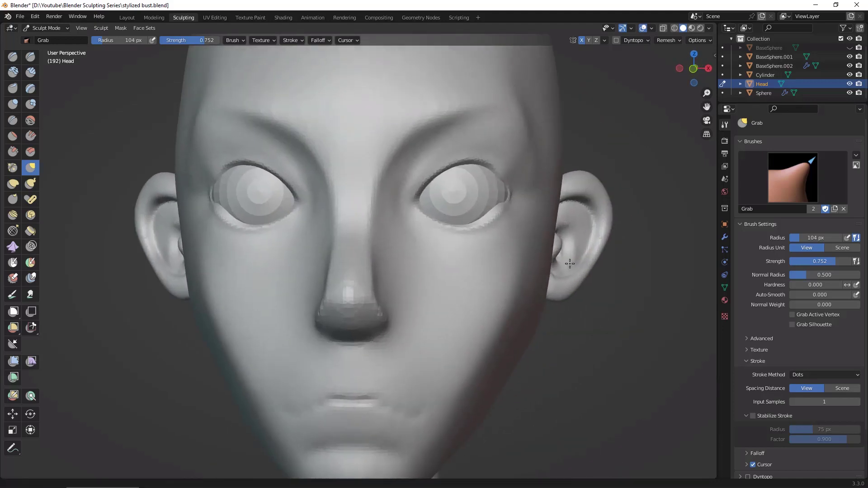
{"action": "mouse_move", "coordinate": [640, 175]}
{"action": "middle_mouse_down"}
{"action": "mouse_move", "coordinate": [644, 160]}
{"action": "mouse_move", "coordinate": [629, 163]}
{"action": "mouse_move", "coordinate": [651, 160]}
{"action": "mouse_move", "coordinate": [636, 170]}
{"action": "middle_mouse_up"}
{"action": "left_click", "coordinate": [30, 56]}
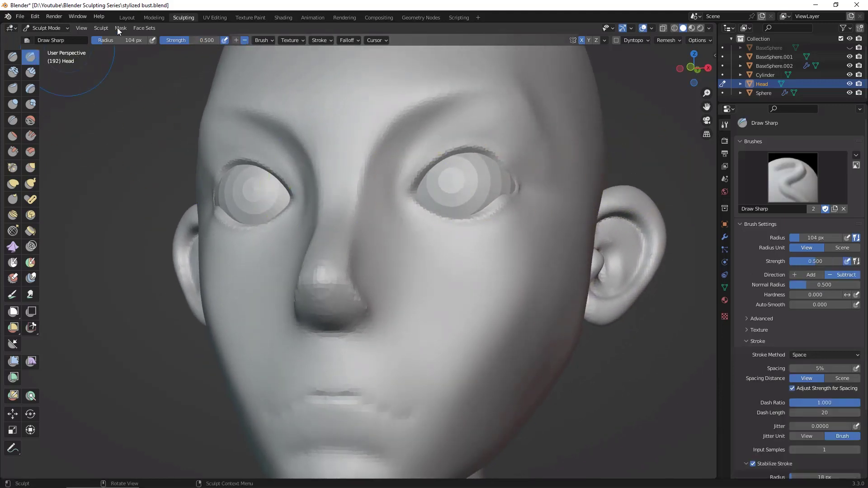
{"action": "key", "text": "f"}
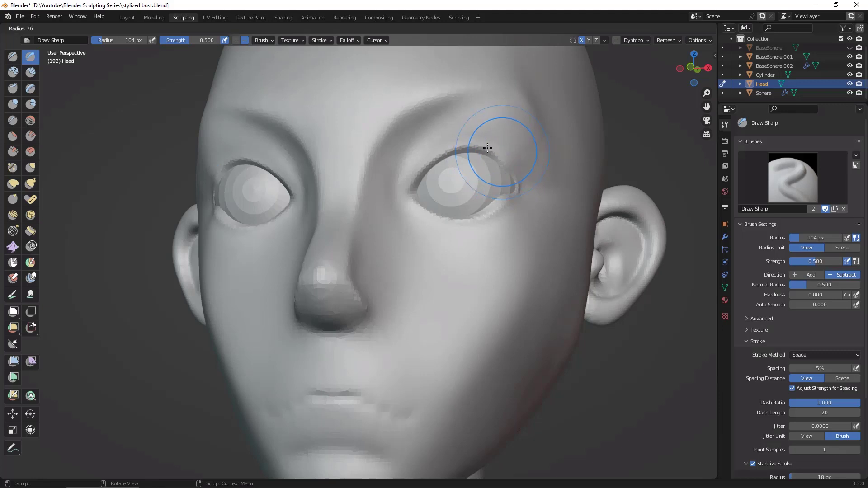
{"action": "left_click", "coordinate": [478, 149]}
{"action": "left_click_drag", "start_coordinate": [485, 148], "coordinate": [493, 153]}
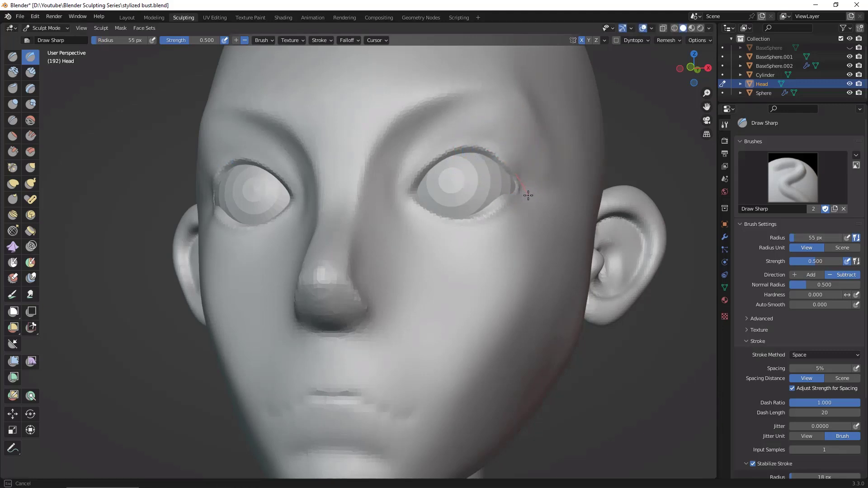
{"action": "left_click_drag", "start_coordinate": [638, 350], "coordinate": [497, 199], "text": "alt"}
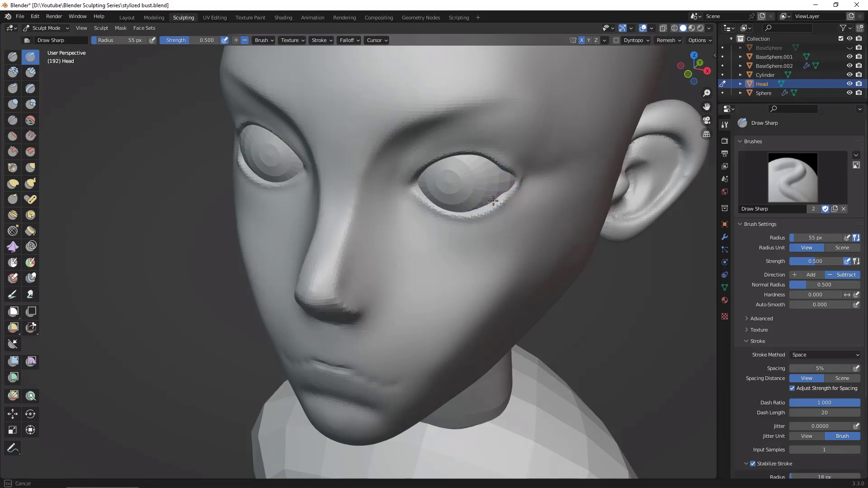
{"action": "left_click_drag", "start_coordinate": [584, 242], "coordinate": [605, 199], "text": "alt"}
{"action": "left_click_drag", "start_coordinate": [493, 164], "coordinate": [512, 194]}
{"action": "mouse_move", "coordinate": [588, 218]}
{"action": "middle_mouse_down"}
{"action": "mouse_move", "coordinate": [696, 379]}
{"action": "mouse_move", "coordinate": [597, 373]}
{"action": "mouse_move", "coordinate": [629, 372]}
{"action": "mouse_move", "coordinate": [663, 371]}
{"action": "mouse_move", "coordinate": [638, 381]}
{"action": "mouse_move", "coordinate": [572, 383]}
{"action": "middle_mouse_up"}
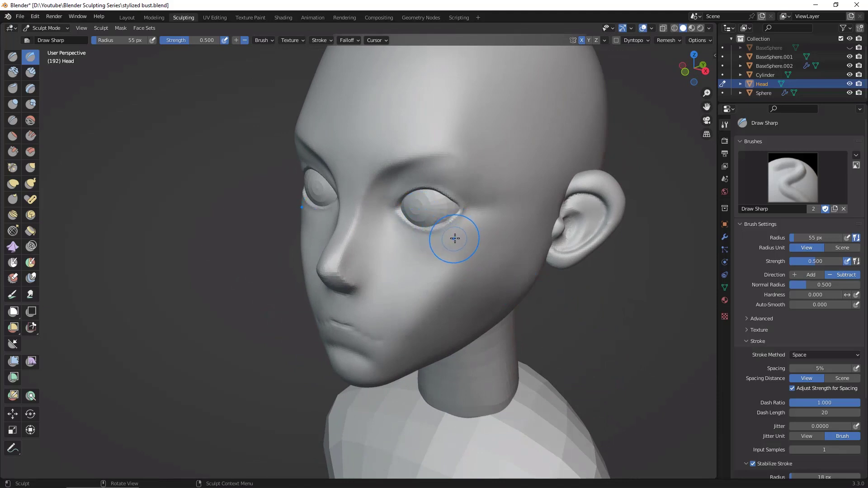
Step: Fit the eyelids and outer eye corner more closely to the eyeball with the Grab brush at 124 px radius
{"action": "key", "text": "g"}
{"action": "key", "text": "f"}
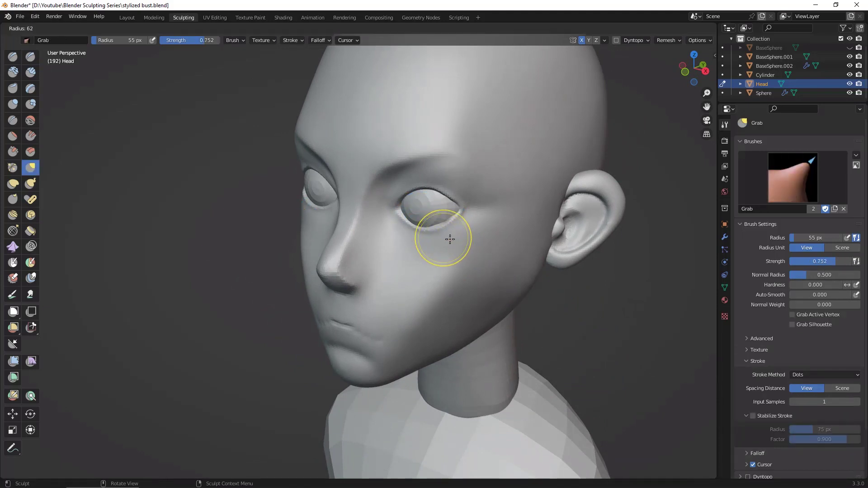
{"action": "left_click", "coordinate": [476, 247]}
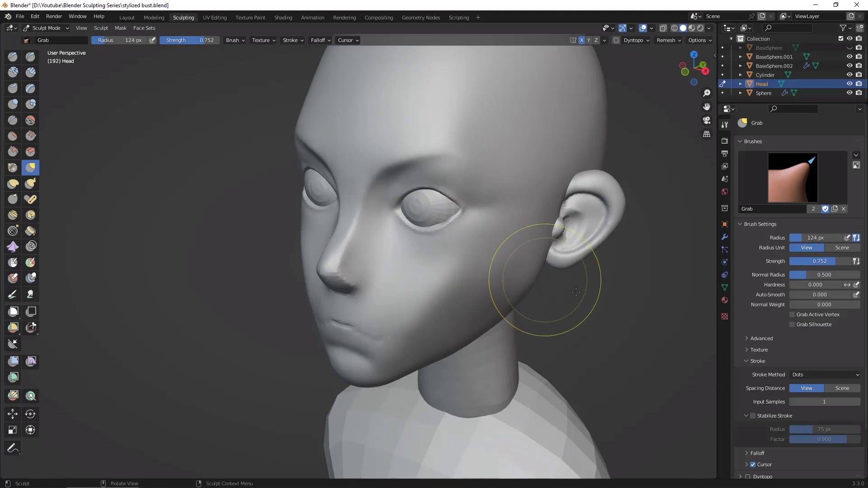
{"action": "mouse_move", "coordinate": [634, 230]}
{"action": "middle_mouse_down"}
{"action": "mouse_move", "coordinate": [685, 202]}
{"action": "mouse_move", "coordinate": [582, 175]}
{"action": "middle_mouse_up"}
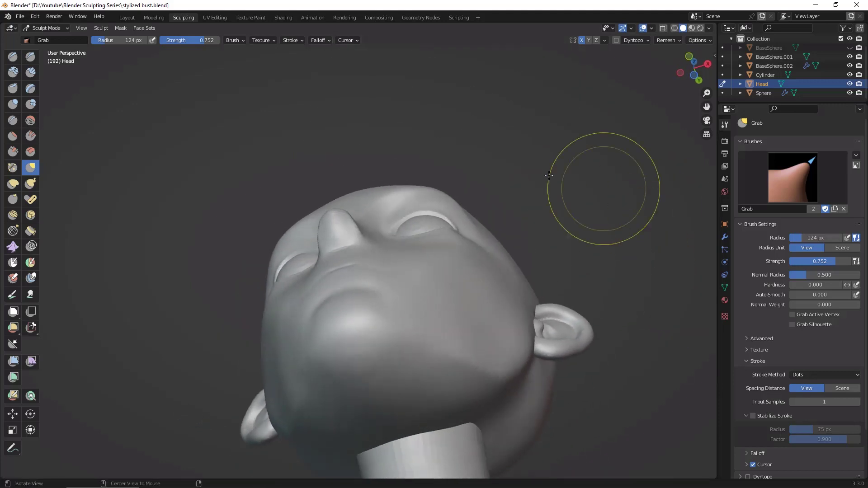
{"action": "mouse_move", "coordinate": [463, 215]}
{"action": "middle_mouse_down"}
{"action": "mouse_move", "coordinate": [588, 194]}
{"action": "mouse_move", "coordinate": [601, 223]}
{"action": "middle_mouse_up"}
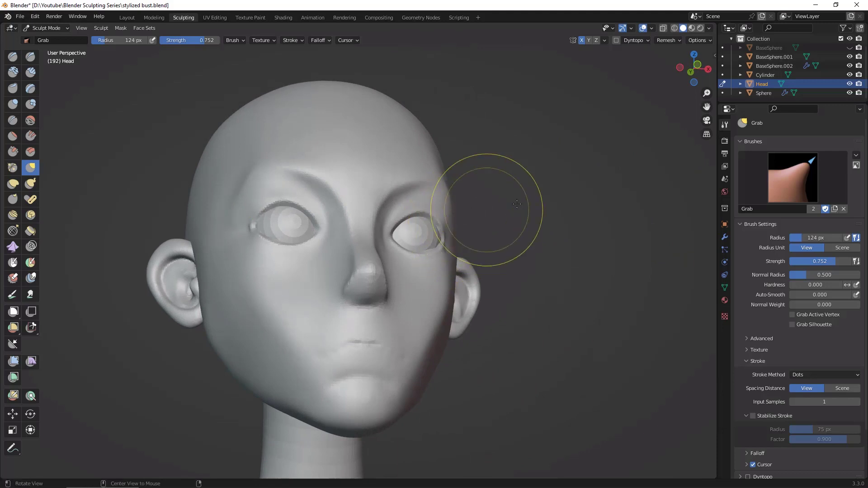
{"action": "middle_click_drag", "start_coordinate": [465, 213], "coordinate": [473, 244]}
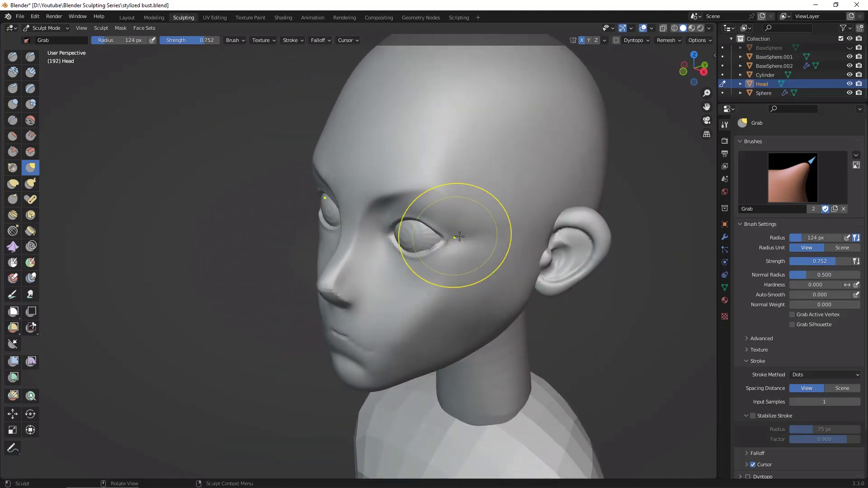
{"action": "mouse_move", "coordinate": [460, 237]}
{"action": "middle_mouse_down"}
{"action": "mouse_move", "coordinate": [656, 308]}
{"action": "mouse_move", "coordinate": [648, 284]}
{"action": "mouse_move", "coordinate": [613, 293]}
{"action": "middle_mouse_up"}
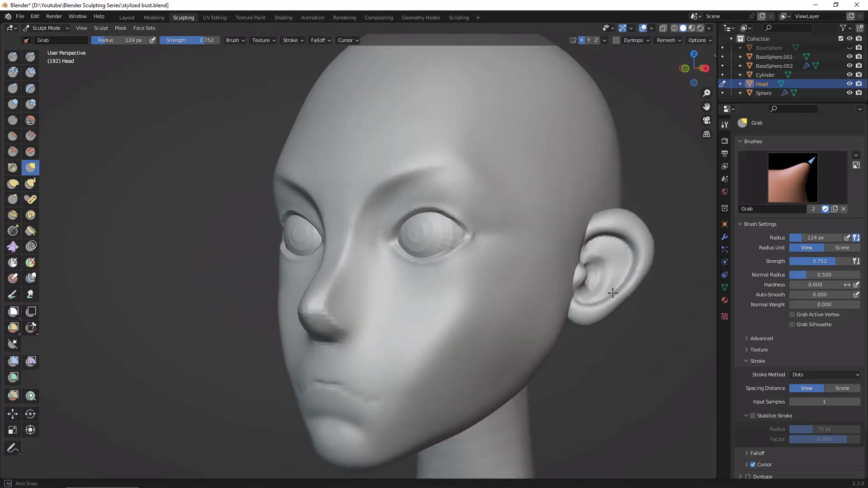
{"action": "mouse_move", "coordinate": [520, 217]}
{"action": "middle_mouse_down"}
{"action": "mouse_move", "coordinate": [582, 389]}
{"action": "mouse_move", "coordinate": [617, 346]}
{"action": "mouse_move", "coordinate": [624, 317]}
{"action": "mouse_move", "coordinate": [647, 321]}
{"action": "mouse_move", "coordinate": [597, 294]}
{"action": "mouse_move", "coordinate": [552, 291]}
{"action": "middle_mouse_up"}
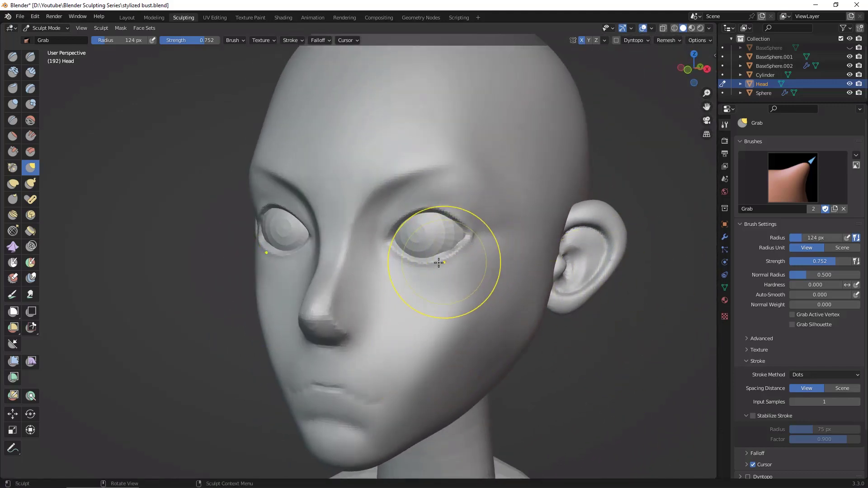
{"action": "middle_click_drag", "start_coordinate": [583, 317], "coordinate": [617, 333]}
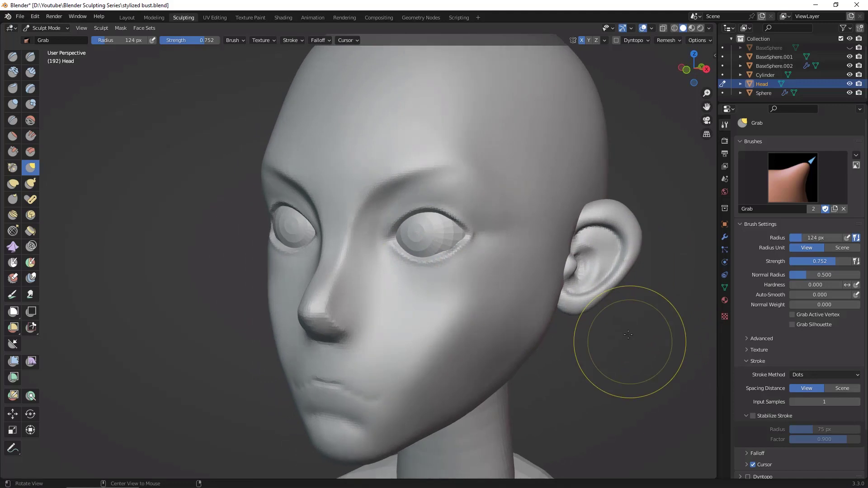
Step: Define the plane break from the cheekbone up past the temple to the outer brow with Draw Sharp at 124 px radius
{"action": "left_click", "coordinate": [30, 58]}
{"action": "mouse_move", "coordinate": [417, 373]}
{"action": "middle_mouse_down"}
{"action": "mouse_move", "coordinate": [459, 313]}
{"action": "mouse_move", "coordinate": [414, 370]}
{"action": "mouse_move", "coordinate": [422, 362]}
{"action": "middle_mouse_up"}
{"action": "left_click_drag", "start_coordinate": [422, 362], "coordinate": [477, 302]}
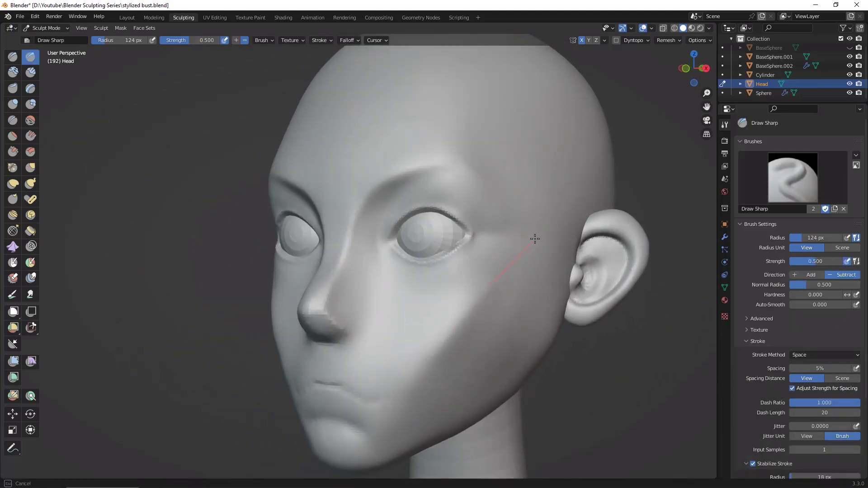
{"action": "left_click_drag", "start_coordinate": [555, 218], "coordinate": [558, 216]}
{"action": "left_click_drag", "start_coordinate": [466, 162], "coordinate": [488, 188]}
{"action": "left_click_drag", "start_coordinate": [550, 281], "coordinate": [515, 258]}
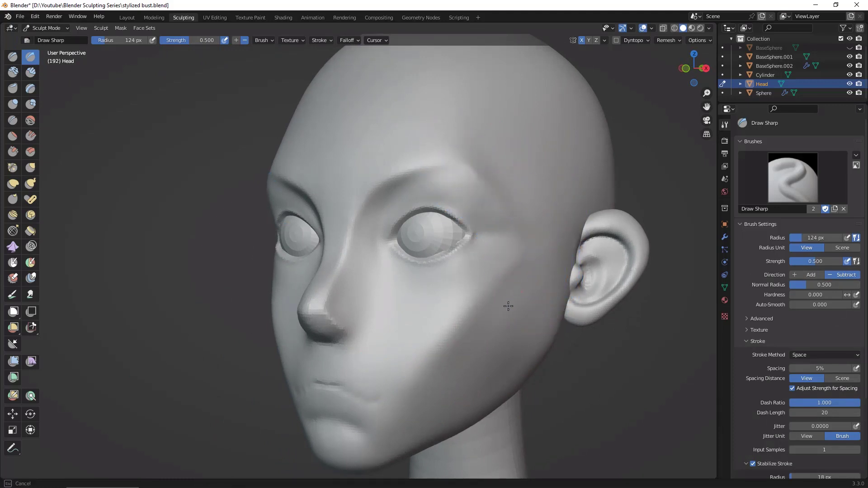
{"action": "middle_click_drag", "start_coordinate": [568, 323], "coordinate": [520, 305]}
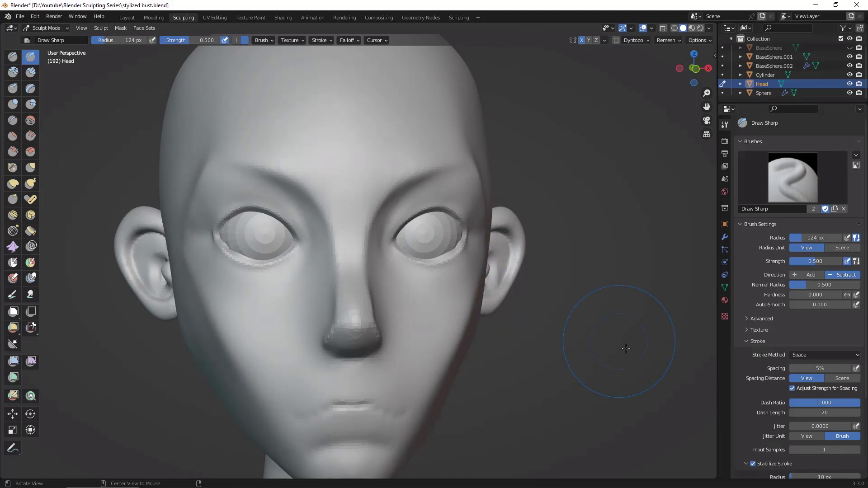
{"action": "mouse_move", "coordinate": [625, 348]}
{"action": "middle_mouse_down"}
{"action": "mouse_move", "coordinate": [519, 335]}
{"action": "mouse_move", "coordinate": [496, 285]}
{"action": "middle_mouse_up"}
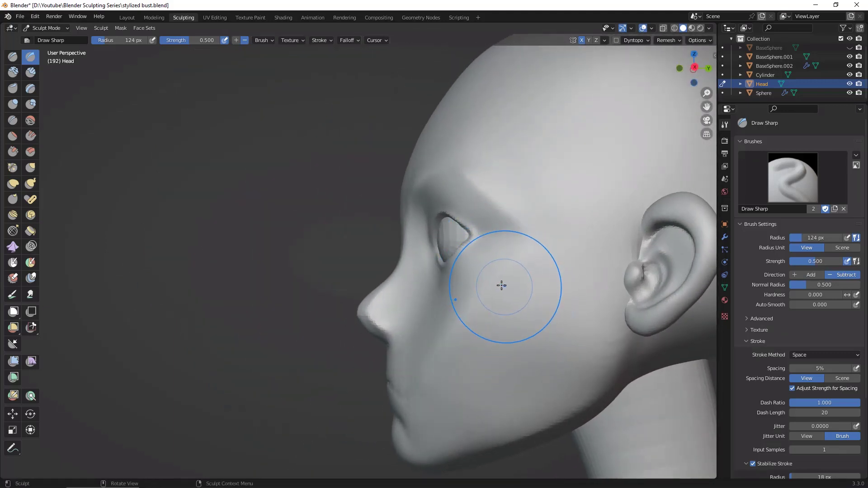
Step: Reshape the cheek, cheekbone and area beside the outer eye corner with the Grab brush at 201 px radius
{"action": "left_click", "coordinate": [30, 168]}
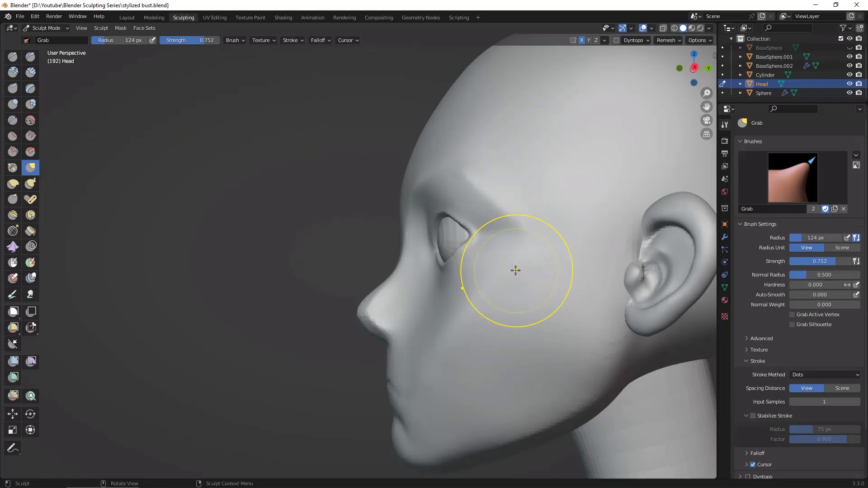
{"action": "key", "text": "f"}
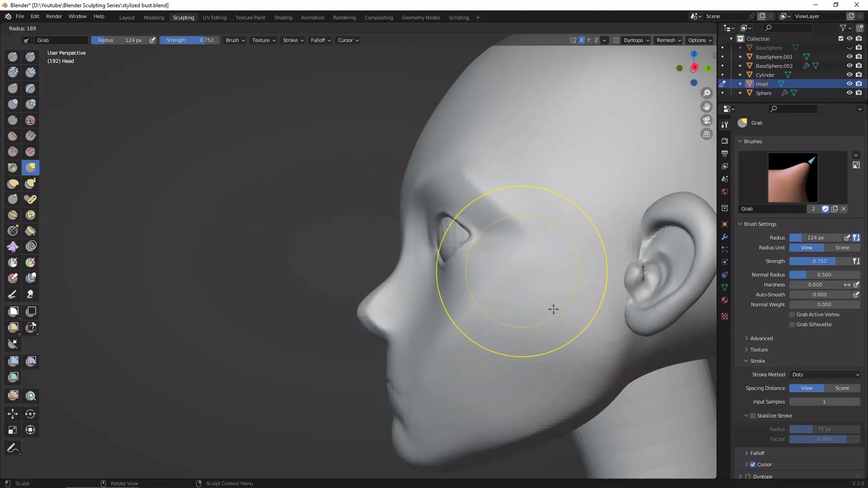
{"action": "left_click", "coordinate": [560, 310]}
{"action": "mouse_move", "coordinate": [523, 312]}
{"action": "left_mouse_down"}
{"action": "mouse_move", "coordinate": [496, 283]}
{"action": "mouse_move", "coordinate": [471, 299]}
{"action": "left_mouse_up"}
{"action": "mouse_move", "coordinate": [454, 256]}
{"action": "left_mouse_down"}
{"action": "mouse_move", "coordinate": [485, 277]}
{"action": "mouse_move", "coordinate": [445, 361]}
{"action": "left_mouse_up"}
{"action": "mouse_move", "coordinate": [561, 346]}
{"action": "left_mouse_down"}
{"action": "mouse_move", "coordinate": [543, 343]}
{"action": "mouse_move", "coordinate": [538, 353]}
{"action": "left_mouse_up"}
{"action": "middle_click_drag", "start_coordinate": [519, 452], "coordinate": [589, 436]}
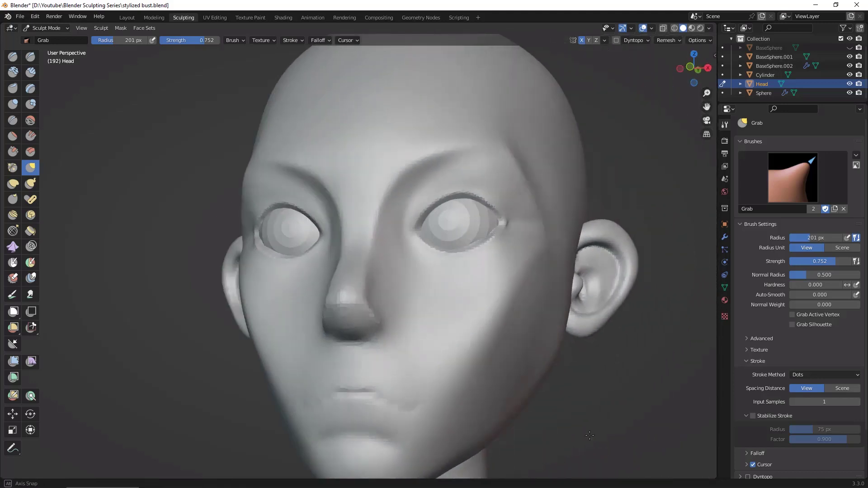
{"action": "mouse_move", "coordinate": [508, 273]}
{"action": "middle_mouse_down"}
{"action": "mouse_move", "coordinate": [628, 375]}
{"action": "mouse_move", "coordinate": [628, 384]}
{"action": "middle_mouse_up"}
{"action": "left_click_drag", "start_coordinate": [532, 272], "coordinate": [536, 276]}
{"action": "middle_click_drag", "start_coordinate": [652, 264], "coordinate": [611, 295]}
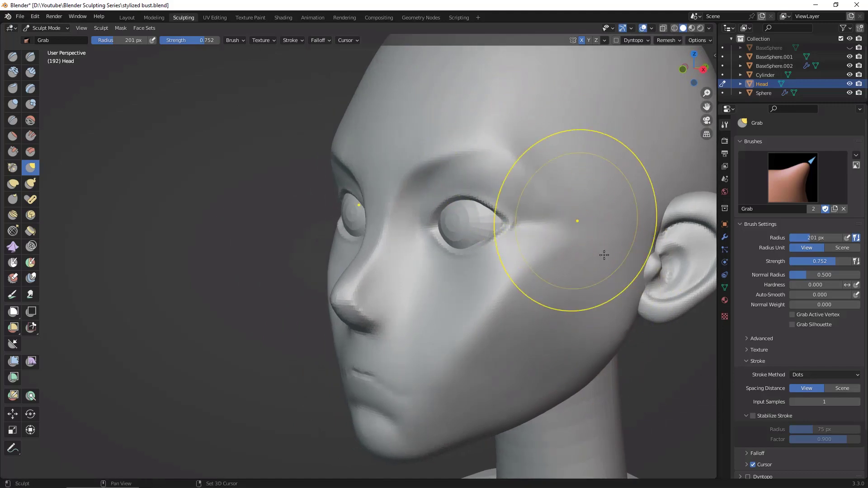
{"action": "mouse_move", "coordinate": [604, 255]}
{"action": "middle_mouse_down"}
{"action": "mouse_move", "coordinate": [694, 398]}
{"action": "mouse_move", "coordinate": [663, 372]}
{"action": "mouse_move", "coordinate": [591, 379]}
{"action": "middle_mouse_up"}
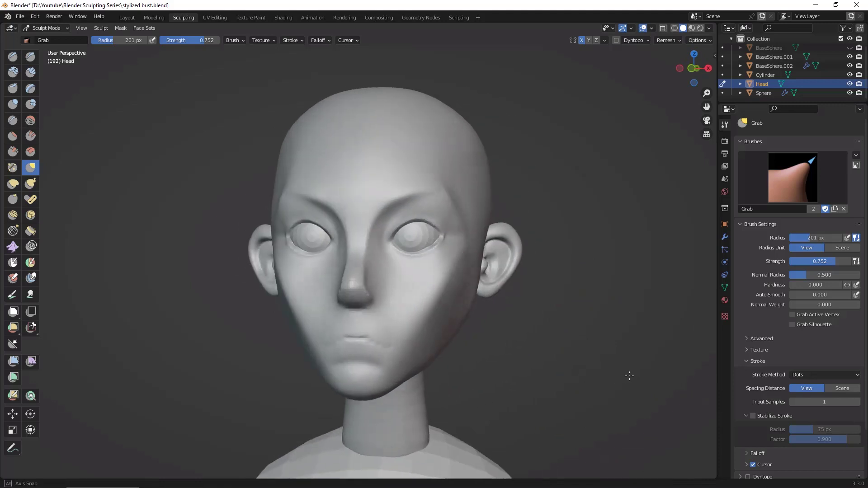
Step: Fill in and smooth away the mouth crease with the Clay Strips brush at 97 px radius, blending it into the cheeks
{"action": "left_click", "coordinate": [30, 72]}
{"action": "key", "text": "f"}
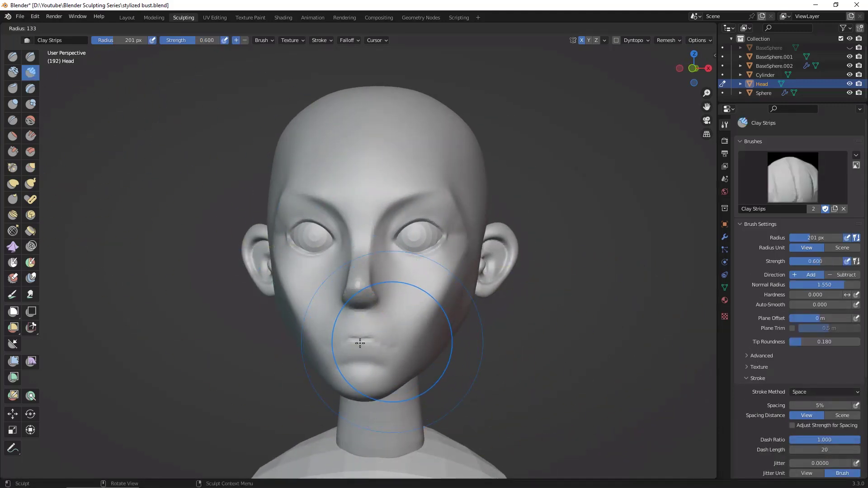
{"action": "left_click", "coordinate": [354, 345]}
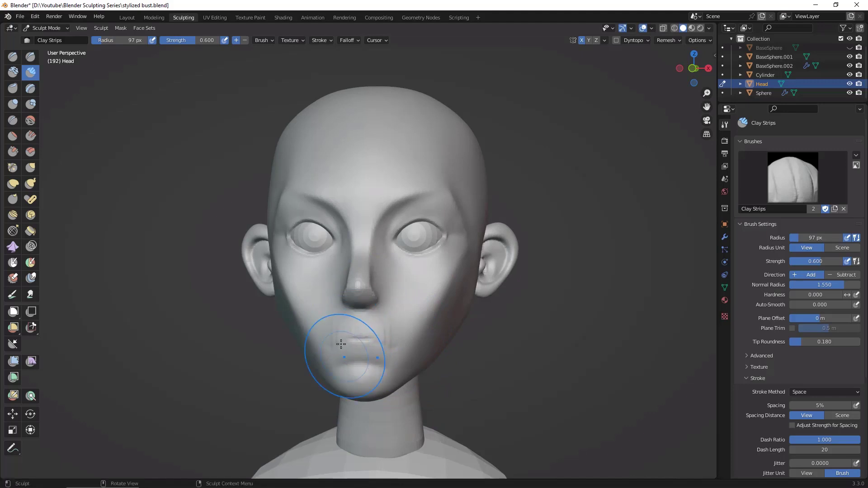
{"action": "mouse_move", "coordinate": [341, 335]}
{"action": "left_mouse_down"}
{"action": "mouse_move", "coordinate": [350, 356]}
{"action": "mouse_move", "coordinate": [384, 361]}
{"action": "mouse_move", "coordinate": [370, 330]}
{"action": "mouse_move", "coordinate": [349, 353]}
{"action": "mouse_move", "coordinate": [337, 329]}
{"action": "left_mouse_up"}
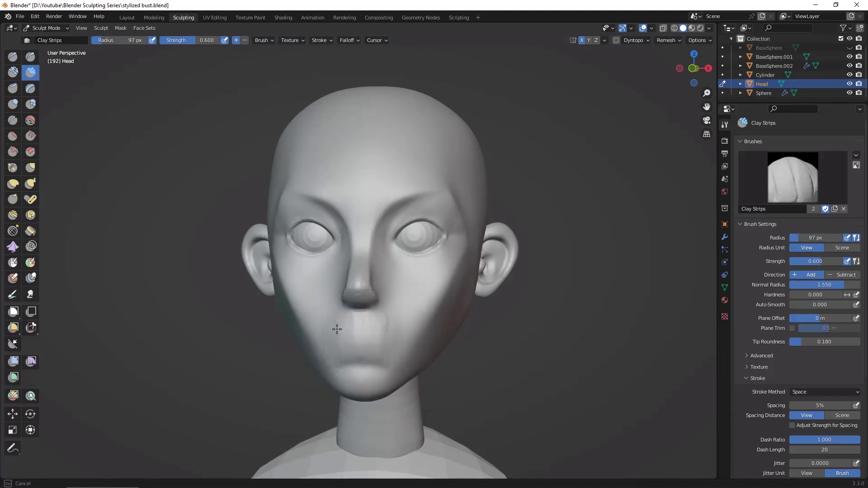
{"action": "middle_click_drag", "start_coordinate": [521, 343], "coordinate": [469, 348]}
{"action": "left_click_drag", "start_coordinate": [443, 324], "coordinate": [435, 326]}
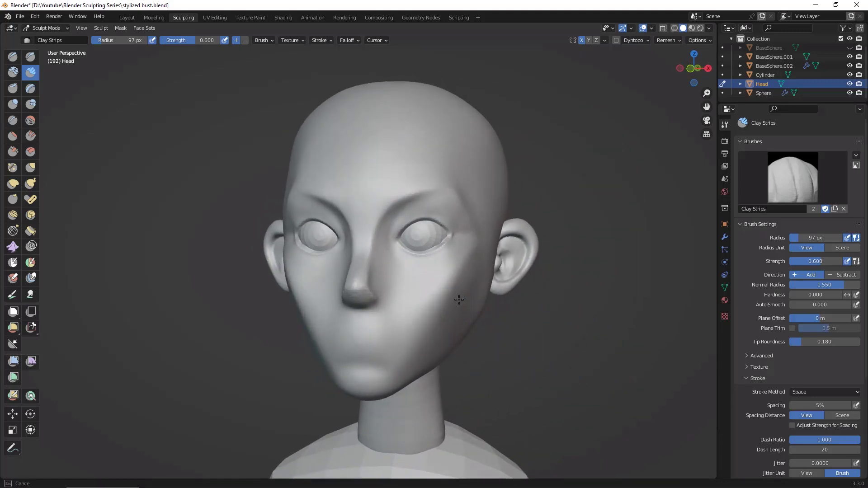
{"action": "middle_click_drag", "start_coordinate": [466, 296], "coordinate": [489, 359]}
{"action": "middle_click_drag", "start_coordinate": [359, 349], "coordinate": [553, 387]}
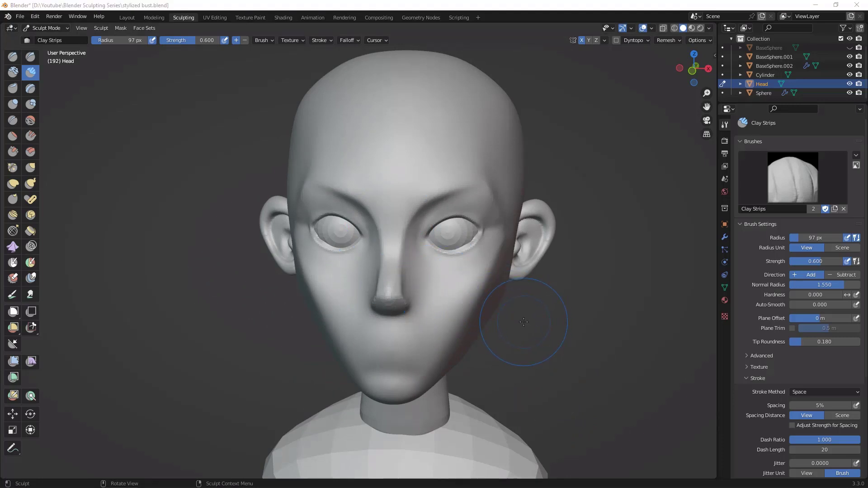
Step: Adjust the inner eye corner and eyelid outline in front view with the Grab brush at 97 px and 66 px radius
{"action": "mouse_move", "coordinate": [566, 342]}
{"action": "left_mouse_down", "text": "alt"}
{"action": "mouse_move", "coordinate": [573, 327]}
{"action": "mouse_move", "coordinate": [565, 320]}
{"action": "left_mouse_up", "text": "alt"}
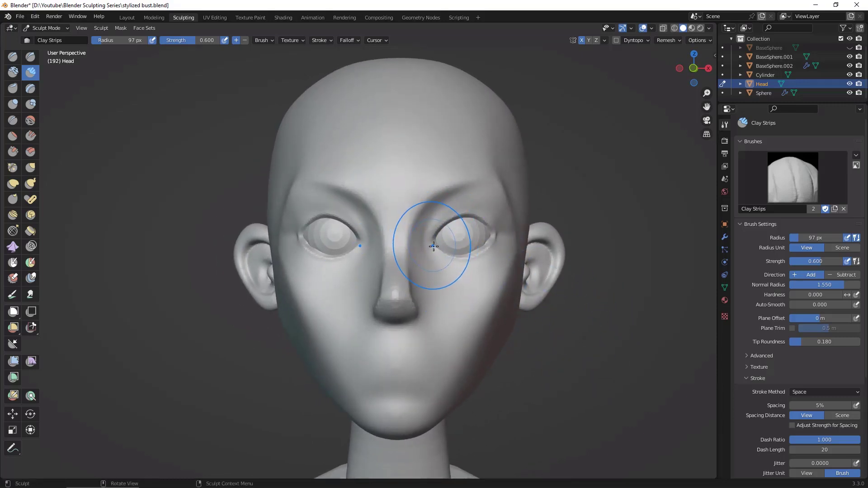
{"action": "key", "text": "g"}
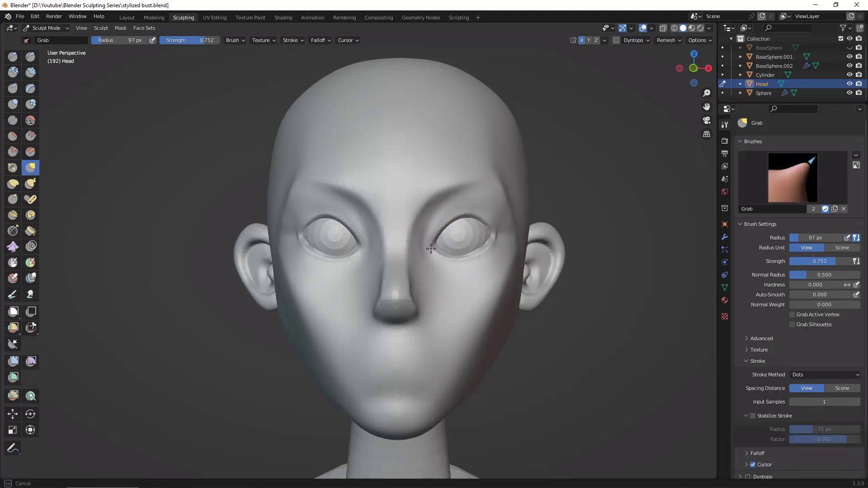
{"action": "left_click_drag", "start_coordinate": [434, 251], "coordinate": [440, 231]}
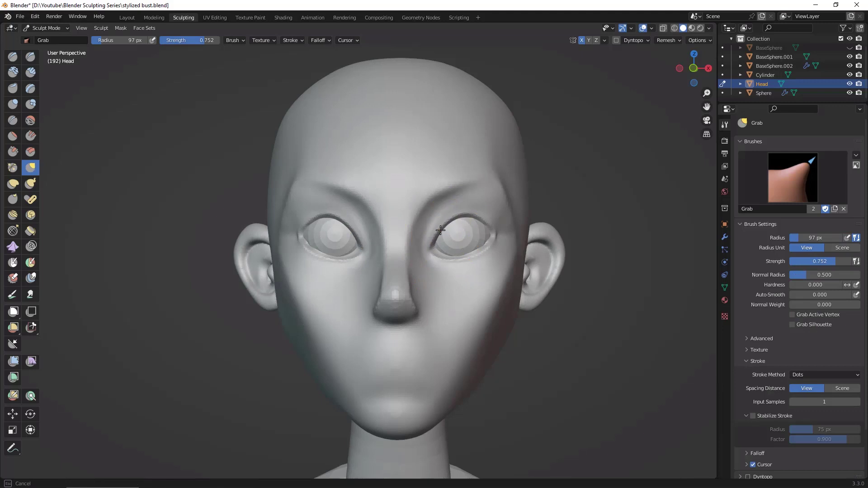
{"action": "key", "text": "f"}
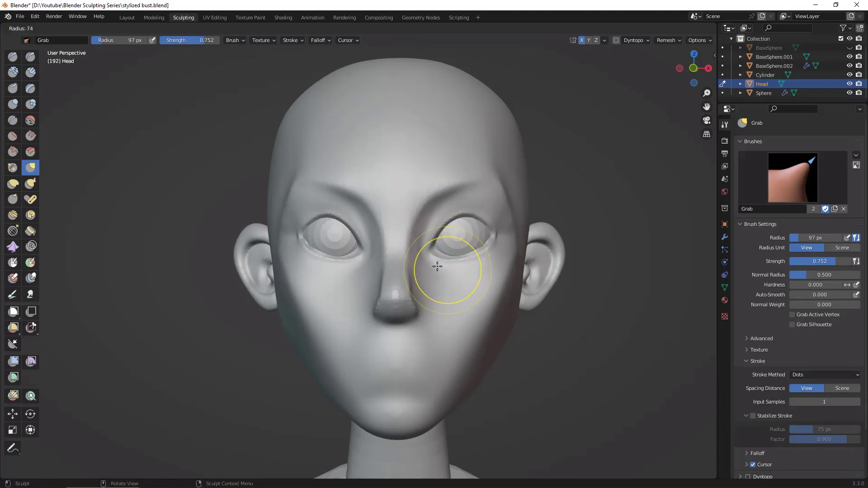
{"action": "left_click", "coordinate": [433, 267]}
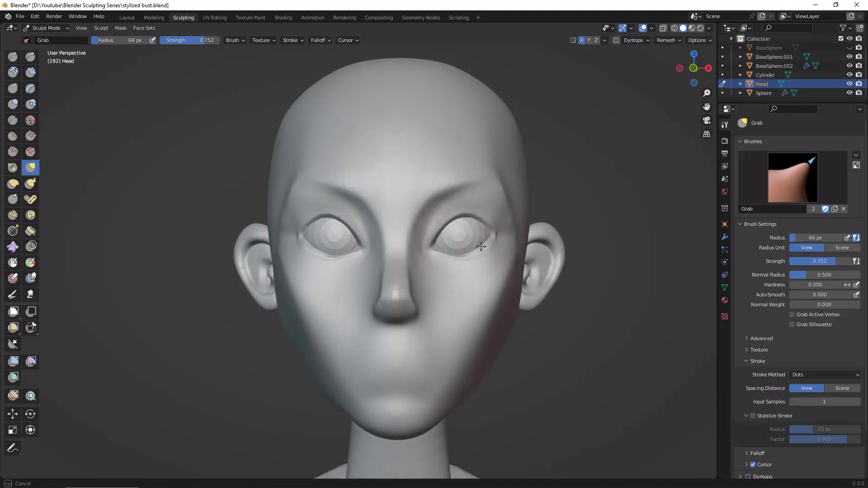
Step: Carve the outer eye corner and the outer part of the lower eyelid with Draw Sharp at 66 px radius
{"action": "middle_click_drag", "start_coordinate": [607, 341], "coordinate": [630, 306]}
{"action": "scroll", "coordinate": [635, 291], "scroll_direction": "up", "scroll_amount": 1}
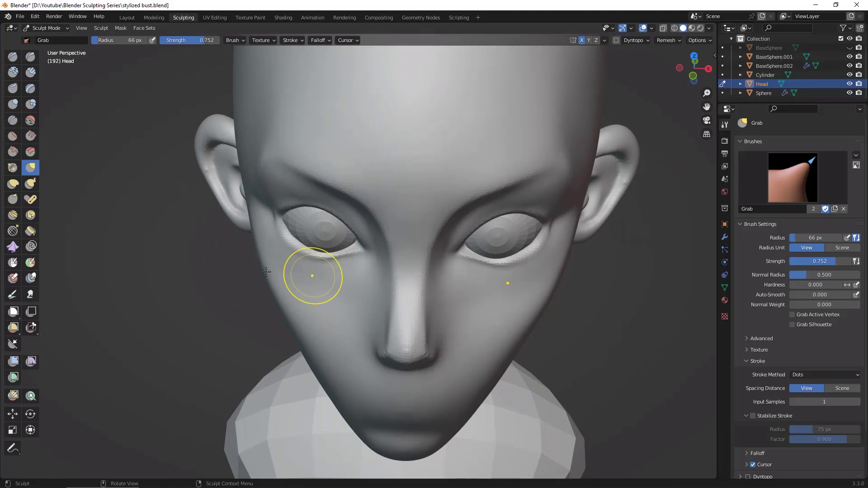
{"action": "left_click", "coordinate": [30, 57]}
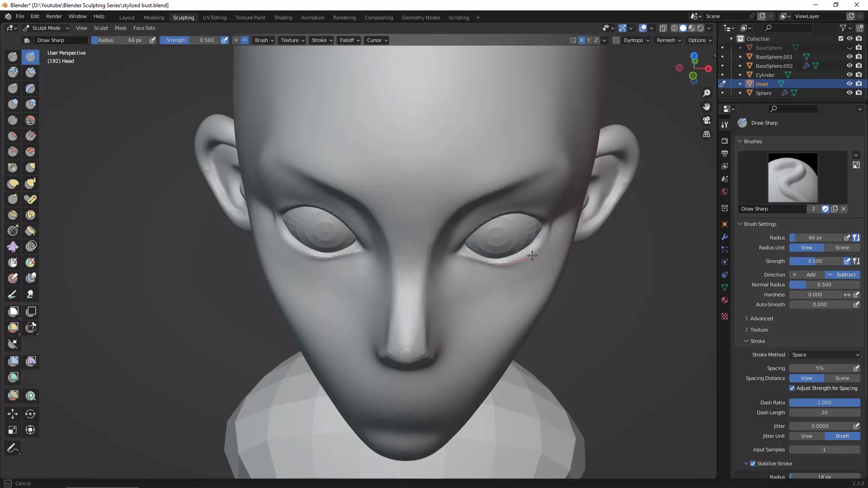
{"action": "left_click_drag", "start_coordinate": [560, 208], "coordinate": [531, 250]}
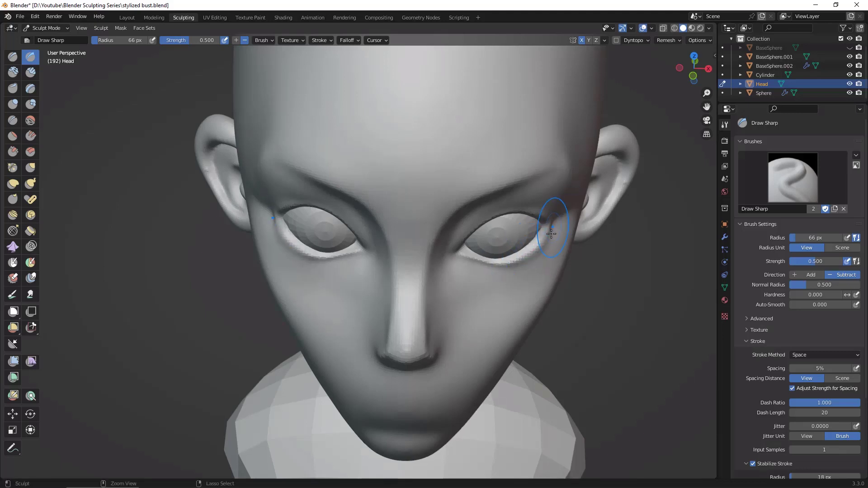
{"action": "middle_click_drag", "start_coordinate": [522, 259], "coordinate": [547, 247]}
Step: Sharpen the lower eyelid rim and the inner and outer eye corners up close with Draw Sharp at 45 px radius
{"action": "mouse_move", "coordinate": [563, 304]}
{"action": "middle_mouse_down"}
{"action": "mouse_move", "coordinate": [517, 257]}
{"action": "mouse_move", "coordinate": [696, 297]}
{"action": "mouse_move", "coordinate": [669, 235]}
{"action": "mouse_move", "coordinate": [630, 194]}
{"action": "mouse_move", "coordinate": [673, 211]}
{"action": "middle_mouse_up"}
{"action": "scroll", "coordinate": [658, 180], "scroll_direction": "up", "scroll_amount": 3}
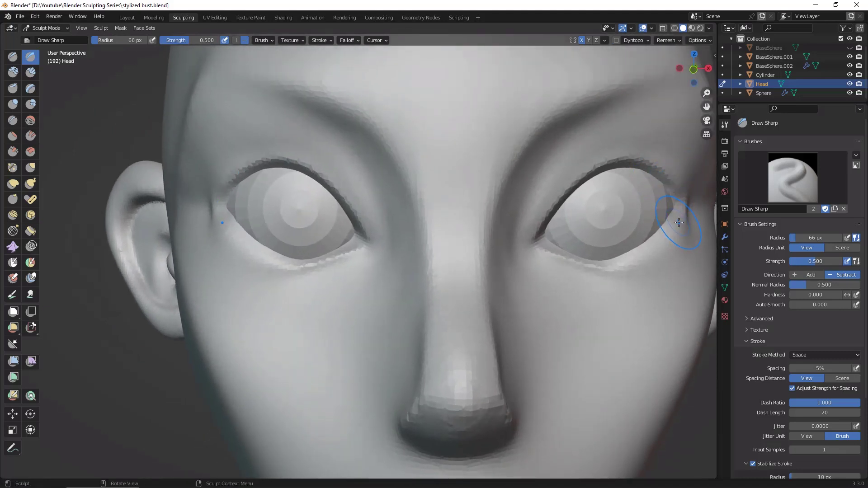
{"action": "key", "text": "f"}
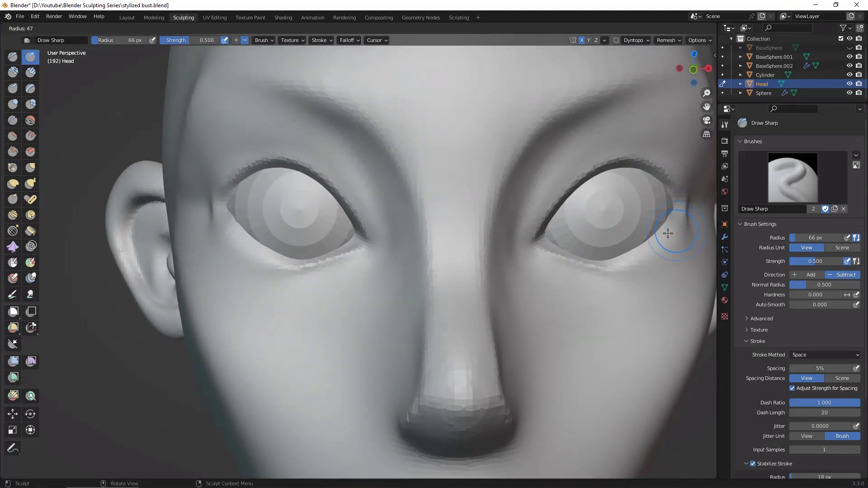
{"action": "left_click", "coordinate": [666, 234]}
{"action": "mouse_move", "coordinate": [622, 264]}
{"action": "left_mouse_down"}
{"action": "mouse_move", "coordinate": [606, 269]}
{"action": "mouse_move", "coordinate": [645, 254]}
{"action": "mouse_move", "coordinate": [676, 223]}
{"action": "left_mouse_up"}
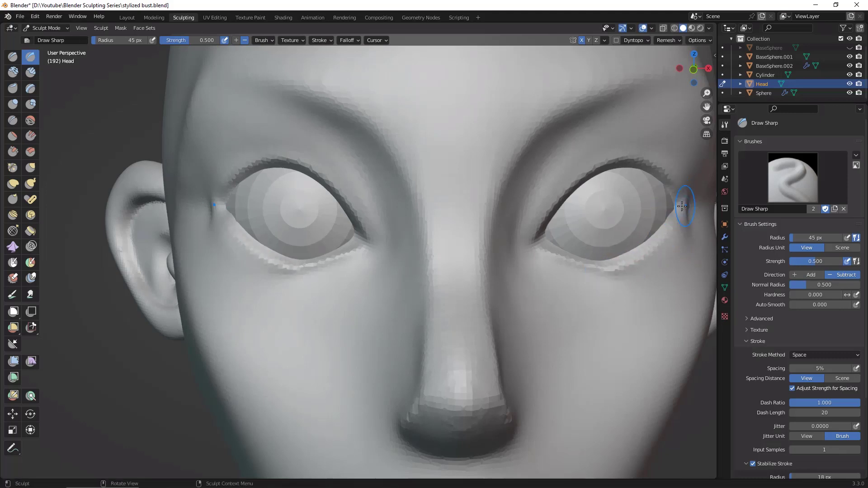
{"action": "mouse_move", "coordinate": [695, 212]}
{"action": "left_mouse_down"}
{"action": "mouse_move", "coordinate": [548, 229]}
{"action": "mouse_move", "coordinate": [535, 233]}
{"action": "mouse_move", "coordinate": [525, 258]}
{"action": "left_mouse_up"}
{"action": "left_click_drag", "start_coordinate": [547, 229], "coordinate": [526, 256]}
{"action": "left_click_drag", "start_coordinate": [546, 232], "coordinate": [527, 254]}
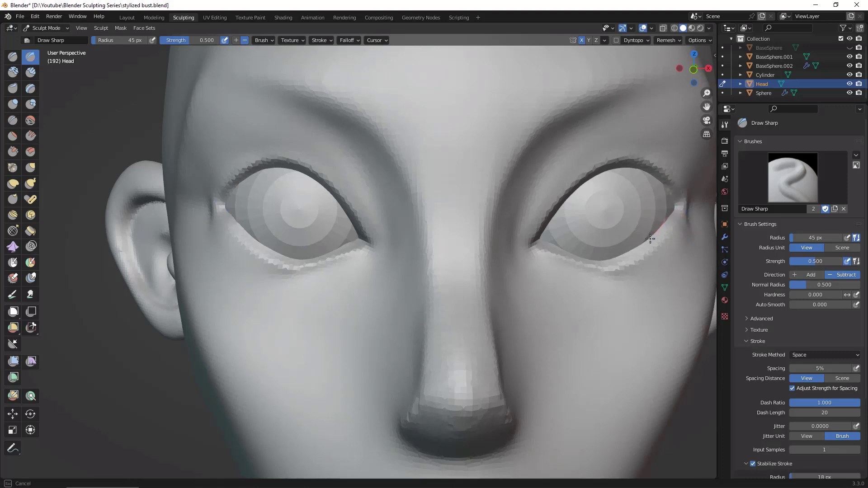
{"action": "left_click_drag", "start_coordinate": [650, 238], "coordinate": [636, 250]}
{"action": "left_click_drag", "start_coordinate": [672, 209], "coordinate": [637, 253]}
{"action": "left_click_drag", "start_coordinate": [672, 213], "coordinate": [648, 239]}
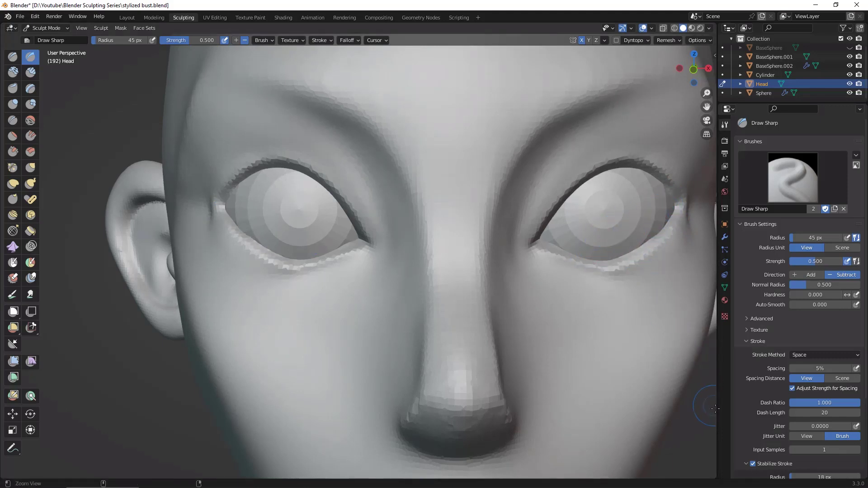
Step: Refine the upper and lower eyelid curves and both eye corners with the Grab brush at 127 px radius
{"action": "scroll", "coordinate": [701, 410], "scroll_direction": "down", "scroll_amount": 6}
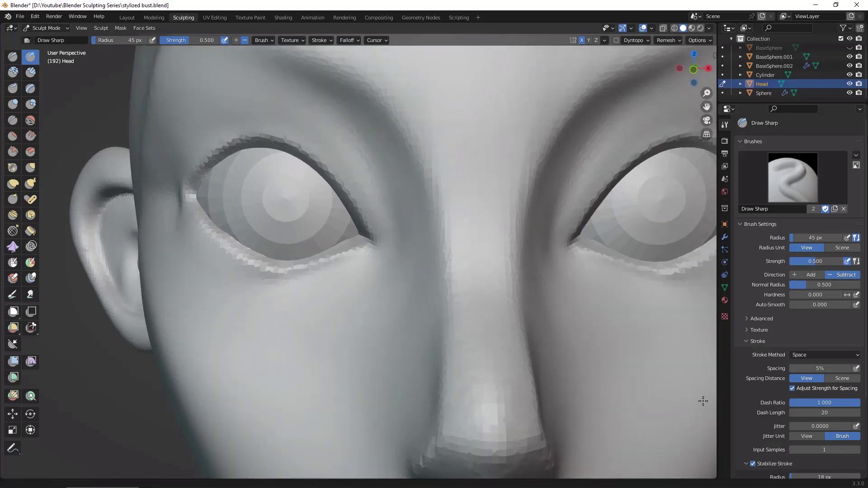
{"action": "middle_click_drag", "start_coordinate": [700, 411], "coordinate": [686, 421]}
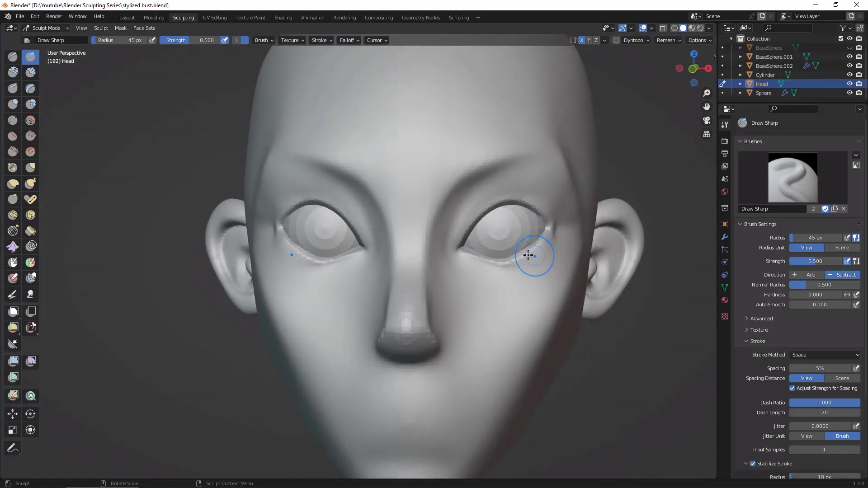
{"action": "key", "text": "g"}
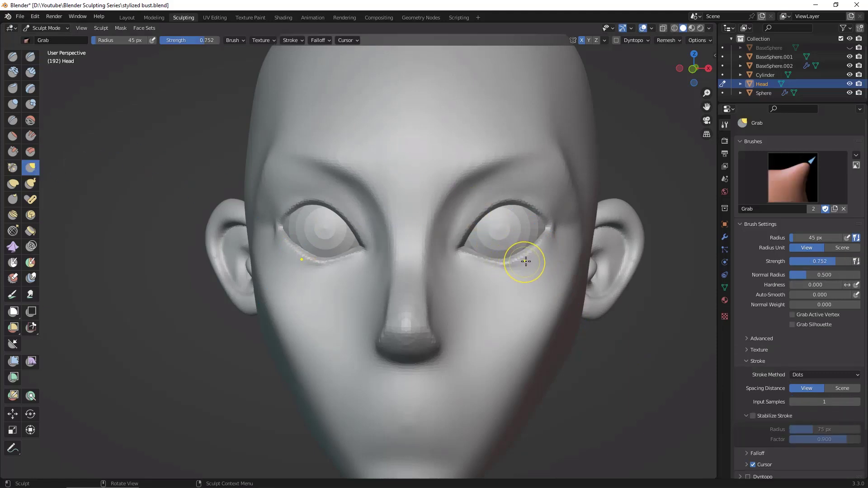
{"action": "key", "text": "bracketright"}
{"action": "key", "text": "bracketright"}
{"action": "key", "text": "bracketright"}
{"action": "key", "text": "bracketright"}
{"action": "key", "text": "bracketright"}
{"action": "key", "text": "bracketright"}
{"action": "key", "text": "bracketright"}
{"action": "key", "text": "bracketright"}
{"action": "key", "text": "bracketright"}
{"action": "key", "text": "bracketright"}
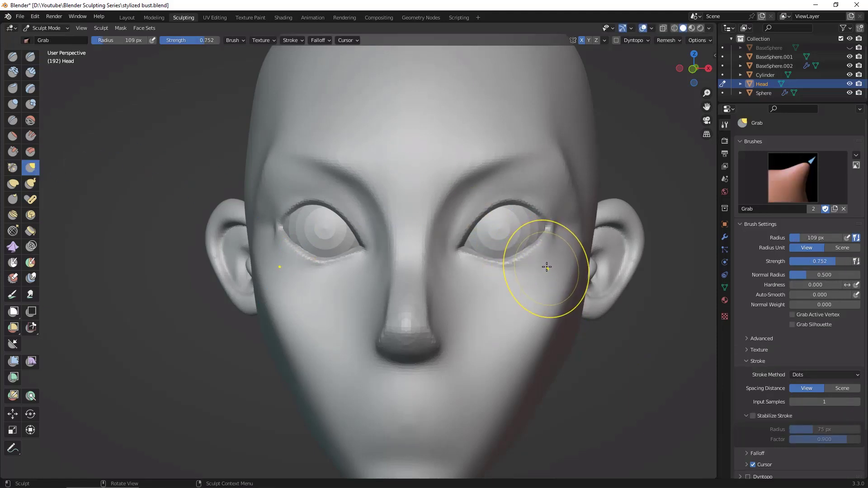
{"action": "key", "text": "f"}
{"action": "left_click", "coordinate": [561, 270]}
{"action": "mouse_move", "coordinate": [539, 251]}
{"action": "left_mouse_down"}
{"action": "mouse_move", "coordinate": [498, 266]}
{"action": "mouse_move", "coordinate": [540, 251]}
{"action": "left_mouse_up"}
{"action": "left_click_drag", "start_coordinate": [541, 219], "coordinate": [540, 215]}
{"action": "left_click_drag", "start_coordinate": [536, 213], "coordinate": [486, 218]}
{"action": "left_click_drag", "start_coordinate": [467, 249], "coordinate": [466, 250]}
{"action": "mouse_move", "coordinate": [642, 374]}
{"action": "middle_mouse_down"}
{"action": "mouse_move", "coordinate": [674, 358]}
{"action": "mouse_move", "coordinate": [634, 335]}
{"action": "mouse_move", "coordinate": [665, 303]}
{"action": "mouse_move", "coordinate": [623, 223]}
{"action": "middle_mouse_up"}
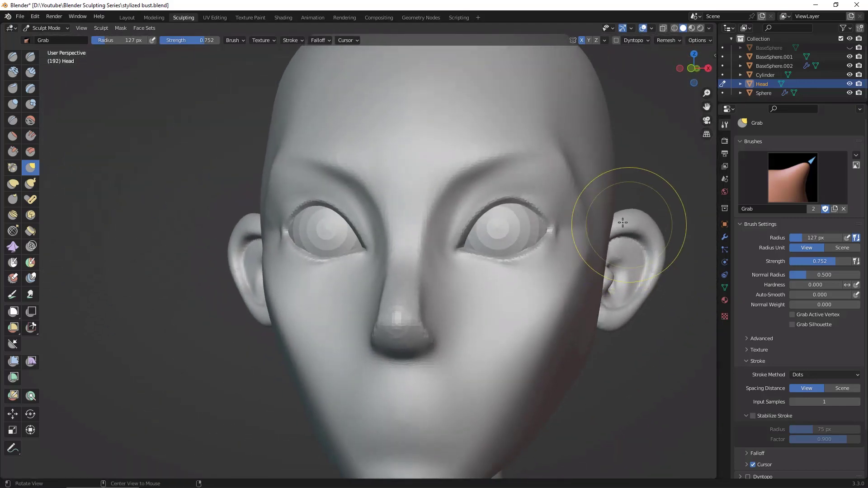
{"action": "middle_click_drag", "start_coordinate": [547, 285], "coordinate": [613, 309]}
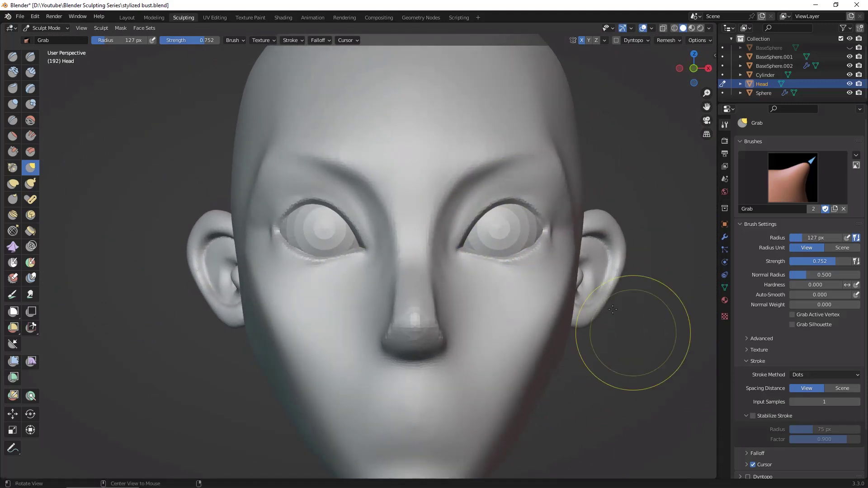
Step: Carve an eyelid crease around the inner and upper part of the eyes with Draw Sharp at 34 px radius
{"action": "key", "text": "c"}
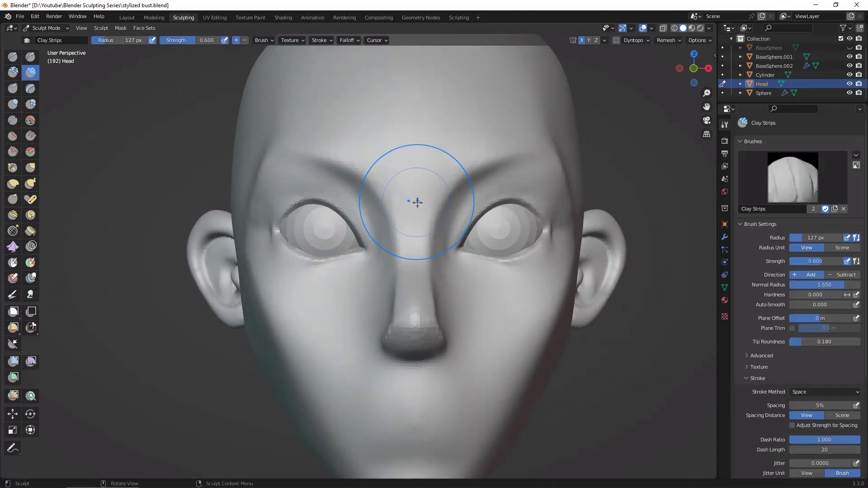
{"action": "key", "text": "d"}
{"action": "key", "text": "f"}
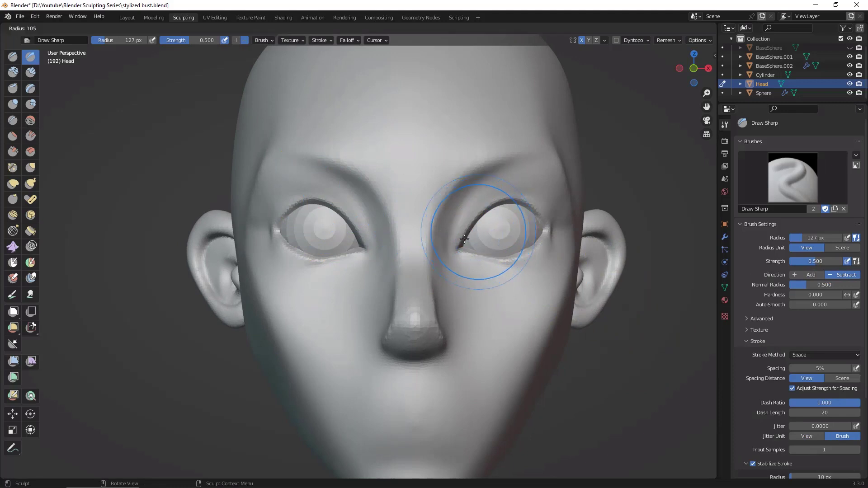
{"action": "left_click", "coordinate": [437, 256]}
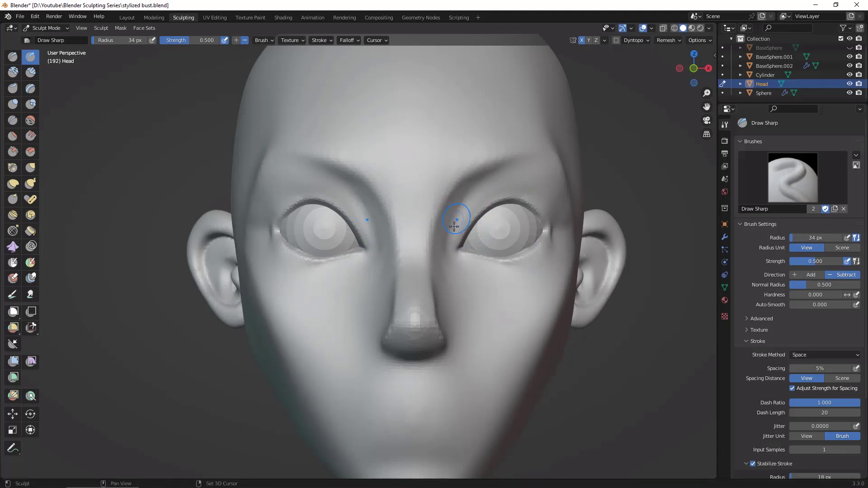
{"action": "left_click_drag", "start_coordinate": [454, 226], "coordinate": [442, 255]}
{"action": "middle_click_drag", "start_coordinate": [620, 351], "coordinate": [614, 253]}
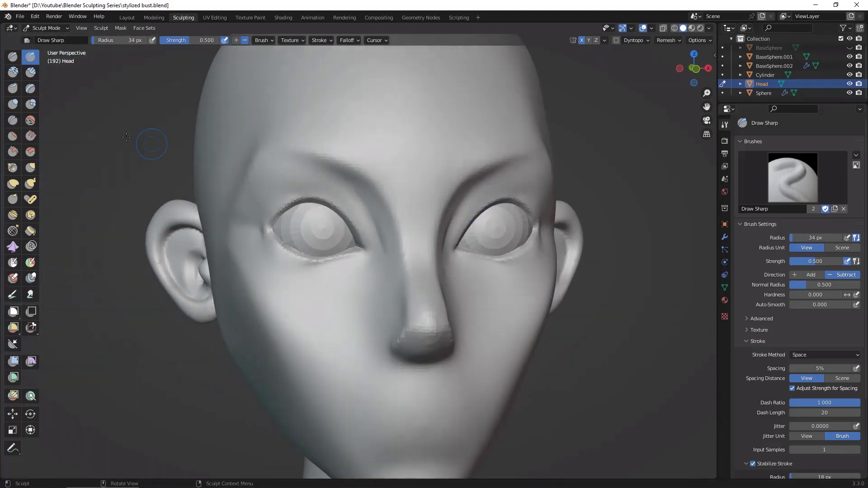
Step: Fill out the area between the upper eyelids and brows, out to the outer eye corners, with Clay Strips at 34 px and 69 px radius
{"action": "left_click", "coordinate": [31, 72]}
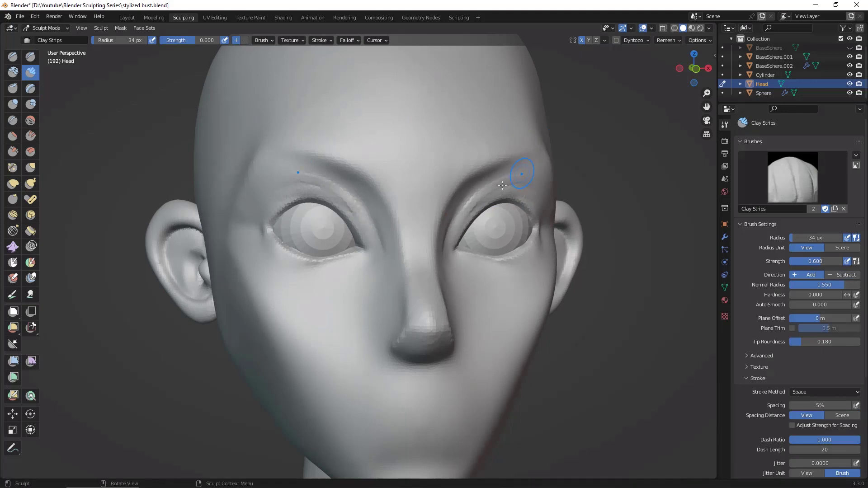
{"action": "key", "text": "f"}
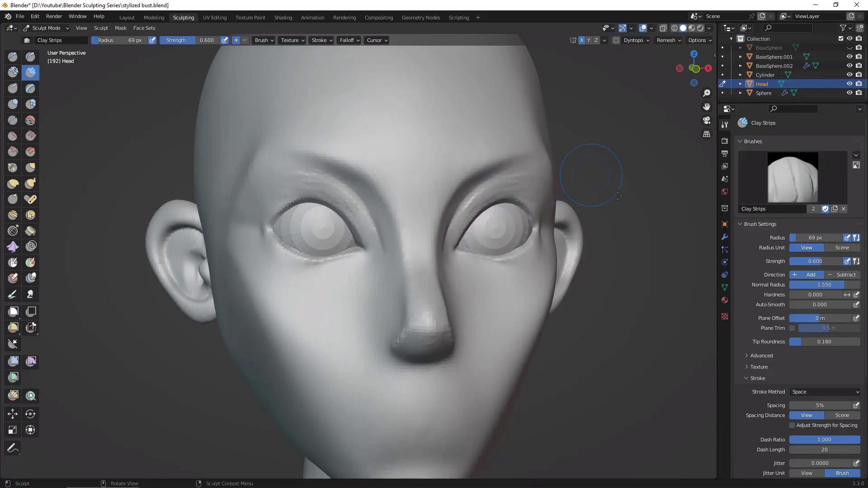
{"action": "middle_click_drag", "start_coordinate": [618, 196], "coordinate": [567, 207]}
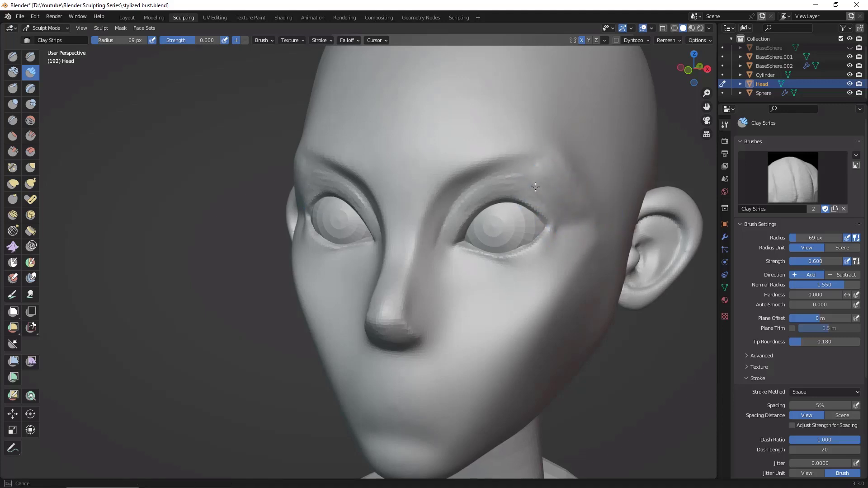
{"action": "mouse_move", "coordinate": [536, 187]}
{"action": "left_mouse_down"}
{"action": "mouse_move", "coordinate": [544, 192]}
{"action": "mouse_move", "coordinate": [539, 186]}
{"action": "left_mouse_up"}
{"action": "left_click_drag", "start_coordinate": [567, 212], "coordinate": [578, 208]}
{"action": "mouse_move", "coordinate": [566, 203]}
{"action": "middle_mouse_down"}
{"action": "mouse_move", "coordinate": [638, 239]}
{"action": "mouse_move", "coordinate": [669, 271]}
{"action": "mouse_move", "coordinate": [548, 180]}
{"action": "middle_mouse_up"}
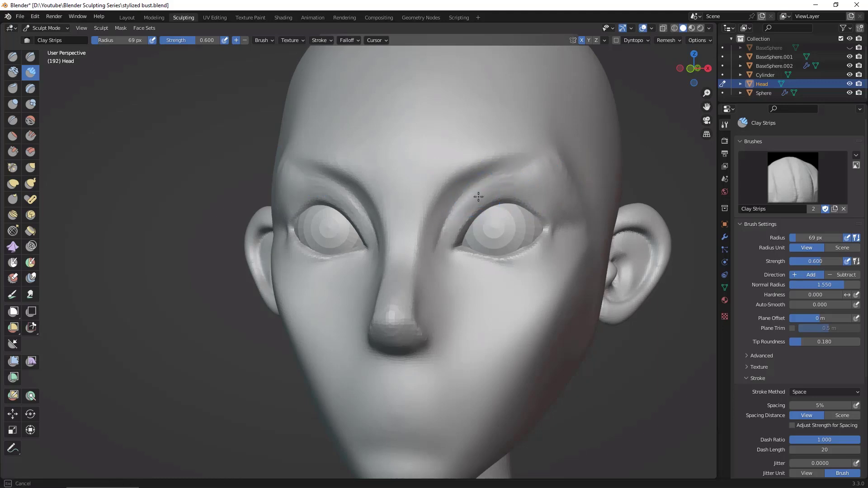
{"action": "mouse_move", "coordinate": [478, 196]}
{"action": "left_mouse_down"}
{"action": "mouse_move", "coordinate": [520, 171]}
{"action": "mouse_move", "coordinate": [456, 223]}
{"action": "left_mouse_up"}
{"action": "mouse_move", "coordinate": [492, 179]}
{"action": "left_mouse_down"}
{"action": "mouse_move", "coordinate": [457, 213]}
{"action": "mouse_move", "coordinate": [507, 181]}
{"action": "left_mouse_up"}
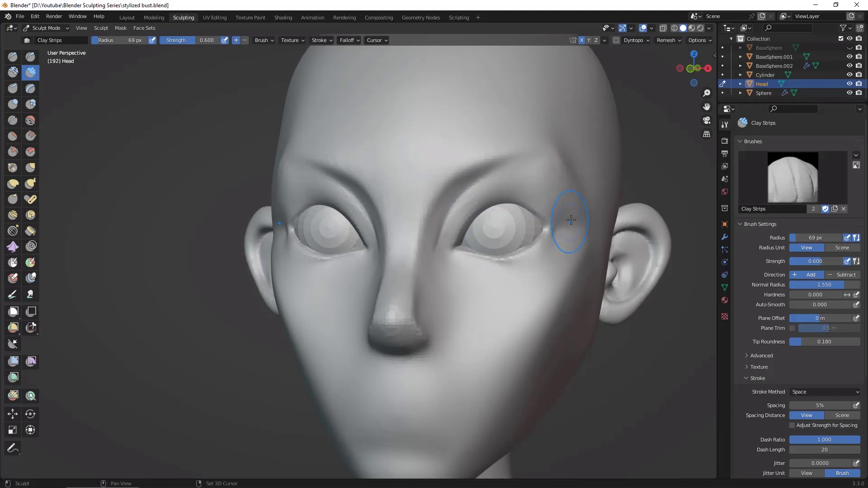
{"action": "middle_click_drag", "start_coordinate": [653, 350], "coordinate": [621, 239]}
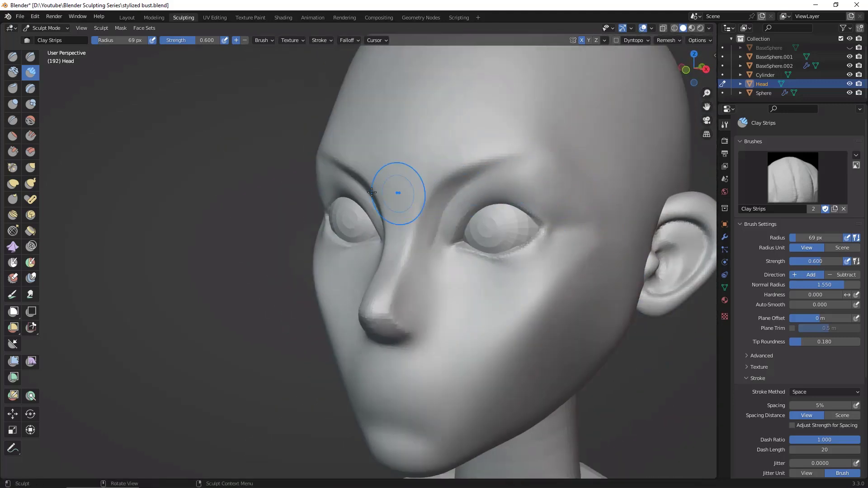
Step: Carve the temple line from the brow tail down toward the cheekbone with Draw Sharp at 69 px radius
{"action": "key", "text": "d"}
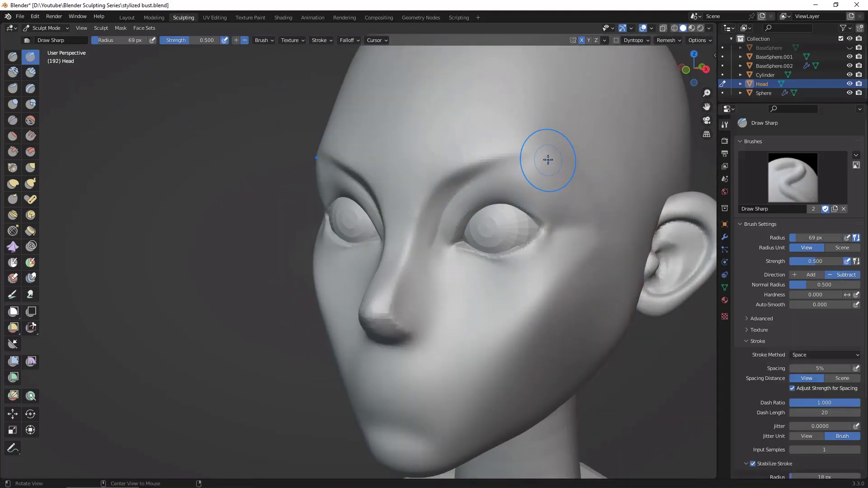
{"action": "left_click_drag", "start_coordinate": [541, 153], "coordinate": [554, 164]}
{"action": "left_click_drag", "start_coordinate": [605, 215], "coordinate": [611, 231]}
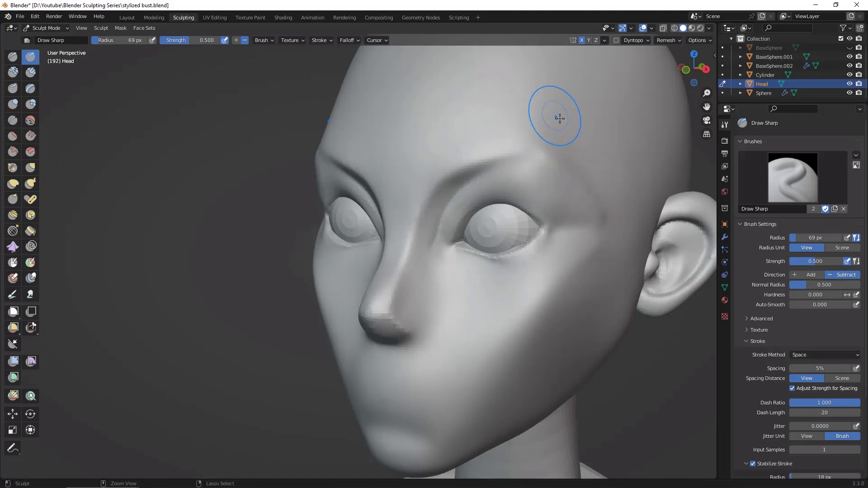
{"action": "left_click_drag", "start_coordinate": [543, 156], "coordinate": [607, 230]}
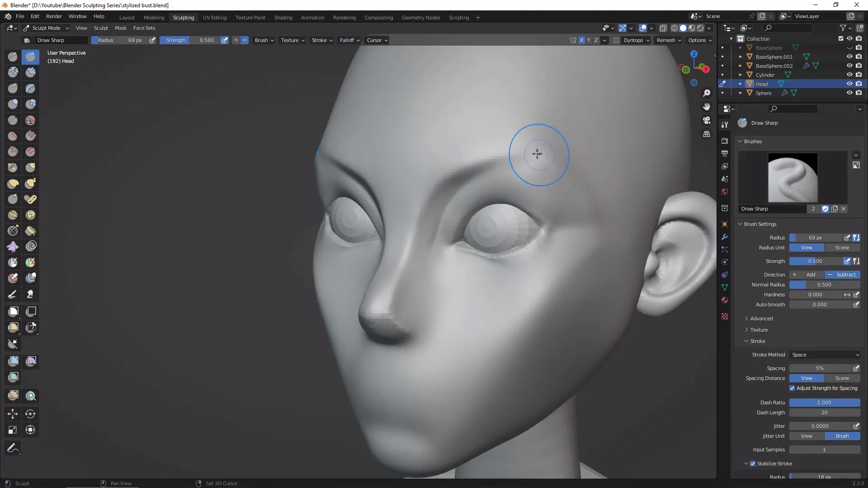
{"action": "left_click_drag", "start_coordinate": [539, 155], "coordinate": [596, 212]}
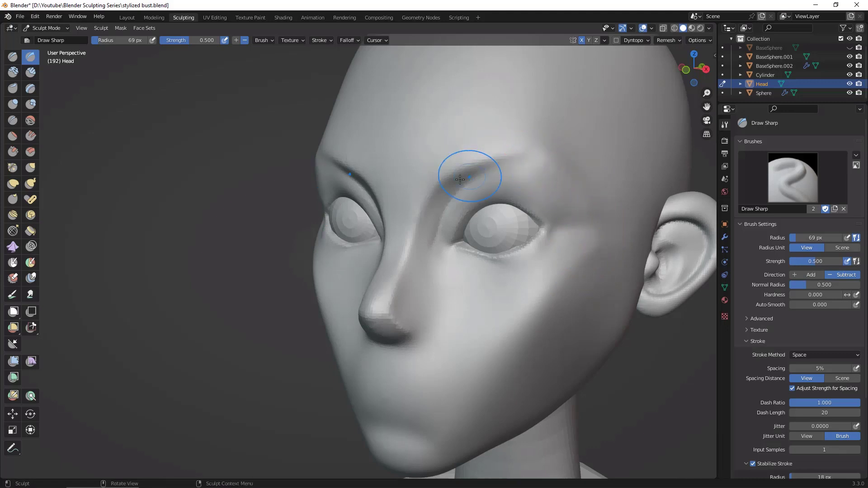
Step: Sharpen the crease under the brow from the nose bridge to the brow tail with Draw Sharp at 69 px radius
{"action": "left_click_drag", "start_coordinate": [434, 182], "coordinate": [552, 150]}
{"action": "left_click_drag", "start_coordinate": [502, 165], "coordinate": [528, 157], "text": "shift"}
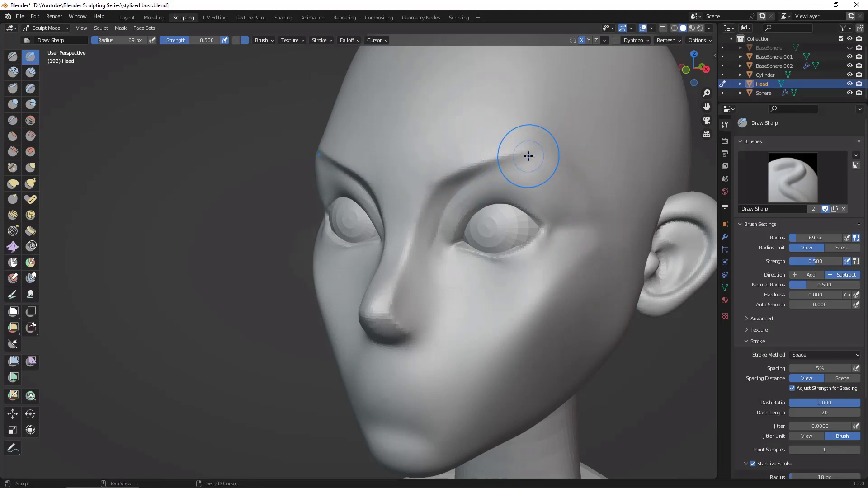
{"action": "mouse_move", "coordinate": [588, 168]}
{"action": "left_mouse_down", "text": "shift"}
{"action": "mouse_move", "coordinate": [543, 156]}
{"action": "mouse_move", "coordinate": [493, 169]}
{"action": "left_mouse_up", "text": "shift"}
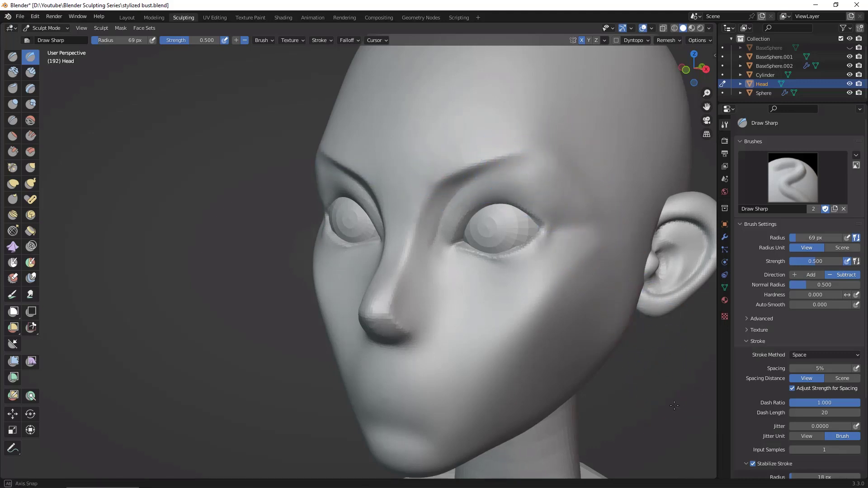
{"action": "mouse_move", "coordinate": [494, 169]}
{"action": "middle_mouse_down"}
{"action": "mouse_move", "coordinate": [681, 389]}
{"action": "mouse_move", "coordinate": [495, 191]}
{"action": "middle_mouse_up"}
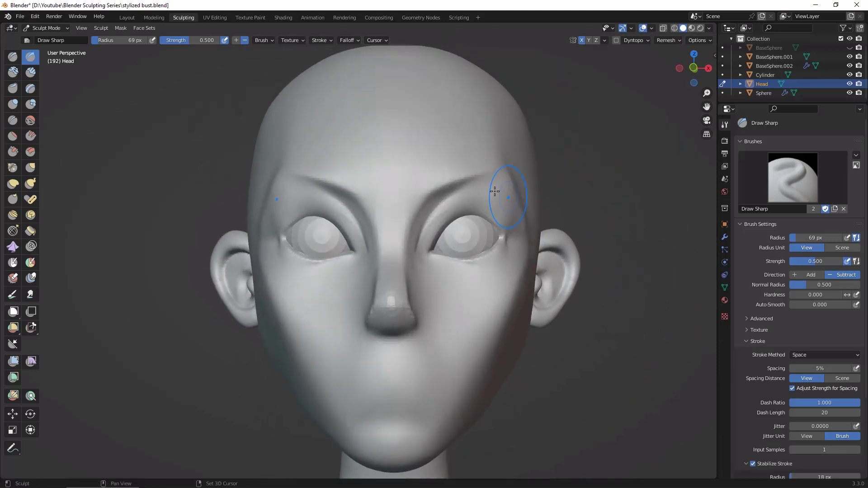
Step: Deepen the outer eye corners and the recess above the upper eyelids with Draw Sharp at 69 px radius
{"action": "scroll", "coordinate": [659, 359], "scroll_direction": "down", "scroll_amount": 2}
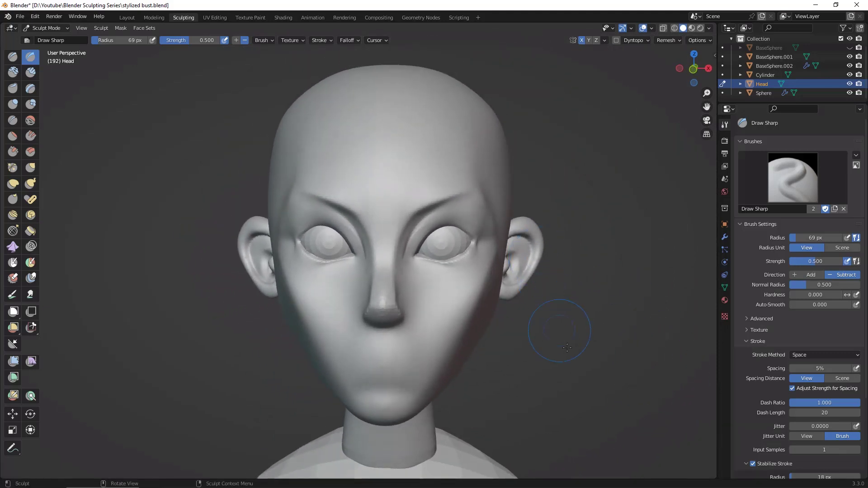
{"action": "mouse_move", "coordinate": [567, 348]}
{"action": "middle_mouse_down"}
{"action": "mouse_move", "coordinate": [574, 348]}
{"action": "mouse_move", "coordinate": [581, 258]}
{"action": "middle_mouse_up"}
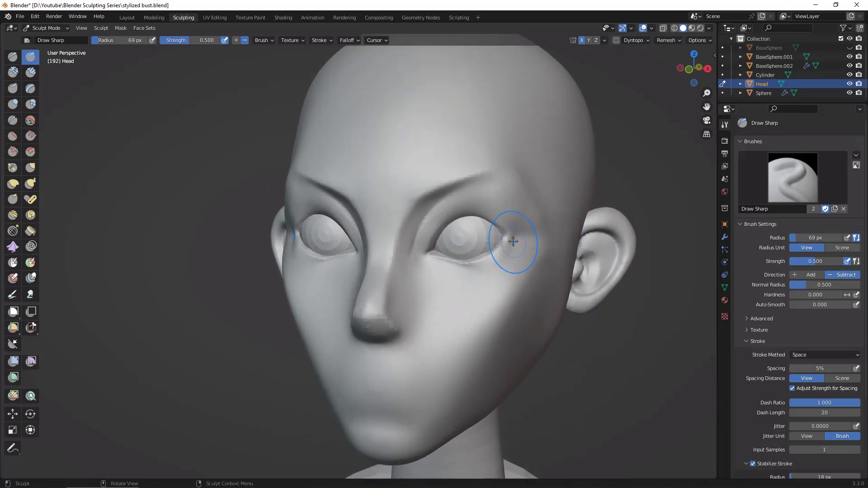
{"action": "left_click_drag", "start_coordinate": [513, 242], "coordinate": [509, 243]}
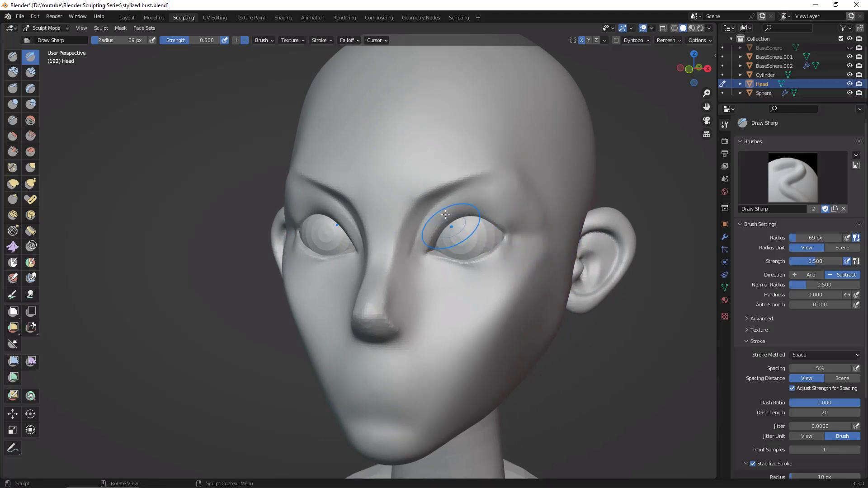
{"action": "left_click_drag", "start_coordinate": [511, 215], "coordinate": [575, 244], "text": "alt"}
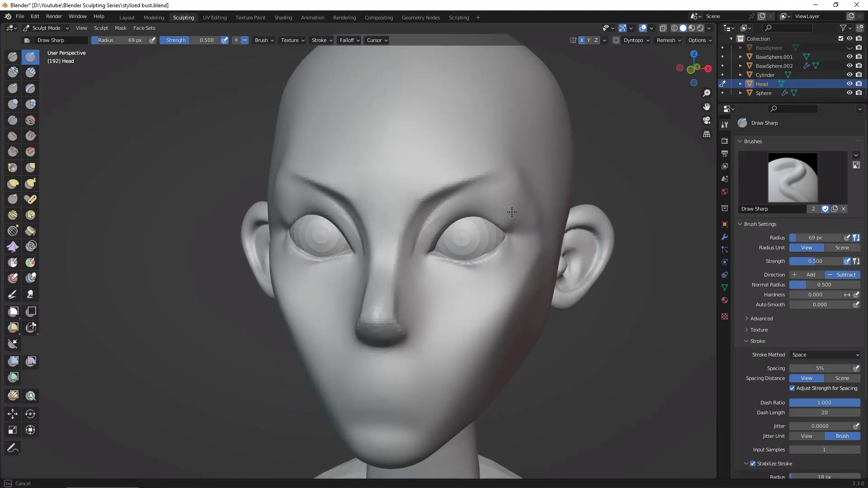
{"action": "left_click_drag", "start_coordinate": [680, 363], "coordinate": [609, 263], "text": "alt"}
{"action": "left_click_drag", "start_coordinate": [577, 194], "coordinate": [478, 205], "text": "alt"}
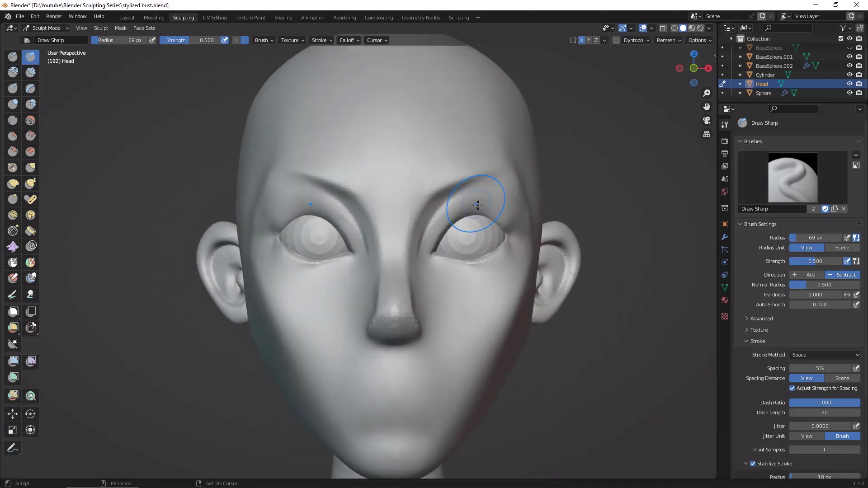
{"action": "left_click_drag", "start_coordinate": [567, 205], "coordinate": [142, 152], "text": "alt"}
Step: Add volume to the upper eyelids and around the outer eye corners with Clay Strips at 69 px radius, shaping them from front and below
{"action": "left_click", "coordinate": [33, 74]}
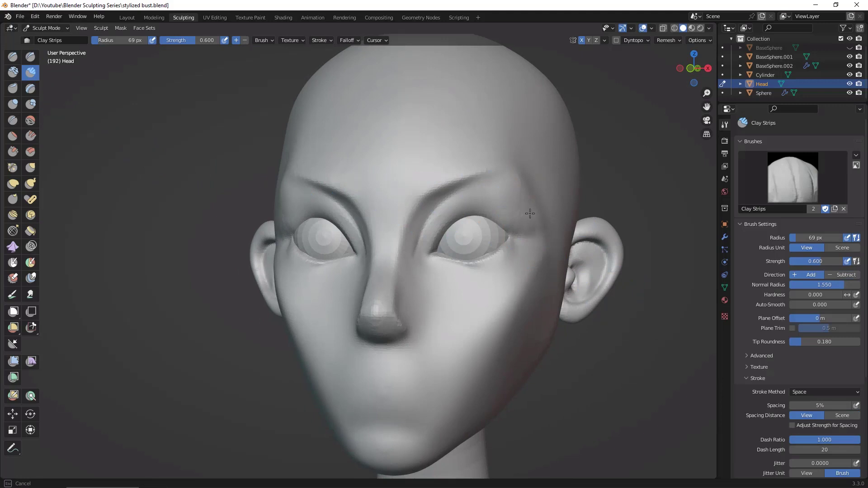
{"action": "left_click_drag", "start_coordinate": [518, 230], "coordinate": [529, 234]}
{"action": "left_click_drag", "start_coordinate": [496, 211], "coordinate": [489, 213]}
{"action": "mouse_move", "coordinate": [472, 210]}
{"action": "left_mouse_down"}
{"action": "mouse_move", "coordinate": [497, 216]}
{"action": "mouse_move", "coordinate": [499, 205]}
{"action": "left_mouse_up"}
{"action": "mouse_move", "coordinate": [537, 219]}
{"action": "middle_mouse_down"}
{"action": "mouse_move", "coordinate": [521, 189]}
{"action": "mouse_move", "coordinate": [480, 181]}
{"action": "middle_mouse_up"}
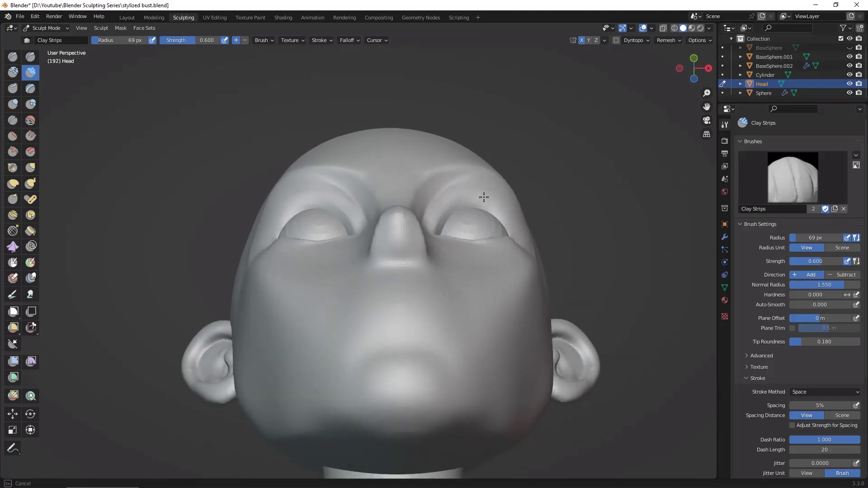
{"action": "mouse_move", "coordinate": [485, 195]}
{"action": "middle_mouse_down"}
{"action": "mouse_move", "coordinate": [638, 252]}
{"action": "mouse_move", "coordinate": [488, 213]}
{"action": "middle_mouse_up"}
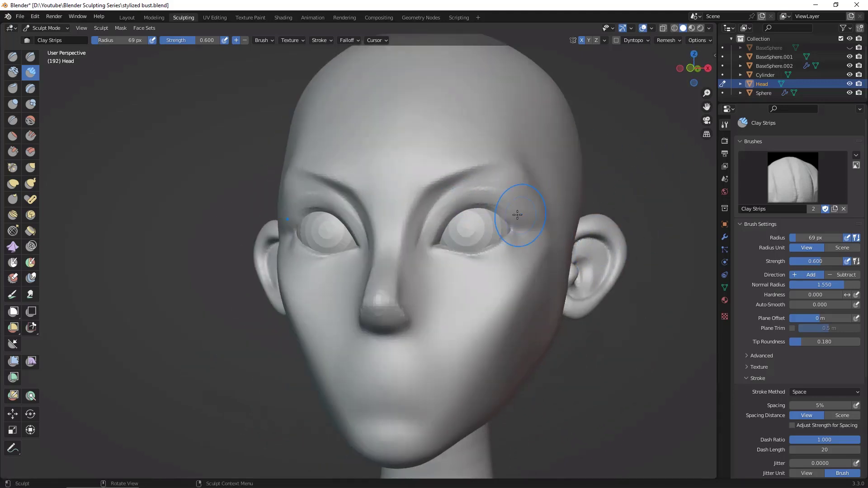
{"action": "left_click_drag", "start_coordinate": [489, 193], "coordinate": [502, 192]}
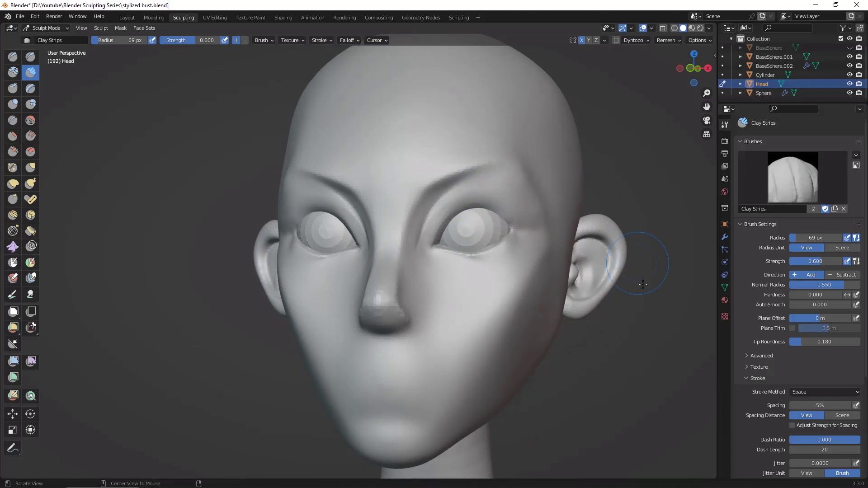
{"action": "middle_click_drag", "start_coordinate": [526, 217], "coordinate": [499, 221]}
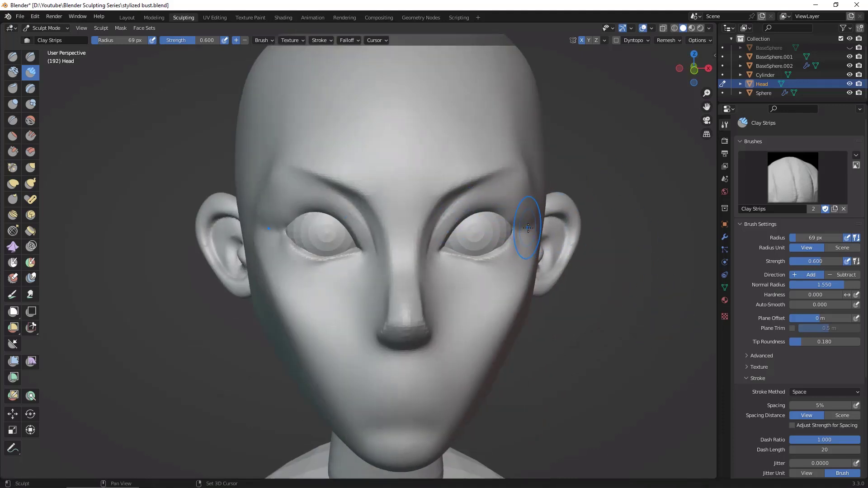
{"action": "middle_click_drag", "start_coordinate": [670, 285], "coordinate": [367, 212]}
Step: Define the outer eye corner crease and the edge between brow tail and temple with Draw Sharp at 69 px radius
{"action": "key", "text": "3"}
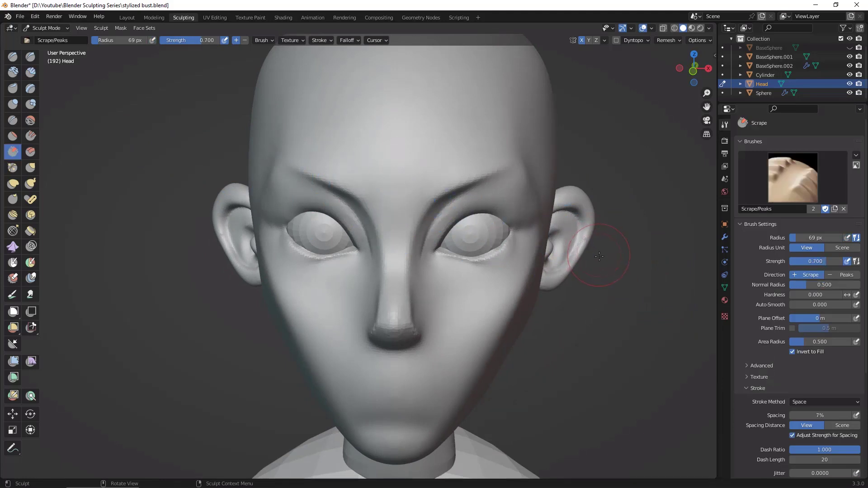
{"action": "key", "text": "2"}
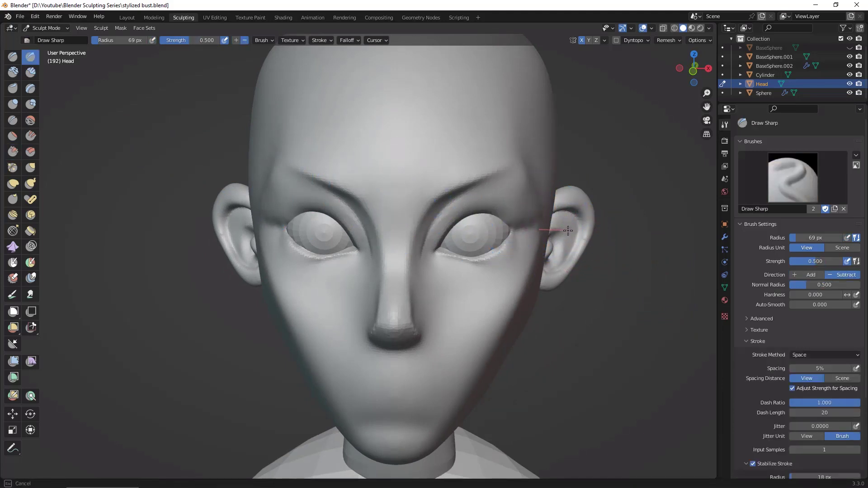
{"action": "left_click_drag", "start_coordinate": [512, 230], "coordinate": [517, 214]}
{"action": "middle_click_drag", "start_coordinate": [666, 306], "coordinate": [511, 178]}
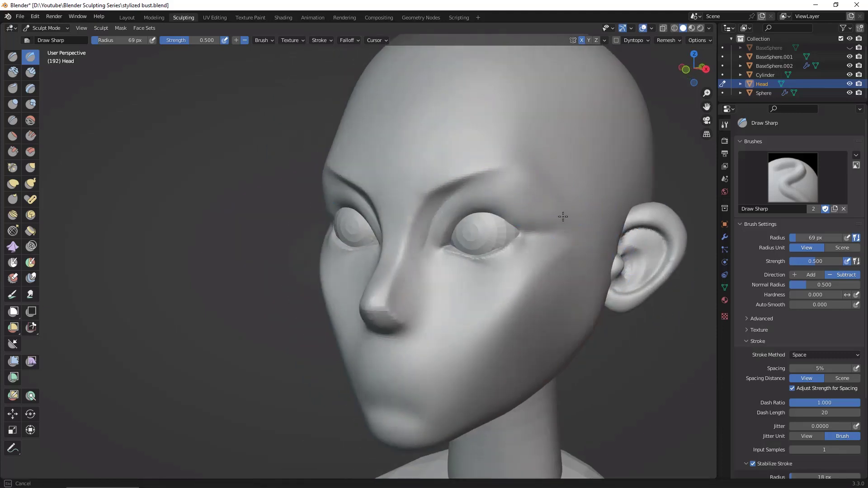
{"action": "left_click_drag", "start_coordinate": [563, 216], "coordinate": [529, 171]}
{"action": "mouse_move", "coordinate": [525, 164]}
{"action": "middle_mouse_down"}
{"action": "mouse_move", "coordinate": [679, 312]}
{"action": "mouse_move", "coordinate": [633, 361]}
{"action": "mouse_move", "coordinate": [497, 240]}
{"action": "middle_mouse_up"}
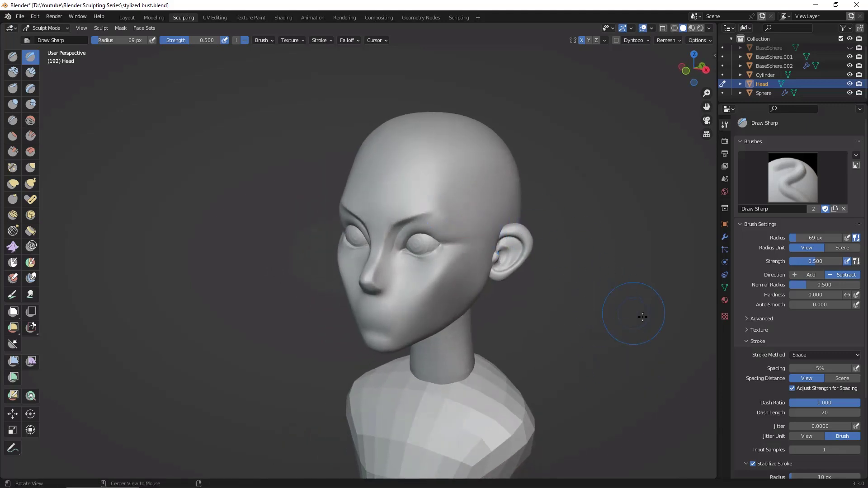
Step: Refine the inner brow crease and the area from the inner eye corner across the upper cheek with Draw Sharp at 69 px radius
{"action": "middle_click_drag", "start_coordinate": [642, 318], "coordinate": [652, 254]}
{"action": "left_click_drag", "start_coordinate": [426, 213], "coordinate": [413, 216]}
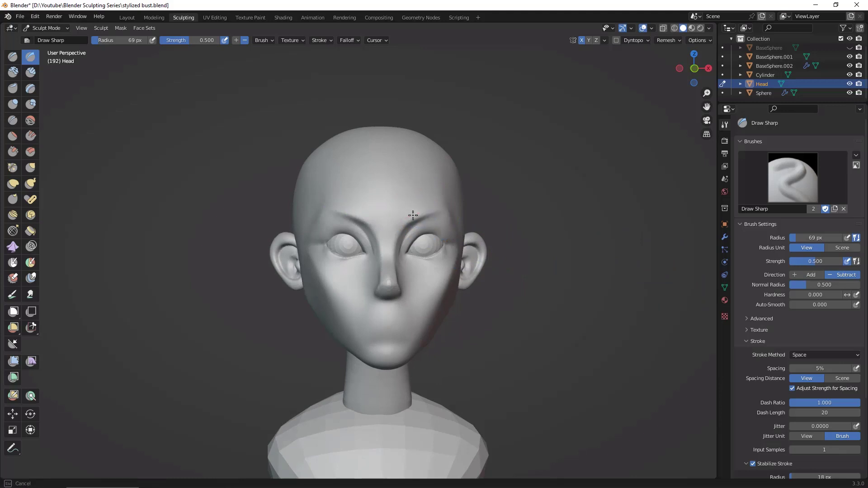
{"action": "scroll", "coordinate": [637, 299], "scroll_direction": "up", "scroll_amount": 3}
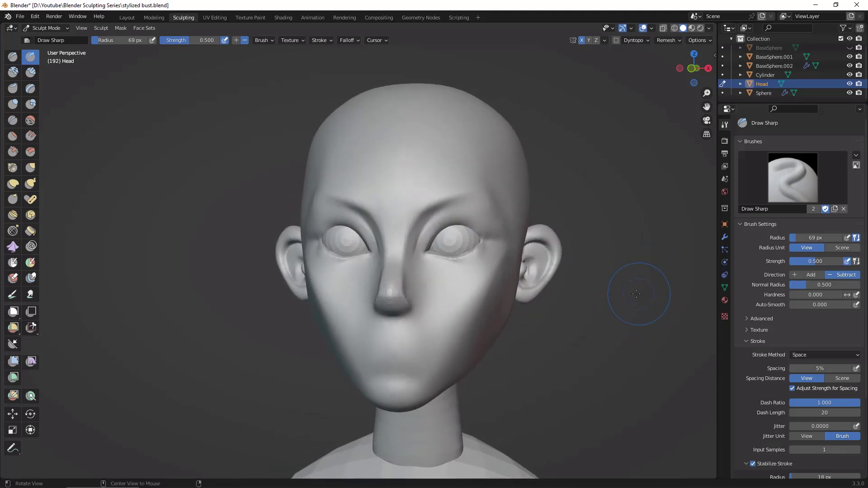
{"action": "scroll", "coordinate": [659, 252], "scroll_direction": "up", "scroll_amount": 2}
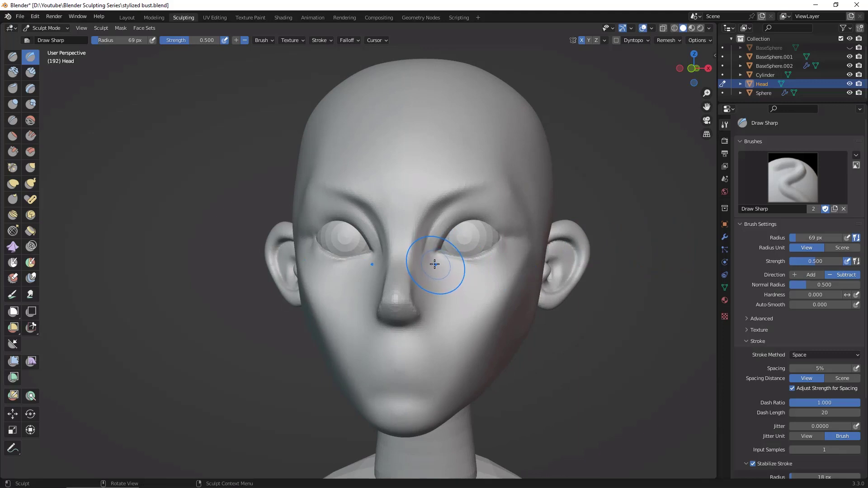
{"action": "left_click_drag", "start_coordinate": [440, 256], "coordinate": [443, 270]}
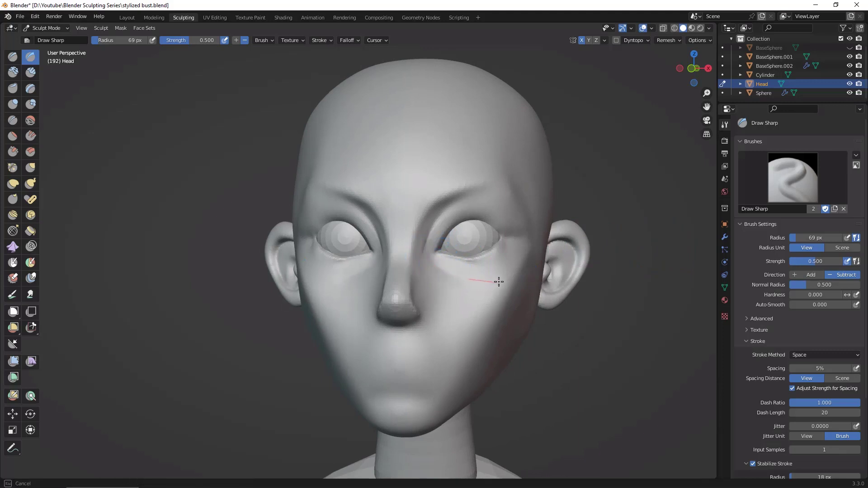
{"action": "mouse_move", "coordinate": [499, 282]}
{"action": "left_mouse_down"}
{"action": "mouse_move", "coordinate": [508, 266]}
{"action": "mouse_move", "coordinate": [455, 314]}
{"action": "left_mouse_up"}
{"action": "scroll", "coordinate": [629, 364], "scroll_direction": "up", "scroll_amount": 1}
{"action": "mouse_move", "coordinate": [607, 363]}
{"action": "middle_mouse_down"}
{"action": "mouse_move", "coordinate": [629, 364]}
{"action": "mouse_move", "coordinate": [607, 372]}
{"action": "mouse_move", "coordinate": [615, 342]}
{"action": "middle_mouse_up"}
{"action": "scroll", "coordinate": [629, 367], "scroll_direction": "down", "scroll_amount": 3}
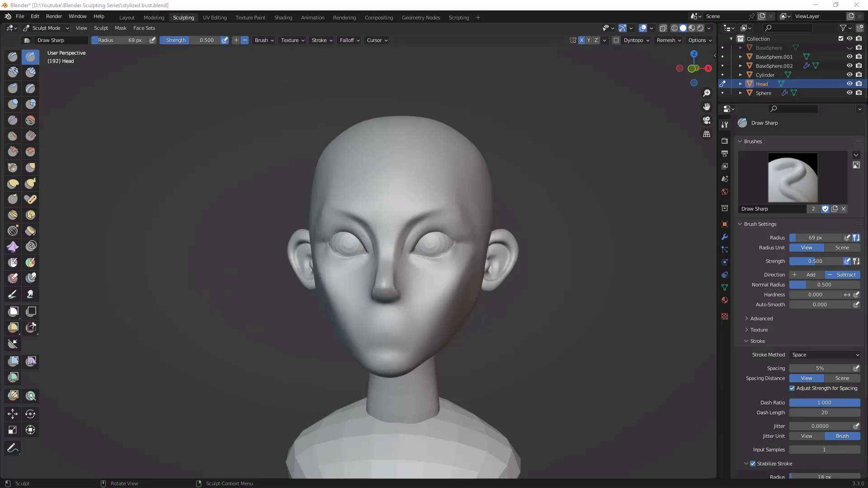
Step: Shift the brow and outer eye area outward with the Grab brush at 138 px radius
{"action": "left_click", "coordinate": [30, 167]}
{"action": "middle_click_drag", "start_coordinate": [520, 185], "coordinate": [456, 189]}
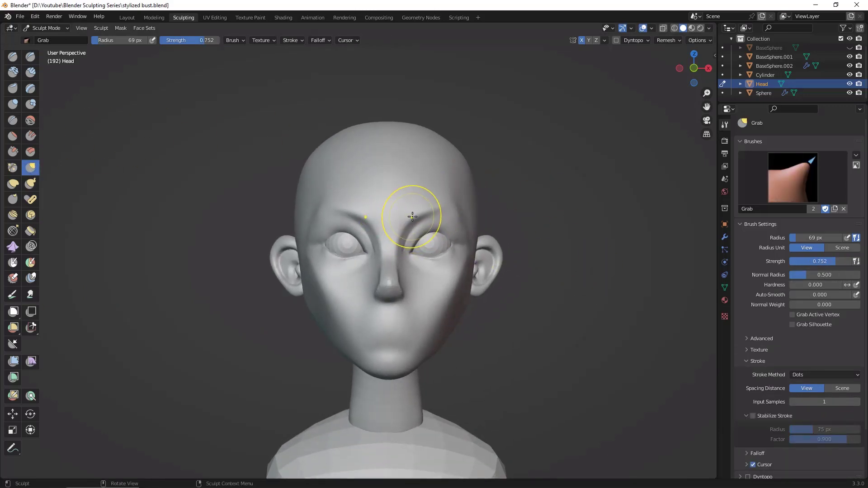
{"action": "key", "text": "f"}
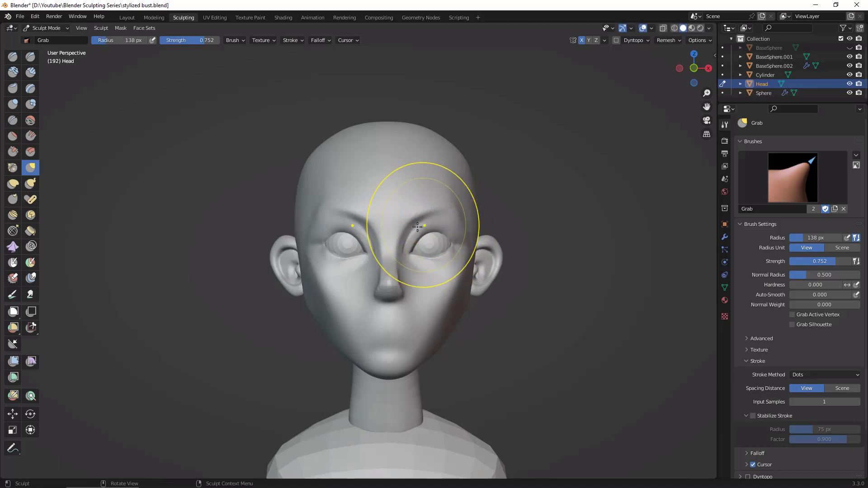
{"action": "left_click", "coordinate": [412, 223]}
{"action": "mouse_move", "coordinate": [413, 223]}
{"action": "left_mouse_down"}
{"action": "mouse_move", "coordinate": [446, 206]}
{"action": "mouse_move", "coordinate": [449, 216]}
{"action": "left_mouse_up"}
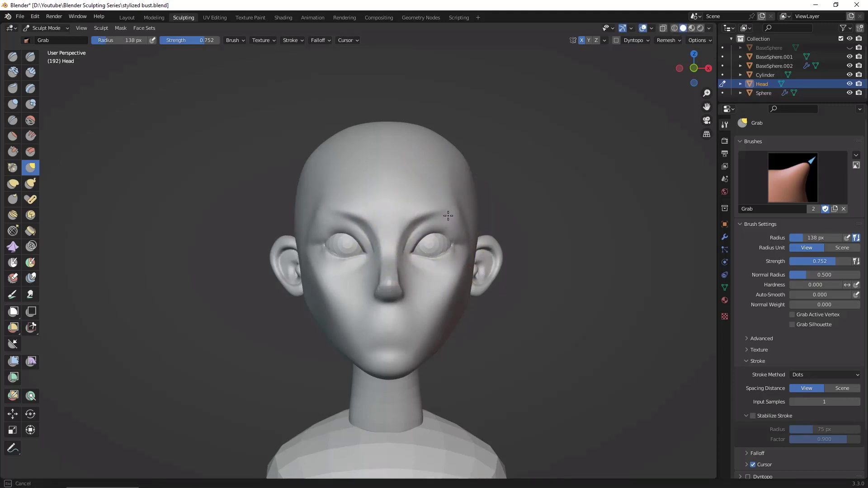
Step: Build up and smooth the cheek below the eyes and beside the nose with Clay Strips at 75 px radius
{"action": "mouse_move", "coordinate": [539, 310]}
{"action": "middle_mouse_down"}
{"action": "mouse_move", "coordinate": [492, 335]}
{"action": "mouse_move", "coordinate": [557, 312]}
{"action": "mouse_move", "coordinate": [529, 300]}
{"action": "mouse_move", "coordinate": [539, 291]}
{"action": "middle_mouse_up"}
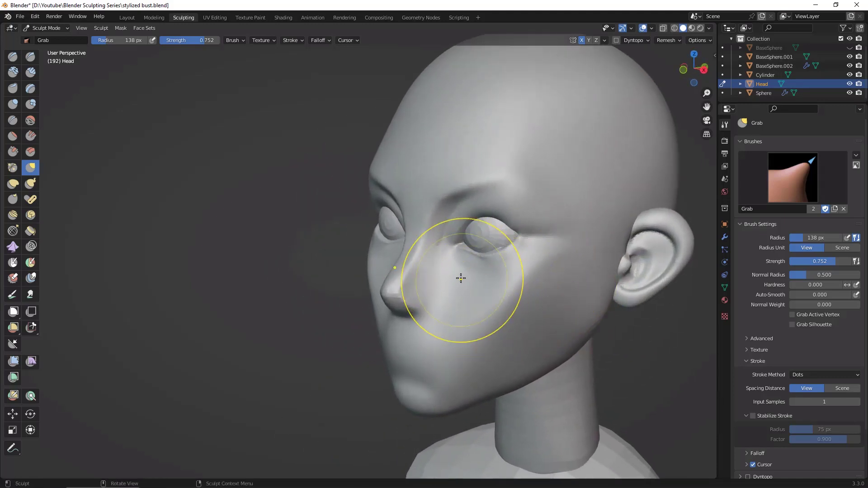
{"action": "left_click", "coordinate": [30, 73]}
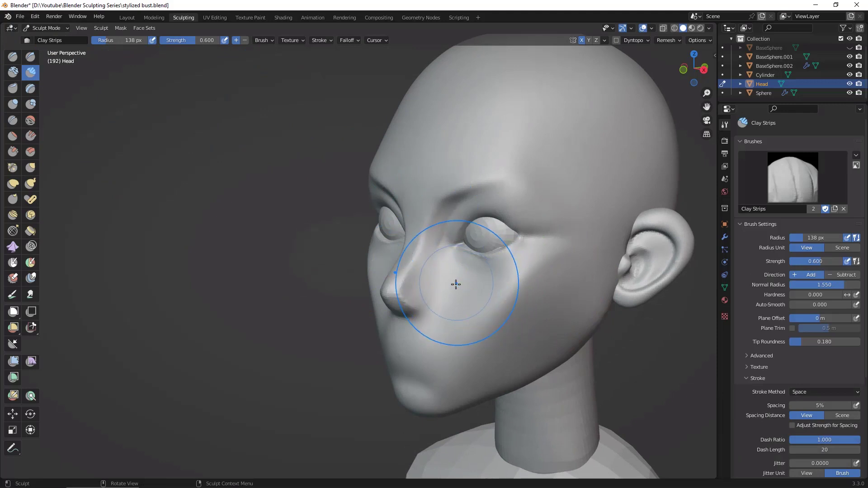
{"action": "key", "text": "f"}
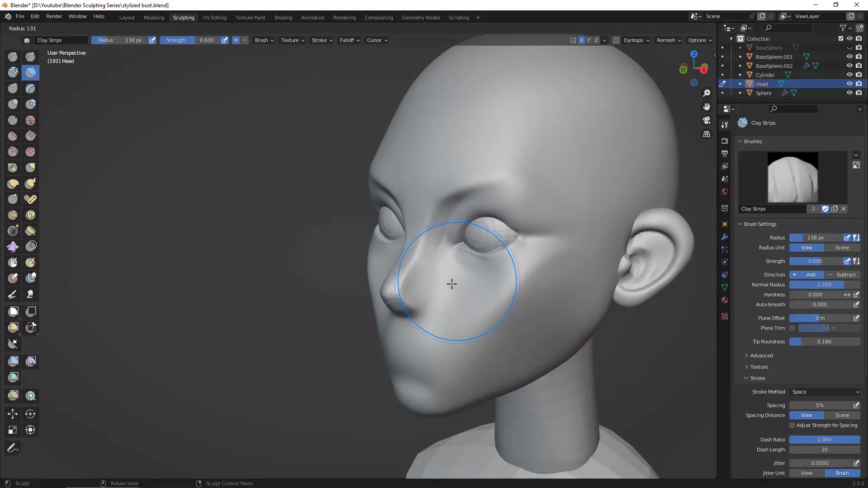
{"action": "left_click", "coordinate": [430, 302]}
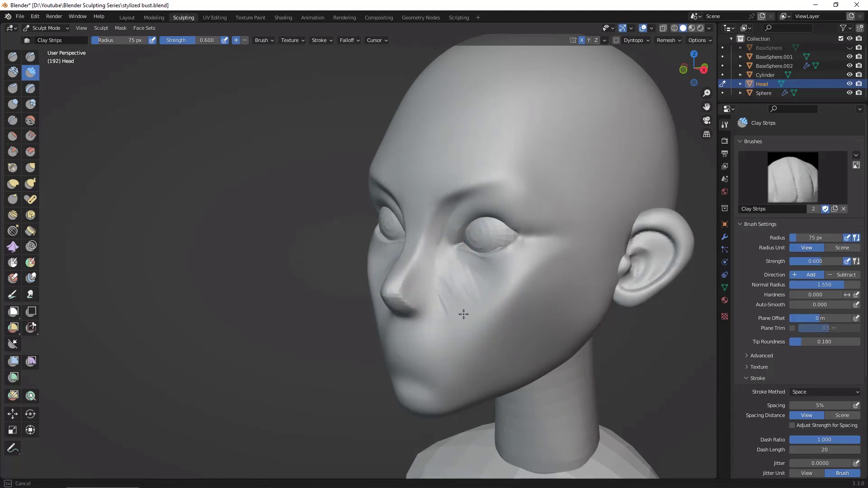
{"action": "mouse_move", "coordinate": [464, 315]}
{"action": "left_mouse_down"}
{"action": "mouse_move", "coordinate": [480, 289]}
{"action": "mouse_move", "coordinate": [457, 286]}
{"action": "left_mouse_up"}
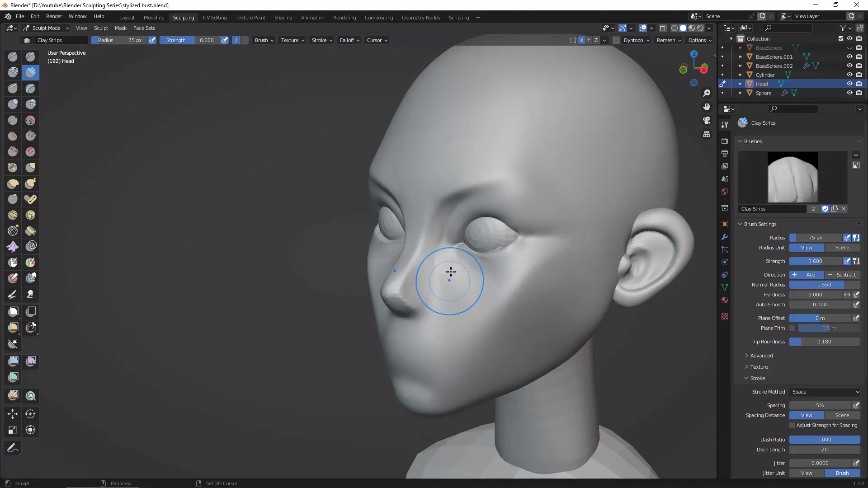
{"action": "middle_click_drag", "start_coordinate": [493, 337], "coordinate": [487, 291]}
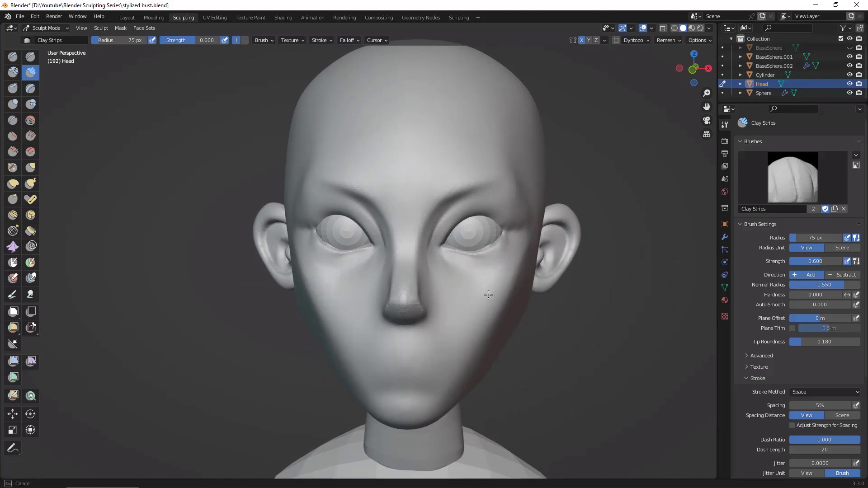
{"action": "middle_click_drag", "start_coordinate": [519, 317], "coordinate": [621, 334]}
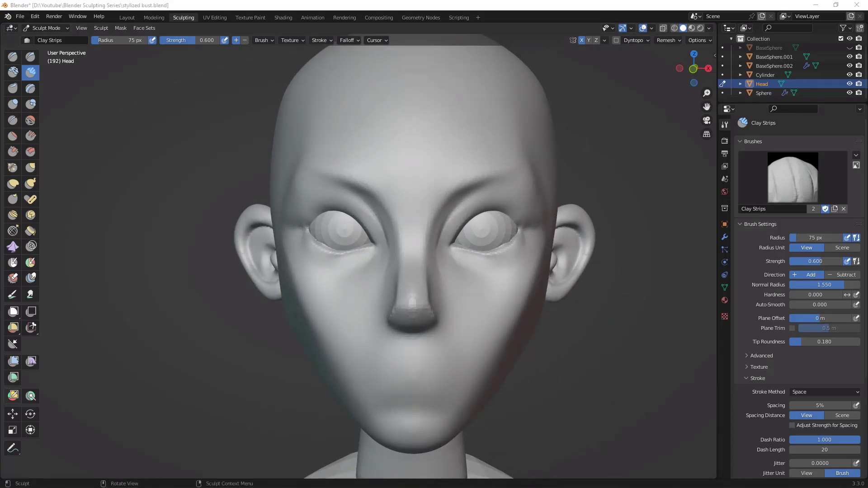
Step: Sharpen the upper eyelid rim, outer eye corner and lower lid edge with Draw Sharp at 75 px radius
{"action": "mouse_move", "coordinate": [635, 367]}
{"action": "middle_mouse_down"}
{"action": "mouse_move", "coordinate": [539, 348]}
{"action": "mouse_move", "coordinate": [549, 344]}
{"action": "middle_mouse_up"}
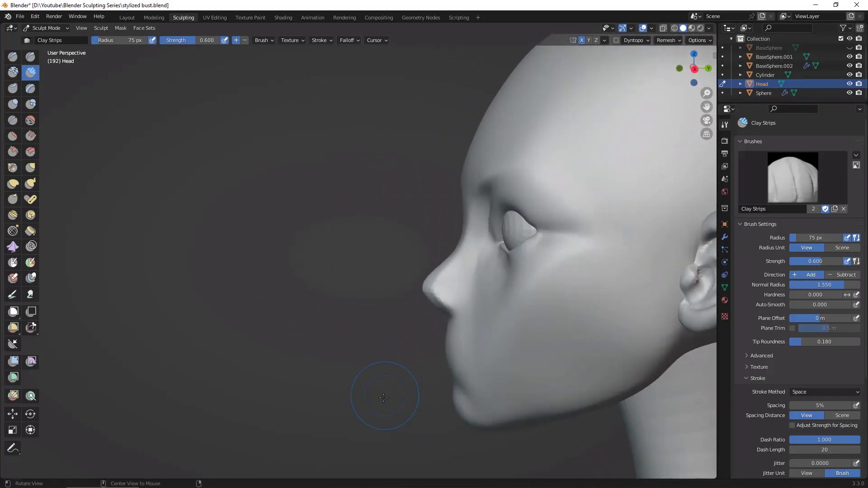
{"action": "middle_click_drag", "start_coordinate": [384, 394], "coordinate": [616, 310]}
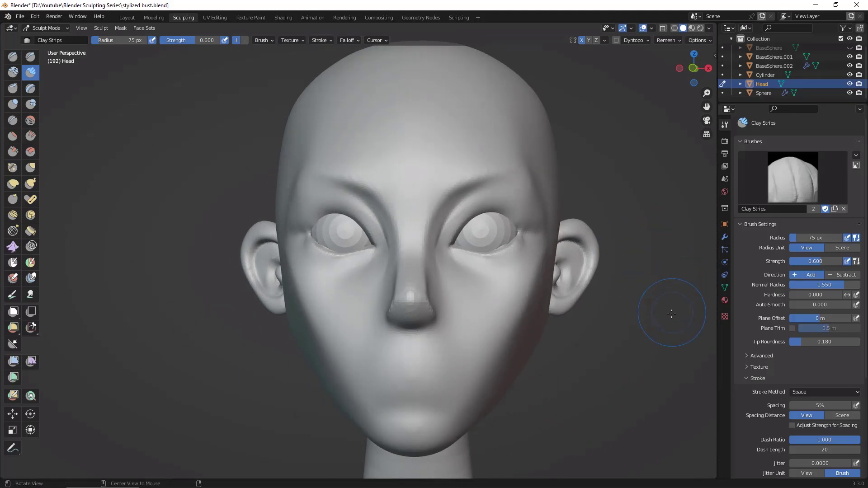
{"action": "scroll", "coordinate": [633, 335], "scroll_direction": "up", "scroll_amount": 4}
{"action": "middle_click_drag", "start_coordinate": [647, 362], "coordinate": [402, 369], "text": "shift"}
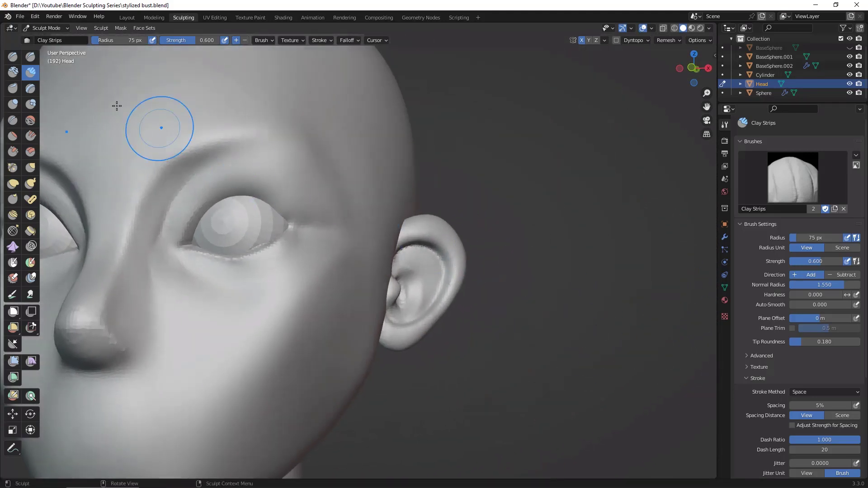
{"action": "left_click", "coordinate": [31, 57]}
{"action": "left_click_drag", "start_coordinate": [190, 233], "coordinate": [191, 217]}
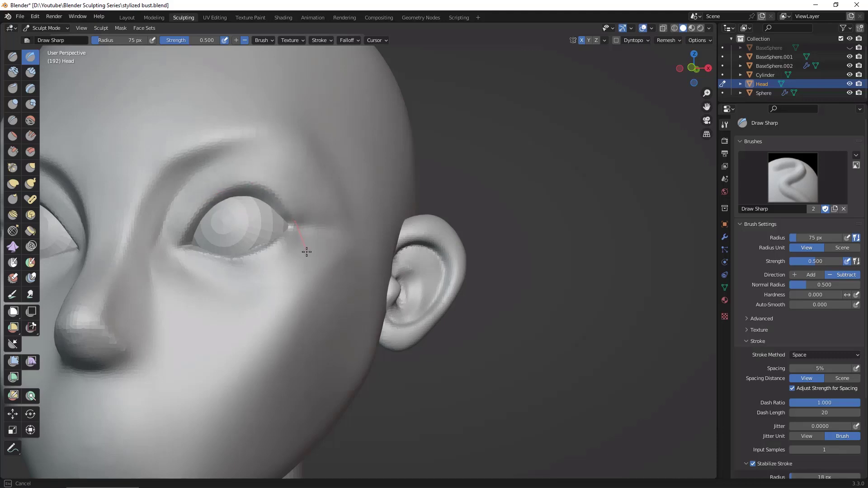
{"action": "left_click_drag", "start_coordinate": [306, 257], "coordinate": [312, 260]}
{"action": "mouse_move", "coordinate": [542, 281]}
{"action": "middle_mouse_down"}
{"action": "mouse_move", "coordinate": [534, 356]}
{"action": "mouse_move", "coordinate": [452, 311]}
{"action": "middle_mouse_up"}
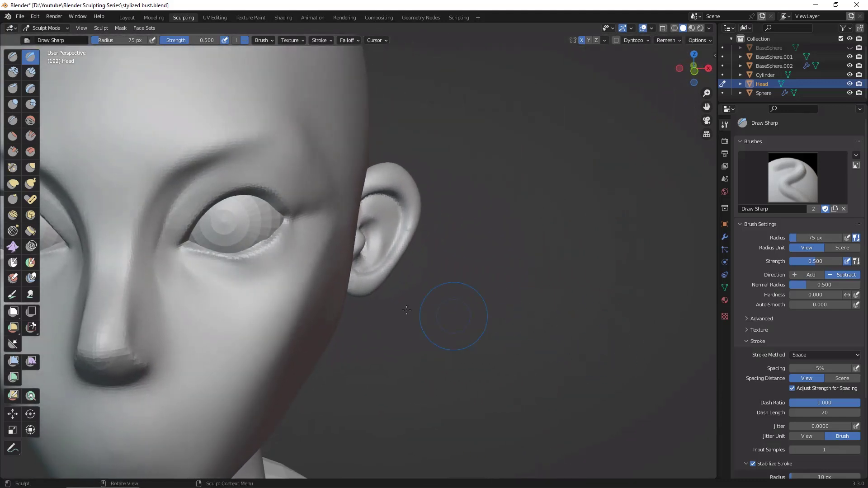
{"action": "mouse_move", "coordinate": [229, 249]}
{"action": "left_mouse_down"}
{"action": "mouse_move", "coordinate": [201, 254]}
{"action": "mouse_move", "coordinate": [267, 254]}
{"action": "mouse_move", "coordinate": [208, 253]}
{"action": "left_mouse_up"}
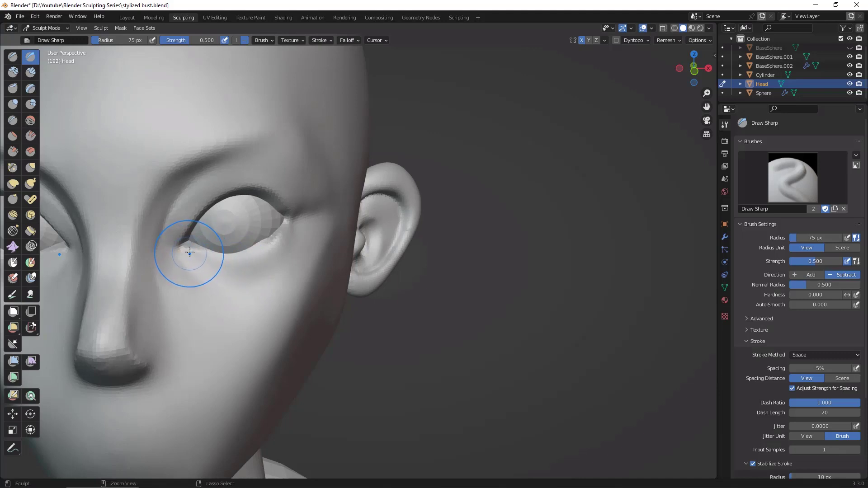
Step: Define the lower eyelid edge and the crease beneath it from inner to outer corner with Draw Sharp at 50 px radius
{"action": "key", "text": "f"}
{"action": "left_click", "coordinate": [199, 262]}
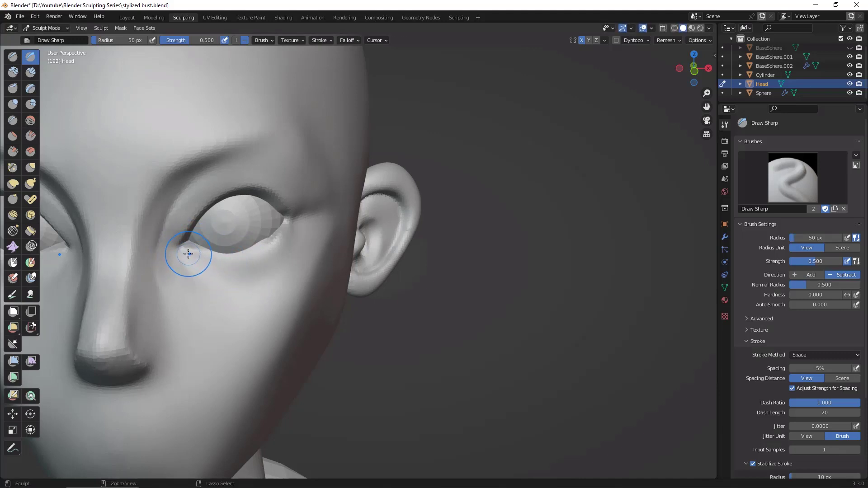
{"action": "left_click_drag", "start_coordinate": [189, 253], "coordinate": [201, 257]}
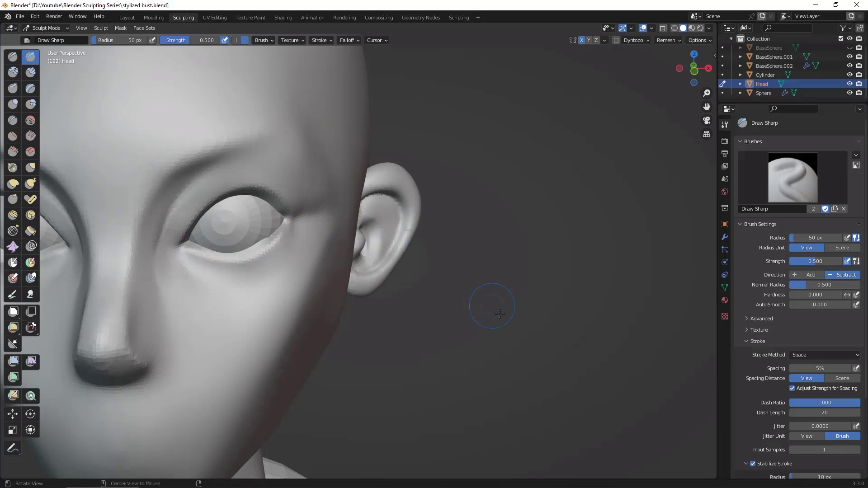
{"action": "mouse_move", "coordinate": [500, 314]}
{"action": "middle_mouse_down"}
{"action": "mouse_move", "coordinate": [452, 289]}
{"action": "mouse_move", "coordinate": [419, 305]}
{"action": "mouse_move", "coordinate": [488, 313]}
{"action": "mouse_move", "coordinate": [466, 312]}
{"action": "middle_mouse_up"}
{"action": "left_click_drag", "start_coordinate": [283, 232], "coordinate": [271, 243]}
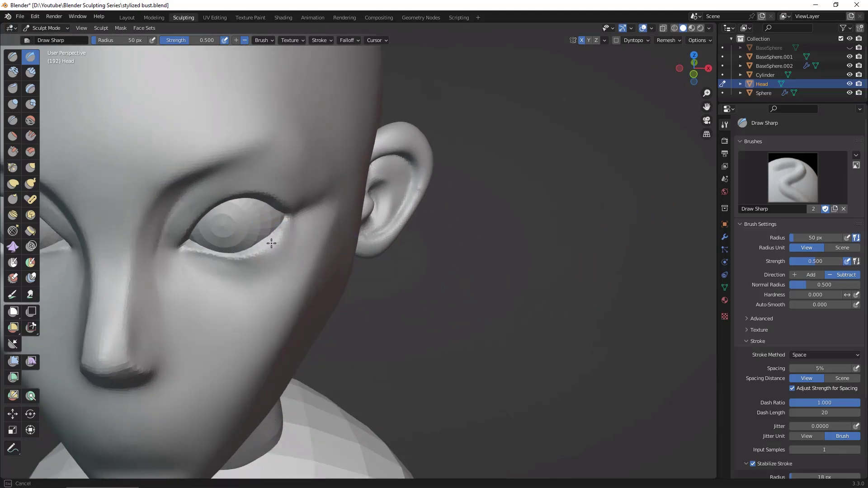
{"action": "left_click_drag", "start_coordinate": [225, 261], "coordinate": [291, 221]}
{"action": "mouse_move", "coordinate": [216, 264]}
{"action": "left_mouse_down"}
{"action": "mouse_move", "coordinate": [192, 264]}
{"action": "mouse_move", "coordinate": [281, 265]}
{"action": "mouse_move", "coordinate": [308, 253]}
{"action": "left_mouse_up"}
Step: Shape the under-eye hollow and upper cheekbone from the side with Draw Sharp at 50 px radius
{"action": "middle_click_drag", "start_coordinate": [563, 356], "coordinate": [449, 307]}
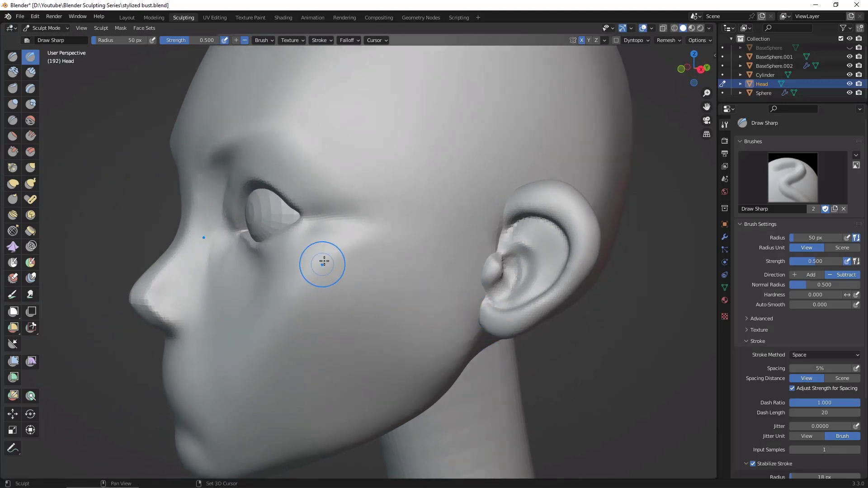
{"action": "left_click_drag", "start_coordinate": [323, 258], "coordinate": [306, 277]}
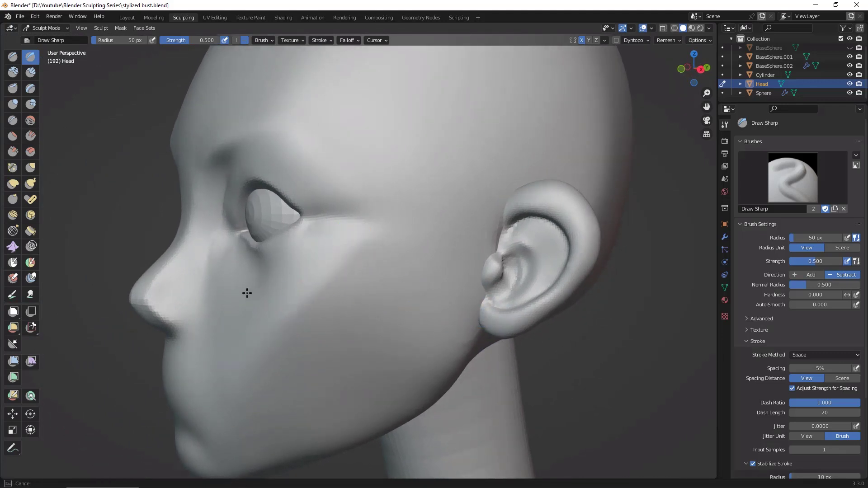
{"action": "left_click_drag", "start_coordinate": [239, 270], "coordinate": [339, 254]}
Step: Adjust the lower eyelid's fit against the eyeball from above with the Grab brush at 114 px radius
{"action": "mouse_move", "coordinate": [533, 282]}
{"action": "middle_mouse_down"}
{"action": "mouse_move", "coordinate": [614, 324]}
{"action": "mouse_move", "coordinate": [669, 371]}
{"action": "mouse_move", "coordinate": [660, 364]}
{"action": "middle_mouse_up"}
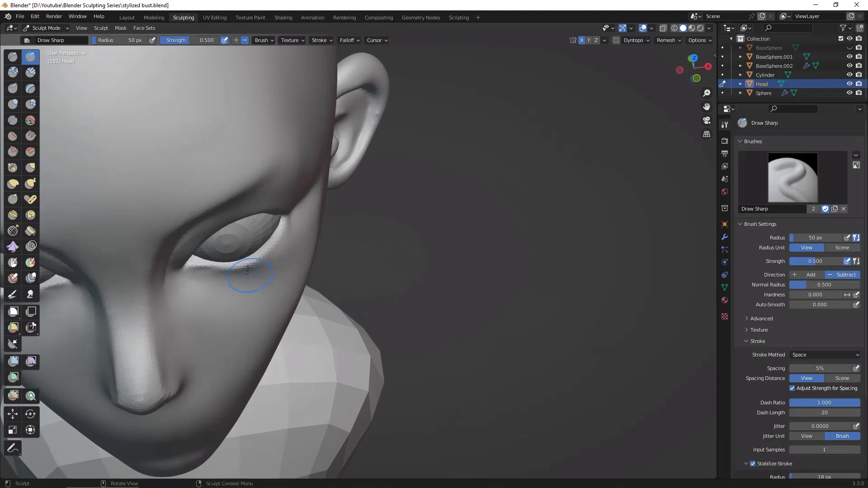
{"action": "left_click", "coordinate": [31, 168]}
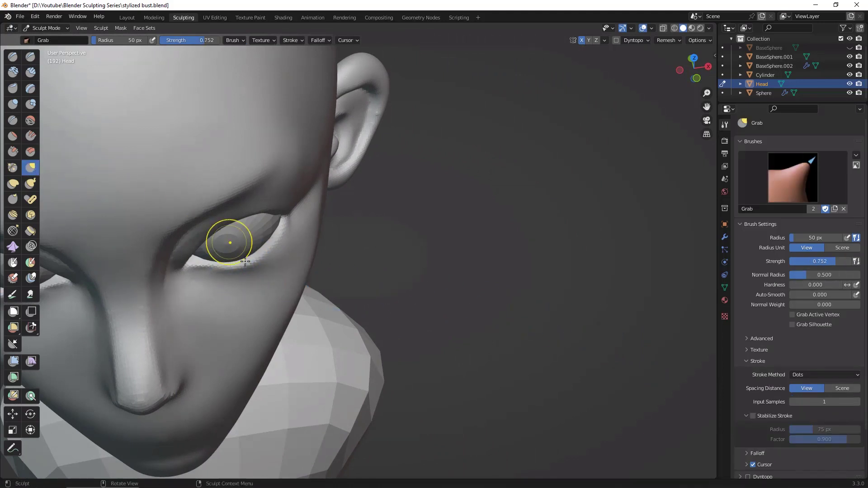
{"action": "key", "text": "f"}
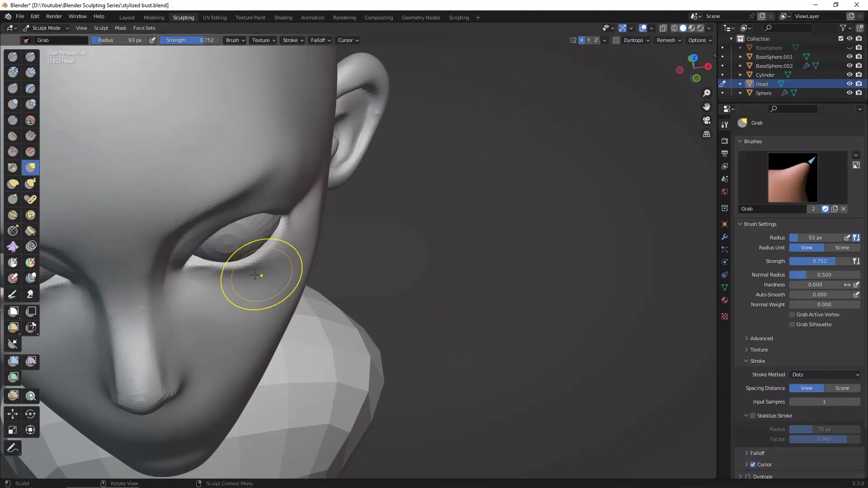
{"action": "left_click", "coordinate": [237, 270]}
{"action": "key", "text": "f"}
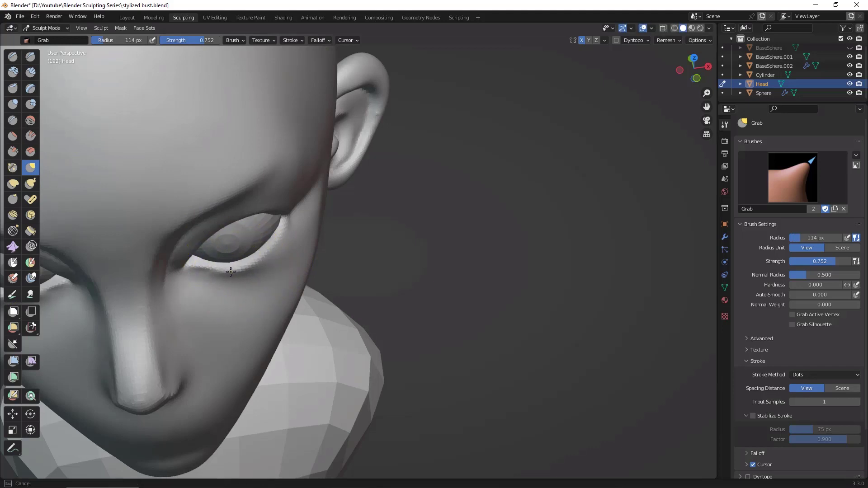
{"action": "left_click", "coordinate": [216, 266]}
{"action": "left_click_drag", "start_coordinate": [216, 266], "coordinate": [230, 264]}
Step: Reshape the upper eyelid from below and the lower lid from the side with the Grab brush at 114 px radius
{"action": "middle_click_drag", "start_coordinate": [450, 285], "coordinate": [430, 194]}
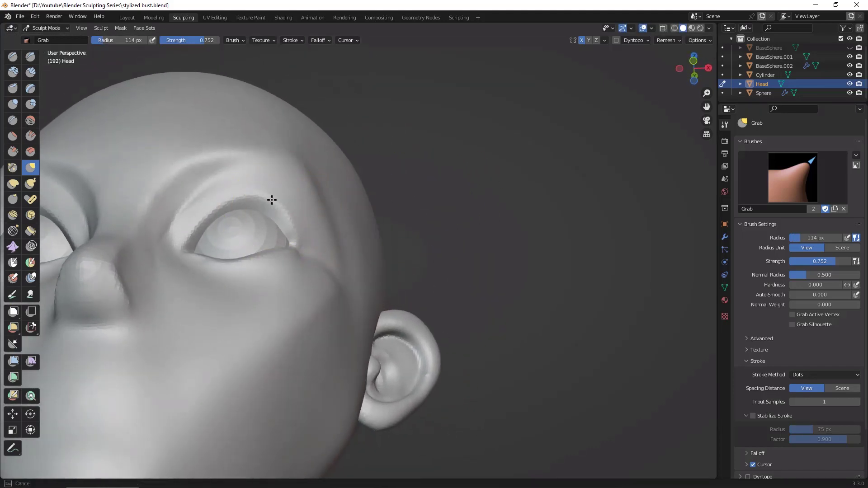
{"action": "middle_click_drag", "start_coordinate": [359, 169], "coordinate": [383, 211]}
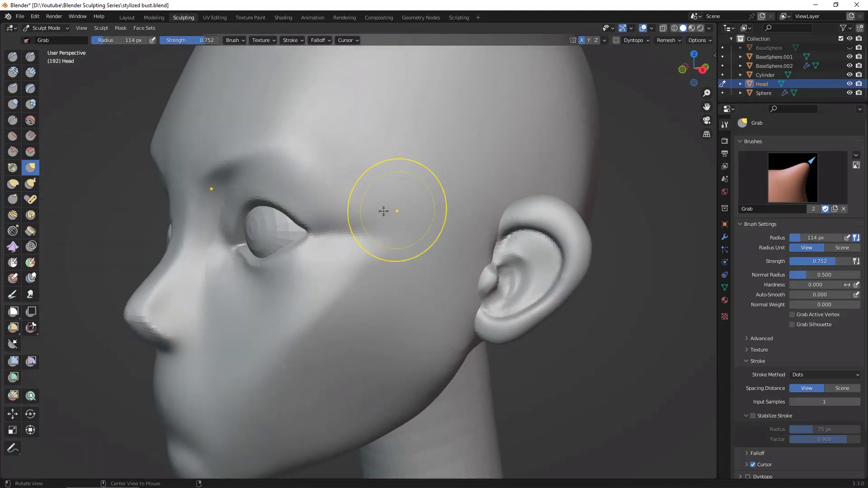
{"action": "middle_click_drag", "start_coordinate": [446, 295], "coordinate": [361, 285]}
{"action": "left_click_drag", "start_coordinate": [249, 243], "coordinate": [259, 272]}
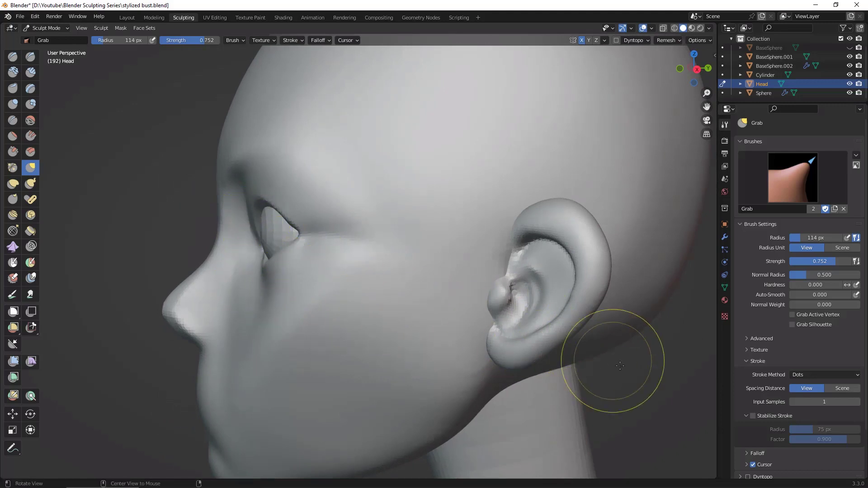
{"action": "mouse_move", "coordinate": [617, 359]}
{"action": "middle_mouse_down"}
{"action": "mouse_move", "coordinate": [602, 352]}
{"action": "mouse_move", "coordinate": [614, 345]}
{"action": "mouse_move", "coordinate": [603, 305]}
{"action": "mouse_move", "coordinate": [520, 219]}
{"action": "middle_mouse_up"}
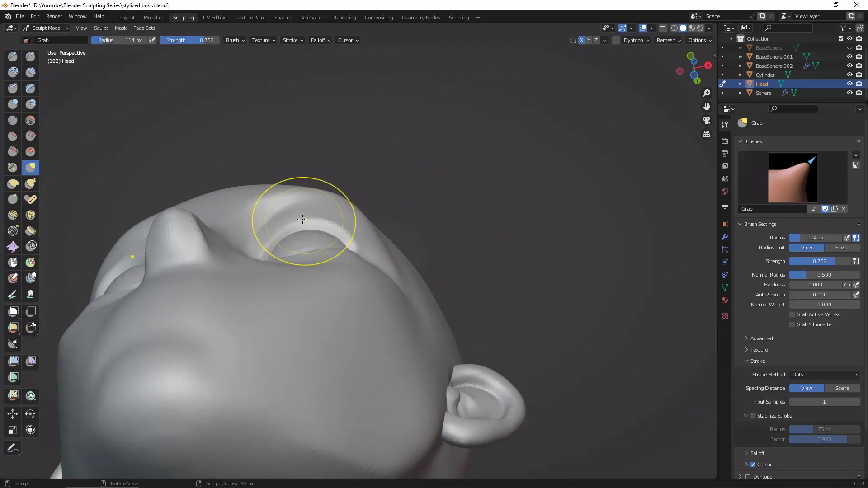
{"action": "mouse_move", "coordinate": [582, 262]}
{"action": "middle_mouse_down"}
{"action": "mouse_move", "coordinate": [612, 348]}
{"action": "mouse_move", "coordinate": [597, 337]}
{"action": "mouse_move", "coordinate": [585, 356]}
{"action": "mouse_move", "coordinate": [549, 306]}
{"action": "middle_mouse_up"}
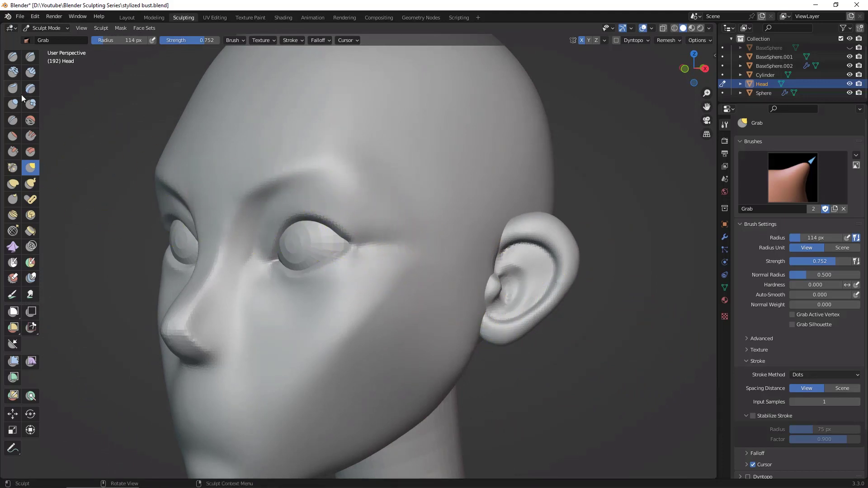
Step: Build up the area between the outer eye corner and the brow's tail with Clay Strips at 78 px radius
{"action": "left_click", "coordinate": [31, 73]}
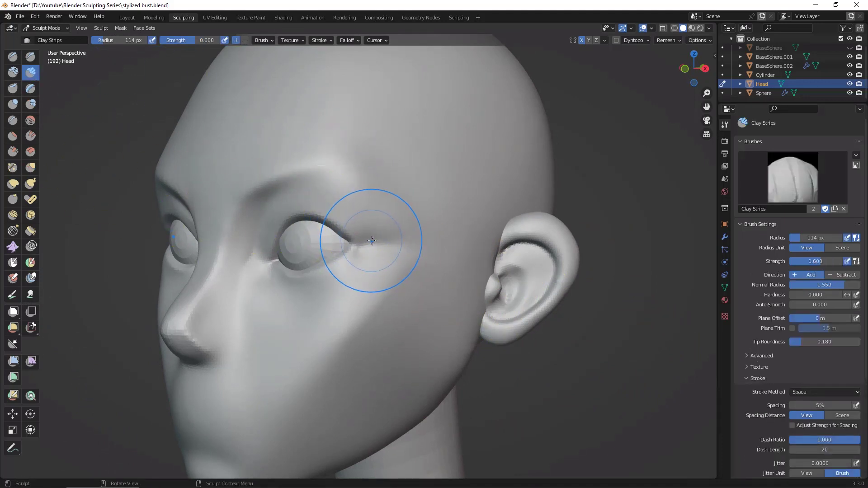
{"action": "key", "text": "f"}
{"action": "left_click", "coordinate": [357, 243]}
{"action": "mouse_move", "coordinate": [357, 247]}
{"action": "left_mouse_down"}
{"action": "mouse_move", "coordinate": [379, 251]}
{"action": "mouse_move", "coordinate": [335, 194]}
{"action": "left_mouse_up"}
{"action": "left_click_drag", "start_coordinate": [364, 233], "coordinate": [336, 194]}
{"action": "left_click_drag", "start_coordinate": [370, 248], "coordinate": [346, 212]}
{"action": "mouse_move", "coordinate": [380, 248]}
{"action": "left_mouse_down"}
{"action": "mouse_move", "coordinate": [357, 212]}
{"action": "mouse_move", "coordinate": [382, 227]}
{"action": "left_mouse_up"}
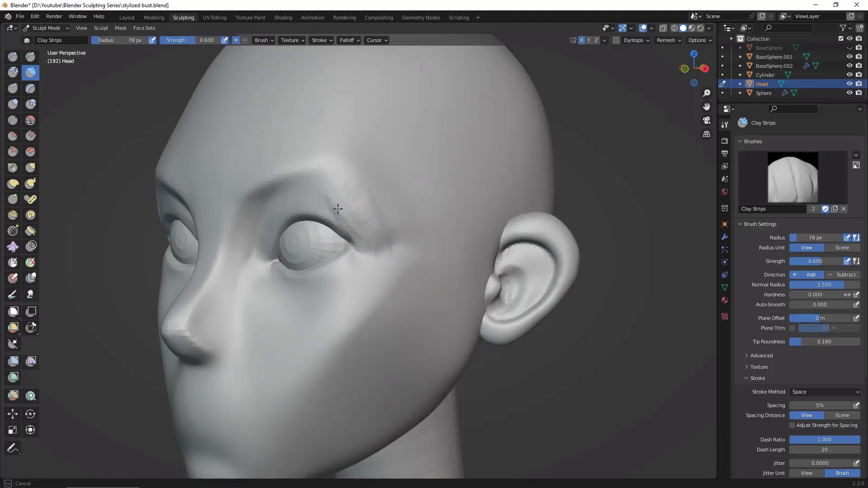
{"action": "left_click_drag", "start_coordinate": [338, 209], "coordinate": [340, 192], "text": "shift"}
{"action": "mouse_move", "coordinate": [379, 227]}
{"action": "left_mouse_down", "text": "shift"}
{"action": "mouse_move", "coordinate": [389, 236]}
{"action": "mouse_move", "coordinate": [364, 189]}
{"action": "mouse_move", "coordinate": [397, 254]}
{"action": "mouse_move", "coordinate": [338, 198]}
{"action": "mouse_move", "coordinate": [378, 252]}
{"action": "left_mouse_up", "text": "shift"}
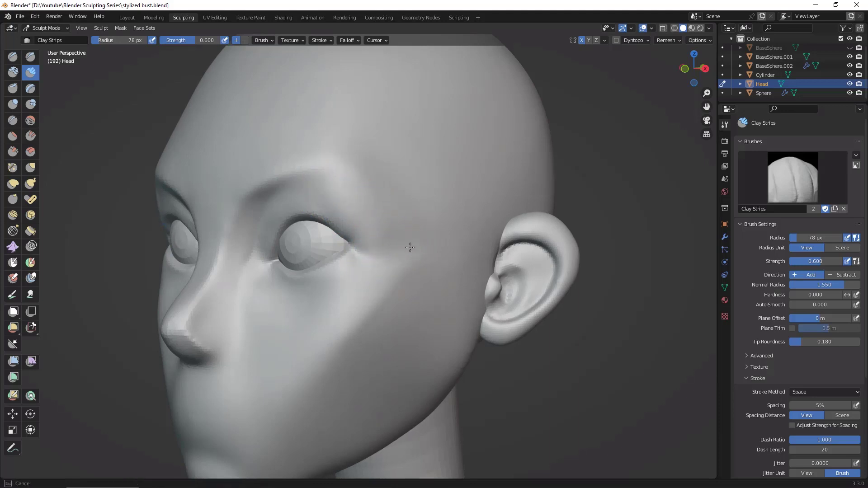
{"action": "mouse_move", "coordinate": [407, 246]}
{"action": "middle_mouse_down"}
{"action": "mouse_move", "coordinate": [665, 356]}
{"action": "mouse_move", "coordinate": [597, 329]}
{"action": "middle_mouse_up"}
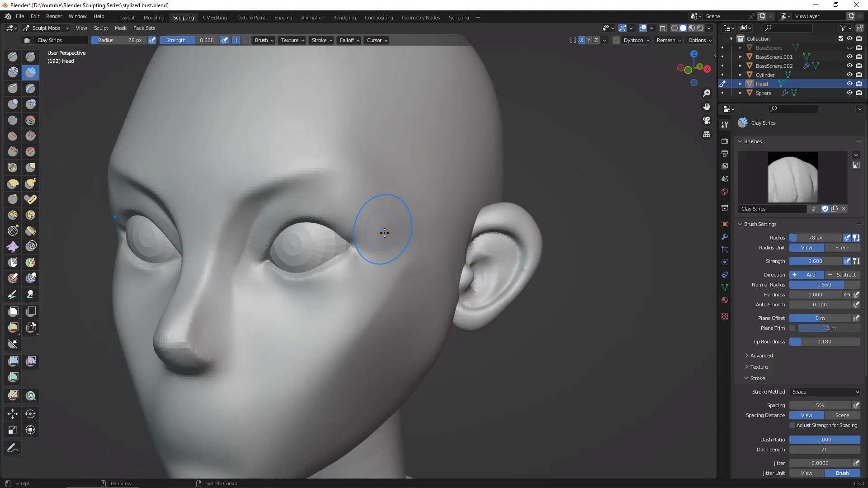
Step: Flatten the temple and outer eye socket beside the eye corner with the Flatten brush at 78 px radius
{"action": "key", "text": "shift+t"}
{"action": "mouse_move", "coordinate": [388, 233]}
{"action": "left_mouse_down"}
{"action": "mouse_move", "coordinate": [365, 205]}
{"action": "mouse_move", "coordinate": [377, 217]}
{"action": "left_mouse_up"}
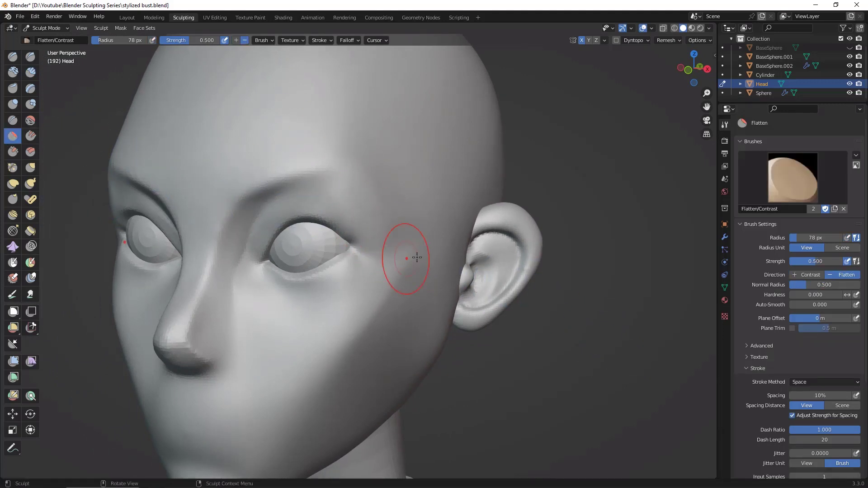
{"action": "middle_click_drag", "start_coordinate": [417, 257], "coordinate": [388, 212]}
{"action": "left_click_drag", "start_coordinate": [386, 240], "coordinate": [386, 241]}
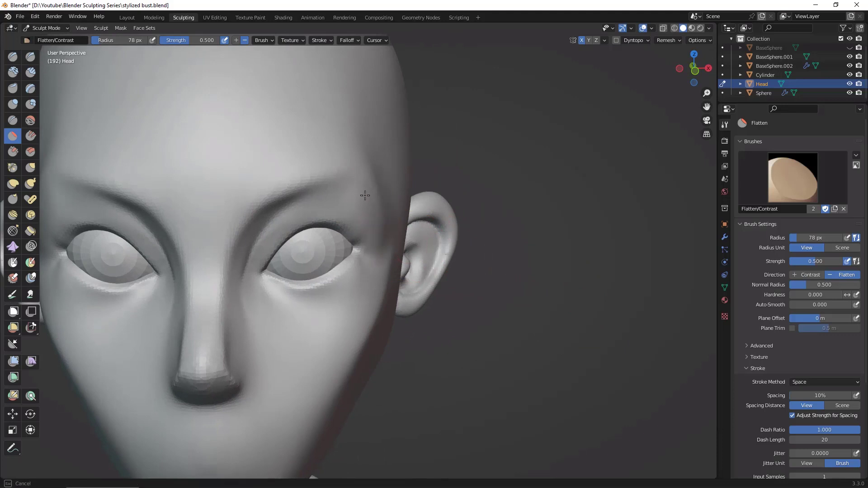
{"action": "left_click_drag", "start_coordinate": [365, 196], "coordinate": [383, 216]}
Step: Carve the upper eyelid edge from inner to outer corner with Draw Sharp at 78 px radius
{"action": "mouse_move", "coordinate": [552, 304]}
{"action": "left_mouse_down", "text": "alt"}
{"action": "mouse_move", "coordinate": [558, 290]}
{"action": "mouse_move", "coordinate": [533, 328]}
{"action": "mouse_move", "coordinate": [620, 317]}
{"action": "mouse_move", "coordinate": [645, 323]}
{"action": "left_mouse_up", "text": "alt"}
{"action": "middle_click_drag", "start_coordinate": [686, 378], "coordinate": [582, 310]}
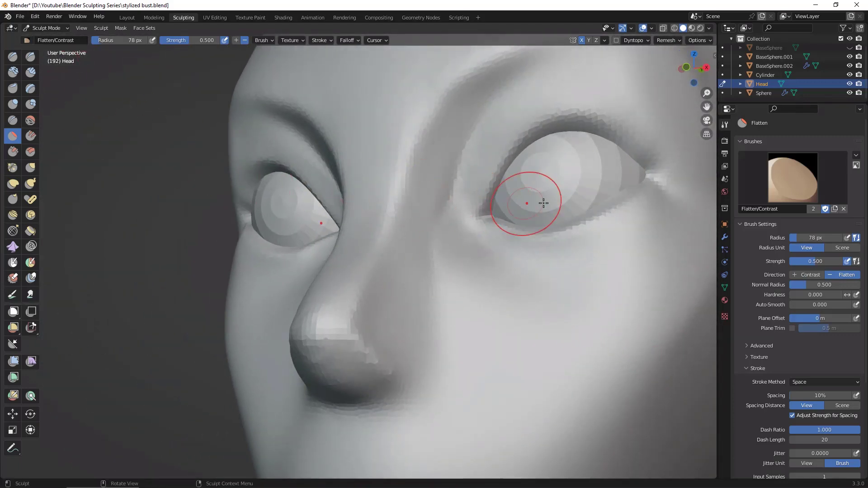
{"action": "key", "text": "d"}
{"action": "mouse_move", "coordinate": [487, 199]}
{"action": "left_mouse_down"}
{"action": "mouse_move", "coordinate": [498, 172]}
{"action": "mouse_move", "coordinate": [572, 112]}
{"action": "mouse_move", "coordinate": [639, 140]}
{"action": "mouse_move", "coordinate": [676, 199]}
{"action": "left_mouse_up"}
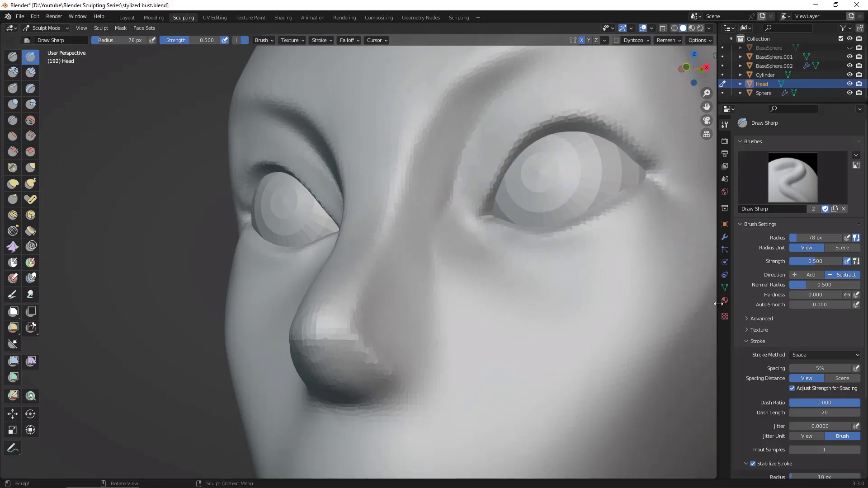
{"action": "middle_click_drag", "start_coordinate": [710, 348], "coordinate": [664, 403], "text": "ctrl"}
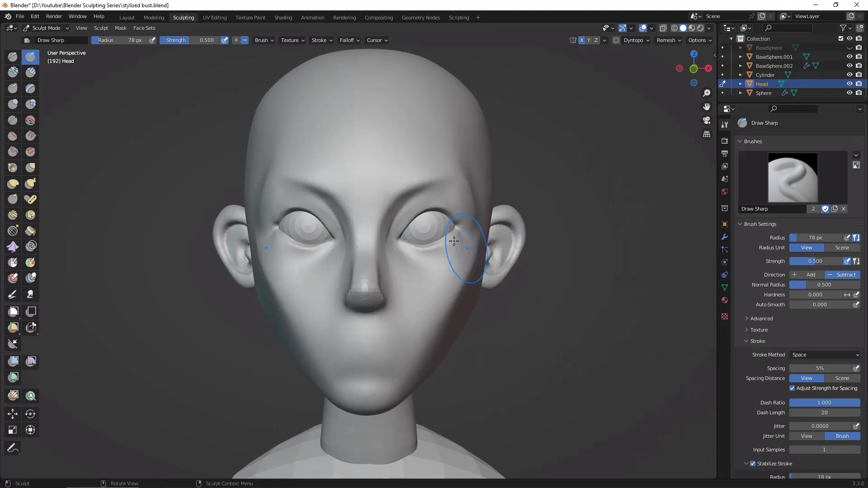
Step: Reshape the upper eyelid's curve and the outer brow area from the front with the Grab brush at 56 px radius
{"action": "key", "text": "g"}
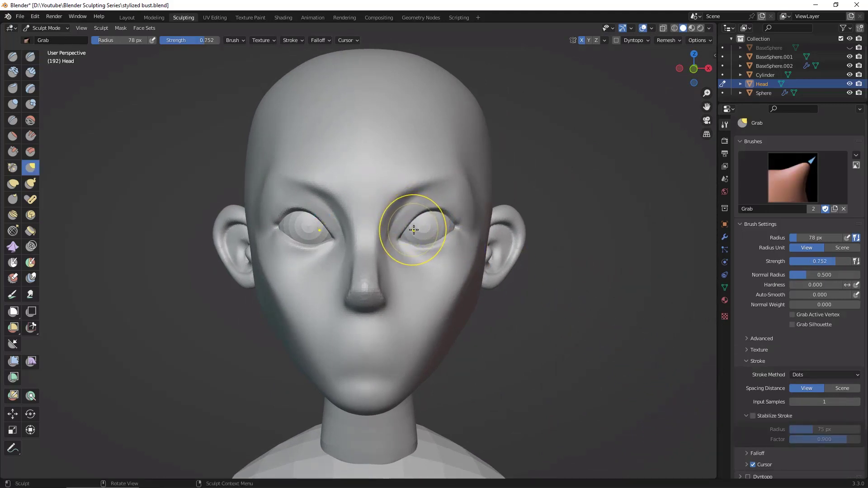
{"action": "key", "text": "f"}
{"action": "left_click", "coordinate": [404, 233]}
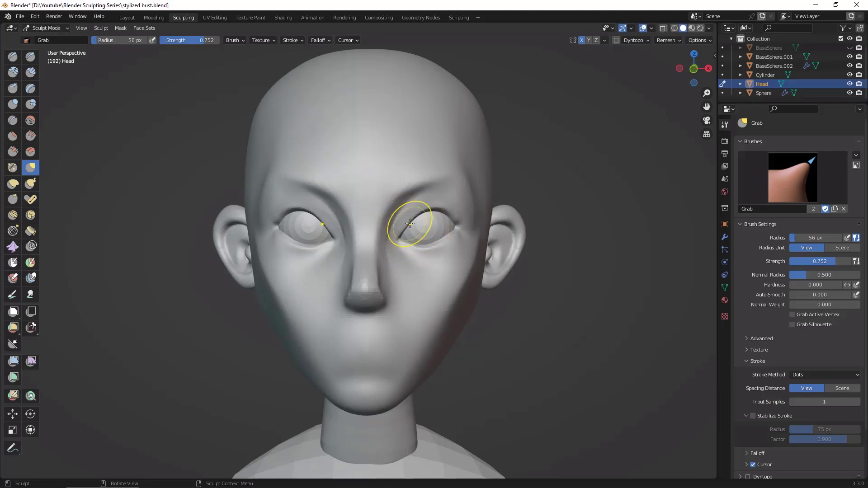
{"action": "mouse_move", "coordinate": [414, 220]}
{"action": "left_mouse_down"}
{"action": "mouse_move", "coordinate": [401, 240]}
{"action": "mouse_move", "coordinate": [418, 213]}
{"action": "mouse_move", "coordinate": [447, 213]}
{"action": "left_mouse_up"}
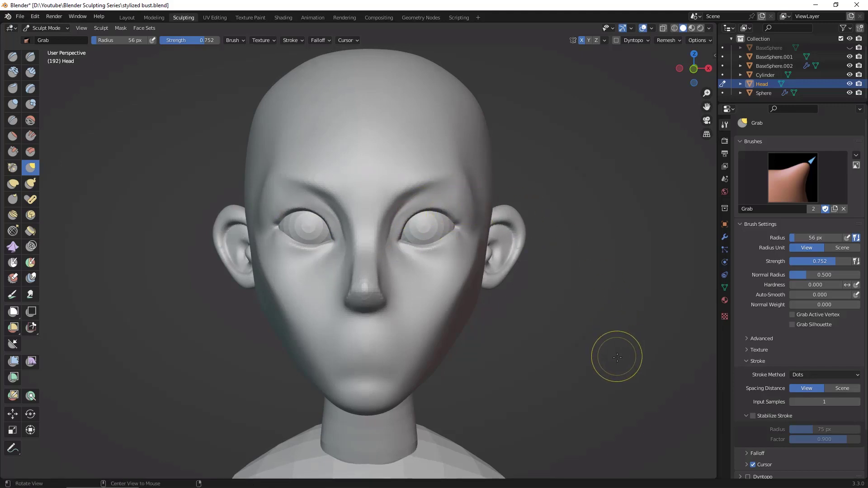
{"action": "middle_click_drag", "start_coordinate": [618, 361], "coordinate": [613, 313]}
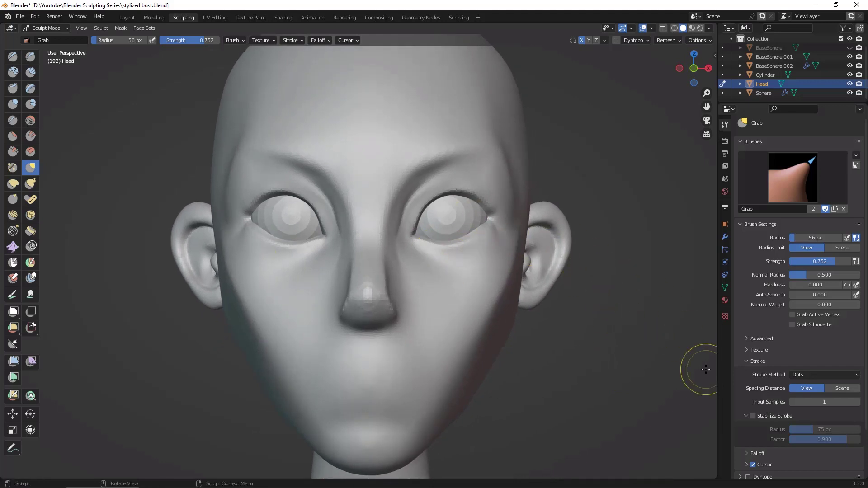
{"action": "mouse_move", "coordinate": [652, 355]}
{"action": "middle_mouse_down"}
{"action": "mouse_move", "coordinate": [609, 358]}
{"action": "mouse_move", "coordinate": [651, 372]}
{"action": "middle_mouse_up"}
{"action": "middle_click_drag", "start_coordinate": [493, 167], "coordinate": [523, 194]}
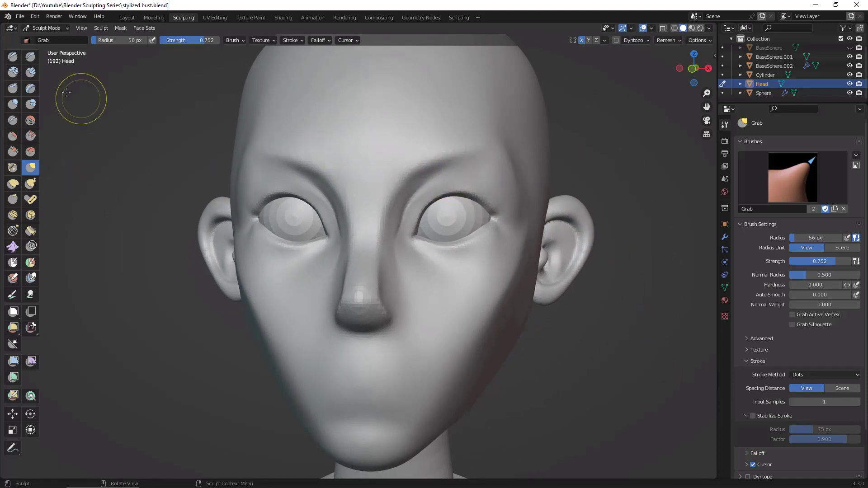
Step: Fill out the area between the upper eyelid and the brow with Clay Strips at 56 px radius
{"action": "key", "text": "c"}
{"action": "mouse_move", "coordinate": [429, 189]}
{"action": "left_mouse_down"}
{"action": "mouse_move", "coordinate": [480, 167]}
{"action": "mouse_move", "coordinate": [415, 207]}
{"action": "left_mouse_up"}
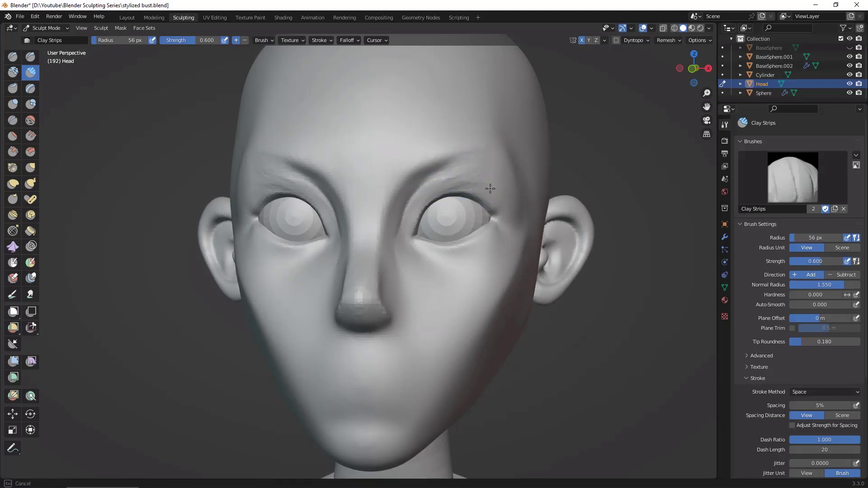
{"action": "left_click_drag", "start_coordinate": [463, 176], "coordinate": [438, 180]}
{"action": "mouse_move", "coordinate": [604, 344]}
{"action": "middle_mouse_down"}
{"action": "mouse_move", "coordinate": [637, 329]}
{"action": "mouse_move", "coordinate": [610, 317]}
{"action": "middle_mouse_up"}
{"action": "mouse_move", "coordinate": [483, 172]}
{"action": "left_mouse_down"}
{"action": "mouse_move", "coordinate": [490, 169]}
{"action": "mouse_move", "coordinate": [484, 173]}
{"action": "left_mouse_up"}
{"action": "left_click_drag", "start_coordinate": [637, 338], "coordinate": [631, 367], "text": "alt"}
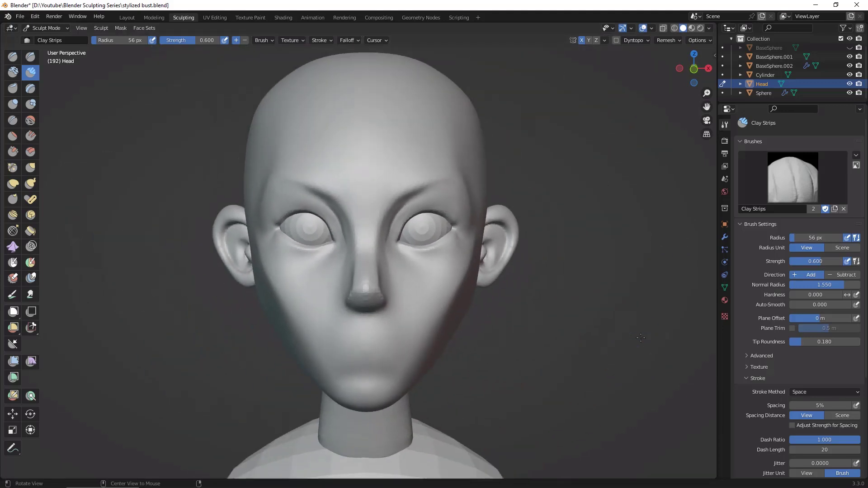
Step: Build up the upper cheek below the outer half of the eye with Clay Strips at 42 px radius
{"action": "mouse_move", "coordinate": [609, 375]}
{"action": "middle_mouse_down"}
{"action": "mouse_move", "coordinate": [624, 398]}
{"action": "mouse_move", "coordinate": [606, 335]}
{"action": "middle_mouse_up"}
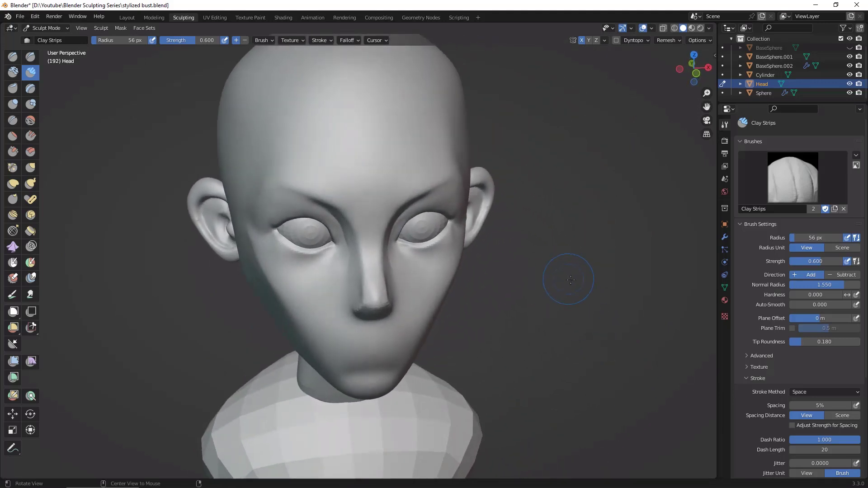
{"action": "middle_click_drag", "start_coordinate": [571, 280], "coordinate": [459, 251]}
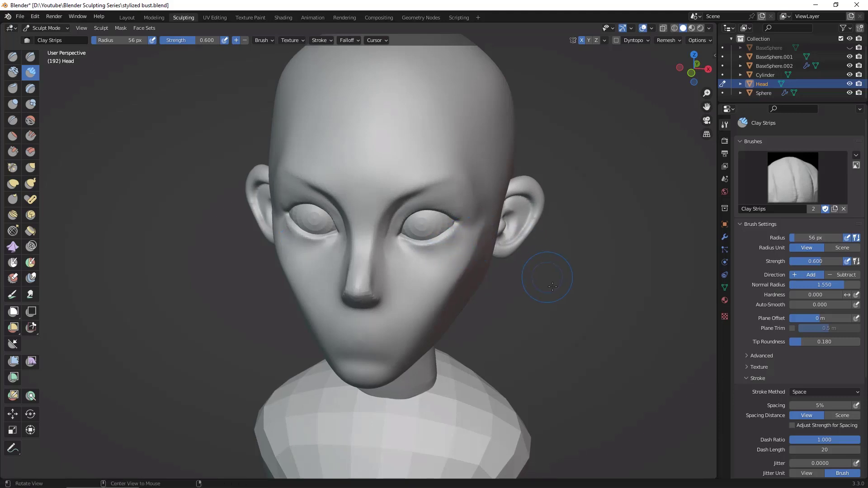
{"action": "left_click_drag", "start_coordinate": [583, 286], "coordinate": [553, 246], "text": "alt"}
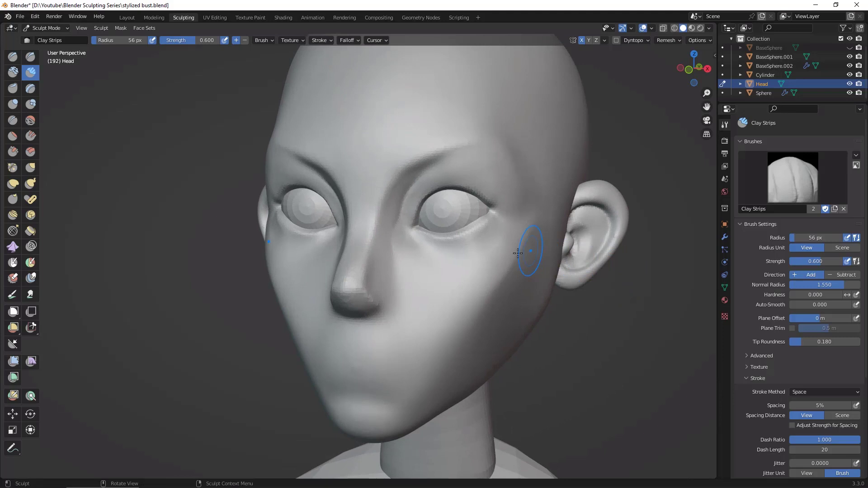
{"action": "key", "text": "f"}
{"action": "left_click", "coordinate": [481, 265]}
{"action": "middle_click_drag", "start_coordinate": [578, 322], "coordinate": [486, 258]}
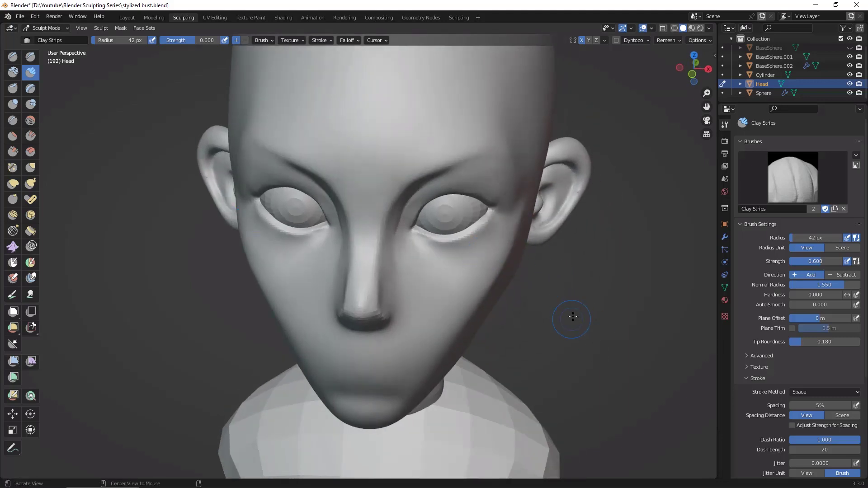
{"action": "middle_click_drag", "start_coordinate": [573, 316], "coordinate": [509, 293]}
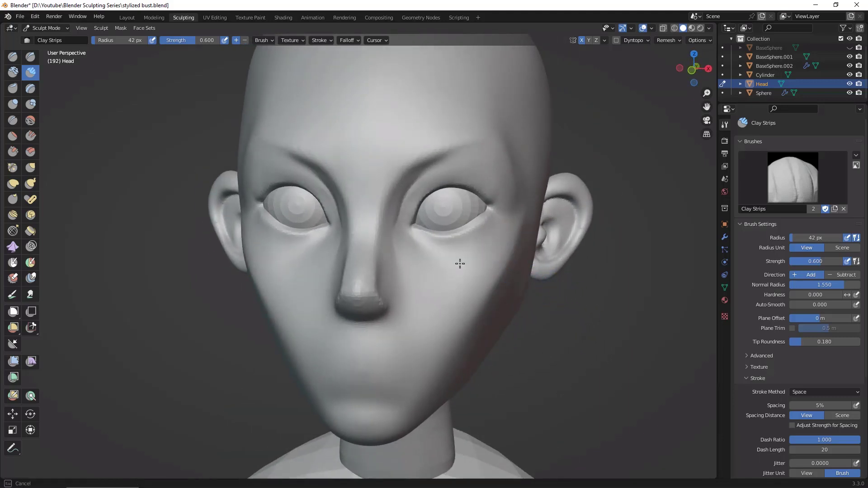
{"action": "mouse_move", "coordinate": [459, 263]}
{"action": "middle_mouse_down"}
{"action": "mouse_move", "coordinate": [494, 347]}
{"action": "mouse_move", "coordinate": [480, 326]}
{"action": "mouse_move", "coordinate": [510, 345]}
{"action": "mouse_move", "coordinate": [451, 279]}
{"action": "middle_mouse_up"}
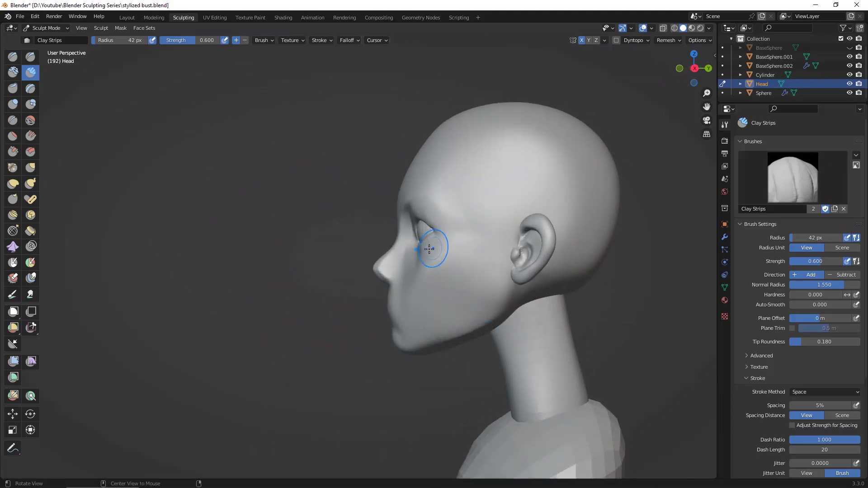
Step: Pull out the side of the nose tip at the nostril with the Grab brush at 42 px radius
{"action": "middle_click_drag", "start_coordinate": [493, 250], "coordinate": [653, 291]}
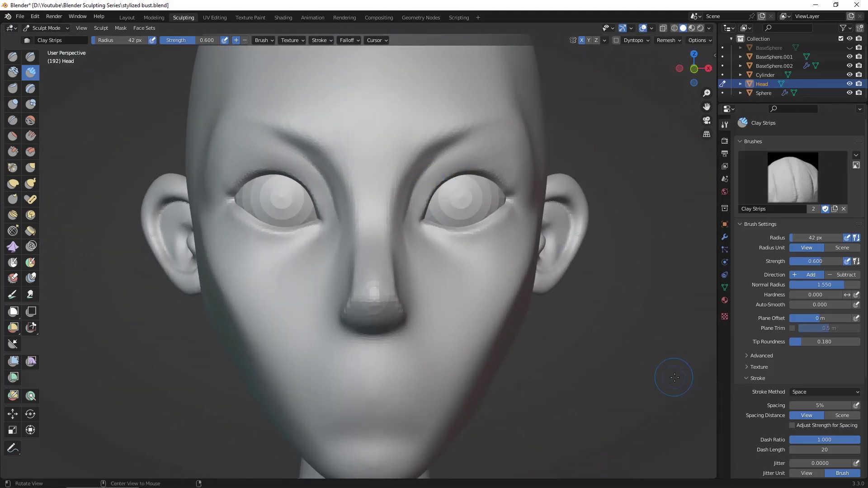
{"action": "scroll", "coordinate": [664, 404], "scroll_direction": "down", "scroll_amount": 2}
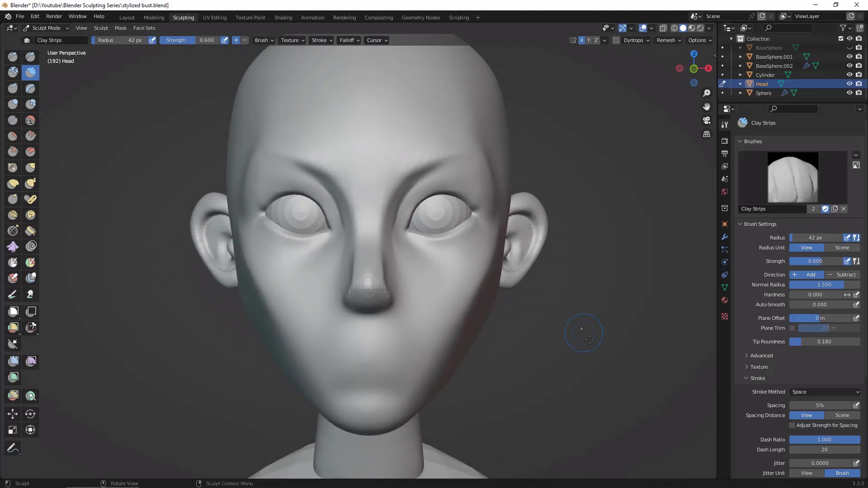
{"action": "middle_click_drag", "start_coordinate": [603, 365], "coordinate": [520, 352]}
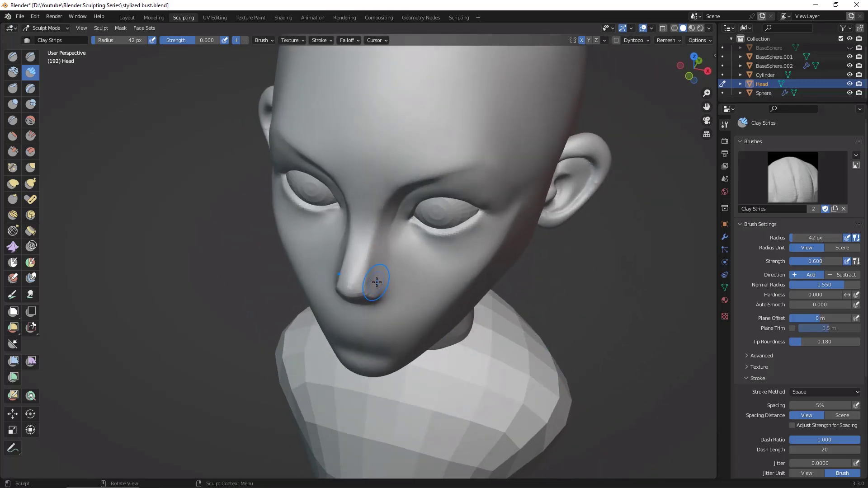
{"action": "key", "text": "g"}
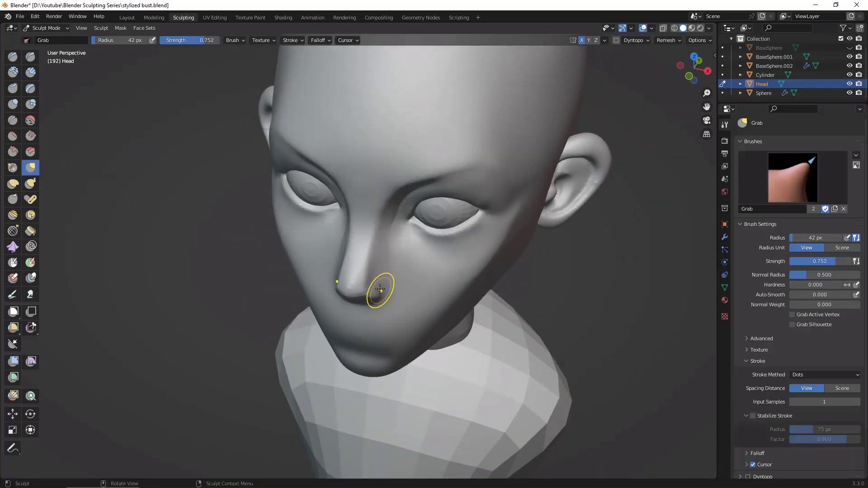
{"action": "left_click_drag", "start_coordinate": [380, 289], "coordinate": [387, 294]}
{"action": "mouse_move", "coordinate": [510, 287]}
{"action": "middle_mouse_down"}
{"action": "mouse_move", "coordinate": [498, 281]}
{"action": "mouse_move", "coordinate": [536, 277]}
{"action": "middle_mouse_up"}
{"action": "left_click_drag", "start_coordinate": [399, 288], "coordinate": [399, 288]}
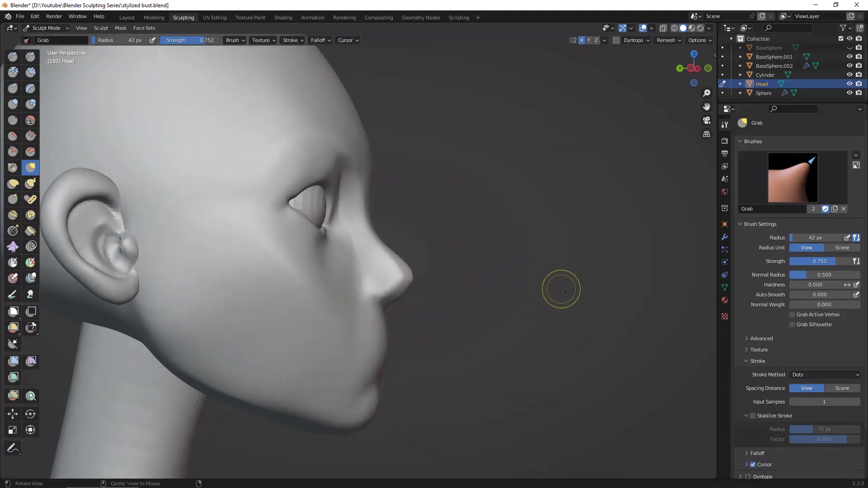
Step: Adjust the nose base and nostril wing from the side and above with the Grab brush at 59 px radius
{"action": "middle_click_drag", "start_coordinate": [560, 289], "coordinate": [572, 291]}
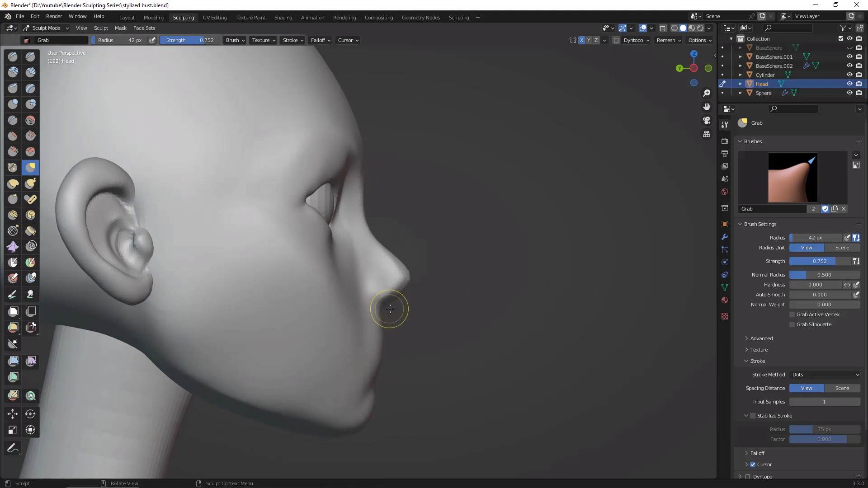
{"action": "key", "text": "f"}
{"action": "left_click", "coordinate": [384, 307]}
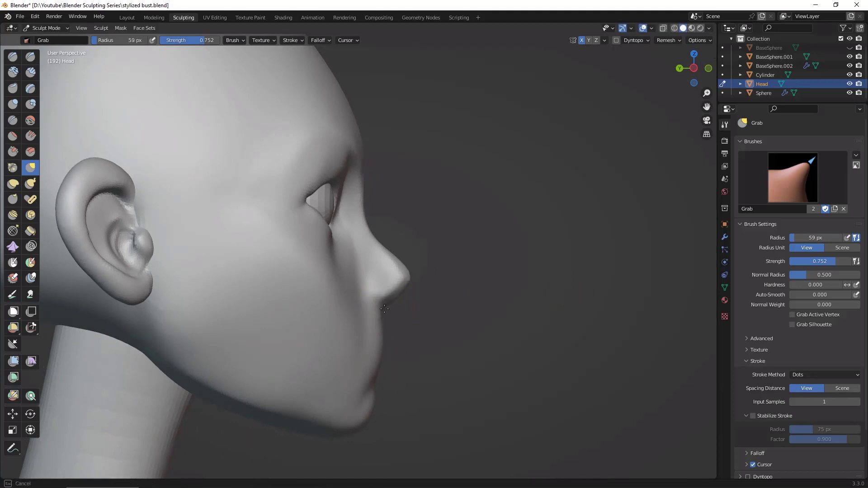
{"action": "middle_click_drag", "start_coordinate": [477, 273], "coordinate": [448, 330]}
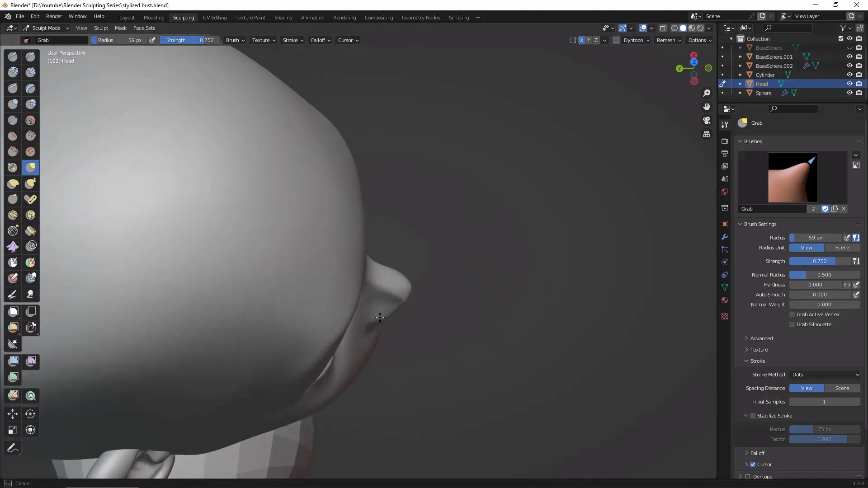
{"action": "middle_click_drag", "start_coordinate": [413, 310], "coordinate": [378, 322]}
{"action": "middle_click_drag", "start_coordinate": [539, 323], "coordinate": [425, 333]}
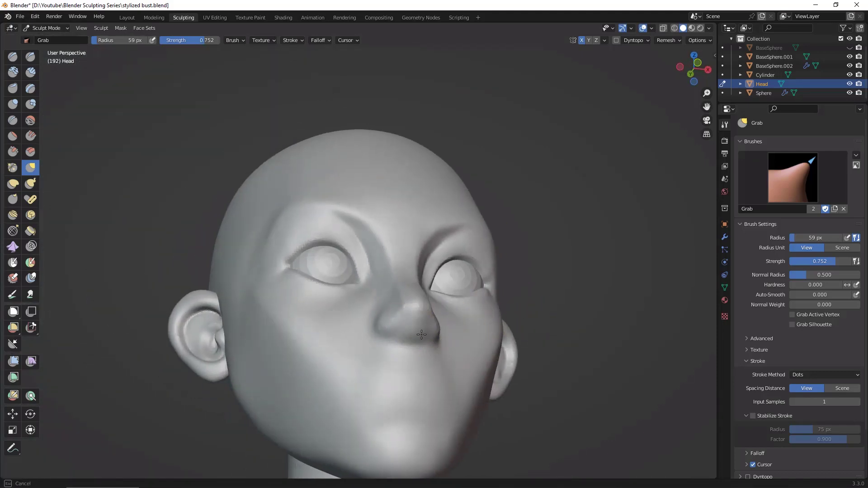
Step: Reshape the chin and its underside from below and the side with the Grab brush at 59 px radius
{"action": "scroll", "coordinate": [576, 391], "scroll_direction": "up", "scroll_amount": 3}
{"action": "middle_click_drag", "start_coordinate": [656, 365], "coordinate": [513, 375]}
{"action": "left_click_drag", "start_coordinate": [451, 414], "coordinate": [458, 429]}
{"action": "middle_click_drag", "start_coordinate": [369, 358], "coordinate": [357, 352]}
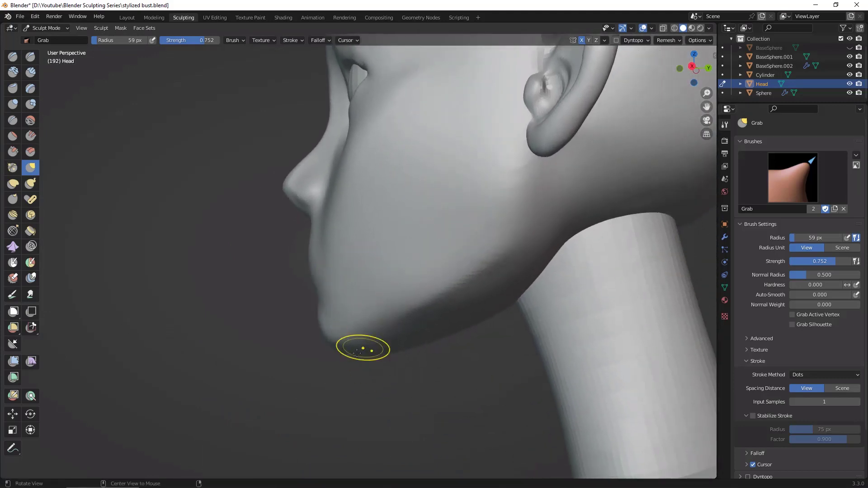
{"action": "middle_click_drag", "start_coordinate": [349, 387], "coordinate": [310, 266]}
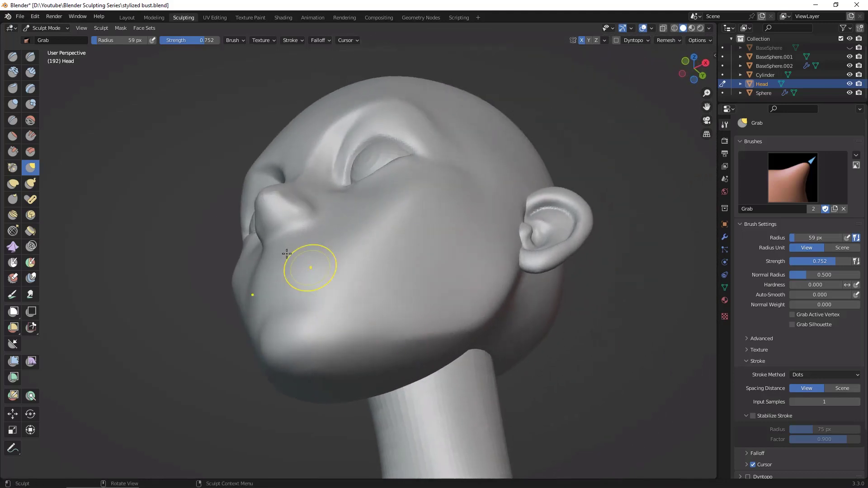
Step: Flatten the side and front of the chin with the Flatten brush, enlarging the radius to 102 px
{"action": "left_click", "coordinate": [13, 136]}
{"action": "left_click_drag", "start_coordinate": [278, 339], "coordinate": [274, 361]}
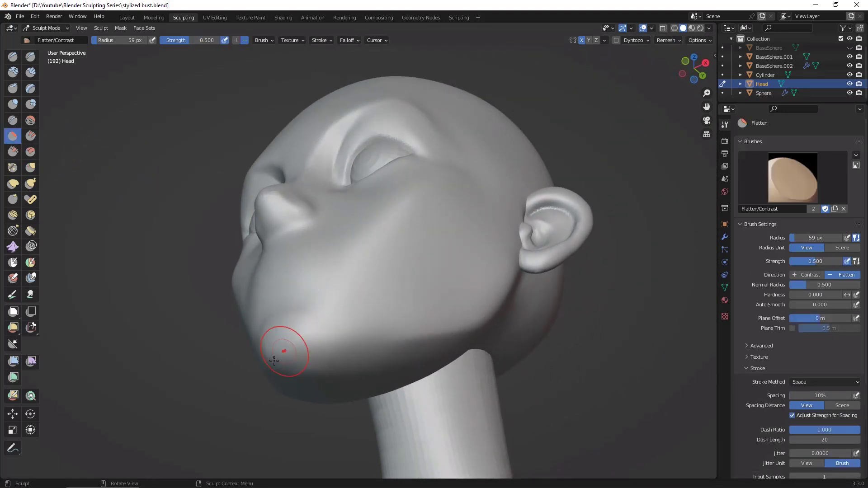
{"action": "key", "text": "f"}
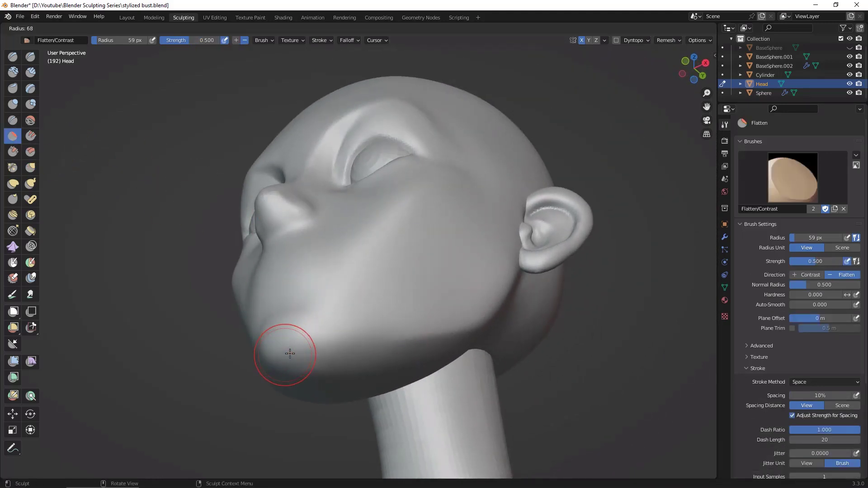
{"action": "left_click", "coordinate": [304, 351]}
{"action": "mouse_move", "coordinate": [304, 351]}
{"action": "left_mouse_down"}
{"action": "mouse_move", "coordinate": [283, 354]}
{"action": "mouse_move", "coordinate": [287, 341]}
{"action": "left_mouse_up"}
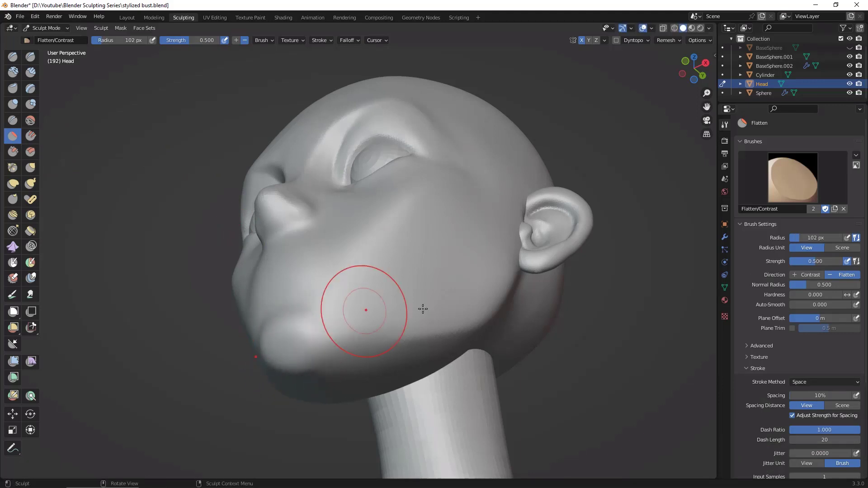
{"action": "middle_click_drag", "start_coordinate": [631, 353], "coordinate": [690, 397]}
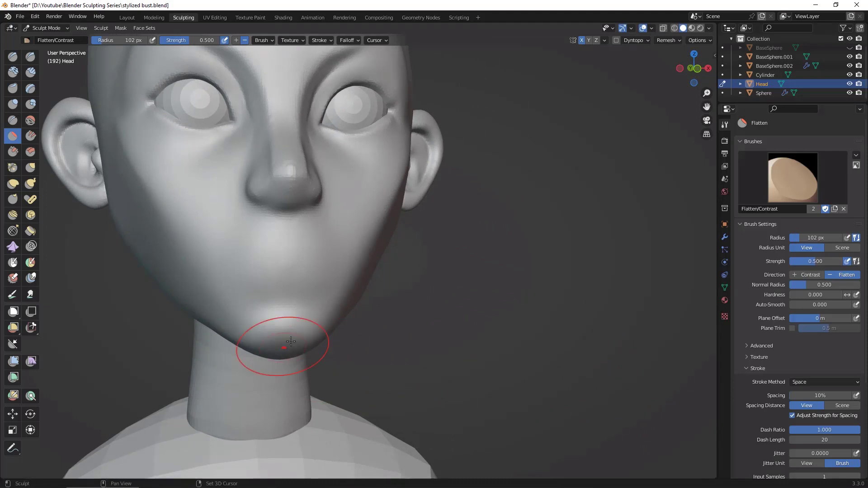
{"action": "mouse_move", "coordinate": [412, 299]}
{"action": "middle_mouse_down"}
{"action": "mouse_move", "coordinate": [457, 285]}
{"action": "mouse_move", "coordinate": [488, 241]}
{"action": "middle_mouse_up"}
{"action": "mouse_move", "coordinate": [275, 349]}
{"action": "left_mouse_down"}
{"action": "mouse_move", "coordinate": [278, 360]}
{"action": "mouse_move", "coordinate": [273, 353]}
{"action": "left_mouse_up"}
Step: Scrape down the edges and front profile of the chin with the Scrape brush at 102 px radius
{"action": "left_click", "coordinate": [13, 152]}
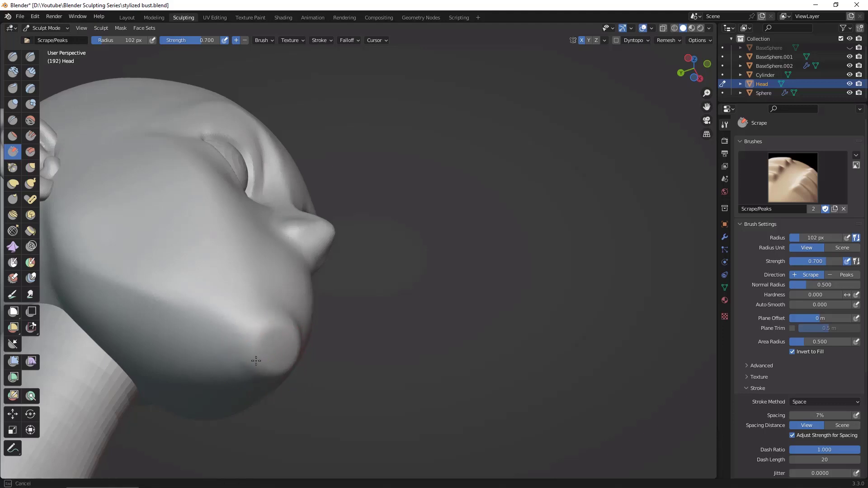
{"action": "left_click_drag", "start_coordinate": [279, 385], "coordinate": [280, 384]}
{"action": "mouse_move", "coordinate": [488, 312]}
{"action": "middle_mouse_down"}
{"action": "mouse_move", "coordinate": [475, 362]}
{"action": "mouse_move", "coordinate": [332, 355]}
{"action": "middle_mouse_up"}
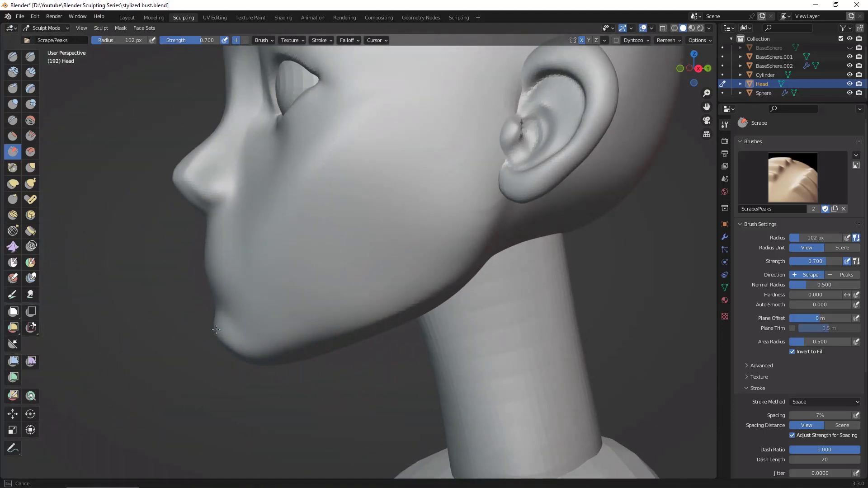
{"action": "mouse_move", "coordinate": [216, 330]}
{"action": "middle_mouse_down"}
{"action": "mouse_move", "coordinate": [318, 343]}
{"action": "mouse_move", "coordinate": [258, 339]}
{"action": "middle_mouse_up"}
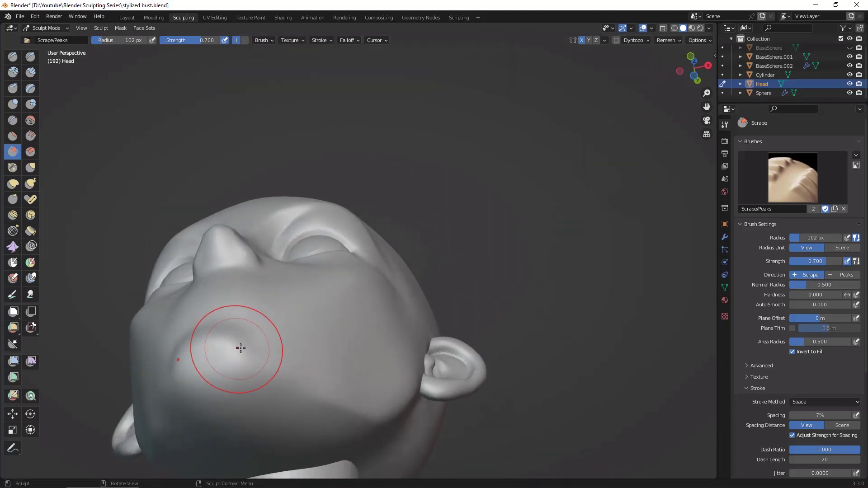
Step: Reshape the chin and its transition into the jaw with the Grab brush at 102 px radius
{"action": "key", "text": "g"}
{"action": "left_click_drag", "start_coordinate": [238, 360], "coordinate": [265, 374]}
{"action": "left_click_drag", "start_coordinate": [268, 370], "coordinate": [276, 369]}
{"action": "mouse_move", "coordinate": [607, 366]}
{"action": "middle_mouse_down"}
{"action": "mouse_move", "coordinate": [592, 398]}
{"action": "mouse_move", "coordinate": [481, 356]}
{"action": "middle_mouse_up"}
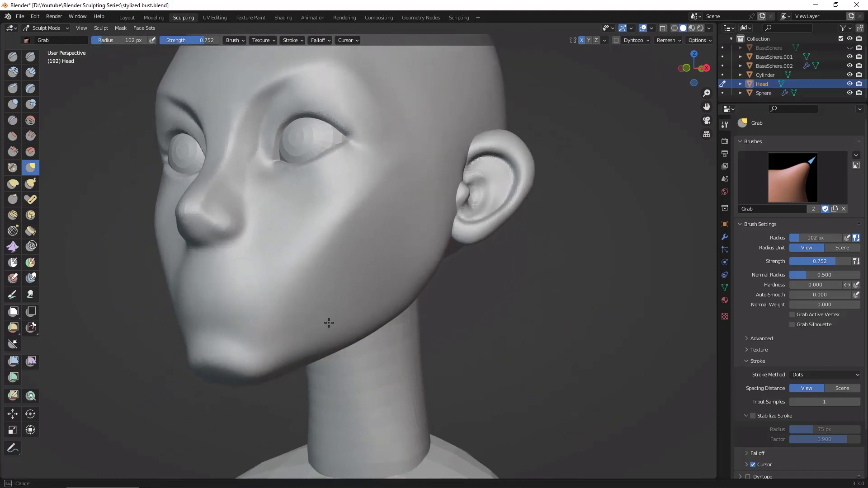
{"action": "middle_click_drag", "start_coordinate": [528, 333], "coordinate": [559, 323]}
{"action": "mouse_move", "coordinate": [554, 312]}
{"action": "middle_mouse_down", "text": "ctrl"}
{"action": "mouse_move", "coordinate": [540, 253]}
{"action": "mouse_move", "coordinate": [520, 351]}
{"action": "mouse_move", "coordinate": [555, 341]}
{"action": "mouse_move", "coordinate": [536, 320]}
{"action": "middle_mouse_up", "text": "ctrl"}
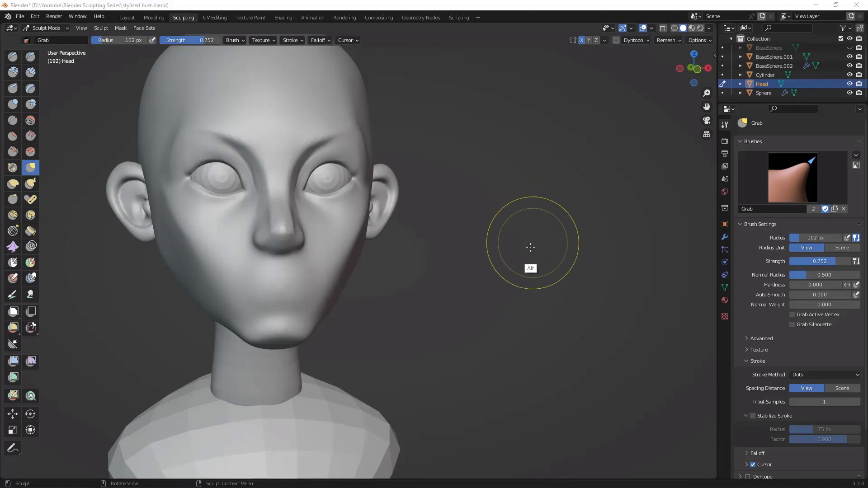
Step: Set the Draw Sharp brush to 43 px radius and try a crease around the back of the nostril wing
{"action": "middle_click_drag", "start_coordinate": [529, 277], "coordinate": [639, 272]}
{"action": "scroll", "coordinate": [558, 264], "scroll_direction": "up", "scroll_amount": 3}
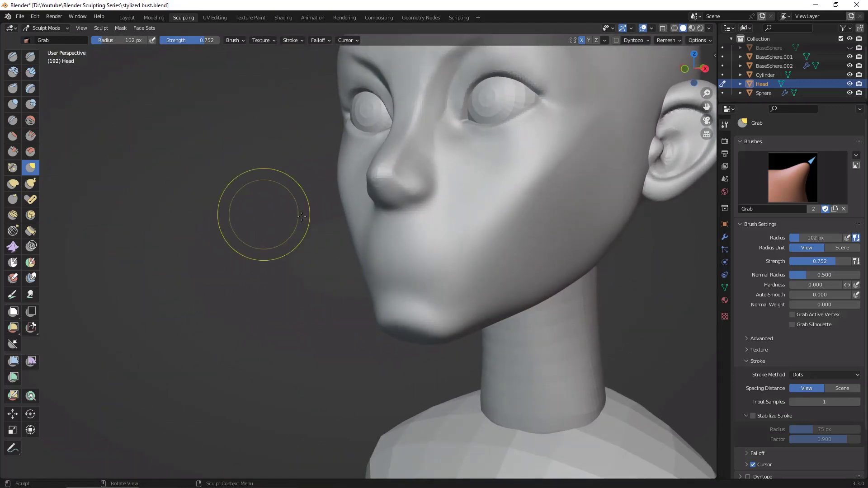
{"action": "middle_click_drag", "start_coordinate": [701, 306], "coordinate": [597, 294], "text": "shift"}
{"action": "key", "text": "shift+t"}
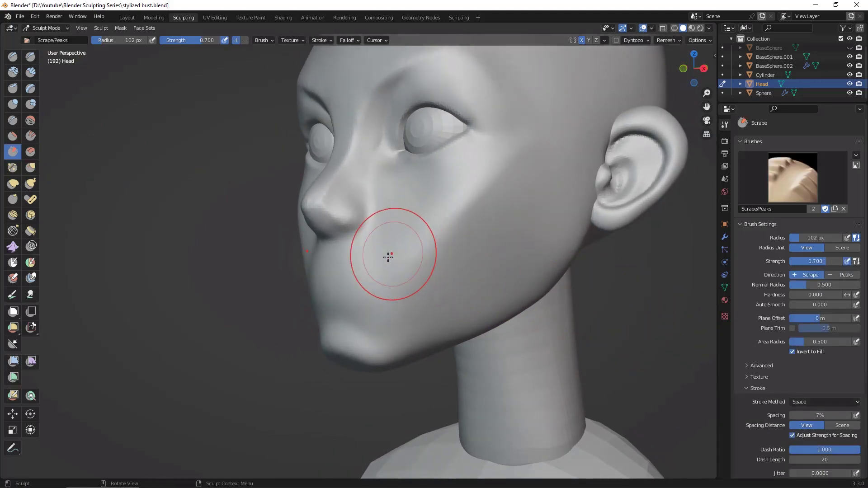
{"action": "key", "text": "1"}
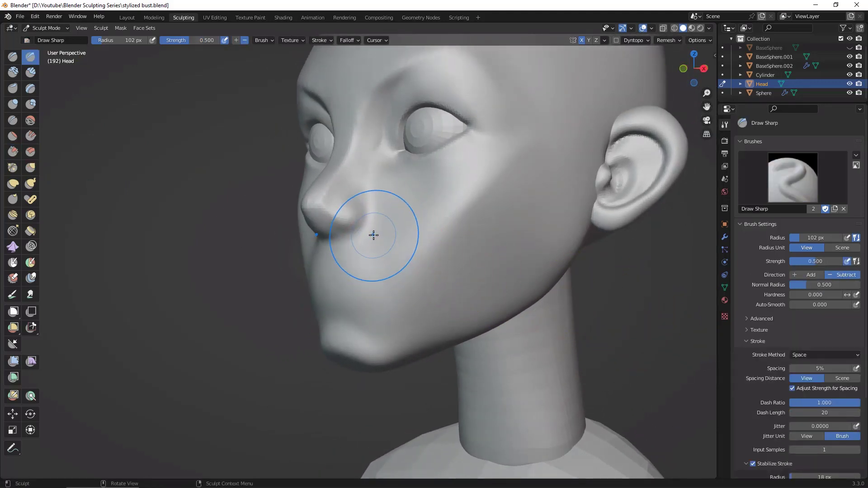
{"action": "key", "text": "f"}
{"action": "left_click", "coordinate": [345, 236]}
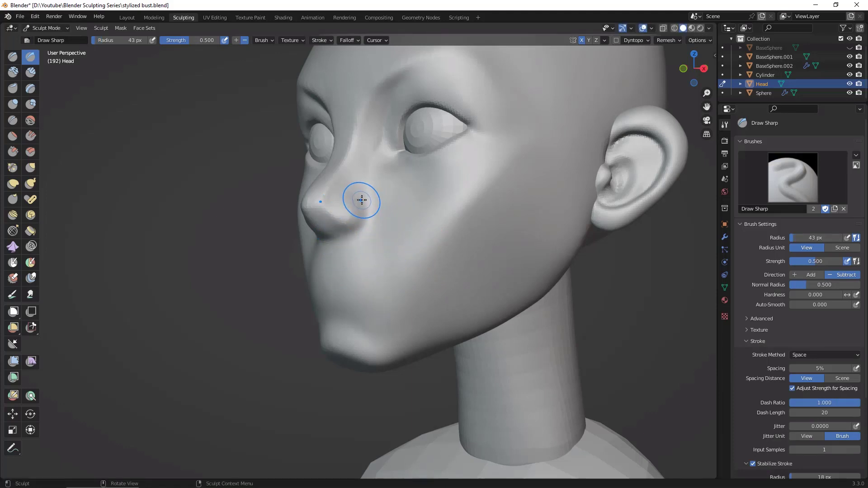
{"action": "left_click_drag", "start_coordinate": [360, 196], "coordinate": [368, 222]}
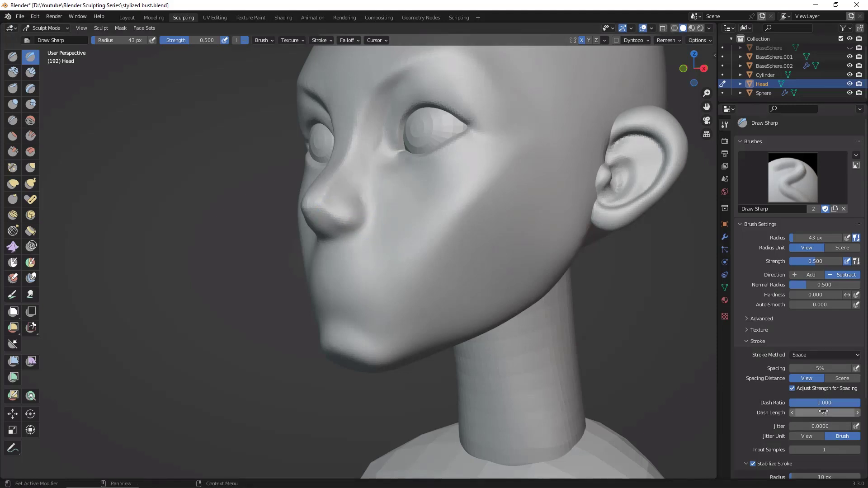
Step: Set Stabilize Stroke to 25 px radius and 0.552 factor, and test the brush on the nostril wing crease
{"action": "scroll", "coordinate": [867, 390], "scroll_direction": "down", "scroll_amount": 3}
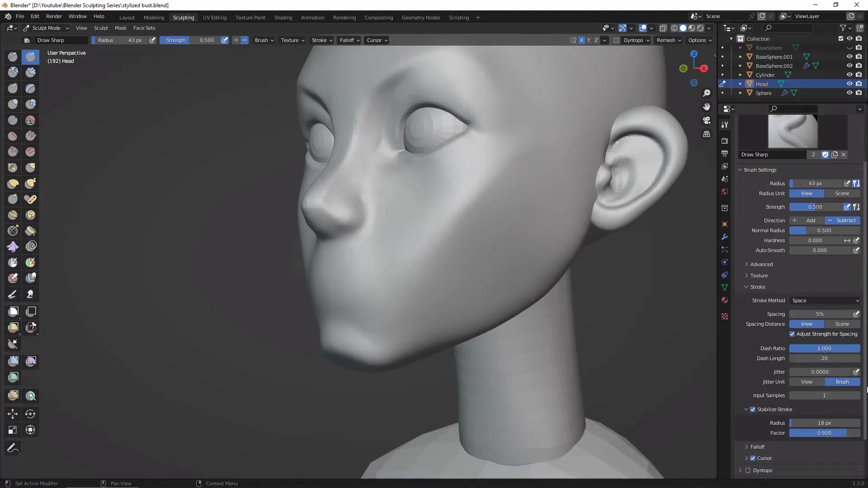
{"action": "scroll", "coordinate": [867, 390], "scroll_direction": "down", "scroll_amount": 1}
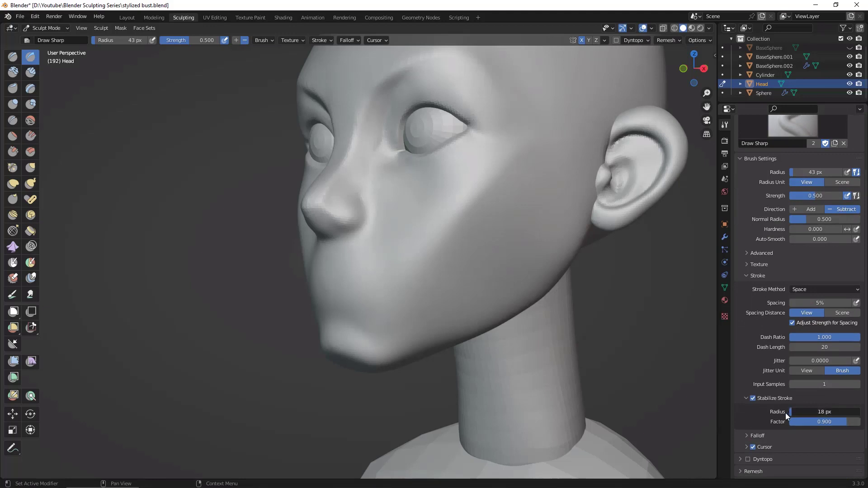
{"action": "left_click_drag", "start_coordinate": [793, 414], "coordinate": [787, 414]}
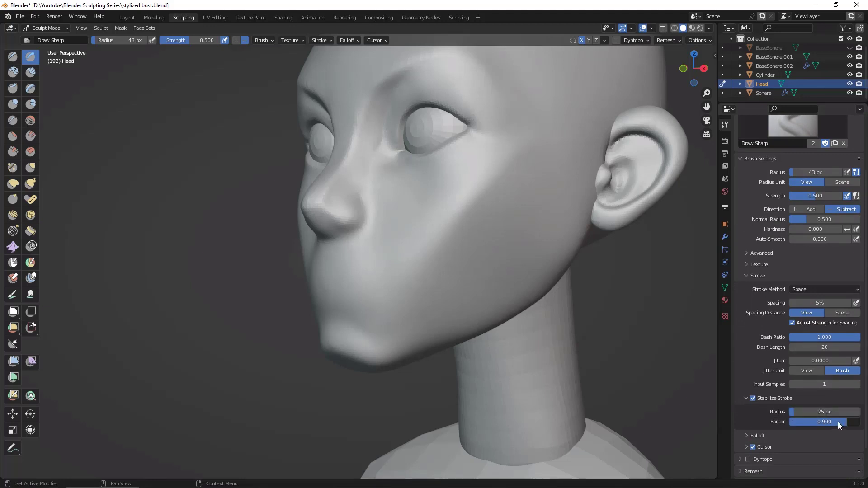
{"action": "left_click_drag", "start_coordinate": [838, 422], "coordinate": [778, 430]}
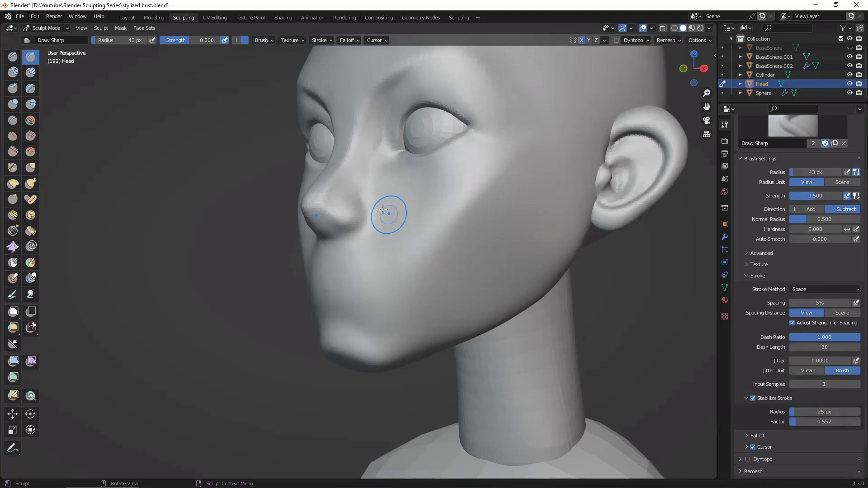
{"action": "mouse_move", "coordinate": [388, 210]}
{"action": "left_mouse_down"}
{"action": "mouse_move", "coordinate": [364, 199]}
{"action": "mouse_move", "coordinate": [371, 216]}
{"action": "left_mouse_up"}
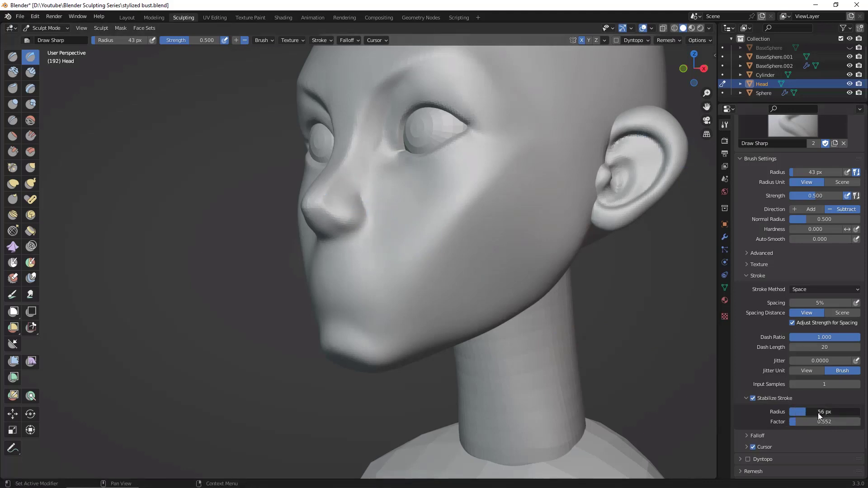
Step: Try carving the nostril wing crease with the Stabilize Stroke radius raised to 74 px
{"action": "left_click_drag", "start_coordinate": [818, 413], "coordinate": [827, 414]}
{"action": "left_click_drag", "start_coordinate": [362, 198], "coordinate": [360, 195]}
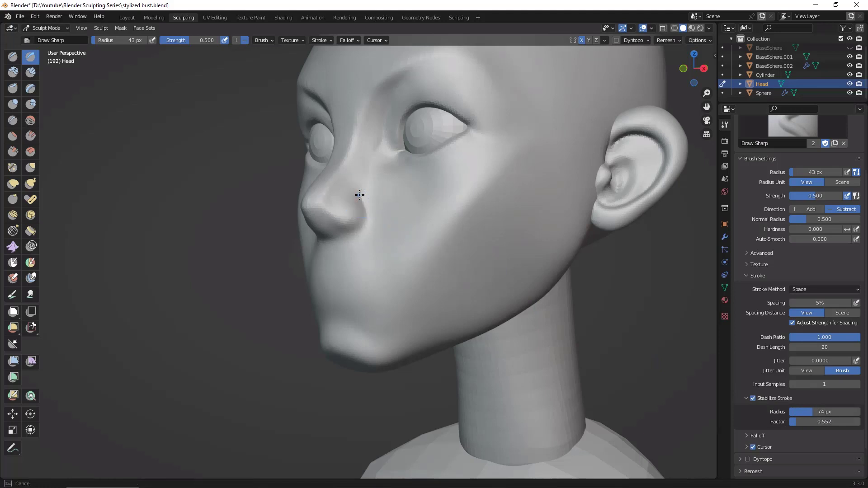
{"action": "left_click_drag", "start_coordinate": [370, 231], "coordinate": [368, 229]}
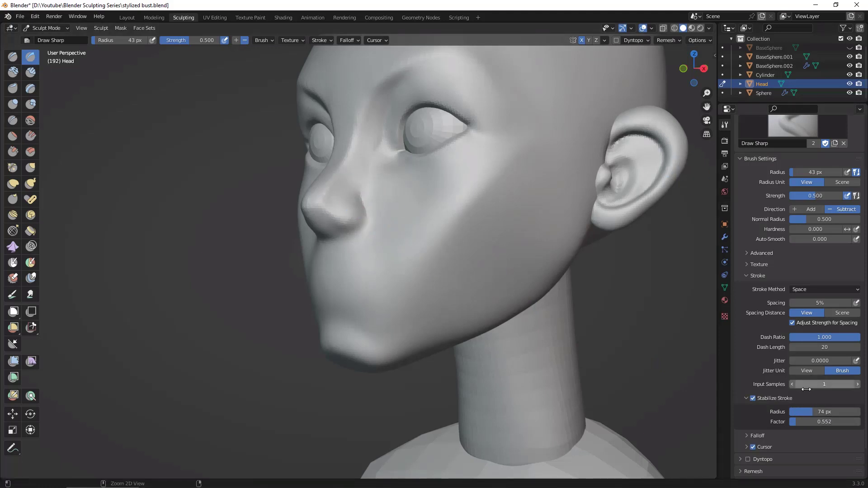
Step: Set the Stabilize Stroke radius to 26 px and carve the crease around the nostril wing and under the nose
{"action": "left_click_drag", "start_coordinate": [782, 425], "coordinate": [785, 424]}
{"action": "left_click_drag", "start_coordinate": [360, 195], "coordinate": [363, 203]}
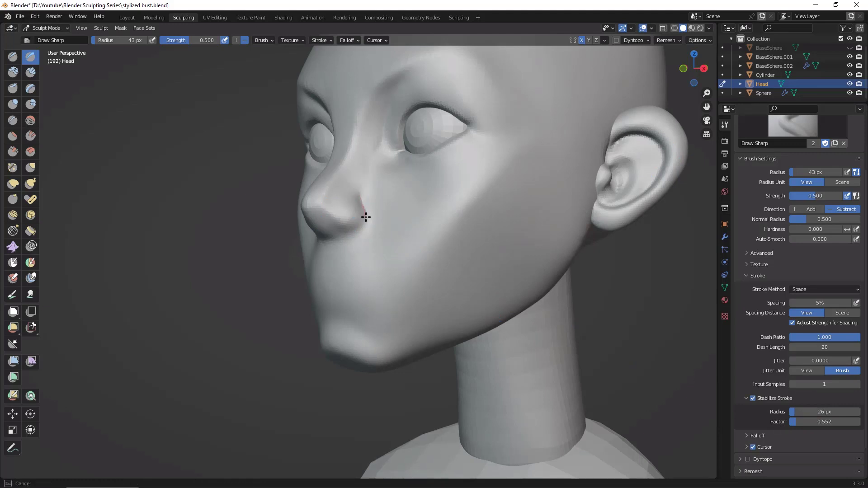
{"action": "left_click_drag", "start_coordinate": [340, 240], "coordinate": [341, 242]}
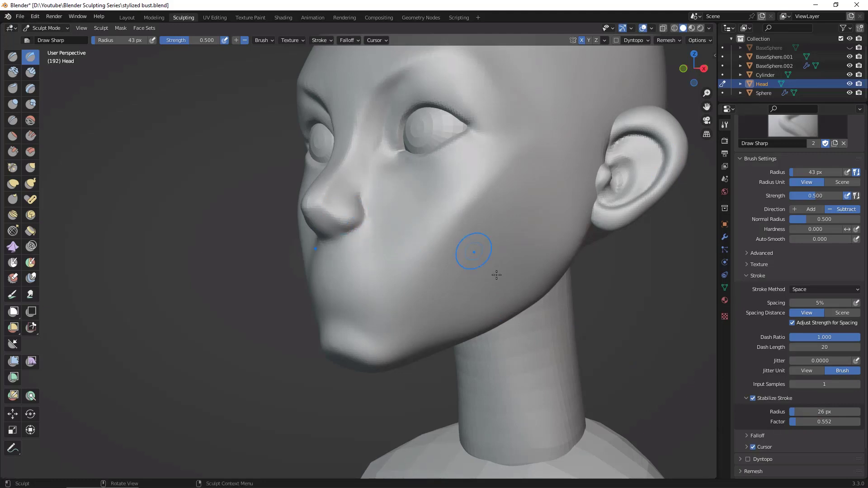
Step: Carve the lower edge of the nose and the first nostril openings from below with Draw Sharp at 43 px radius
{"action": "mouse_move", "coordinate": [496, 272]}
{"action": "middle_mouse_down"}
{"action": "mouse_move", "coordinate": [744, 384]}
{"action": "mouse_move", "coordinate": [666, 333]}
{"action": "middle_mouse_up"}
{"action": "scroll", "coordinate": [332, 211], "scroll_direction": "up", "scroll_amount": 3}
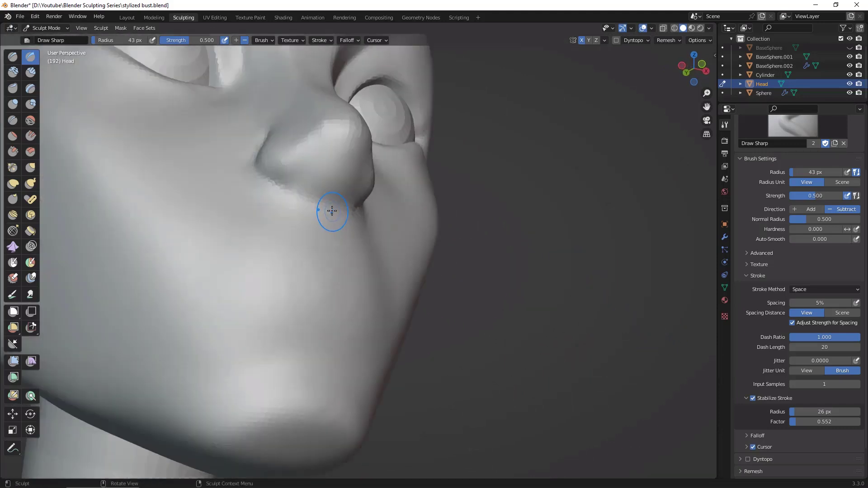
{"action": "mouse_move", "coordinate": [324, 188]}
{"action": "left_mouse_down"}
{"action": "mouse_move", "coordinate": [310, 165]}
{"action": "mouse_move", "coordinate": [301, 174]}
{"action": "mouse_move", "coordinate": [307, 184]}
{"action": "mouse_move", "coordinate": [318, 178]}
{"action": "left_mouse_up"}
{"action": "mouse_move", "coordinate": [575, 280]}
{"action": "middle_mouse_down"}
{"action": "mouse_move", "coordinate": [617, 286]}
{"action": "mouse_move", "coordinate": [626, 298]}
{"action": "mouse_move", "coordinate": [545, 293]}
{"action": "middle_mouse_up"}
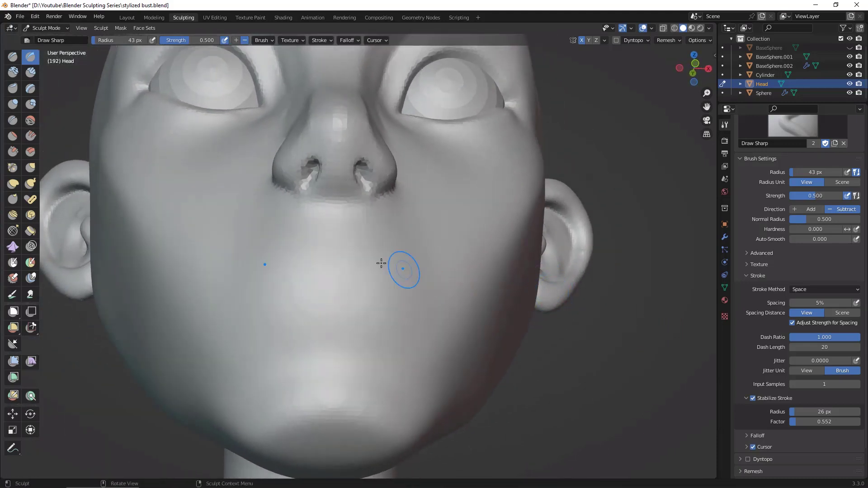
Step: Widen and hollow out the nostril openings with the Clay Strips brush at 43 px radius
{"action": "left_click", "coordinate": [30, 73]}
{"action": "middle_click_drag", "start_coordinate": [363, 179], "coordinate": [359, 169]}
{"action": "mouse_move", "coordinate": [359, 180]}
{"action": "left_mouse_down"}
{"action": "mouse_move", "coordinate": [361, 159]}
{"action": "mouse_move", "coordinate": [368, 165]}
{"action": "left_mouse_up"}
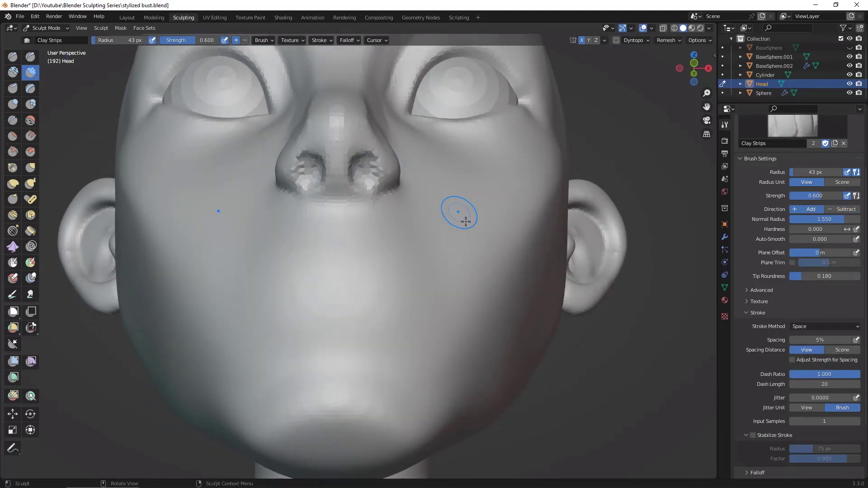
Step: Deepen and refine the nostril cavities from below with Clay Strips at 24 px radius
{"action": "key", "text": "f"}
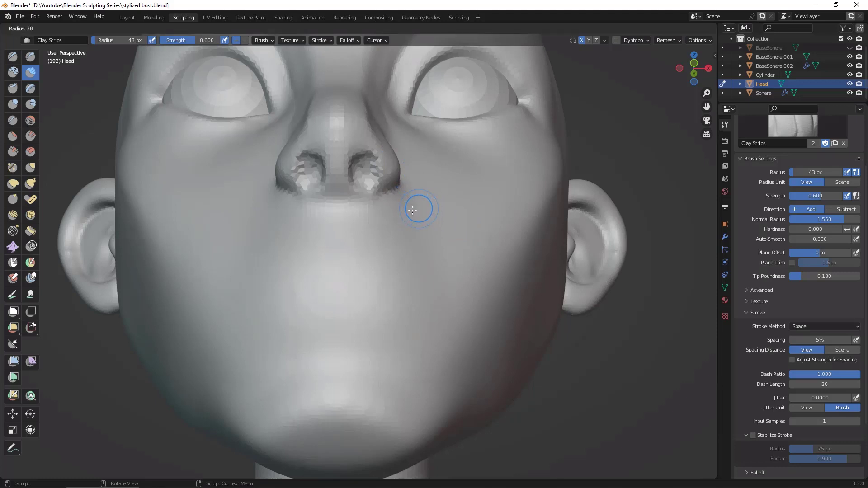
{"action": "left_click", "coordinate": [410, 210]}
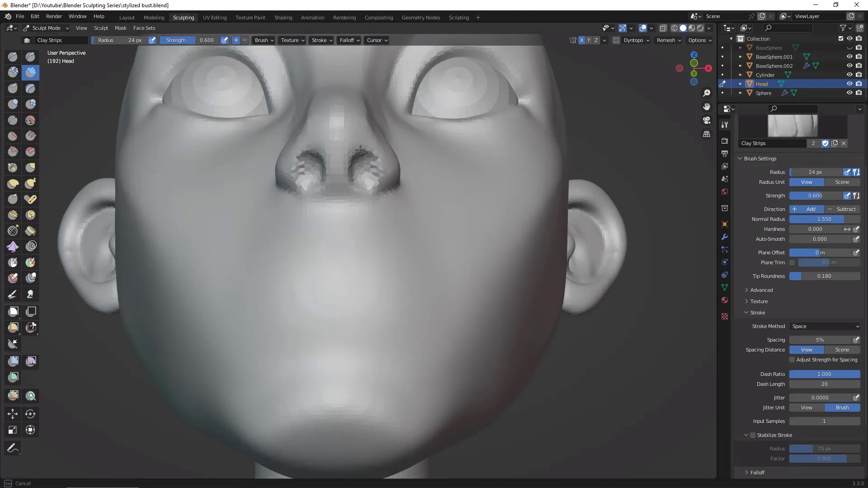
{"action": "left_click_drag", "start_coordinate": [366, 172], "coordinate": [363, 170]}
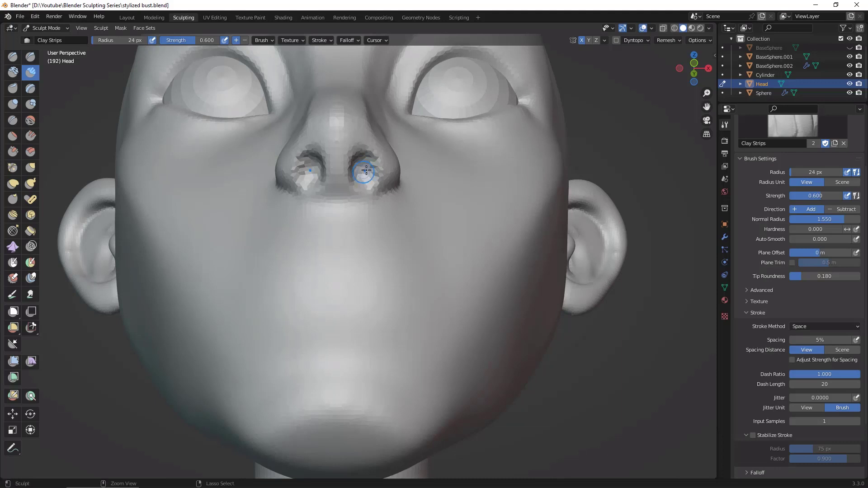
{"action": "middle_click_drag", "start_coordinate": [632, 359], "coordinate": [324, 162]}
{"action": "left_click_drag", "start_coordinate": [324, 163], "coordinate": [324, 163]}
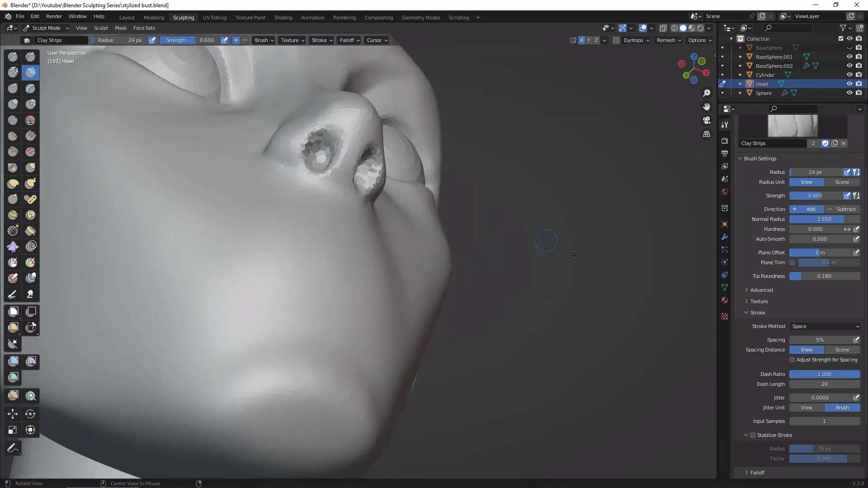
{"action": "mouse_move", "coordinate": [575, 255]}
{"action": "middle_mouse_down"}
{"action": "mouse_move", "coordinate": [491, 335]}
{"action": "mouse_move", "coordinate": [394, 236]}
{"action": "middle_mouse_up"}
{"action": "left_click_drag", "start_coordinate": [317, 183], "coordinate": [304, 165]}
{"action": "middle_click_drag", "start_coordinate": [280, 247], "coordinate": [289, 237]}
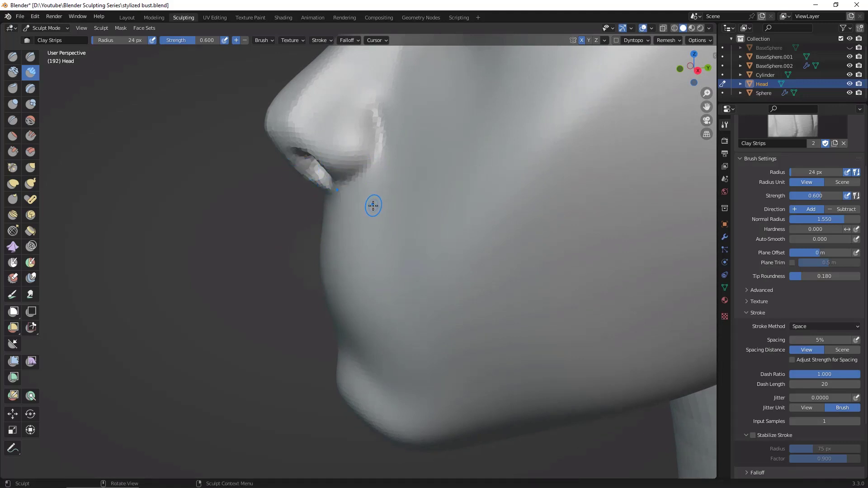
Step: Reshape the nose tip, nostril rim and nose base with the Grab brush at 87 px radius
{"action": "left_click", "coordinate": [31, 168]}
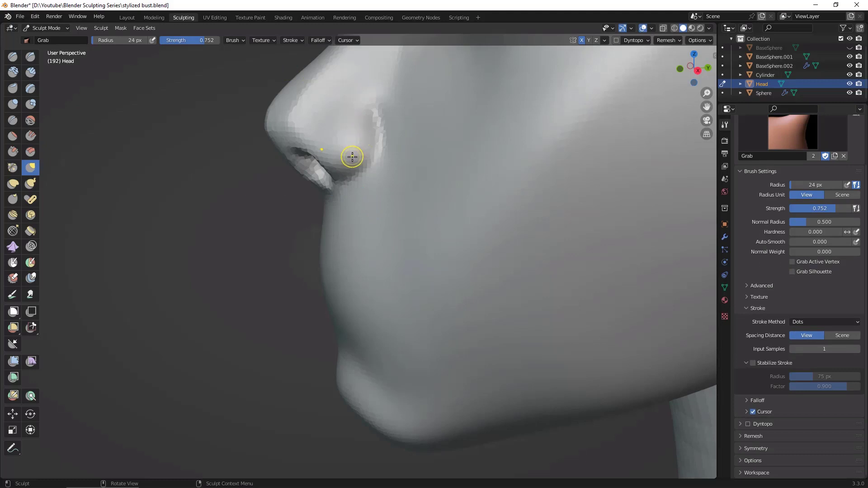
{"action": "key", "text": "f"}
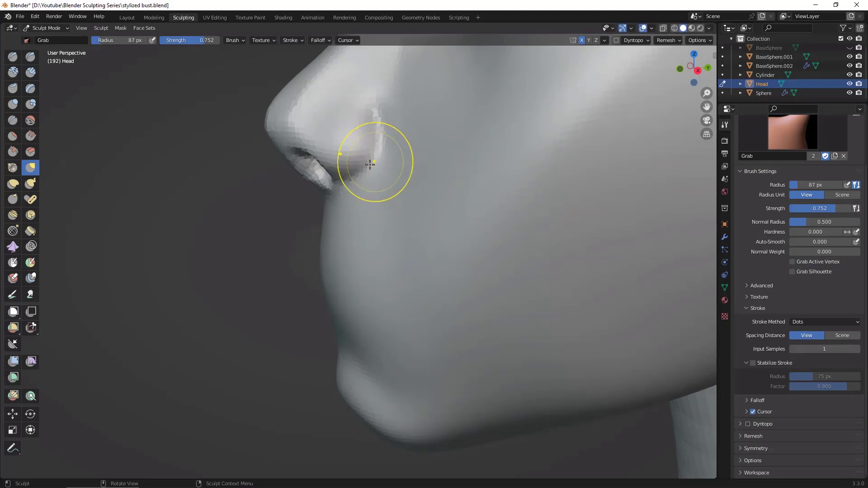
{"action": "left_click", "coordinate": [390, 165]}
{"action": "left_click_drag", "start_coordinate": [347, 165], "coordinate": [280, 161]}
{"action": "left_click_drag", "start_coordinate": [270, 128], "coordinate": [262, 123]}
{"action": "left_click_drag", "start_coordinate": [287, 157], "coordinate": [289, 160]}
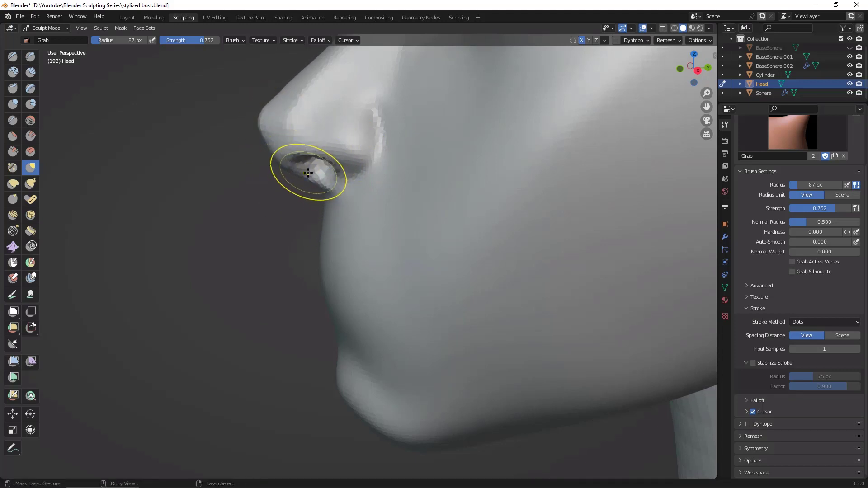
{"action": "mouse_move", "coordinate": [313, 176]}
{"action": "middle_mouse_down"}
{"action": "mouse_move", "coordinate": [372, 238]}
{"action": "mouse_move", "coordinate": [362, 203]}
{"action": "mouse_move", "coordinate": [330, 179]}
{"action": "middle_mouse_up"}
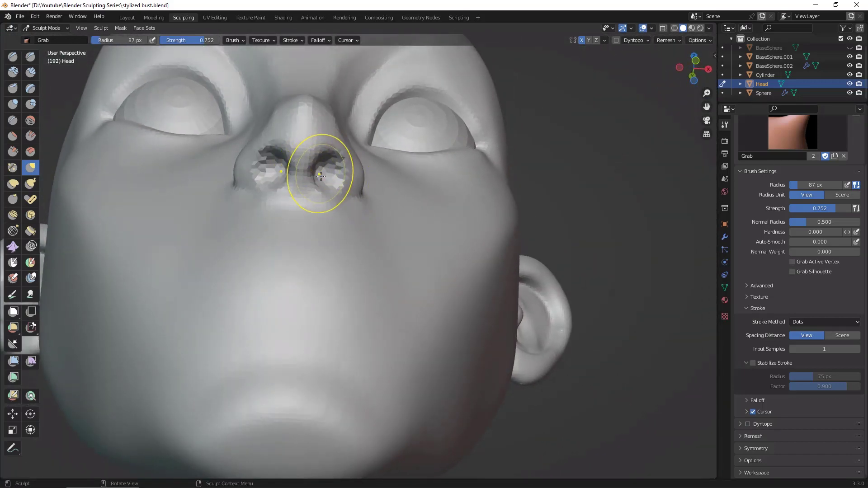
Step: Refine the inner upper edge of the nostrils with the Clay Strips brush at 38 px radius
{"action": "key", "text": "c"}
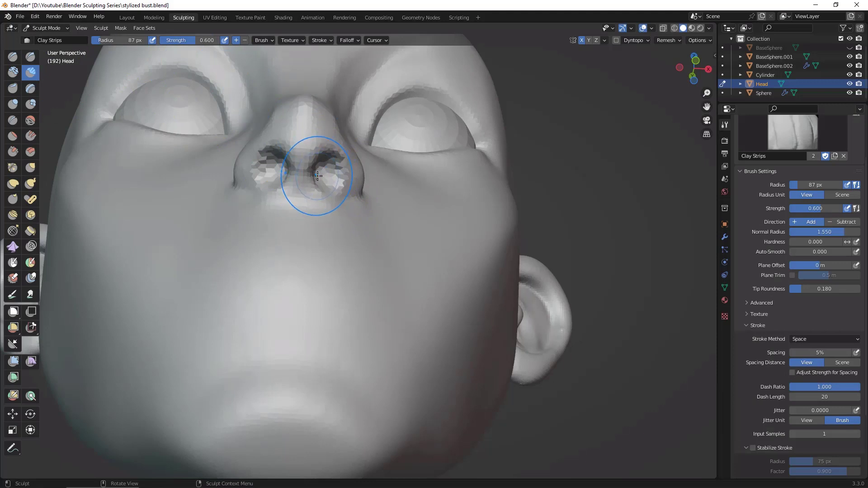
{"action": "middle_click_drag", "start_coordinate": [630, 368], "coordinate": [497, 316]}
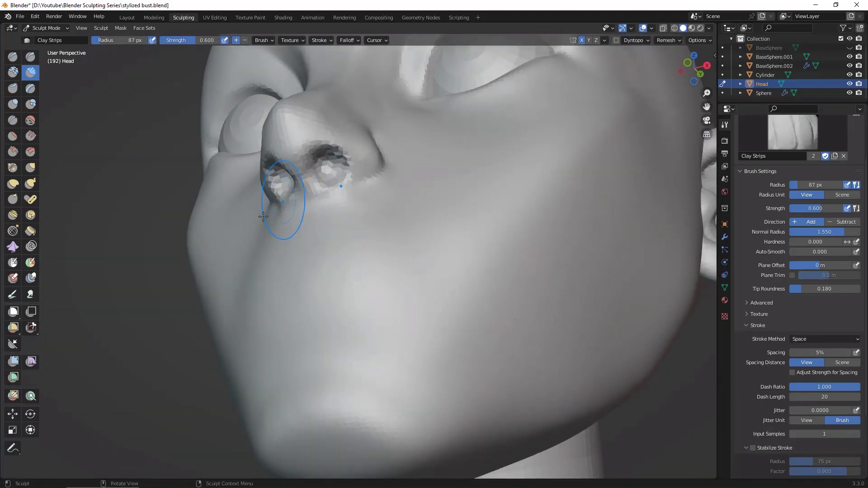
{"action": "middle_click_drag", "start_coordinate": [287, 194], "coordinate": [314, 142]}
{"action": "middle_click_drag", "start_coordinate": [316, 229], "coordinate": [316, 128]}
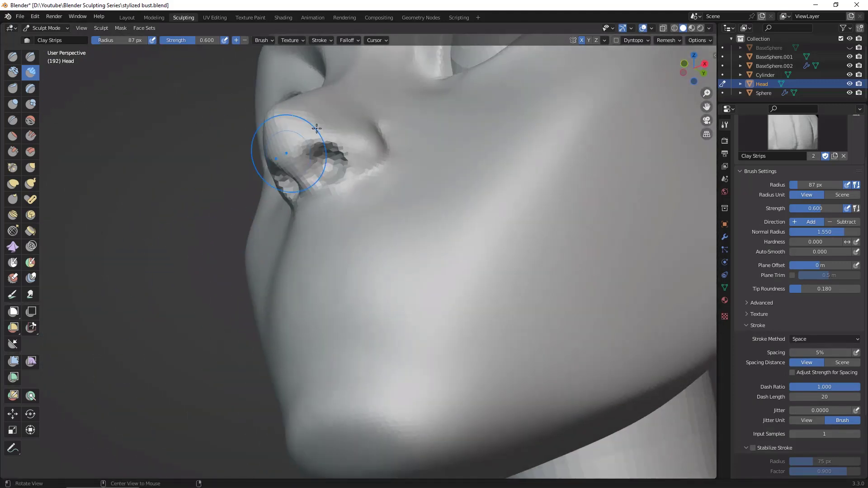
{"action": "key", "text": "f"}
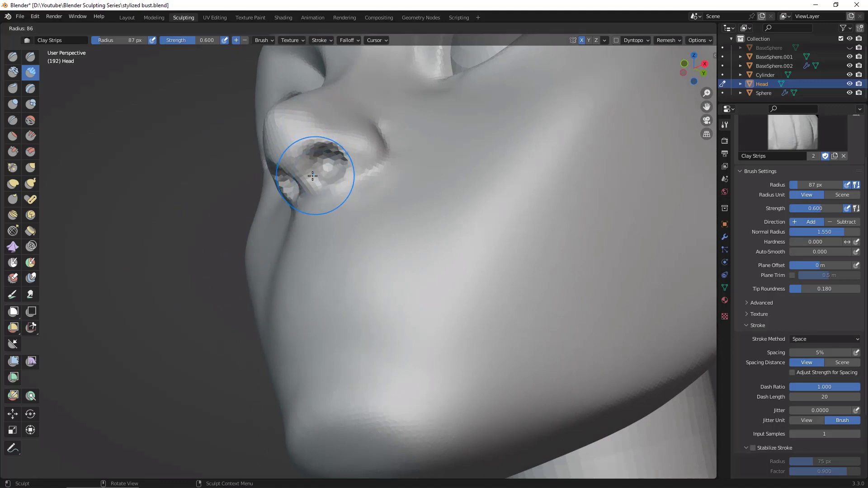
{"action": "left_click", "coordinate": [309, 169]}
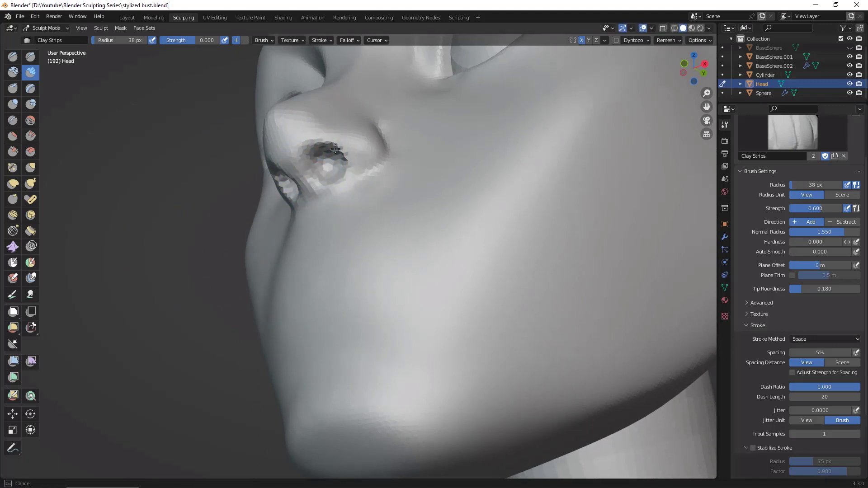
{"action": "middle_click_drag", "start_coordinate": [286, 274], "coordinate": [263, 308]}
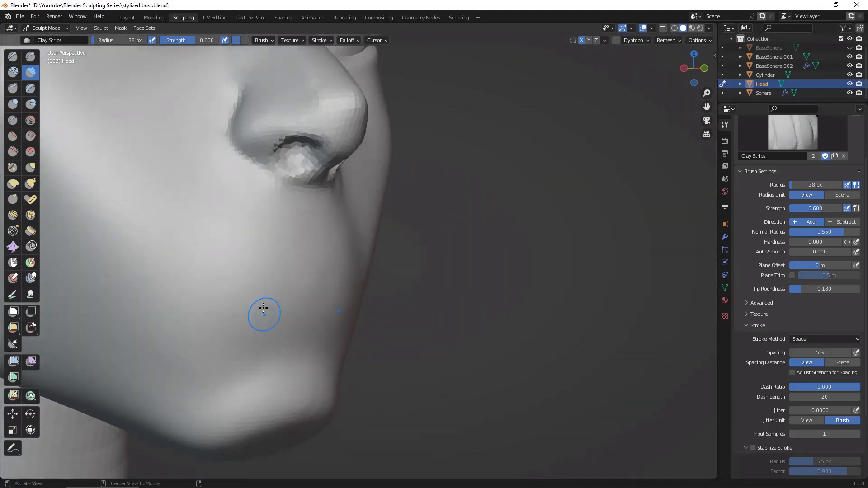
Step: Build up and round the nose tip with short Clay Strips strokes at 38 px radius
{"action": "mouse_move", "coordinate": [457, 228]}
{"action": "middle_mouse_down"}
{"action": "mouse_move", "coordinate": [466, 212]}
{"action": "mouse_move", "coordinate": [539, 228]}
{"action": "mouse_move", "coordinate": [502, 259]}
{"action": "mouse_move", "coordinate": [526, 261]}
{"action": "mouse_move", "coordinate": [548, 238]}
{"action": "middle_mouse_up"}
{"action": "scroll", "coordinate": [538, 229], "scroll_direction": "down", "scroll_amount": 4}
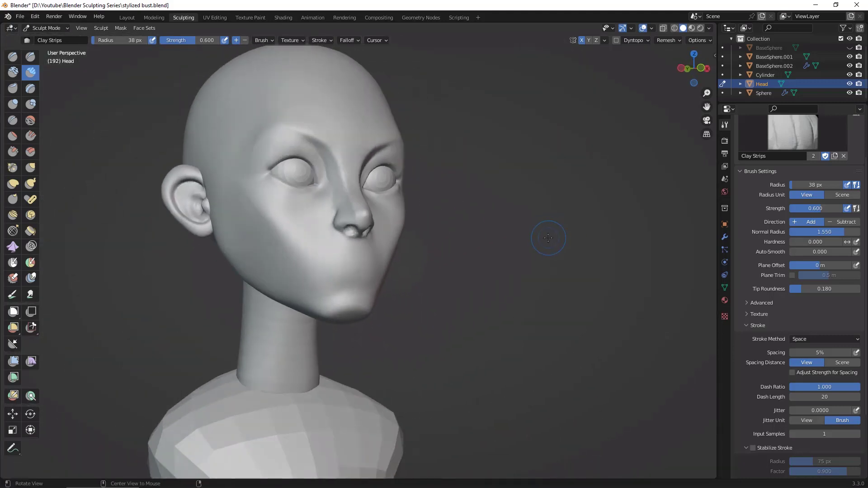
{"action": "scroll", "coordinate": [548, 238], "scroll_direction": "down", "scroll_amount": 2}
{"action": "scroll", "coordinate": [417, 172], "scroll_direction": "up", "scroll_amount": 5}
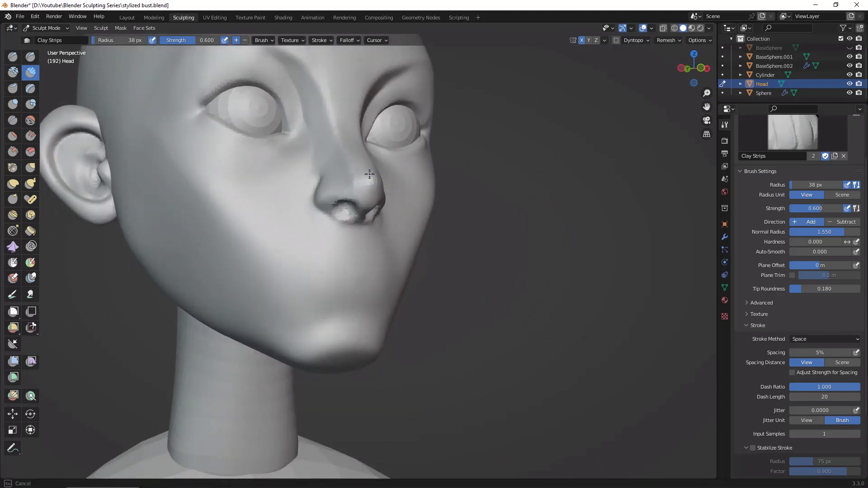
{"action": "mouse_move", "coordinate": [433, 196]}
{"action": "middle_mouse_down"}
{"action": "mouse_move", "coordinate": [460, 271]}
{"action": "mouse_move", "coordinate": [438, 272]}
{"action": "mouse_move", "coordinate": [538, 264]}
{"action": "middle_mouse_up"}
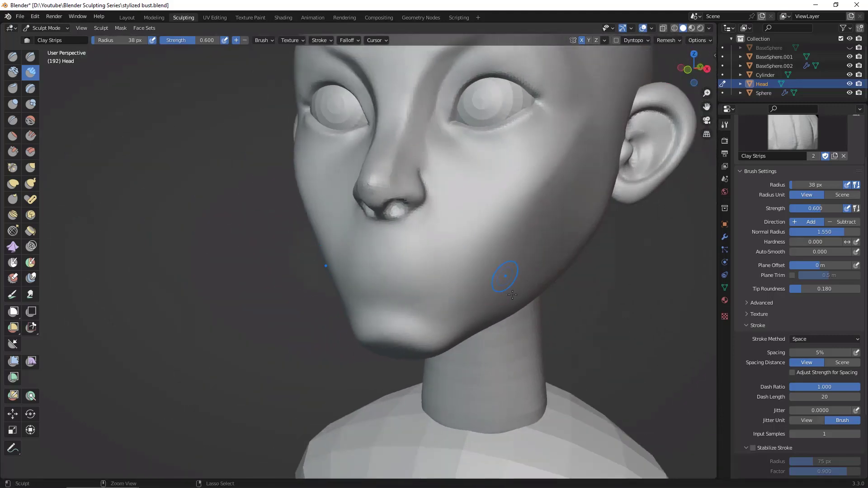
{"action": "middle_click_drag", "start_coordinate": [614, 322], "coordinate": [488, 213]}
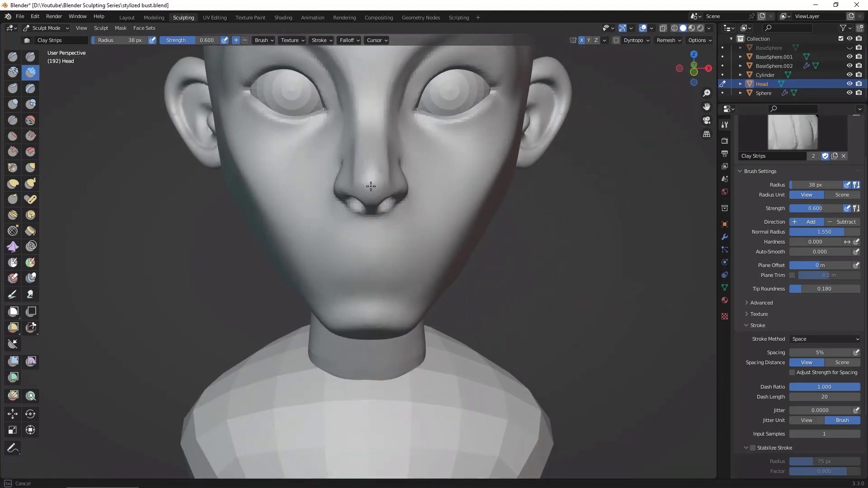
{"action": "left_click_drag", "start_coordinate": [579, 258], "coordinate": [592, 211], "text": "alt"}
{"action": "left_click_drag", "start_coordinate": [380, 151], "coordinate": [379, 144], "text": "shift"}
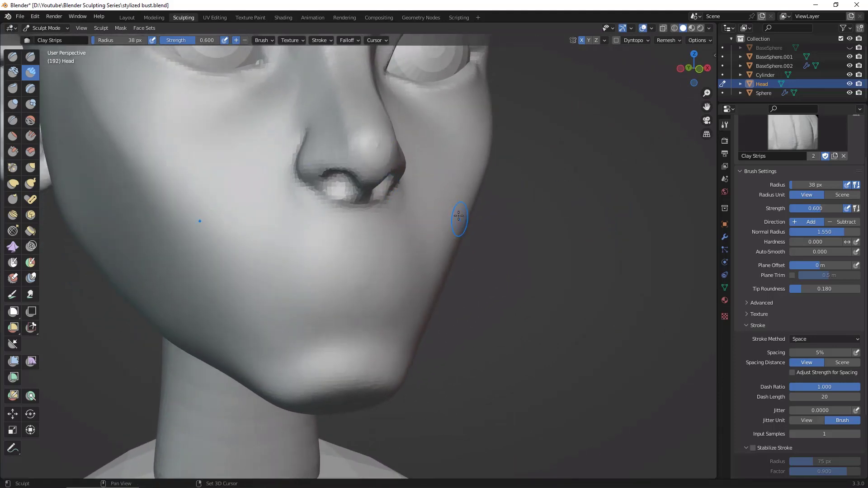
{"action": "left_click_drag", "start_coordinate": [374, 142], "coordinate": [378, 147], "text": "shift"}
{"action": "middle_click_drag", "start_coordinate": [626, 287], "coordinate": [524, 289]}
{"action": "mouse_move", "coordinate": [389, 140]}
{"action": "left_mouse_down", "text": "shift"}
{"action": "mouse_move", "coordinate": [381, 133]}
{"action": "mouse_move", "coordinate": [395, 113]}
{"action": "left_mouse_up", "text": "shift"}
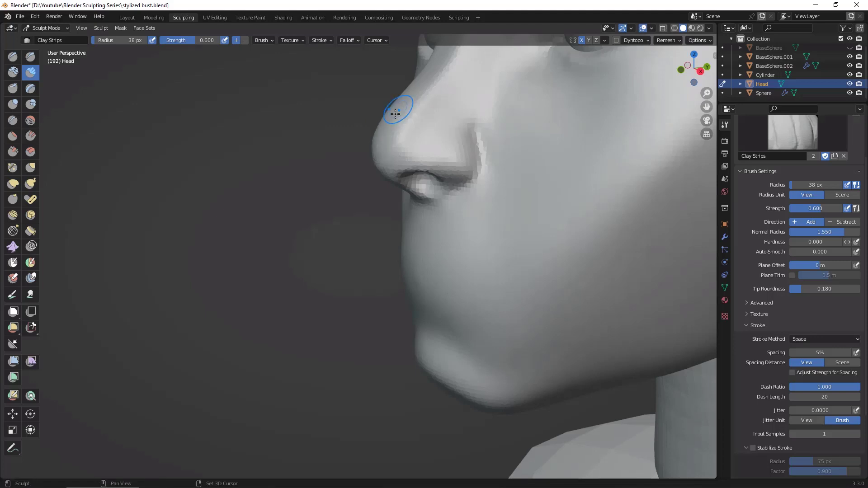
{"action": "middle_click_drag", "start_coordinate": [335, 218], "coordinate": [417, 174]}
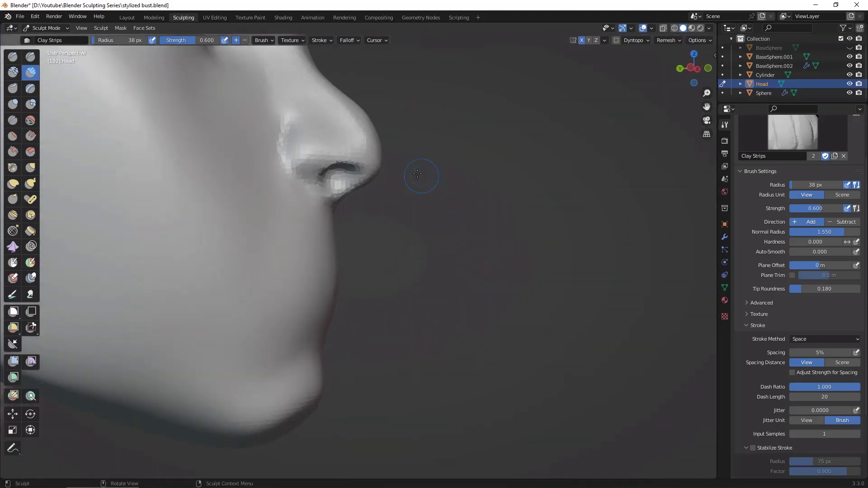
Step: Reshape the nose tip and lower bridge in profile with the Grab brush at 72 px radius
{"action": "left_click", "coordinate": [31, 167]}
{"action": "key", "text": "space"}
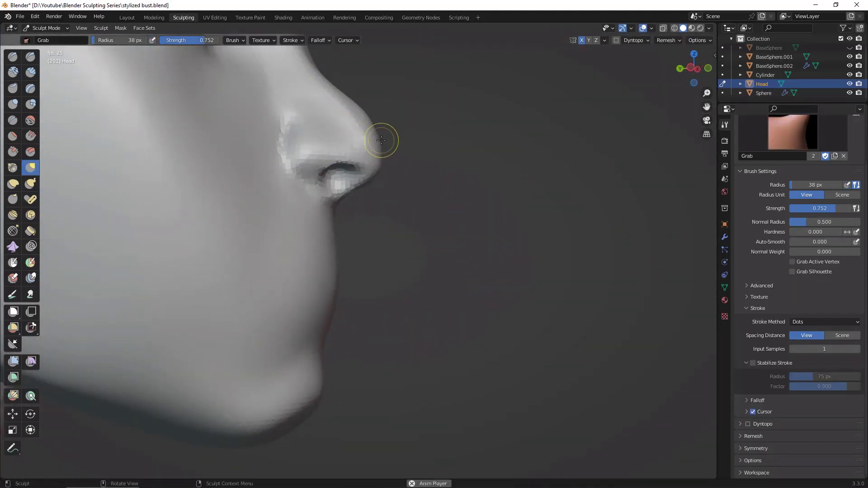
{"action": "key", "text": "space"}
{"action": "key", "text": "f"}
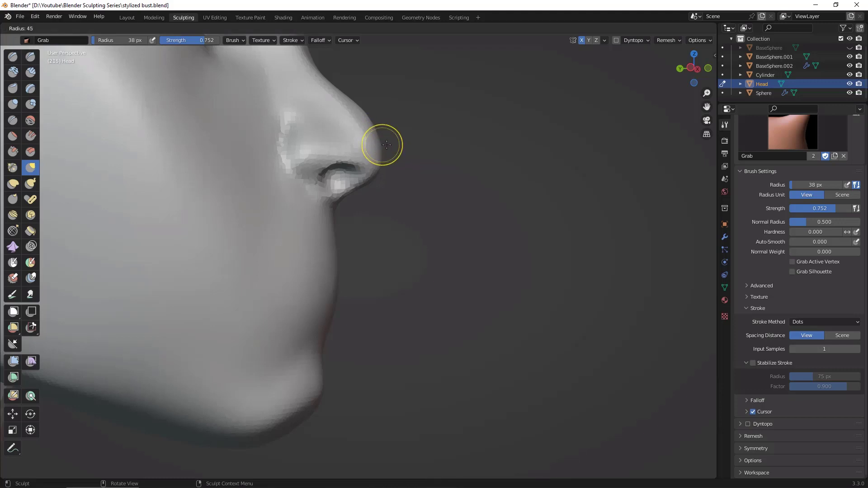
{"action": "left_click", "coordinate": [383, 140]}
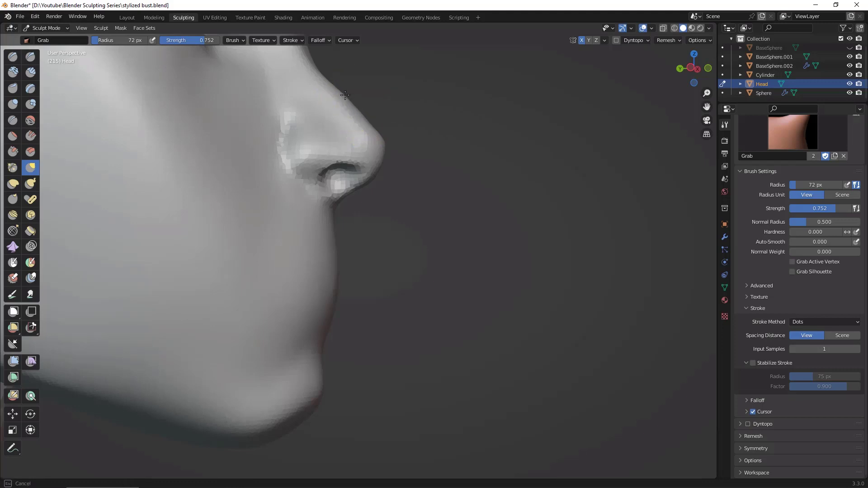
{"action": "left_click_drag", "start_coordinate": [499, 196], "coordinate": [395, 182], "text": "alt"}
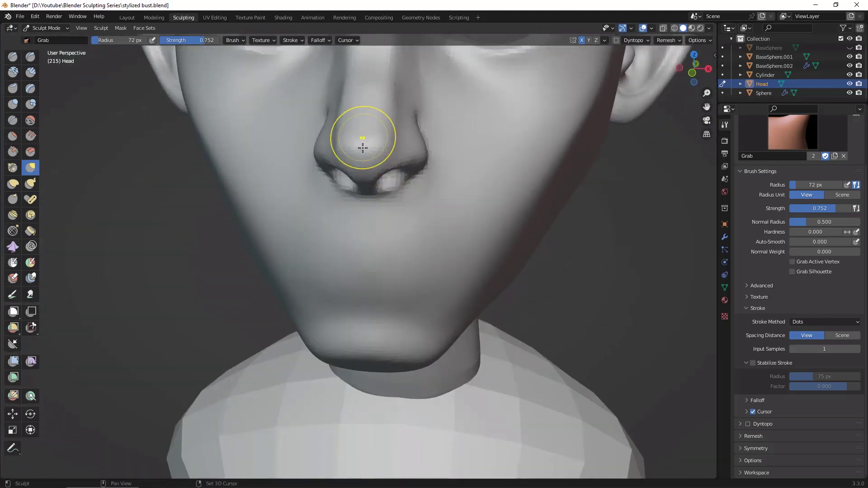
{"action": "left_click_drag", "start_coordinate": [423, 219], "coordinate": [508, 229], "text": "alt"}
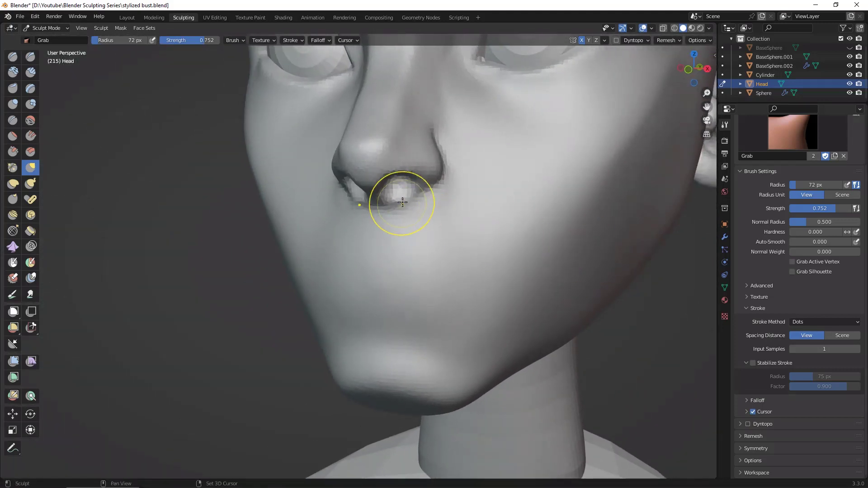
Step: Carve the nostril rim from below with the Draw Sharp brush at 46 px radius
{"action": "mouse_move", "coordinate": [252, 329]}
{"action": "left_mouse_down", "text": "alt"}
{"action": "mouse_move", "coordinate": [419, 224]}
{"action": "mouse_move", "coordinate": [605, 242]}
{"action": "left_mouse_up", "text": "alt"}
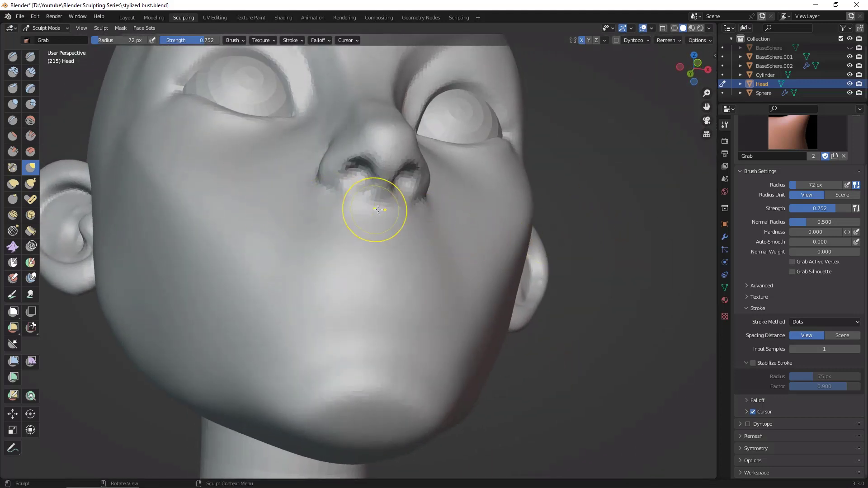
{"action": "key", "text": "shift+t"}
{"action": "key", "text": "shift+x"}
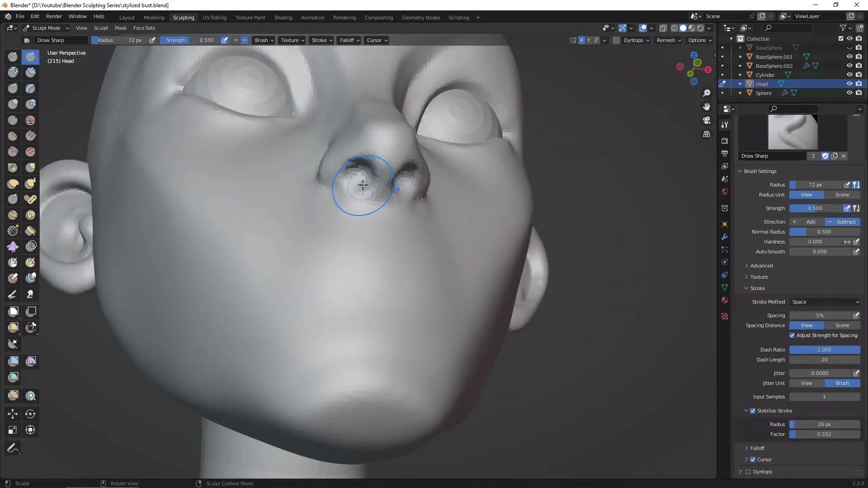
{"action": "key", "text": "f"}
{"action": "left_click", "coordinate": [350, 188]}
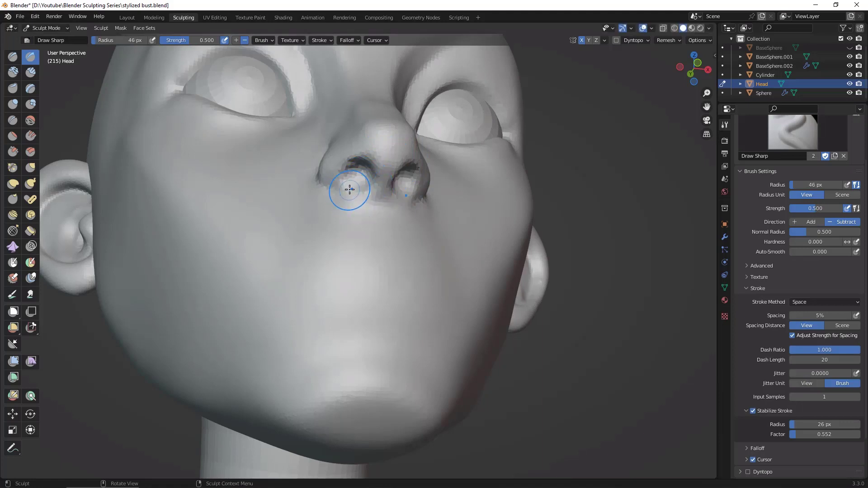
{"action": "left_click_drag", "start_coordinate": [349, 188], "coordinate": [360, 167]}
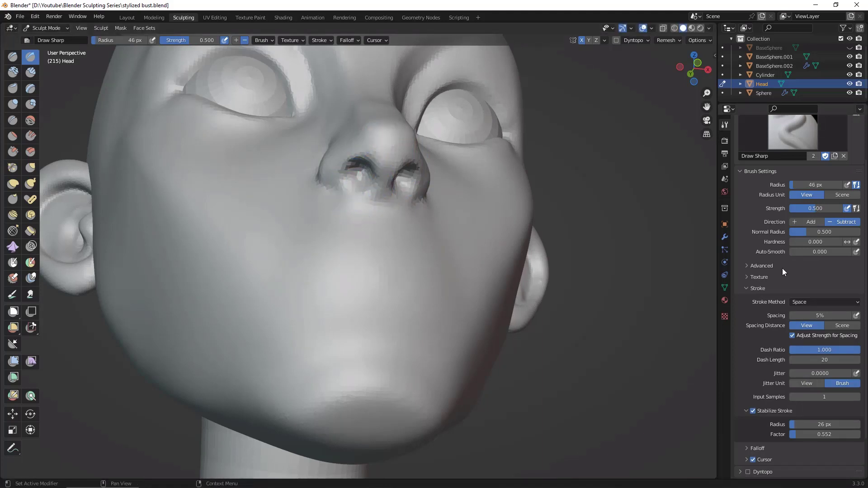
Step: Turn off Stabilize Stroke and cut the nostril openings deeper with Draw Sharp at 46 px radius
{"action": "left_click", "coordinate": [769, 412]}
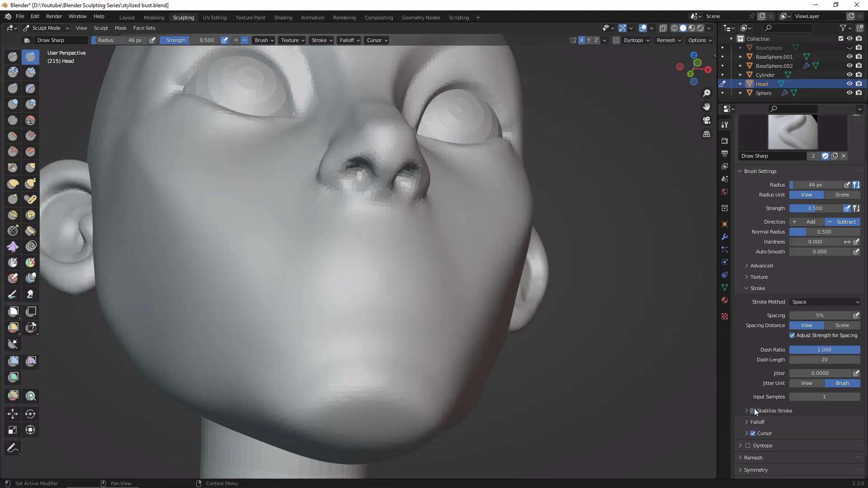
{"action": "left_click_drag", "start_coordinate": [352, 187], "coordinate": [375, 158]}
{"action": "mouse_move", "coordinate": [565, 252]}
{"action": "middle_mouse_down"}
{"action": "mouse_move", "coordinate": [623, 254]}
{"action": "mouse_move", "coordinate": [595, 251]}
{"action": "middle_mouse_up"}
{"action": "left_click_drag", "start_coordinate": [358, 181], "coordinate": [353, 171]}
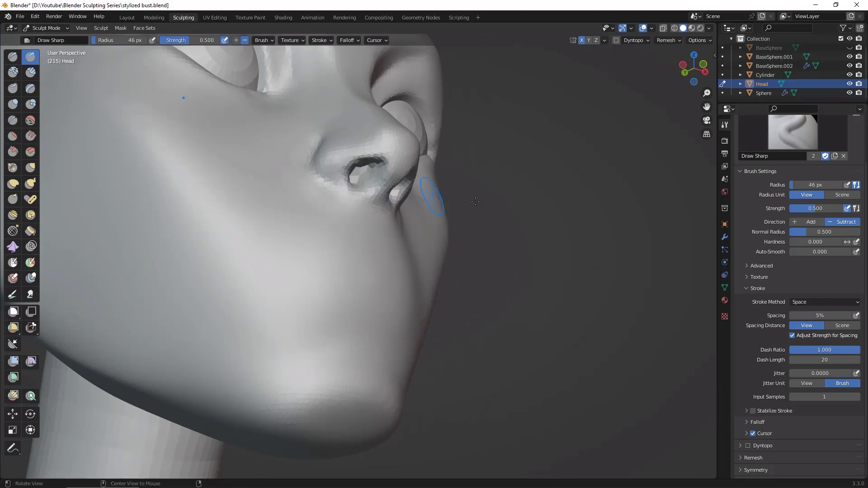
Step: Sharpen the crease around the nose wing and along its lower edge toward the nostril with Draw Sharp at 46 px radius
{"action": "middle_click_drag", "start_coordinate": [569, 236], "coordinate": [595, 262]}
{"action": "left_click_drag", "start_coordinate": [320, 132], "coordinate": [313, 160]}
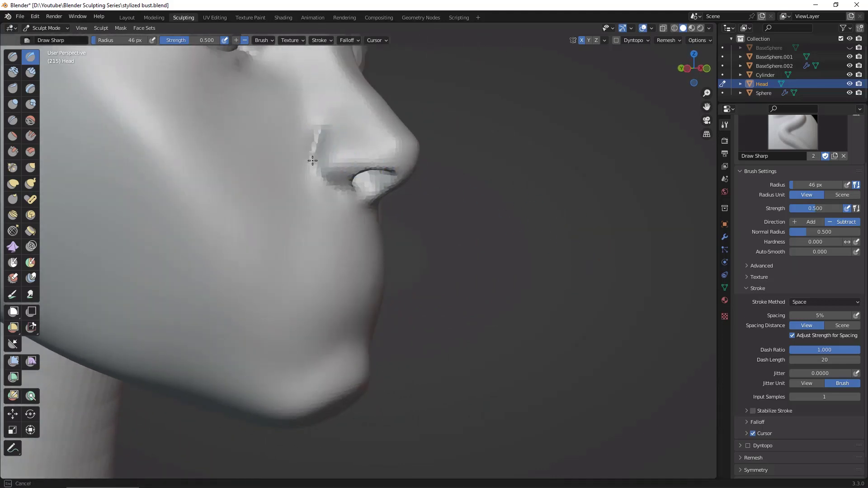
{"action": "left_click_drag", "start_coordinate": [341, 189], "coordinate": [364, 183]}
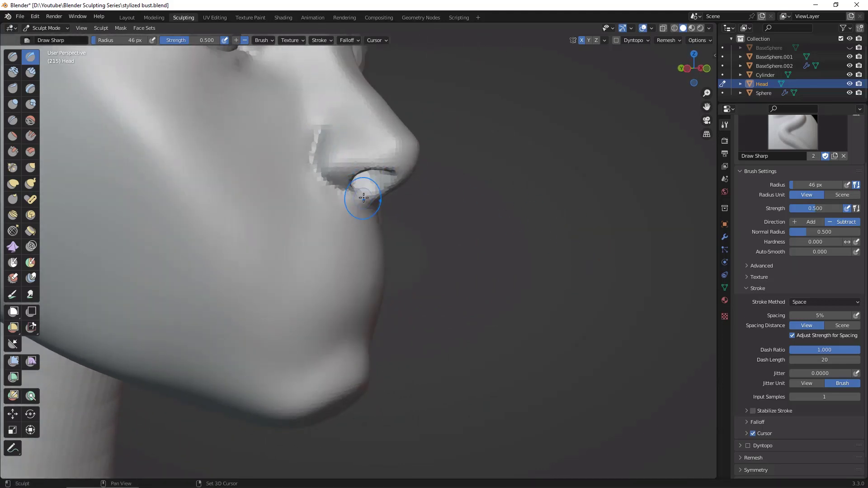
{"action": "mouse_move", "coordinate": [364, 197]}
{"action": "middle_mouse_down"}
{"action": "mouse_move", "coordinate": [605, 284]}
{"action": "mouse_move", "coordinate": [560, 240]}
{"action": "middle_mouse_up"}
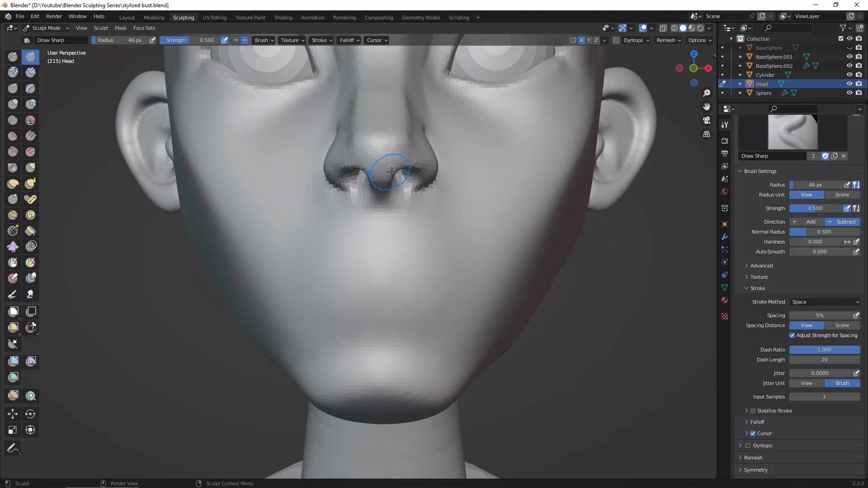
Step: Adjust the nostril edges and the sides of the nose from the front with the Grab brush at 80 px radius
{"action": "middle_click_drag", "start_coordinate": [582, 309], "coordinate": [312, 234]}
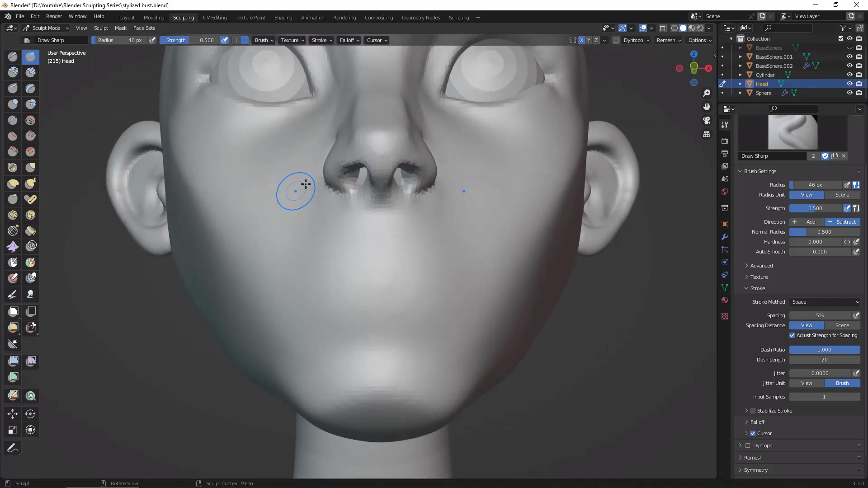
{"action": "key", "text": "g"}
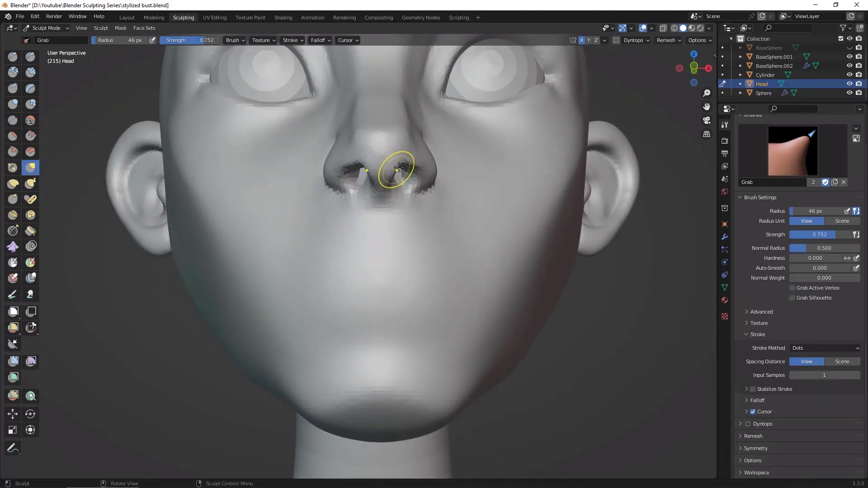
{"action": "key", "text": "f"}
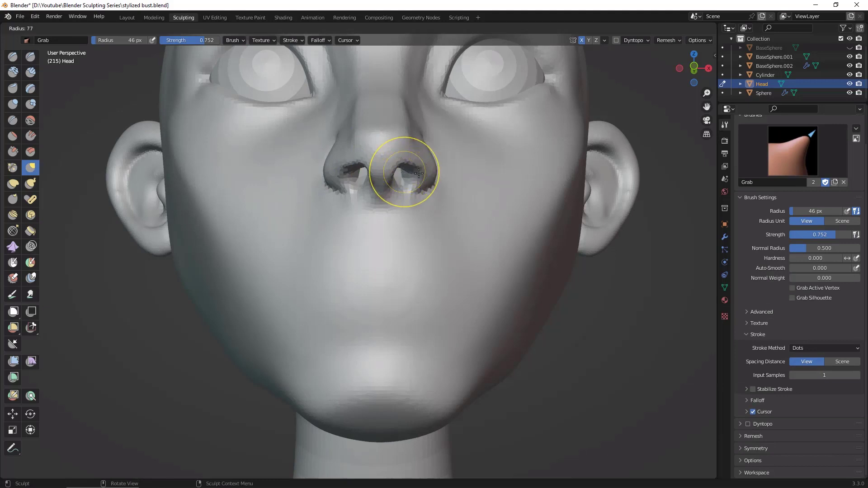
{"action": "left_click", "coordinate": [438, 171]}
{"action": "left_click_drag", "start_coordinate": [396, 168], "coordinate": [400, 169]}
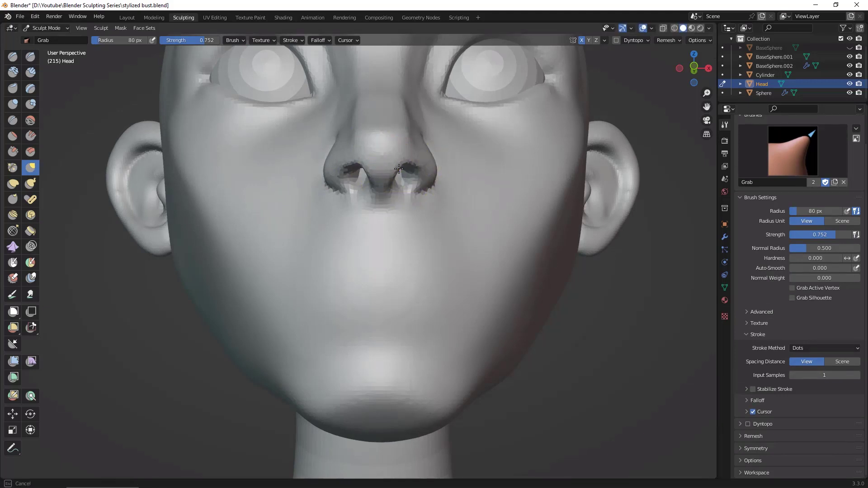
{"action": "middle_click_drag", "start_coordinate": [445, 213], "coordinate": [531, 256]}
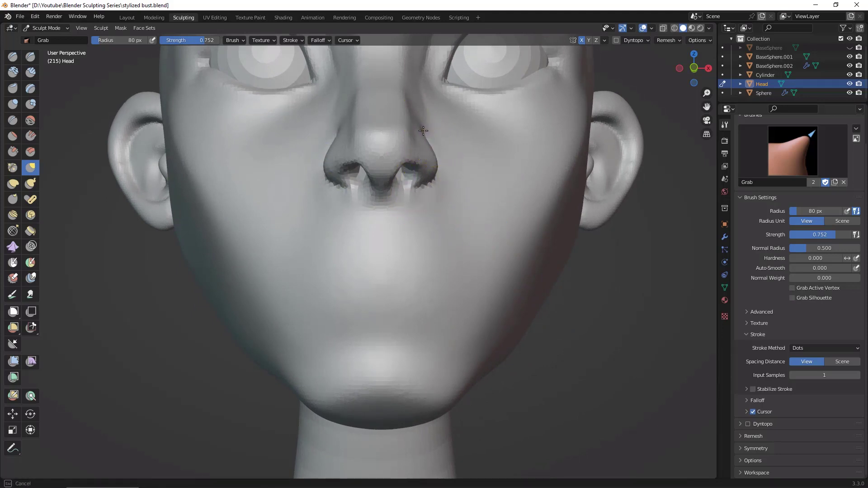
{"action": "middle_click_drag", "start_coordinate": [601, 294], "coordinate": [431, 259]}
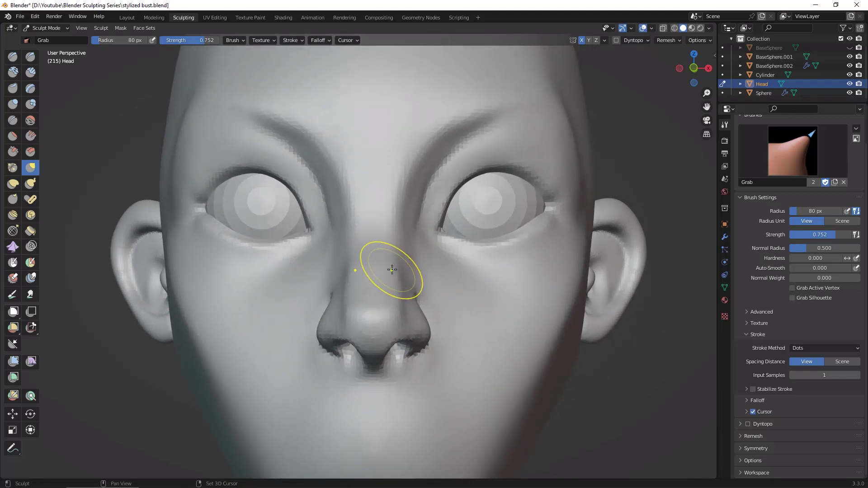
{"action": "middle_click_drag", "start_coordinate": [640, 378], "coordinate": [423, 365]}
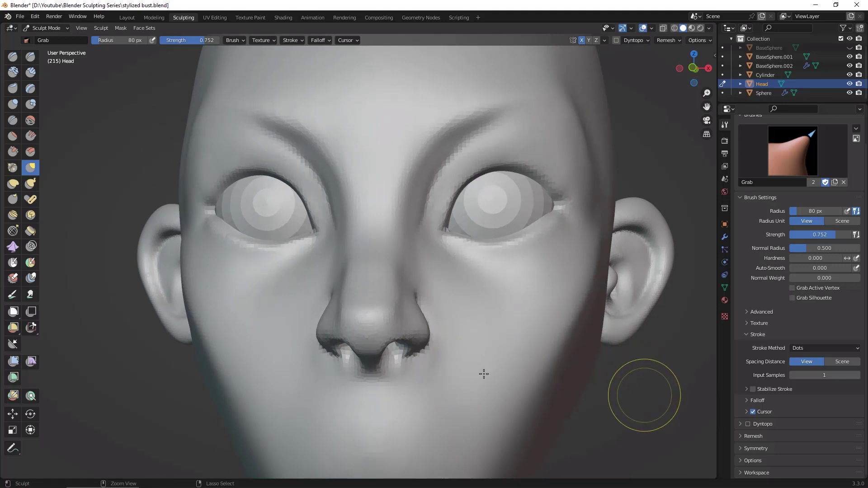
{"action": "middle_click_drag", "start_coordinate": [655, 401], "coordinate": [562, 372]}
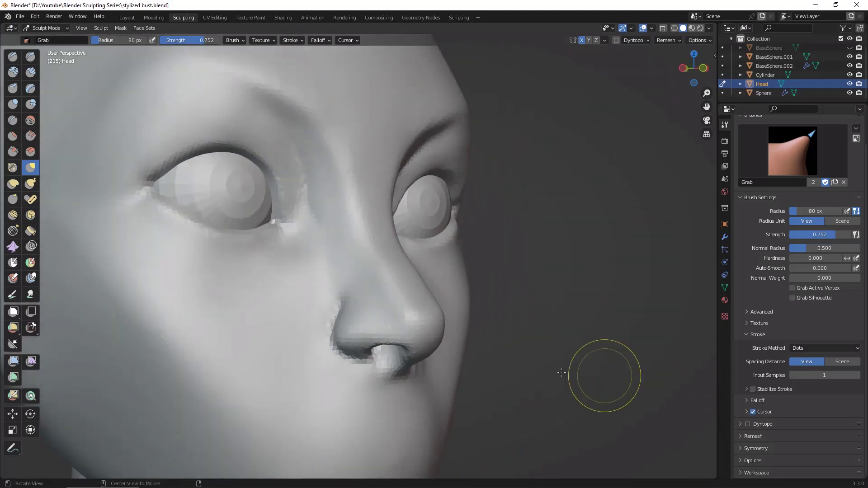
Step: Adjust the nose wings and nostril edges from below and from the side with the Grab brush at 80 px radius
{"action": "left_click_drag", "start_coordinate": [504, 346], "coordinate": [632, 369], "text": "alt"}
{"action": "left_click_drag", "start_coordinate": [633, 402], "coordinate": [646, 308], "text": "ctrl+alt"}
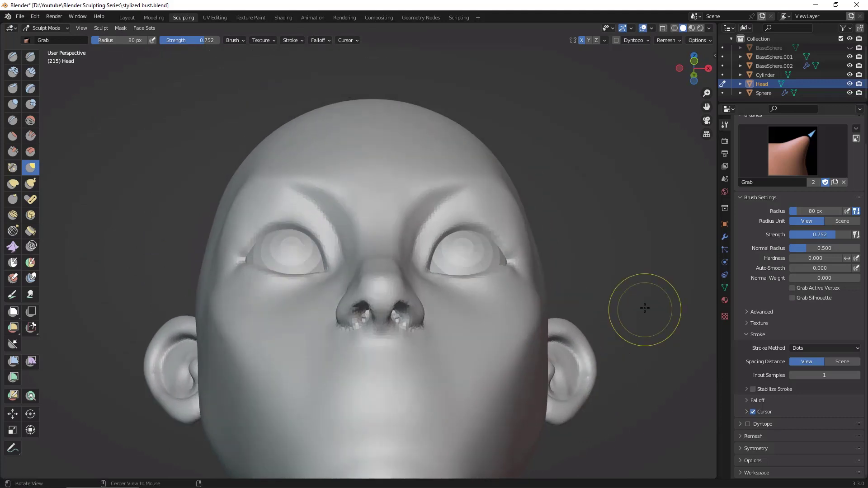
{"action": "scroll", "coordinate": [645, 308], "scroll_direction": "up", "scroll_amount": 2}
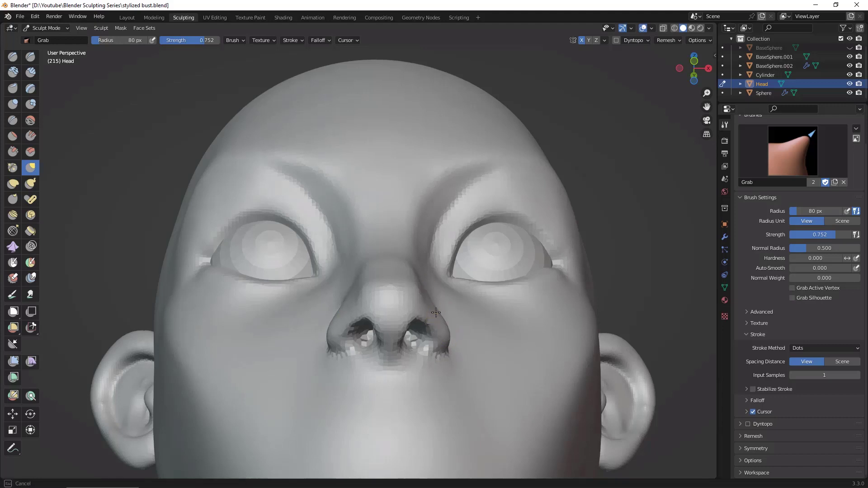
{"action": "left_click_drag", "start_coordinate": [575, 291], "coordinate": [562, 390], "text": "alt"}
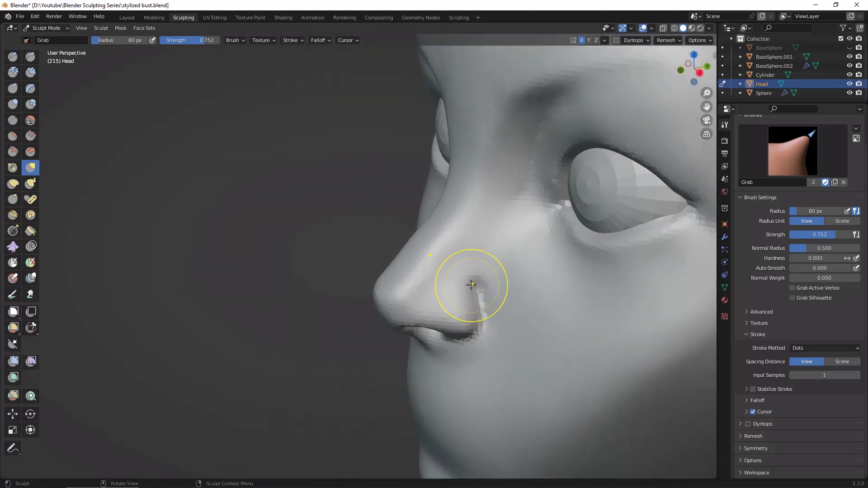
{"action": "left_click_drag", "start_coordinate": [404, 360], "coordinate": [467, 340], "text": "alt"}
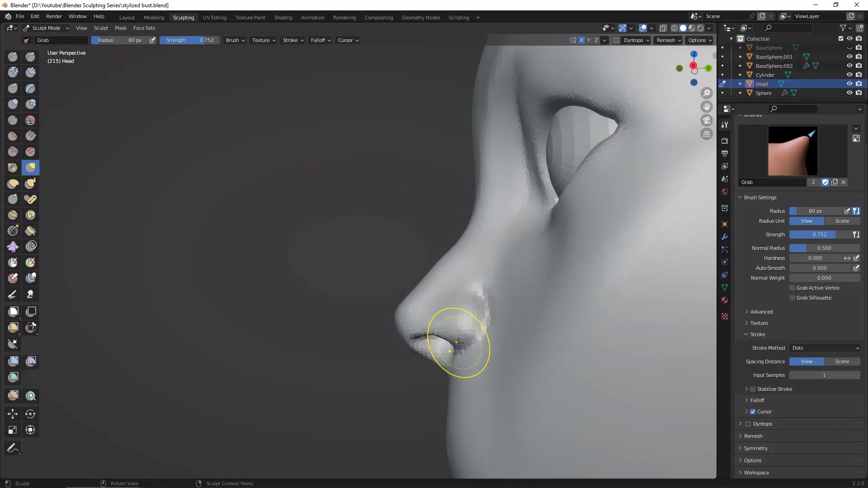
{"action": "left_click_drag", "start_coordinate": [400, 394], "coordinate": [402, 400], "text": "alt"}
{"action": "mouse_move", "coordinate": [431, 168]}
{"action": "left_mouse_down", "text": "alt"}
{"action": "mouse_move", "coordinate": [446, 169]}
{"action": "mouse_move", "coordinate": [425, 167]}
{"action": "mouse_move", "coordinate": [429, 159]}
{"action": "left_mouse_up", "text": "alt"}
Step: Reshape the nose tip in profile with the Grab brush at 115 px radius and check the nose from the front
{"action": "key", "text": "f"}
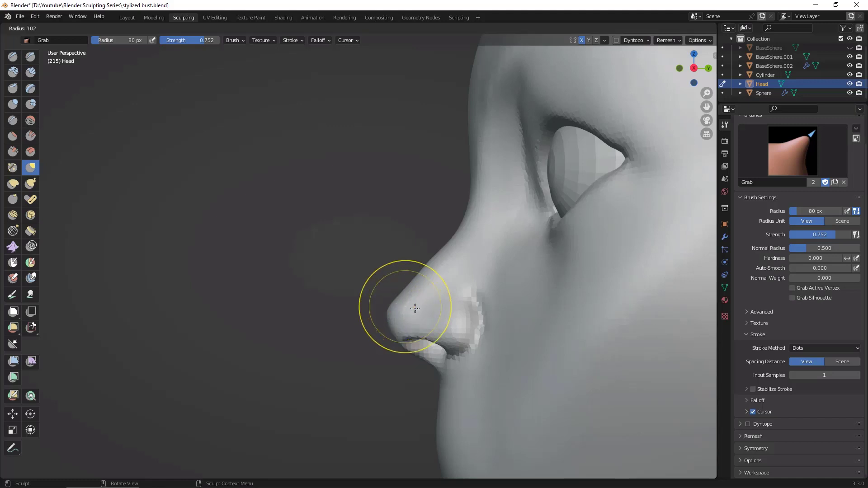
{"action": "left_click", "coordinate": [421, 308]}
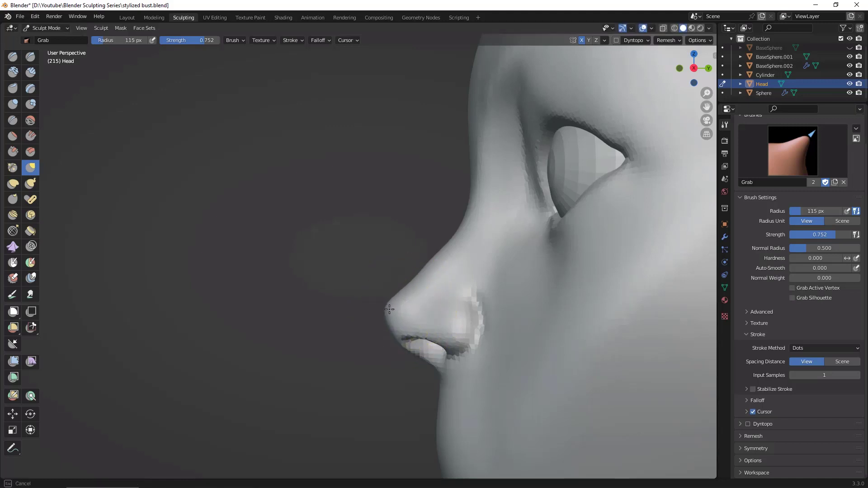
{"action": "left_click_drag", "start_coordinate": [378, 223], "coordinate": [454, 218], "text": "alt"}
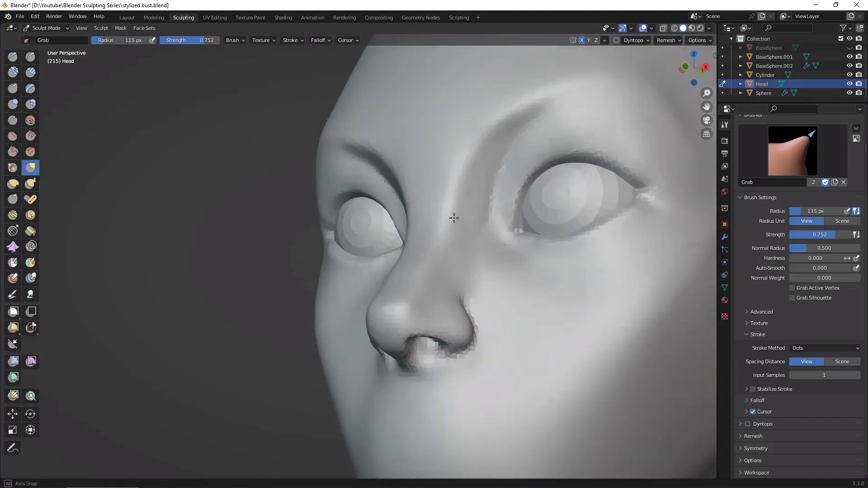
{"action": "middle_click_drag", "start_coordinate": [454, 218], "coordinate": [457, 221]}
{"action": "scroll", "coordinate": [633, 400], "scroll_direction": "down", "scroll_amount": 5}
{"action": "mouse_move", "coordinate": [634, 403]}
{"action": "middle_mouse_down"}
{"action": "mouse_move", "coordinate": [683, 408]}
{"action": "mouse_move", "coordinate": [640, 387]}
{"action": "mouse_move", "coordinate": [667, 362]}
{"action": "middle_mouse_up"}
{"action": "scroll", "coordinate": [645, 384], "scroll_direction": "up", "scroll_amount": 3}
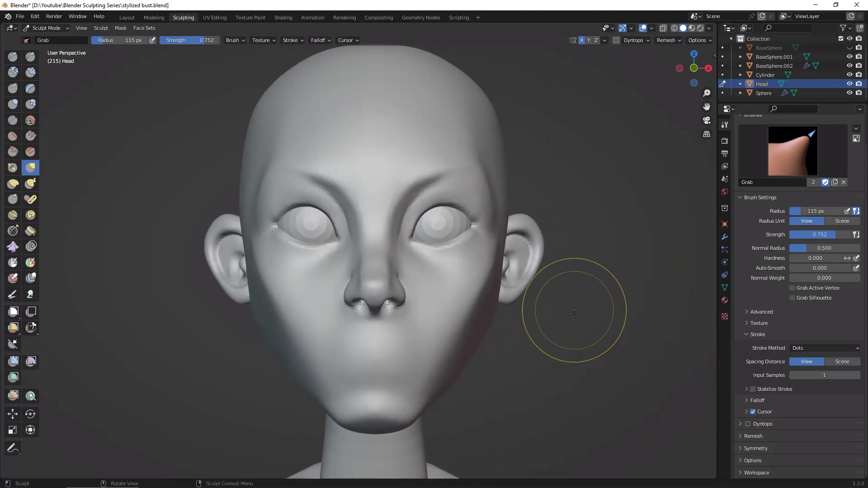
Step: Flatten the lower nose bridge with the Scrape/Peaks brush at 55 px radius and check the result in profile from both sides
{"action": "middle_click_drag", "start_coordinate": [574, 313], "coordinate": [407, 298]}
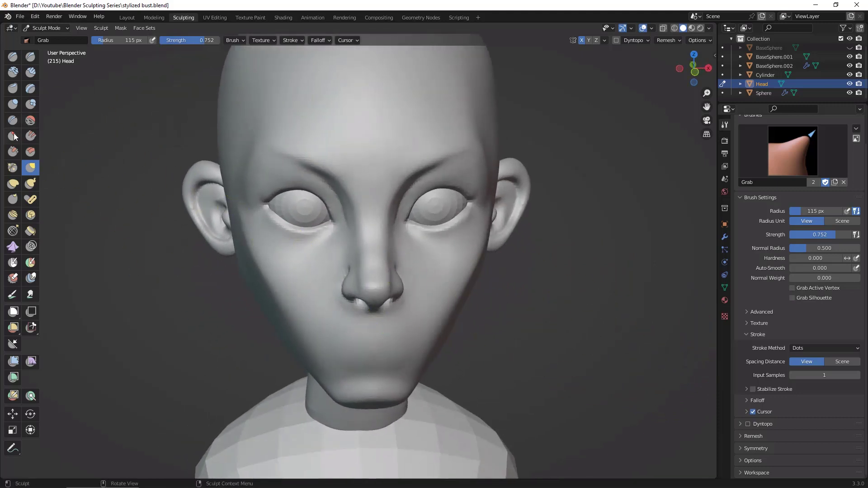
{"action": "left_click", "coordinate": [13, 152]}
{"action": "key", "text": "f"}
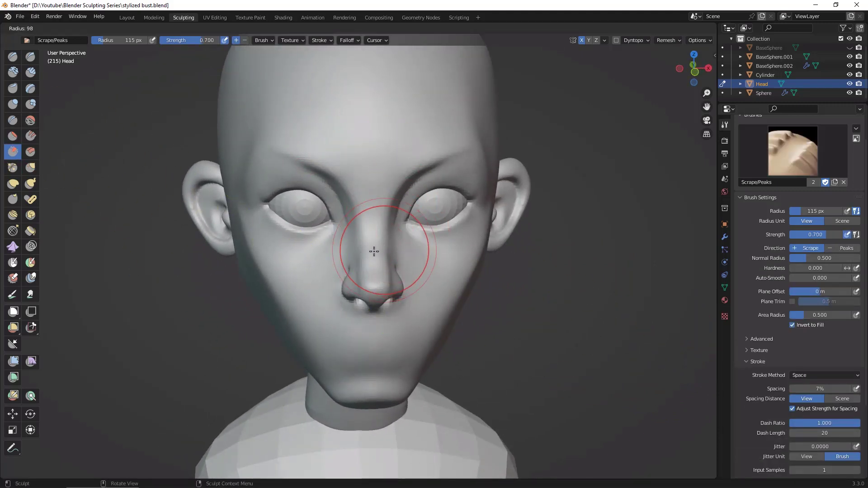
{"action": "left_click", "coordinate": [360, 251]}
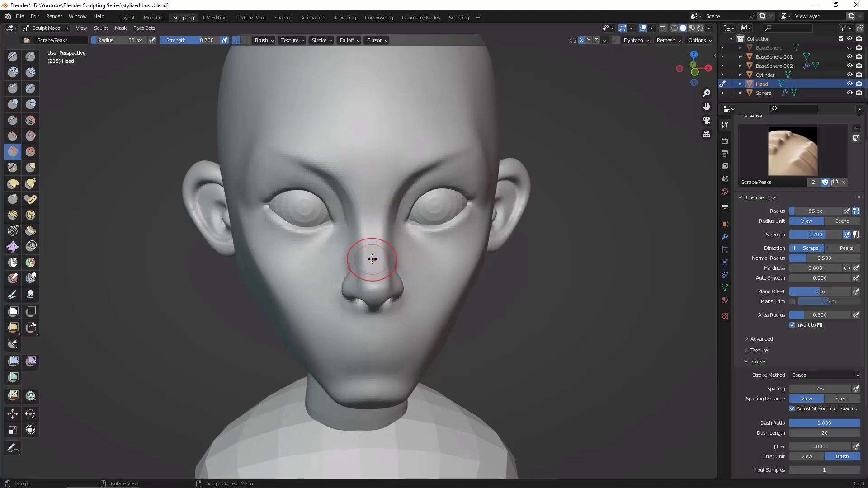
{"action": "left_click_drag", "start_coordinate": [540, 294], "coordinate": [452, 275], "text": "alt"}
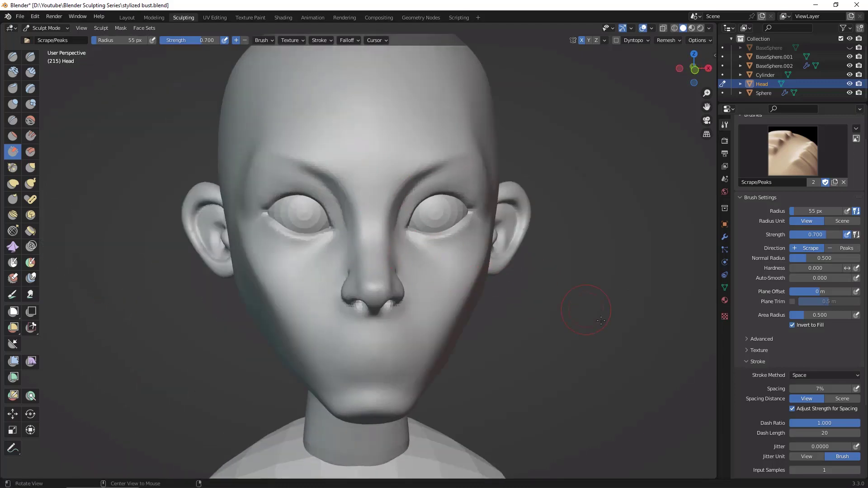
{"action": "left_click_drag", "start_coordinate": [601, 321], "coordinate": [498, 321], "text": "alt"}
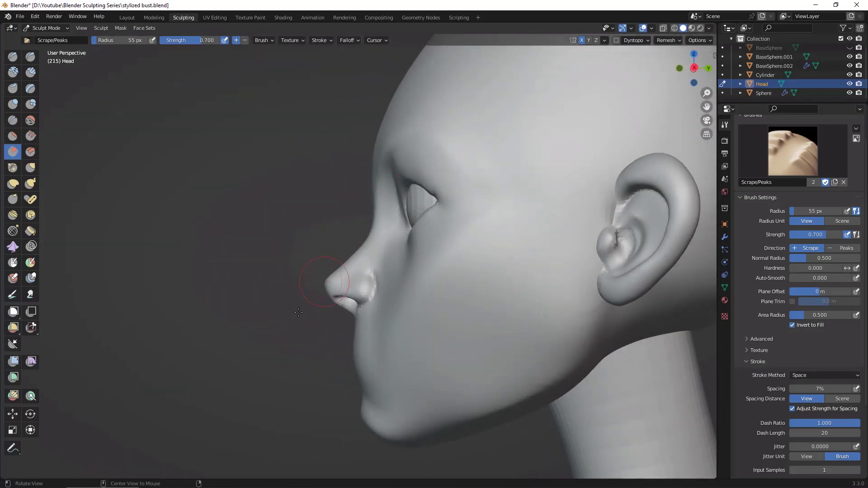
{"action": "mouse_move", "coordinate": [299, 312]}
{"action": "left_mouse_down", "text": "alt"}
{"action": "mouse_move", "coordinate": [398, 237]}
{"action": "mouse_move", "coordinate": [709, 362]}
{"action": "mouse_move", "coordinate": [705, 350]}
{"action": "mouse_move", "coordinate": [710, 360]}
{"action": "left_mouse_up", "text": "alt"}
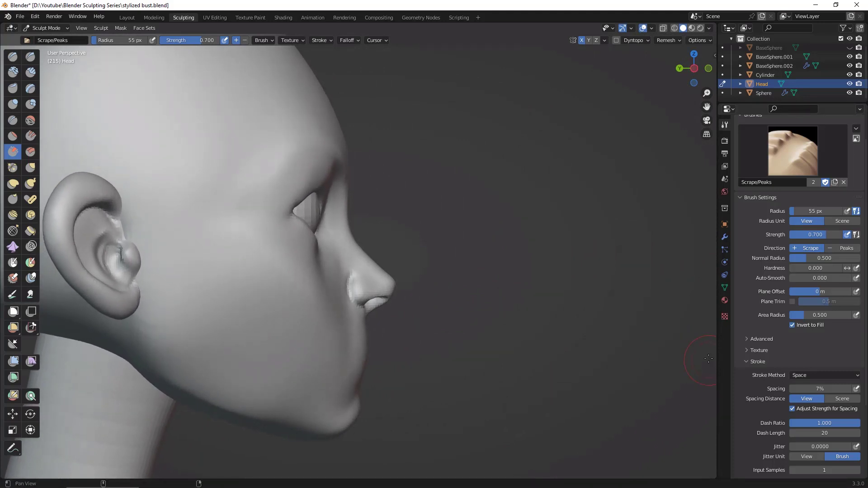
Step: Pull the forehead outward in the right orthographic view with the Grab brush at 233 px radius
{"action": "left_click", "coordinate": [31, 167]}
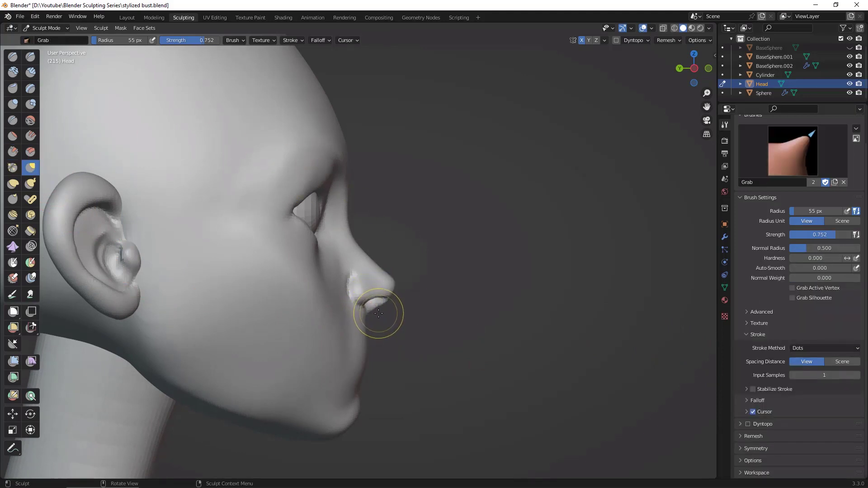
{"action": "left_click_drag", "start_coordinate": [482, 213], "coordinate": [545, 307], "text": "alt+shift"}
{"action": "mouse_move", "coordinate": [545, 308]}
{"action": "left_mouse_down", "text": "ctrl+alt"}
{"action": "mouse_move", "coordinate": [538, 269]}
{"action": "mouse_move", "coordinate": [533, 320]}
{"action": "mouse_move", "coordinate": [532, 312]}
{"action": "left_mouse_up", "text": "ctrl+alt"}
{"action": "left_click_drag", "start_coordinate": [498, 235], "coordinate": [519, 259], "text": "alt+shift"}
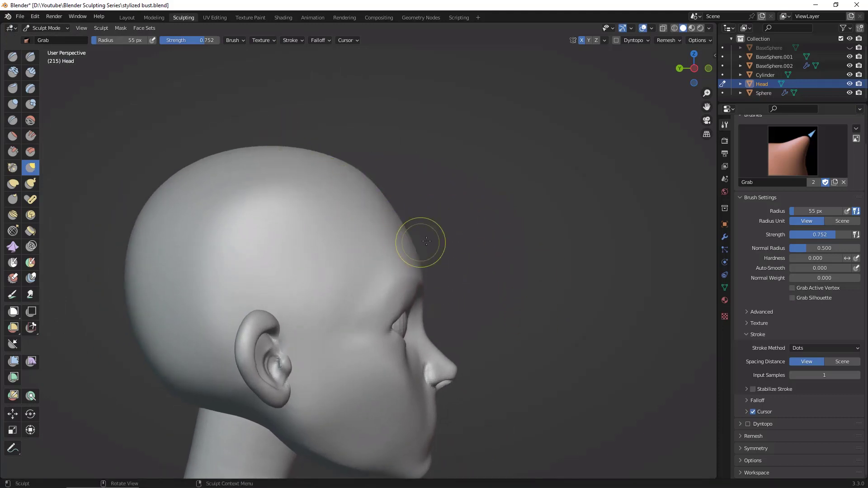
{"action": "left_click", "coordinate": [694, 68]}
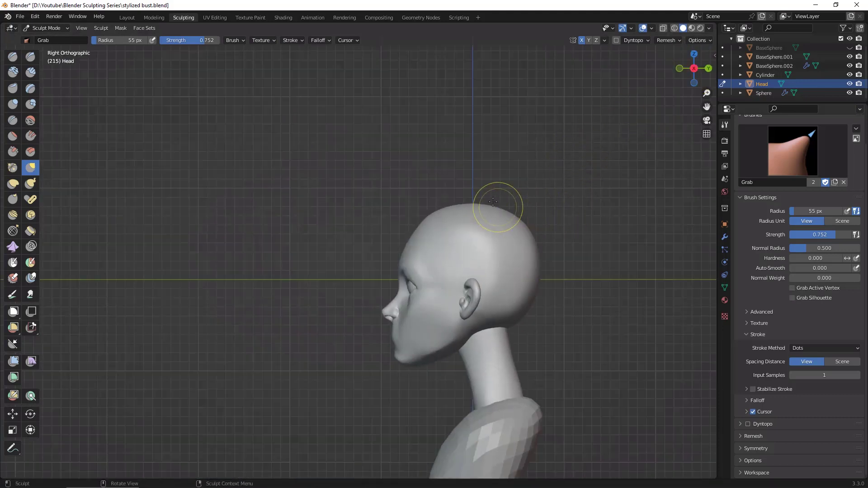
{"action": "left_click_drag", "start_coordinate": [531, 156], "coordinate": [536, 118], "text": "ctrl+alt"}
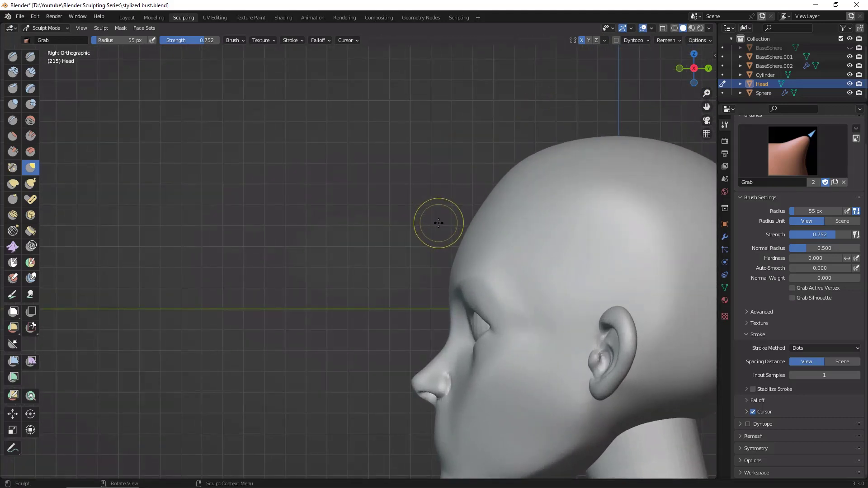
{"action": "key", "text": "f"}
{"action": "left_click", "coordinate": [522, 247]}
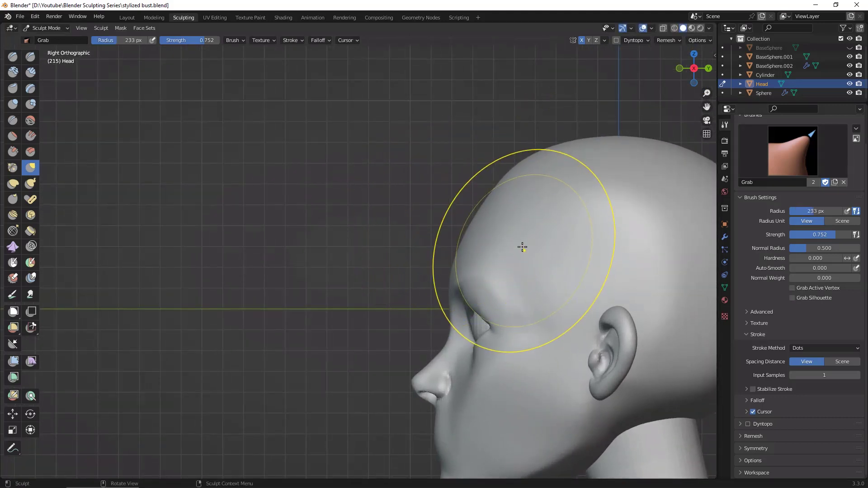
{"action": "left_click_drag", "start_coordinate": [522, 247], "coordinate": [460, 218]}
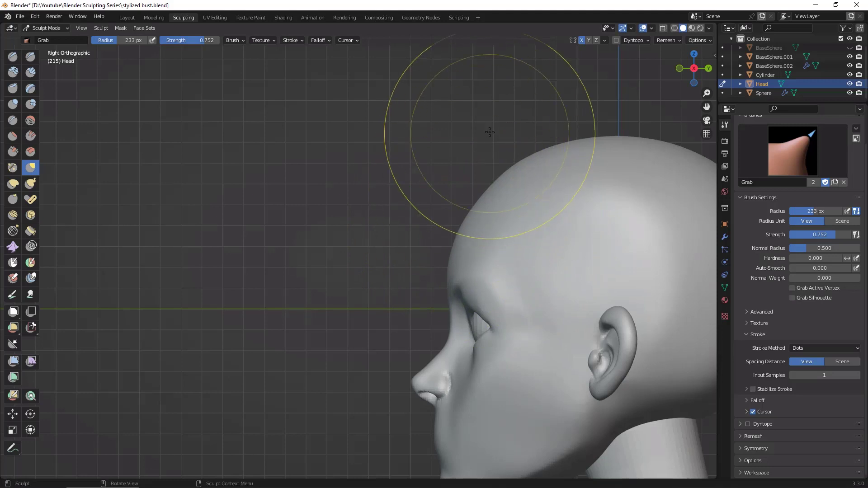
Step: Even out the forehead's curve from below and in profile with the Grab brush at 233 px radius
{"action": "left_click_drag", "start_coordinate": [491, 134], "coordinate": [557, 164], "text": "alt"}
{"action": "mouse_move", "coordinate": [557, 163]}
{"action": "left_mouse_down", "text": "ctrl+alt"}
{"action": "mouse_move", "coordinate": [566, 157]}
{"action": "mouse_move", "coordinate": [559, 154]}
{"action": "left_mouse_up", "text": "ctrl+alt"}
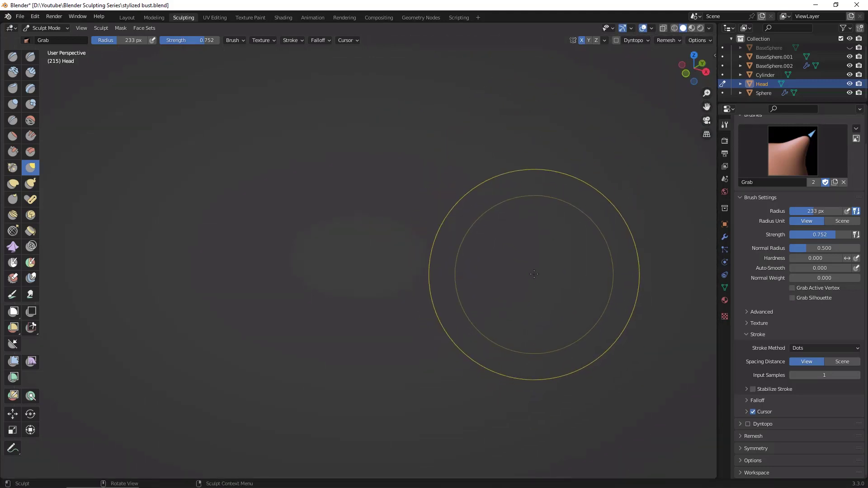
{"action": "key", "text": "KP_Decimal"}
{"action": "middle_click_drag", "start_coordinate": [539, 306], "coordinate": [342, 258]}
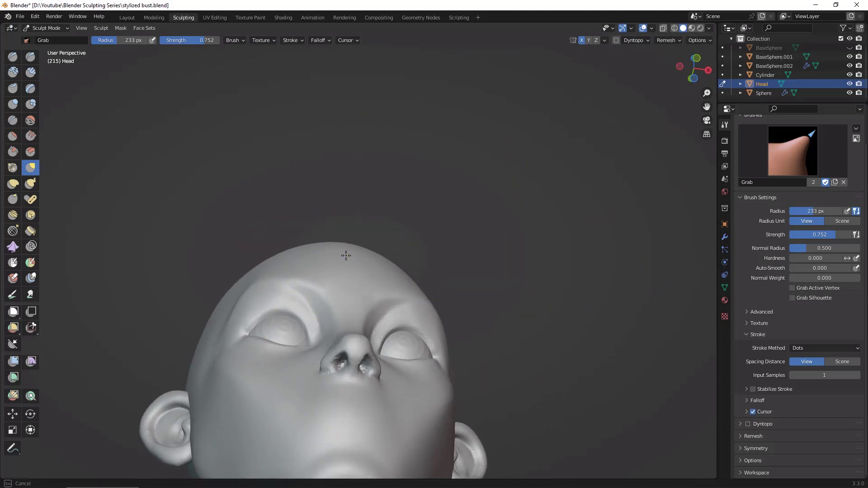
{"action": "left_click_drag", "start_coordinate": [455, 197], "coordinate": [518, 226], "text": "alt"}
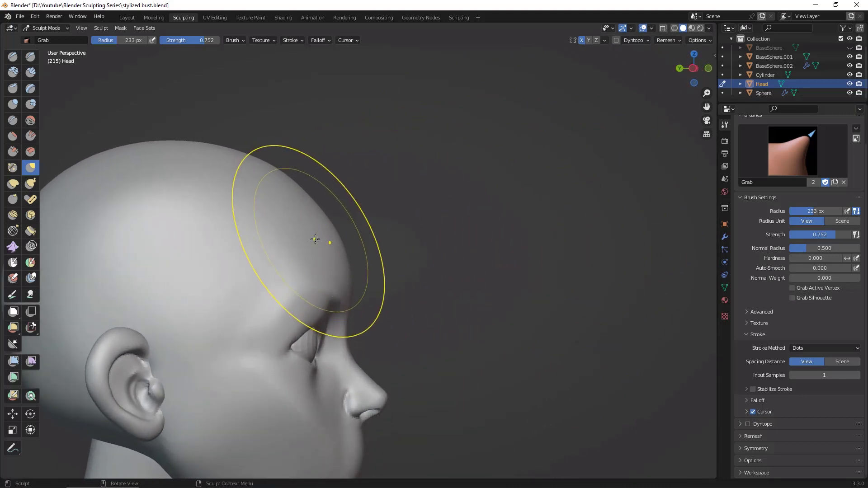
{"action": "left_click_drag", "start_coordinate": [463, 231], "coordinate": [401, 242], "text": "alt"}
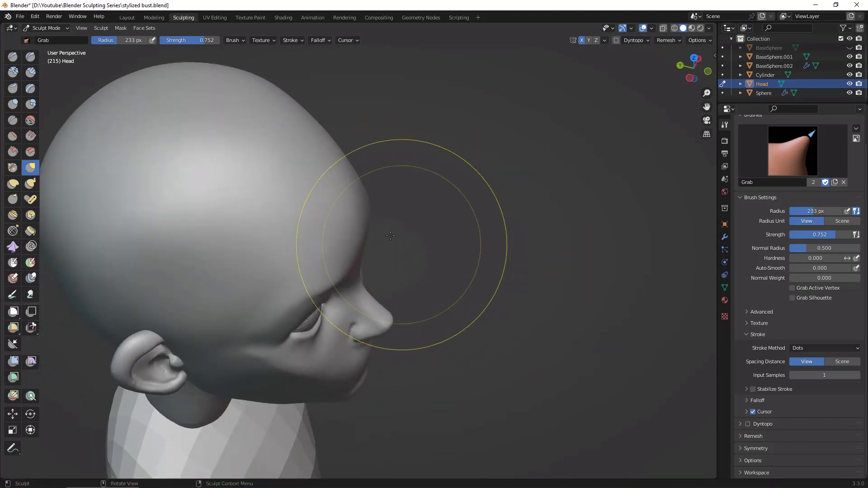
{"action": "left_click_drag", "start_coordinate": [450, 262], "coordinate": [653, 91], "text": "alt"}
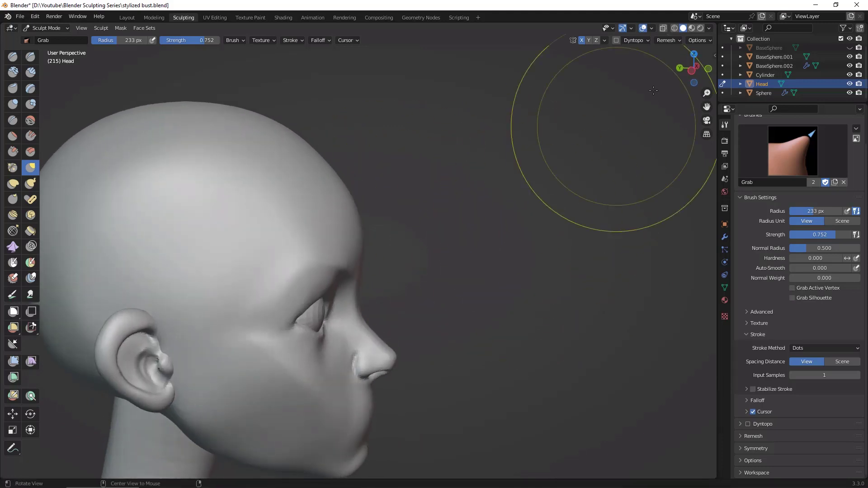
Step: Round the upper forehead in the left orthographic view with the Grab brush at 309 px radius
{"action": "left_click", "coordinate": [692, 71]}
{"action": "left_click_drag", "start_coordinate": [331, 167], "coordinate": [333, 162]}
{"action": "scroll", "coordinate": [489, 168], "scroll_direction": "down", "scroll_amount": 1}
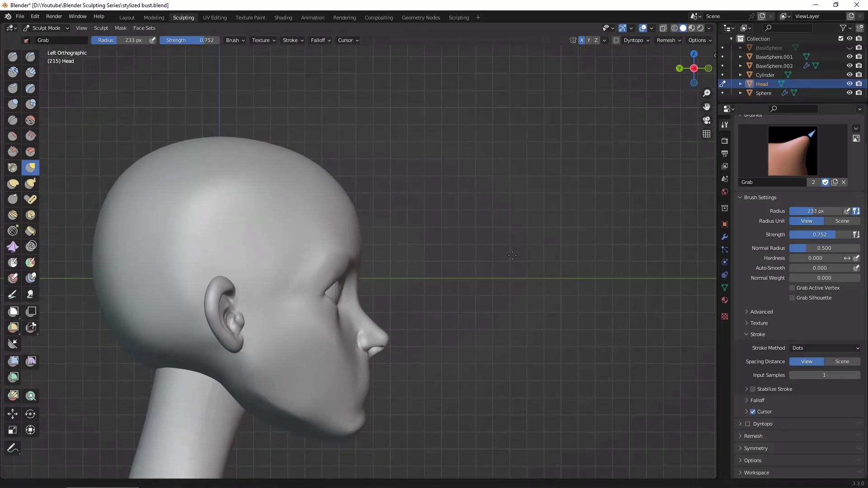
{"action": "key", "text": "f"}
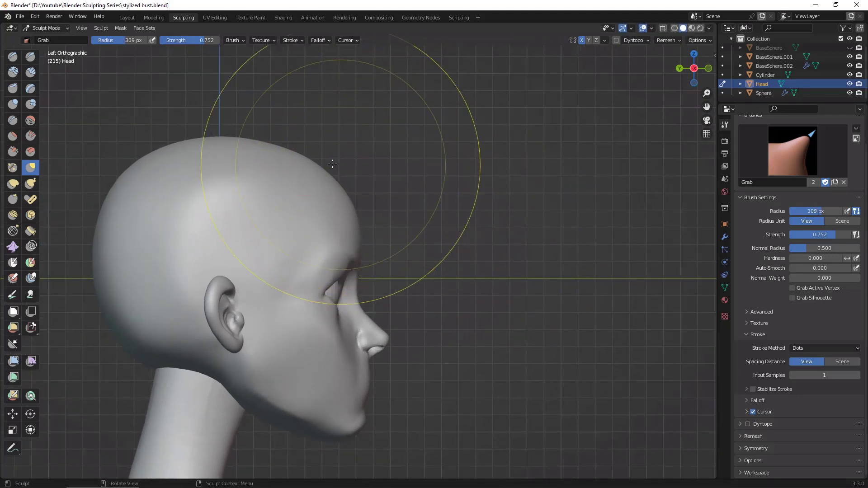
{"action": "left_click", "coordinate": [321, 164]}
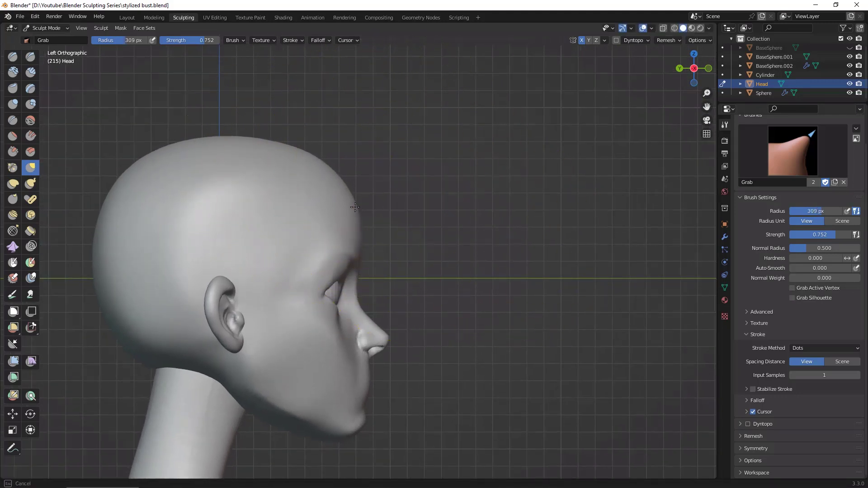
Step: Adjust the forehead's contour from above with the Grab brush at 216 px radius and check the head from several angles
{"action": "mouse_move", "coordinate": [455, 266]}
{"action": "middle_mouse_down"}
{"action": "mouse_move", "coordinate": [465, 301]}
{"action": "mouse_move", "coordinate": [392, 187]}
{"action": "mouse_move", "coordinate": [498, 213]}
{"action": "mouse_move", "coordinate": [408, 172]}
{"action": "mouse_move", "coordinate": [661, 271]}
{"action": "mouse_move", "coordinate": [581, 310]}
{"action": "mouse_move", "coordinate": [455, 206]}
{"action": "mouse_move", "coordinate": [452, 219]}
{"action": "middle_mouse_up"}
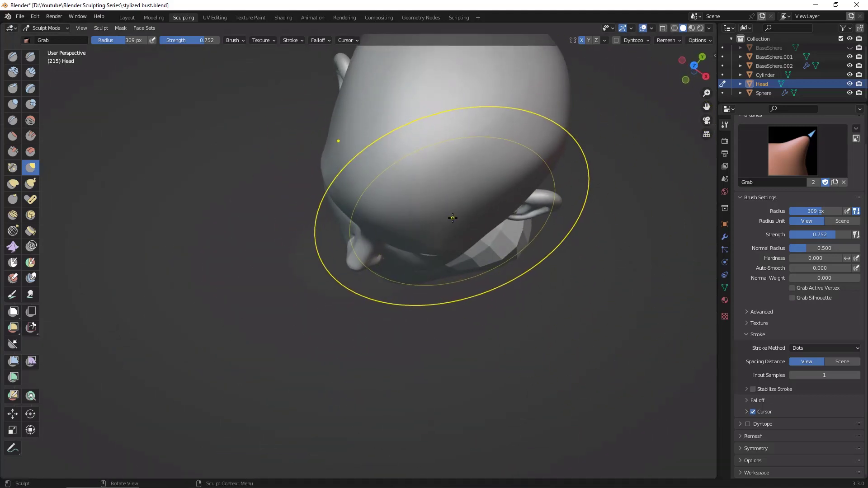
{"action": "key", "text": "f"}
{"action": "left_click", "coordinate": [431, 221]}
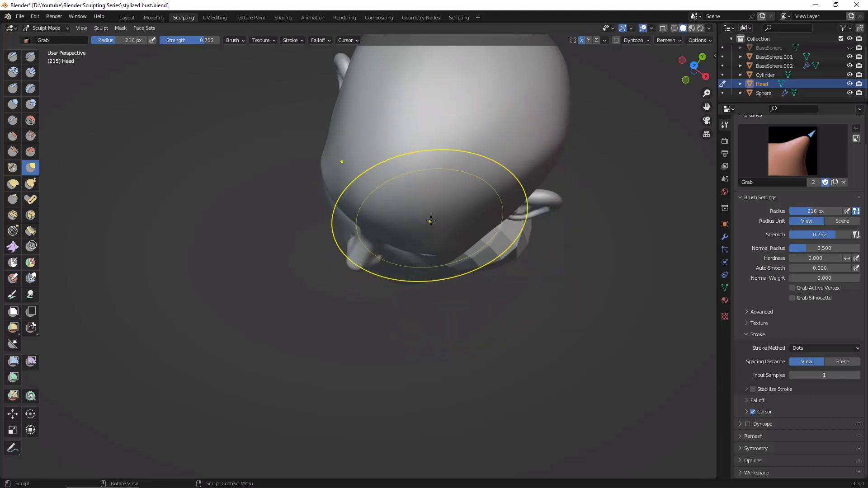
{"action": "mouse_move", "coordinate": [489, 238]}
{"action": "middle_mouse_down"}
{"action": "mouse_move", "coordinate": [624, 271]}
{"action": "mouse_move", "coordinate": [615, 247]}
{"action": "mouse_move", "coordinate": [565, 254]}
{"action": "mouse_move", "coordinate": [607, 271]}
{"action": "mouse_move", "coordinate": [602, 324]}
{"action": "mouse_move", "coordinate": [597, 299]}
{"action": "mouse_move", "coordinate": [705, 217]}
{"action": "mouse_move", "coordinate": [456, 232]}
{"action": "mouse_move", "coordinate": [341, 225]}
{"action": "middle_mouse_up"}
{"action": "middle_click_drag", "start_coordinate": [229, 221], "coordinate": [647, 271]}
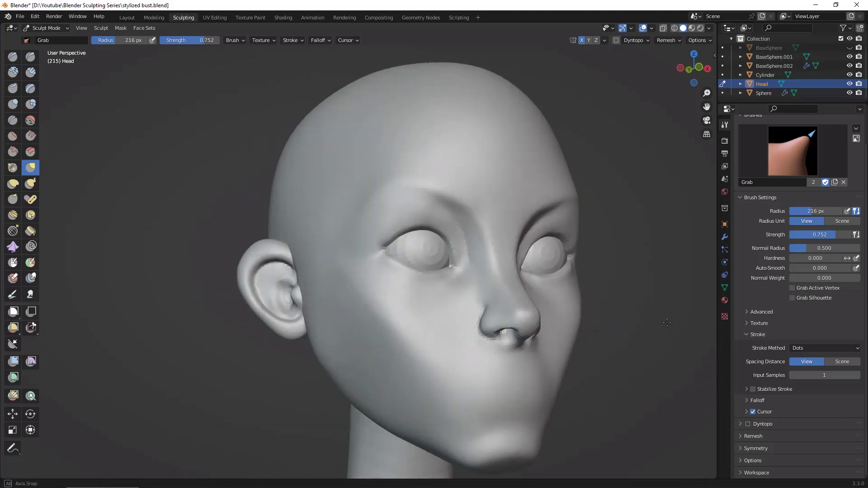
{"action": "middle_click_drag", "start_coordinate": [669, 335], "coordinate": [674, 287], "text": "ctrl"}
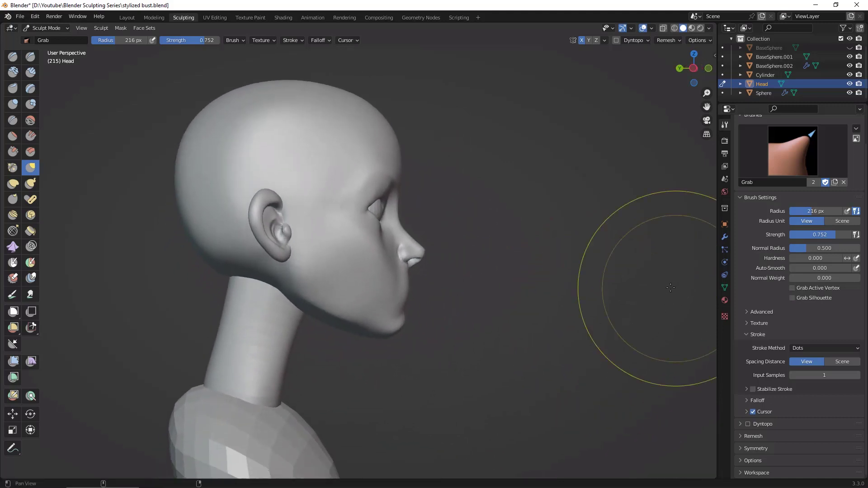
Step: Adjust the face profile directly below the nose from the side with the Grab brush at 90 px radius
{"action": "mouse_move", "coordinate": [607, 258]}
{"action": "middle_mouse_down", "text": "shift"}
{"action": "mouse_move", "coordinate": [600, 307]}
{"action": "mouse_move", "coordinate": [610, 269]}
{"action": "middle_mouse_up", "text": "shift"}
{"action": "middle_click_drag", "start_coordinate": [612, 268], "coordinate": [614, 214], "text": "ctrl"}
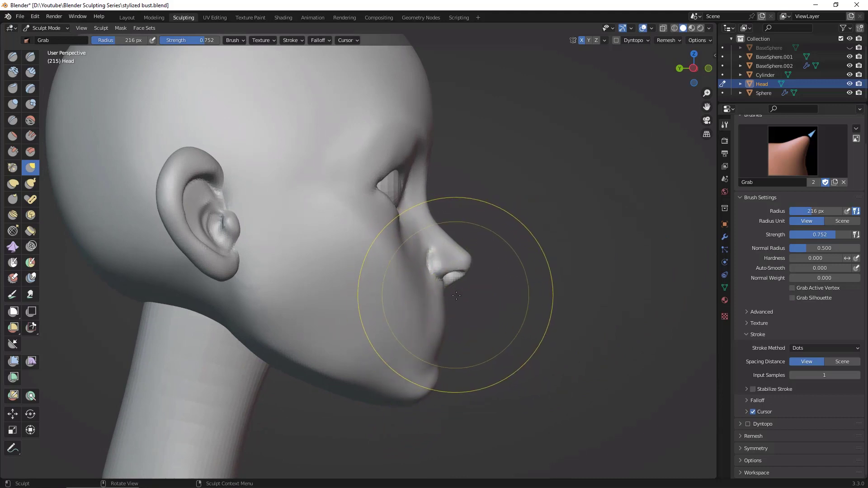
{"action": "key", "text": "f"}
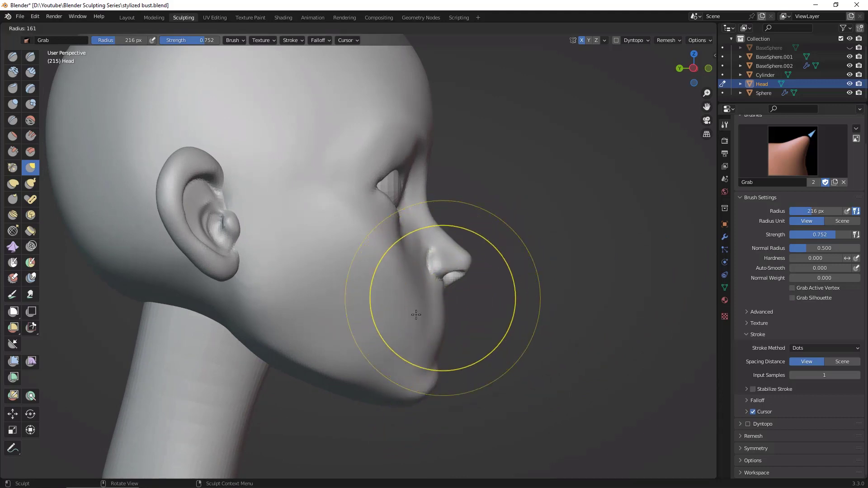
{"action": "left_click", "coordinate": [386, 335]}
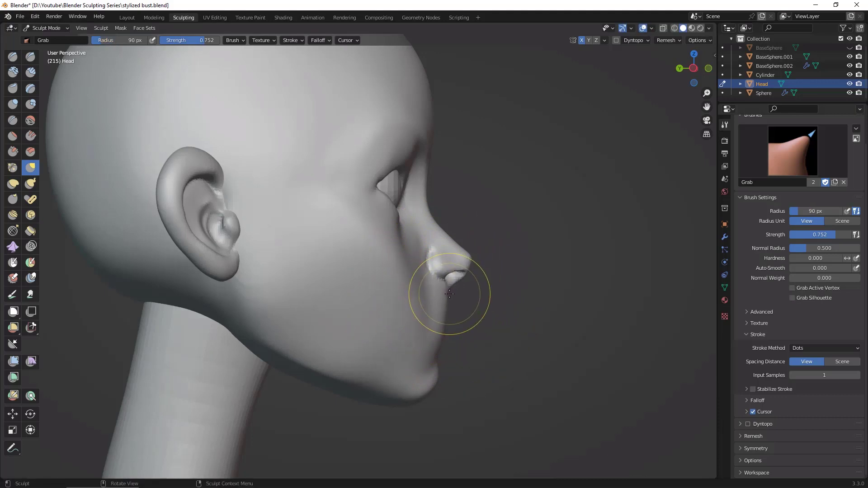
Step: Pull the nose tip and the mouth area's profile slightly forward from the side with the Grab brush at 136 px radius
{"action": "key", "text": "f"}
{"action": "left_click", "coordinate": [447, 275]}
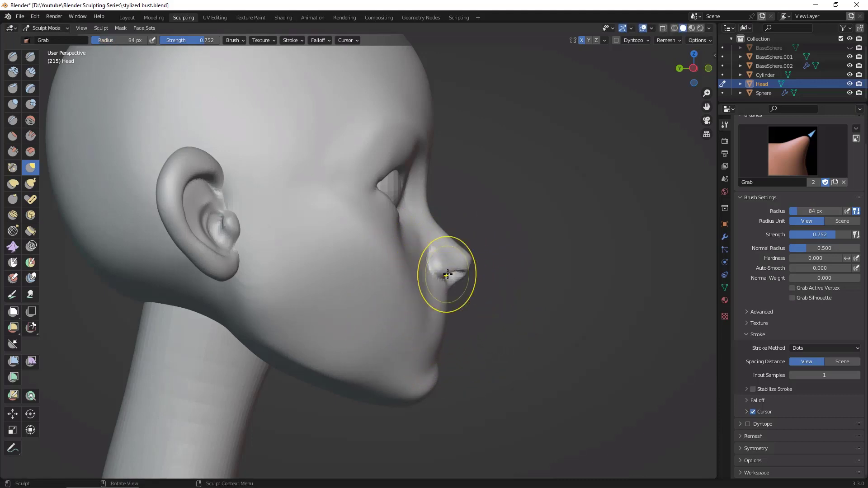
{"action": "key", "text": "f"}
{"action": "left_click", "coordinate": [452, 265]}
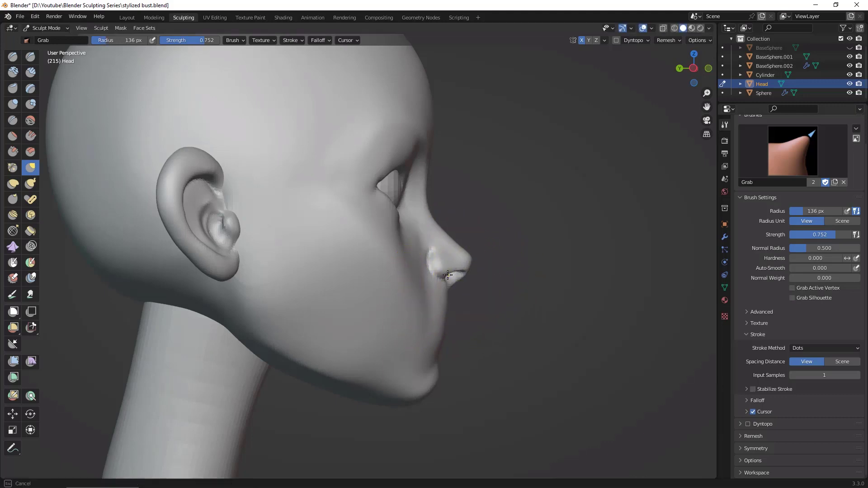
{"action": "left_click_drag", "start_coordinate": [471, 262], "coordinate": [473, 262]}
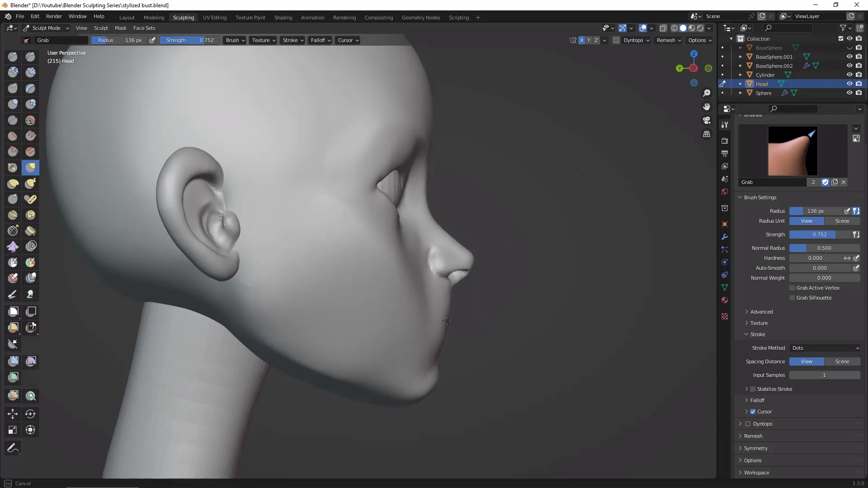
{"action": "left_click_drag", "start_coordinate": [447, 321], "coordinate": [448, 322]}
Step: Set up the Draw Sharp brush at 16 px radius for detailing the mouth area from the front
{"action": "mouse_move", "coordinate": [581, 328]}
{"action": "middle_mouse_down"}
{"action": "mouse_move", "coordinate": [407, 335]}
{"action": "mouse_move", "coordinate": [591, 340]}
{"action": "middle_mouse_up"}
{"action": "scroll", "coordinate": [591, 340], "scroll_direction": "down", "scroll_amount": 3}
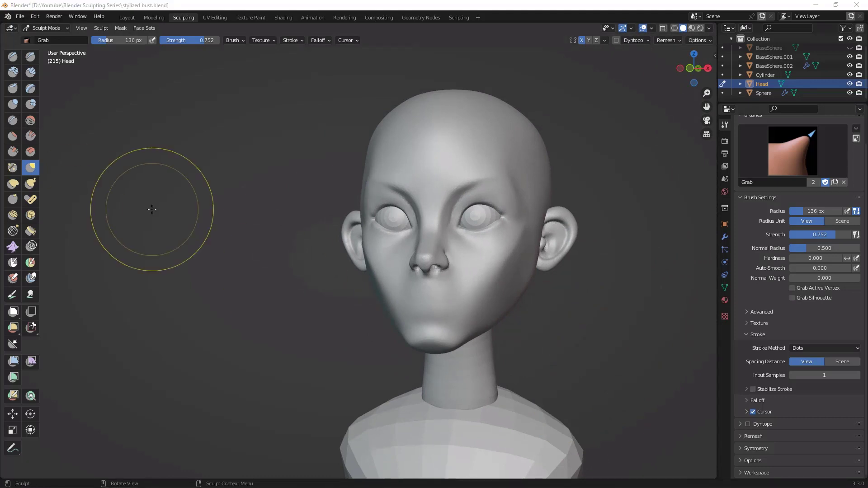
{"action": "scroll", "coordinate": [632, 351], "scroll_direction": "up", "scroll_amount": 3}
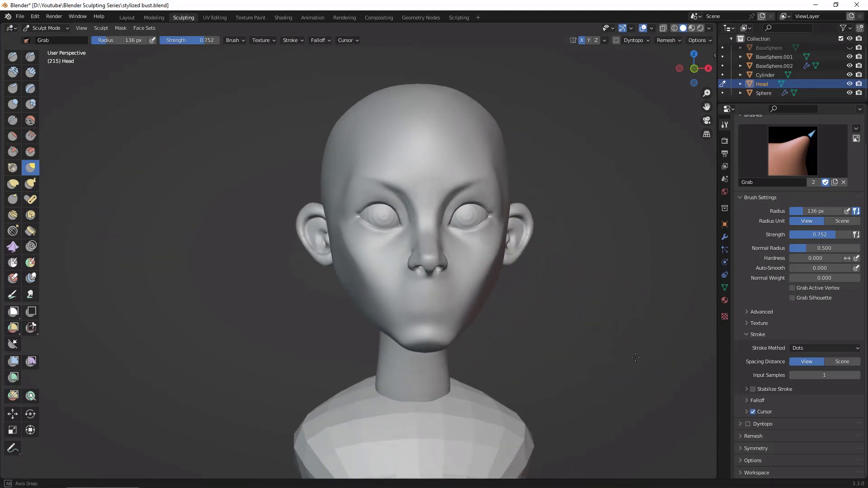
{"action": "scroll", "coordinate": [633, 328], "scroll_direction": "up", "scroll_amount": 2}
{"action": "scroll", "coordinate": [602, 304], "scroll_direction": "up", "scroll_amount": 3}
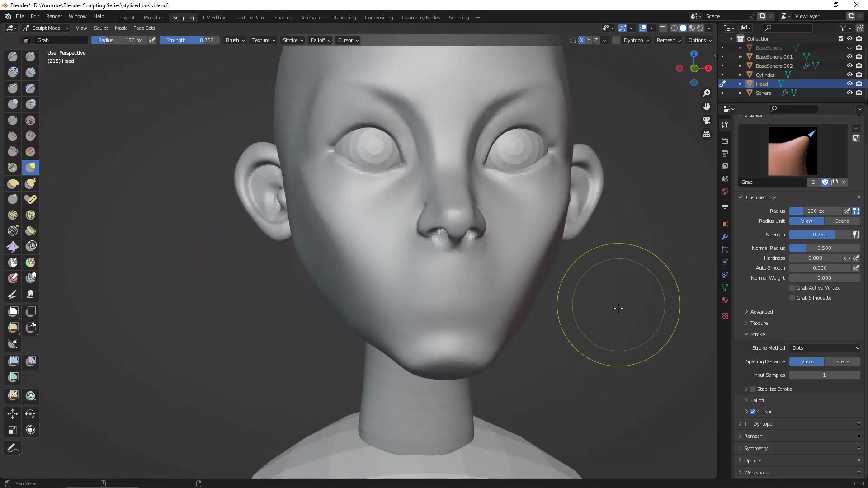
{"action": "middle_click_drag", "start_coordinate": [625, 305], "coordinate": [621, 308], "text": "ctrl"}
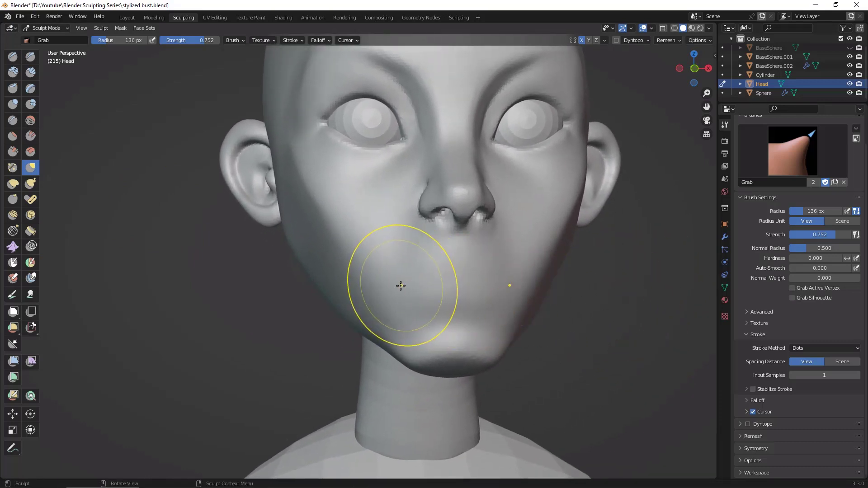
{"action": "left_click", "coordinate": [31, 56]}
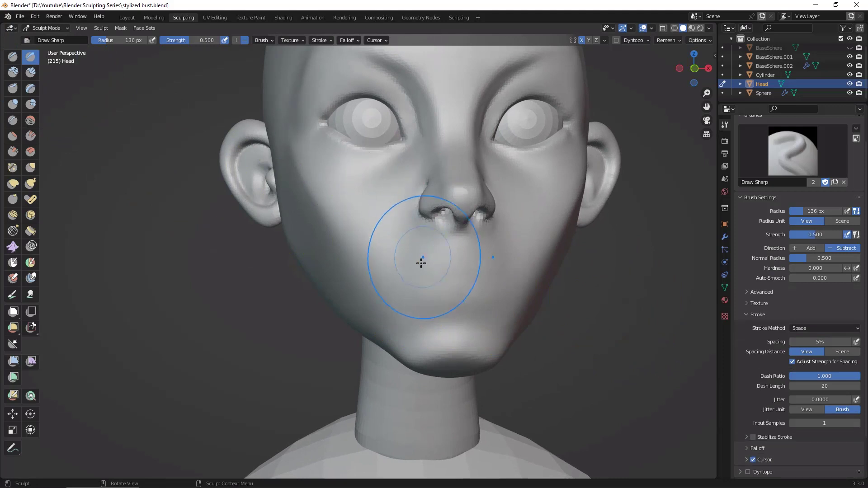
{"action": "key", "text": "f"}
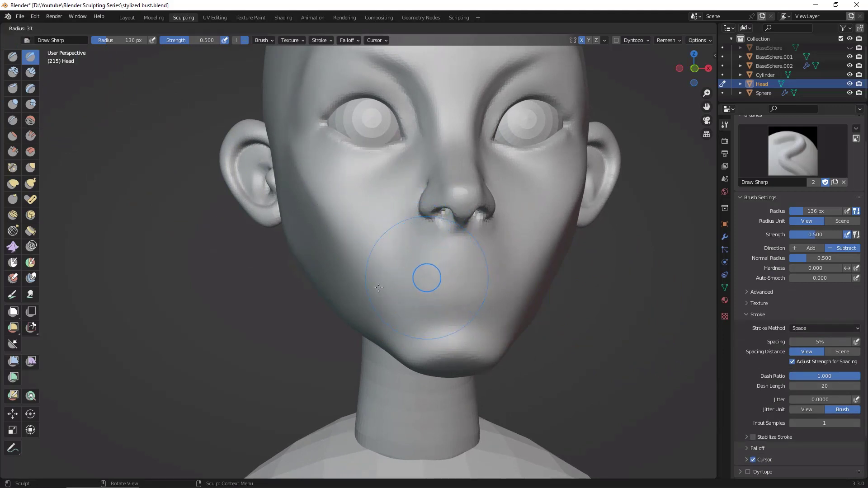
{"action": "left_click", "coordinate": [372, 294]}
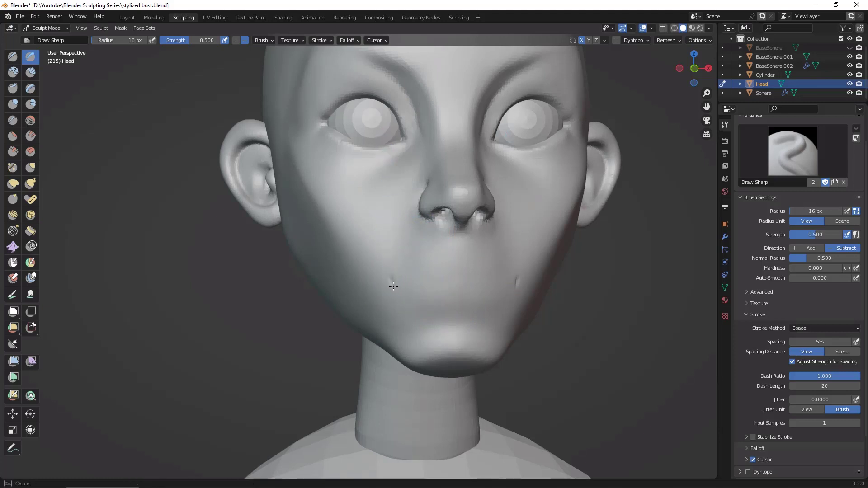
Step: Carve the mouth line between the two corner marks on the head with the Draw Sharp brush at 16 px radius
{"action": "left_click_drag", "start_coordinate": [571, 299], "coordinate": [593, 290], "text": "alt"}
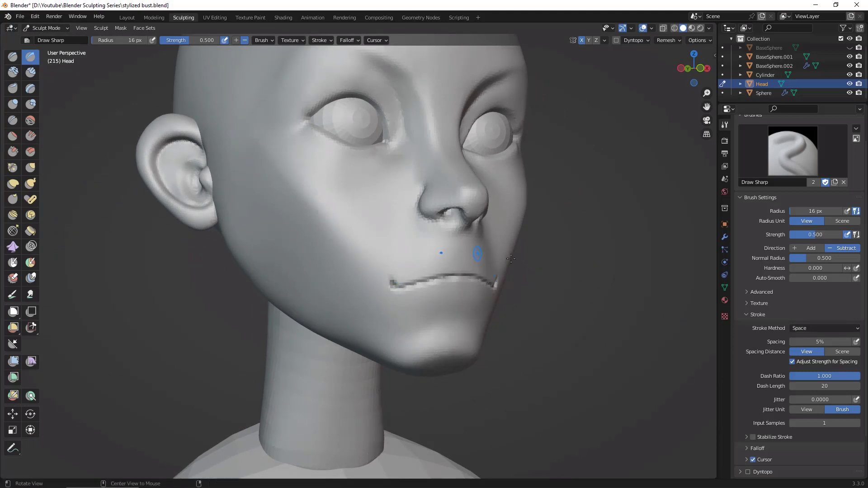
{"action": "left_click_drag", "start_coordinate": [511, 259], "coordinate": [650, 278], "text": "alt"}
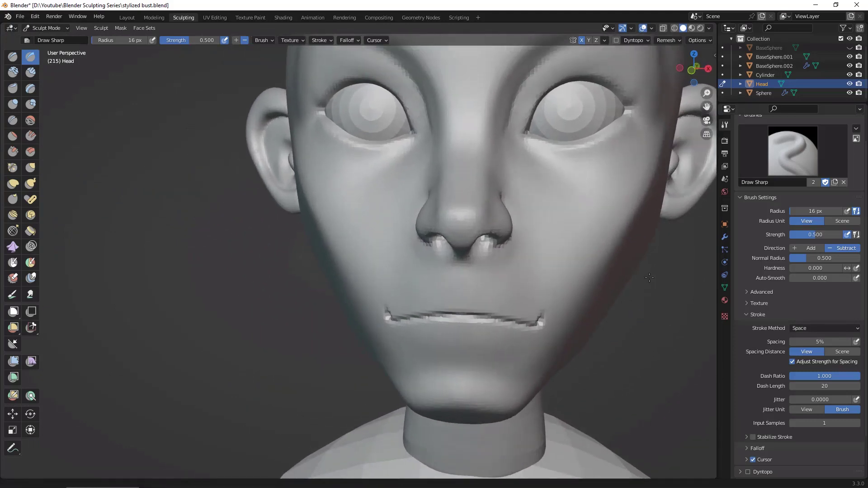
{"action": "mouse_move", "coordinate": [649, 278]}
{"action": "middle_mouse_down"}
{"action": "mouse_move", "coordinate": [606, 316]}
{"action": "mouse_move", "coordinate": [568, 333]}
{"action": "mouse_move", "coordinate": [546, 308]}
{"action": "mouse_move", "coordinate": [548, 301]}
{"action": "mouse_move", "coordinate": [670, 287]}
{"action": "mouse_move", "coordinate": [664, 314]}
{"action": "middle_mouse_up"}
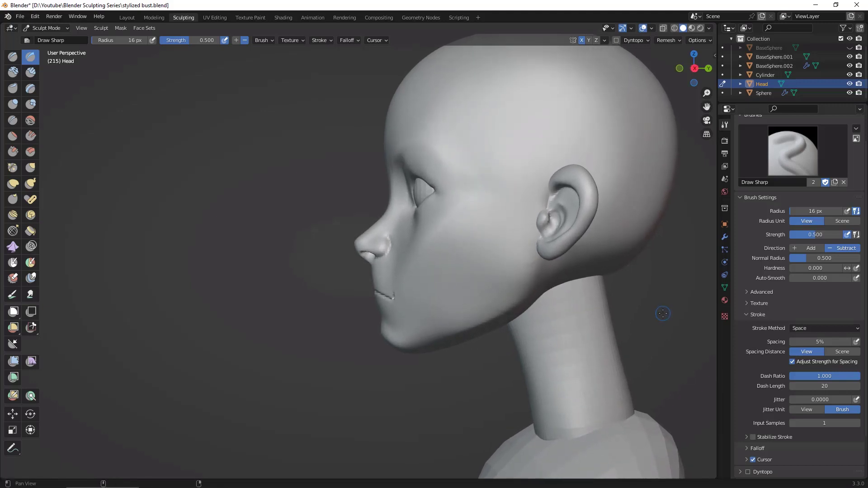
Step: Switch to the Grab brush and set its radius to 120 px
{"action": "left_click", "coordinate": [31, 167]}
{"action": "key", "text": "f"}
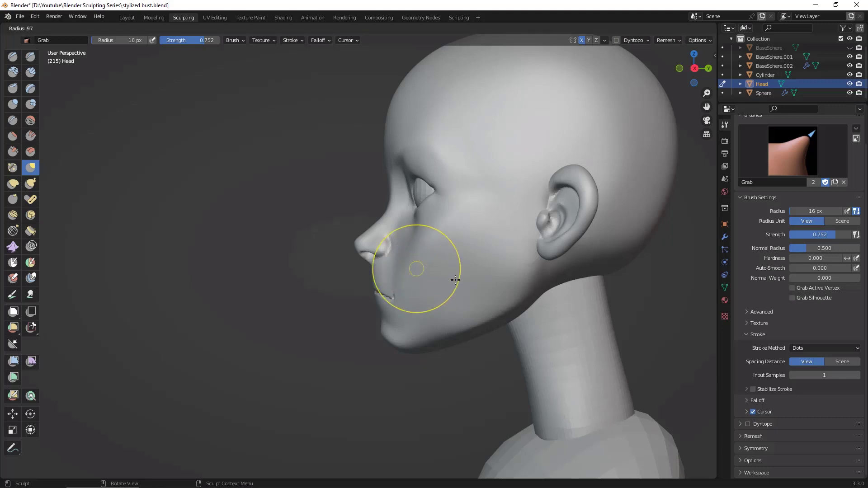
{"action": "left_click", "coordinate": [464, 279]}
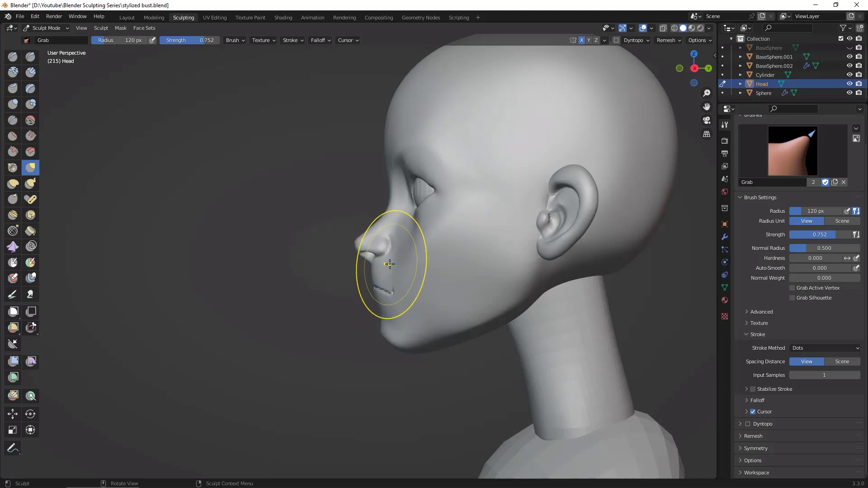
{"action": "key", "text": "space"}
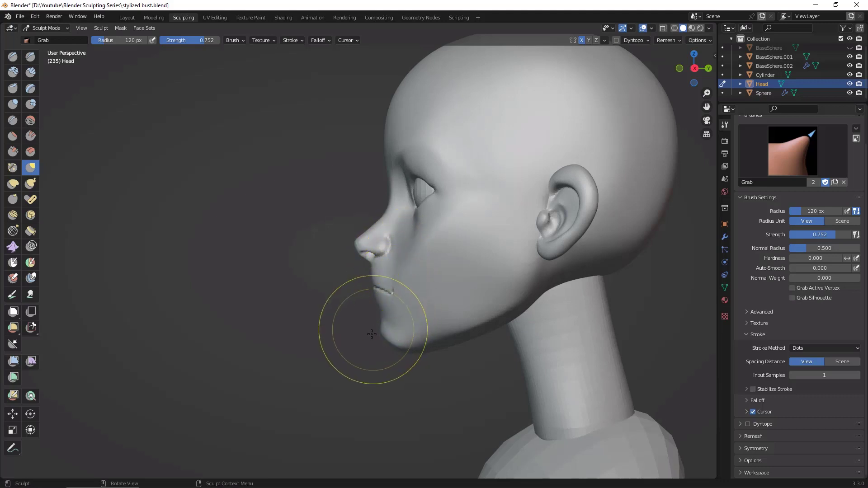
Step: Enlarge the Grab brush to 175 px and, in profile, pull the nostril wing downward and the nose tip forward
{"action": "scroll", "coordinate": [359, 263], "scroll_direction": "up", "scroll_amount": 6}
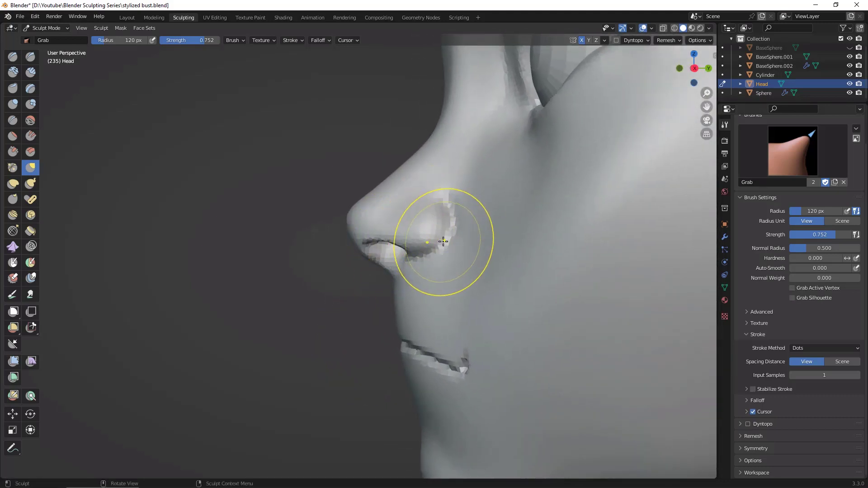
{"action": "key", "text": "f"}
{"action": "left_click", "coordinate": [471, 252]}
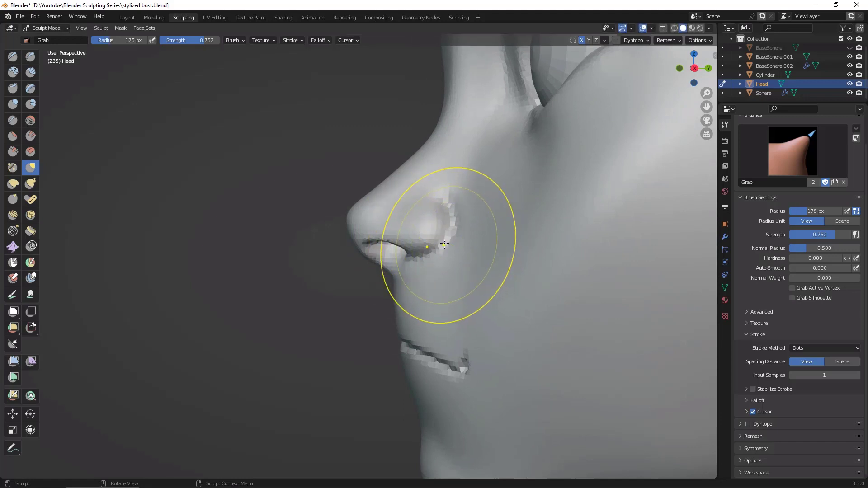
{"action": "left_click_drag", "start_coordinate": [431, 260], "coordinate": [427, 268]}
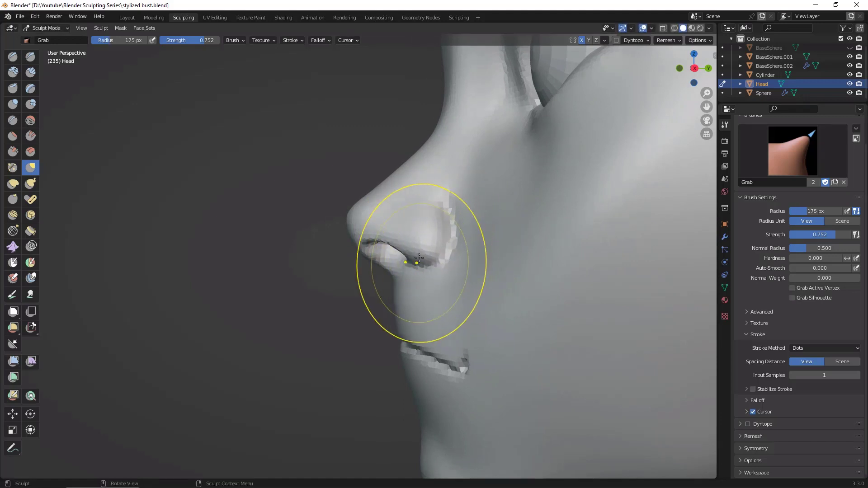
{"action": "left_click_drag", "start_coordinate": [350, 216], "coordinate": [348, 212]}
{"action": "left_click_drag", "start_coordinate": [357, 249], "coordinate": [353, 250]}
{"action": "left_click_drag", "start_coordinate": [350, 210], "coordinate": [345, 208]}
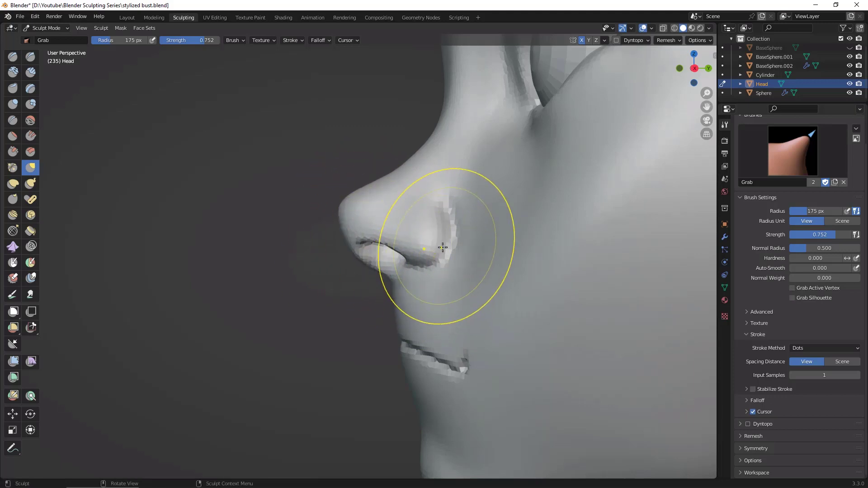
Step: Reduce the Grab brush to 108 px and reshape the upper lip area between the nose and the mouth line
{"action": "scroll", "coordinate": [333, 334], "scroll_direction": "up", "scroll_amount": 2}
{"action": "scroll", "coordinate": [334, 334], "scroll_direction": "down", "scroll_amount": 3}
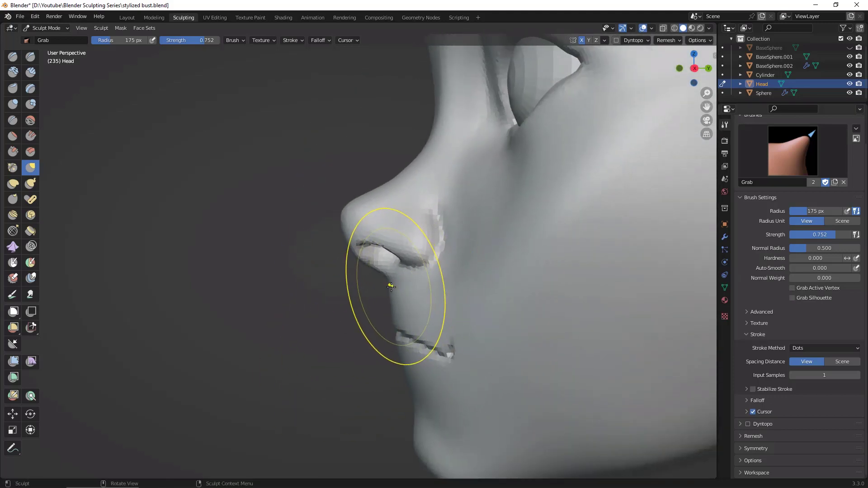
{"action": "key", "text": "f"}
{"action": "left_click", "coordinate": [377, 288]}
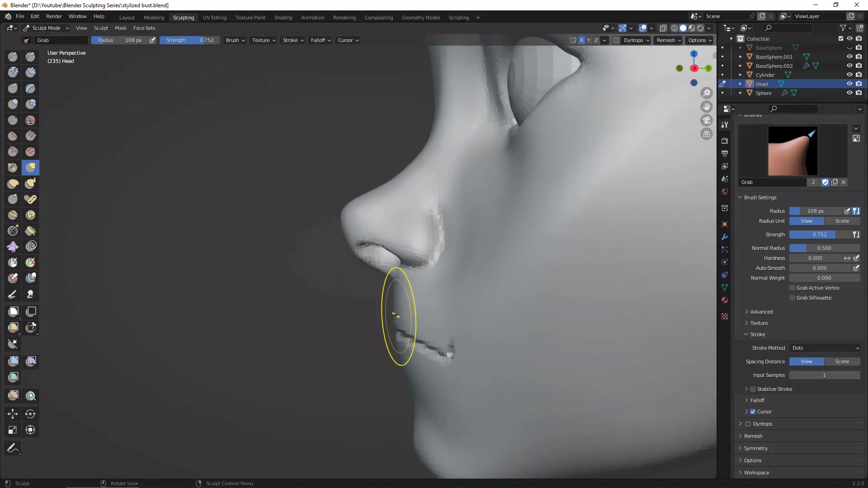
{"action": "middle_click_drag", "start_coordinate": [351, 308], "coordinate": [348, 252]}
{"action": "mouse_move", "coordinate": [611, 462]}
{"action": "middle_mouse_down"}
{"action": "mouse_move", "coordinate": [508, 430]}
{"action": "mouse_move", "coordinate": [572, 450]}
{"action": "mouse_move", "coordinate": [534, 434]}
{"action": "middle_mouse_up"}
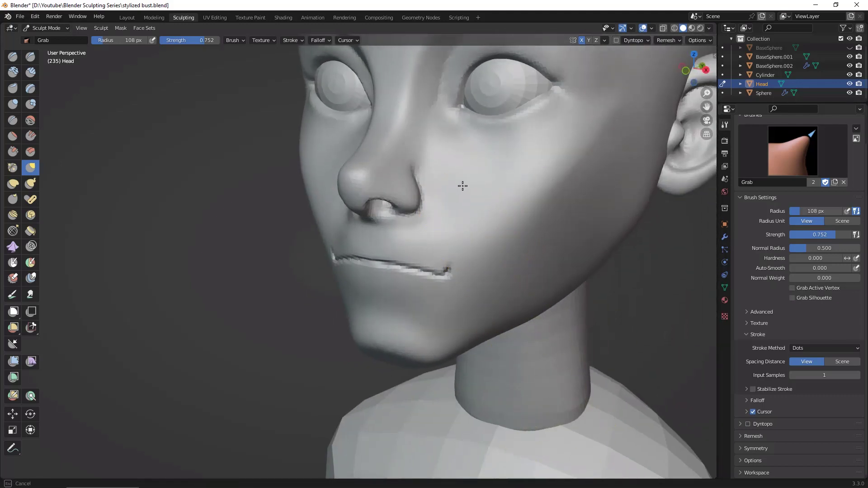
{"action": "middle_click_drag", "start_coordinate": [649, 301], "coordinate": [634, 267]}
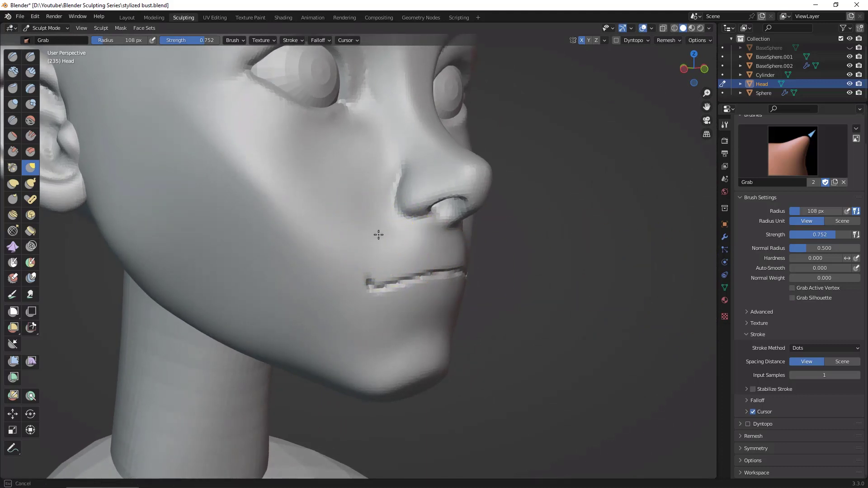
{"action": "middle_click_drag", "start_coordinate": [378, 156], "coordinate": [586, 293]}
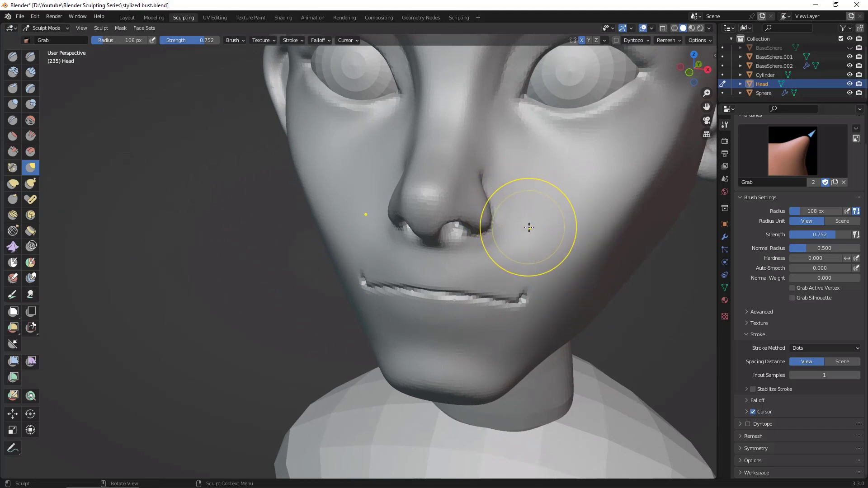
Step: Set the Grab brush radius to 93 px and refine the form around the nostrils and upper lip
{"action": "key", "text": "f"}
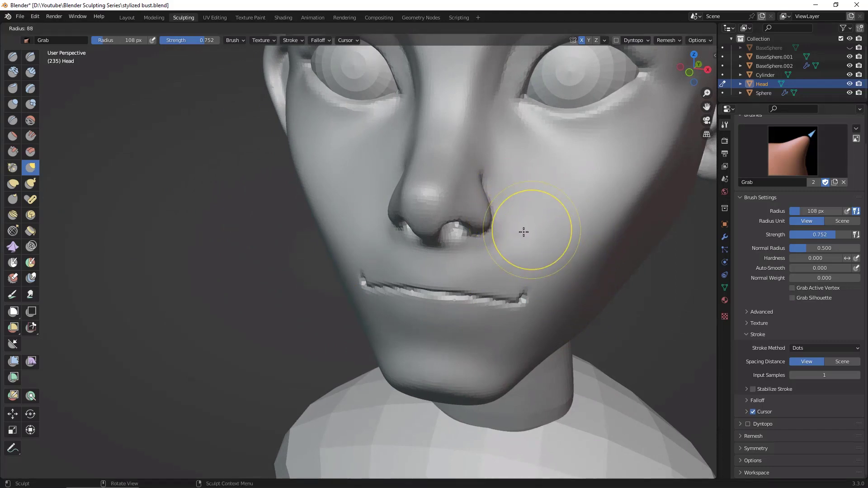
{"action": "left_click", "coordinate": [520, 232]}
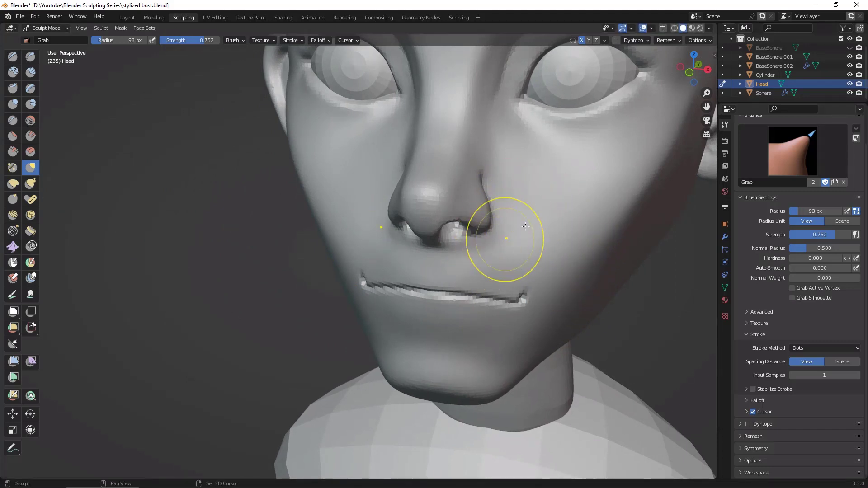
{"action": "mouse_move", "coordinate": [526, 226]}
{"action": "middle_mouse_down"}
{"action": "mouse_move", "coordinate": [543, 245]}
{"action": "mouse_move", "coordinate": [510, 262]}
{"action": "middle_mouse_up"}
{"action": "mouse_move", "coordinate": [407, 262]}
{"action": "middle_mouse_down"}
{"action": "mouse_move", "coordinate": [629, 310]}
{"action": "mouse_move", "coordinate": [669, 313]}
{"action": "mouse_move", "coordinate": [676, 294]}
{"action": "mouse_move", "coordinate": [667, 305]}
{"action": "middle_mouse_up"}
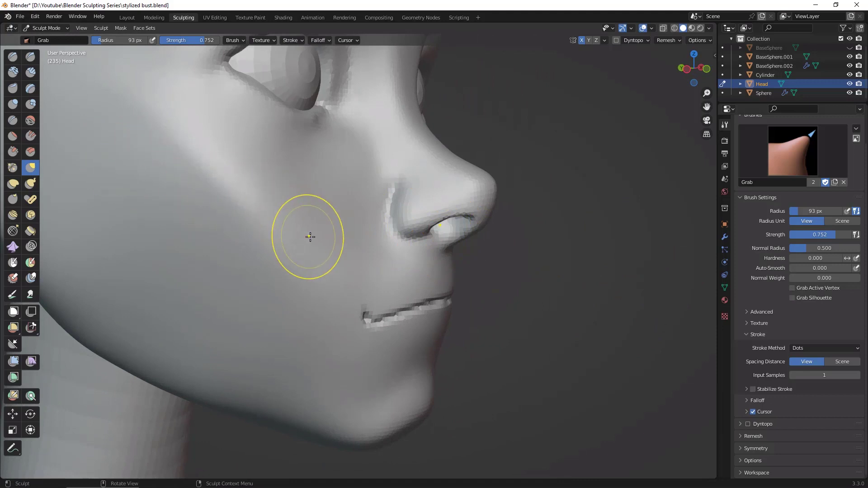
Step: Switch to the Clay Strips brush, set its radius to 57 px and blend the surface around the nostril base
{"action": "key", "text": "shift+t"}
{"action": "key", "text": "c"}
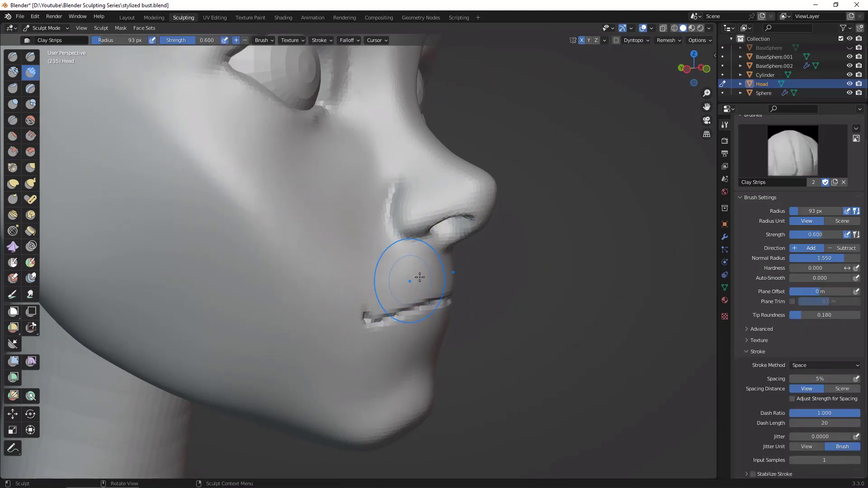
{"action": "middle_click_drag", "start_coordinate": [481, 252], "coordinate": [514, 259]}
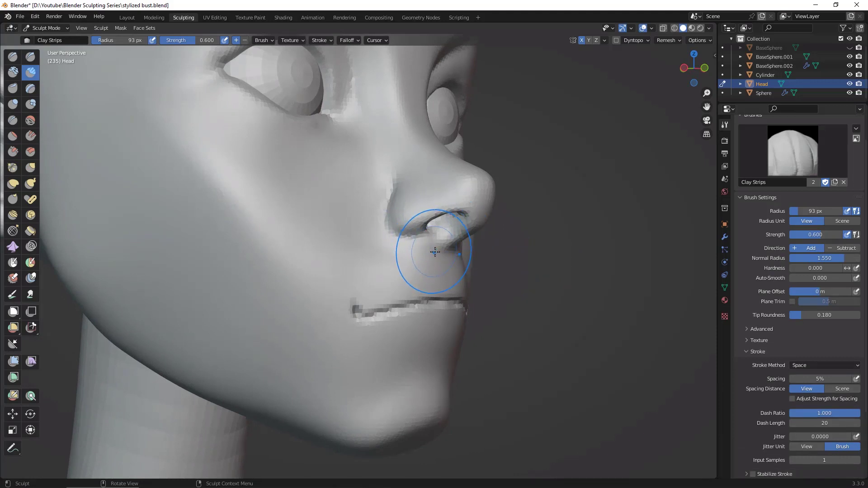
{"action": "key", "text": "f"}
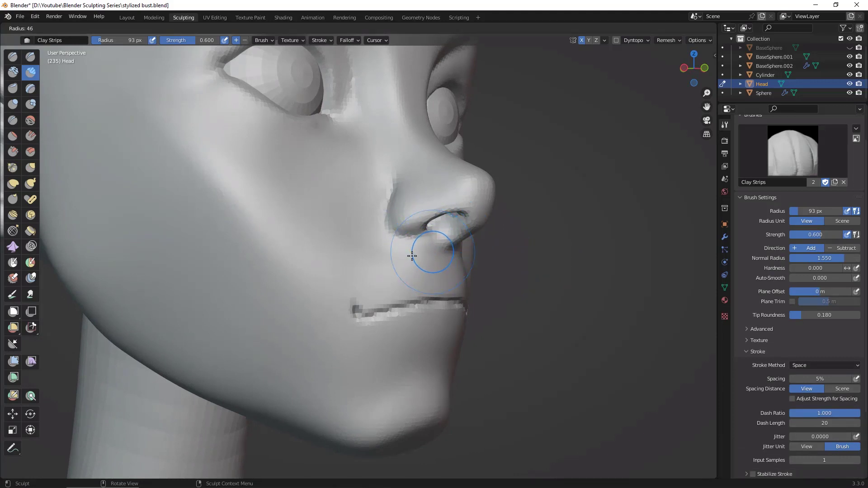
{"action": "left_click", "coordinate": [410, 257]}
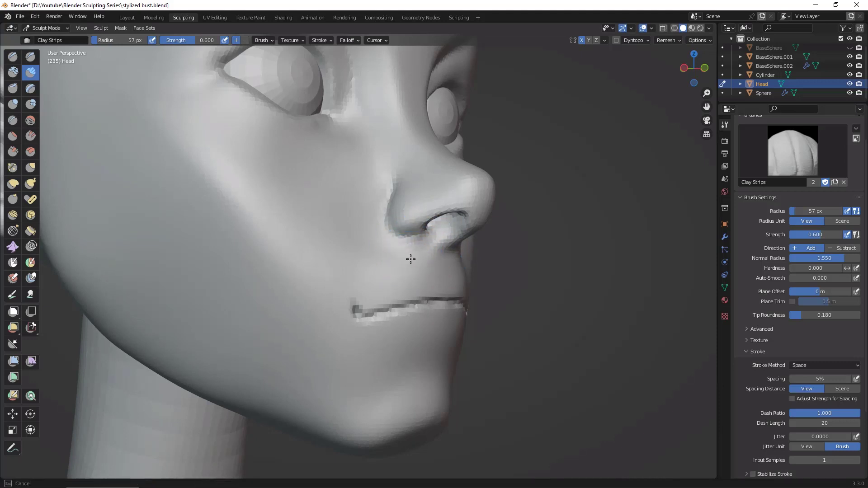
{"action": "middle_click_drag", "start_coordinate": [410, 259], "coordinate": [548, 322]}
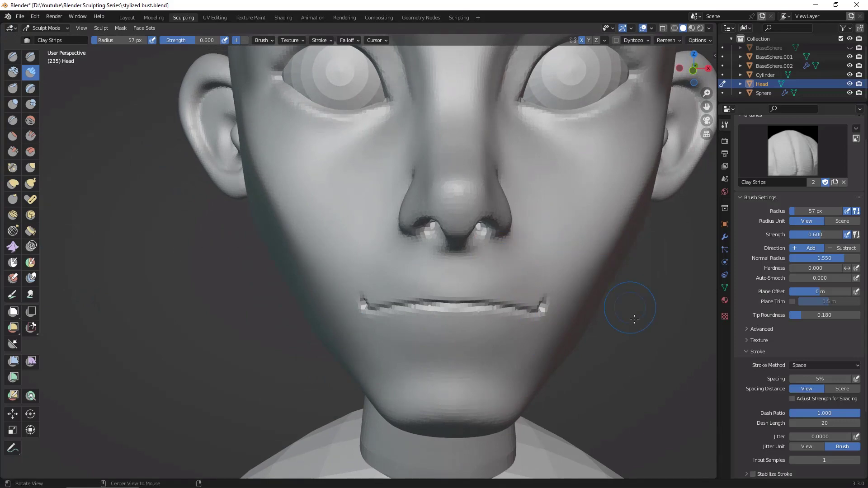
{"action": "scroll", "coordinate": [631, 330], "scroll_direction": "down", "scroll_amount": 5}
{"action": "middle_click_drag", "start_coordinate": [620, 346], "coordinate": [549, 357]}
{"action": "scroll", "coordinate": [617, 333], "scroll_direction": "up", "scroll_amount": 3}
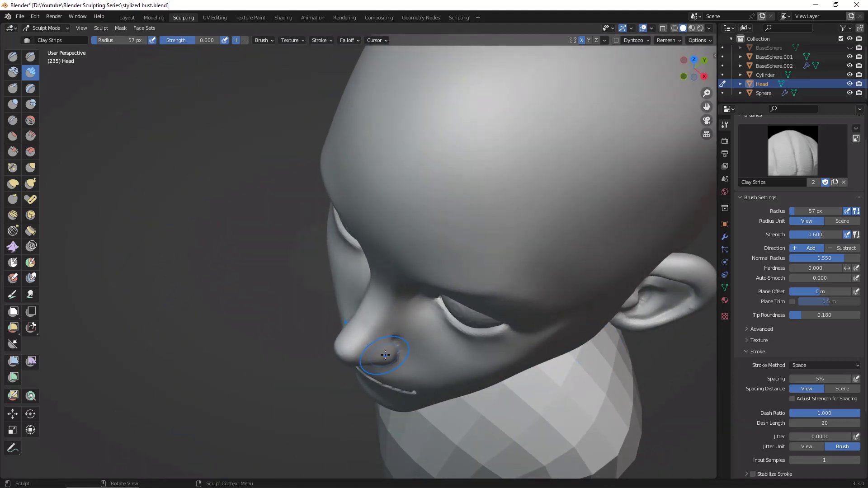
{"action": "key", "text": "f"}
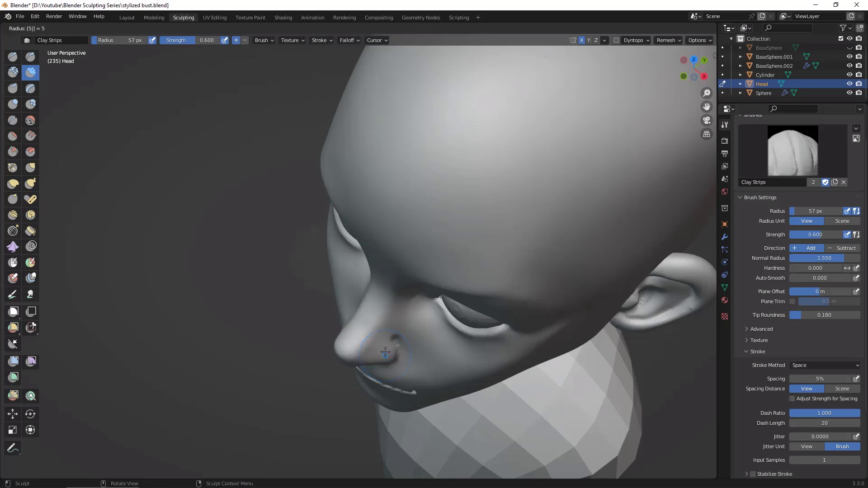
{"action": "key", "text": "Return"}
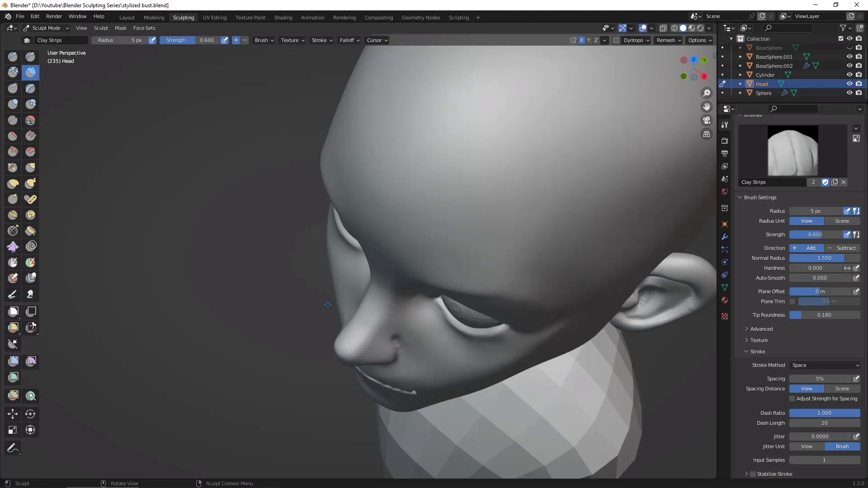
{"action": "key", "text": "f"}
{"action": "left_click", "coordinate": [388, 319]}
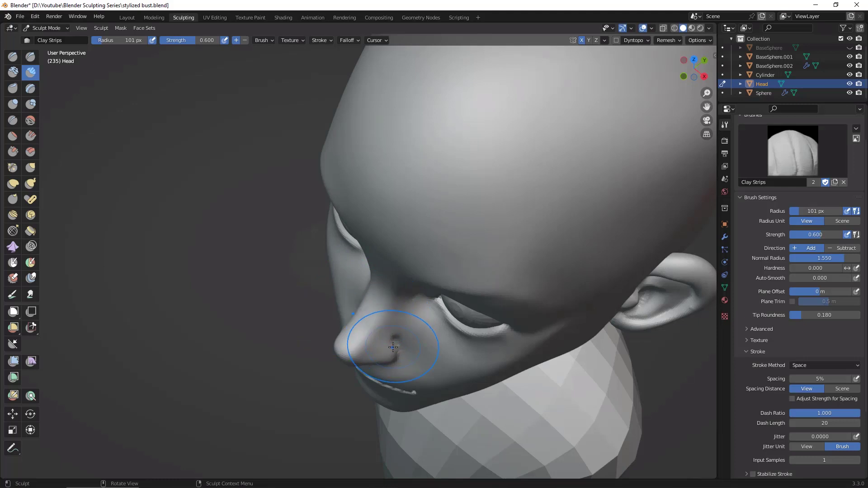
Step: Switch to the Grab brush, set its radius to 55 px and adjust the nostril wings as seen from above
{"action": "key", "text": "g"}
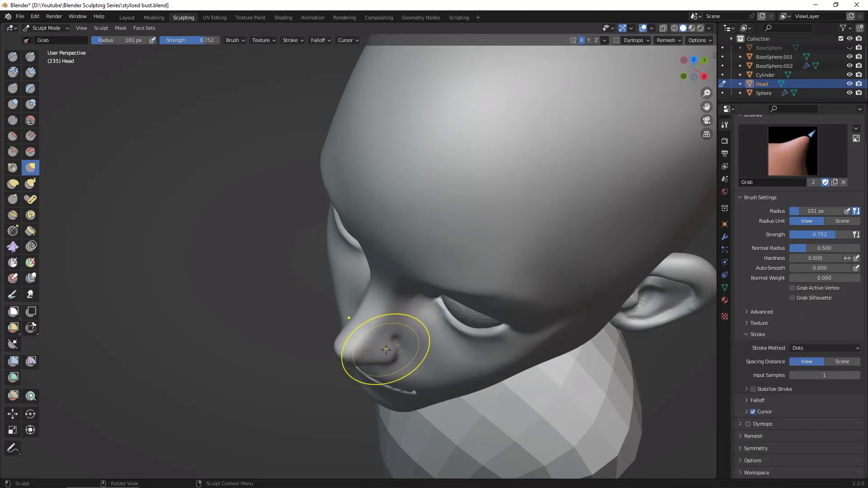
{"action": "key", "text": "f"}
{"action": "left_click", "coordinate": [364, 353]}
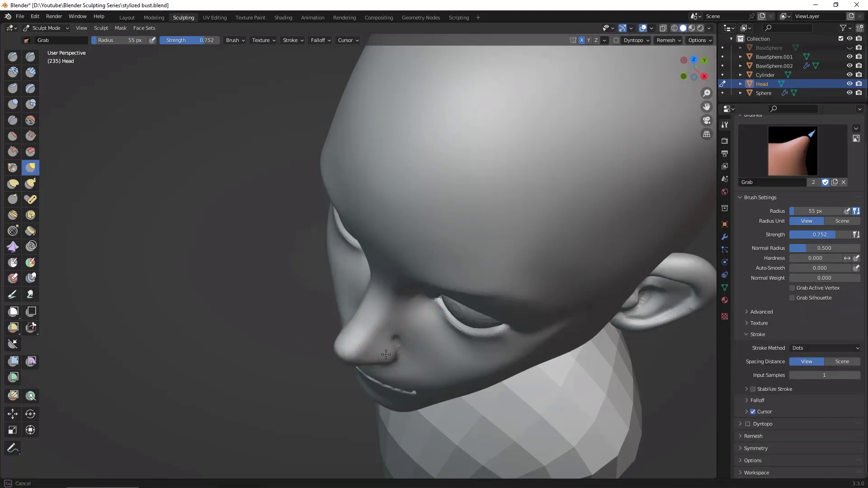
{"action": "mouse_move", "coordinate": [380, 335]}
{"action": "middle_mouse_down"}
{"action": "mouse_move", "coordinate": [293, 150]}
{"action": "mouse_move", "coordinate": [310, 142]}
{"action": "mouse_move", "coordinate": [475, 226]}
{"action": "mouse_move", "coordinate": [600, 309]}
{"action": "mouse_move", "coordinate": [340, 384]}
{"action": "middle_mouse_up"}
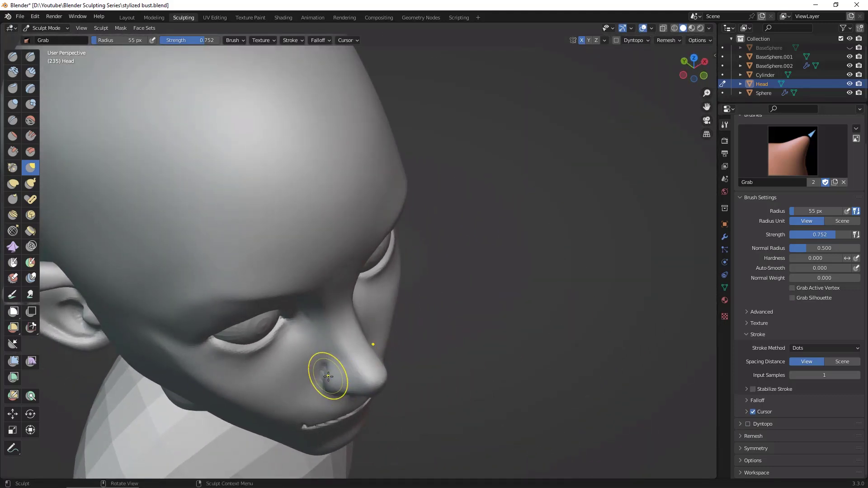
Step: Set the Grab brush radius to 94 px and pull the mouth corners slightly outward in the front view
{"action": "mouse_move", "coordinate": [535, 348]}
{"action": "middle_mouse_down"}
{"action": "mouse_move", "coordinate": [471, 285]}
{"action": "mouse_move", "coordinate": [412, 301]}
{"action": "mouse_move", "coordinate": [572, 285]}
{"action": "middle_mouse_up"}
{"action": "scroll", "coordinate": [572, 287], "scroll_direction": "down", "scroll_amount": 2}
{"action": "mouse_move", "coordinate": [583, 344]}
{"action": "middle_mouse_down"}
{"action": "mouse_move", "coordinate": [606, 376]}
{"action": "mouse_move", "coordinate": [637, 389]}
{"action": "mouse_move", "coordinate": [673, 336]}
{"action": "mouse_move", "coordinate": [656, 342]}
{"action": "mouse_move", "coordinate": [674, 349]}
{"action": "middle_mouse_up"}
{"action": "scroll", "coordinate": [647, 384], "scroll_direction": "down", "scroll_amount": 1}
{"action": "mouse_move", "coordinate": [622, 340]}
{"action": "middle_mouse_down"}
{"action": "mouse_move", "coordinate": [679, 319]}
{"action": "mouse_move", "coordinate": [651, 336]}
{"action": "mouse_move", "coordinate": [662, 338]}
{"action": "mouse_move", "coordinate": [667, 317]}
{"action": "mouse_move", "coordinate": [558, 312]}
{"action": "middle_mouse_up"}
{"action": "scroll", "coordinate": [671, 299], "scroll_direction": "up", "scroll_amount": 3}
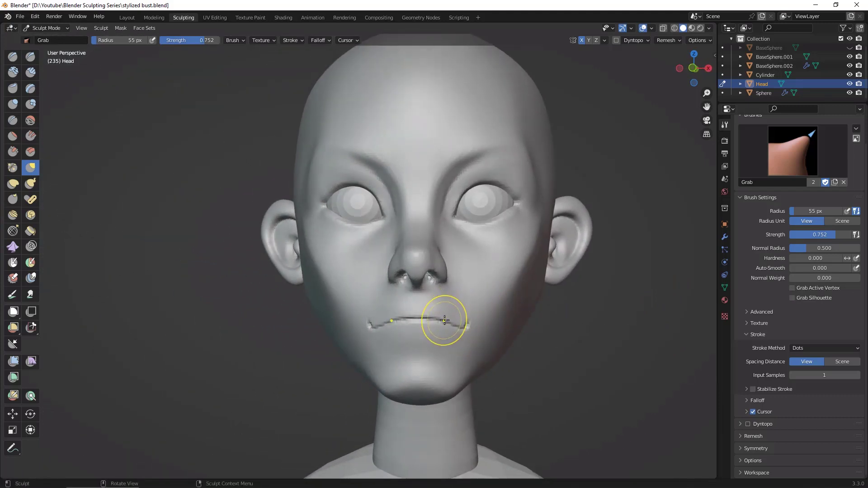
{"action": "key", "text": "f"}
{"action": "left_click", "coordinate": [467, 328]}
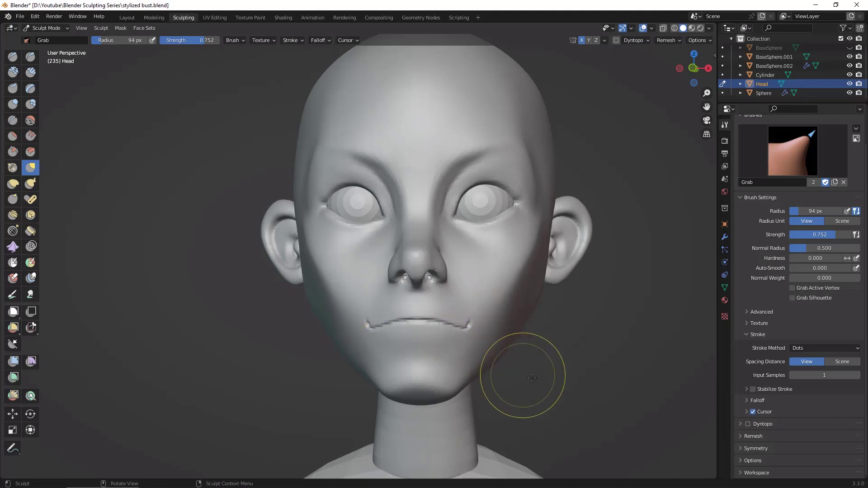
Step: Nudge the mouth corners with the Grab brush from the side and front to give the mouth a slight upward curl
{"action": "middle_click_drag", "start_coordinate": [520, 382], "coordinate": [476, 335]}
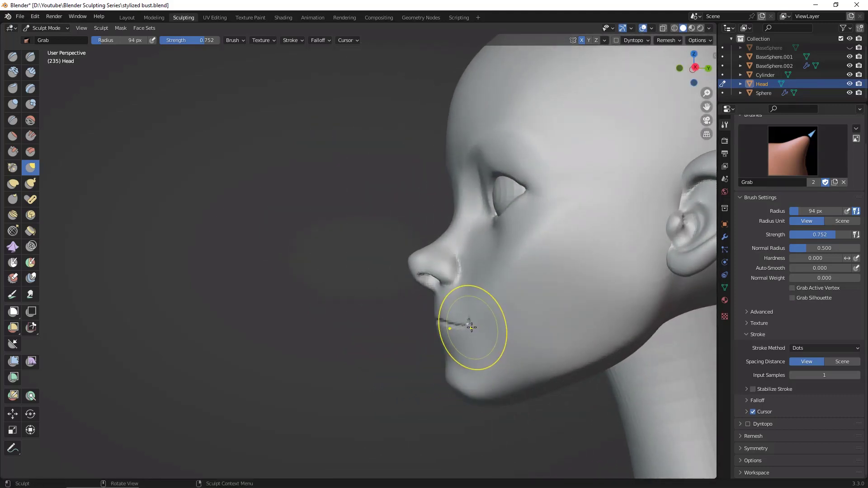
{"action": "left_click_drag", "start_coordinate": [440, 389], "coordinate": [426, 400], "text": "alt"}
{"action": "left_click_drag", "start_coordinate": [470, 323], "coordinate": [470, 327]}
{"action": "left_click_drag", "start_coordinate": [414, 407], "coordinate": [514, 401], "text": "alt"}
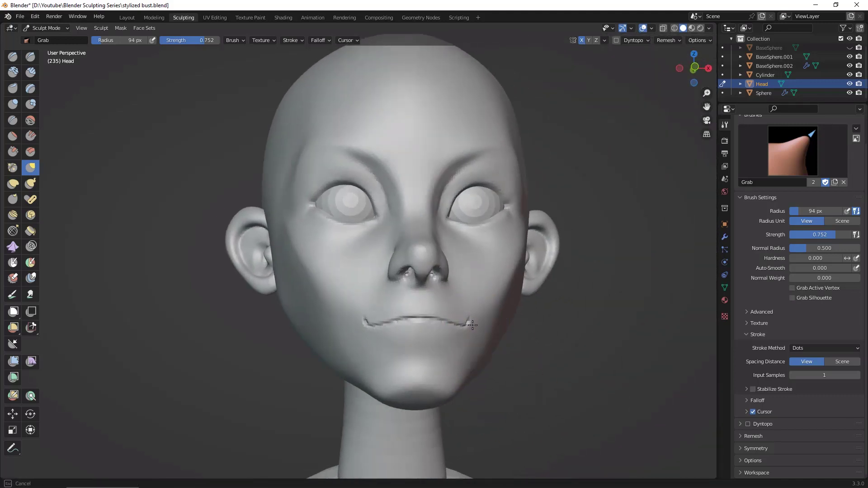
{"action": "left_click_drag", "start_coordinate": [472, 326], "coordinate": [474, 325]}
{"action": "mouse_move", "coordinate": [543, 347]}
{"action": "left_mouse_down", "text": "alt"}
{"action": "mouse_move", "coordinate": [538, 353]}
{"action": "mouse_move", "coordinate": [564, 353]}
{"action": "left_mouse_up", "text": "alt"}
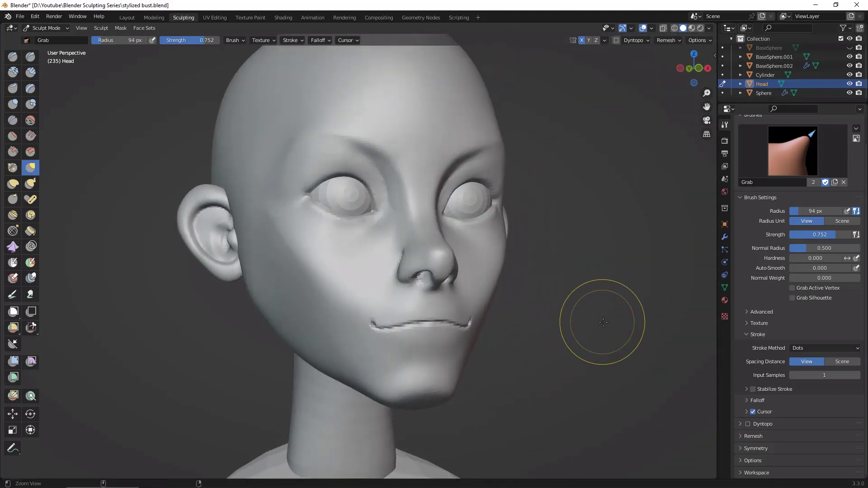
{"action": "mouse_move", "coordinate": [603, 322]}
{"action": "left_mouse_down", "text": "alt"}
{"action": "mouse_move", "coordinate": [558, 382]}
{"action": "mouse_move", "coordinate": [457, 368]}
{"action": "mouse_move", "coordinate": [565, 360]}
{"action": "mouse_move", "coordinate": [493, 290]}
{"action": "mouse_move", "coordinate": [539, 290]}
{"action": "mouse_move", "coordinate": [646, 269]}
{"action": "mouse_move", "coordinate": [561, 303]}
{"action": "mouse_move", "coordinate": [603, 311]}
{"action": "mouse_move", "coordinate": [674, 285]}
{"action": "left_mouse_up", "text": "alt"}
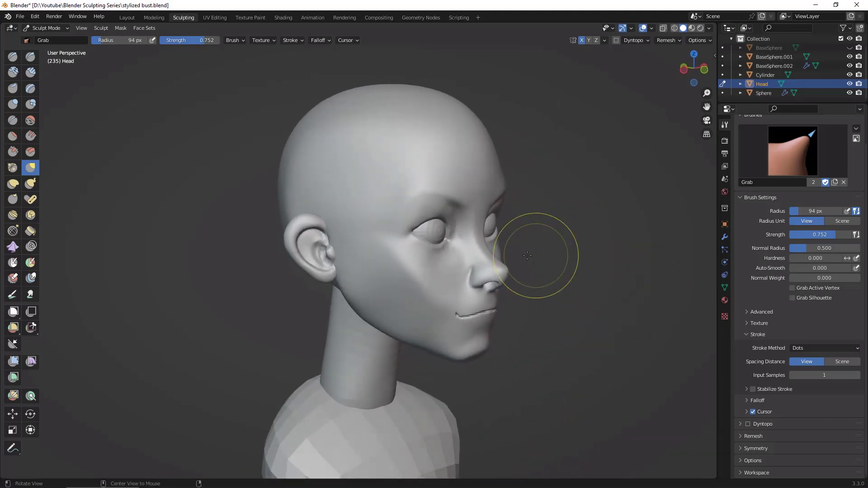
Step: Switch to the Clay Strips brush and build up the cheek surface beside the nose and nostril wing
{"action": "left_click", "coordinate": [30, 72]}
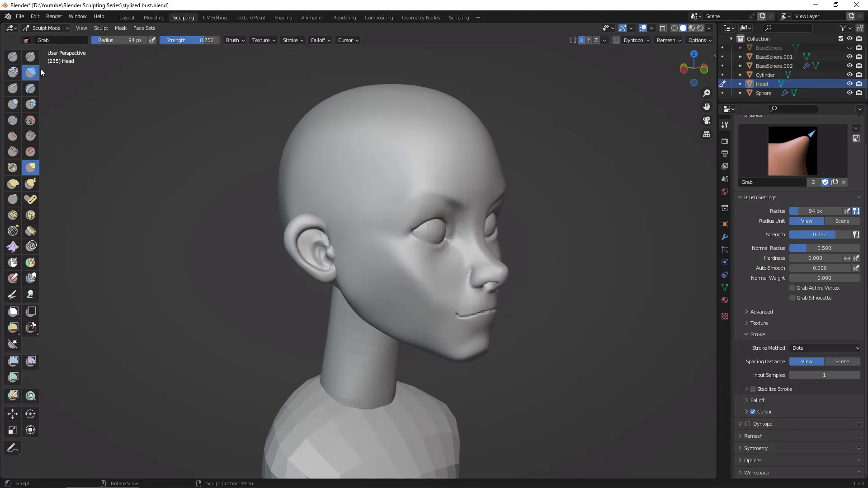
{"action": "left_click_drag", "start_coordinate": [516, 274], "coordinate": [494, 273], "text": "alt"}
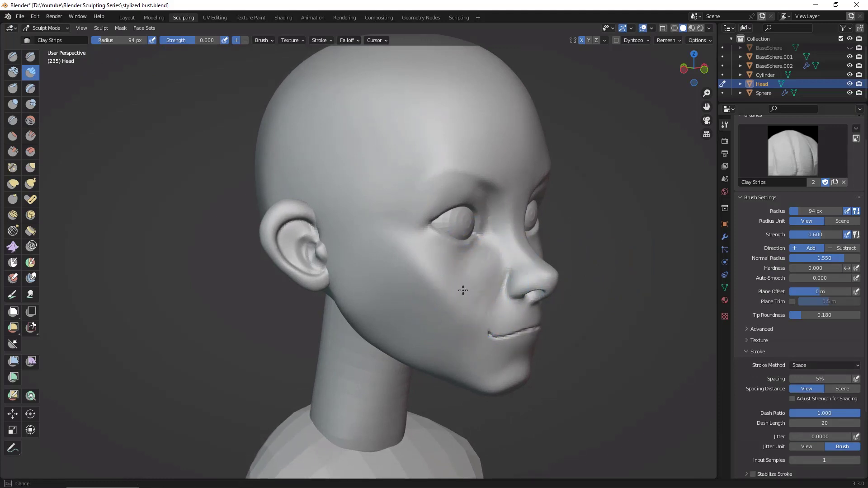
{"action": "mouse_move", "coordinate": [554, 167]}
{"action": "left_mouse_down", "text": "alt"}
{"action": "mouse_move", "coordinate": [599, 285]}
{"action": "mouse_move", "coordinate": [628, 270]}
{"action": "mouse_move", "coordinate": [593, 291]}
{"action": "mouse_move", "coordinate": [592, 316]}
{"action": "left_mouse_up", "text": "alt"}
{"action": "middle_click_drag", "start_coordinate": [659, 355], "coordinate": [607, 333]}
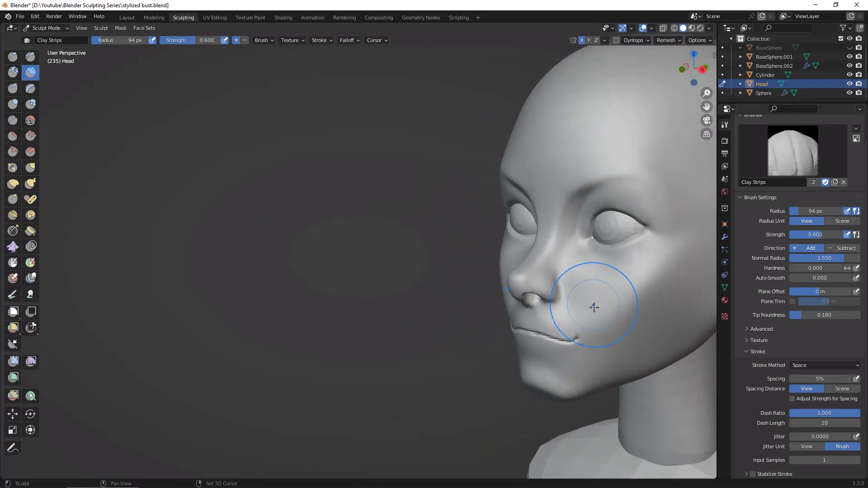
{"action": "left_click_drag", "start_coordinate": [591, 312], "coordinate": [587, 279]}
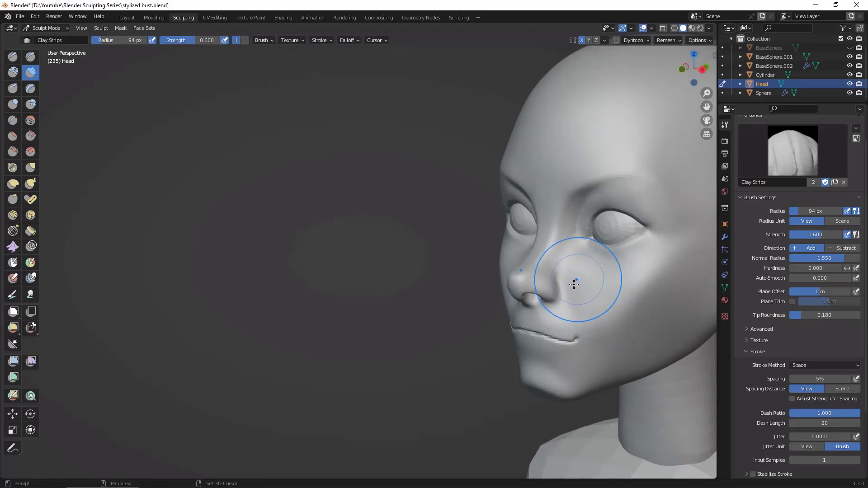
{"action": "mouse_move", "coordinate": [576, 281]}
{"action": "middle_mouse_down"}
{"action": "mouse_move", "coordinate": [698, 304]}
{"action": "mouse_move", "coordinate": [662, 284]}
{"action": "mouse_move", "coordinate": [698, 270]}
{"action": "mouse_move", "coordinate": [682, 265]}
{"action": "mouse_move", "coordinate": [650, 291]}
{"action": "mouse_move", "coordinate": [655, 299]}
{"action": "mouse_move", "coordinate": [655, 266]}
{"action": "middle_mouse_up"}
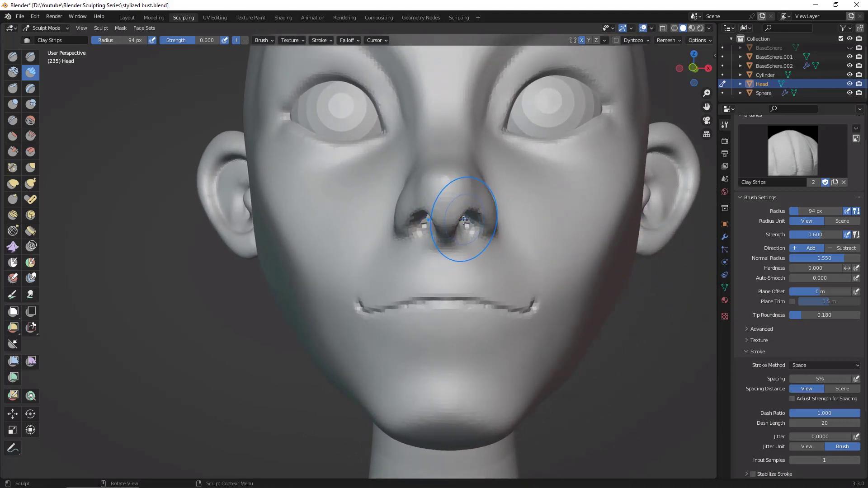
Step: Switch to the Grab brush and reshape the nostril wings and the underside of the nose from the front and side
{"action": "key", "text": "g"}
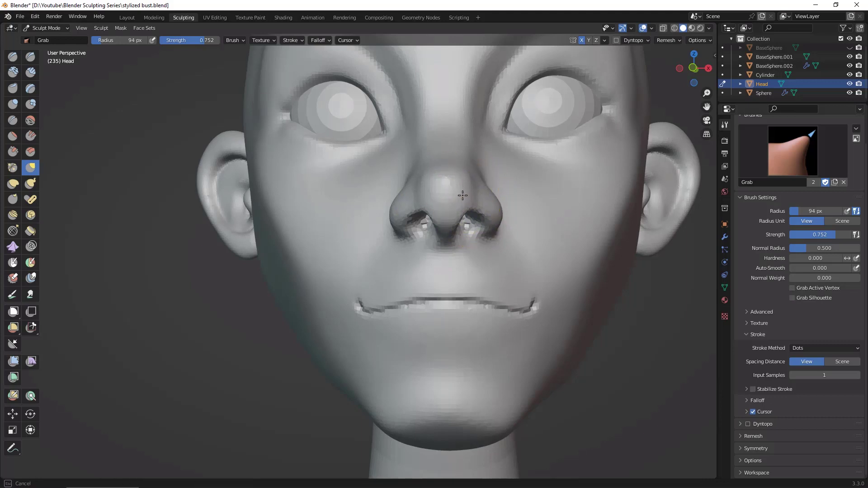
{"action": "mouse_move", "coordinate": [611, 308]}
{"action": "middle_mouse_down"}
{"action": "mouse_move", "coordinate": [548, 329]}
{"action": "mouse_move", "coordinate": [478, 189]}
{"action": "middle_mouse_up"}
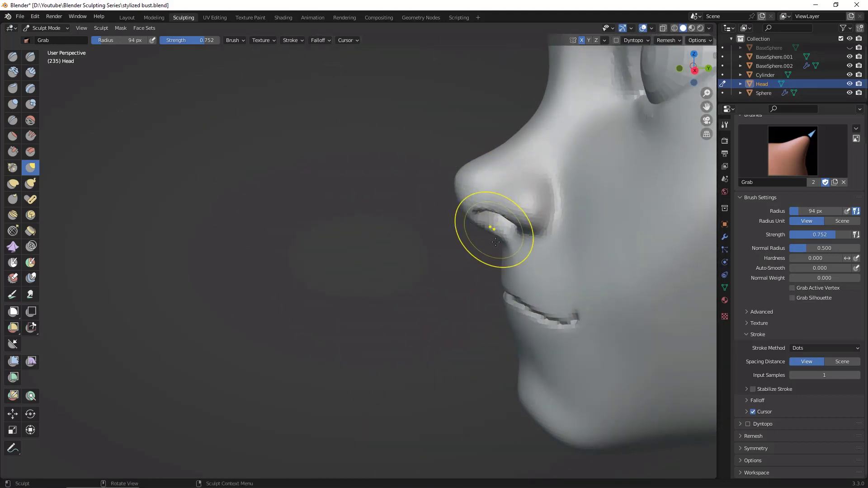
{"action": "middle_click_drag", "start_coordinate": [496, 242], "coordinate": [480, 256]}
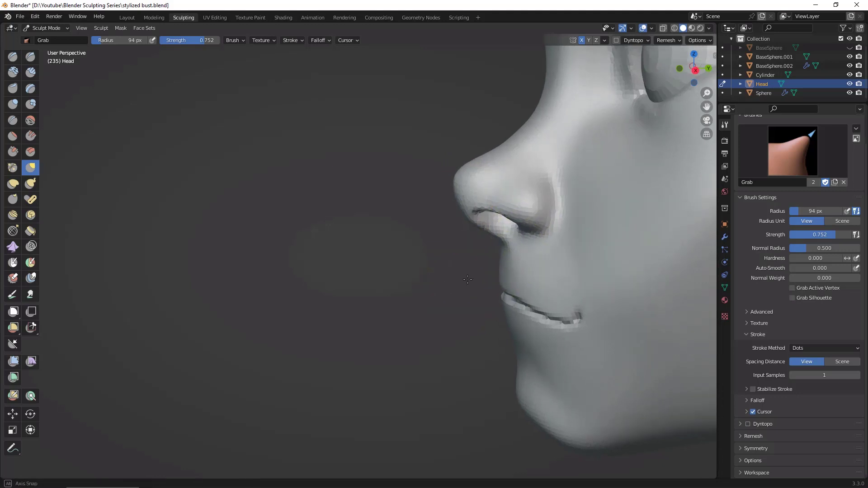
{"action": "middle_click_drag", "start_coordinate": [521, 234], "coordinate": [543, 271]}
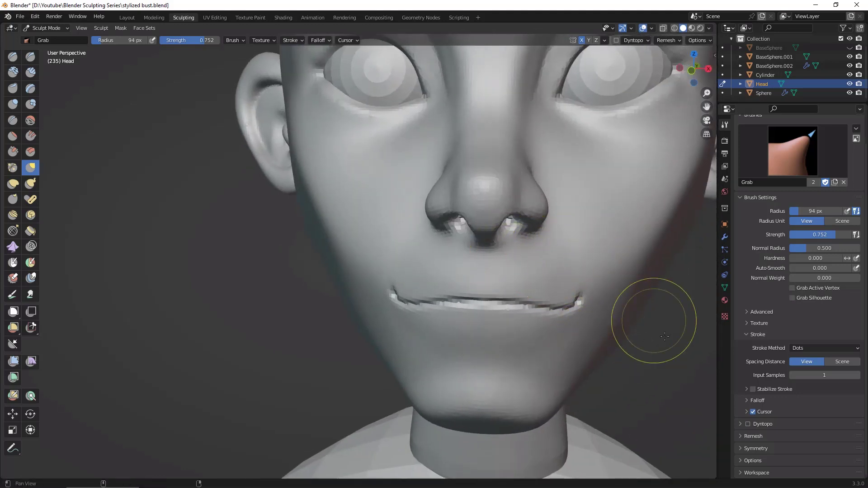
{"action": "mouse_move", "coordinate": [654, 320]}
{"action": "middle_mouse_down"}
{"action": "mouse_move", "coordinate": [661, 276]}
{"action": "mouse_move", "coordinate": [630, 368]}
{"action": "middle_mouse_up"}
{"action": "scroll", "coordinate": [640, 334], "scroll_direction": "down", "scroll_amount": 3}
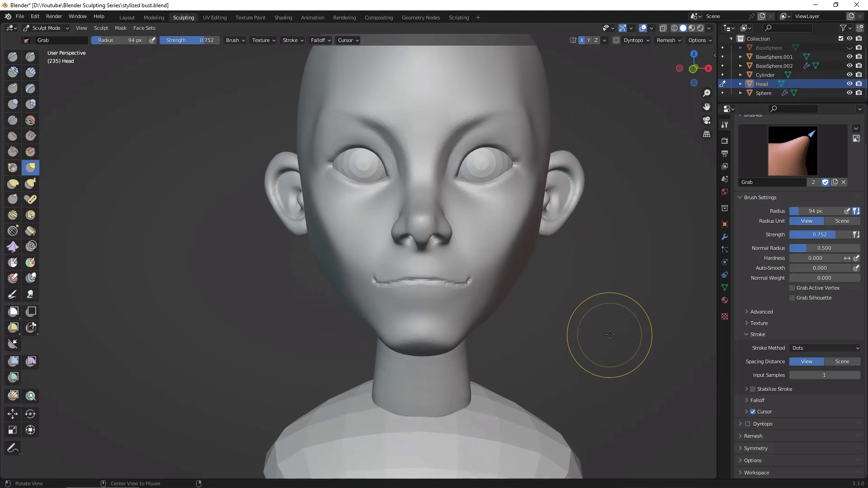
Step: Check the face from several angles and nudge the nostril wing with the Grab brush
{"action": "mouse_move", "coordinate": [612, 337]}
{"action": "middle_mouse_down"}
{"action": "mouse_move", "coordinate": [540, 361]}
{"action": "mouse_move", "coordinate": [661, 357]}
{"action": "mouse_move", "coordinate": [630, 356]}
{"action": "mouse_move", "coordinate": [639, 345]}
{"action": "mouse_move", "coordinate": [551, 350]}
{"action": "mouse_move", "coordinate": [653, 319]}
{"action": "mouse_move", "coordinate": [642, 329]}
{"action": "mouse_move", "coordinate": [671, 335]}
{"action": "mouse_move", "coordinate": [619, 290]}
{"action": "middle_mouse_up"}
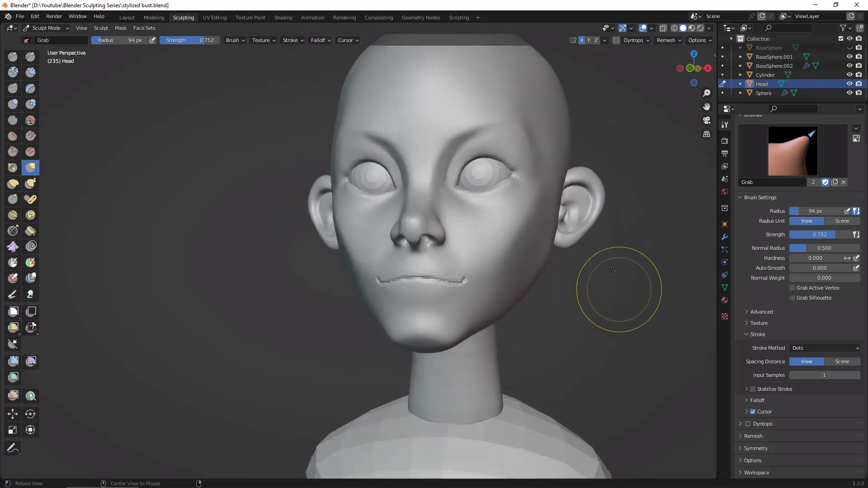
{"action": "left_click_drag", "start_coordinate": [521, 144], "coordinate": [528, 133]}
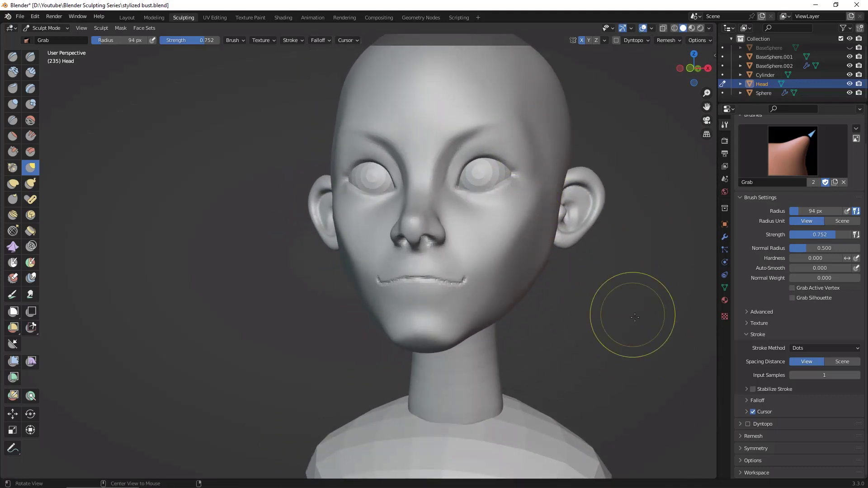
{"action": "mouse_move", "coordinate": [632, 314]}
{"action": "middle_mouse_down"}
{"action": "mouse_move", "coordinate": [650, 319]}
{"action": "mouse_move", "coordinate": [645, 333]}
{"action": "middle_mouse_up"}
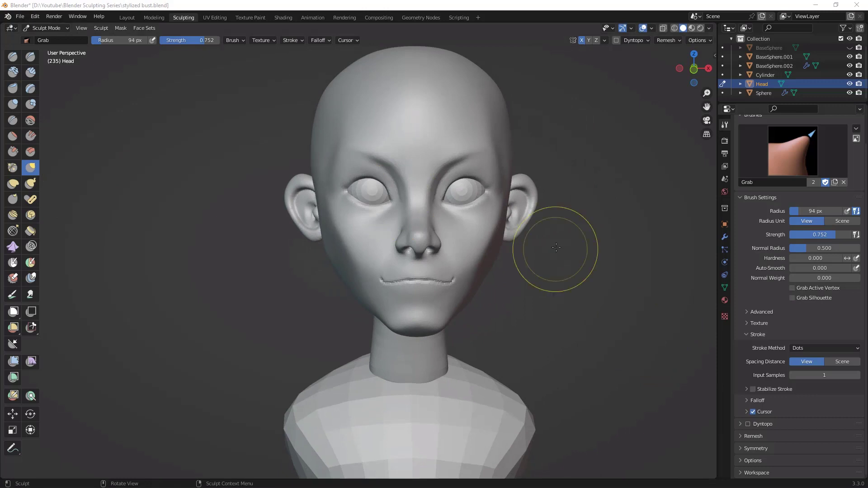
{"action": "middle_click_drag", "start_coordinate": [584, 308], "coordinate": [604, 262]}
{"action": "mouse_move", "coordinate": [640, 229]}
{"action": "left_mouse_down", "text": "alt"}
{"action": "mouse_move", "coordinate": [609, 203]}
{"action": "mouse_move", "coordinate": [637, 245]}
{"action": "mouse_move", "coordinate": [655, 185]}
{"action": "left_mouse_up", "text": "alt"}
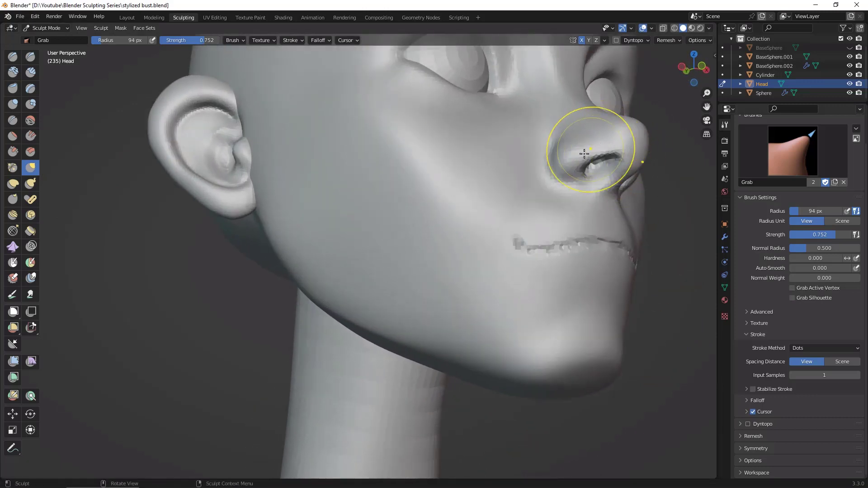
{"action": "left_click_drag", "start_coordinate": [590, 157], "coordinate": [591, 147]}
Step: Set the Clay Strips brush radius to 50 px and build up the nostril wing above the nostril opening
{"action": "left_click", "coordinate": [13, 152]}
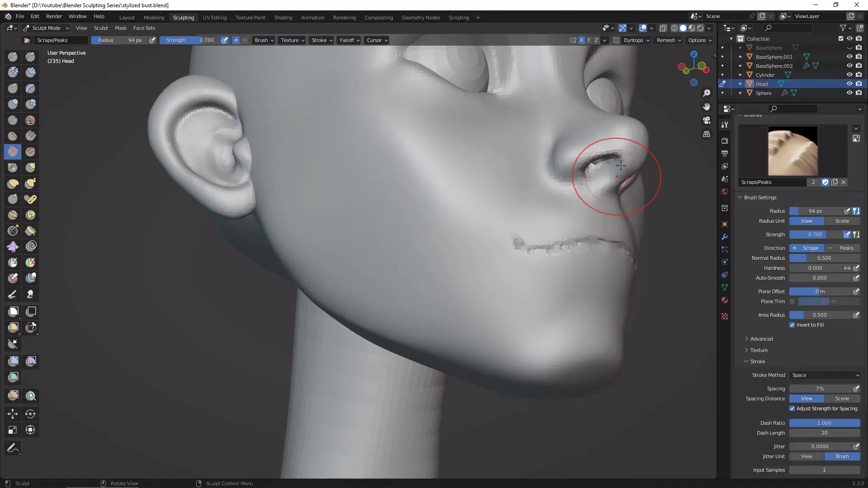
{"action": "key", "text": "c"}
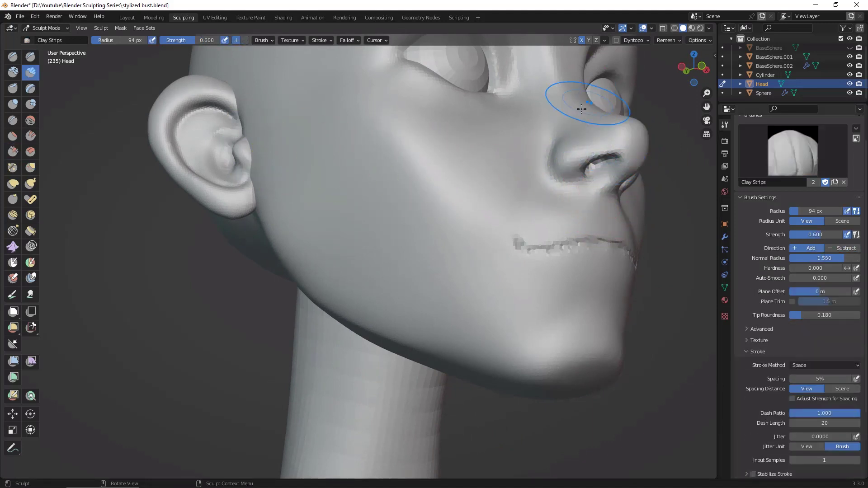
{"action": "key", "text": "f"}
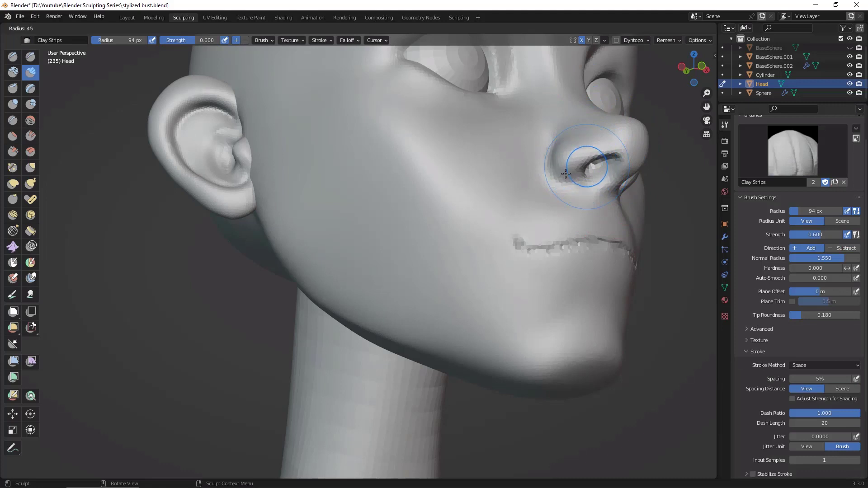
{"action": "left_click", "coordinate": [565, 174]}
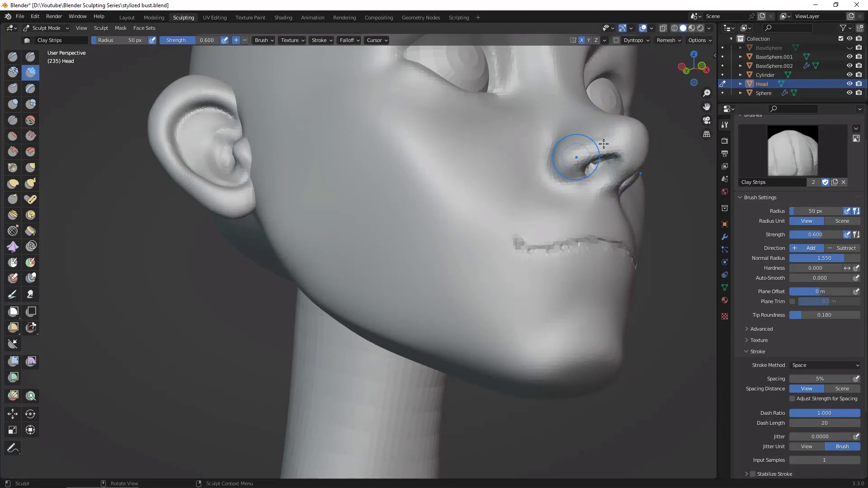
{"action": "left_click_drag", "start_coordinate": [604, 144], "coordinate": [620, 137]}
{"action": "left_click_drag", "start_coordinate": [562, 164], "coordinate": [602, 140], "text": "shift"}
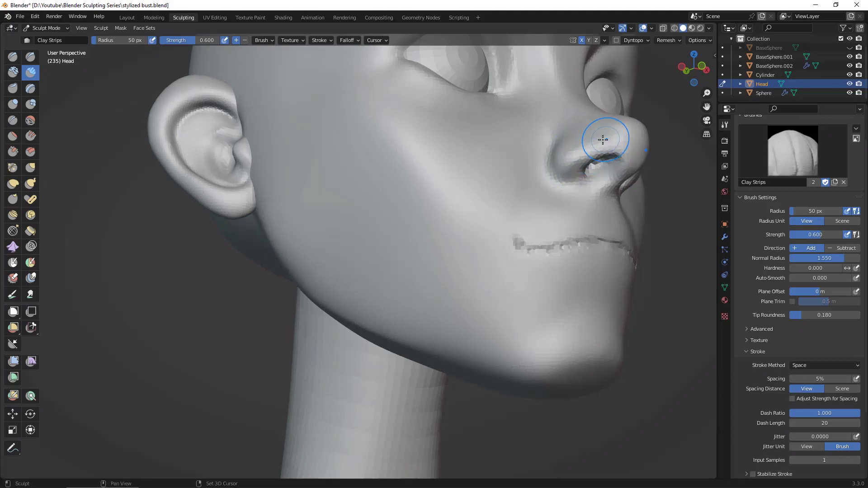
Step: Add Clay Strips strokes around the nostril openings as seen from below
{"action": "left_click_drag", "start_coordinate": [679, 282], "coordinate": [632, 293], "text": "alt"}
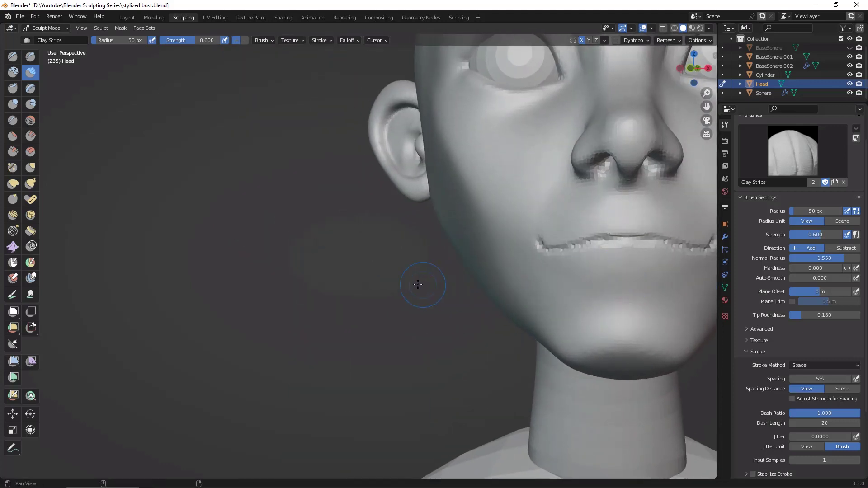
{"action": "left_click_drag", "start_coordinate": [424, 286], "coordinate": [195, 296], "text": "alt+shift"}
{"action": "left_click_drag", "start_coordinate": [586, 212], "coordinate": [575, 163], "text": "alt"}
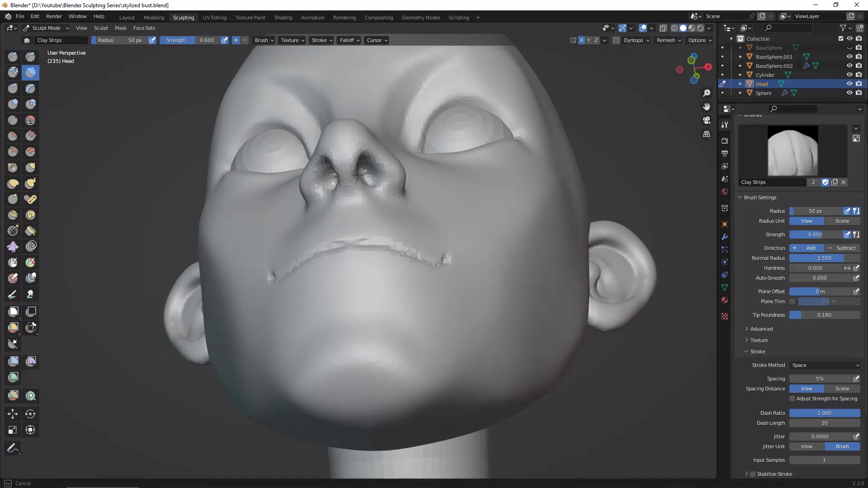
{"action": "left_click_drag", "start_coordinate": [441, 154], "coordinate": [652, 317], "text": "alt"}
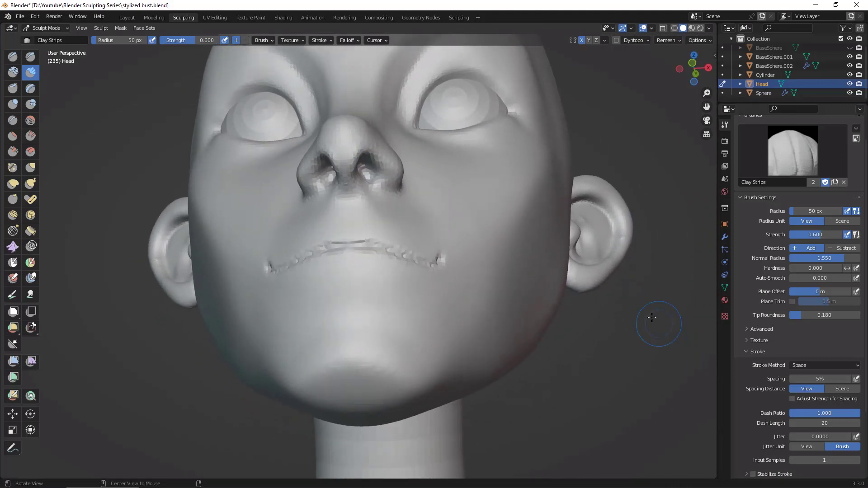
Step: Switch to the Grab brush at 50 px and reshape the nostril rims and openings from below and from the side
{"action": "key", "text": "g"}
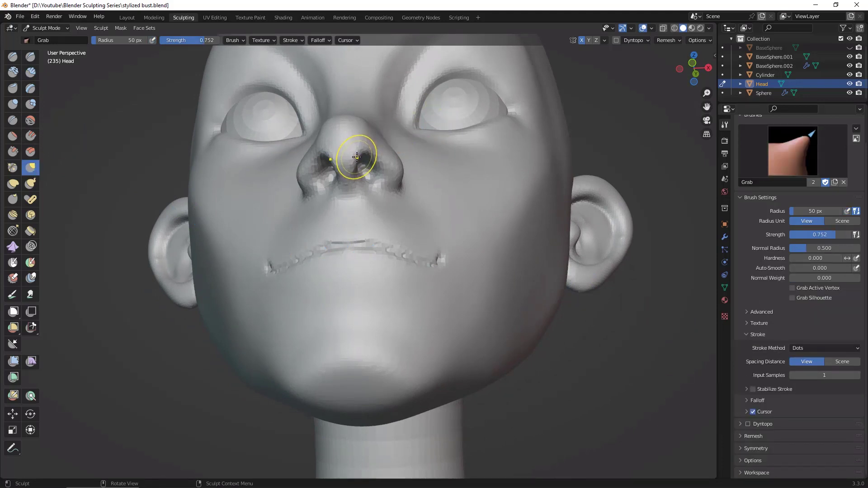
{"action": "left_click_drag", "start_coordinate": [357, 157], "coordinate": [360, 160]}
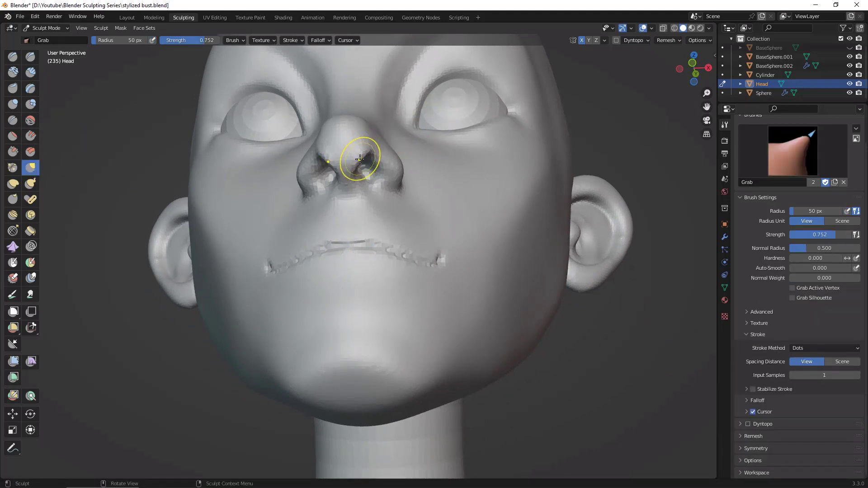
{"action": "middle_click_drag", "start_coordinate": [446, 165], "coordinate": [440, 215]}
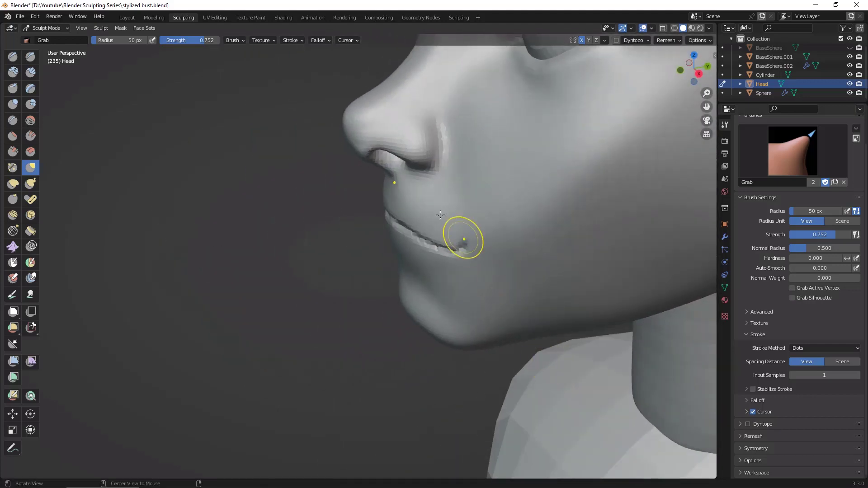
{"action": "left_click_drag", "start_coordinate": [383, 150], "coordinate": [379, 150]}
{"action": "left_click_drag", "start_coordinate": [379, 148], "coordinate": [376, 148]}
{"action": "middle_click_drag", "start_coordinate": [332, 284], "coordinate": [407, 265]}
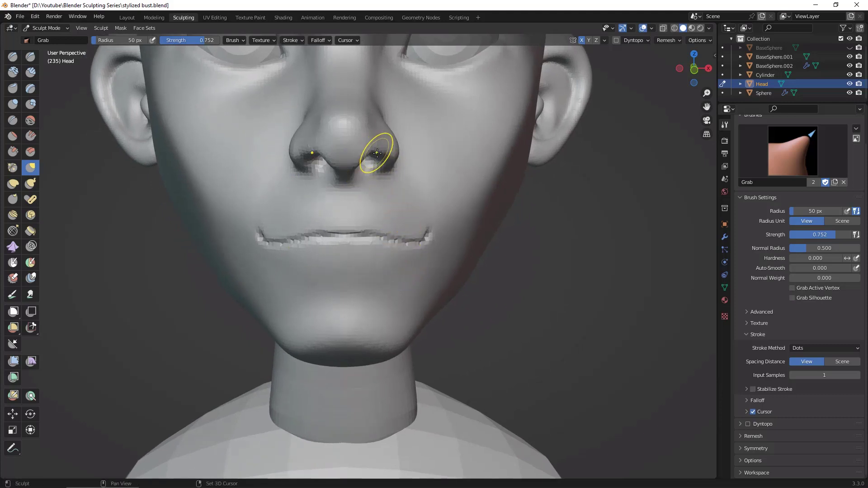
{"action": "middle_click_drag", "start_coordinate": [500, 203], "coordinate": [419, 180]}
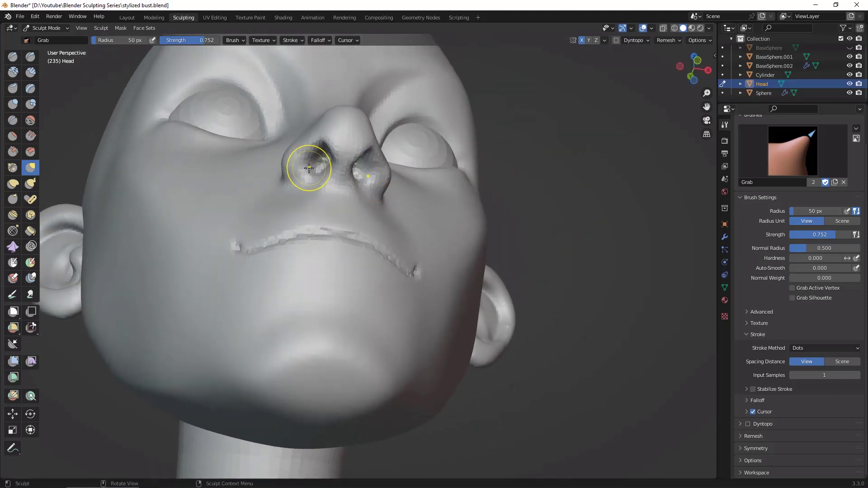
{"action": "left_click_drag", "start_coordinate": [306, 172], "coordinate": [316, 144]}
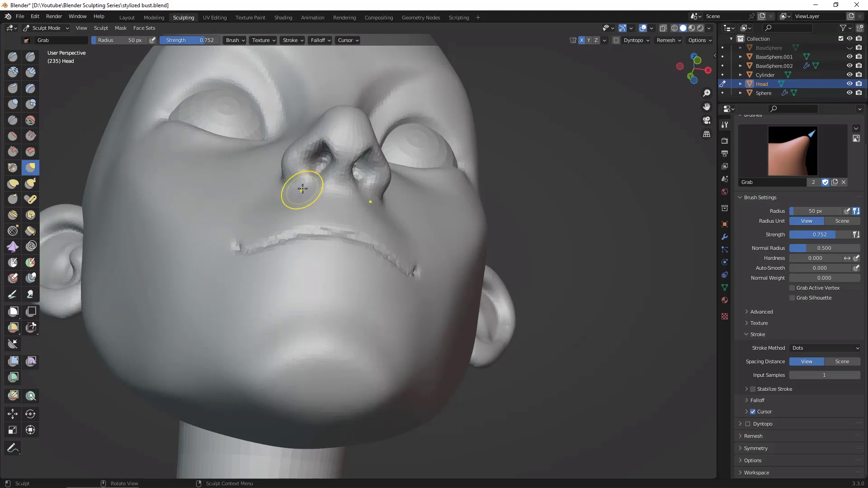
Step: Switch back to the Clay Strips brush and thicken the nostril wings and the rims of the openings
{"action": "key", "text": "c"}
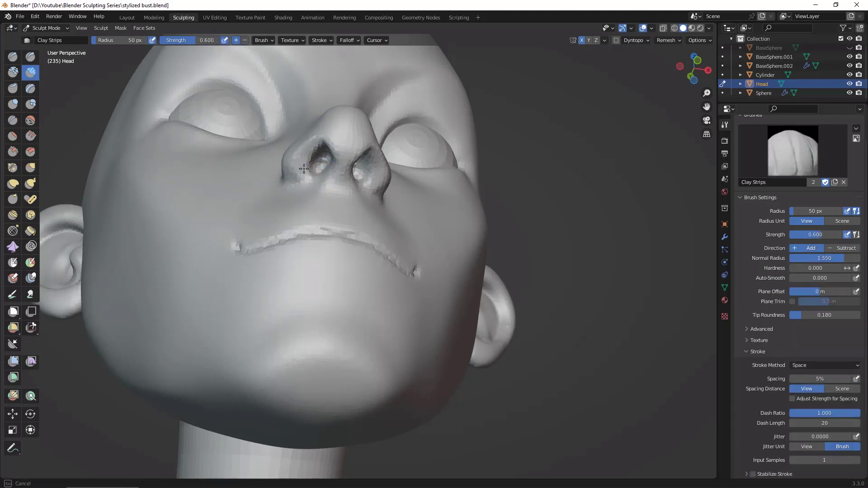
{"action": "middle_click_drag", "start_coordinate": [584, 257], "coordinate": [519, 232]}
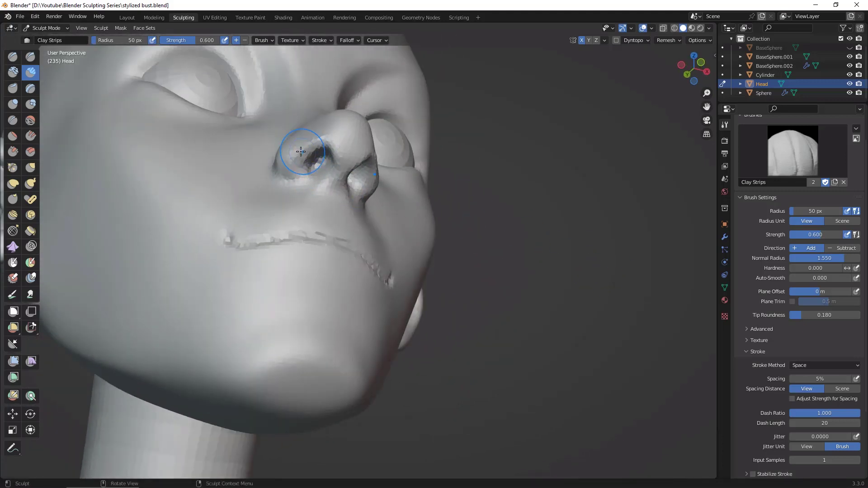
{"action": "mouse_move", "coordinate": [311, 185]}
{"action": "middle_mouse_down"}
{"action": "mouse_move", "coordinate": [554, 251]}
{"action": "mouse_move", "coordinate": [441, 207]}
{"action": "middle_mouse_up"}
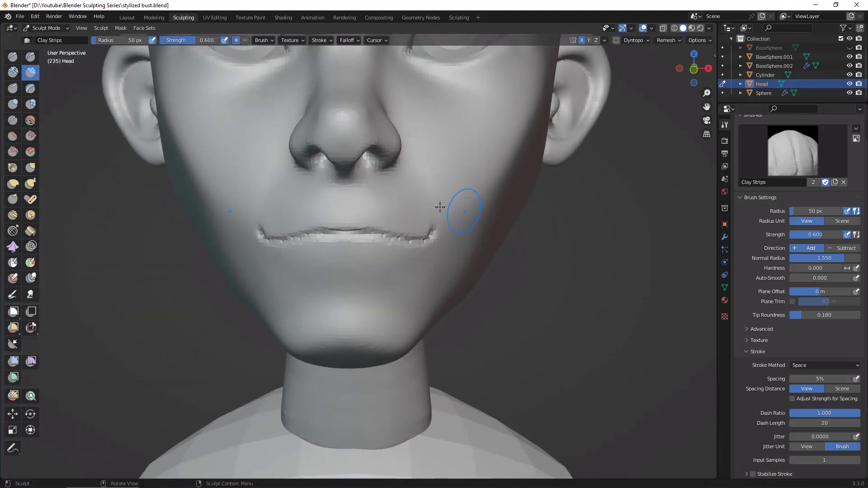
{"action": "middle_click_drag", "start_coordinate": [598, 236], "coordinate": [375, 172]}
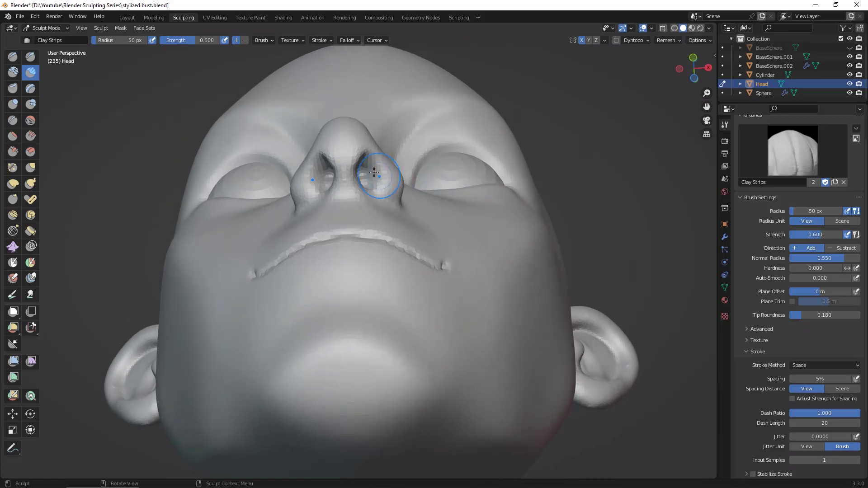
Step: Adjust the outer edges of the nostril openings from below with the Grab brush
{"action": "left_click", "coordinate": [32, 170]}
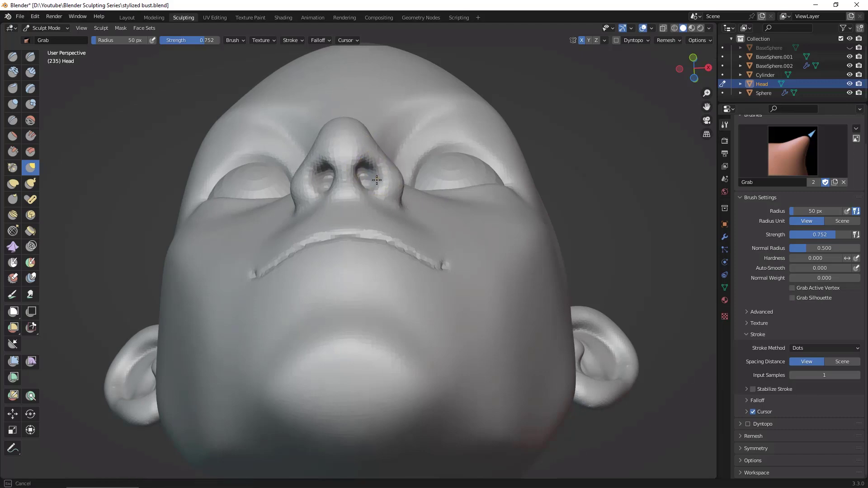
{"action": "middle_click_drag", "start_coordinate": [641, 222], "coordinate": [546, 218]}
{"action": "mouse_move", "coordinate": [618, 240]}
{"action": "middle_mouse_down"}
{"action": "mouse_move", "coordinate": [646, 190]}
{"action": "mouse_move", "coordinate": [663, 208]}
{"action": "mouse_move", "coordinate": [644, 201]}
{"action": "middle_mouse_up"}
Step: Switch to the Draw Sharp brush and carve the crease around the outer edge of the nostril wing
{"action": "left_click", "coordinate": [30, 56]}
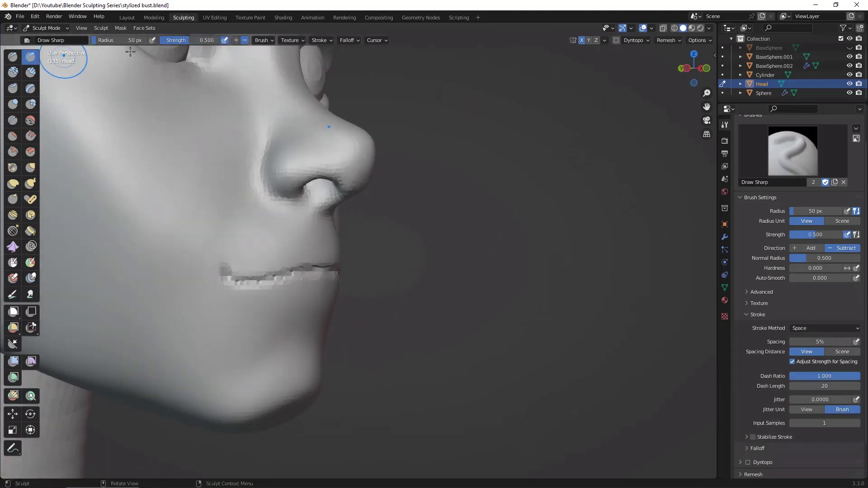
{"action": "left_click_drag", "start_coordinate": [281, 168], "coordinate": [280, 190]}
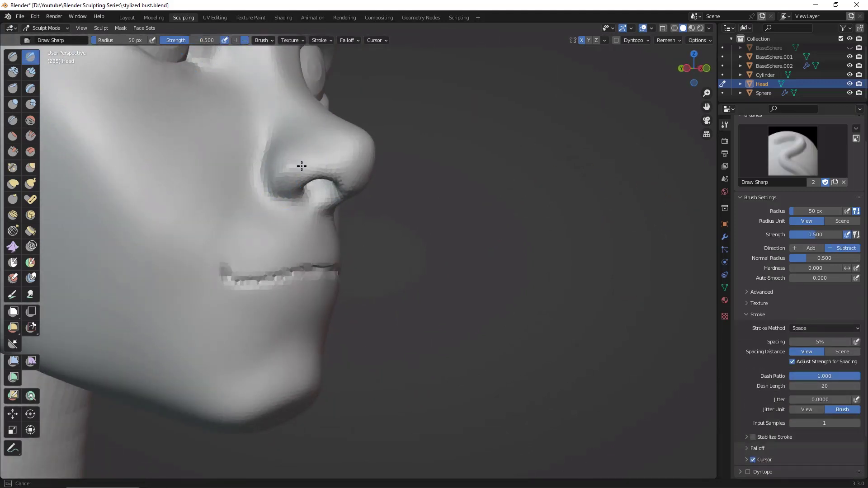
{"action": "key", "text": "ctrl+z"}
{"action": "left_click_drag", "start_coordinate": [274, 192], "coordinate": [319, 158]}
{"action": "middle_click_drag", "start_coordinate": [393, 141], "coordinate": [432, 144]}
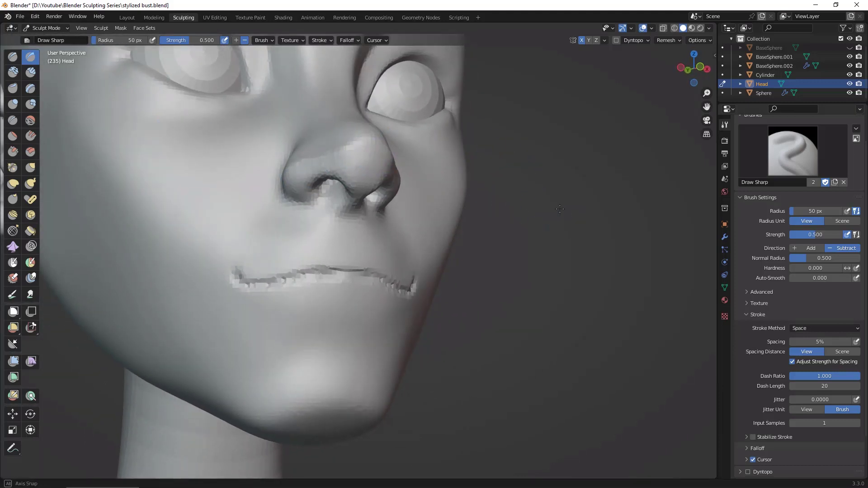
Step: Refine the bridge and tip of the nose with brush strokes from the front and three-quarter views
{"action": "mouse_move", "coordinate": [560, 209]}
{"action": "middle_mouse_down"}
{"action": "mouse_move", "coordinate": [528, 196]}
{"action": "mouse_move", "coordinate": [519, 213]}
{"action": "middle_mouse_up"}
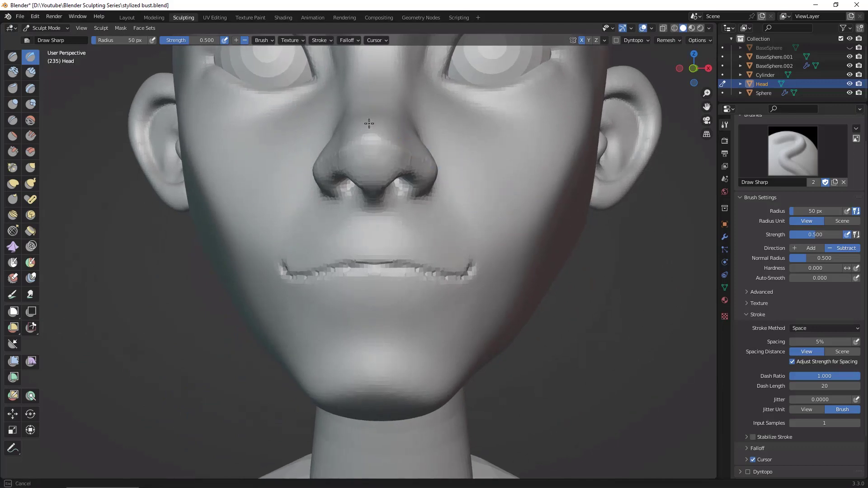
{"action": "middle_click_drag", "start_coordinate": [537, 184], "coordinate": [394, 112]}
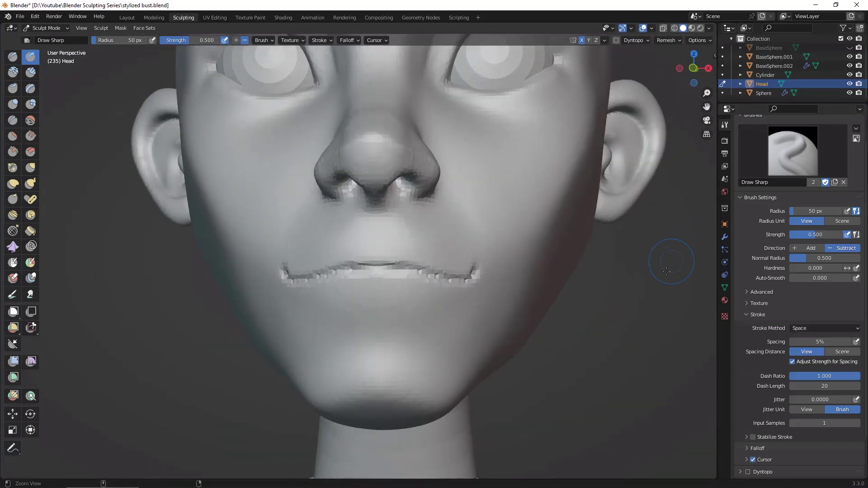
{"action": "mouse_move", "coordinate": [669, 258]}
{"action": "middle_mouse_down"}
{"action": "mouse_move", "coordinate": [662, 276]}
{"action": "mouse_move", "coordinate": [615, 312]}
{"action": "mouse_move", "coordinate": [646, 341]}
{"action": "mouse_move", "coordinate": [643, 349]}
{"action": "middle_mouse_up"}
{"action": "middle_click_drag", "start_coordinate": [362, 180], "coordinate": [364, 184], "text": "ctrl"}
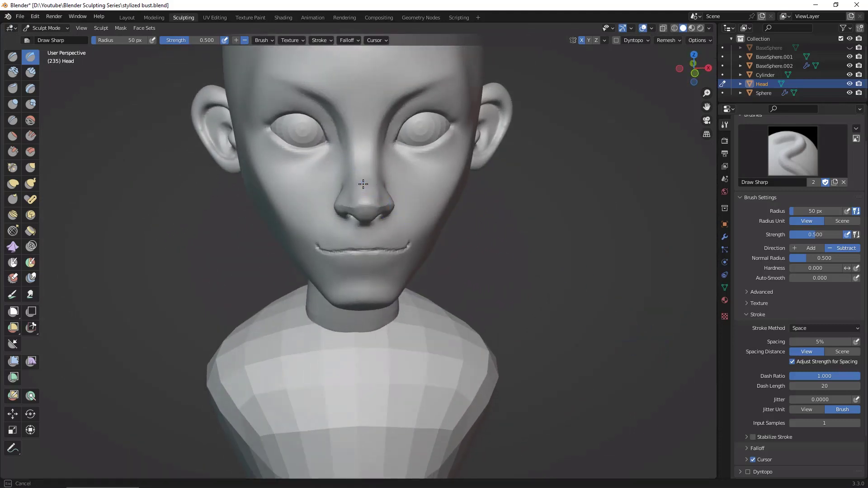
{"action": "left_click_drag", "start_coordinate": [367, 191], "coordinate": [384, 189]}
{"action": "left_click_drag", "start_coordinate": [583, 301], "coordinate": [608, 290], "text": "alt"}
{"action": "scroll", "coordinate": [608, 279], "scroll_direction": "up", "scroll_amount": 1}
{"action": "mouse_move", "coordinate": [606, 292]}
{"action": "middle_mouse_down"}
{"action": "mouse_move", "coordinate": [608, 285]}
{"action": "mouse_move", "coordinate": [605, 293]}
{"action": "middle_mouse_up"}
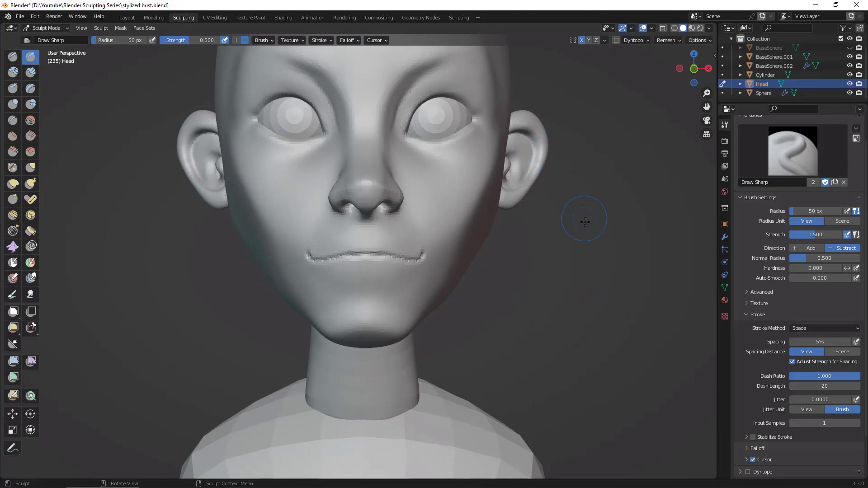
Step: Enable Stabilize Stroke for the Draw Sharp brush and carve the upper eyelid creases from the inner to the outer eye corners
{"action": "middle_click_drag", "start_coordinate": [585, 222], "coordinate": [510, 303], "text": "ctrl"}
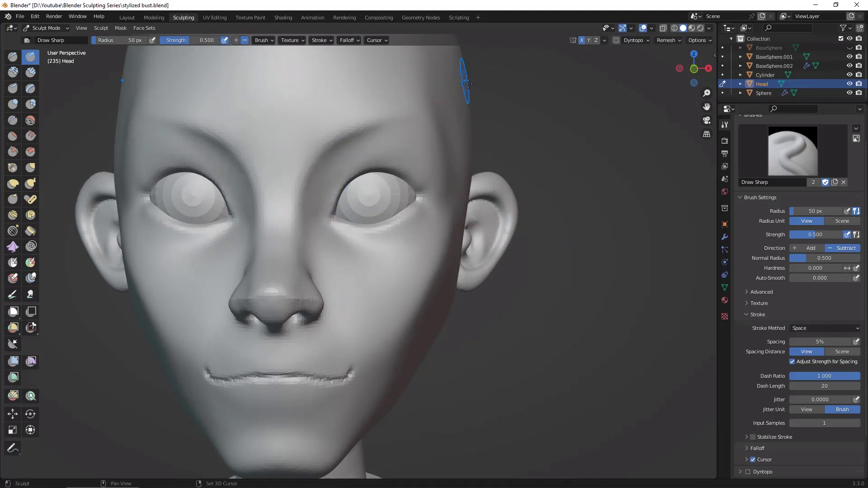
{"action": "left_click_drag", "start_coordinate": [319, 212], "coordinate": [319, 205]}
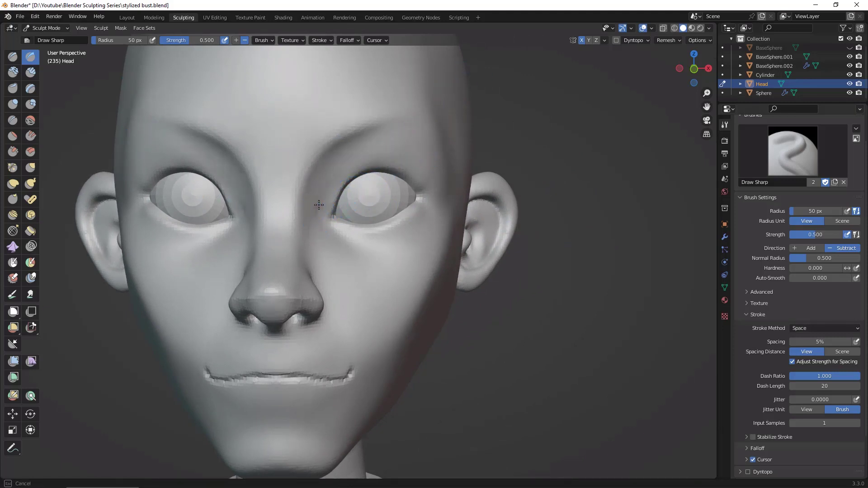
{"action": "mouse_move", "coordinate": [341, 173]}
{"action": "left_mouse_down"}
{"action": "mouse_move", "coordinate": [384, 159]}
{"action": "mouse_move", "coordinate": [423, 172]}
{"action": "left_mouse_up"}
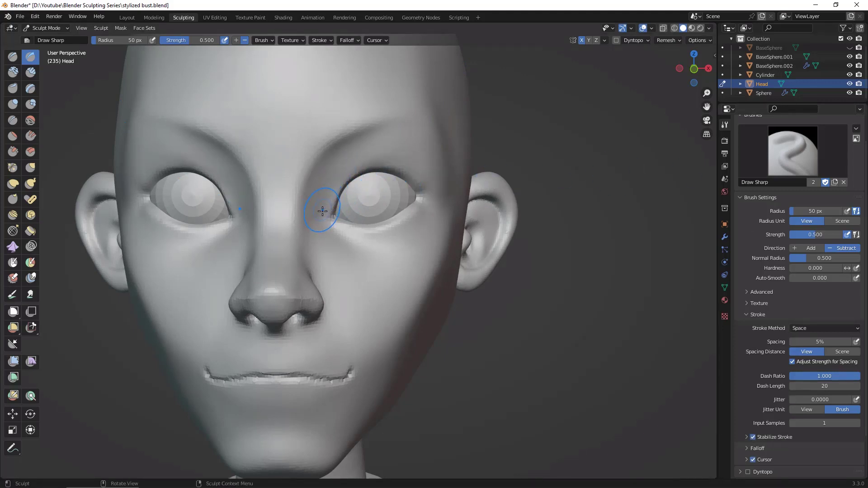
{"action": "left_click_drag", "start_coordinate": [340, 169], "coordinate": [417, 162]}
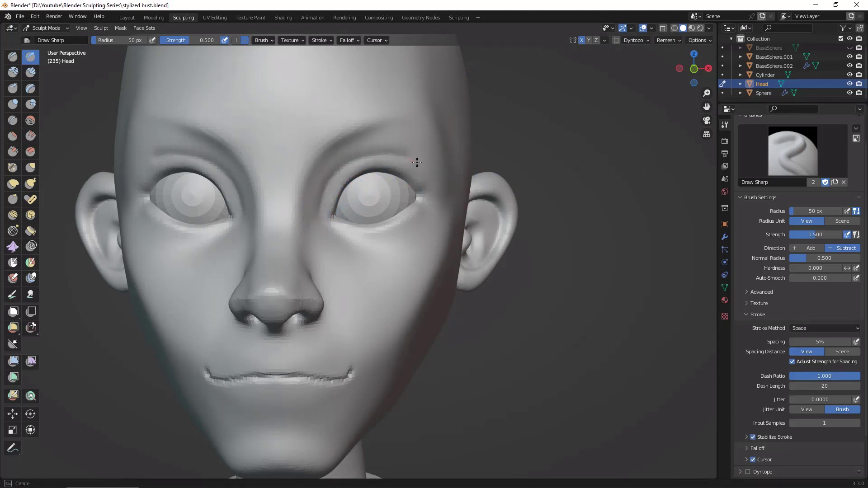
{"action": "left_click_drag", "start_coordinate": [435, 190], "coordinate": [434, 189]}
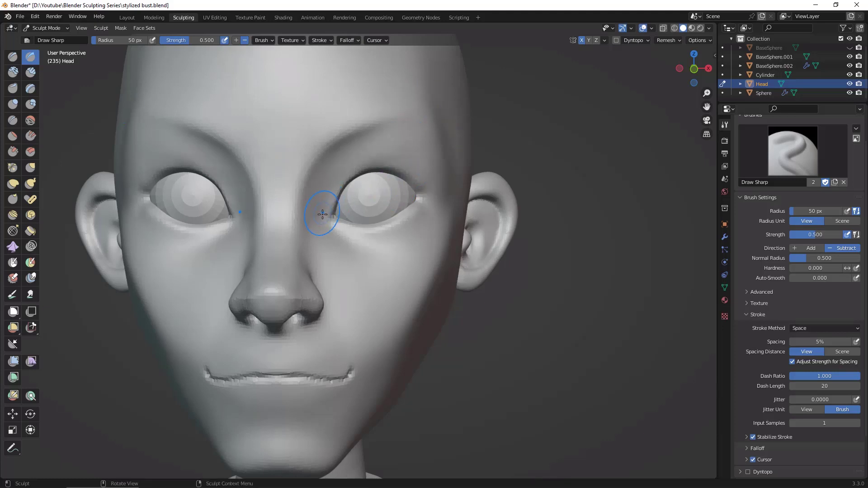
{"action": "mouse_move", "coordinate": [322, 214]}
{"action": "left_mouse_down"}
{"action": "mouse_move", "coordinate": [335, 176]}
{"action": "mouse_move", "coordinate": [390, 151]}
{"action": "mouse_move", "coordinate": [430, 153]}
{"action": "left_mouse_up"}
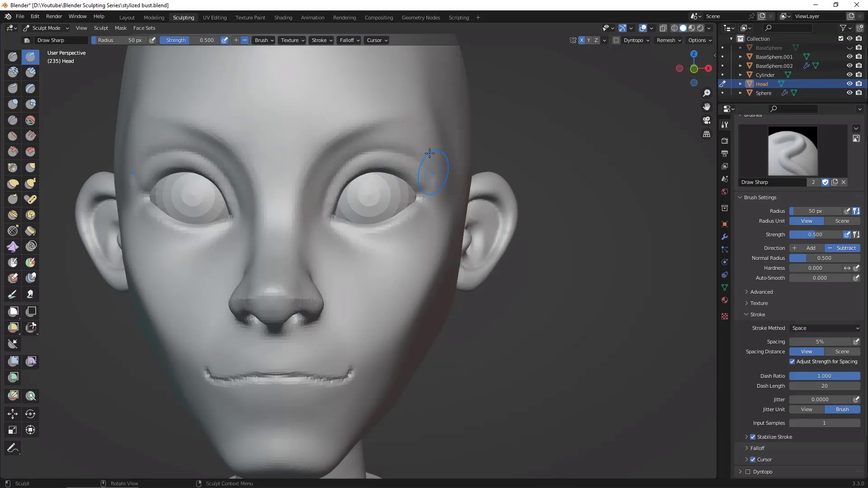
{"action": "mouse_move", "coordinate": [430, 154]}
{"action": "middle_mouse_down"}
{"action": "mouse_move", "coordinate": [531, 211]}
{"action": "mouse_move", "coordinate": [589, 221]}
{"action": "mouse_move", "coordinate": [578, 223]}
{"action": "middle_mouse_up"}
Step: Carve curved creases beneath the lower eyelids with the Draw Sharp brush
{"action": "mouse_move", "coordinate": [342, 232]}
{"action": "left_mouse_down"}
{"action": "mouse_move", "coordinate": [401, 237]}
{"action": "mouse_move", "coordinate": [437, 202]}
{"action": "left_mouse_up"}
{"action": "middle_click_drag", "start_coordinate": [373, 249], "coordinate": [648, 281]}
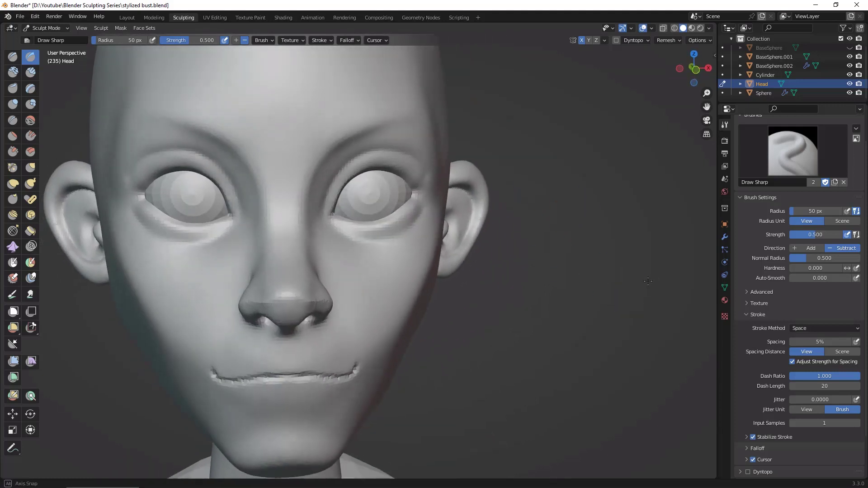
{"action": "scroll", "coordinate": [648, 282], "scroll_direction": "down", "scroll_amount": 4}
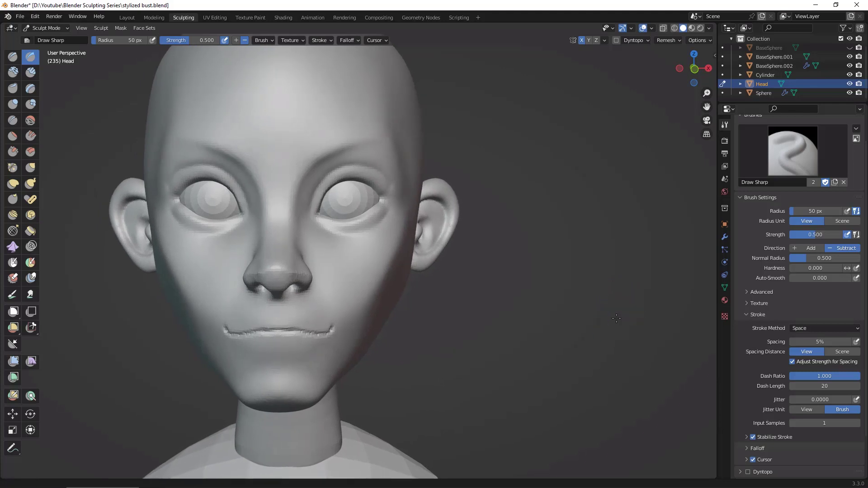
{"action": "middle_click_drag", "start_coordinate": [616, 318], "coordinate": [651, 304], "text": "shift"}
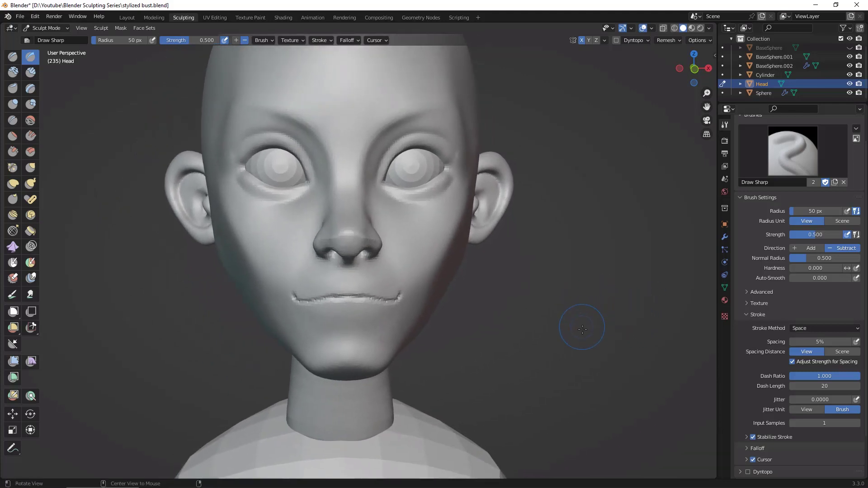
{"action": "scroll", "coordinate": [572, 335], "scroll_direction": "down", "scroll_amount": 2}
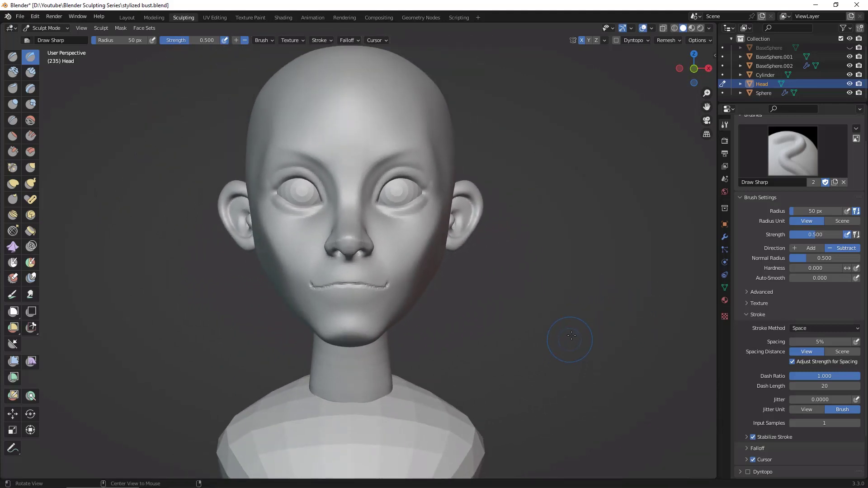
{"action": "middle_click_drag", "start_coordinate": [572, 335], "coordinate": [545, 297]}
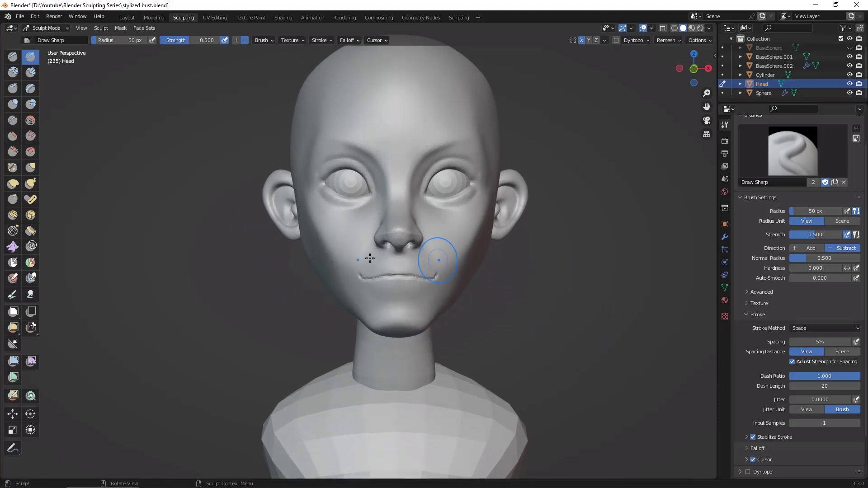
Step: Switch to the Grab brush at 191 px, push the chin upward and reshape the jawline and mouth corners
{"action": "left_click", "coordinate": [31, 169]}
{"action": "key", "text": "f"}
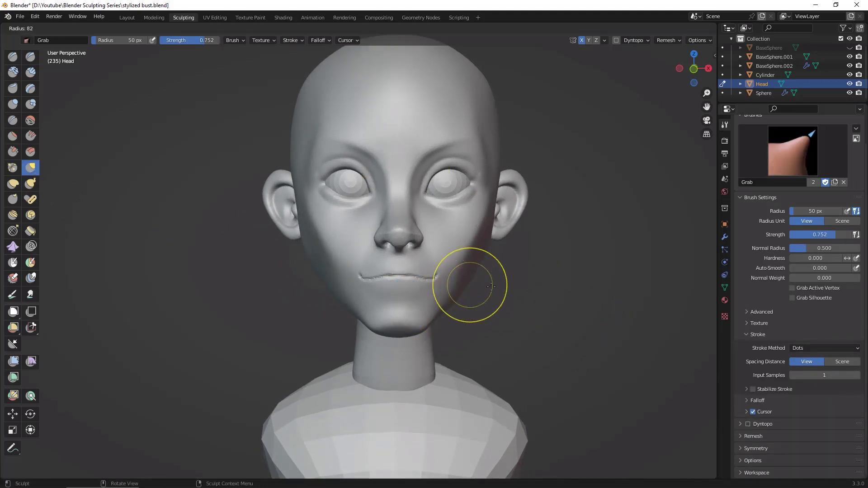
{"action": "left_click", "coordinate": [552, 290]}
{"action": "left_click_drag", "start_coordinate": [414, 329], "coordinate": [413, 319]}
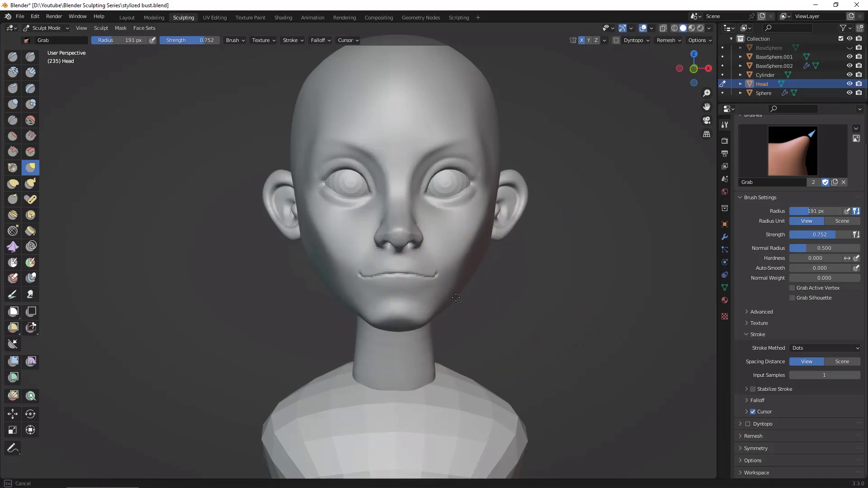
{"action": "left_click_drag", "start_coordinate": [458, 293], "coordinate": [456, 294]}
{"action": "left_click_drag", "start_coordinate": [425, 319], "coordinate": [426, 314]}
{"action": "left_click_drag", "start_coordinate": [442, 270], "coordinate": [441, 271]}
{"action": "left_click_drag", "start_coordinate": [432, 313], "coordinate": [433, 310]}
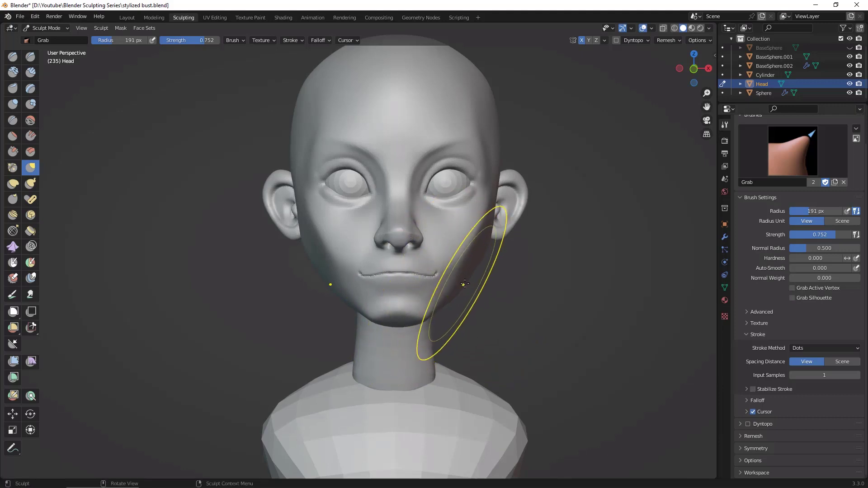
{"action": "mouse_move", "coordinate": [510, 268]}
{"action": "middle_mouse_down"}
{"action": "mouse_move", "coordinate": [612, 279]}
{"action": "mouse_move", "coordinate": [604, 286]}
{"action": "mouse_move", "coordinate": [515, 263]}
{"action": "middle_mouse_up"}
Step: Reduce the Grab brush radius to 112 px and reshape the lower cheeks, jaw and chin from below and from the front
{"action": "mouse_move", "coordinate": [592, 279]}
{"action": "middle_mouse_down"}
{"action": "mouse_move", "coordinate": [616, 217]}
{"action": "mouse_move", "coordinate": [438, 271]}
{"action": "middle_mouse_up"}
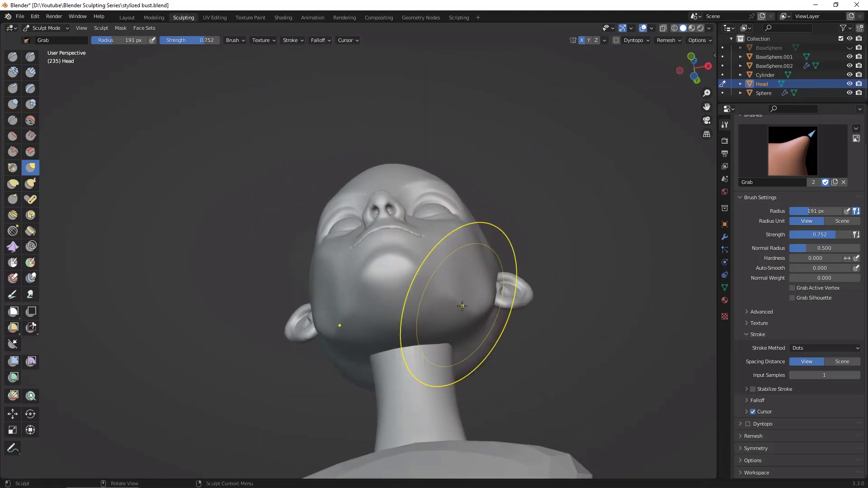
{"action": "key", "text": "f"}
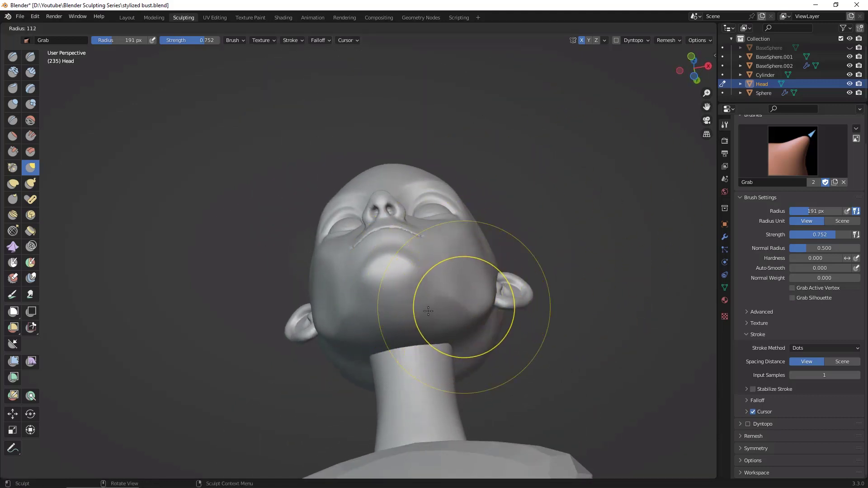
{"action": "left_click", "coordinate": [451, 305]}
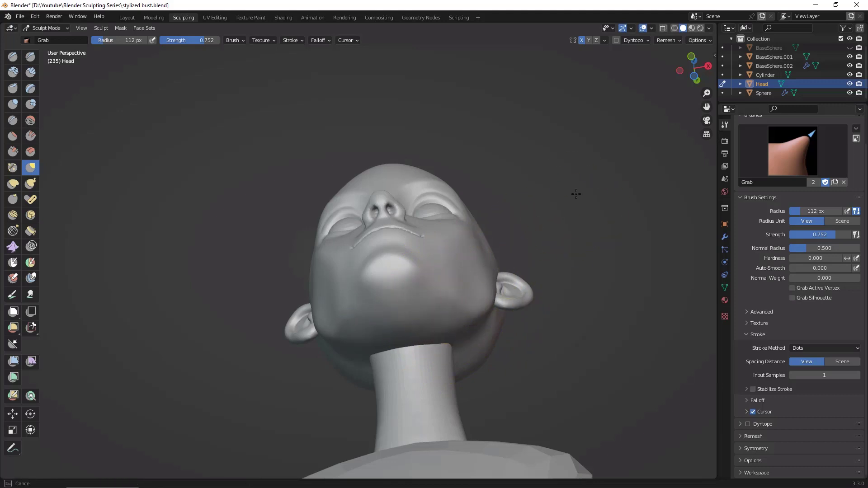
{"action": "mouse_move", "coordinate": [444, 296]}
{"action": "middle_mouse_down"}
{"action": "mouse_move", "coordinate": [447, 335]}
{"action": "mouse_move", "coordinate": [439, 291]}
{"action": "middle_mouse_up"}
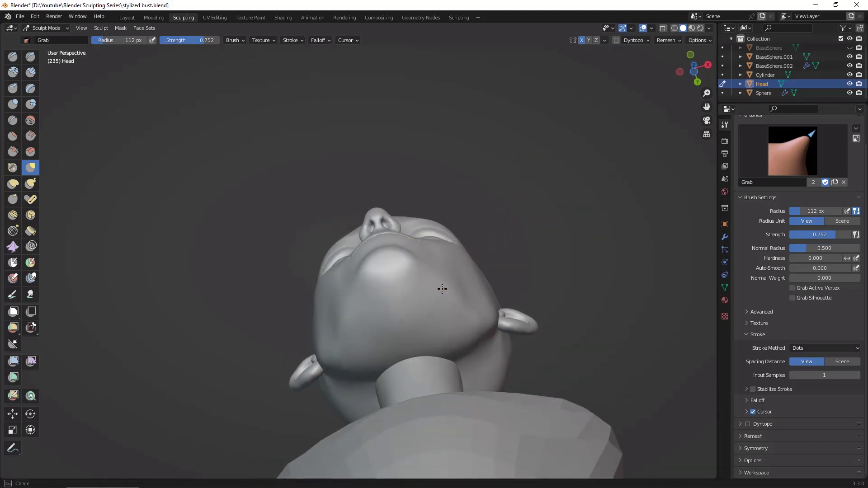
{"action": "left_click_drag", "start_coordinate": [449, 274], "coordinate": [451, 272]}
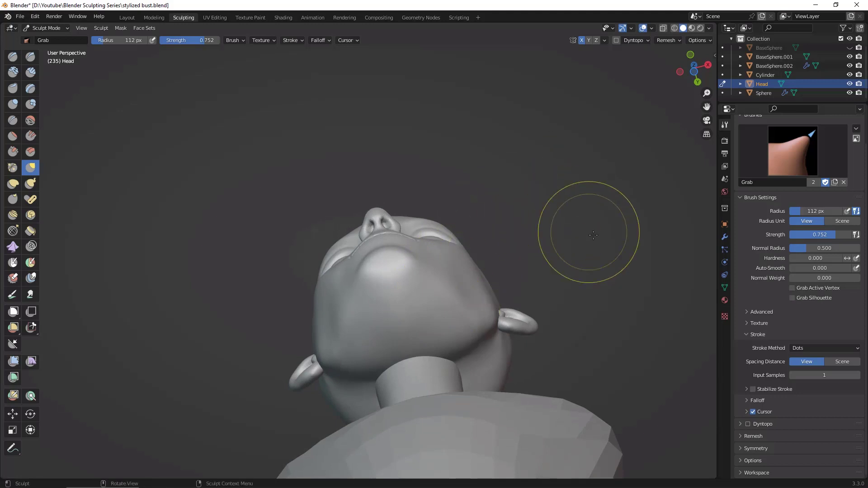
{"action": "left_click_drag", "start_coordinate": [590, 233], "coordinate": [622, 325]}
{"action": "left_click_drag", "start_coordinate": [613, 268], "coordinate": [636, 353], "text": "alt"}
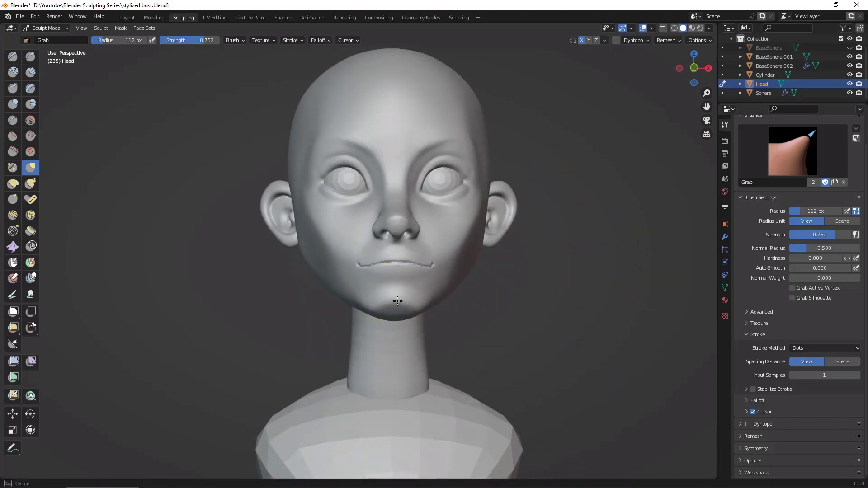
{"action": "middle_click_drag", "start_coordinate": [418, 314], "coordinate": [507, 287]}
{"action": "middle_click_drag", "start_coordinate": [611, 255], "coordinate": [659, 262]}
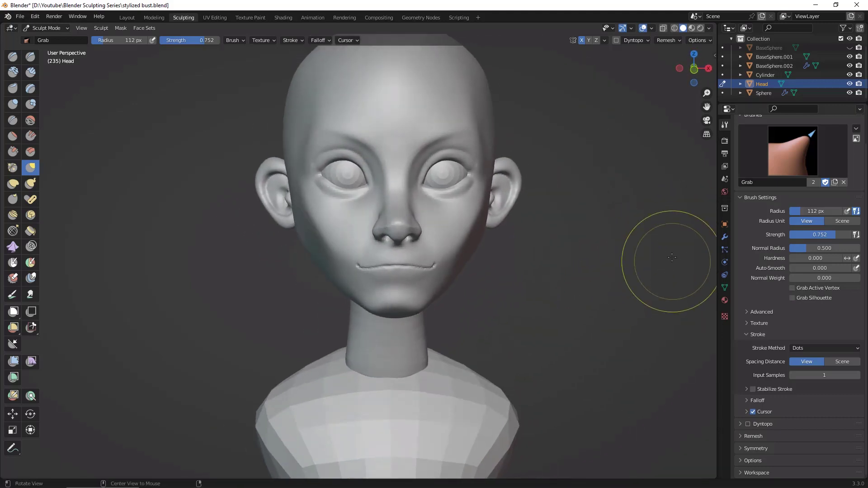
Step: Switch to the Draw Sharp brush at 75 px and carve the hollow between the lower lip and the chin
{"action": "left_click", "coordinate": [30, 57]}
{"action": "mouse_move", "coordinate": [588, 308]}
{"action": "middle_mouse_down", "text": "ctrl"}
{"action": "mouse_move", "coordinate": [606, 355]}
{"action": "mouse_move", "coordinate": [625, 294]}
{"action": "mouse_move", "coordinate": [624, 310]}
{"action": "mouse_move", "coordinate": [614, 271]}
{"action": "mouse_move", "coordinate": [624, 270]}
{"action": "mouse_move", "coordinate": [625, 240]}
{"action": "middle_mouse_up", "text": "ctrl"}
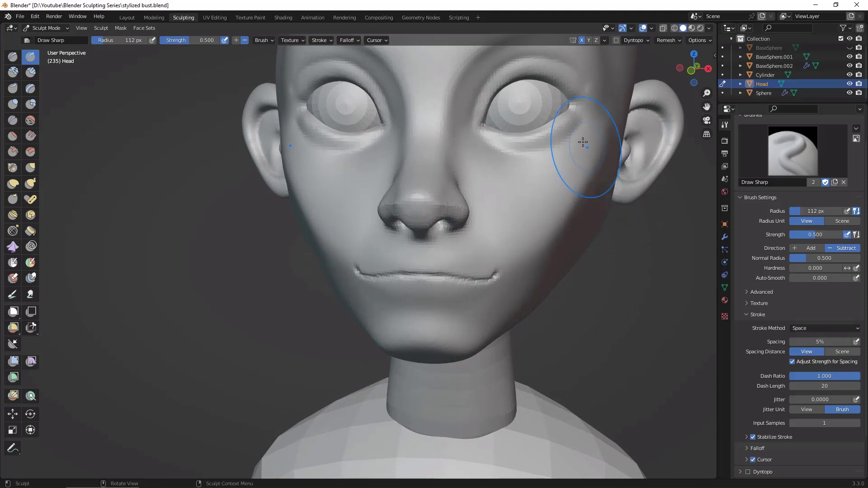
{"action": "middle_click_drag", "start_coordinate": [627, 281], "coordinate": [640, 270]}
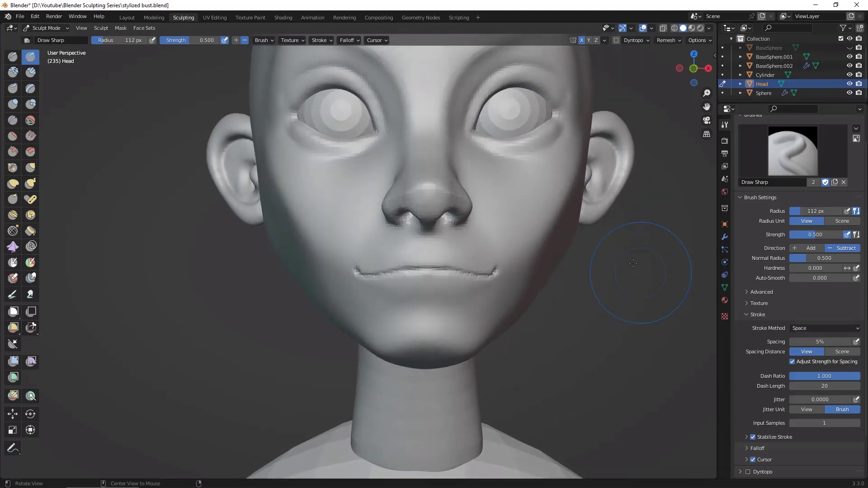
{"action": "key", "text": "f"}
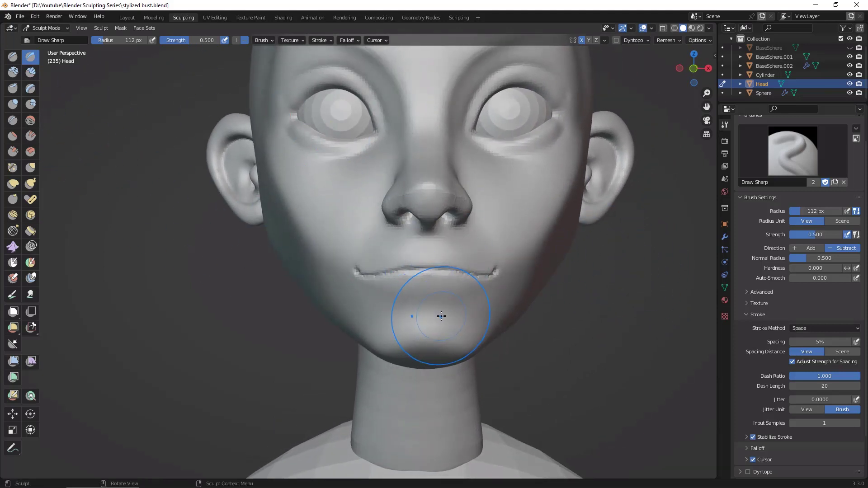
{"action": "left_click", "coordinate": [426, 315]}
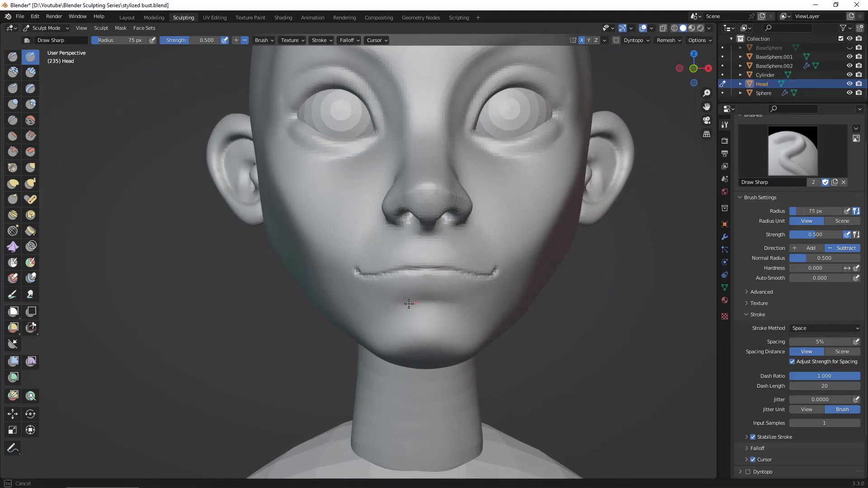
{"action": "mouse_move", "coordinate": [582, 331]}
{"action": "middle_mouse_down", "text": "ctrl"}
{"action": "mouse_move", "coordinate": [572, 361]}
{"action": "mouse_move", "coordinate": [585, 346]}
{"action": "mouse_move", "coordinate": [573, 349]}
{"action": "mouse_move", "coordinate": [570, 286]}
{"action": "mouse_move", "coordinate": [488, 187]}
{"action": "middle_mouse_up", "text": "ctrl"}
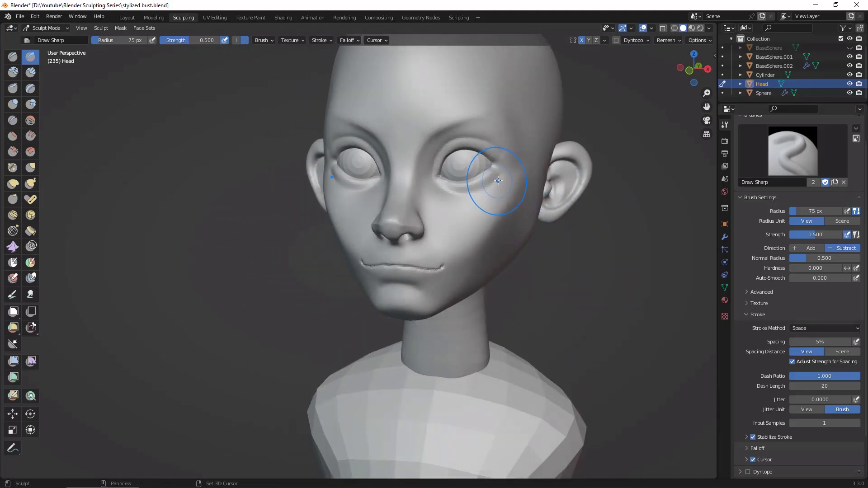
{"action": "middle_click_drag", "start_coordinate": [475, 223], "coordinate": [600, 293]}
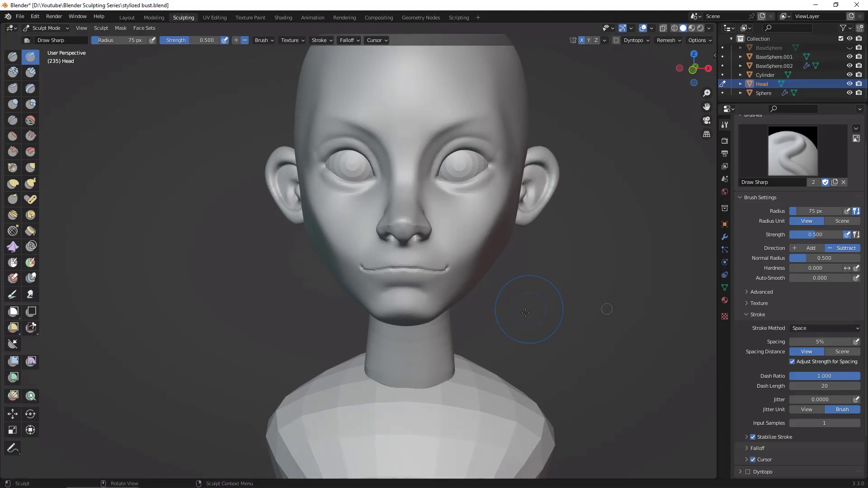
{"action": "mouse_move", "coordinate": [593, 298]}
{"action": "middle_mouse_down"}
{"action": "mouse_move", "coordinate": [539, 304]}
{"action": "mouse_move", "coordinate": [500, 368]}
{"action": "mouse_move", "coordinate": [529, 320]}
{"action": "mouse_move", "coordinate": [526, 287]}
{"action": "middle_mouse_up"}
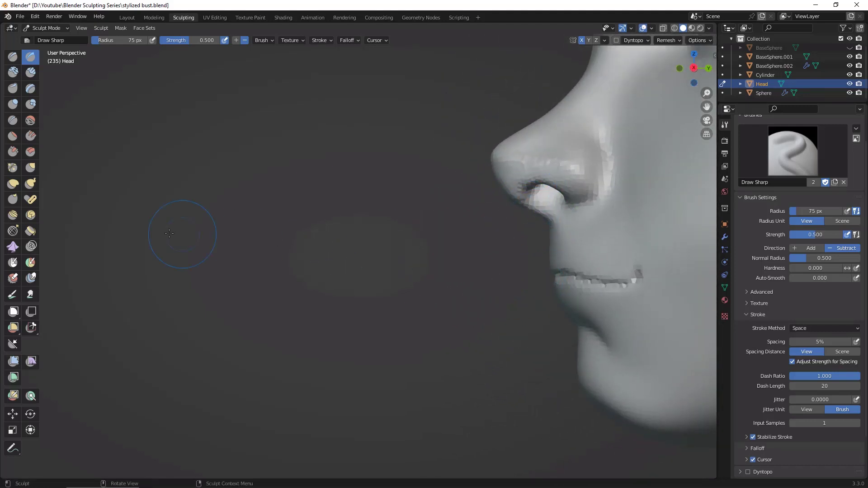
Step: Switch to the Grab brush at 177 px, push the nose tip back and reshape the bridge and nostril wings in profile
{"action": "left_click", "coordinate": [30, 167]}
{"action": "left_click_drag", "start_coordinate": [539, 200], "coordinate": [545, 219]}
{"action": "left_click", "coordinate": [568, 208]}
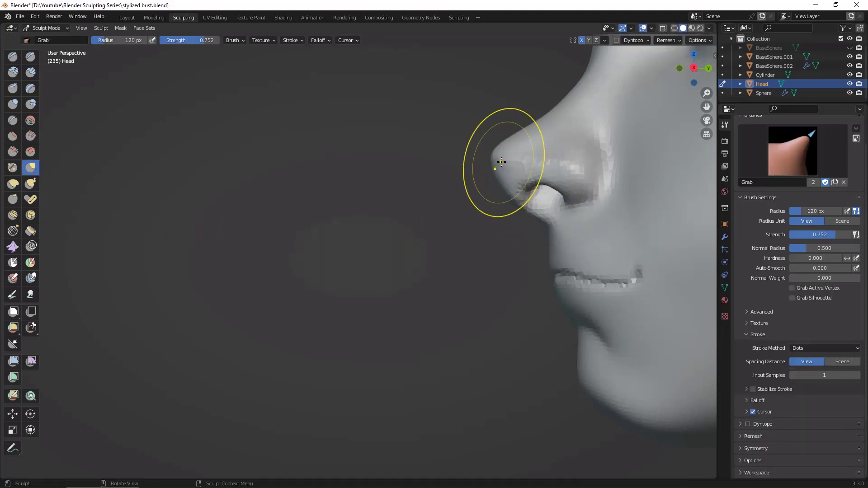
{"action": "left_click", "coordinate": [538, 171]}
{"action": "left_click_drag", "start_coordinate": [510, 162], "coordinate": [523, 164]}
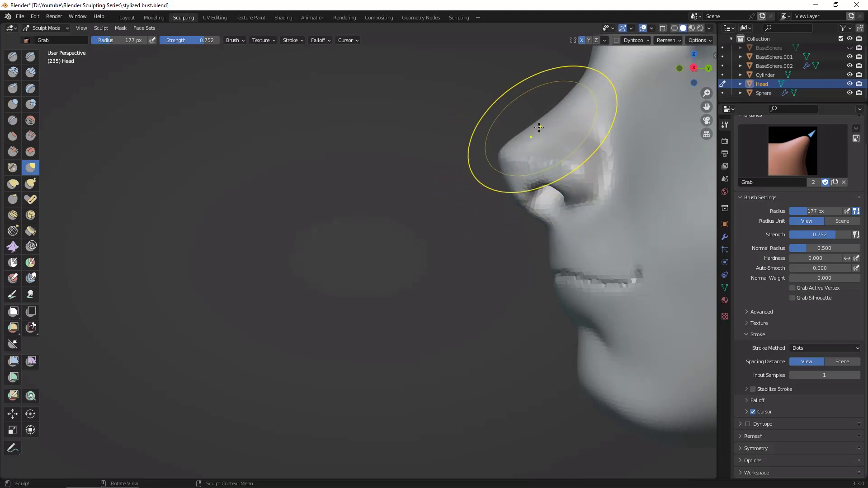
{"action": "left_click_drag", "start_coordinate": [536, 131], "coordinate": [538, 134]}
{"action": "left_click_drag", "start_coordinate": [517, 177], "coordinate": [523, 177]}
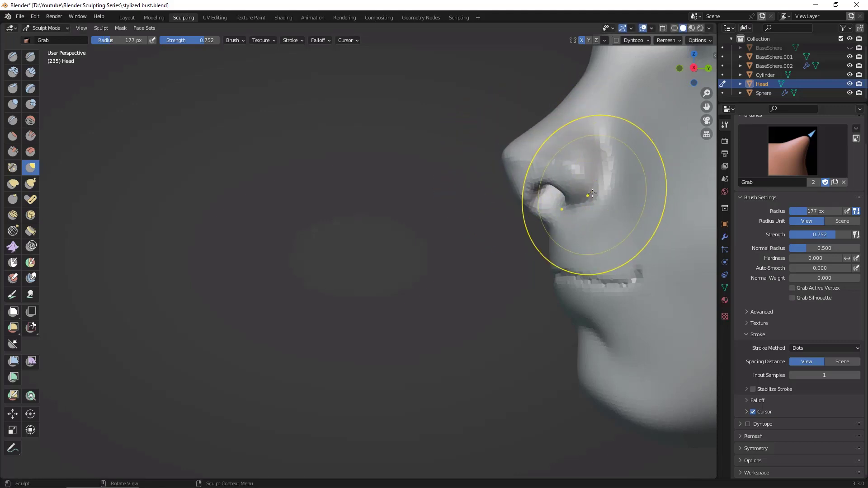
{"action": "mouse_move", "coordinate": [595, 190]}
{"action": "left_mouse_down"}
{"action": "mouse_move", "coordinate": [601, 217]}
{"action": "mouse_move", "coordinate": [598, 184]}
{"action": "left_mouse_up"}
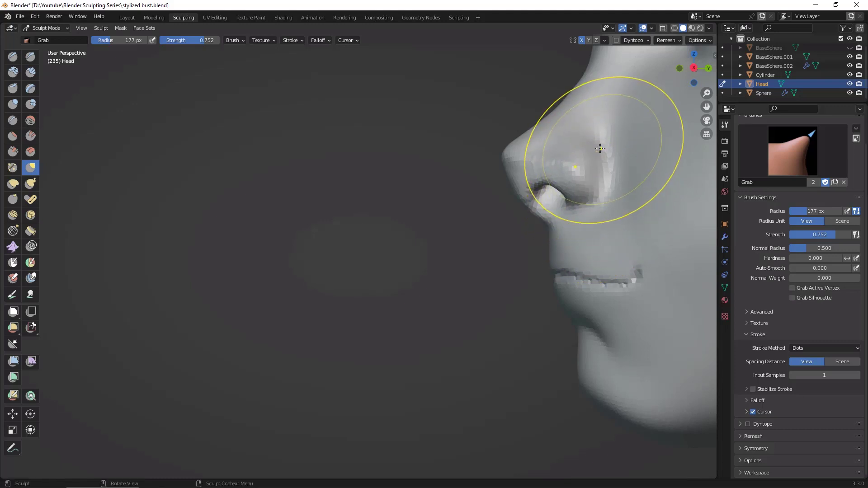
Step: Reduce the Grab brush radius to 85 px and refine the nostril wings and nose tip from several angles
{"action": "key", "text": "f"}
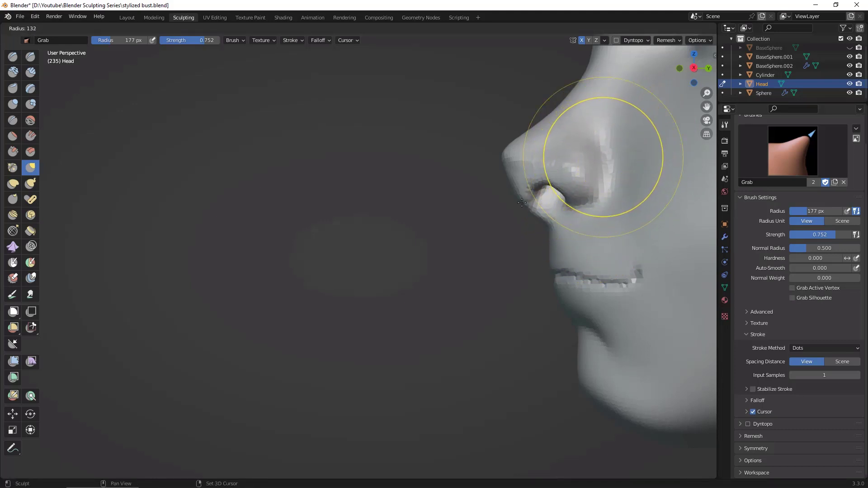
{"action": "left_click", "coordinate": [562, 185]}
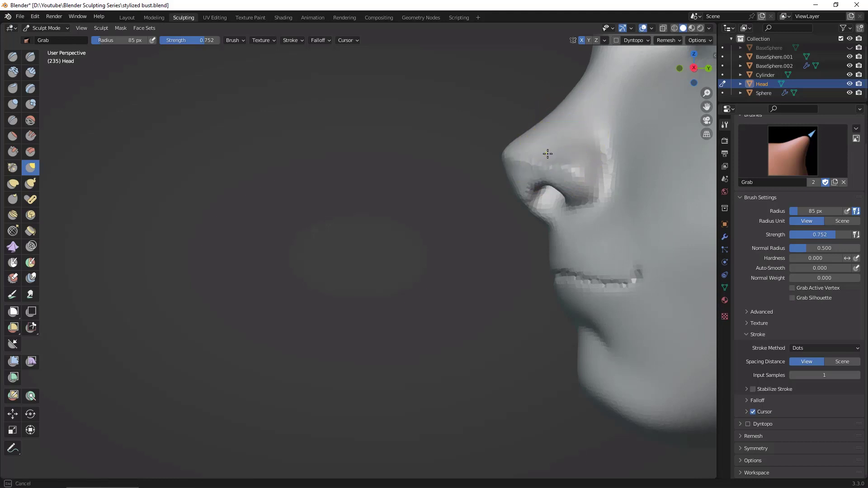
{"action": "middle_click_drag", "start_coordinate": [434, 310], "coordinate": [564, 182]}
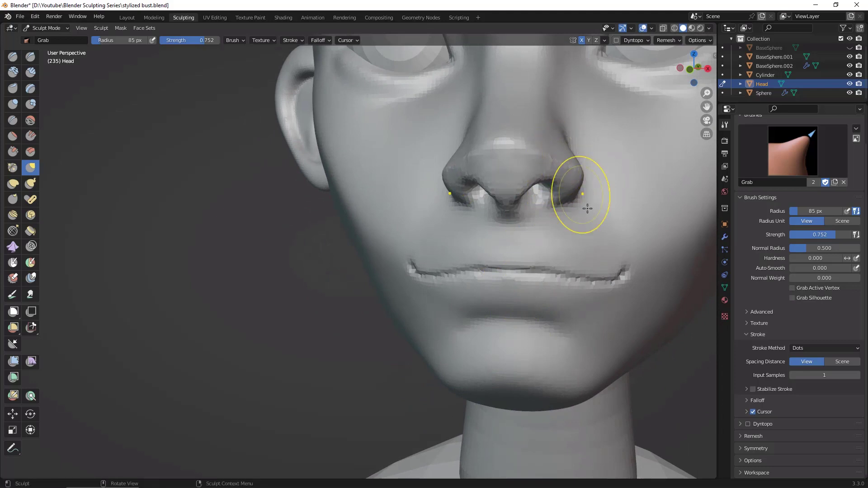
{"action": "middle_click_drag", "start_coordinate": [682, 333], "coordinate": [567, 157]}
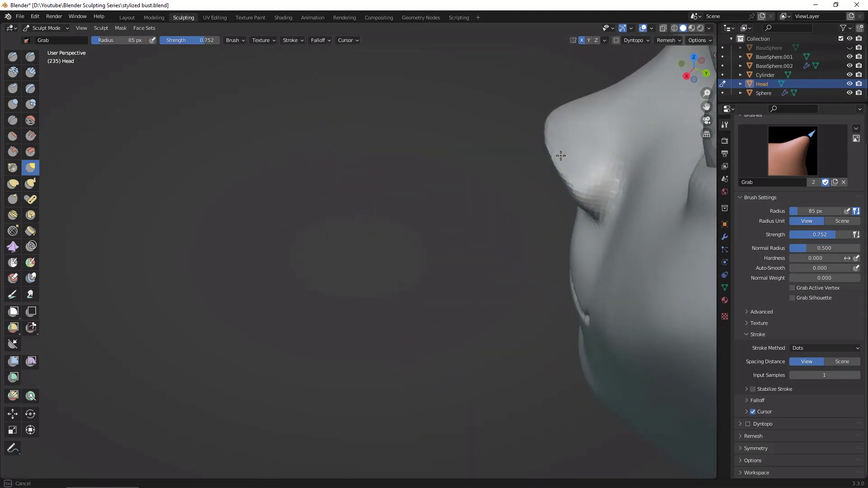
{"action": "mouse_move", "coordinate": [533, 194]}
{"action": "middle_mouse_down"}
{"action": "mouse_move", "coordinate": [536, 245]}
{"action": "mouse_move", "coordinate": [593, 229]}
{"action": "mouse_move", "coordinate": [694, 348]}
{"action": "mouse_move", "coordinate": [679, 362]}
{"action": "mouse_move", "coordinate": [683, 372]}
{"action": "mouse_move", "coordinate": [717, 363]}
{"action": "middle_mouse_up"}
{"action": "mouse_move", "coordinate": [662, 355]}
{"action": "middle_mouse_down"}
{"action": "mouse_move", "coordinate": [692, 356]}
{"action": "mouse_move", "coordinate": [688, 349]}
{"action": "middle_mouse_up"}
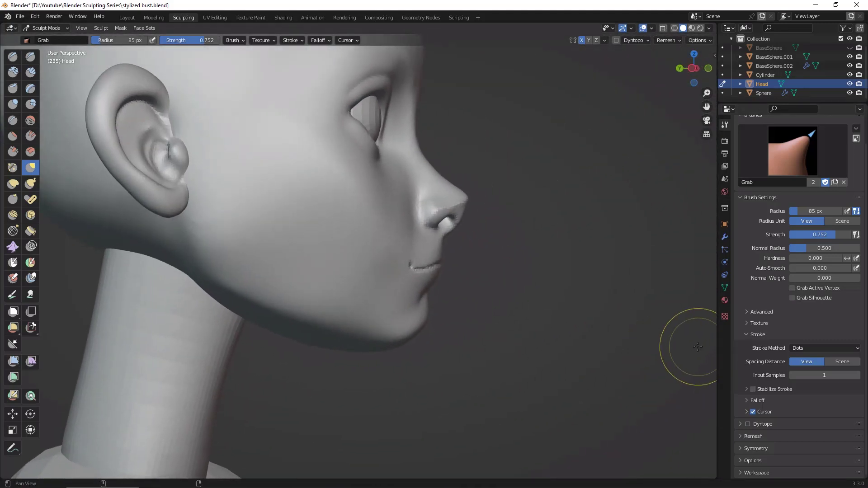
Step: Reshape the underside of the nose between the tip and the upper lip in profile with the Grab brush
{"action": "scroll", "coordinate": [588, 249], "scroll_direction": "up", "scroll_amount": 3}
{"action": "mouse_move", "coordinate": [615, 240]}
{"action": "middle_mouse_down", "text": "ctrl"}
{"action": "mouse_move", "coordinate": [653, 235]}
{"action": "mouse_move", "coordinate": [631, 236]}
{"action": "middle_mouse_up", "text": "ctrl"}
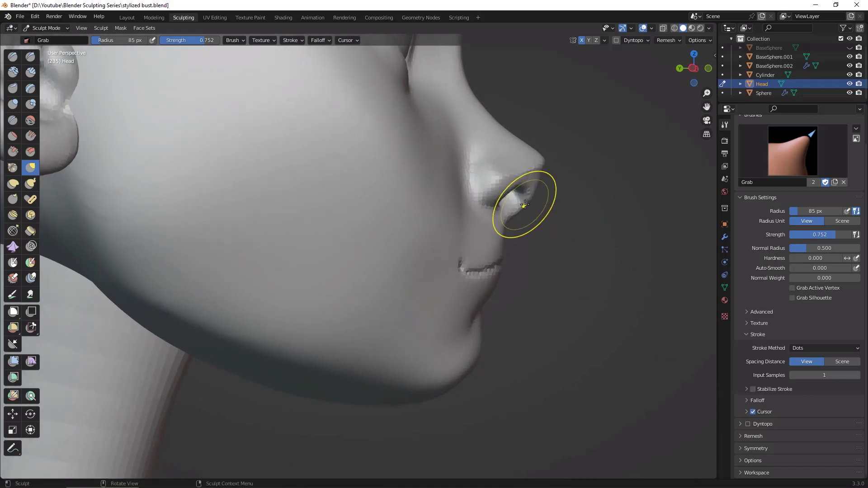
{"action": "left_click_drag", "start_coordinate": [523, 203], "coordinate": [540, 184]}
{"action": "left_click_drag", "start_coordinate": [537, 177], "coordinate": [539, 178]}
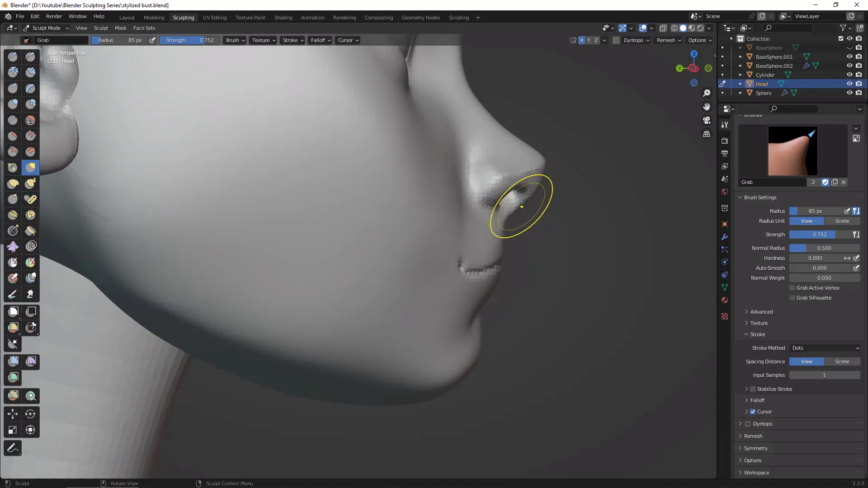
{"action": "left_click_drag", "start_coordinate": [518, 210], "coordinate": [517, 209]}
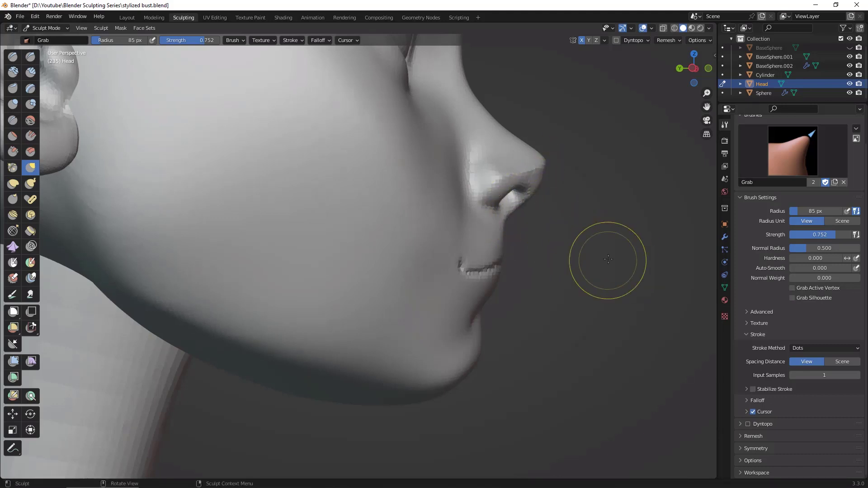
Step: Adjust the sides of the nose above the nostrils with the Grab brush, checking the shape from the front, below and above
{"action": "mouse_move", "coordinate": [603, 258]}
{"action": "middle_mouse_down"}
{"action": "mouse_move", "coordinate": [556, 262]}
{"action": "mouse_move", "coordinate": [563, 264]}
{"action": "middle_mouse_up"}
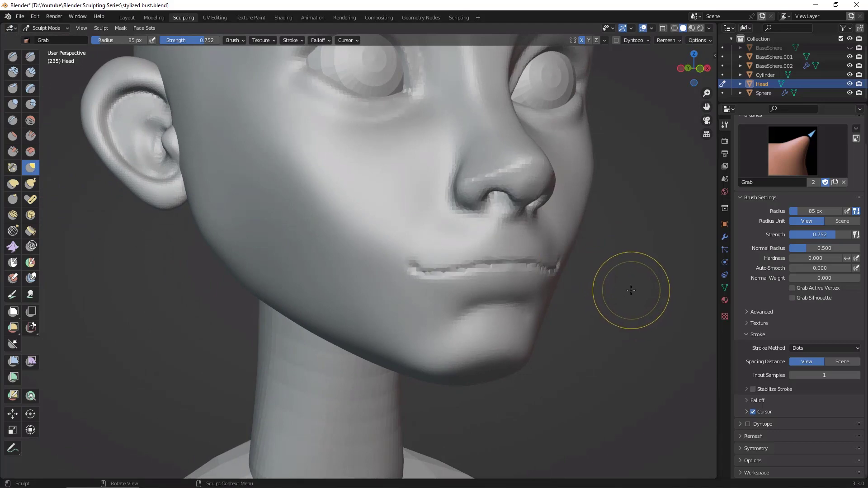
{"action": "mouse_move", "coordinate": [625, 286]}
{"action": "middle_mouse_down"}
{"action": "mouse_move", "coordinate": [607, 293]}
{"action": "mouse_move", "coordinate": [687, 287]}
{"action": "mouse_move", "coordinate": [666, 285]}
{"action": "mouse_move", "coordinate": [642, 322]}
{"action": "mouse_move", "coordinate": [642, 295]}
{"action": "middle_mouse_up"}
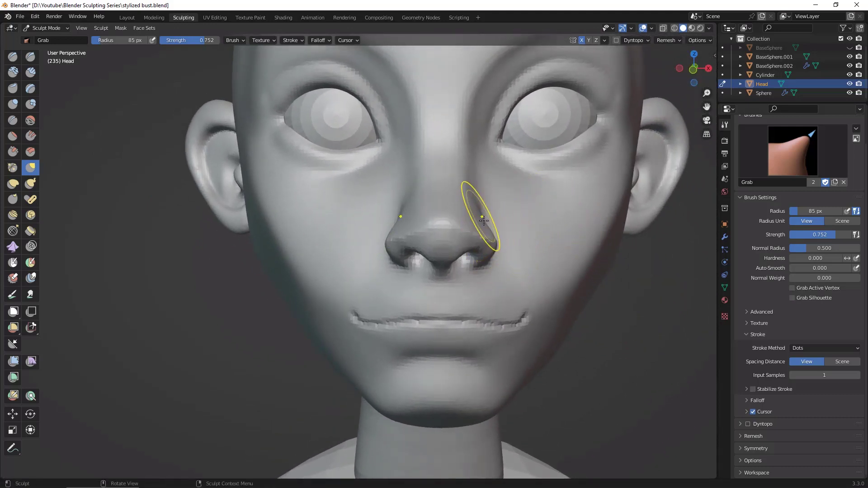
{"action": "middle_click_drag", "start_coordinate": [484, 221], "coordinate": [508, 227]}
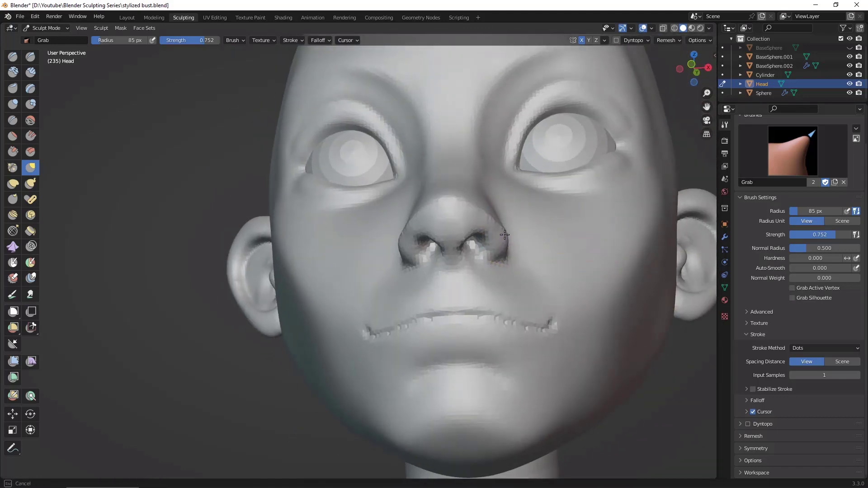
{"action": "mouse_move", "coordinate": [653, 365]}
{"action": "middle_mouse_down"}
{"action": "mouse_move", "coordinate": [672, 395]}
{"action": "mouse_move", "coordinate": [494, 271]}
{"action": "middle_mouse_up"}
{"action": "scroll", "coordinate": [672, 395], "scroll_direction": "down", "scroll_amount": 1}
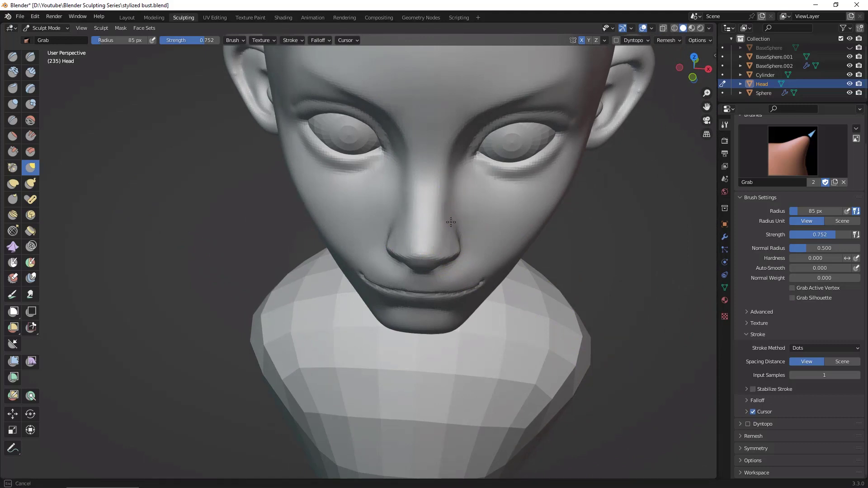
{"action": "mouse_move", "coordinate": [562, 232]}
{"action": "middle_mouse_down"}
{"action": "mouse_move", "coordinate": [636, 297]}
{"action": "mouse_move", "coordinate": [635, 281]}
{"action": "mouse_move", "coordinate": [629, 361]}
{"action": "mouse_move", "coordinate": [662, 323]}
{"action": "mouse_move", "coordinate": [643, 318]}
{"action": "middle_mouse_up"}
{"action": "middle_click_drag", "start_coordinate": [644, 318], "coordinate": [634, 272], "text": "ctrl"}
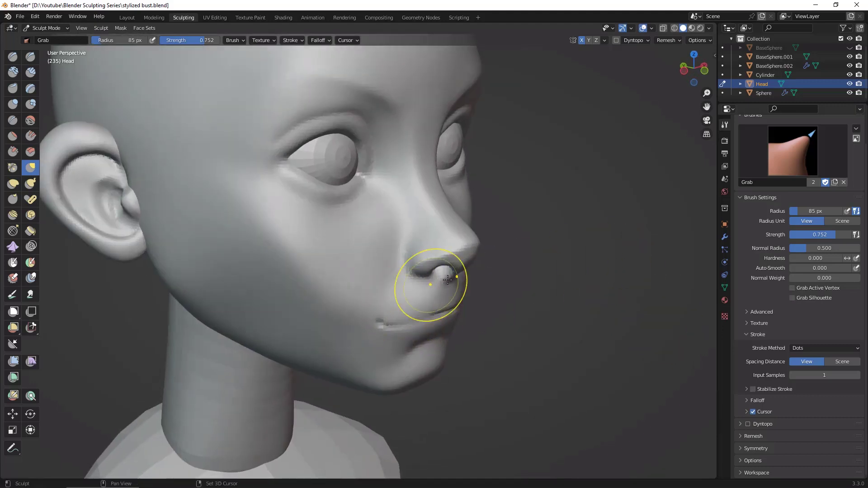
{"action": "mouse_move", "coordinate": [579, 318]}
{"action": "middle_mouse_down"}
{"action": "mouse_move", "coordinate": [608, 337]}
{"action": "mouse_move", "coordinate": [637, 335]}
{"action": "mouse_move", "coordinate": [646, 323]}
{"action": "middle_mouse_up"}
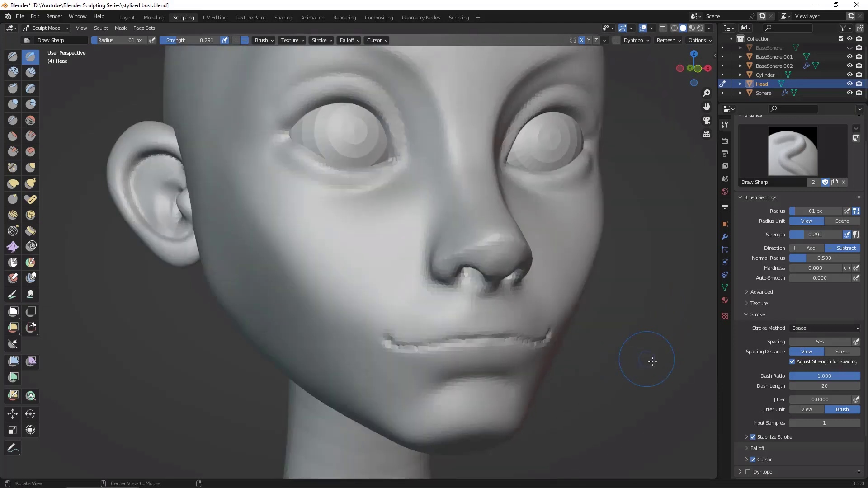
Step: Set the Grab brush radius to 151 px and push the mouth corners inward to narrow the mouth
{"action": "middle_click_drag", "start_coordinate": [645, 354], "coordinate": [642, 360]}
{"action": "mouse_move", "coordinate": [659, 381]}
{"action": "left_mouse_down", "text": "alt"}
{"action": "mouse_move", "coordinate": [647, 390]}
{"action": "mouse_move", "coordinate": [610, 344]}
{"action": "mouse_move", "coordinate": [624, 356]}
{"action": "left_mouse_up", "text": "alt"}
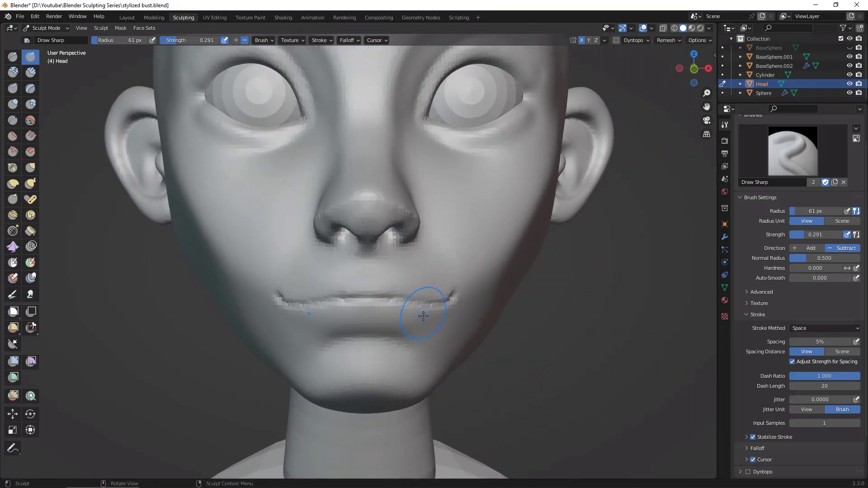
{"action": "key", "text": "g"}
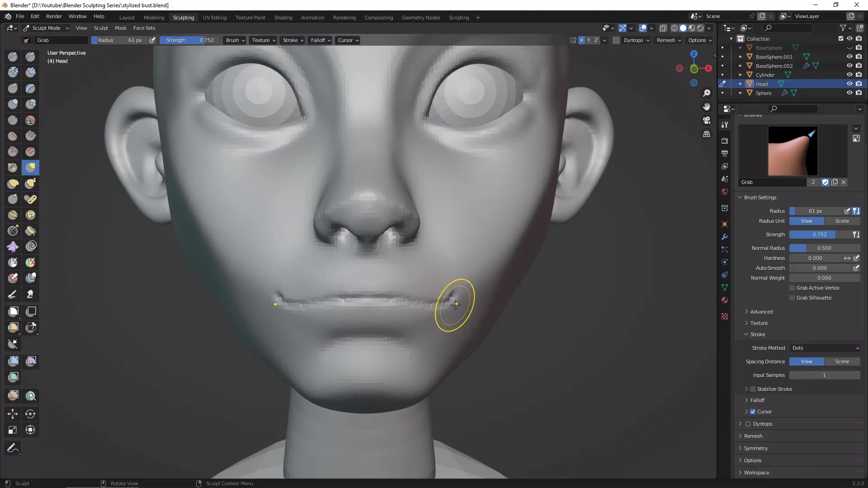
{"action": "key", "text": "f"}
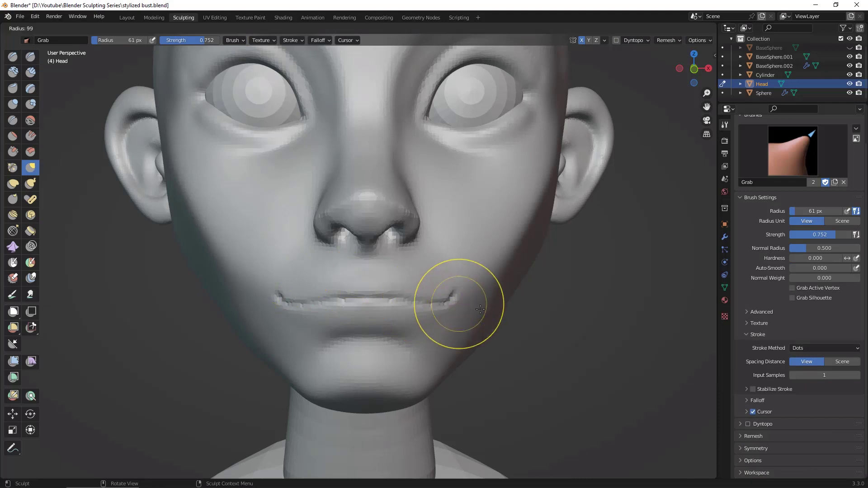
{"action": "left_click", "coordinate": [457, 304]}
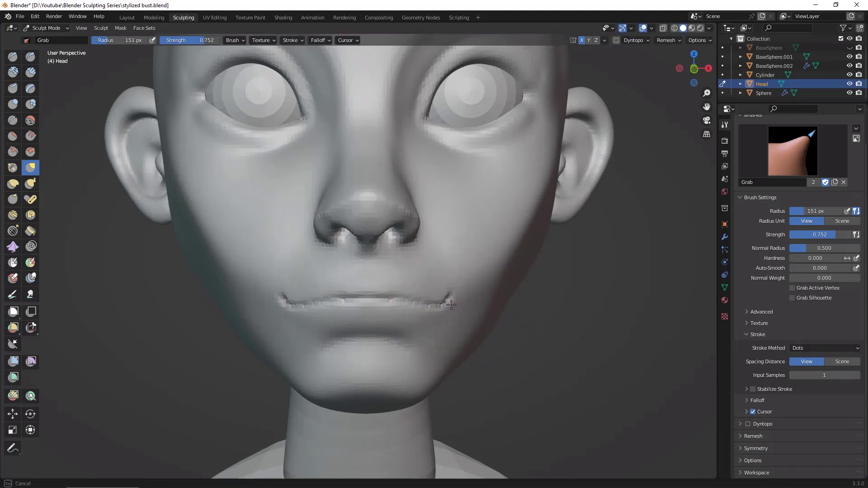
{"action": "left_click_drag", "start_coordinate": [450, 304], "coordinate": [449, 303]}
{"action": "left_click_drag", "start_coordinate": [468, 307], "coordinate": [448, 306]}
{"action": "mouse_move", "coordinate": [581, 333]}
{"action": "middle_mouse_down"}
{"action": "mouse_move", "coordinate": [661, 306]}
{"action": "mouse_move", "coordinate": [633, 301]}
{"action": "middle_mouse_up"}
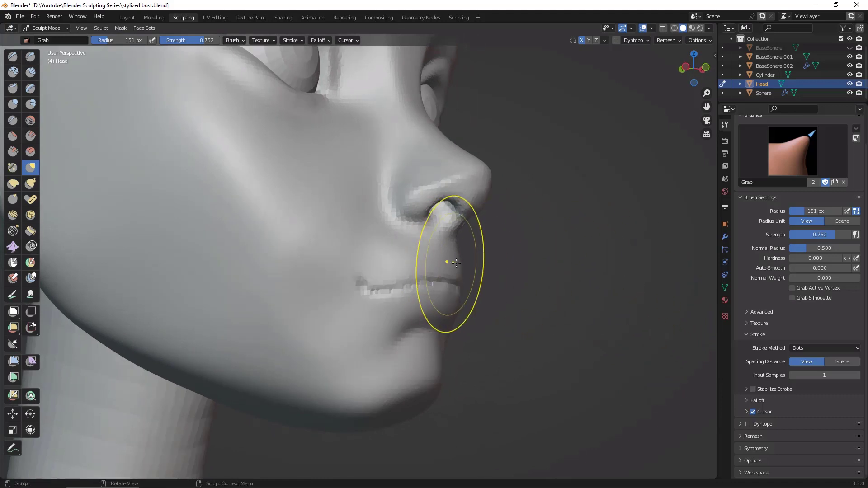
{"action": "mouse_move", "coordinate": [533, 293]}
{"action": "middle_mouse_down"}
{"action": "mouse_move", "coordinate": [574, 294]}
{"action": "mouse_move", "coordinate": [560, 297]}
{"action": "middle_mouse_up"}
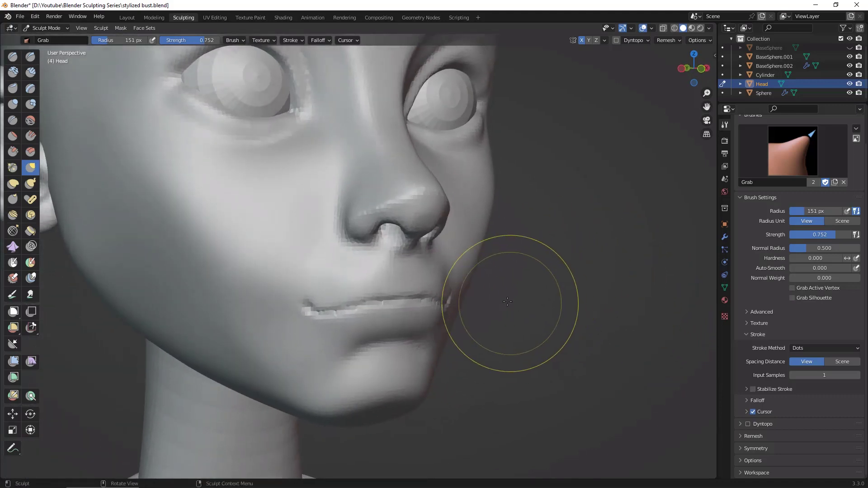
Step: Switch to the Draw Sharp brush at 47 px and deepen the mouth line from the corners to the centre
{"action": "key", "text": "d"}
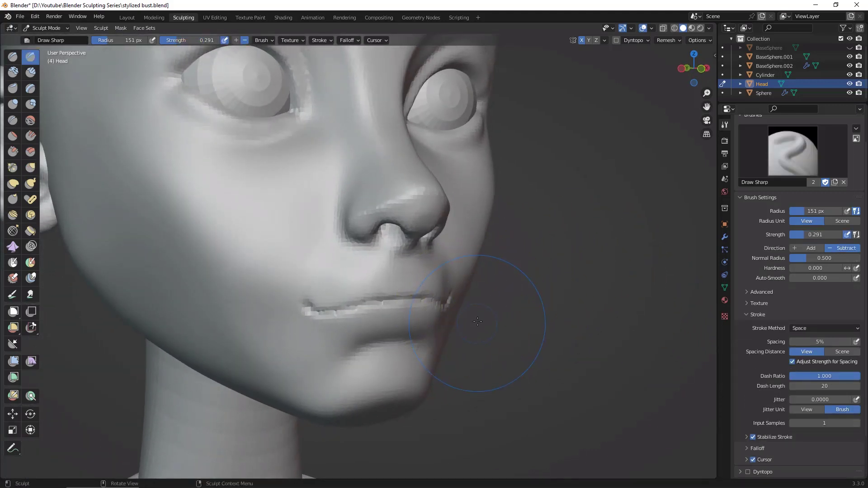
{"action": "key", "text": "space"}
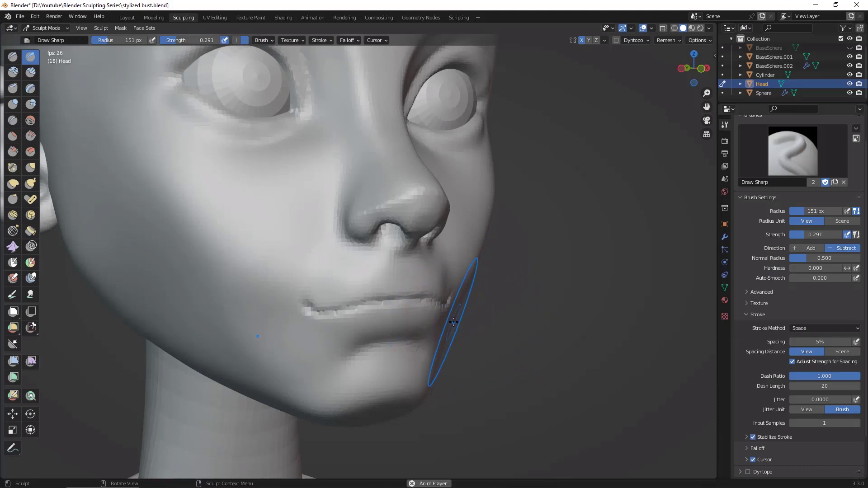
{"action": "key", "text": "space"}
{"action": "key", "text": "f"}
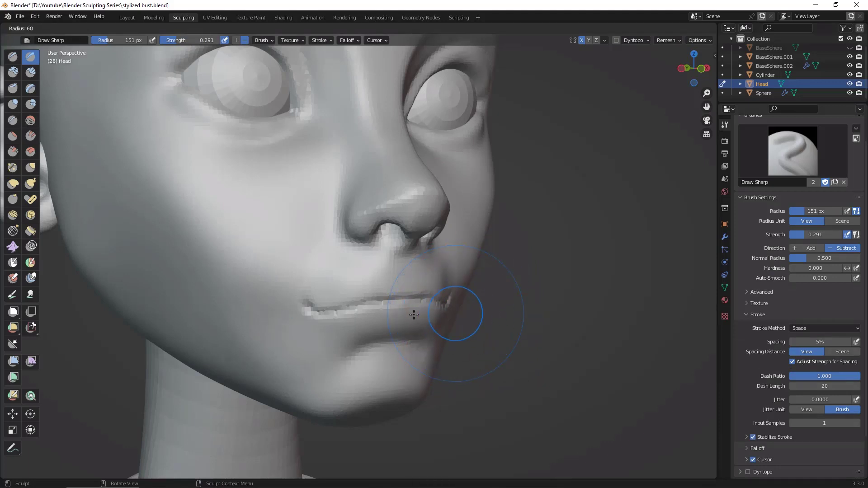
{"action": "left_click", "coordinate": [419, 316]}
{"action": "key", "text": "f"}
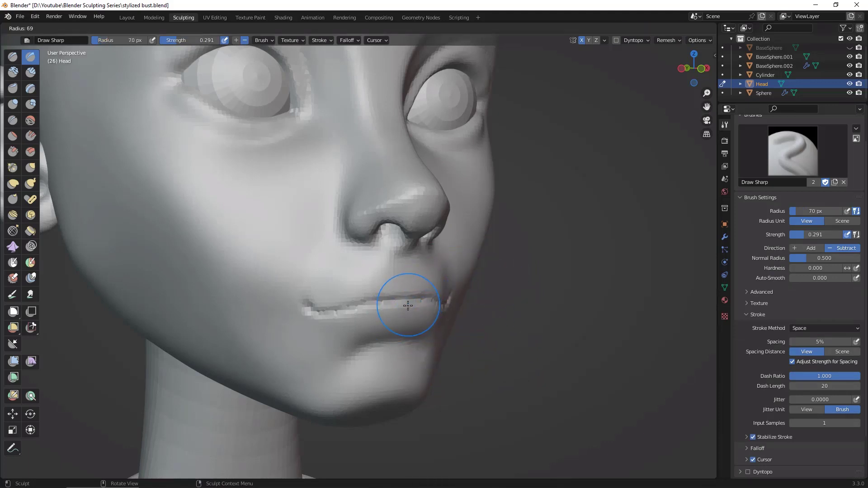
{"action": "left_click", "coordinate": [398, 308]}
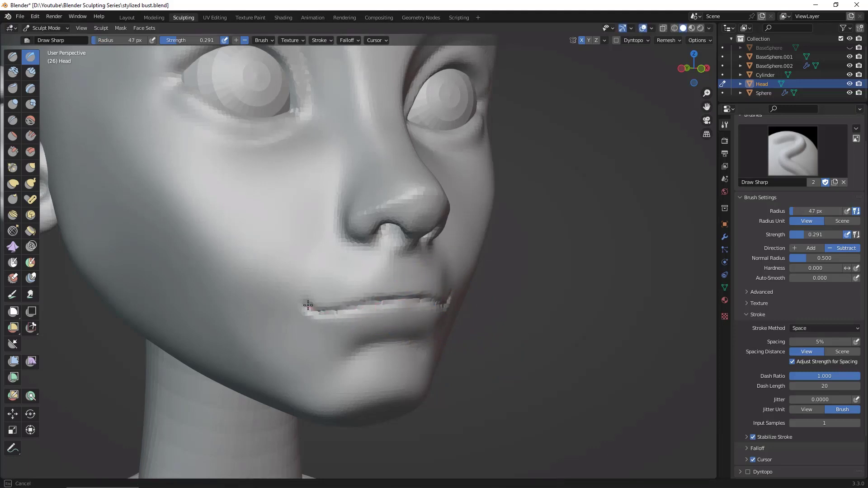
{"action": "left_click_drag", "start_coordinate": [308, 305], "coordinate": [357, 309]}
{"action": "scroll", "coordinate": [307, 300], "scroll_direction": "down", "scroll_amount": 3}
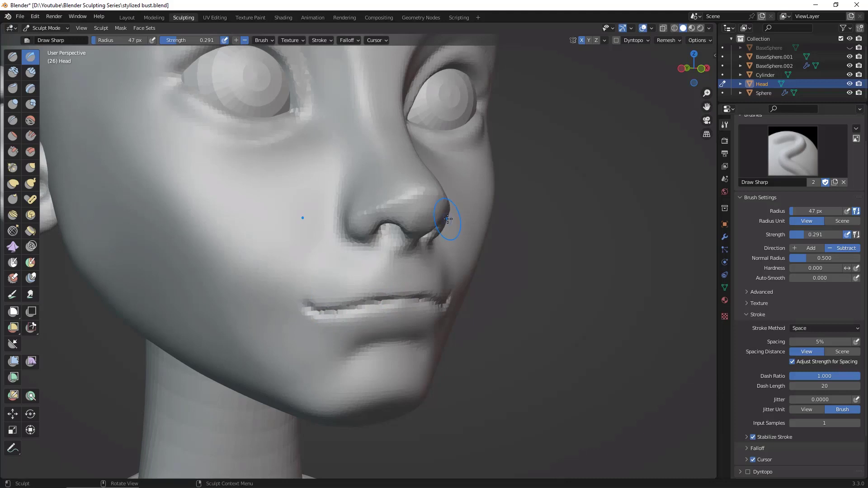
{"action": "middle_click_drag", "start_coordinate": [443, 230], "coordinate": [585, 364]}
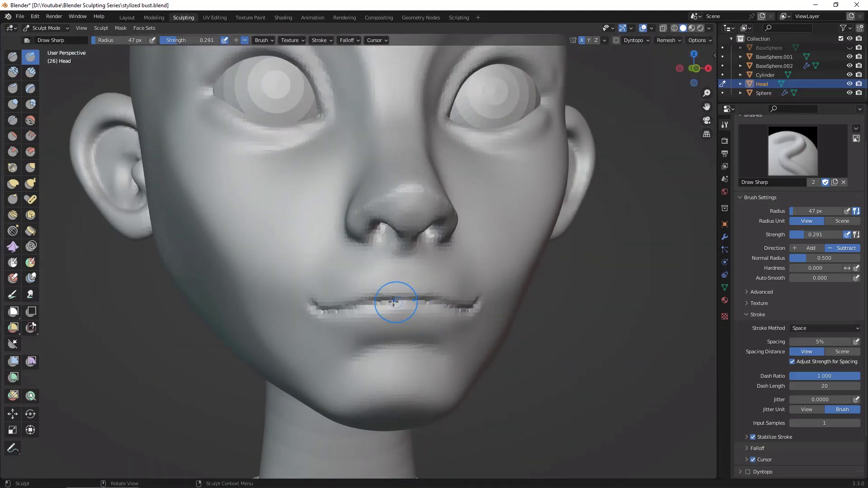
{"action": "left_click_drag", "start_coordinate": [432, 304], "coordinate": [426, 304]}
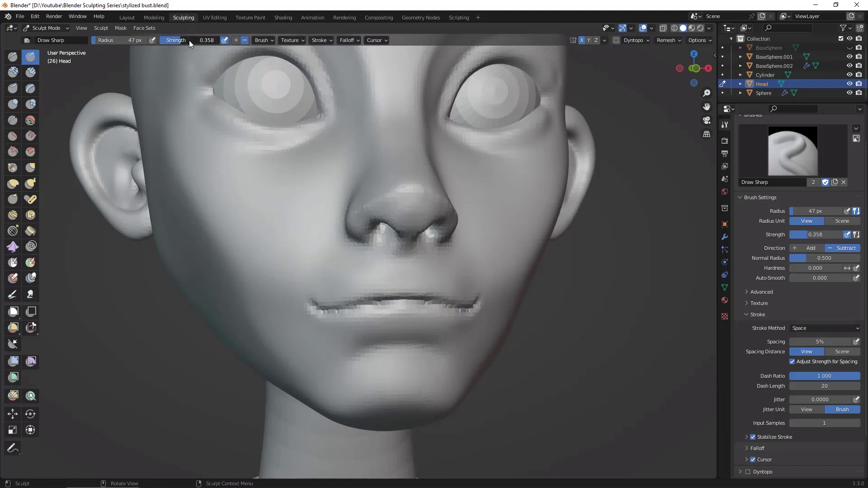
Step: Raise the Draw Sharp brush strength to 0.395 and carve the line between the lips deeper out to the corners
{"action": "left_click_drag", "start_coordinate": [194, 54], "coordinate": [189, 56]}
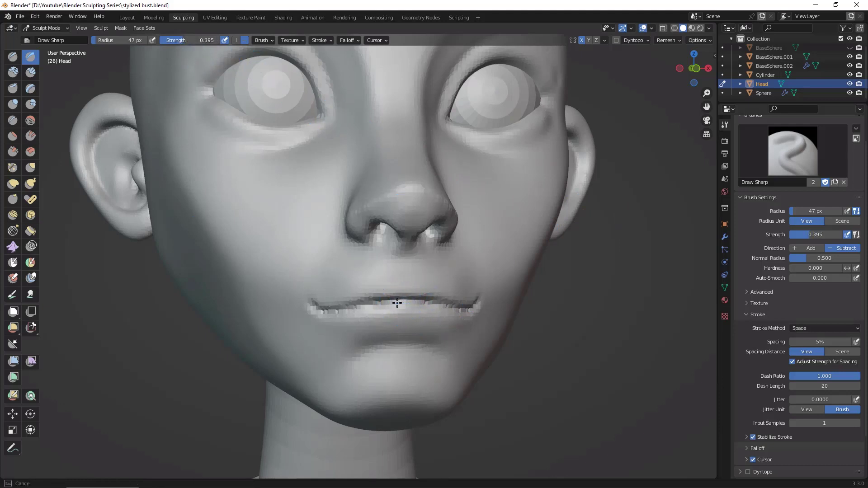
{"action": "left_click_drag", "start_coordinate": [397, 303], "coordinate": [429, 300]}
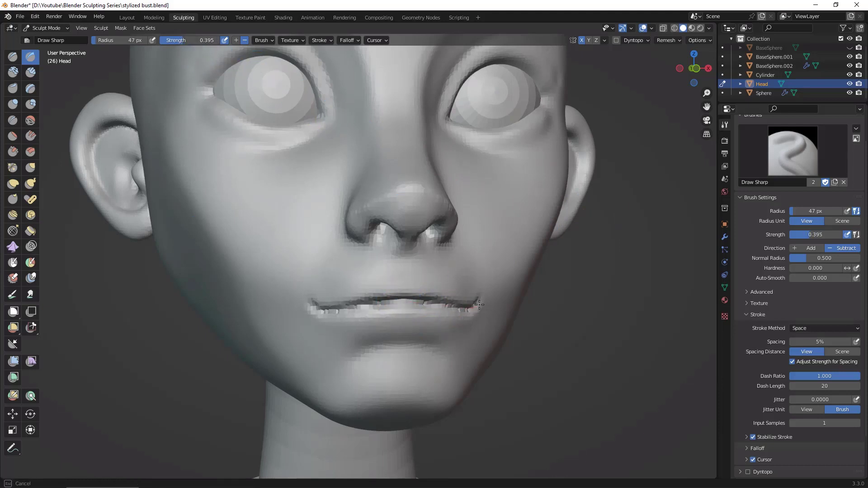
{"action": "mouse_move", "coordinate": [569, 325]}
{"action": "left_mouse_down", "text": "alt"}
{"action": "mouse_move", "coordinate": [534, 362]}
{"action": "mouse_move", "coordinate": [500, 351]}
{"action": "mouse_move", "coordinate": [525, 338]}
{"action": "mouse_move", "coordinate": [497, 331]}
{"action": "left_mouse_up", "text": "alt"}
{"action": "mouse_move", "coordinate": [702, 399]}
{"action": "left_mouse_down", "text": "alt"}
{"action": "mouse_move", "coordinate": [688, 359]}
{"action": "mouse_move", "coordinate": [497, 305]}
{"action": "left_mouse_up", "text": "alt"}
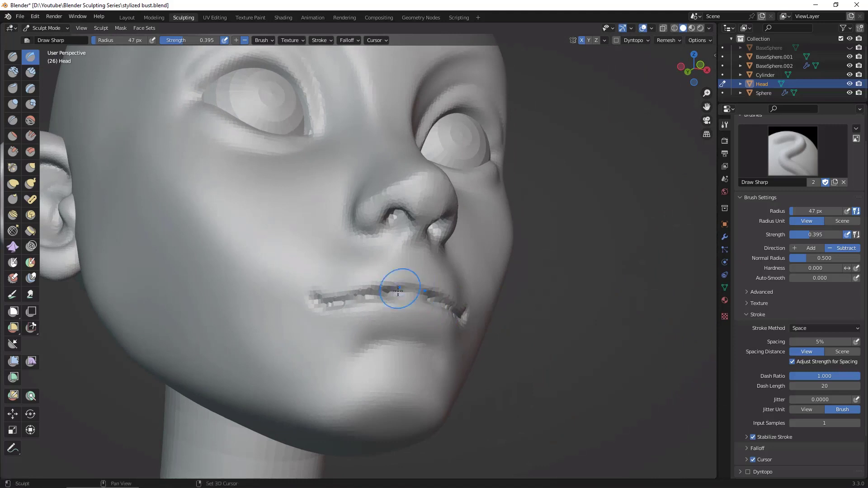
Step: Set the Draw Sharp brush radius to 27 px and carve a finer crease between the lips out to the corners
{"action": "mouse_move", "coordinate": [398, 292]}
{"action": "left_mouse_down", "text": "shift"}
{"action": "mouse_move", "coordinate": [364, 297]}
{"action": "mouse_move", "coordinate": [396, 299]}
{"action": "left_mouse_up", "text": "shift"}
{"action": "left_click_drag", "start_coordinate": [642, 362], "coordinate": [611, 373], "text": "alt"}
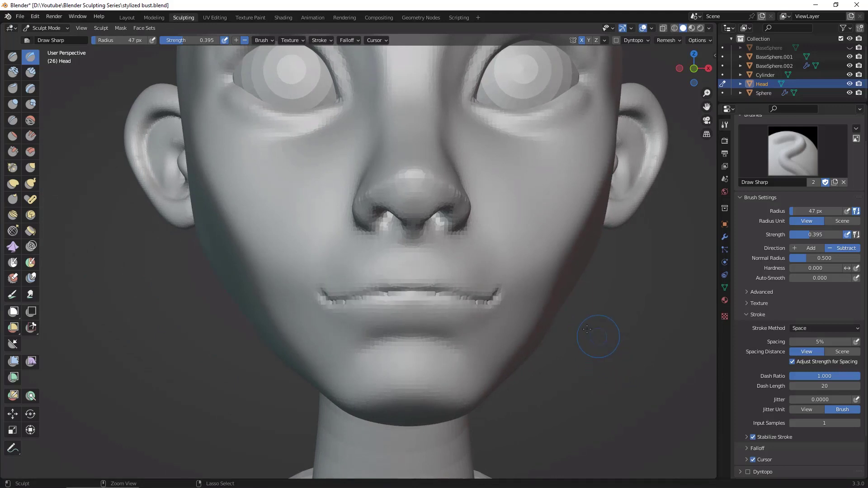
{"action": "key", "text": "f"}
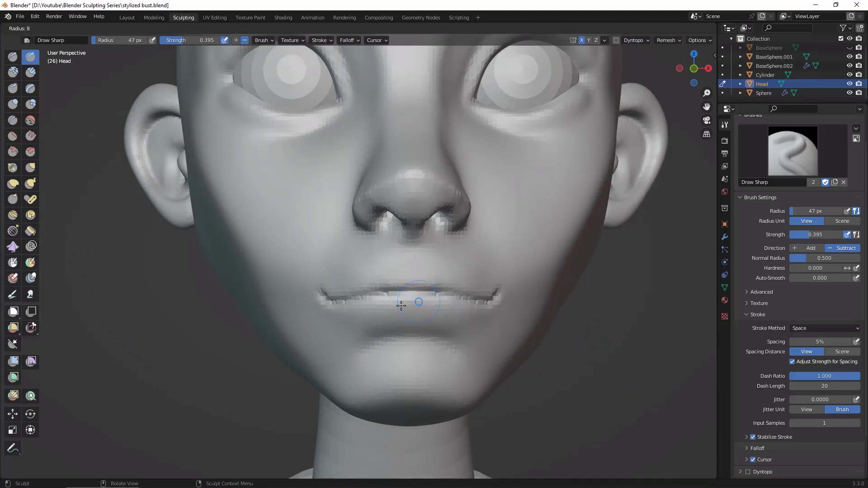
{"action": "left_click", "coordinate": [410, 306]}
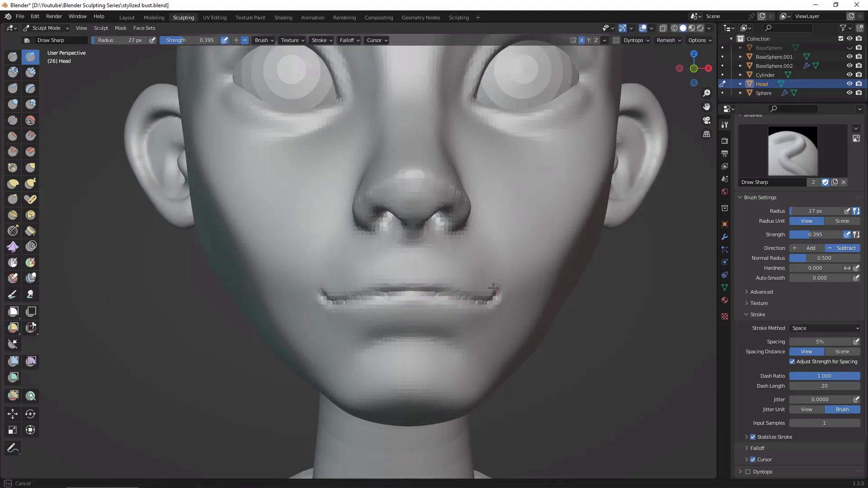
{"action": "left_click_drag", "start_coordinate": [494, 288], "coordinate": [496, 286]}
{"action": "left_click_drag", "start_coordinate": [408, 296], "coordinate": [460, 302]}
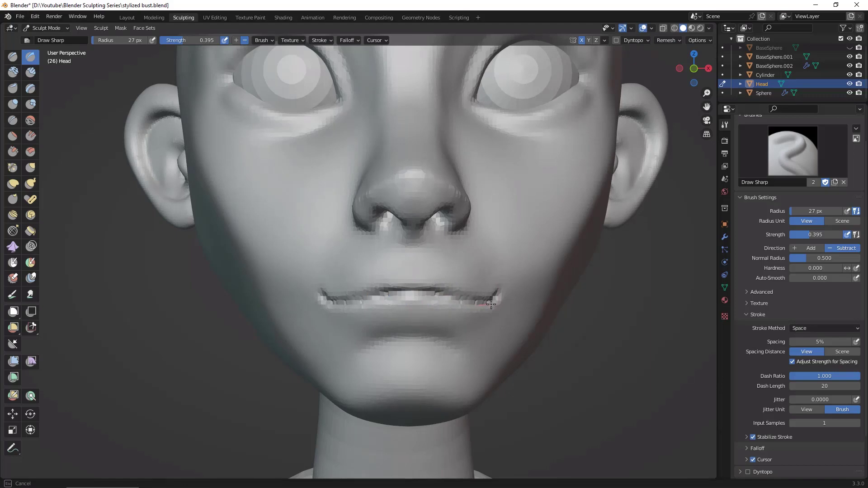
{"action": "middle_click_drag", "start_coordinate": [548, 277], "coordinate": [651, 289]}
{"action": "middle_click_drag", "start_coordinate": [549, 272], "coordinate": [587, 276]}
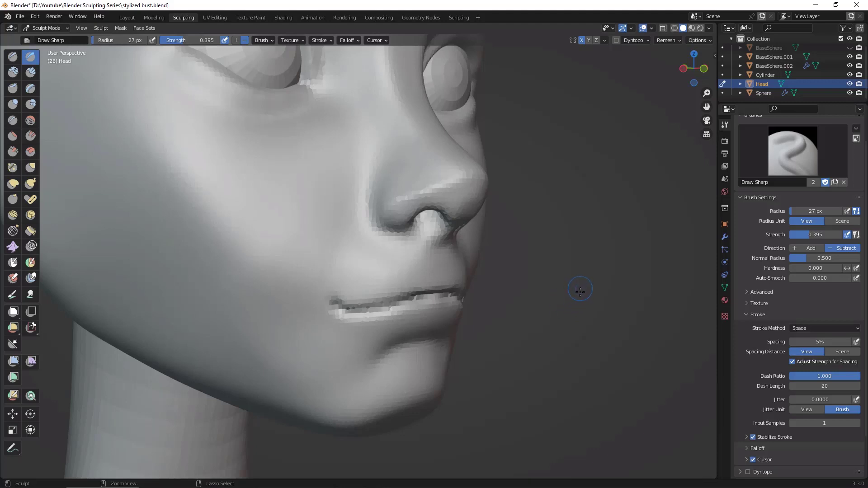
Step: Adjust the head's remesh voxel size for a finer resolution and remesh the head
{"action": "key", "text": "ctrl+z"}
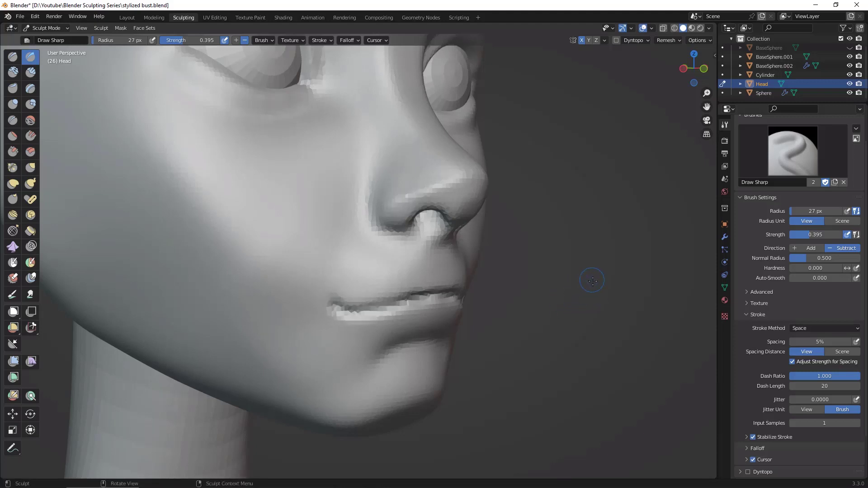
{"action": "left_click_drag", "start_coordinate": [610, 290], "coordinate": [593, 300], "text": "alt"}
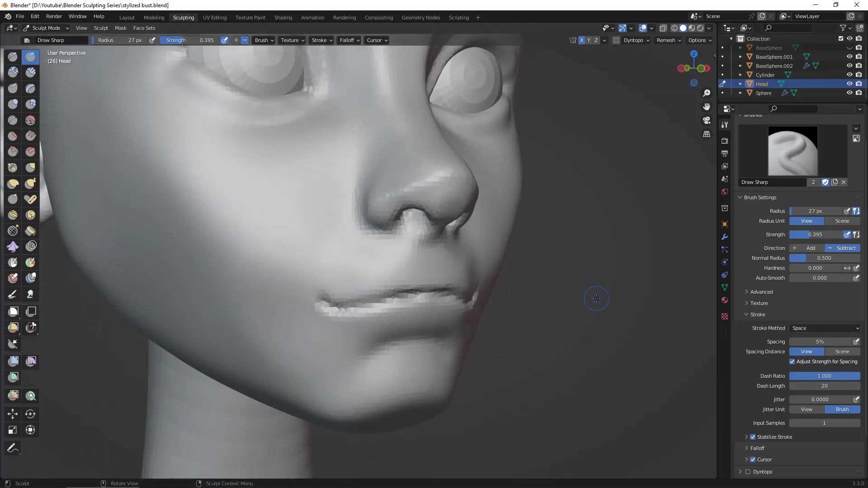
{"action": "key", "text": "r"}
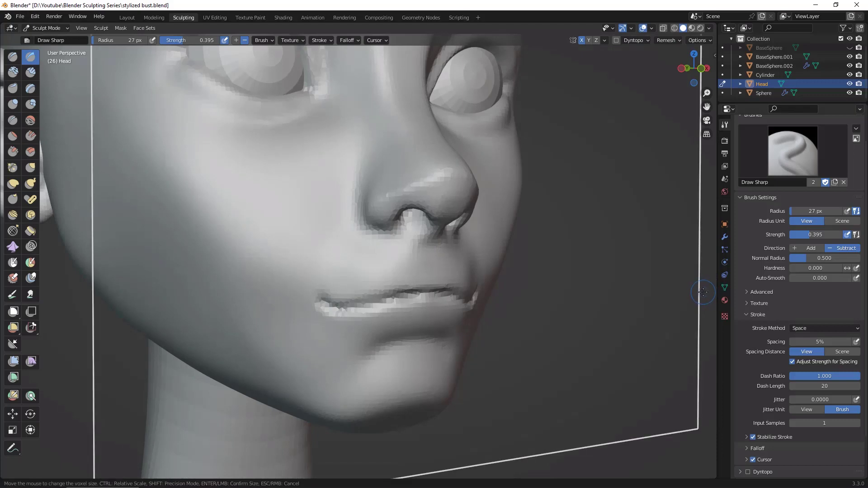
{"action": "left_click", "coordinate": [704, 291]}
{"action": "middle_click_drag", "start_coordinate": [694, 280], "coordinate": [664, 313]}
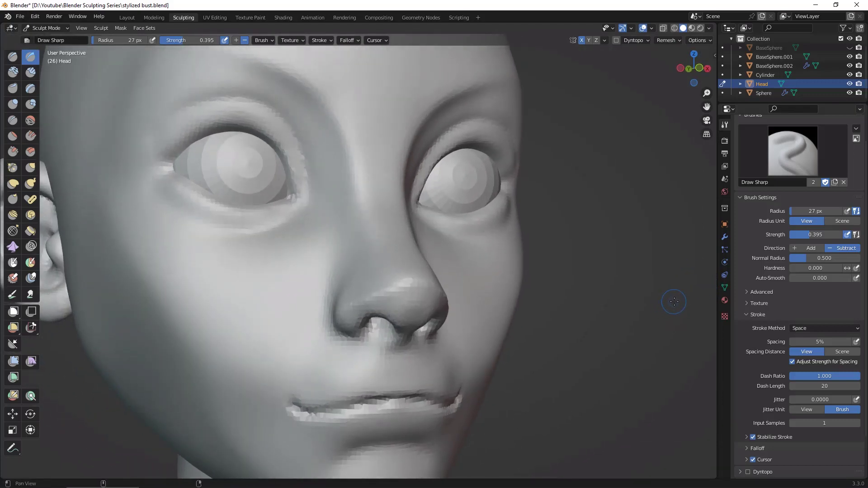
{"action": "scroll", "coordinate": [667, 303], "scroll_direction": "down", "scroll_amount": 6}
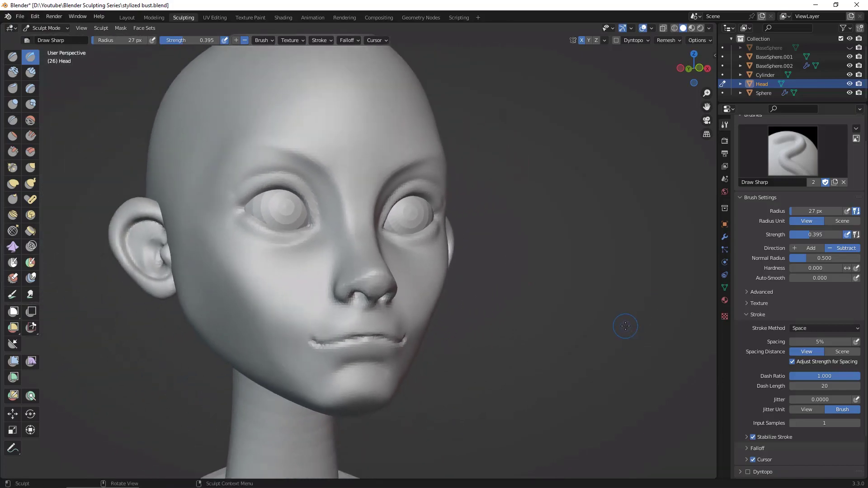
{"action": "key", "text": "shift+r"}
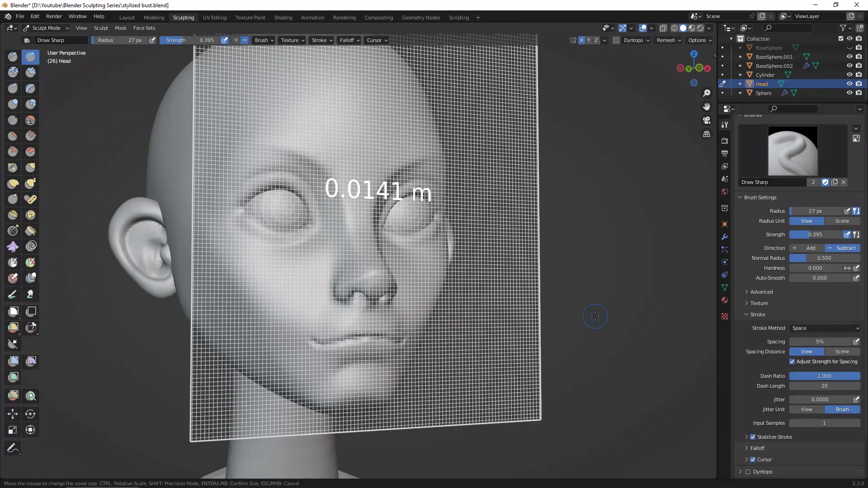
{"action": "left_click", "coordinate": [602, 315]}
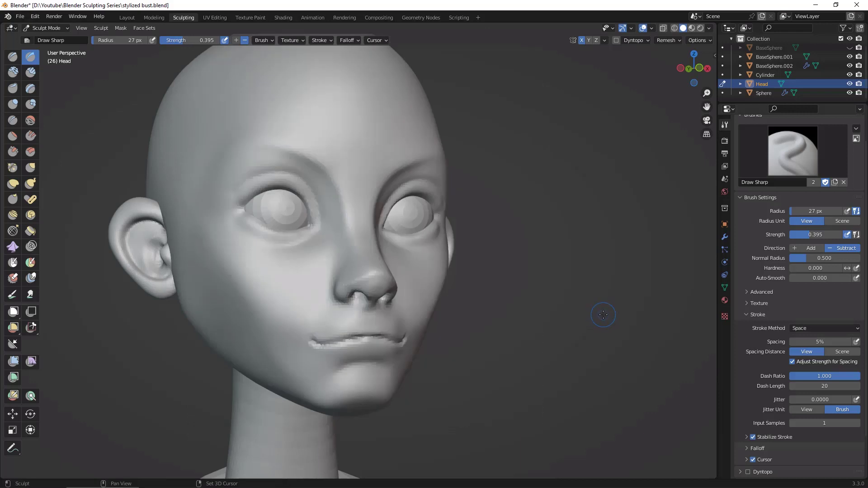
{"action": "middle_click_drag", "start_coordinate": [603, 316], "coordinate": [601, 328]}
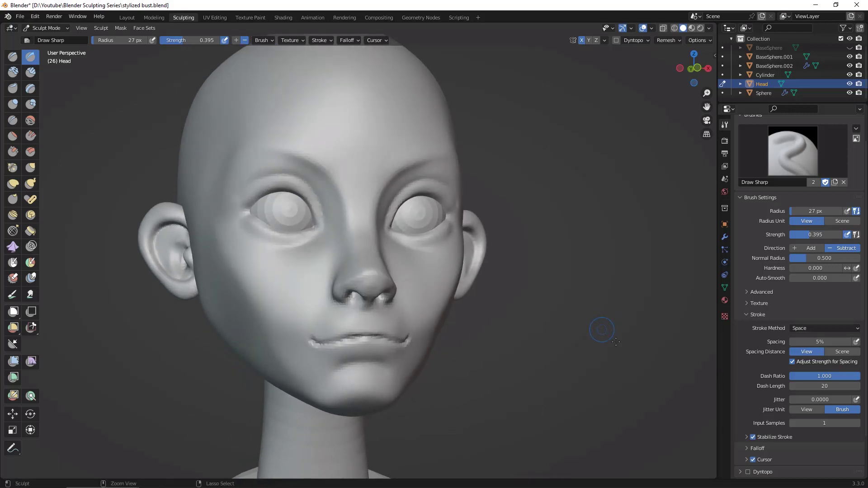
Step: Carve along the mouth line of the remeshed head with the Draw Sharp brush and save the file
{"action": "middle_click_drag", "start_coordinate": [610, 316], "coordinate": [634, 153]}
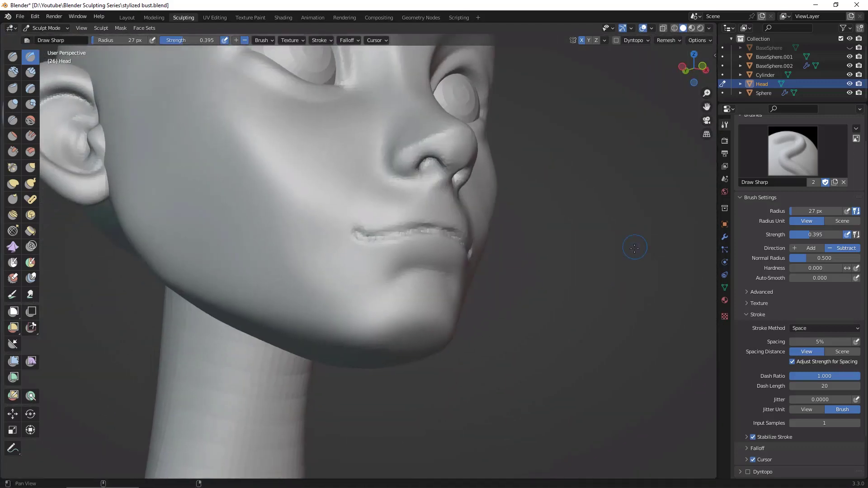
{"action": "mouse_move", "coordinate": [634, 248]}
{"action": "middle_mouse_down", "text": "ctrl"}
{"action": "mouse_move", "coordinate": [636, 260]}
{"action": "mouse_move", "coordinate": [638, 237]}
{"action": "mouse_move", "coordinate": [574, 237]}
{"action": "middle_mouse_up", "text": "ctrl"}
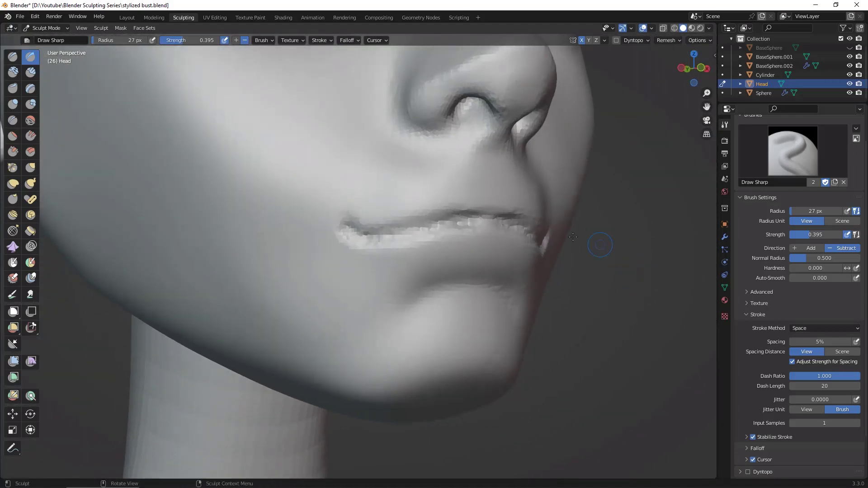
{"action": "left_click_drag", "start_coordinate": [439, 225], "coordinate": [424, 228]}
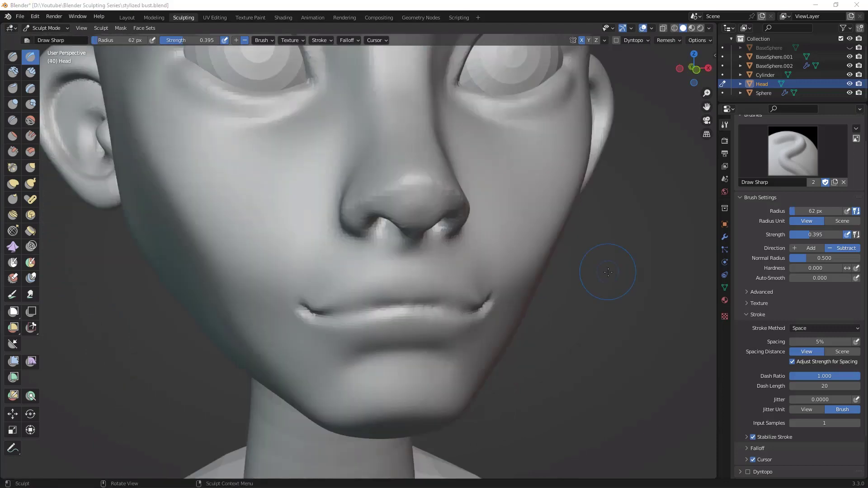
{"action": "key", "text": "ctrl+s"}
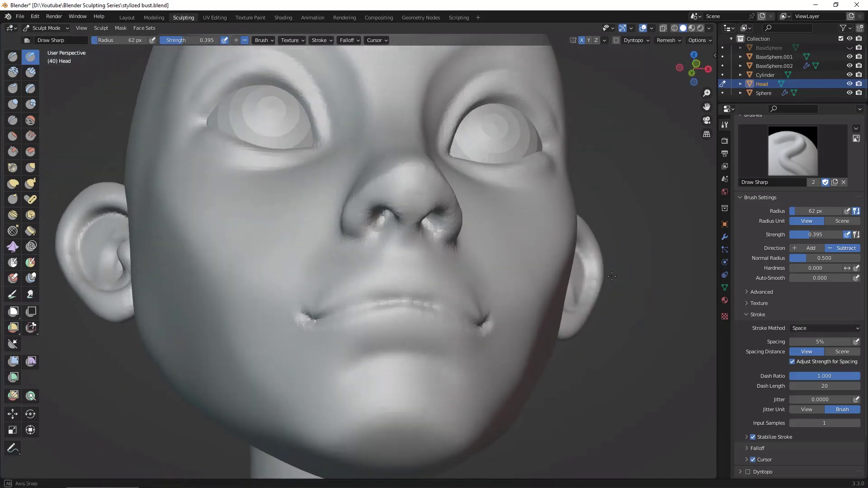
Step: Deepen the line between the lips from the corners to the centre with the Draw Sharp brush at 62 px
{"action": "middle_click_drag", "start_coordinate": [612, 276], "coordinate": [633, 285]}
{"action": "middle_click_drag", "start_coordinate": [634, 285], "coordinate": [618, 267], "text": "ctrl"}
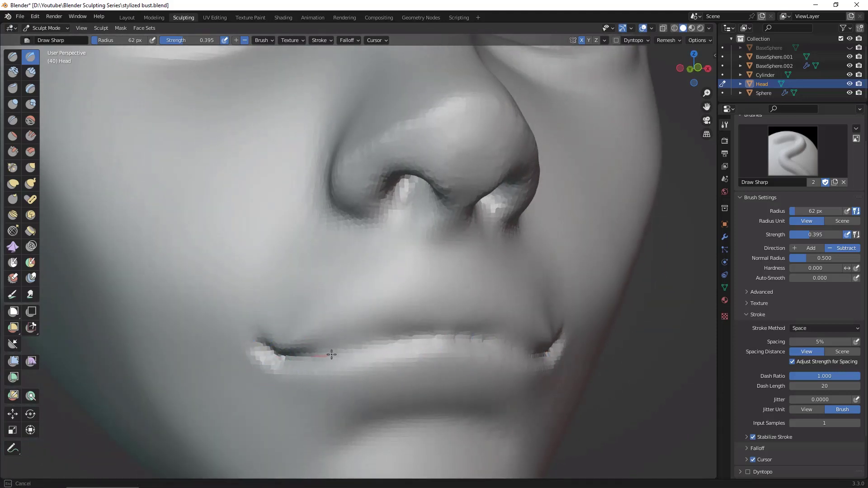
{"action": "mouse_move", "coordinate": [331, 354]}
{"action": "left_mouse_down"}
{"action": "mouse_move", "coordinate": [430, 335]}
{"action": "mouse_move", "coordinate": [499, 337]}
{"action": "mouse_move", "coordinate": [460, 339]}
{"action": "left_mouse_up"}
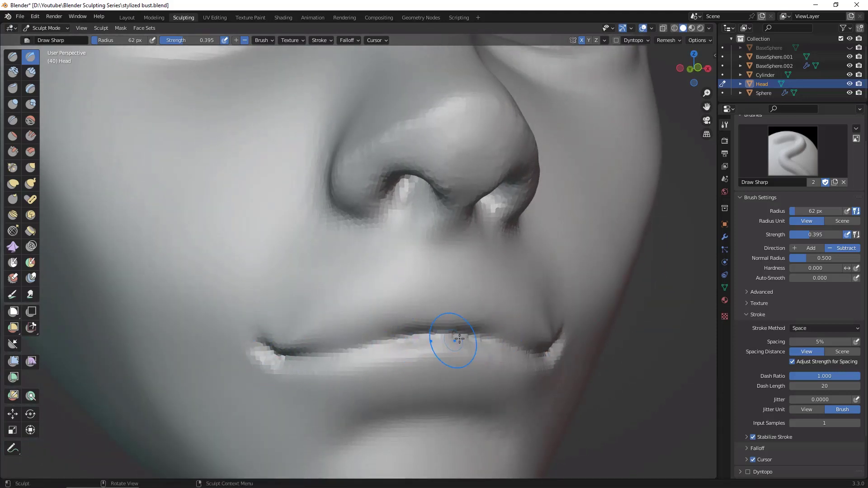
{"action": "middle_click_drag", "start_coordinate": [624, 275], "coordinate": [673, 361]}
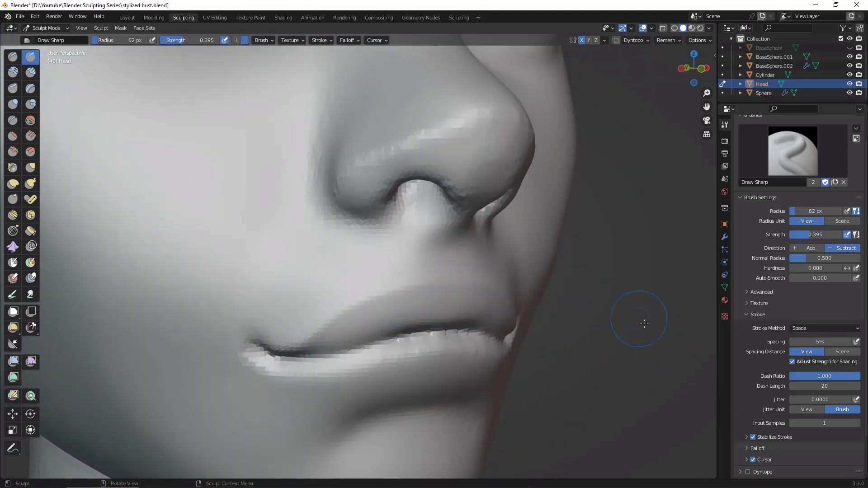
{"action": "middle_click_drag", "start_coordinate": [645, 323], "coordinate": [520, 332]}
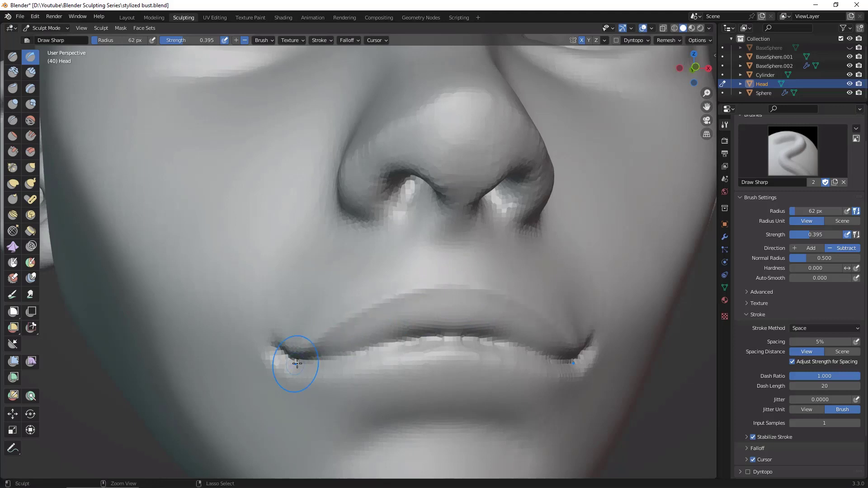
{"action": "left_click_drag", "start_coordinate": [461, 287], "coordinate": [464, 288]}
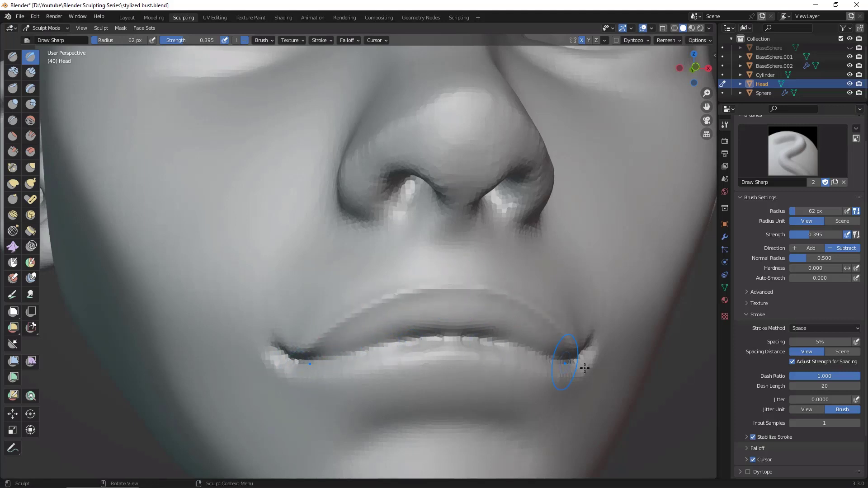
Step: Sharpen the crease from the mouth corners under the upper lip, then check the mouth in profile
{"action": "middle_click_drag", "start_coordinate": [684, 416], "coordinate": [683, 385]}
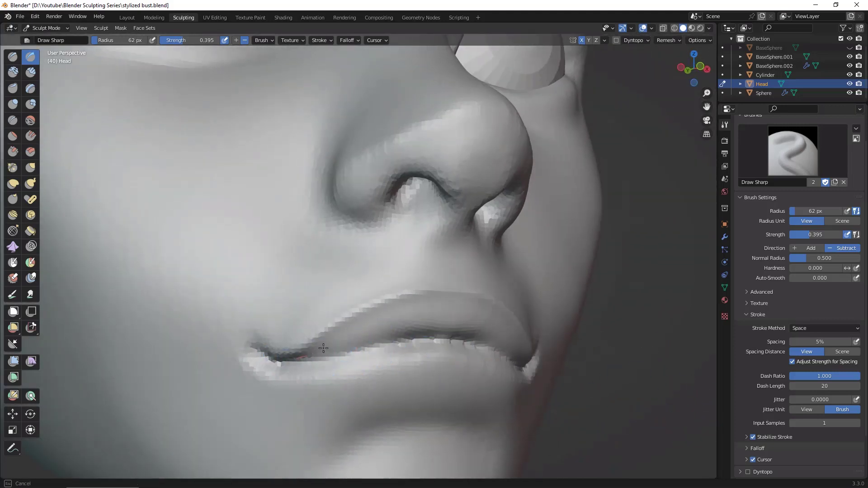
{"action": "left_click_drag", "start_coordinate": [323, 348], "coordinate": [346, 331]}
{"action": "mouse_move", "coordinate": [299, 356]}
{"action": "left_mouse_down"}
{"action": "mouse_move", "coordinate": [333, 339]}
{"action": "mouse_move", "coordinate": [427, 341]}
{"action": "left_mouse_up"}
{"action": "mouse_move", "coordinate": [279, 361]}
{"action": "left_mouse_down"}
{"action": "mouse_move", "coordinate": [334, 349]}
{"action": "mouse_move", "coordinate": [349, 330]}
{"action": "left_mouse_up"}
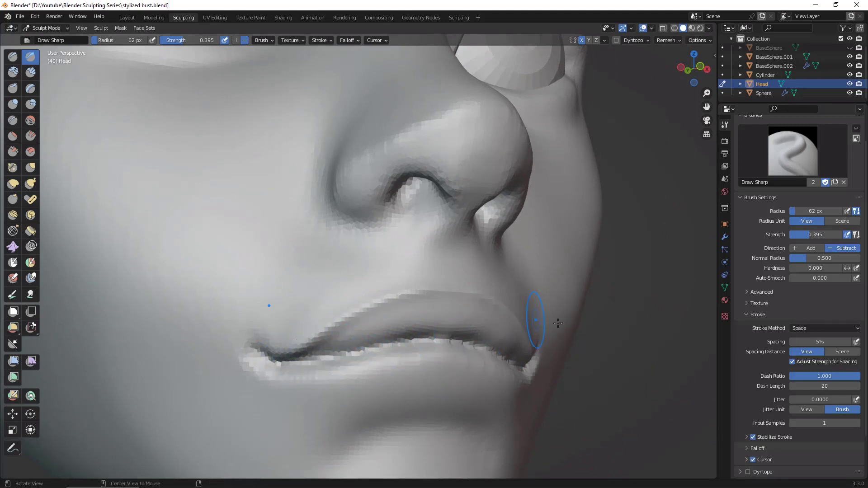
{"action": "left_click_drag", "start_coordinate": [634, 353], "coordinate": [603, 362], "text": "alt"}
{"action": "left_click_drag", "start_coordinate": [669, 425], "coordinate": [635, 419], "text": "ctrl+alt"}
{"action": "mouse_move", "coordinate": [635, 418]}
{"action": "left_mouse_down", "text": "alt"}
{"action": "mouse_move", "coordinate": [673, 360]}
{"action": "mouse_move", "coordinate": [692, 352]}
{"action": "left_mouse_up", "text": "alt"}
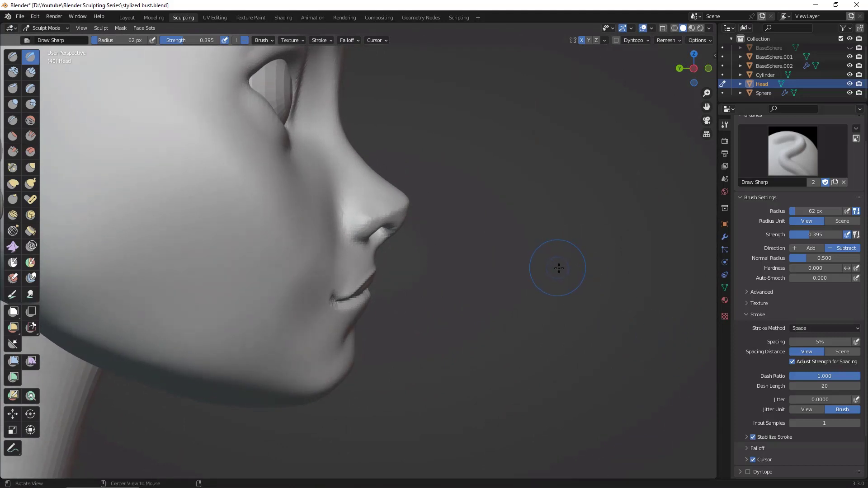
Step: Switch to the Grab brush at 167 px and pull the centre of the upper lip forward, checking from the side and below
{"action": "mouse_move", "coordinate": [559, 268]}
{"action": "left_mouse_down", "text": "ctrl+alt"}
{"action": "mouse_move", "coordinate": [535, 300]}
{"action": "mouse_move", "coordinate": [512, 291]}
{"action": "left_mouse_up", "text": "ctrl+alt"}
{"action": "key", "text": "g"}
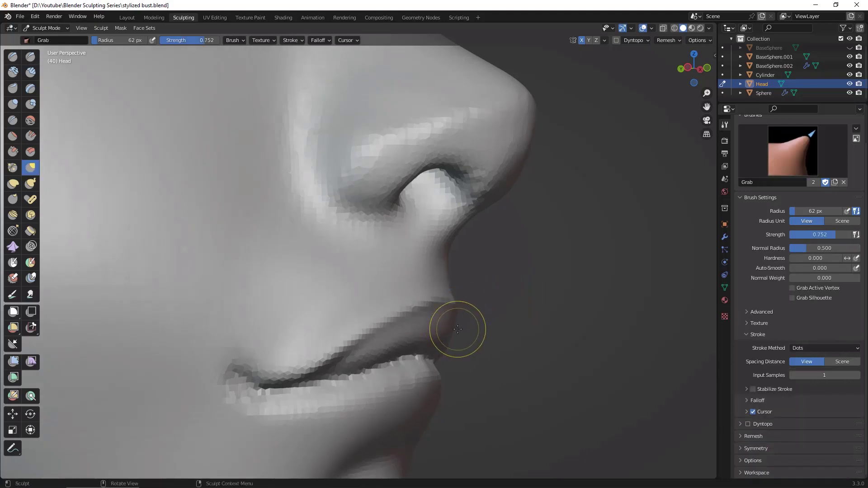
{"action": "key", "text": "f"}
{"action": "left_click", "coordinate": [546, 330]}
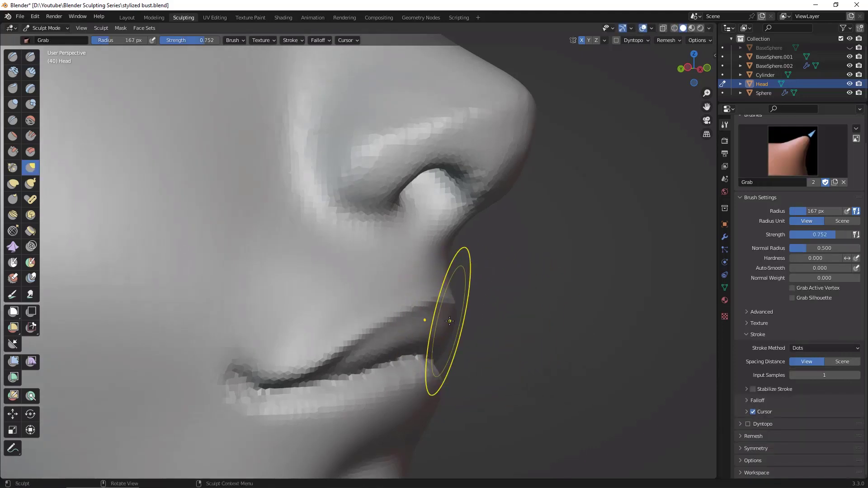
{"action": "left_click_drag", "start_coordinate": [448, 321], "coordinate": [465, 319]}
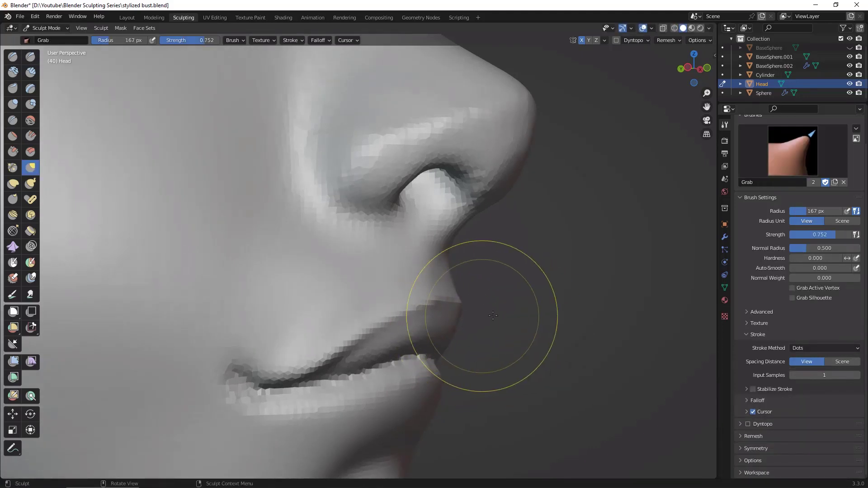
{"action": "mouse_move", "coordinate": [521, 322]}
{"action": "middle_mouse_down"}
{"action": "mouse_move", "coordinate": [537, 316]}
{"action": "mouse_move", "coordinate": [499, 314]}
{"action": "mouse_move", "coordinate": [448, 332]}
{"action": "middle_mouse_up"}
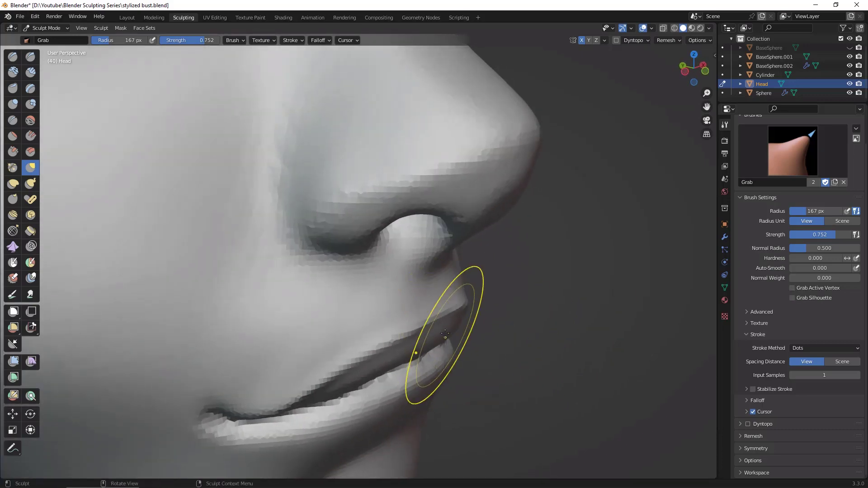
{"action": "left_click_drag", "start_coordinate": [445, 332], "coordinate": [452, 332]}
{"action": "middle_click_drag", "start_coordinate": [471, 331], "coordinate": [445, 272]}
{"action": "mouse_move", "coordinate": [437, 324]}
{"action": "left_mouse_down"}
{"action": "mouse_move", "coordinate": [484, 326]}
{"action": "mouse_move", "coordinate": [476, 357]}
{"action": "left_mouse_up"}
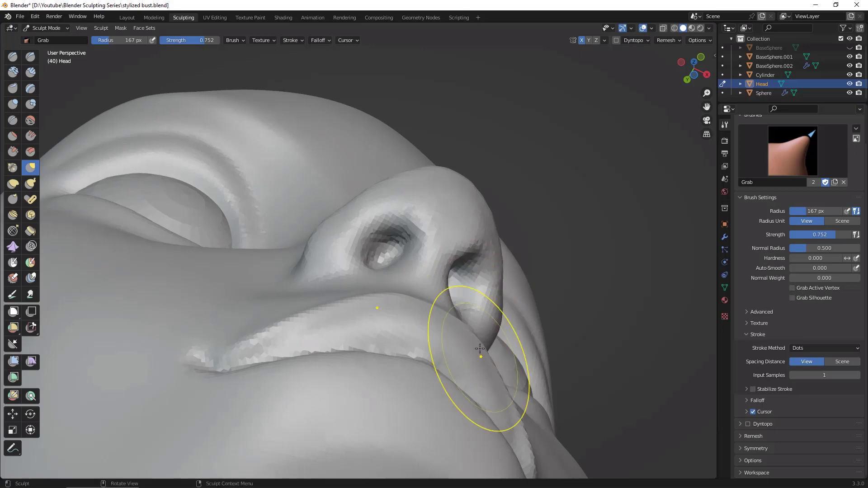
{"action": "middle_click_drag", "start_coordinate": [477, 356], "coordinate": [473, 300]}
Step: Check the lip profile from the side and remesh the head
{"action": "middle_click_drag", "start_coordinate": [640, 272], "coordinate": [491, 280]}
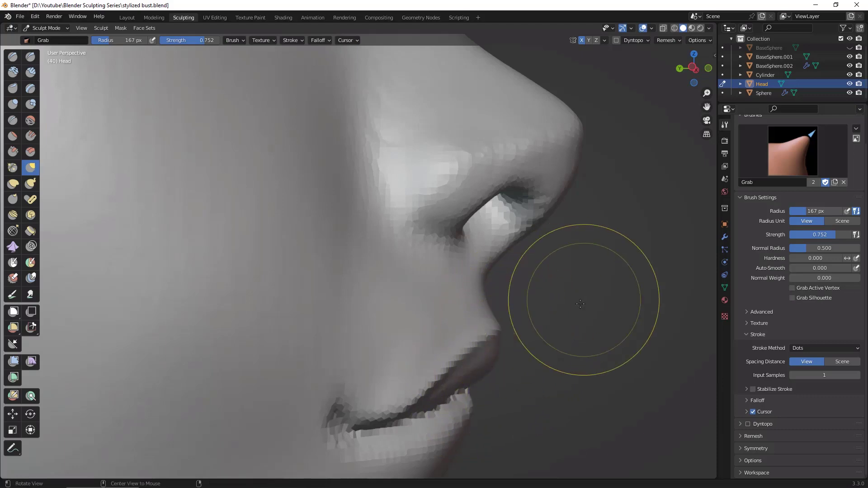
{"action": "mouse_move", "coordinate": [558, 320]}
{"action": "middle_mouse_down"}
{"action": "mouse_move", "coordinate": [529, 369]}
{"action": "mouse_move", "coordinate": [508, 356]}
{"action": "mouse_move", "coordinate": [523, 369]}
{"action": "mouse_move", "coordinate": [542, 271]}
{"action": "middle_mouse_up"}
{"action": "key", "text": "ctrl+r"}
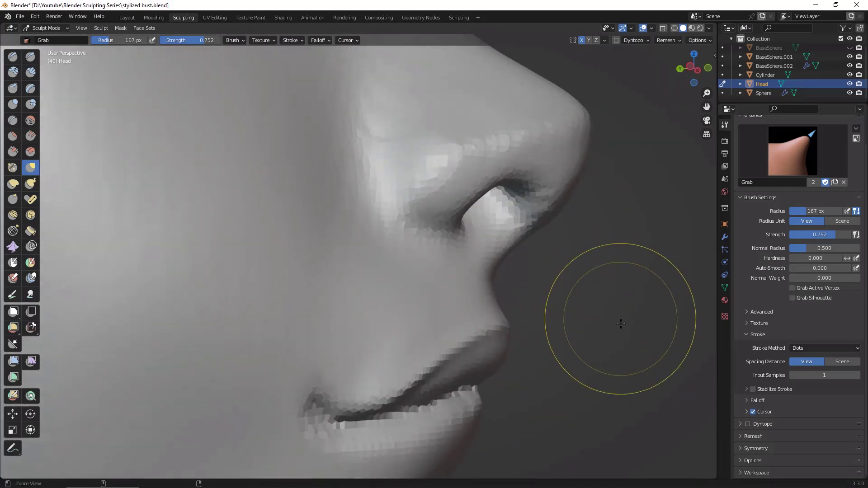
{"action": "mouse_move", "coordinate": [620, 320]}
{"action": "middle_mouse_down", "text": "ctrl"}
{"action": "mouse_move", "coordinate": [608, 320]}
{"action": "mouse_move", "coordinate": [594, 350]}
{"action": "mouse_move", "coordinate": [513, 359]}
{"action": "mouse_move", "coordinate": [575, 336]}
{"action": "mouse_move", "coordinate": [558, 330]}
{"action": "mouse_move", "coordinate": [636, 342]}
{"action": "mouse_move", "coordinate": [562, 300]}
{"action": "middle_mouse_up", "text": "ctrl"}
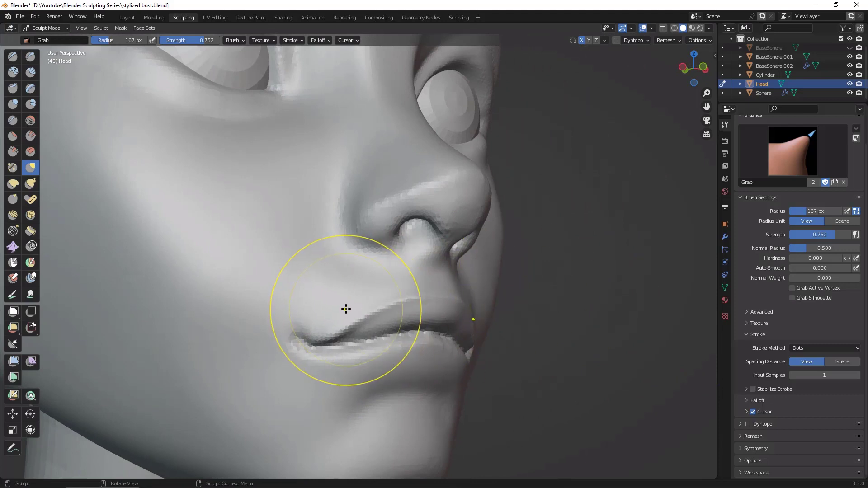
Step: Set the Grab brush to 84 px, adjust the surface above the mouth corners, and check the face from several angles
{"action": "key", "text": "f"}
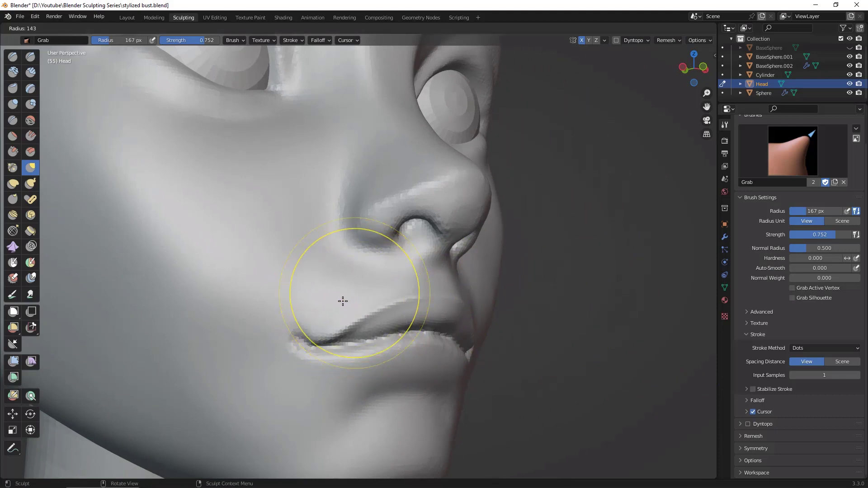
{"action": "left_click", "coordinate": [316, 319]}
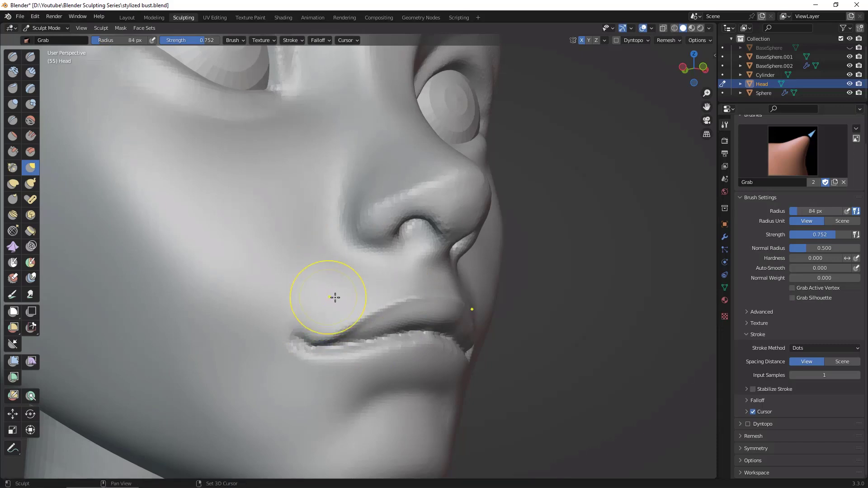
{"action": "middle_click_drag", "start_coordinate": [335, 297], "coordinate": [508, 295]}
{"action": "scroll", "coordinate": [637, 343], "scroll_direction": "up", "scroll_amount": 8}
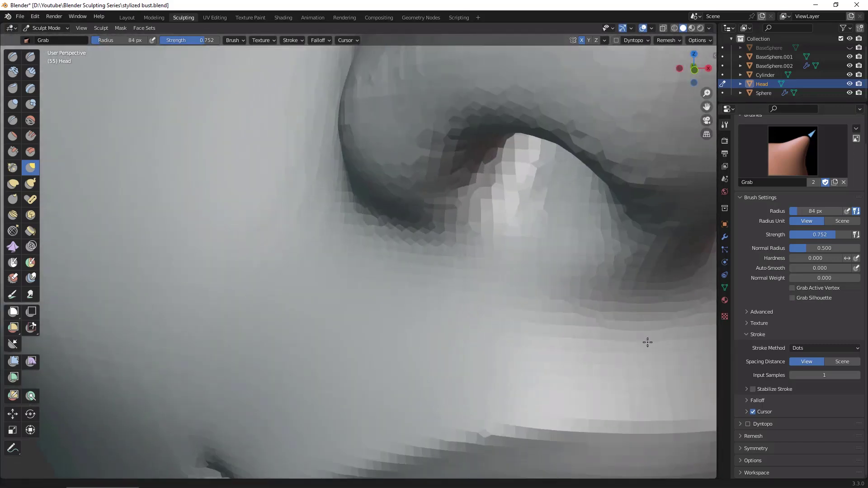
{"action": "scroll", "coordinate": [647, 342], "scroll_direction": "down", "scroll_amount": 8}
{"action": "mouse_move", "coordinate": [620, 384]}
{"action": "middle_mouse_down"}
{"action": "mouse_move", "coordinate": [631, 377]}
{"action": "mouse_move", "coordinate": [620, 369]}
{"action": "mouse_move", "coordinate": [629, 368]}
{"action": "mouse_move", "coordinate": [626, 337]}
{"action": "mouse_move", "coordinate": [627, 364]}
{"action": "mouse_move", "coordinate": [543, 365]}
{"action": "mouse_move", "coordinate": [626, 368]}
{"action": "mouse_move", "coordinate": [497, 315]}
{"action": "middle_mouse_up"}
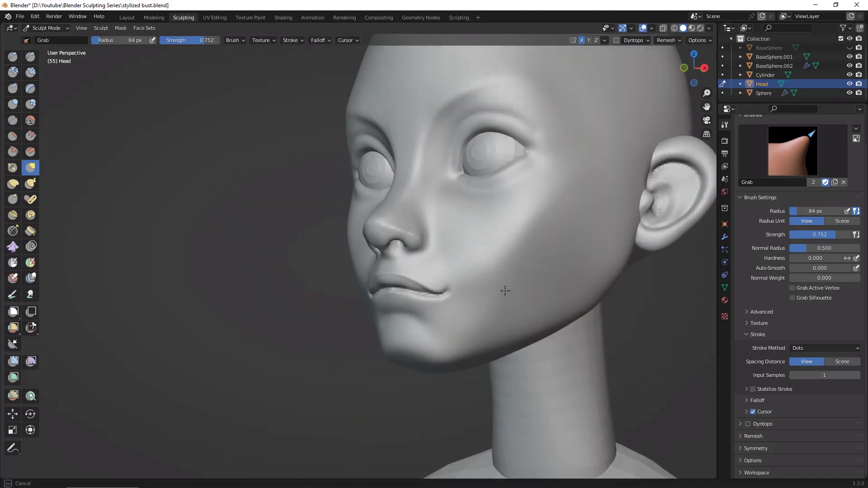
{"action": "mouse_move", "coordinate": [645, 378]}
{"action": "middle_mouse_down"}
{"action": "mouse_move", "coordinate": [659, 369]}
{"action": "mouse_move", "coordinate": [583, 338]}
{"action": "mouse_move", "coordinate": [600, 306]}
{"action": "middle_mouse_up"}
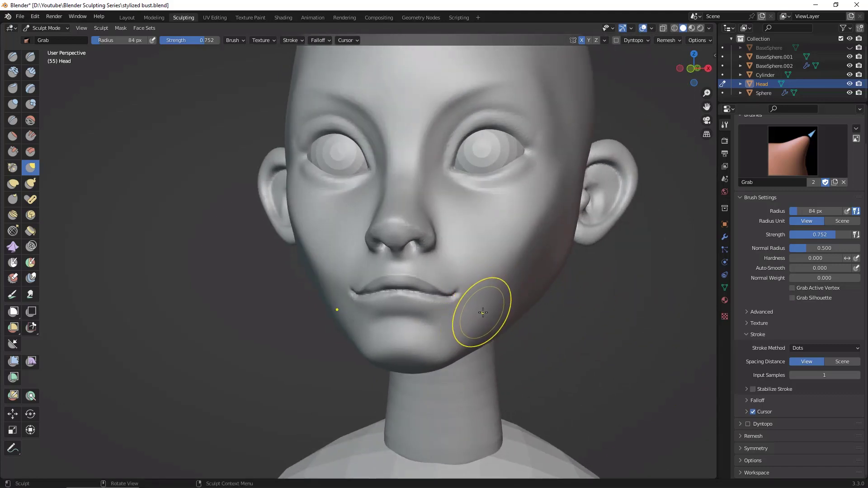
Step: Build up the cheeks beside the mouth corners with the Clay Strips brush at 84 px, checking from the front and side
{"action": "key", "text": "c"}
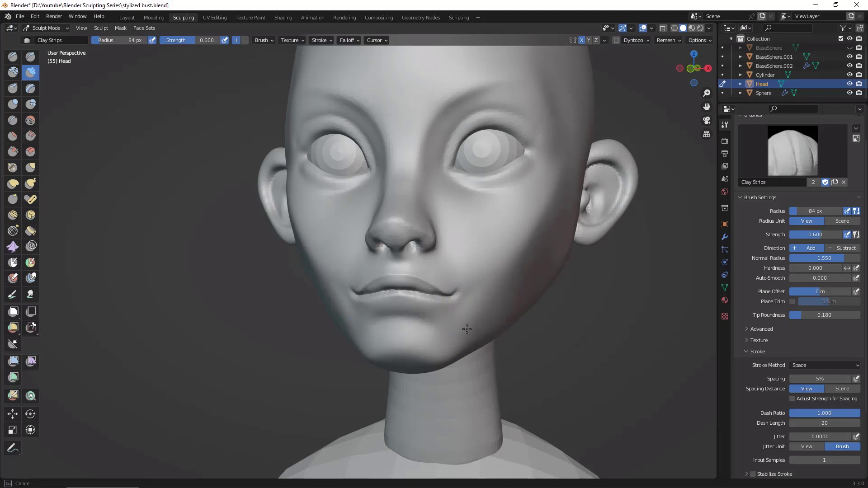
{"action": "middle_click_drag", "start_coordinate": [589, 346], "coordinate": [517, 252]}
{"action": "middle_click_drag", "start_coordinate": [539, 302], "coordinate": [531, 295]}
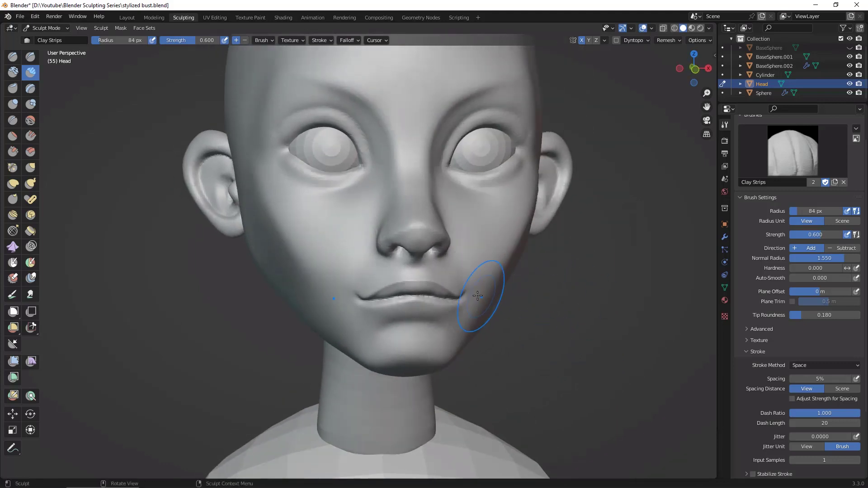
{"action": "mouse_move", "coordinate": [466, 297]}
{"action": "middle_mouse_down"}
{"action": "mouse_move", "coordinate": [494, 334]}
{"action": "mouse_move", "coordinate": [549, 340]}
{"action": "mouse_move", "coordinate": [407, 330]}
{"action": "mouse_move", "coordinate": [482, 307]}
{"action": "middle_mouse_up"}
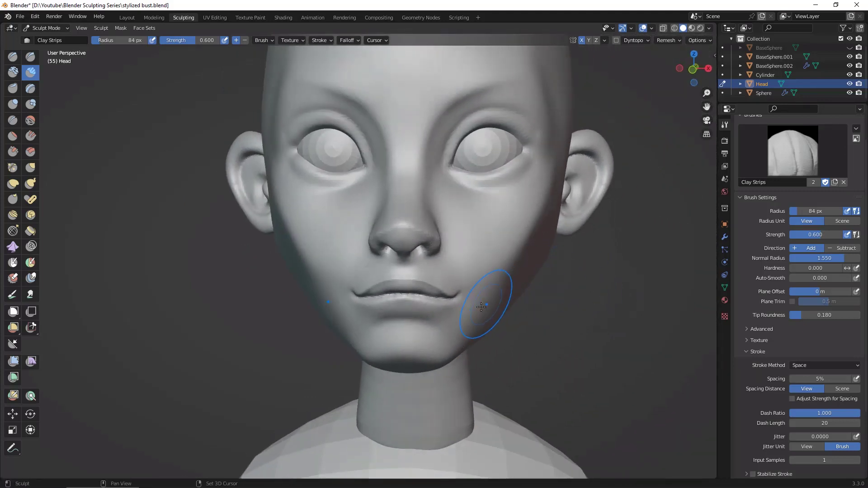
{"action": "middle_click_drag", "start_coordinate": [546, 224], "coordinate": [632, 276]}
{"action": "middle_click_drag", "start_coordinate": [639, 197], "coordinate": [613, 299], "text": "ctrl"}
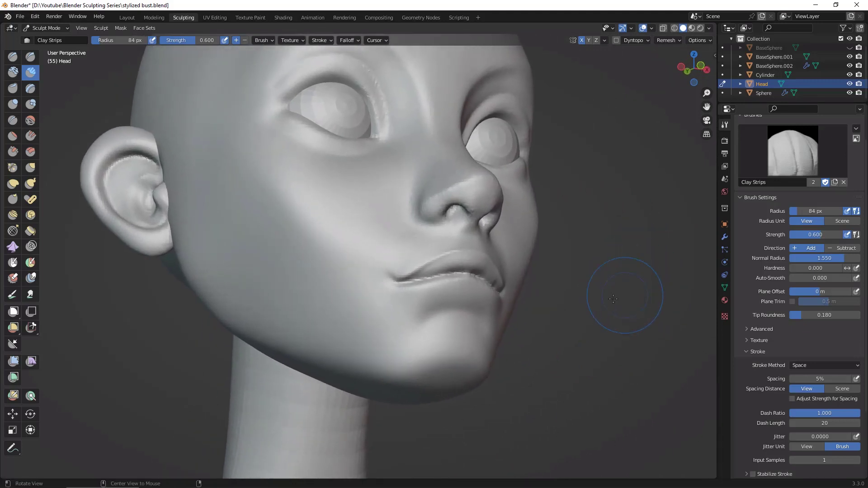
Step: Build up the lower lip with Clay Strips at 41 px and define its lower edge with Draw Sharp
{"action": "middle_click_drag", "start_coordinate": [628, 329], "coordinate": [628, 376]}
{"action": "middle_click_drag", "start_coordinate": [648, 344], "coordinate": [673, 343]}
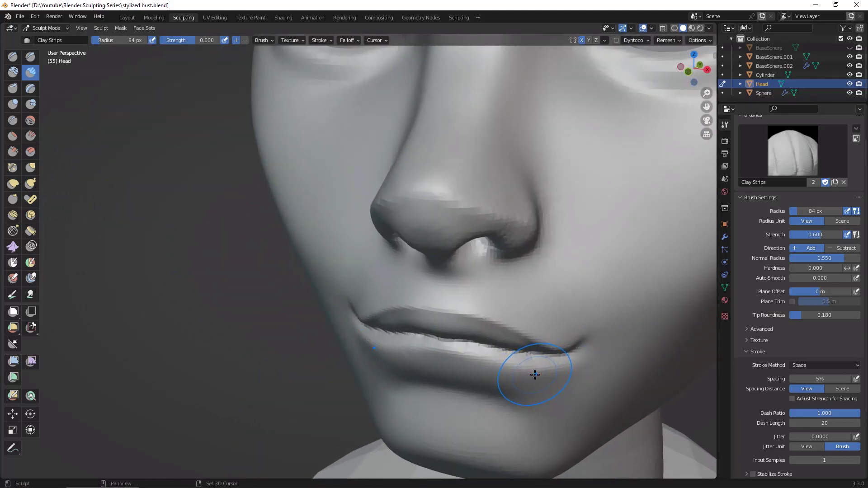
{"action": "key", "text": "f"}
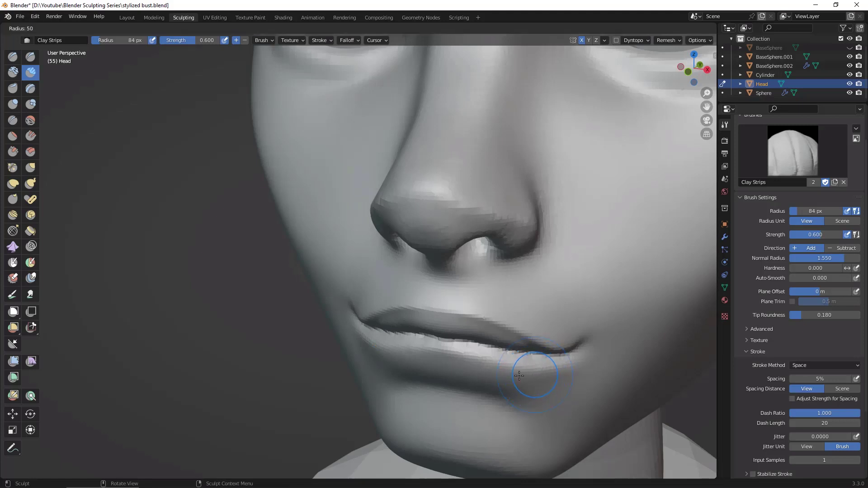
{"action": "left_click", "coordinate": [516, 378]}
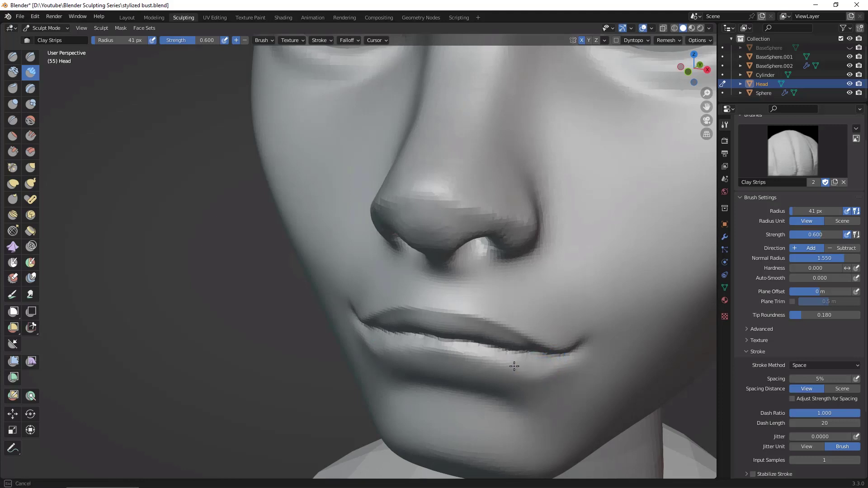
{"action": "mouse_move", "coordinate": [501, 357]}
{"action": "left_mouse_down"}
{"action": "mouse_move", "coordinate": [561, 369]}
{"action": "mouse_move", "coordinate": [624, 359]}
{"action": "mouse_move", "coordinate": [672, 373]}
{"action": "left_mouse_up"}
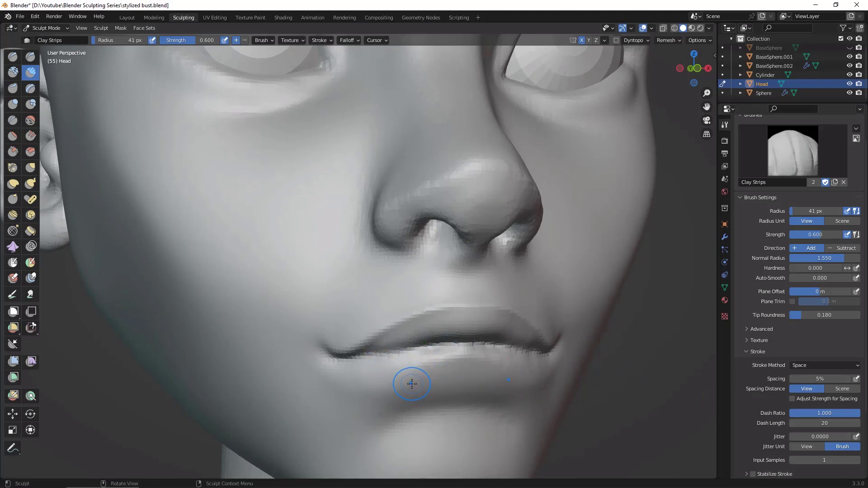
{"action": "key", "text": "d"}
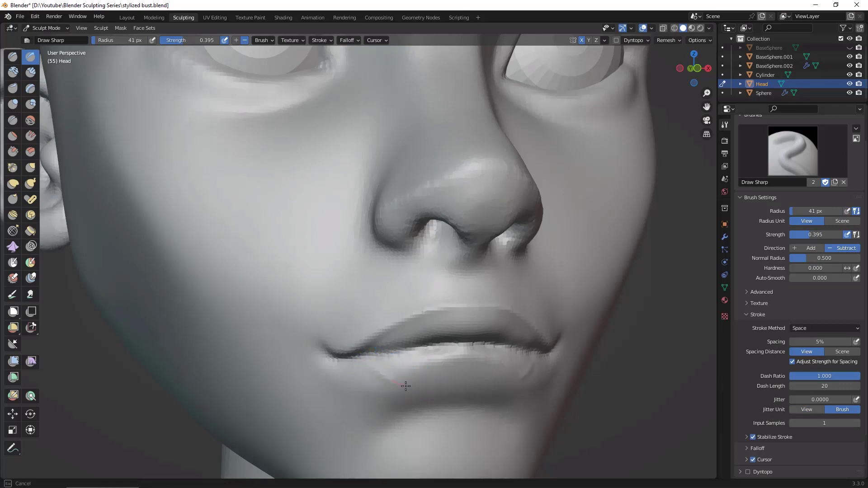
{"action": "mouse_move", "coordinate": [632, 391]}
{"action": "left_mouse_down", "text": "alt"}
{"action": "mouse_move", "coordinate": [647, 368]}
{"action": "mouse_move", "coordinate": [692, 387]}
{"action": "mouse_move", "coordinate": [635, 381]}
{"action": "left_mouse_up", "text": "alt"}
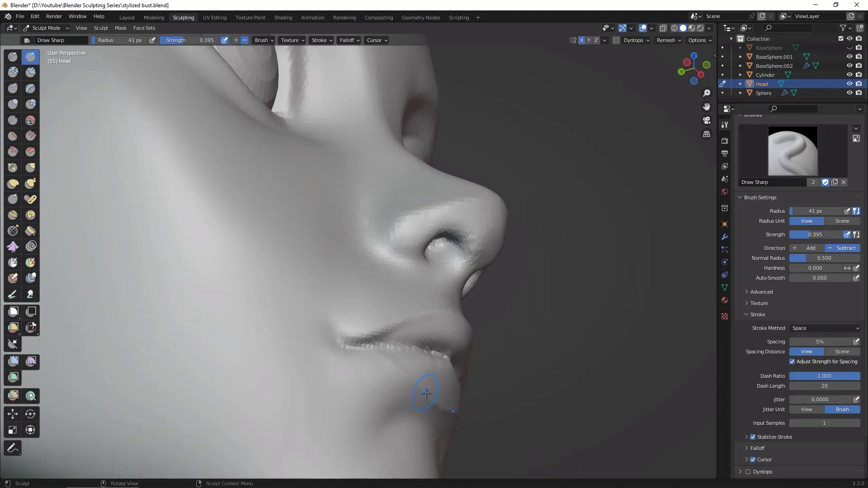
Step: Switch to the Grab brush at 106 px and pull the lower lip into a fuller shape, checking from below and front
{"action": "key", "text": "g"}
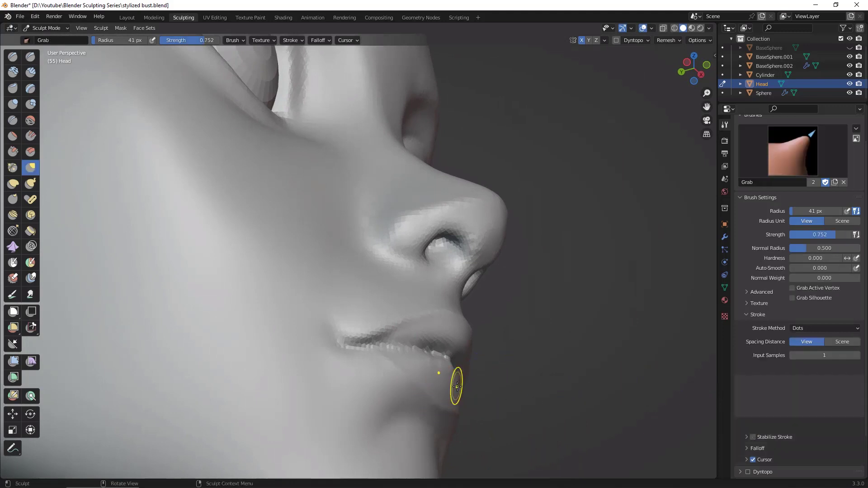
{"action": "key", "text": "f"}
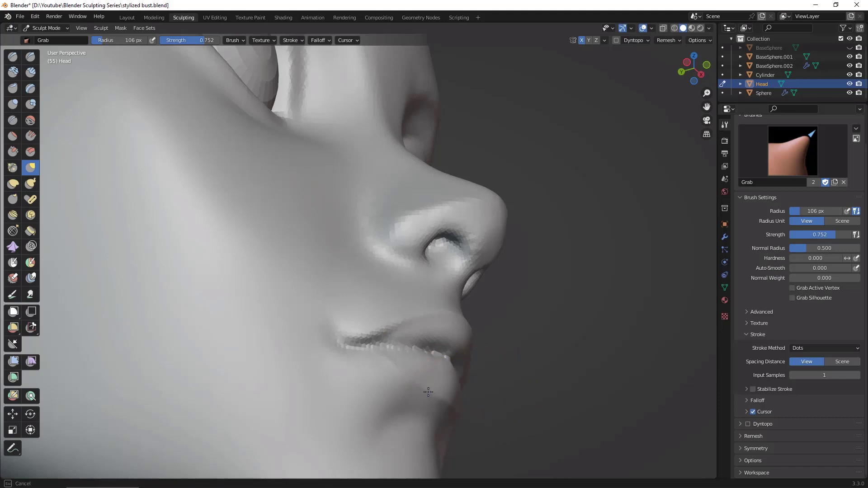
{"action": "middle_click_drag", "start_coordinate": [562, 378], "coordinate": [508, 436]}
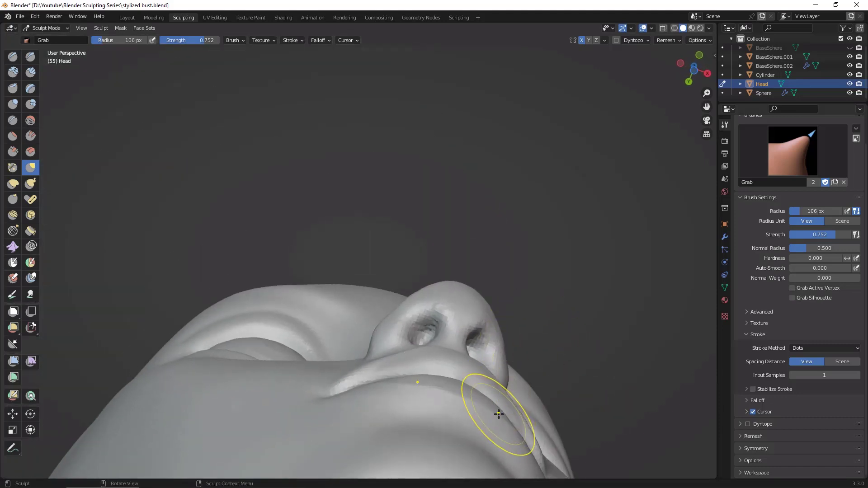
{"action": "middle_click_drag", "start_coordinate": [475, 397], "coordinate": [568, 407]}
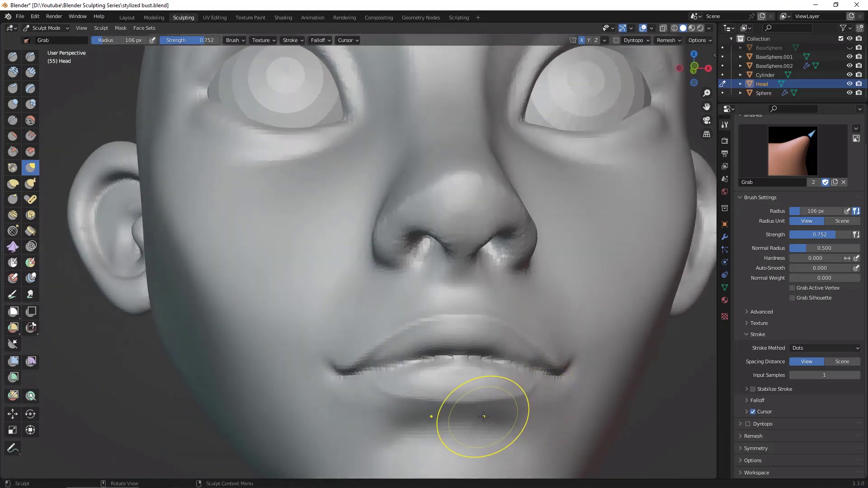
{"action": "scroll", "coordinate": [663, 402], "scroll_direction": "down", "scroll_amount": 6}
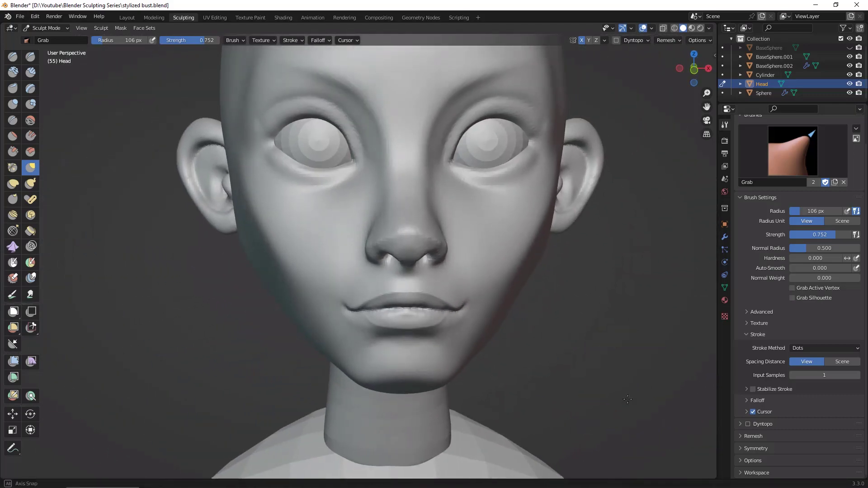
Step: Reduce the Grab brush to 51 px and refine the upper edge of the lower lip where it meets the mouth line
{"action": "scroll", "coordinate": [604, 370], "scroll_direction": "up", "scroll_amount": 6}
{"action": "middle_click_drag", "start_coordinate": [674, 378], "coordinate": [688, 374]}
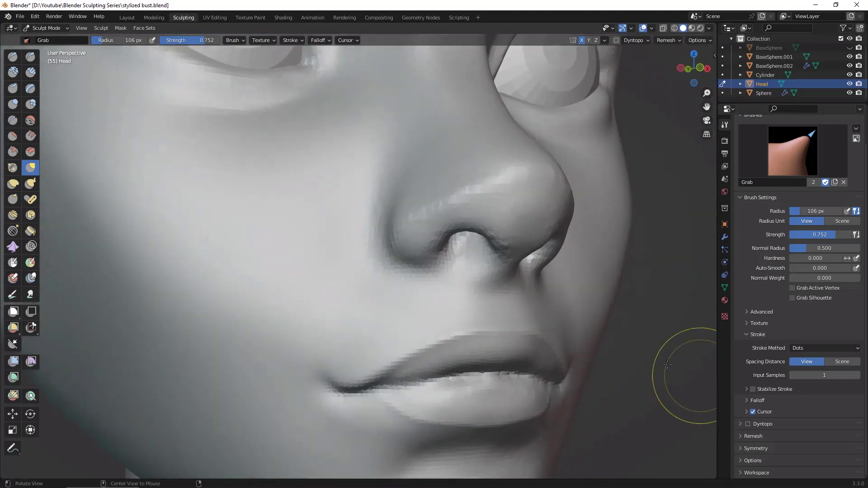
{"action": "key", "text": "f"}
{"action": "left_click", "coordinate": [488, 393]}
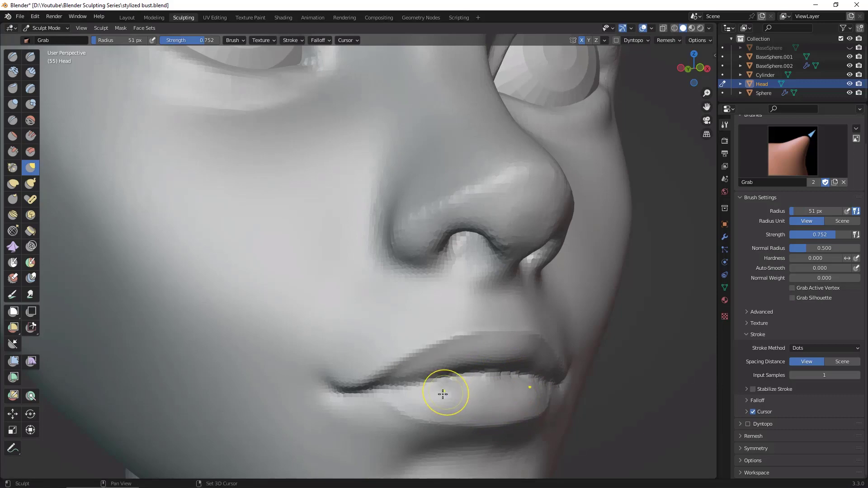
{"action": "mouse_move", "coordinate": [672, 406]}
{"action": "middle_mouse_down"}
{"action": "mouse_move", "coordinate": [651, 404]}
{"action": "mouse_move", "coordinate": [701, 378]}
{"action": "mouse_move", "coordinate": [663, 436]}
{"action": "mouse_move", "coordinate": [658, 416]}
{"action": "mouse_move", "coordinate": [670, 390]}
{"action": "mouse_move", "coordinate": [673, 397]}
{"action": "middle_mouse_up"}
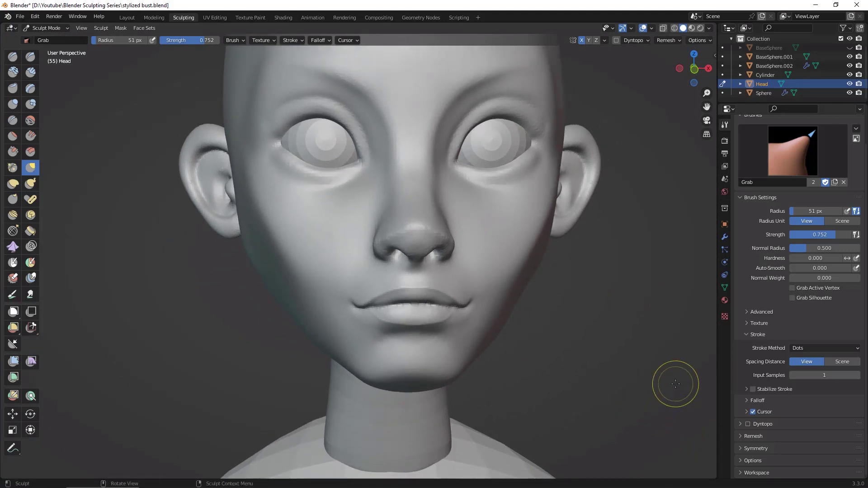
{"action": "left_click_drag", "start_coordinate": [623, 376], "coordinate": [656, 351], "text": "alt"}
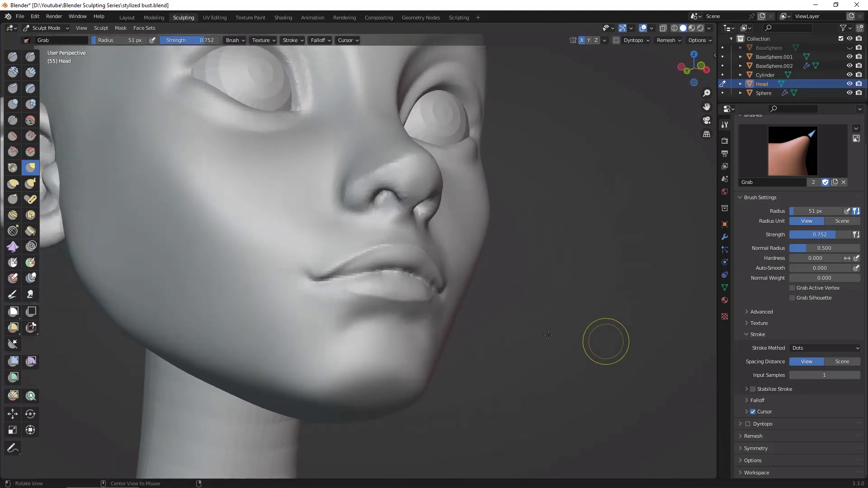
Step: Set the Grab brush to 84 px and reshape the lower contour of the lower lip, checking from the front and sides
{"action": "key", "text": "f"}
{"action": "left_click", "coordinate": [407, 304]}
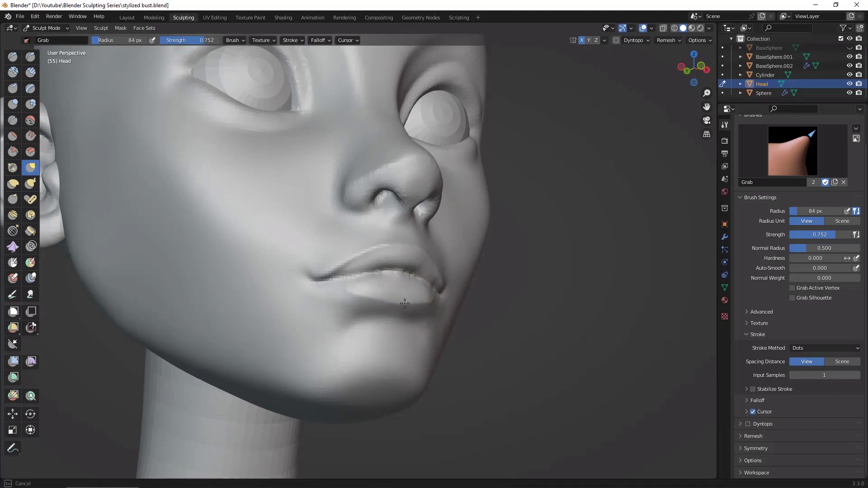
{"action": "middle_click_drag", "start_coordinate": [439, 302], "coordinate": [447, 284]}
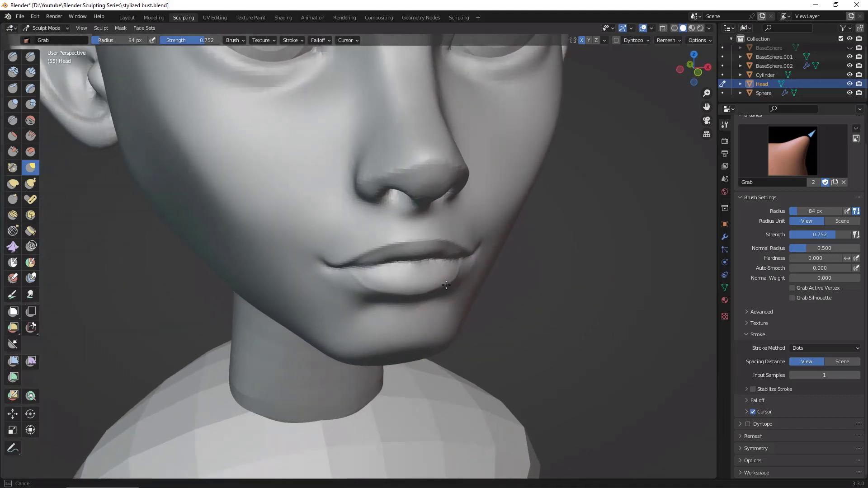
{"action": "left_click_drag", "start_coordinate": [546, 296], "coordinate": [518, 277], "text": "alt"}
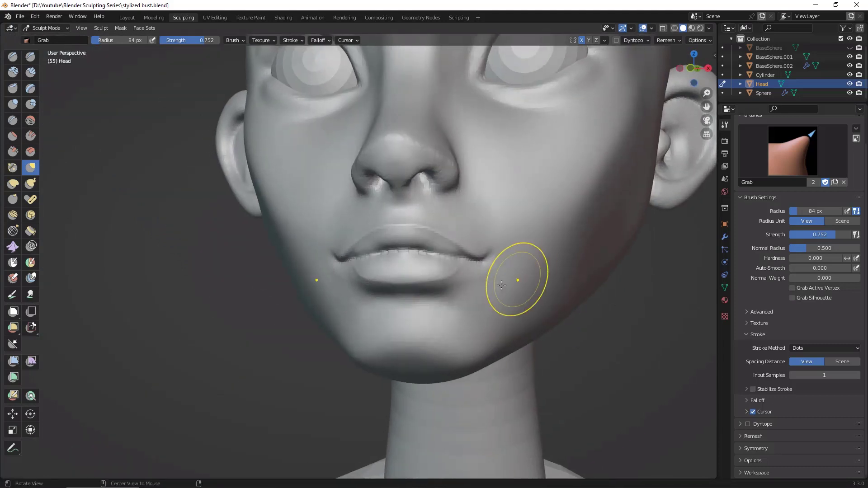
{"action": "left_click_drag", "start_coordinate": [452, 294], "coordinate": [481, 300], "text": "alt"}
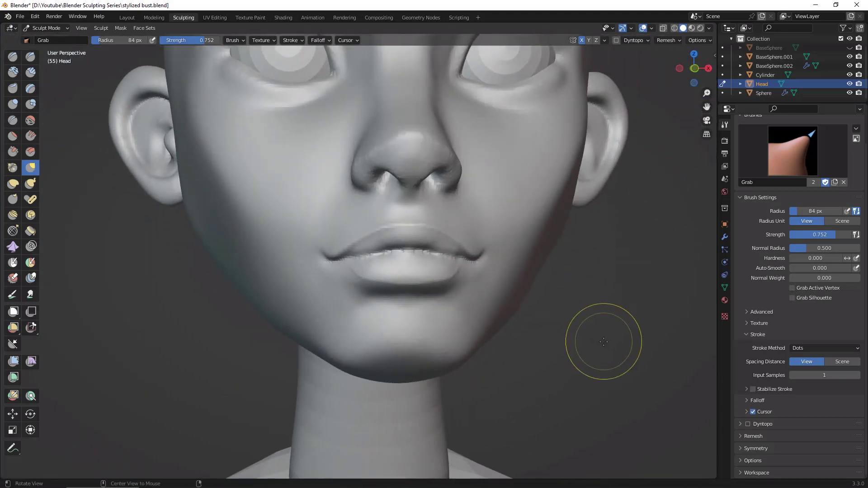
{"action": "left_click_drag", "start_coordinate": [607, 339], "coordinate": [605, 345], "text": "alt"}
{"action": "mouse_move", "coordinate": [605, 347]}
{"action": "middle_mouse_down", "text": "ctrl"}
{"action": "mouse_move", "coordinate": [599, 303]}
{"action": "mouse_move", "coordinate": [617, 335]}
{"action": "mouse_move", "coordinate": [629, 338]}
{"action": "mouse_move", "coordinate": [569, 297]}
{"action": "mouse_move", "coordinate": [616, 306]}
{"action": "mouse_move", "coordinate": [603, 302]}
{"action": "middle_mouse_up", "text": "ctrl"}
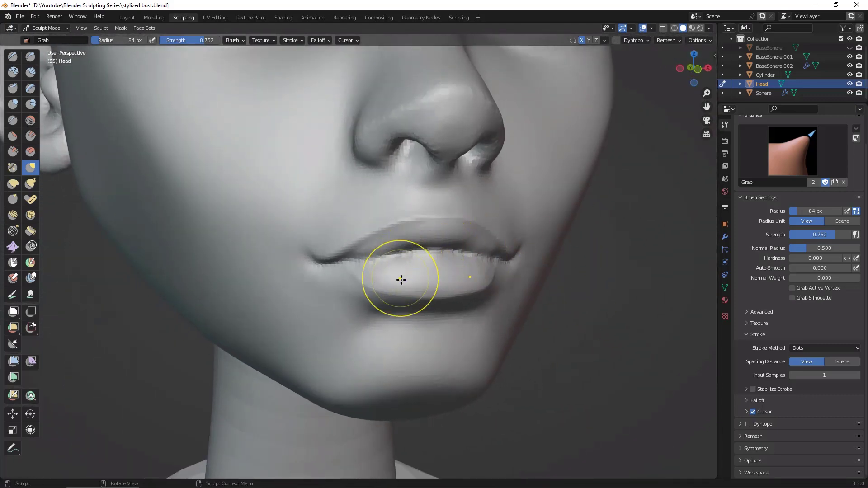
Step: Sharpen the line between the lips out to the mouth corners with the Draw Sharp brush at 32 px
{"action": "key", "text": "d"}
{"action": "key", "text": "f"}
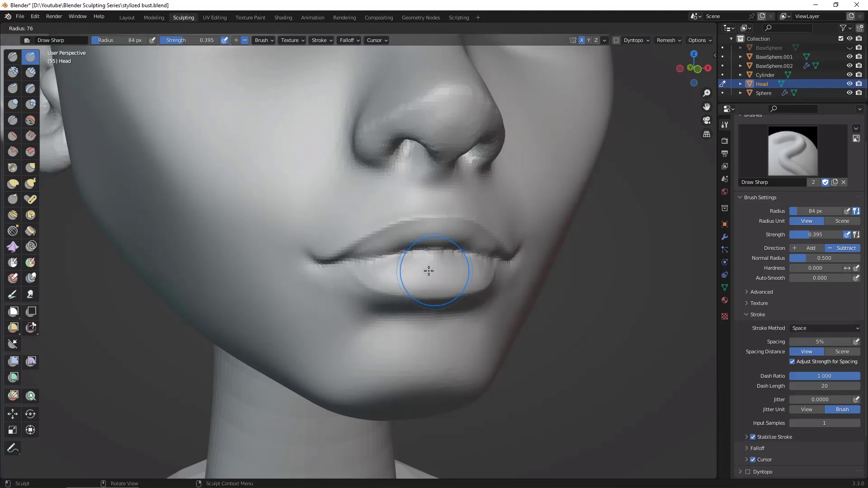
{"action": "left_click", "coordinate": [421, 268]}
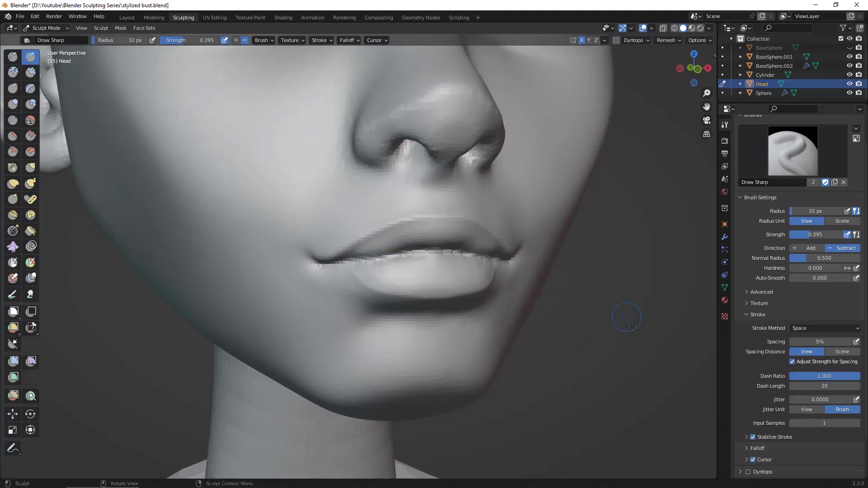
{"action": "middle_click_drag", "start_coordinate": [632, 327], "coordinate": [656, 396], "text": "ctrl"}
{"action": "middle_click_drag", "start_coordinate": [649, 419], "coordinate": [663, 361]}
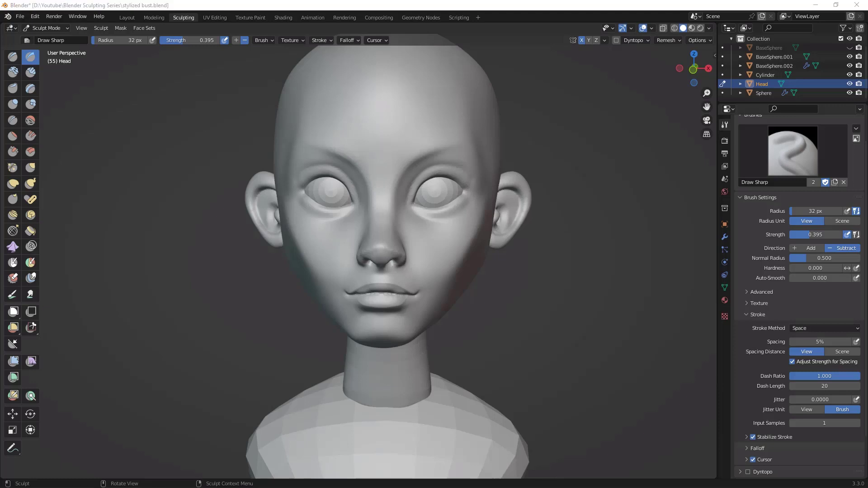
Step: Build up the centre of the upper lip with the Clay Strips brush at 60 px, checking from below and in profile
{"action": "middle_click_drag", "start_coordinate": [552, 258], "coordinate": [581, 131]}
{"action": "middle_click_drag", "start_coordinate": [597, 221], "coordinate": [626, 194], "text": "ctrl"}
{"action": "middle_click_drag", "start_coordinate": [662, 227], "coordinate": [604, 389], "text": "ctrl"}
{"action": "middle_click_drag", "start_coordinate": [620, 276], "coordinate": [458, 252]}
{"action": "left_click", "coordinate": [30, 73]}
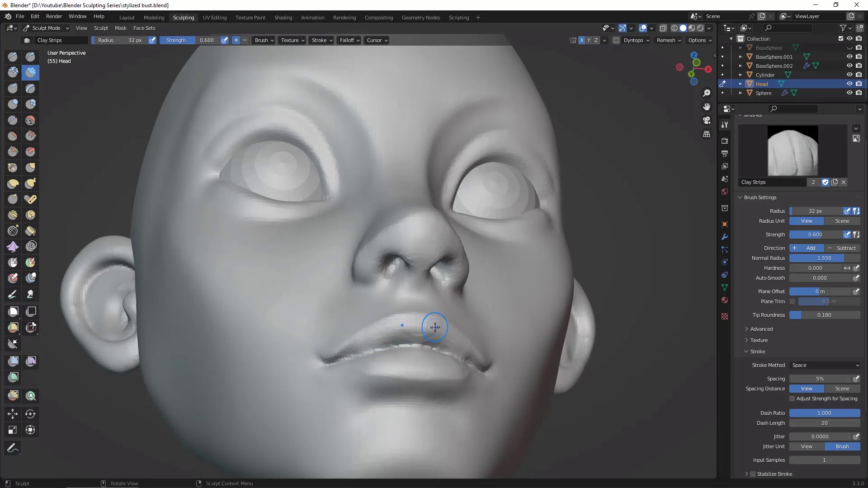
{"action": "key", "text": "f"}
{"action": "left_click", "coordinate": [426, 331]}
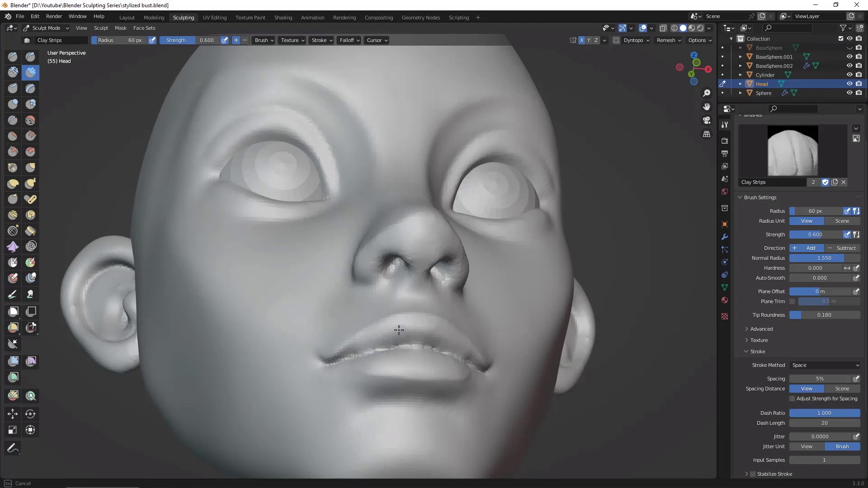
{"action": "middle_click_drag", "start_coordinate": [651, 379], "coordinate": [649, 340]}
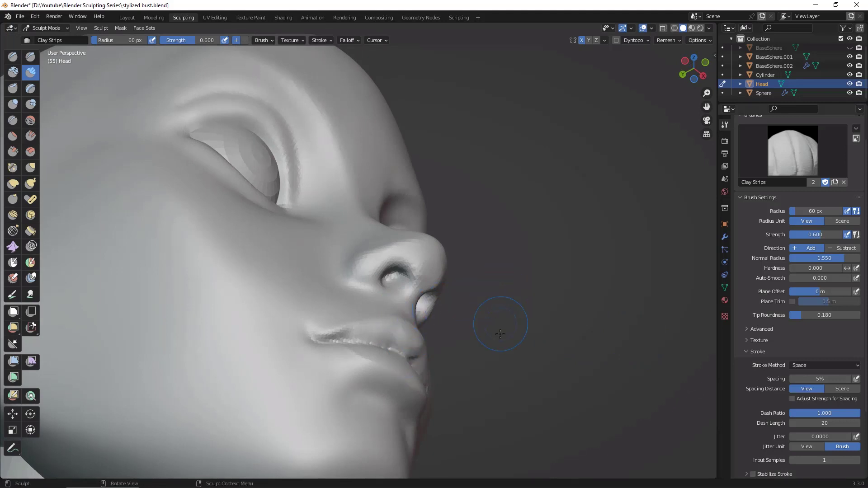
Step: Sharpen the line between the lips near the mouth corners with the Draw Sharp brush at 60 px, after checking the mouth from several angles
{"action": "middle_click_drag", "start_coordinate": [535, 348], "coordinate": [411, 337]}
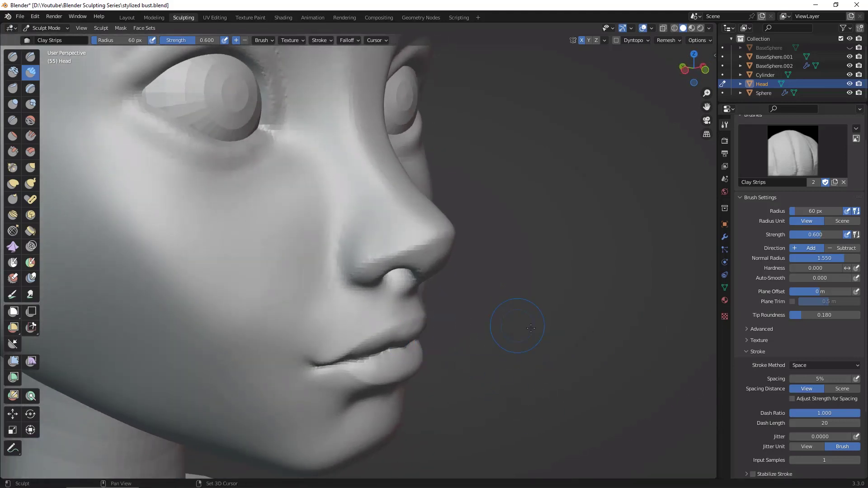
{"action": "middle_click_drag", "start_coordinate": [593, 361], "coordinate": [436, 341]}
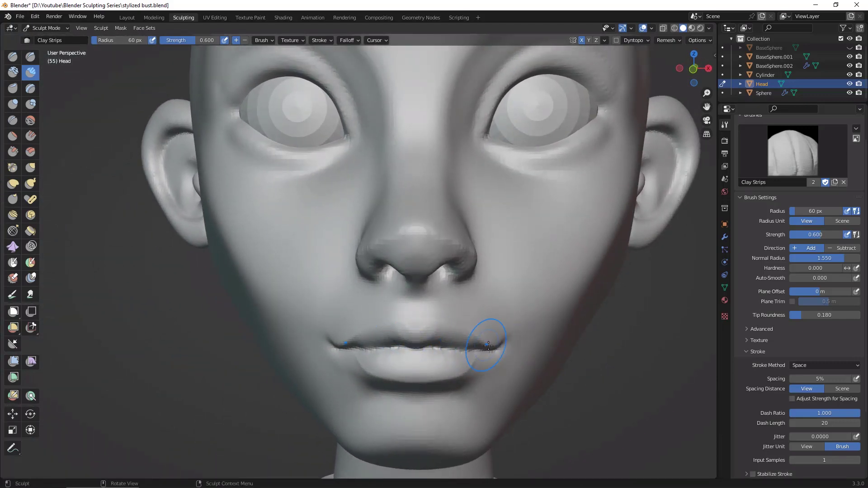
{"action": "middle_click_drag", "start_coordinate": [430, 333], "coordinate": [629, 324]}
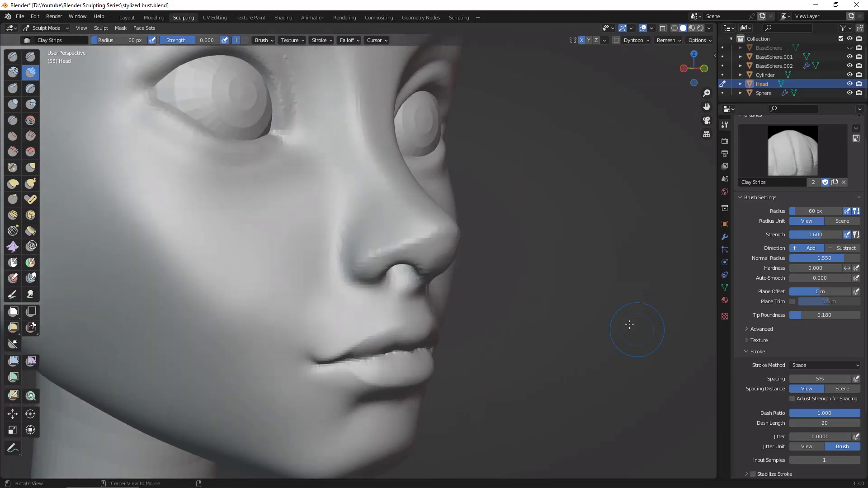
{"action": "mouse_move", "coordinate": [528, 332]}
{"action": "middle_mouse_down"}
{"action": "mouse_move", "coordinate": [554, 353]}
{"action": "mouse_move", "coordinate": [545, 342]}
{"action": "mouse_move", "coordinate": [563, 403]}
{"action": "mouse_move", "coordinate": [612, 404]}
{"action": "mouse_move", "coordinate": [711, 258]}
{"action": "middle_mouse_up"}
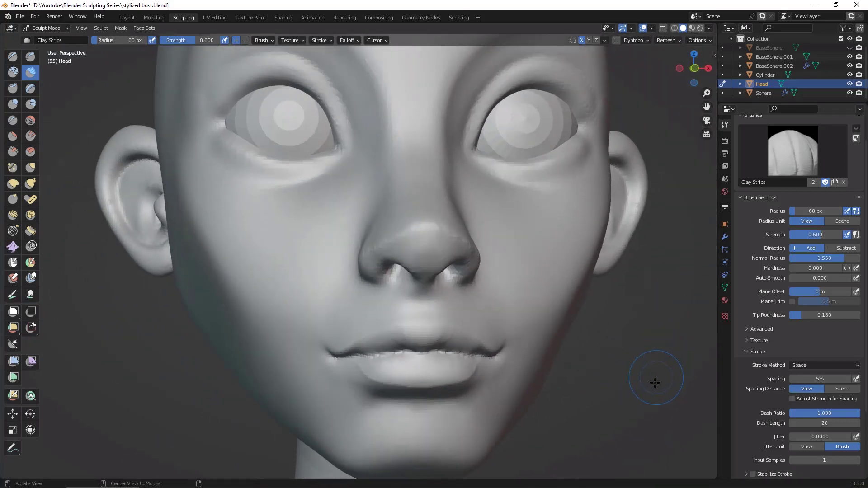
{"action": "middle_click_drag", "start_coordinate": [655, 383], "coordinate": [623, 349]}
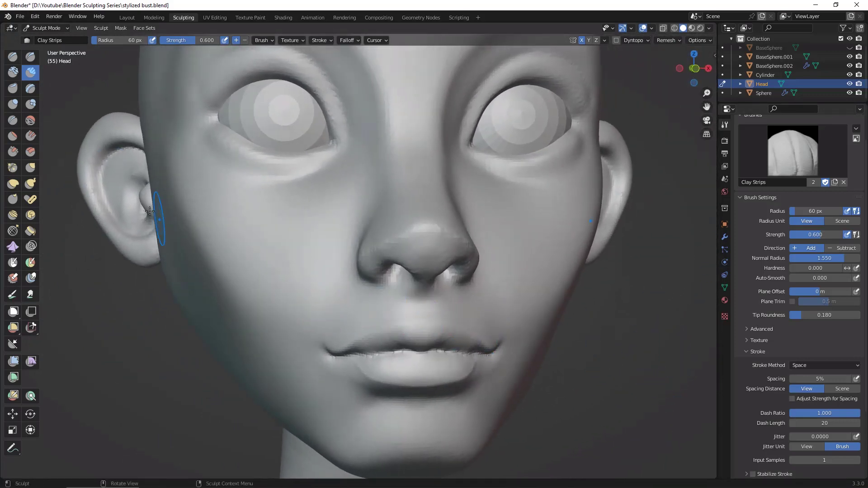
{"action": "left_click", "coordinate": [32, 59]}
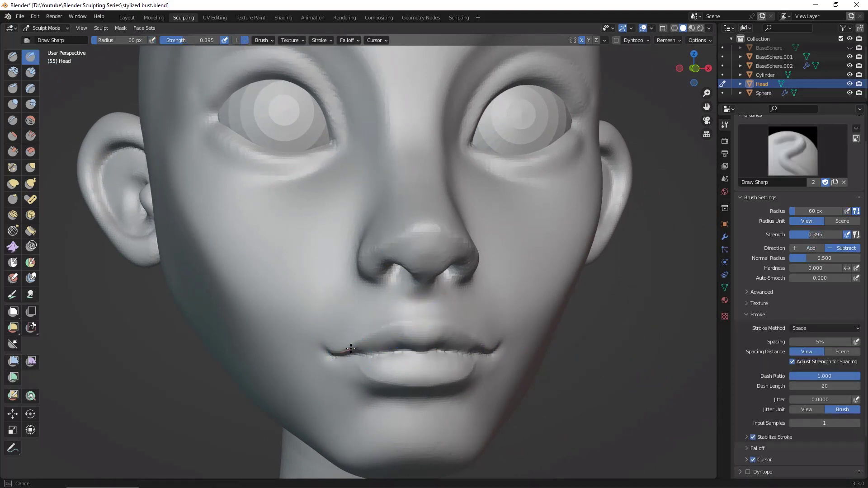
{"action": "mouse_move", "coordinate": [583, 354]}
{"action": "left_mouse_down", "text": "alt"}
{"action": "mouse_move", "coordinate": [609, 359]}
{"action": "mouse_move", "coordinate": [597, 357]}
{"action": "left_mouse_up", "text": "alt"}
{"action": "left_click_drag", "start_coordinate": [597, 358], "coordinate": [558, 355], "text": "ctrl+alt"}
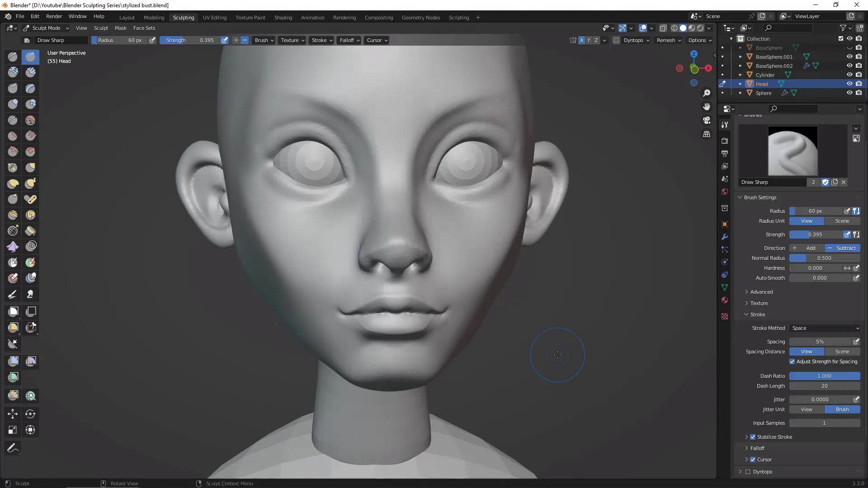
Step: Carve the mouth line from the corner inward with the Draw Sharp brush and inspect the lips from below
{"action": "left_click_drag", "start_coordinate": [459, 319], "coordinate": [588, 307], "text": "alt"}
{"action": "scroll", "coordinate": [588, 307], "scroll_direction": "up", "scroll_amount": 2}
{"action": "left_click_drag", "start_coordinate": [329, 361], "coordinate": [382, 349]}
{"action": "mouse_move", "coordinate": [616, 347]}
{"action": "left_mouse_down", "text": "alt"}
{"action": "mouse_move", "coordinate": [595, 365]}
{"action": "mouse_move", "coordinate": [615, 376]}
{"action": "mouse_move", "coordinate": [533, 351]}
{"action": "mouse_move", "coordinate": [576, 364]}
{"action": "mouse_move", "coordinate": [594, 357]}
{"action": "mouse_move", "coordinate": [591, 388]}
{"action": "mouse_move", "coordinate": [562, 360]}
{"action": "mouse_move", "coordinate": [571, 353]}
{"action": "left_mouse_up", "text": "alt"}
{"action": "scroll", "coordinate": [582, 355], "scroll_direction": "up", "scroll_amount": 4}
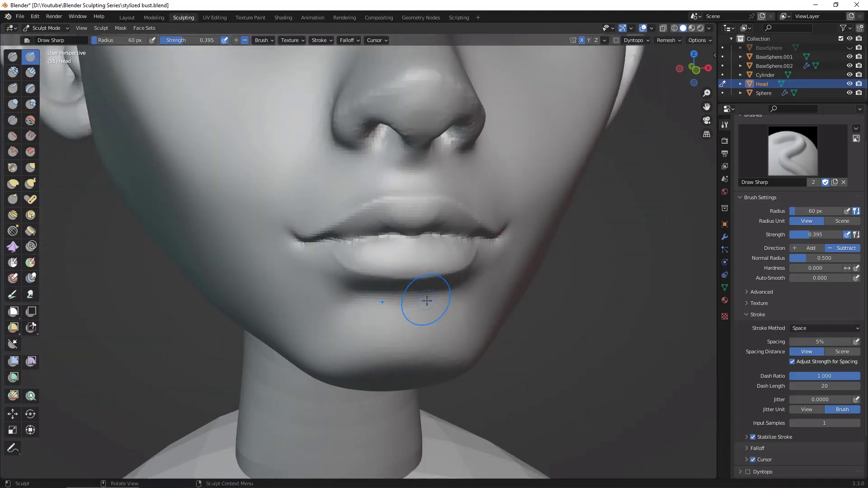
Step: Build up the volume of the lower lip from its centre towards the sides with the Clay Strips brush at 60 px
{"action": "key", "text": "c"}
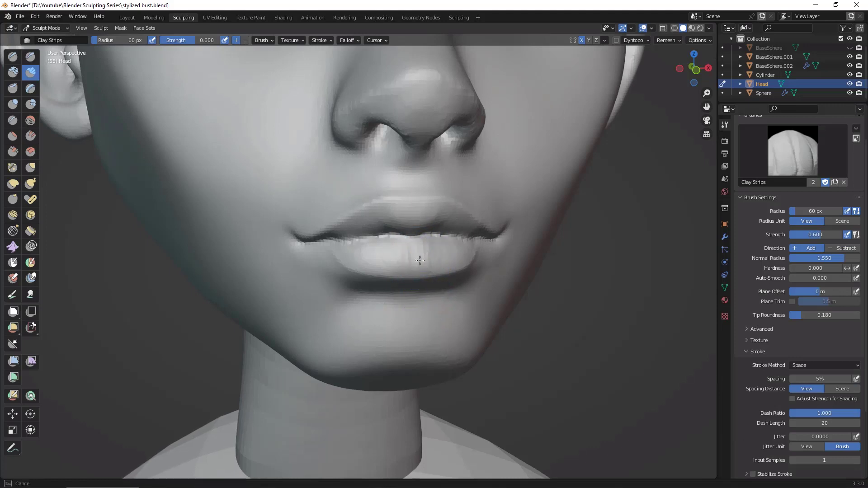
{"action": "left_click_drag", "start_coordinate": [441, 260], "coordinate": [449, 246]}
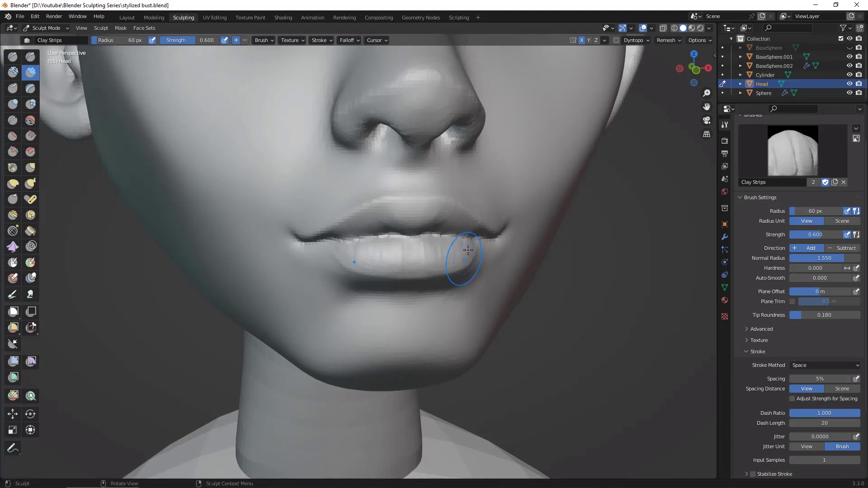
{"action": "middle_click_drag", "start_coordinate": [574, 315], "coordinate": [420, 251]}
{"action": "middle_click_drag", "start_coordinate": [365, 357], "coordinate": [427, 240]}
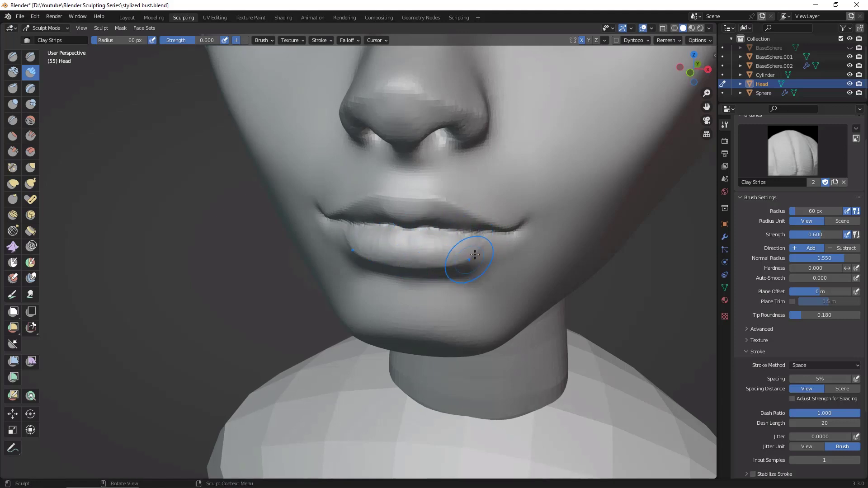
{"action": "middle_click_drag", "start_coordinate": [629, 279], "coordinate": [456, 216]}
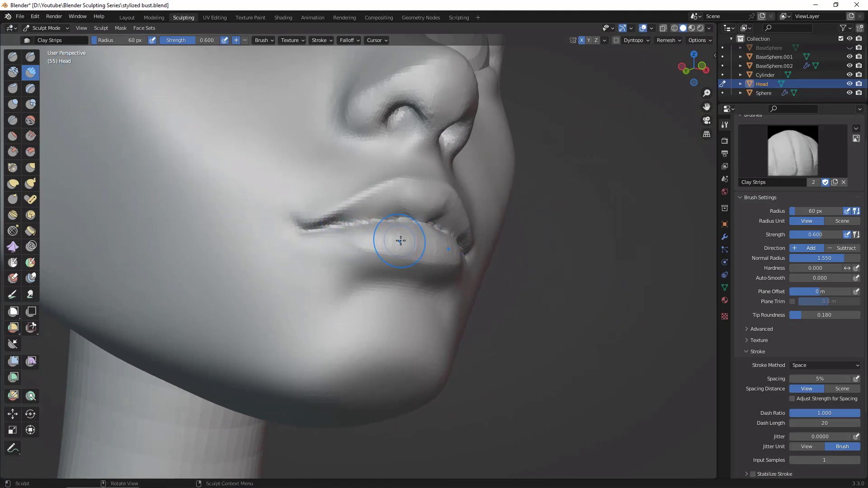
Step: Define the outer ends and lower edge of the lower lip with the Draw Sharp brush at 60 px, checking the whole face
{"action": "key", "text": "d"}
{"action": "left_click_drag", "start_coordinate": [339, 226], "coordinate": [357, 247]}
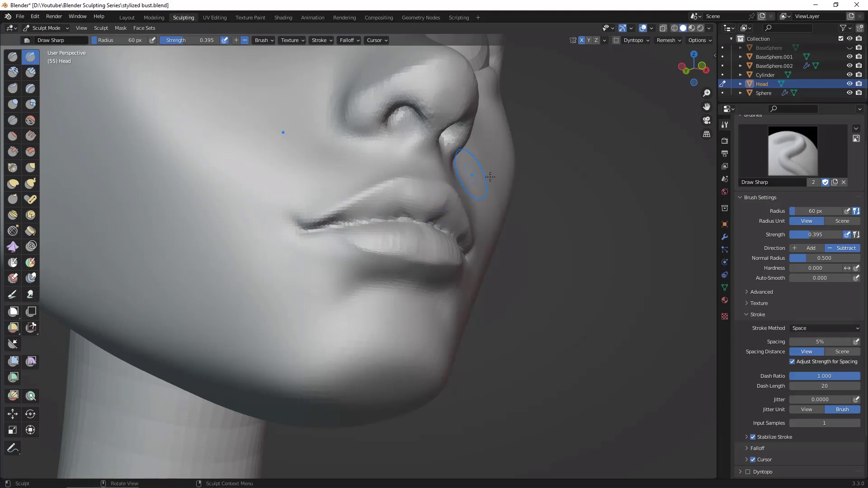
{"action": "middle_click_drag", "start_coordinate": [491, 177], "coordinate": [531, 291]}
{"action": "left_click_drag", "start_coordinate": [434, 258], "coordinate": [437, 261]}
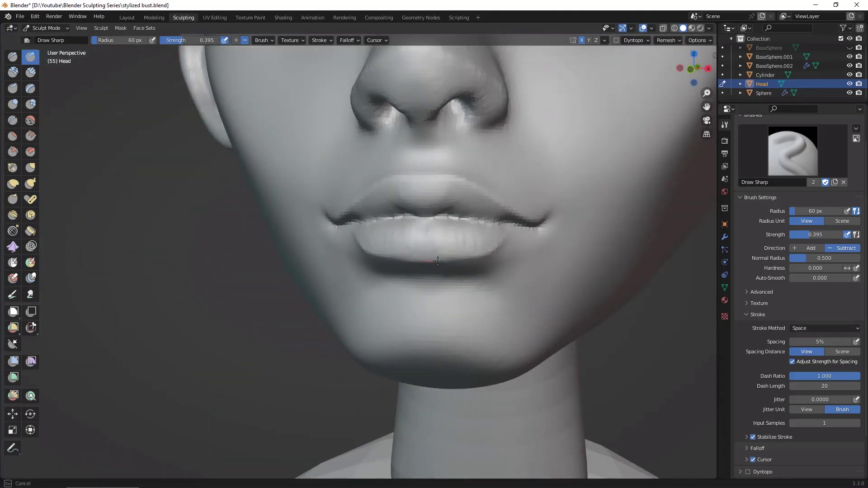
{"action": "left_click_drag", "start_coordinate": [515, 223], "coordinate": [522, 214]}
{"action": "scroll", "coordinate": [665, 306], "scroll_direction": "down", "scroll_amount": 5}
{"action": "mouse_move", "coordinate": [616, 236]}
{"action": "middle_mouse_down"}
{"action": "mouse_move", "coordinate": [665, 306]}
{"action": "mouse_move", "coordinate": [623, 317]}
{"action": "mouse_move", "coordinate": [646, 295]}
{"action": "mouse_move", "coordinate": [637, 307]}
{"action": "mouse_move", "coordinate": [593, 272]}
{"action": "middle_mouse_up"}
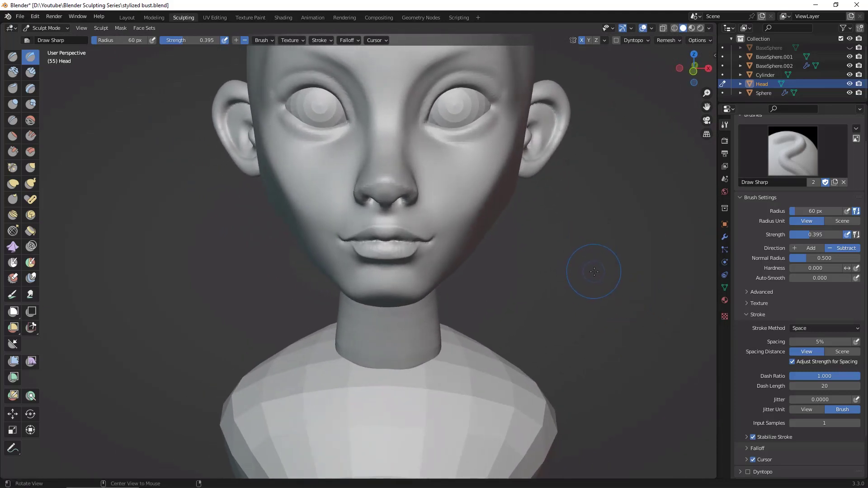
{"action": "mouse_move", "coordinate": [594, 272]}
{"action": "left_mouse_down", "text": "ctrl+alt"}
{"action": "mouse_move", "coordinate": [608, 295]}
{"action": "mouse_move", "coordinate": [597, 277]}
{"action": "left_mouse_up", "text": "ctrl+alt"}
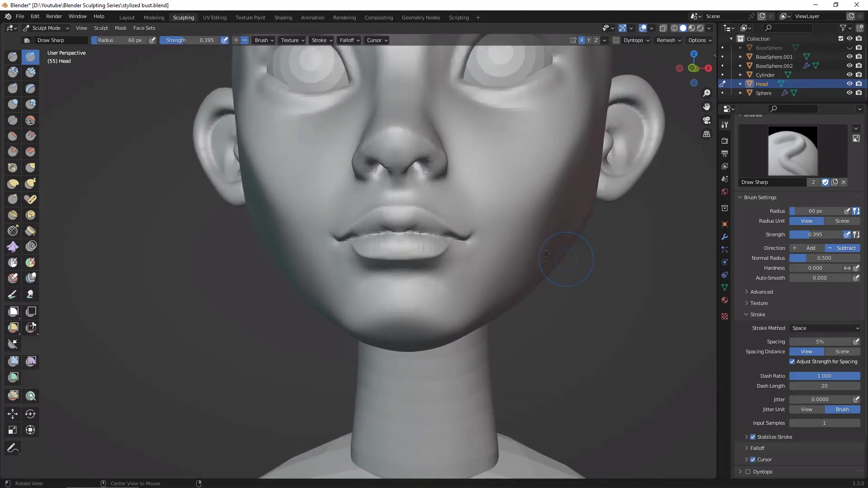
Step: Reduce the Draw Sharp brush to 49 px, turn off stroke stabilization, and carve the creases at the mouth corners
{"action": "key", "text": "f"}
{"action": "left_click", "coordinate": [472, 239]}
{"action": "left_click_drag", "start_coordinate": [479, 241], "coordinate": [481, 239]}
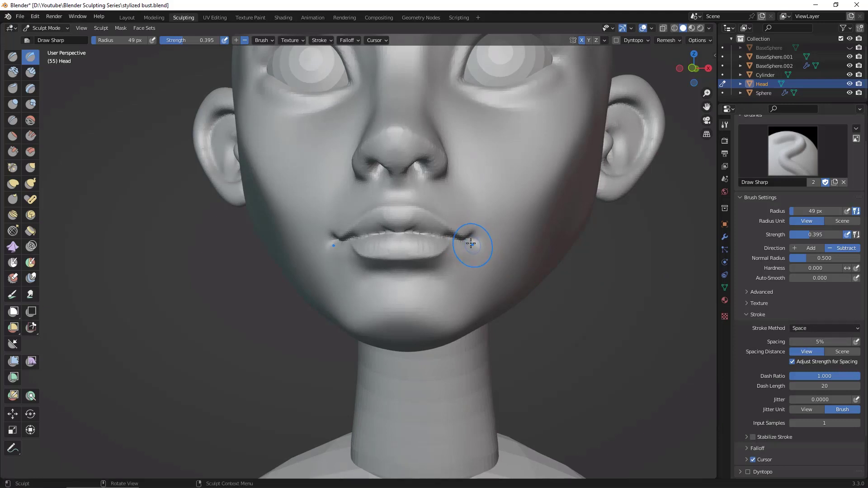
{"action": "middle_click_drag", "start_coordinate": [577, 337], "coordinate": [496, 266]}
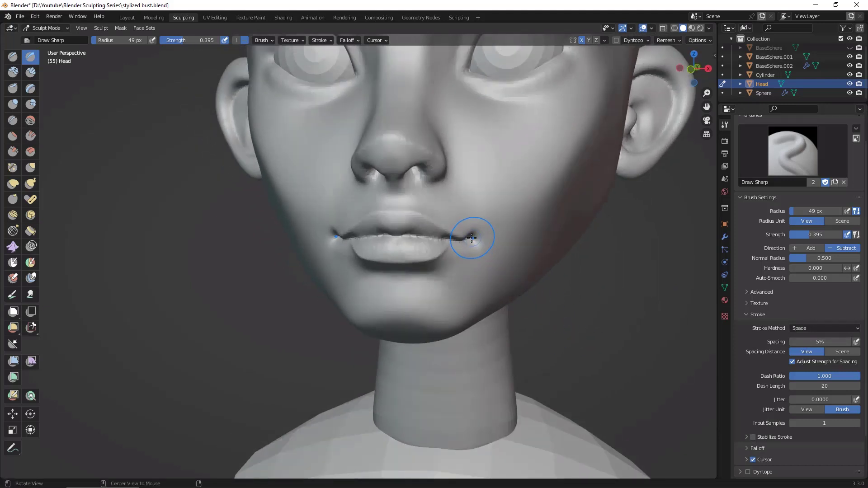
{"action": "middle_click_drag", "start_coordinate": [471, 238], "coordinate": [471, 236]}
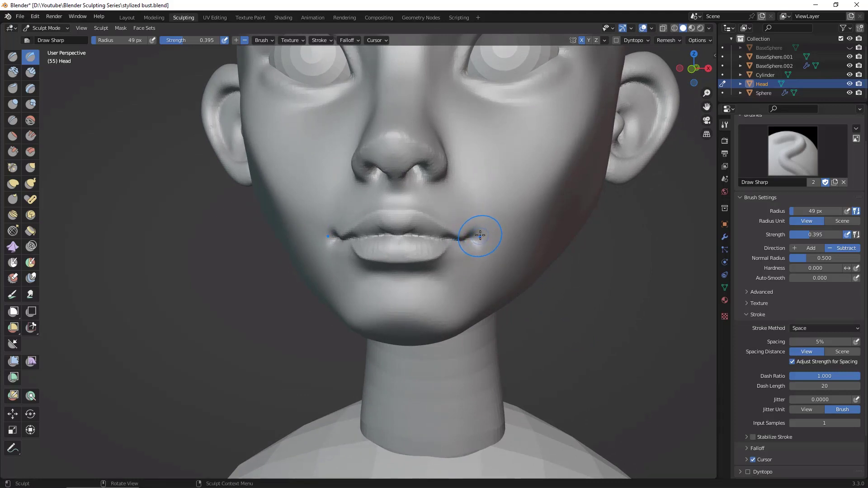
Step: Reshape the mouth corners and lips with the Grab brush at 49 px, checking from the front and in profile
{"action": "key", "text": "g"}
{"action": "left_click_drag", "start_coordinate": [474, 228], "coordinate": [485, 237]}
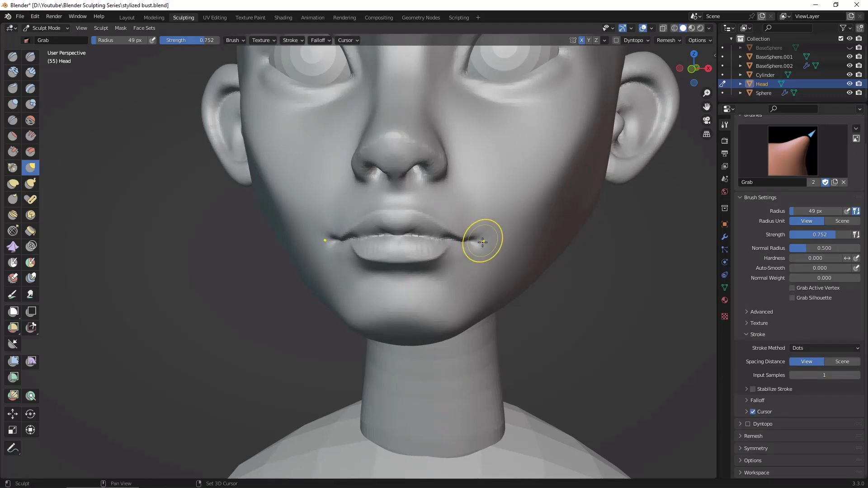
{"action": "mouse_move", "coordinate": [485, 236]}
{"action": "middle_mouse_down"}
{"action": "mouse_move", "coordinate": [642, 314]}
{"action": "mouse_move", "coordinate": [586, 330]}
{"action": "mouse_move", "coordinate": [605, 321]}
{"action": "mouse_move", "coordinate": [582, 356]}
{"action": "middle_mouse_up"}
{"action": "mouse_move", "coordinate": [582, 356]}
{"action": "middle_mouse_down"}
{"action": "mouse_move", "coordinate": [614, 312]}
{"action": "mouse_move", "coordinate": [606, 310]}
{"action": "mouse_move", "coordinate": [618, 285]}
{"action": "mouse_move", "coordinate": [618, 319]}
{"action": "mouse_move", "coordinate": [573, 274]}
{"action": "middle_mouse_up"}
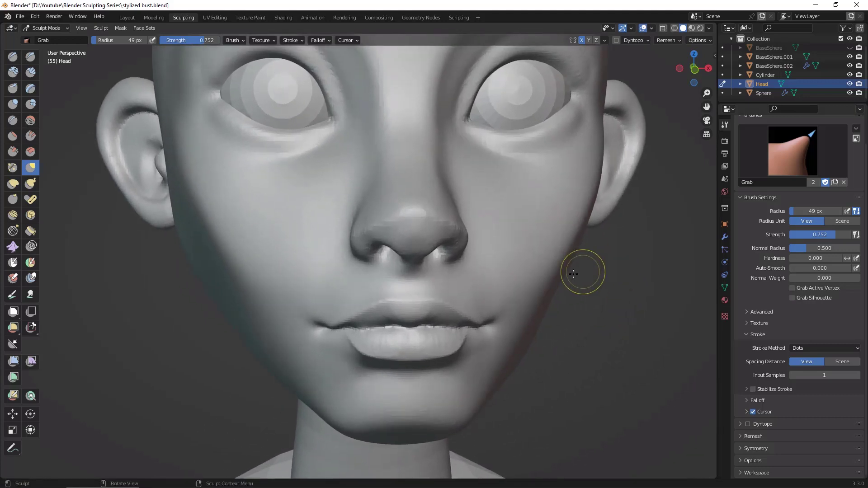
{"action": "mouse_move", "coordinate": [413, 339]}
{"action": "left_mouse_down"}
{"action": "mouse_move", "coordinate": [448, 339]}
{"action": "mouse_move", "coordinate": [419, 342]}
{"action": "left_mouse_up"}
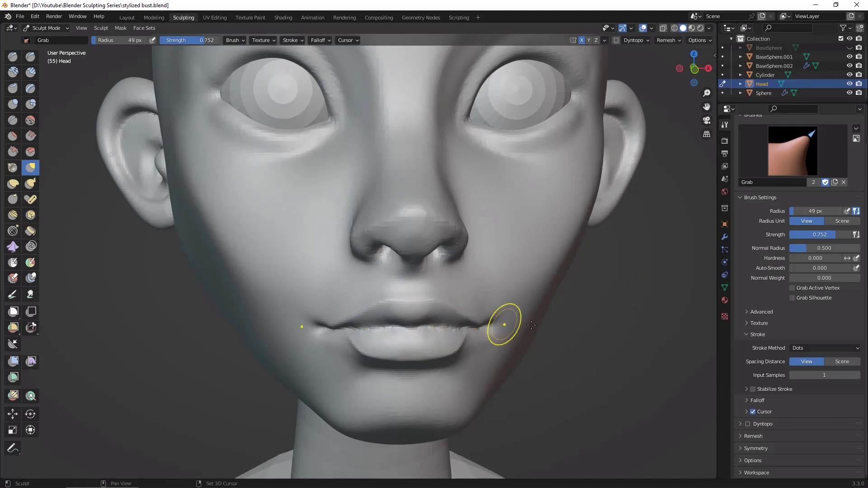
{"action": "middle_click_drag", "start_coordinate": [532, 325], "coordinate": [566, 369]}
{"action": "middle_click_drag", "start_coordinate": [694, 413], "coordinate": [626, 403]}
{"action": "middle_click_drag", "start_coordinate": [378, 341], "coordinate": [374, 387], "text": "ctrl"}
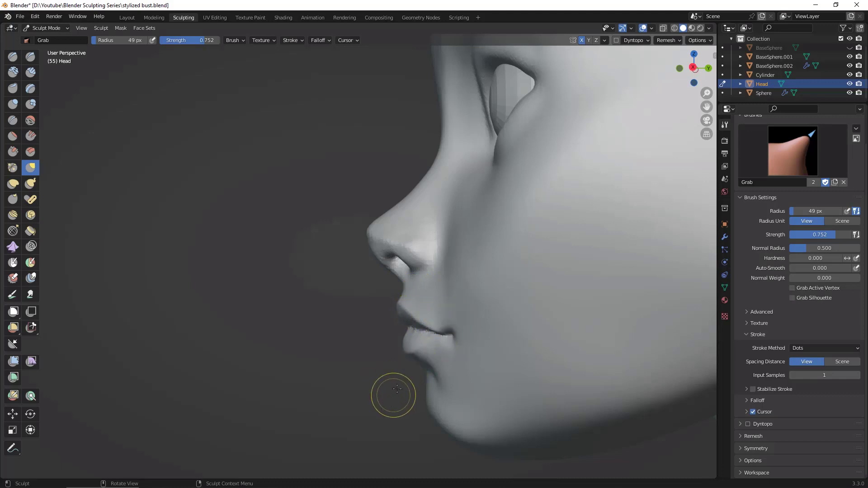
Step: Switch to the right orthographic view, frame the face profile, and show the sidebar's view settings
{"action": "left_click", "coordinate": [694, 68]}
{"action": "middle_click_drag", "start_coordinate": [415, 352], "coordinate": [469, 287], "text": "ctrl"}
{"action": "key", "text": "n"}
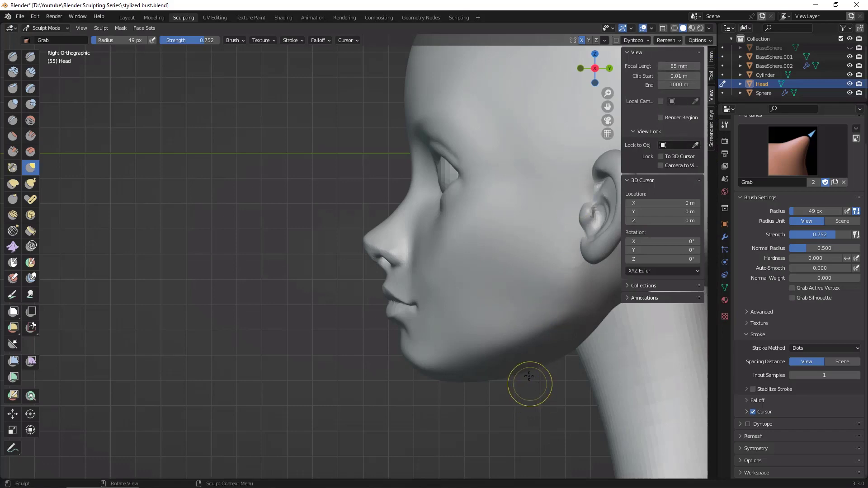
{"action": "mouse_move", "coordinate": [494, 401]}
{"action": "middle_mouse_down", "text": "ctrl"}
{"action": "mouse_move", "coordinate": [521, 369]}
{"action": "mouse_move", "coordinate": [527, 390]}
{"action": "middle_mouse_up", "text": "ctrl"}
{"action": "middle_click_drag", "start_coordinate": [569, 281], "coordinate": [594, 323], "text": "ctrl"}
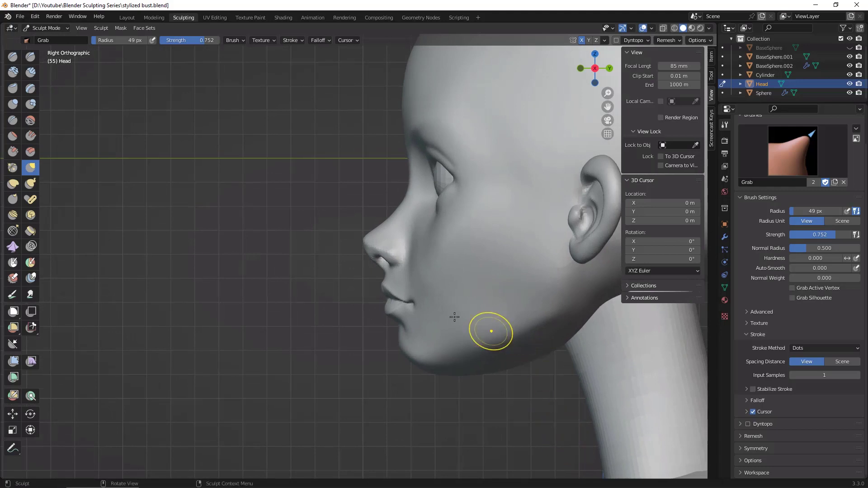
Step: Enlarge the Grab brush to 213 px and reshape the jaw, mouth and chin in profile
{"action": "key", "text": "f"}
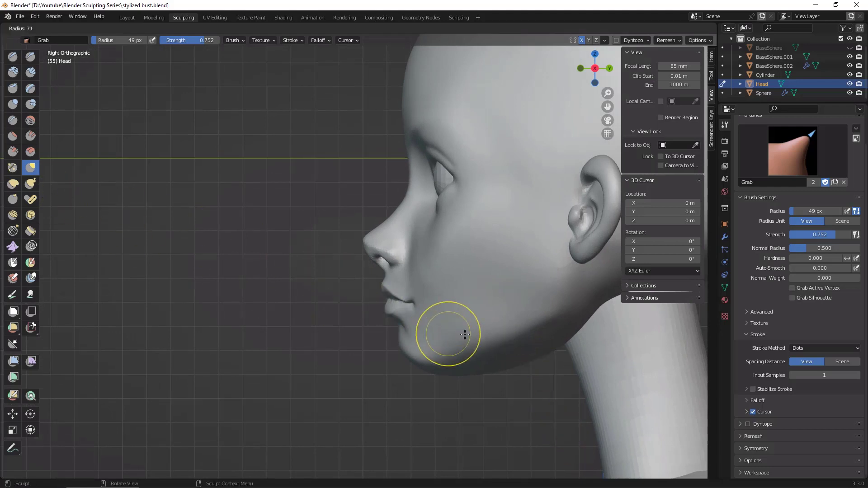
{"action": "left_click", "coordinate": [544, 334]}
{"action": "left_click_drag", "start_coordinate": [510, 366], "coordinate": [510, 352]}
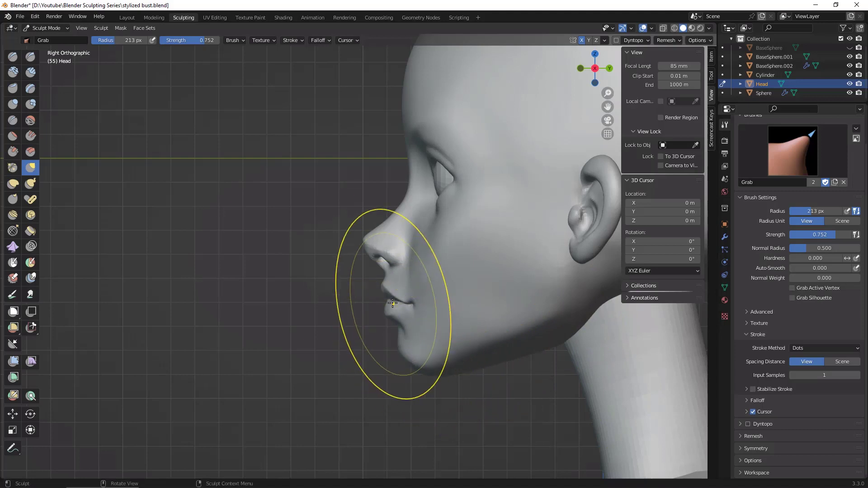
{"action": "left_click_drag", "start_coordinate": [393, 303], "coordinate": [392, 309]}
{"action": "left_click_drag", "start_coordinate": [406, 354], "coordinate": [403, 344]}
{"action": "left_click_drag", "start_coordinate": [432, 305], "coordinate": [434, 310]}
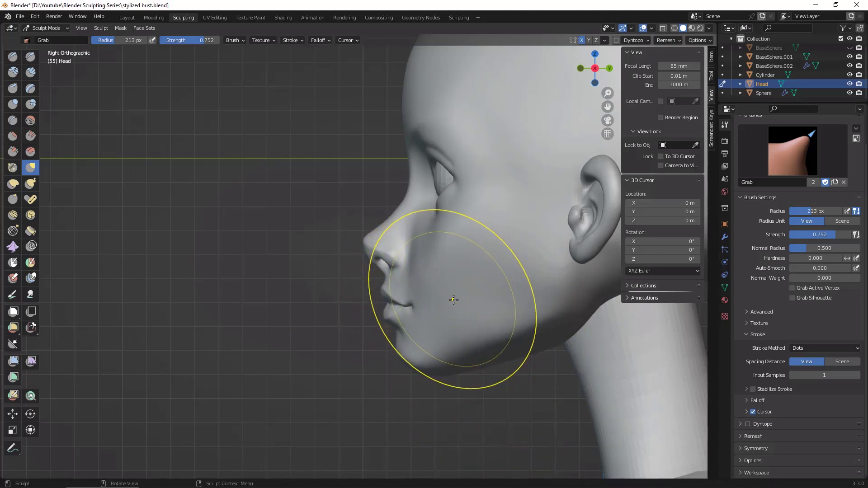
Step: Reduce the Grab brush to 142 px and adjust the cheek beside the mouth corner in profile
{"action": "key", "text": "f"}
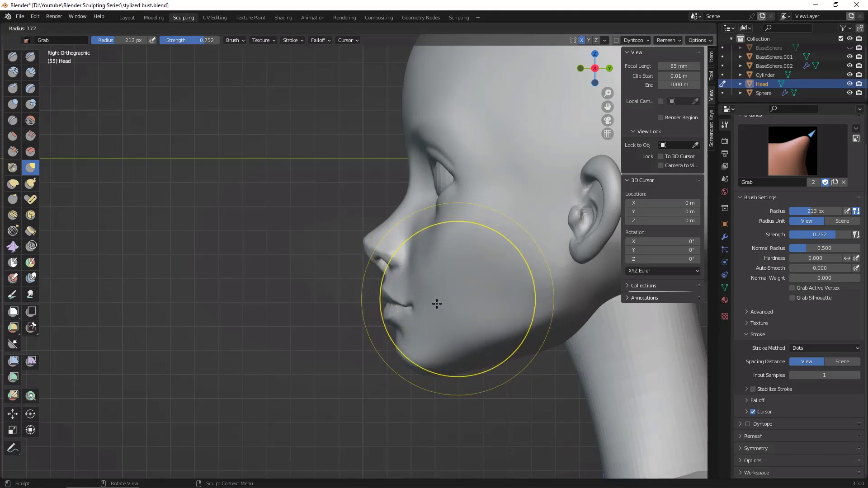
{"action": "left_click", "coordinate": [457, 293]}
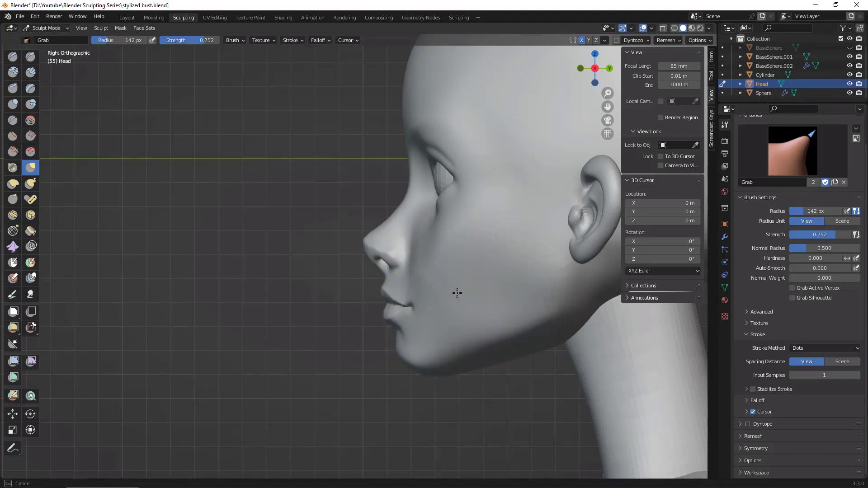
{"action": "left_click_drag", "start_coordinate": [457, 293], "coordinate": [441, 308]}
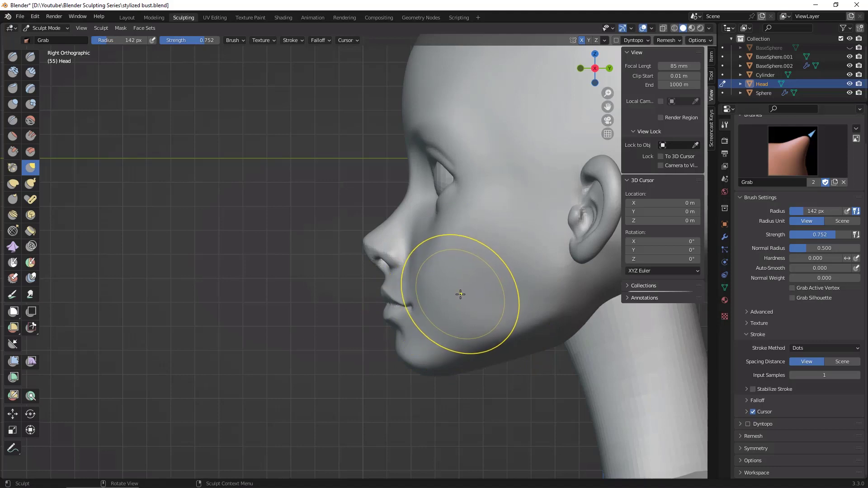
Step: Set the Grab brush to 239 px with strength 0.424 and adjust the mouth area in profile
{"action": "key", "text": "shift+f"}
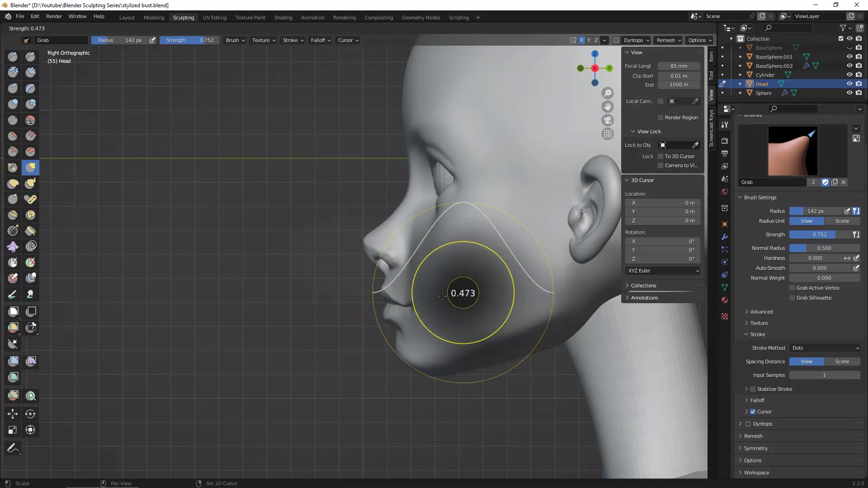
{"action": "left_click", "coordinate": [442, 296]}
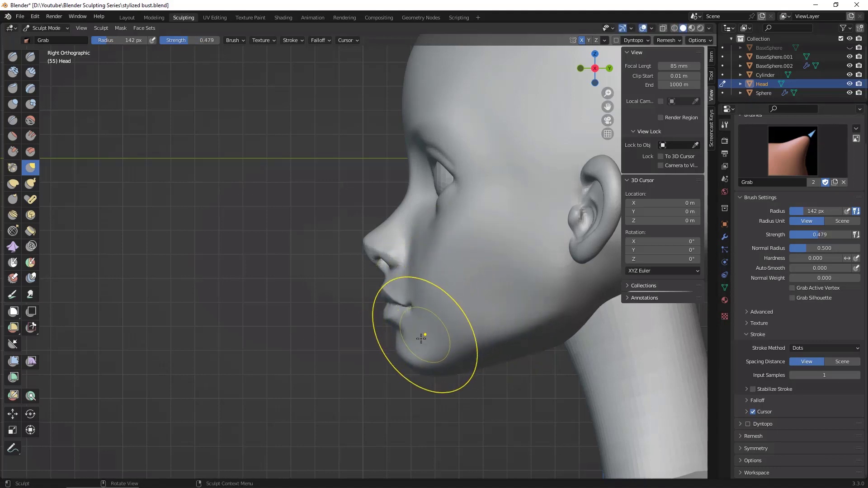
{"action": "key", "text": "f"}
{"action": "left_click", "coordinate": [460, 295]}
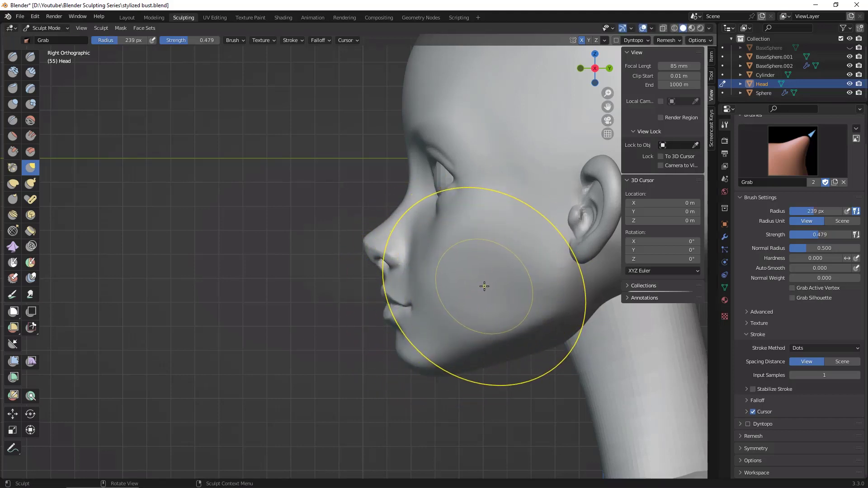
{"action": "key", "text": "shift+f"}
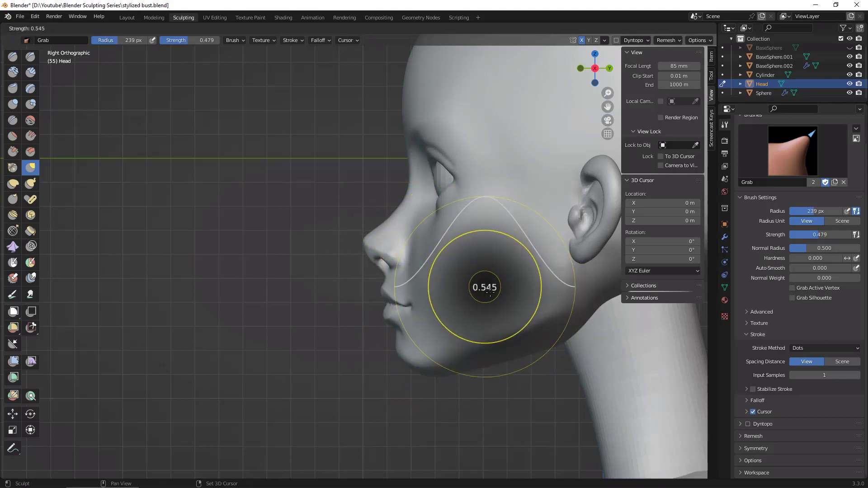
{"action": "left_click", "coordinate": [485, 292]}
{"action": "left_click_drag", "start_coordinate": [439, 305], "coordinate": [383, 297]}
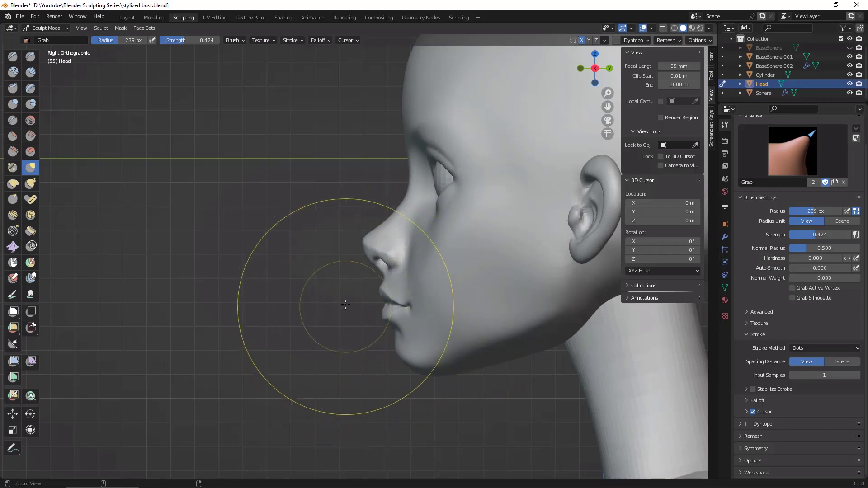
Step: Reduce the Grab brush to 125 px and reshape the nose tip, underside and nostril wing in profile
{"action": "scroll", "coordinate": [376, 253], "scroll_direction": "up", "scroll_amount": 5}
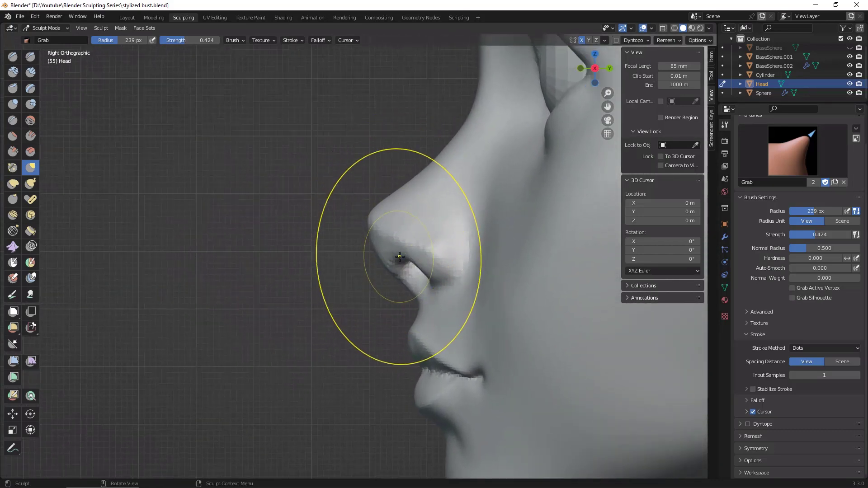
{"action": "key", "text": "f"}
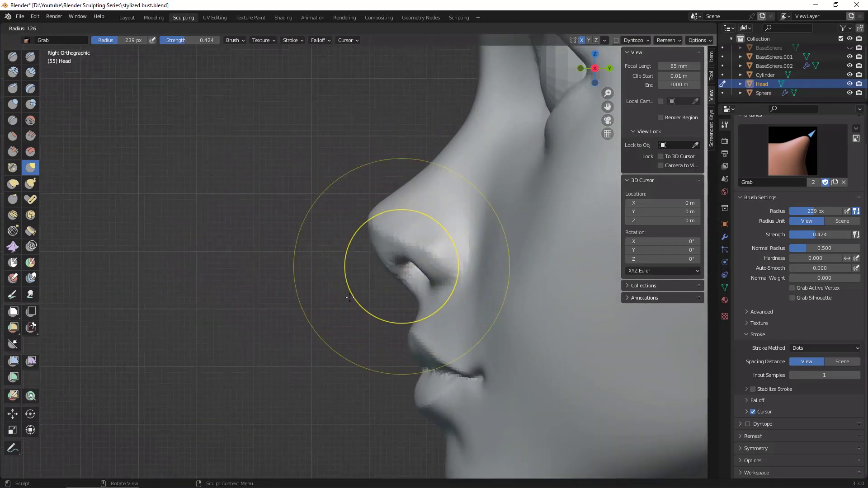
{"action": "left_click", "coordinate": [393, 245]}
{"action": "left_click_drag", "start_coordinate": [384, 266], "coordinate": [379, 258]}
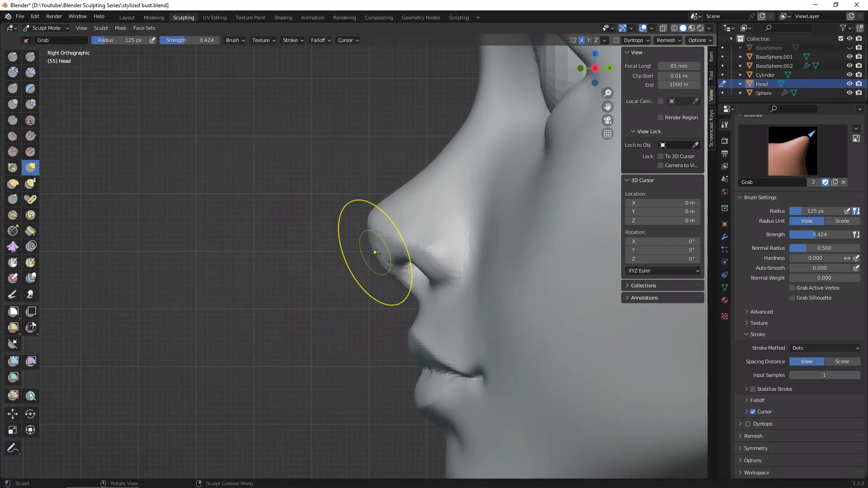
{"action": "left_click_drag", "start_coordinate": [409, 289], "coordinate": [416, 290]}
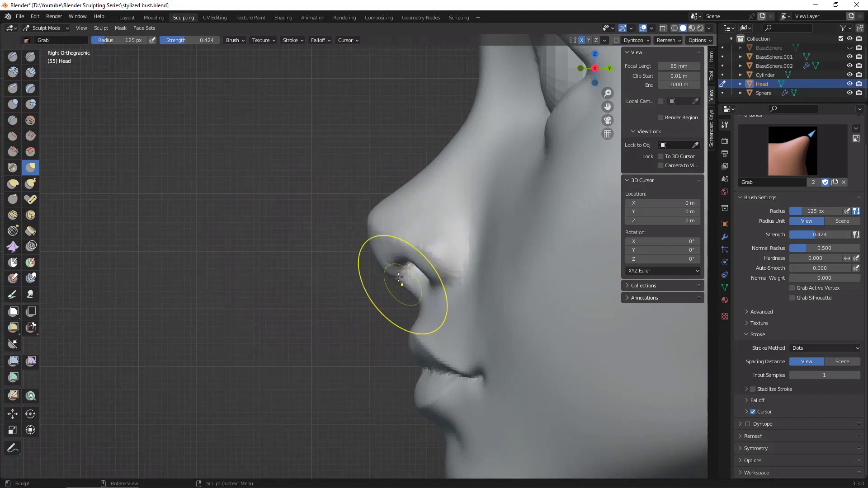
{"action": "left_click_drag", "start_coordinate": [379, 247], "coordinate": [372, 246]}
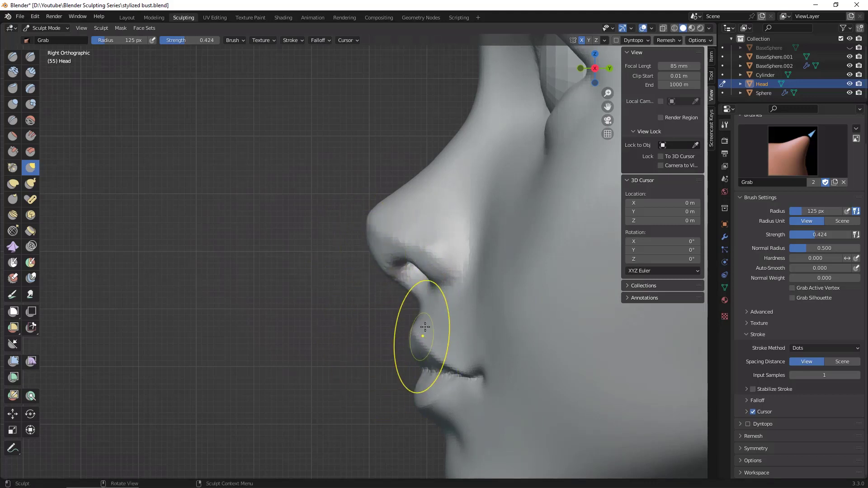
{"action": "left_click_drag", "start_coordinate": [435, 283], "coordinate": [446, 274]}
{"action": "left_click_drag", "start_coordinate": [446, 245], "coordinate": [447, 249]}
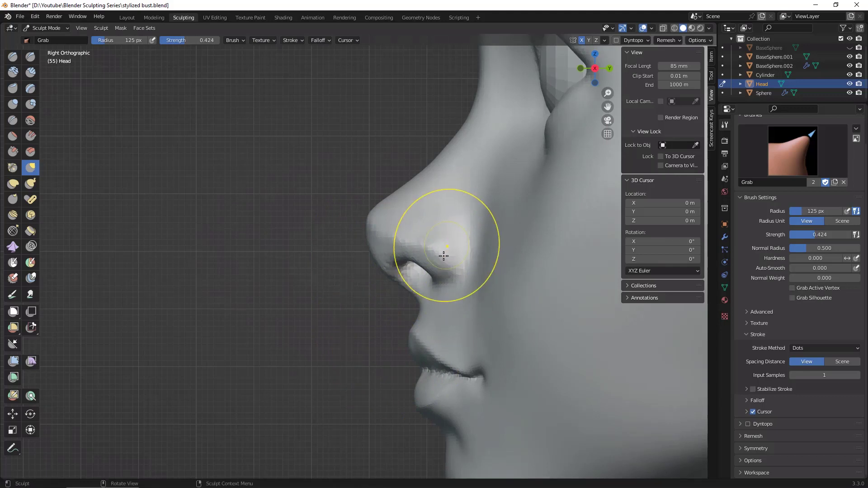
Step: Frame the head and examine the nose, mouth and jaw proportions from front and three-quarter angles
{"action": "left_click_drag", "start_coordinate": [367, 367], "coordinate": [405, 363], "text": "alt"}
{"action": "left_click_drag", "start_coordinate": [471, 341], "coordinate": [441, 361], "text": "alt"}
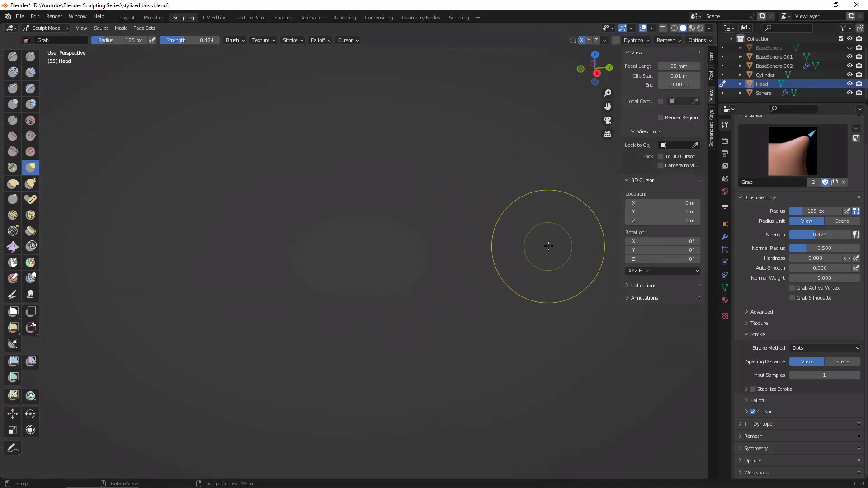
{"action": "key", "text": "KP_Decimal"}
{"action": "scroll", "coordinate": [553, 267], "scroll_direction": "down", "scroll_amount": 7}
{"action": "mouse_move", "coordinate": [451, 442]}
{"action": "middle_mouse_down"}
{"action": "mouse_move", "coordinate": [510, 417]}
{"action": "mouse_move", "coordinate": [417, 330]}
{"action": "middle_mouse_up"}
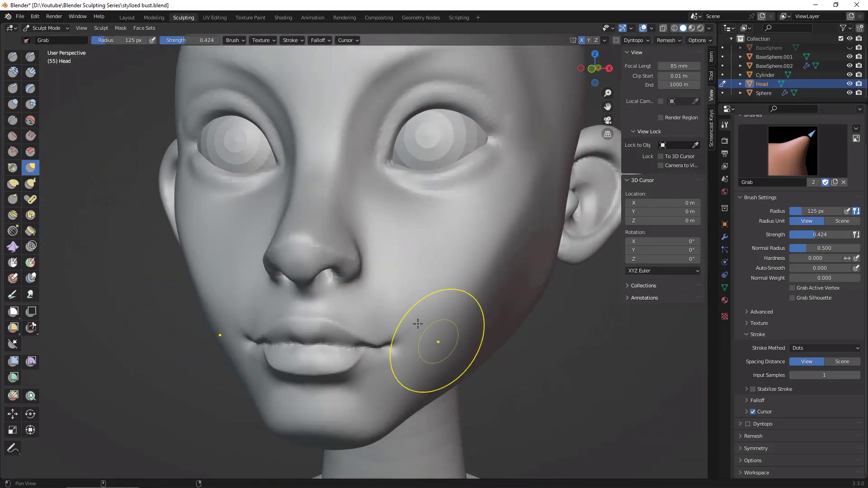
{"action": "left_click_drag", "start_coordinate": [383, 306], "coordinate": [381, 304]}
{"action": "mouse_move", "coordinate": [554, 402]}
{"action": "middle_mouse_down"}
{"action": "mouse_move", "coordinate": [581, 411]}
{"action": "mouse_move", "coordinate": [516, 405]}
{"action": "mouse_move", "coordinate": [606, 396]}
{"action": "mouse_move", "coordinate": [576, 400]}
{"action": "mouse_move", "coordinate": [574, 446]}
{"action": "middle_mouse_up"}
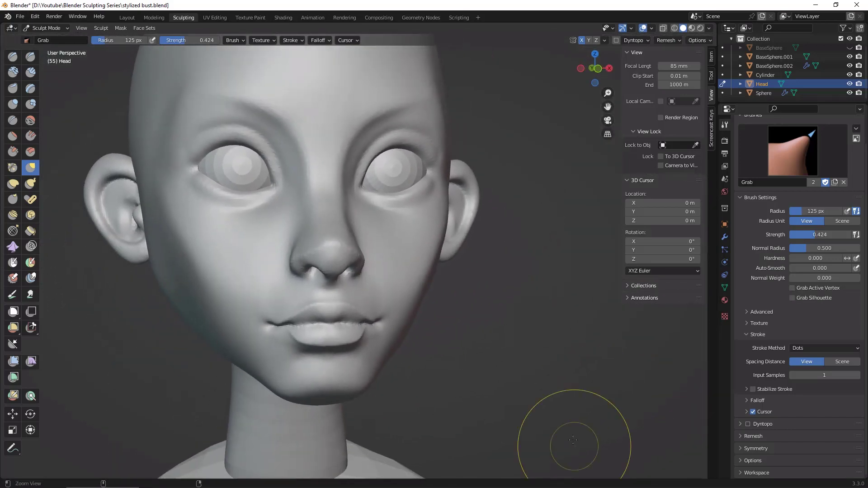
{"action": "mouse_move", "coordinate": [582, 407]}
{"action": "middle_mouse_down"}
{"action": "mouse_move", "coordinate": [571, 405]}
{"action": "mouse_move", "coordinate": [574, 397]}
{"action": "middle_mouse_up"}
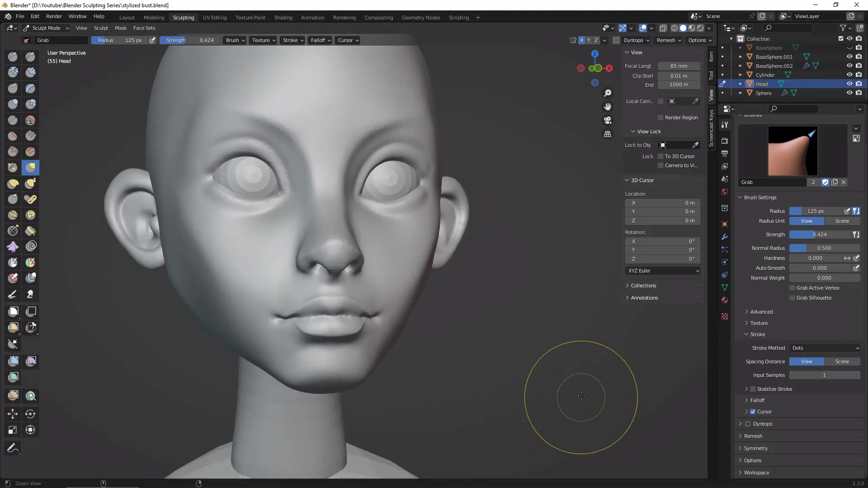
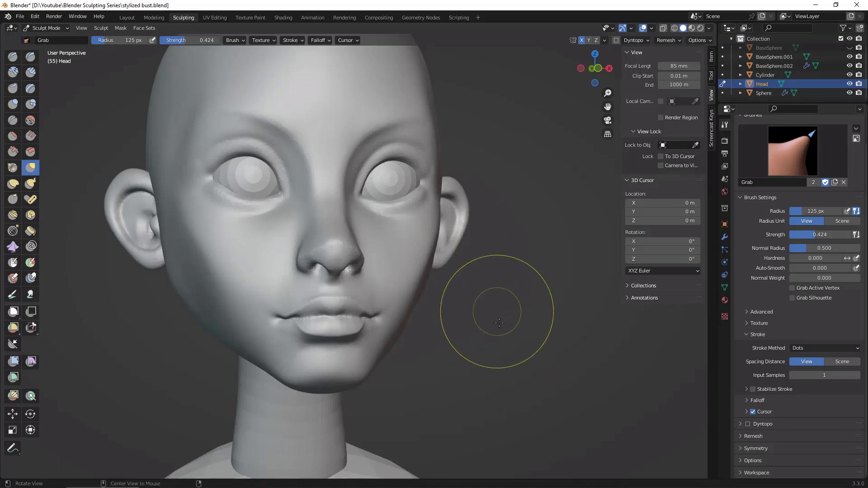
Step: With the Draw Sharp brush at 49 px and strength 0.395, deepen the line between the lips out to the mouth corner
{"action": "middle_click_drag", "start_coordinate": [493, 310], "coordinate": [588, 276]}
{"action": "scroll", "coordinate": [605, 262], "scroll_direction": "up", "scroll_amount": 5}
{"action": "middle_click_drag", "start_coordinate": [626, 234], "coordinate": [548, 275]}
{"action": "left_click", "coordinate": [31, 56]}
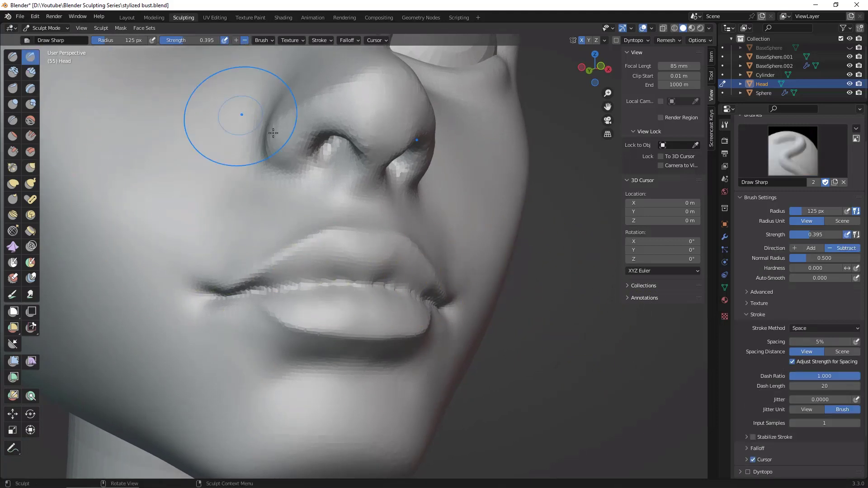
{"action": "key", "text": "f"}
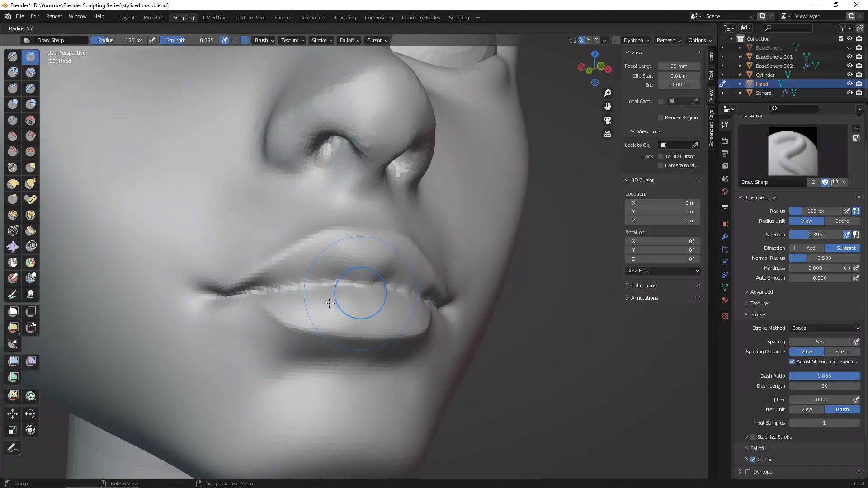
{"action": "left_click", "coordinate": [337, 299]}
{"action": "left_click_drag", "start_coordinate": [366, 286], "coordinate": [248, 293]}
{"action": "left_click_drag", "start_coordinate": [368, 281], "coordinate": [213, 290]}
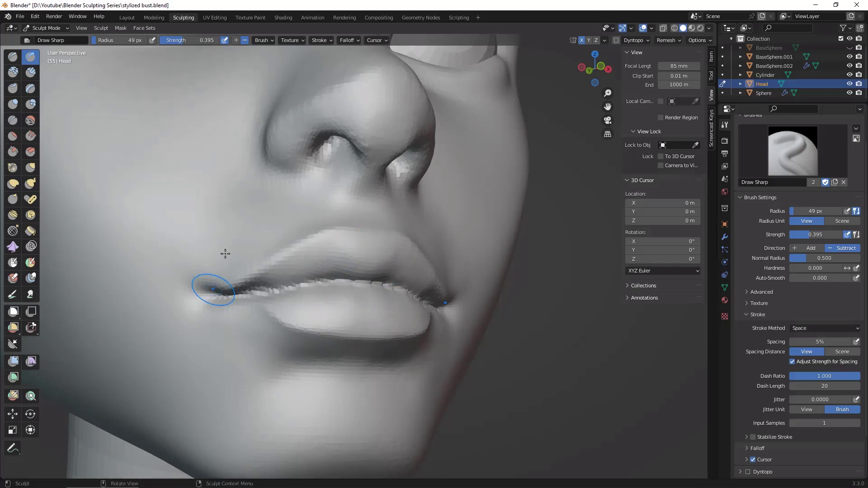
Step: Sharpen the crease between the lips and the mouth corners from the front with the same Draw Sharp brush
{"action": "mouse_move", "coordinate": [607, 330]}
{"action": "middle_mouse_down"}
{"action": "mouse_move", "coordinate": [588, 323]}
{"action": "mouse_move", "coordinate": [616, 343]}
{"action": "mouse_move", "coordinate": [417, 291]}
{"action": "middle_mouse_up"}
{"action": "mouse_move", "coordinate": [417, 291]}
{"action": "left_mouse_down"}
{"action": "mouse_move", "coordinate": [360, 287]}
{"action": "mouse_move", "coordinate": [382, 283]}
{"action": "left_mouse_up"}
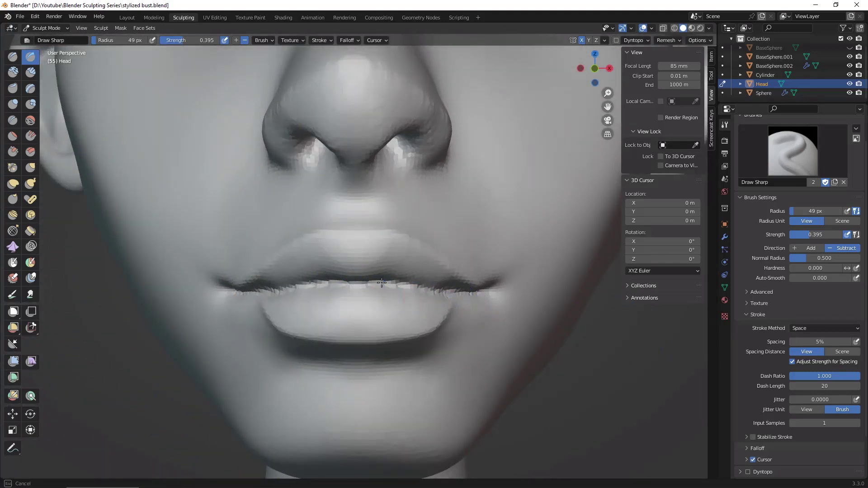
{"action": "left_click_drag", "start_coordinate": [493, 291], "coordinate": [495, 293]}
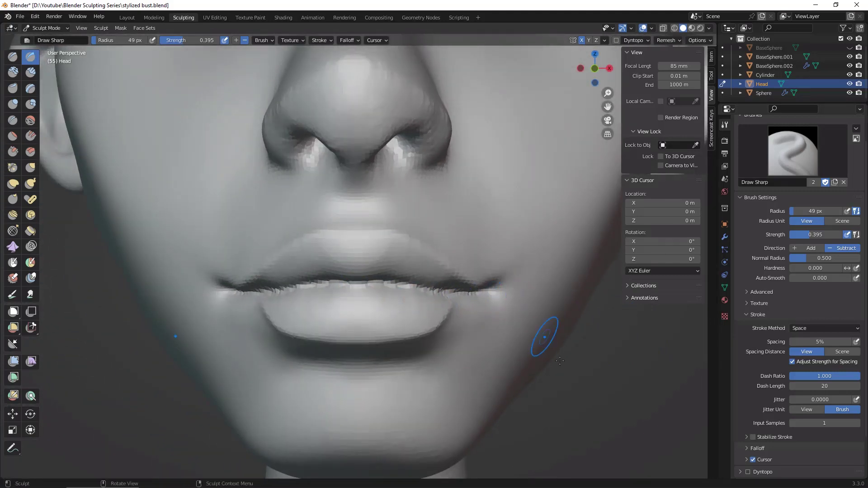
{"action": "mouse_move", "coordinate": [549, 340]}
{"action": "middle_mouse_down"}
{"action": "mouse_move", "coordinate": [527, 348]}
{"action": "mouse_move", "coordinate": [553, 387]}
{"action": "middle_mouse_up"}
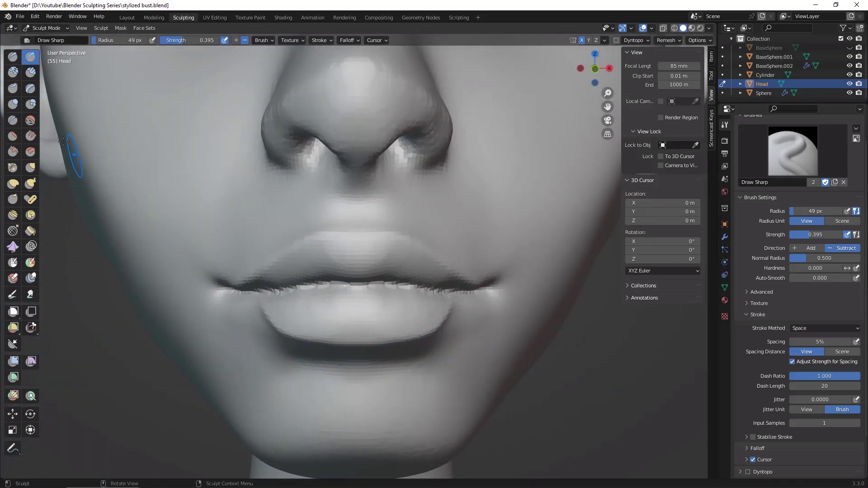
Step: Set the Grab brush to 124 px and adjust the outer ends of the lower lip near the mouth corners
{"action": "left_click", "coordinate": [30, 168]}
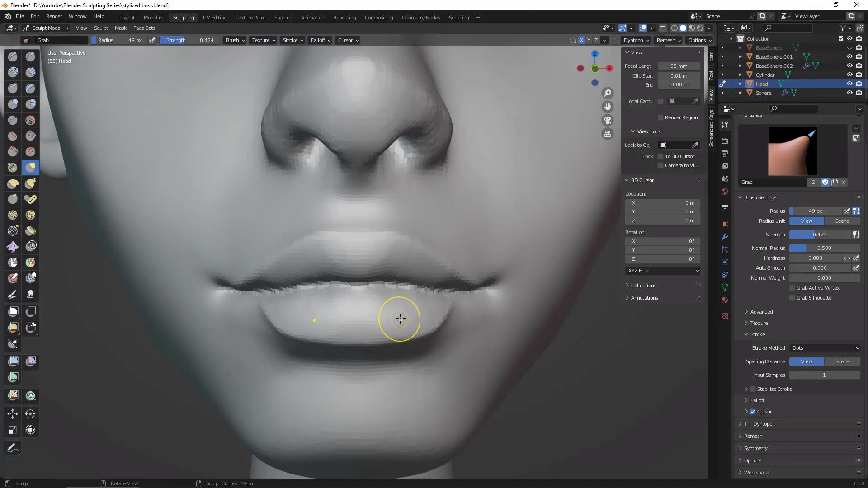
{"action": "key", "text": "f"}
{"action": "left_click", "coordinate": [434, 318]}
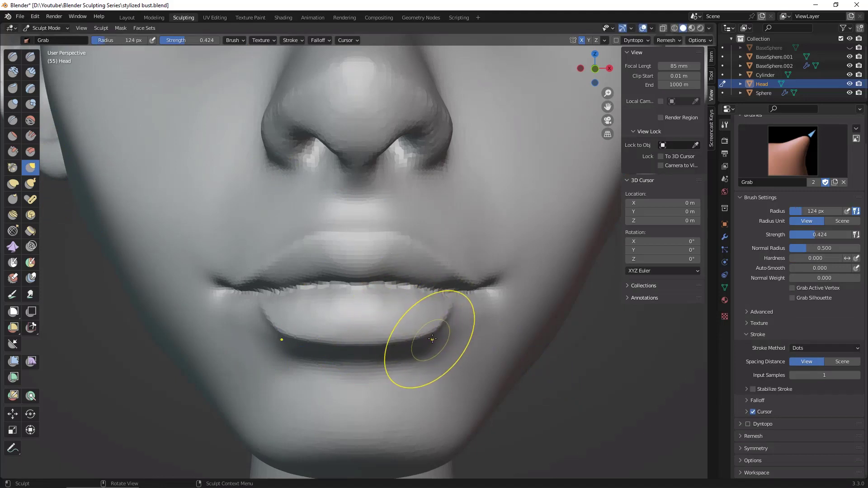
{"action": "left_click_drag", "start_coordinate": [433, 339], "coordinate": [439, 325]}
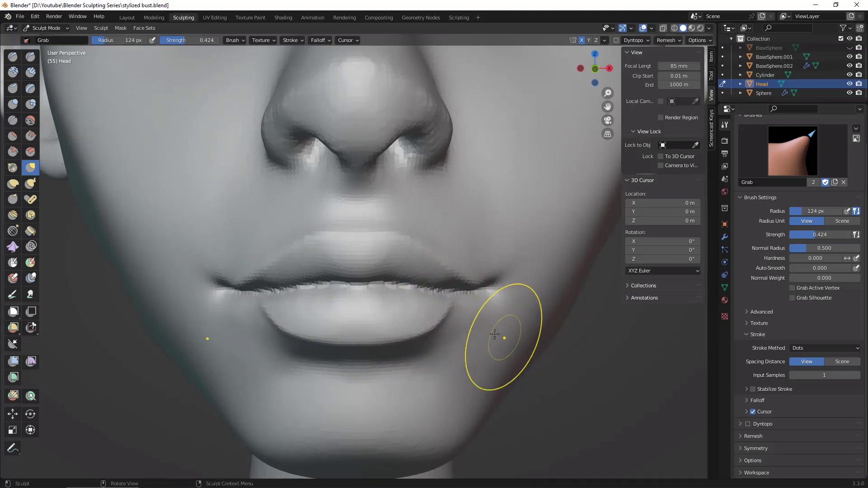
{"action": "left_click_drag", "start_coordinate": [434, 322], "coordinate": [459, 284]}
Step: Using Clay Strips at 46 px and strength 0.600, build volume between the lower lip's outer end and the mouth corner
{"action": "middle_click_drag", "start_coordinate": [579, 422], "coordinate": [566, 455]}
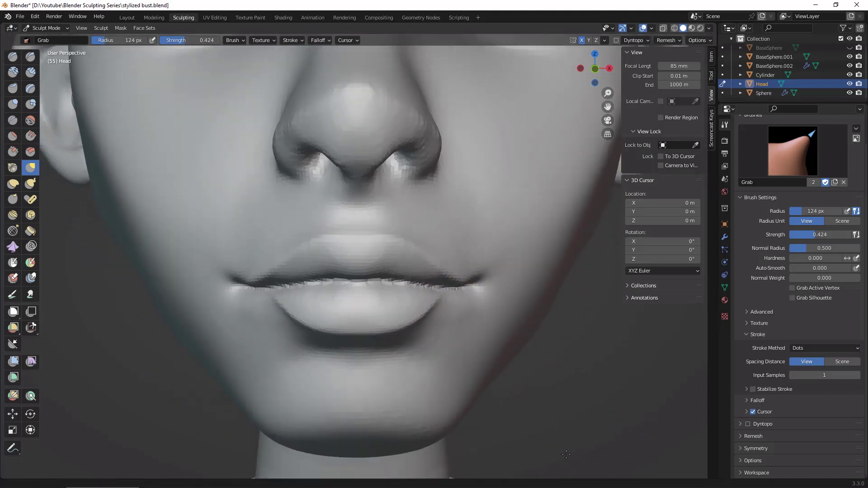
{"action": "scroll", "coordinate": [559, 449], "scroll_direction": "down", "scroll_amount": 5}
{"action": "middle_click_drag", "start_coordinate": [571, 378], "coordinate": [574, 349]}
{"action": "scroll", "coordinate": [563, 307], "scroll_direction": "up", "scroll_amount": 5}
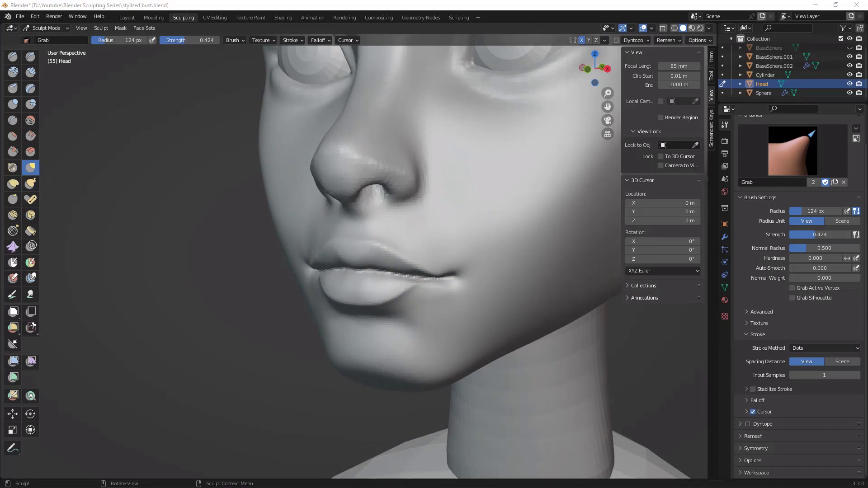
{"action": "left_click", "coordinate": [622, 362]}
{"action": "key", "text": "c"}
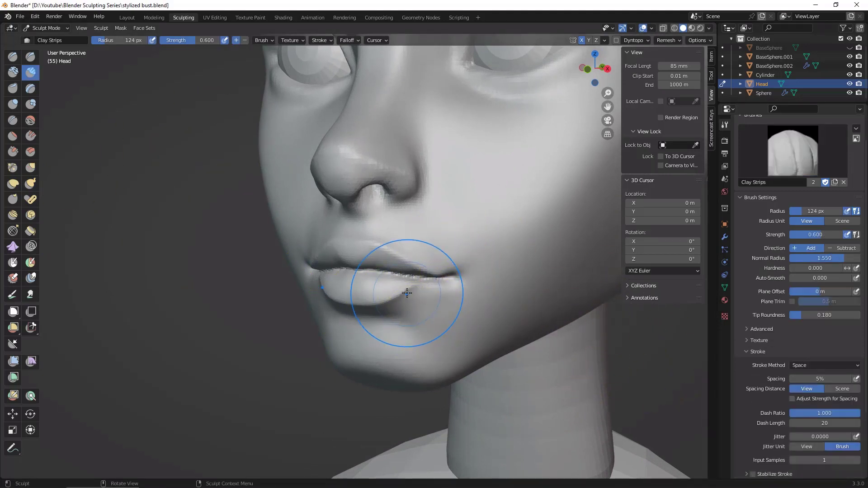
{"action": "key", "text": "f"}
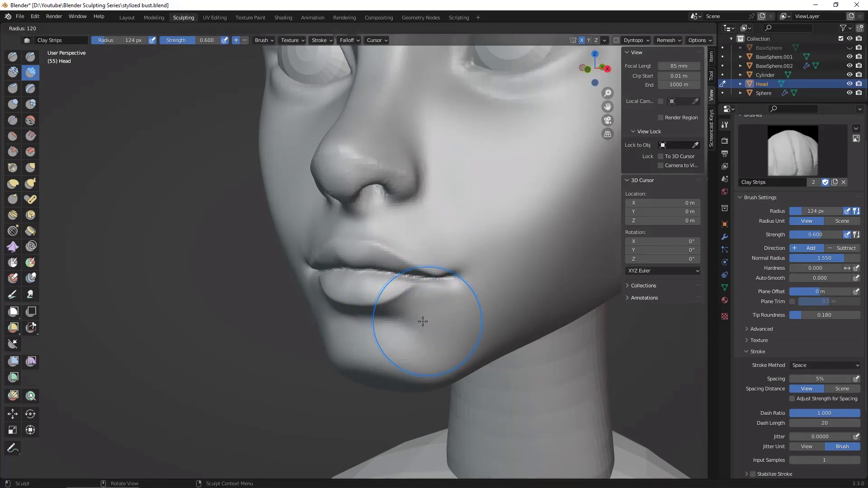
{"action": "left_click", "coordinate": [400, 323]}
{"action": "key", "text": "f"}
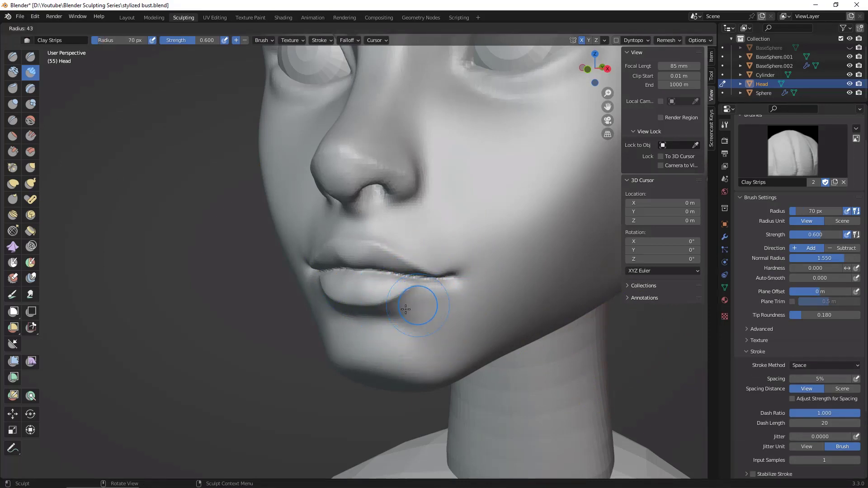
{"action": "left_click", "coordinate": [415, 302]}
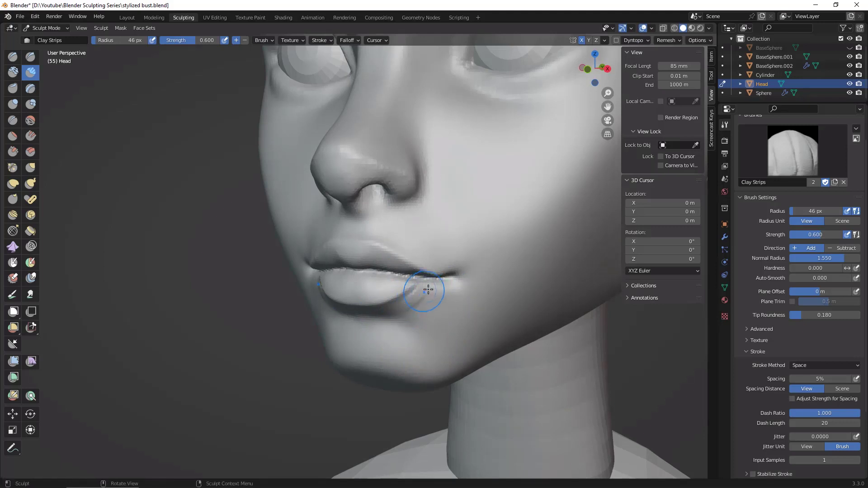
{"action": "mouse_move", "coordinate": [432, 288]}
{"action": "left_mouse_down"}
{"action": "mouse_move", "coordinate": [414, 313]}
{"action": "mouse_move", "coordinate": [425, 313]}
{"action": "mouse_move", "coordinate": [402, 309]}
{"action": "mouse_move", "coordinate": [444, 292]}
{"action": "left_mouse_up"}
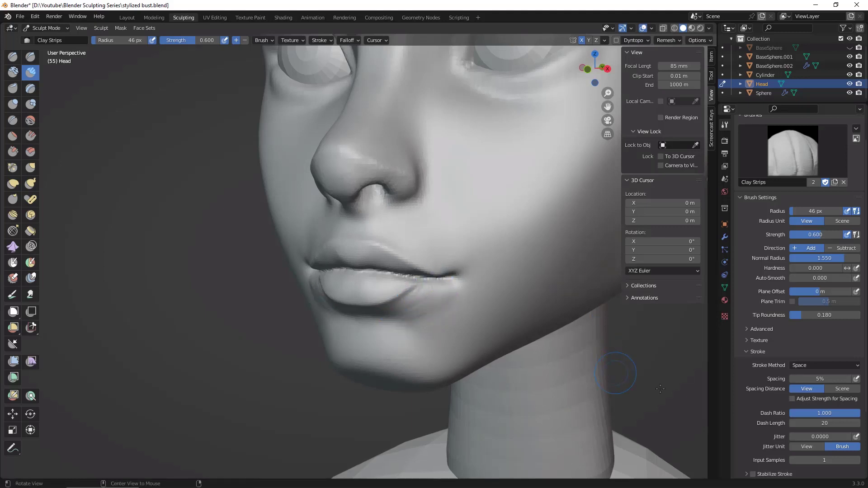
Step: Build up the form beneath the lower lip, from its centre out to the mouth corners, with Clay Strips
{"action": "middle_click_drag", "start_coordinate": [661, 389], "coordinate": [579, 364]}
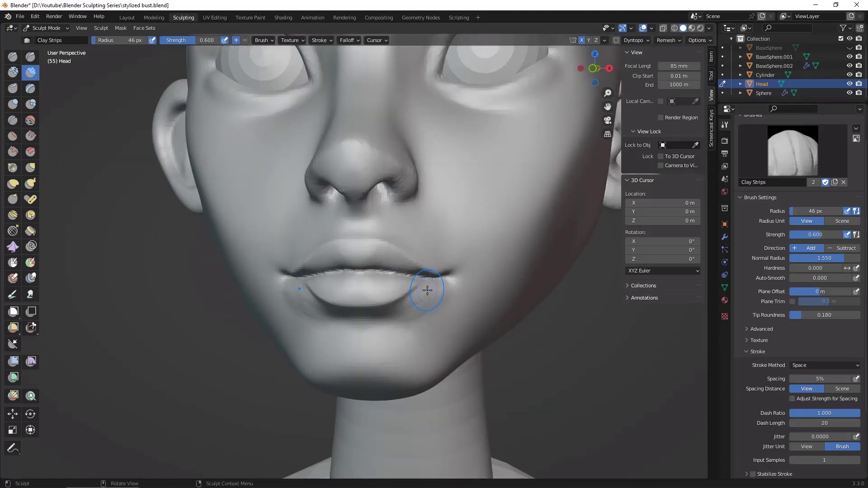
{"action": "scroll", "coordinate": [560, 358], "scroll_direction": "down", "scroll_amount": 3}
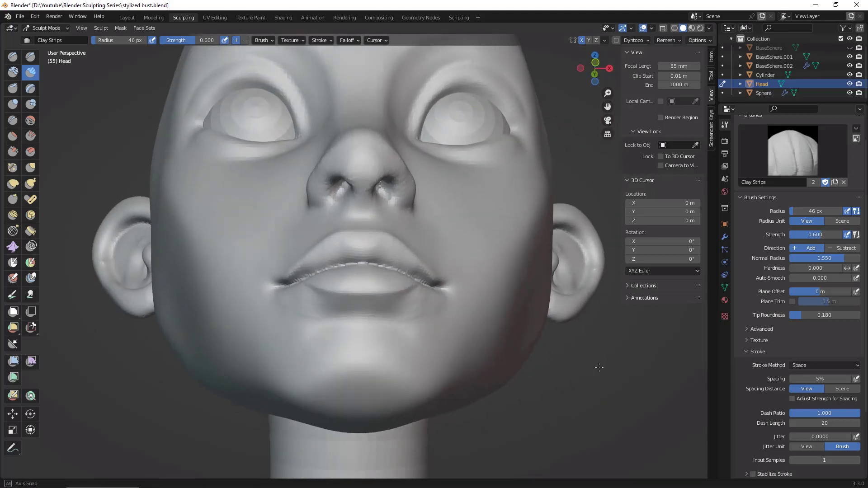
{"action": "middle_click_drag", "start_coordinate": [560, 359], "coordinate": [572, 355]}
{"action": "mouse_move", "coordinate": [371, 310]}
{"action": "left_mouse_down"}
{"action": "mouse_move", "coordinate": [341, 303]}
{"action": "mouse_move", "coordinate": [416, 298]}
{"action": "left_mouse_up"}
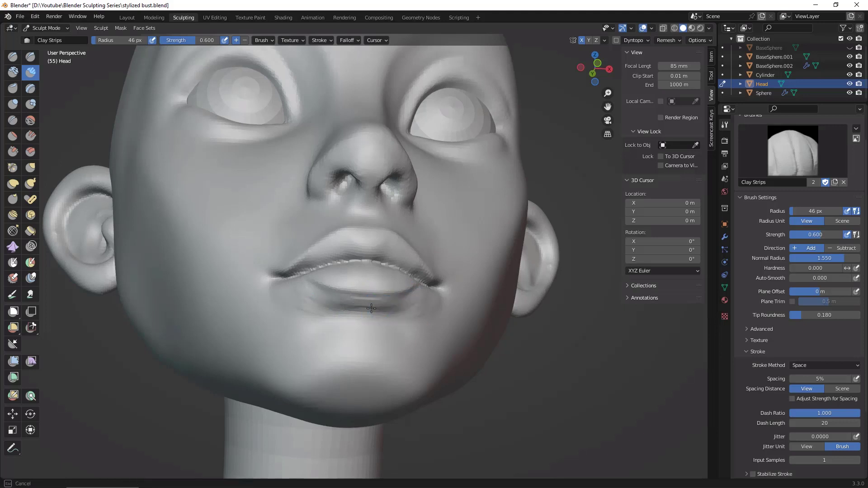
{"action": "middle_click_drag", "start_coordinate": [488, 340], "coordinate": [500, 377]}
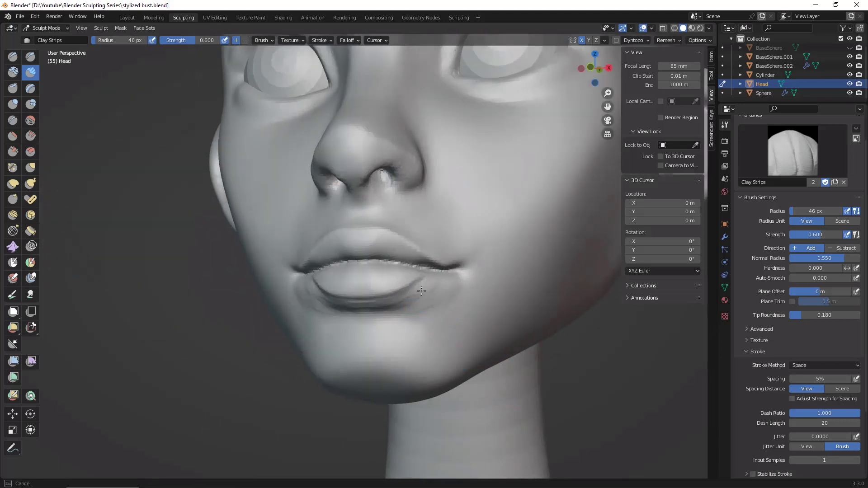
{"action": "mouse_move", "coordinate": [453, 311]}
{"action": "middle_mouse_down"}
{"action": "mouse_move", "coordinate": [526, 415]}
{"action": "mouse_move", "coordinate": [511, 389]}
{"action": "middle_mouse_up"}
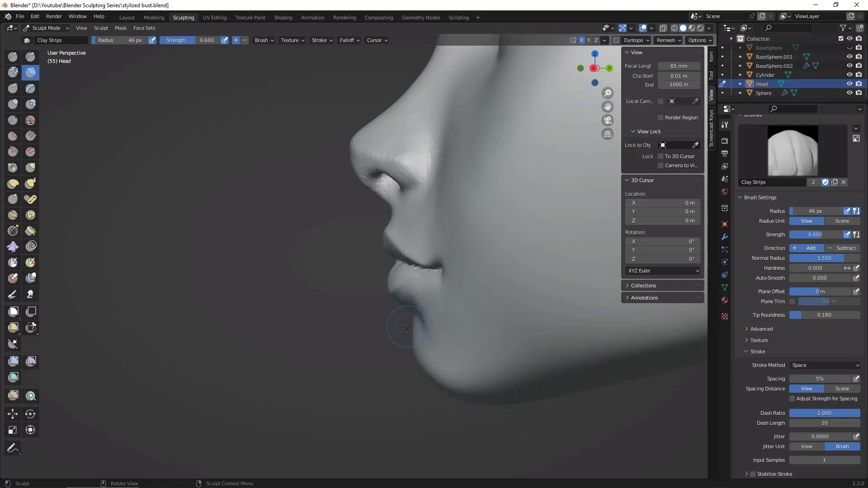
Step: Fill and blend the transition from below the lower lip into the chin and mouth corners
{"action": "middle_click_drag", "start_coordinate": [394, 371], "coordinate": [359, 306]}
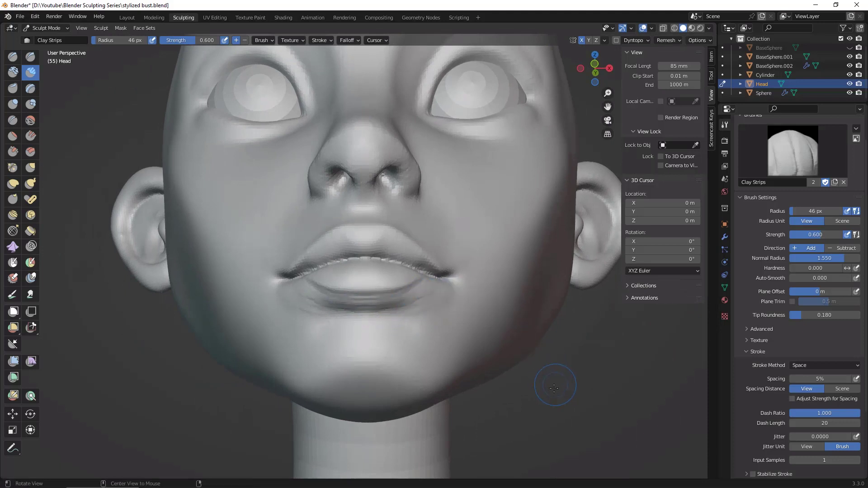
{"action": "middle_click_drag", "start_coordinate": [554, 388], "coordinate": [437, 309]}
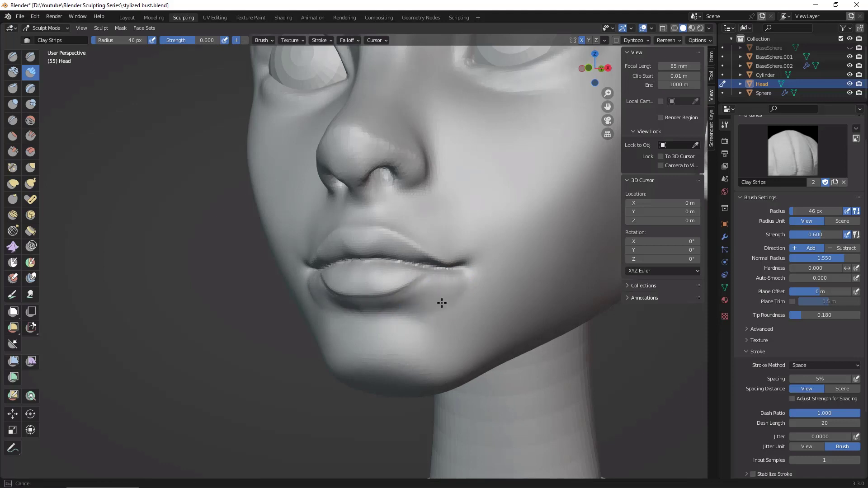
{"action": "middle_click_drag", "start_coordinate": [448, 306], "coordinate": [463, 306]}
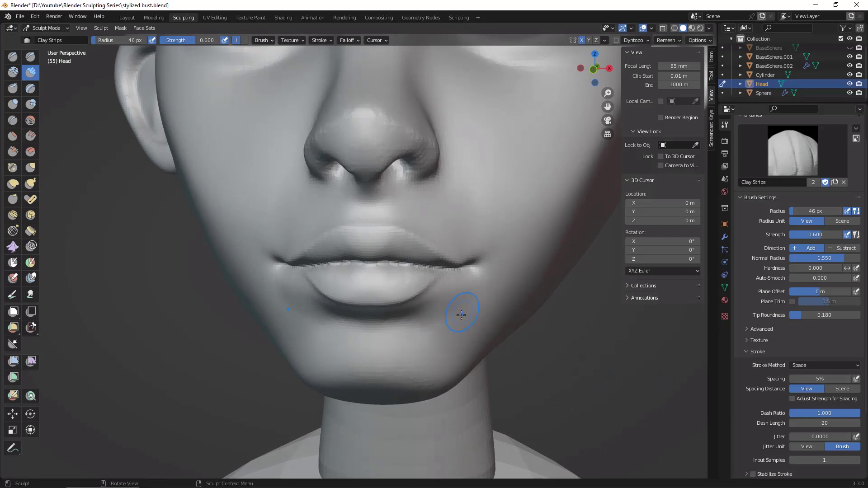
Step: Refine the volume below the mouth corners with Clay Strips, working from profile, three-quarter and front angles
{"action": "scroll", "coordinate": [461, 315], "scroll_direction": "down", "scroll_amount": 3}
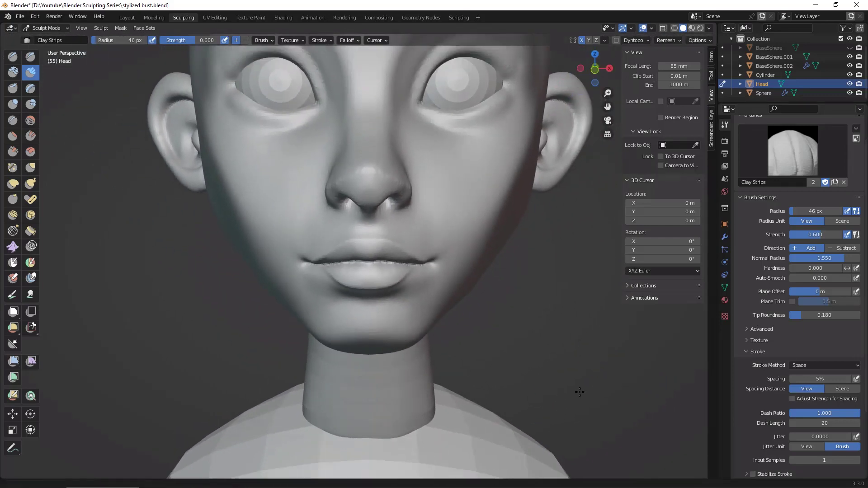
{"action": "middle_click_drag", "start_coordinate": [580, 392], "coordinate": [498, 328]}
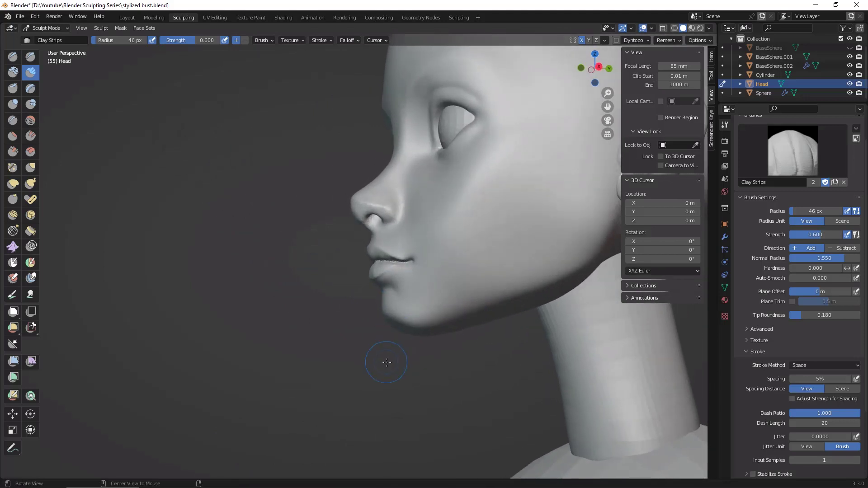
{"action": "scroll", "coordinate": [384, 361], "scroll_direction": "up", "scroll_amount": 4}
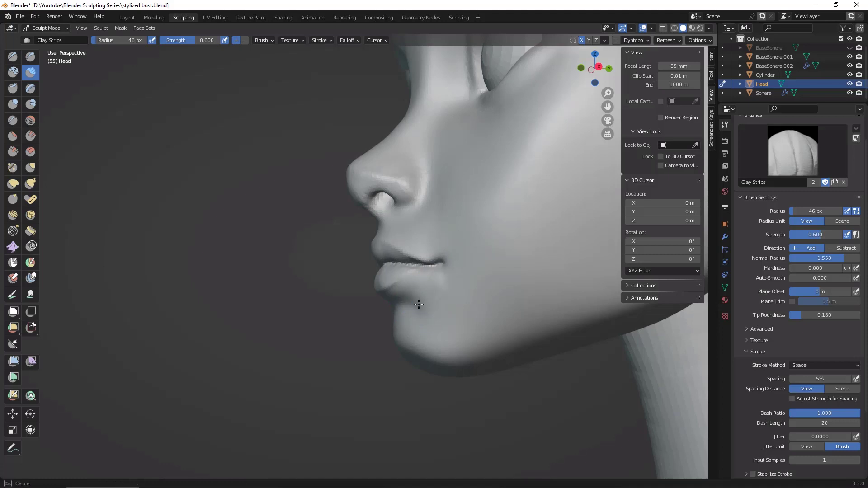
{"action": "middle_click_drag", "start_coordinate": [435, 278], "coordinate": [442, 290]}
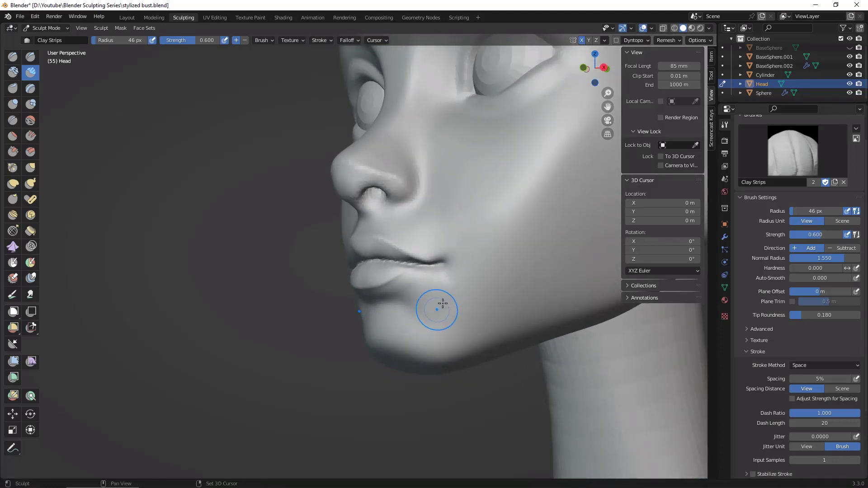
{"action": "middle_click_drag", "start_coordinate": [456, 291], "coordinate": [439, 301]}
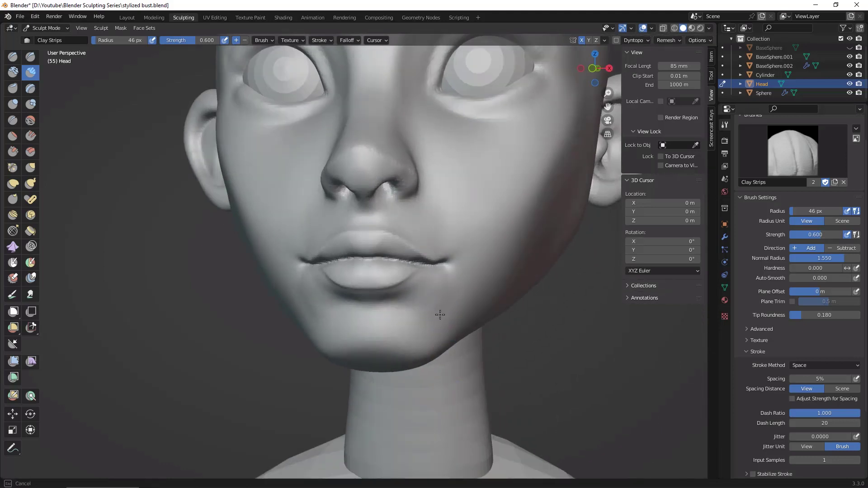
{"action": "middle_click_drag", "start_coordinate": [337, 351], "coordinate": [305, 296]}
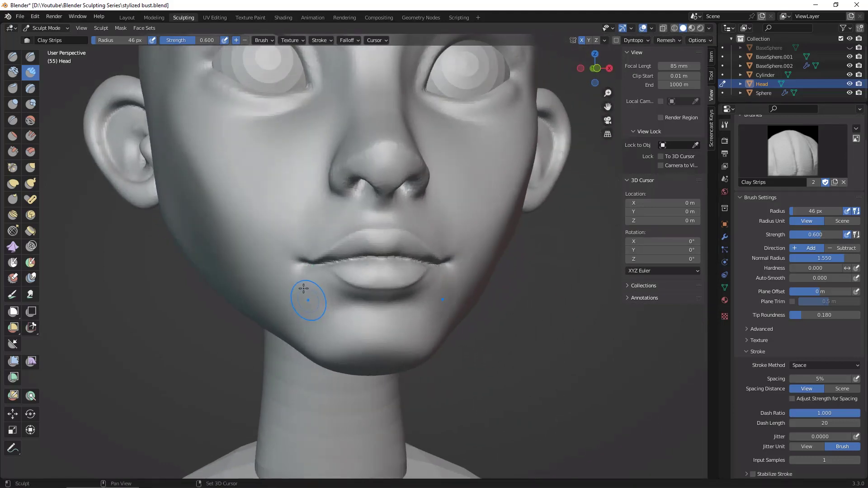
{"action": "mouse_move", "coordinate": [586, 382]}
{"action": "left_mouse_down", "text": "ctrl+alt"}
{"action": "mouse_move", "coordinate": [585, 368]}
{"action": "mouse_move", "coordinate": [574, 392]}
{"action": "left_mouse_up", "text": "ctrl+alt"}
{"action": "left_click_drag", "start_coordinate": [574, 392], "coordinate": [549, 385], "text": "alt"}
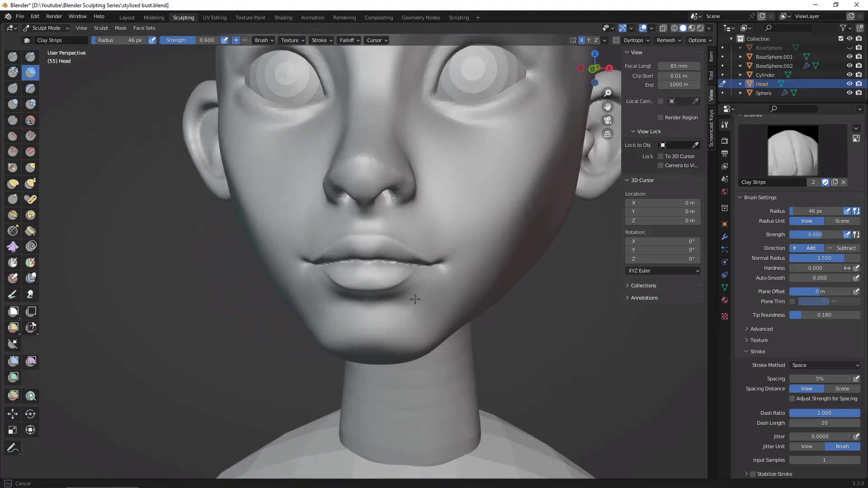
{"action": "mouse_move", "coordinate": [585, 361]}
{"action": "left_mouse_down", "text": "ctrl+alt"}
{"action": "mouse_move", "coordinate": [577, 380]}
{"action": "mouse_move", "coordinate": [572, 357]}
{"action": "left_mouse_up", "text": "ctrl+alt"}
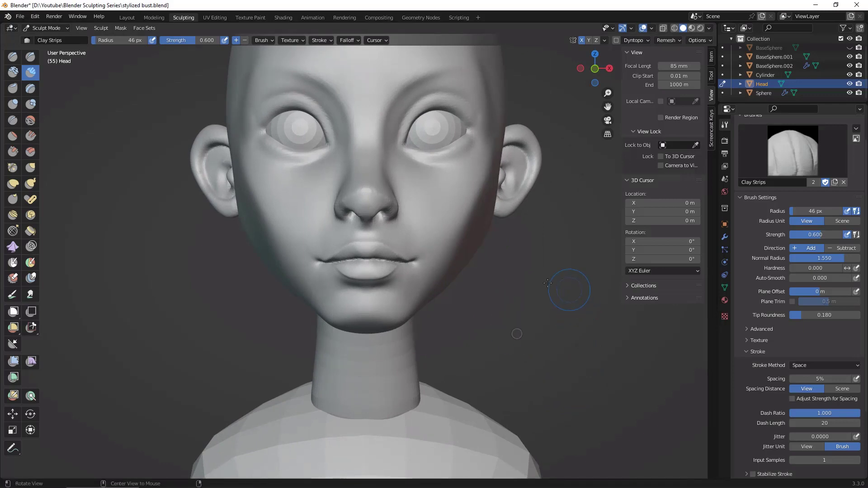
Step: Define the upper lip's outer edge with Draw Sharp at 18 px and strength 0.395, from the centre towards the mouth corner
{"action": "mouse_move", "coordinate": [568, 291]}
{"action": "left_mouse_down", "text": "alt"}
{"action": "mouse_move", "coordinate": [585, 314]}
{"action": "mouse_move", "coordinate": [553, 263]}
{"action": "mouse_move", "coordinate": [590, 233]}
{"action": "mouse_move", "coordinate": [557, 236]}
{"action": "left_mouse_up", "text": "alt"}
{"action": "left_click", "coordinate": [30, 57]}
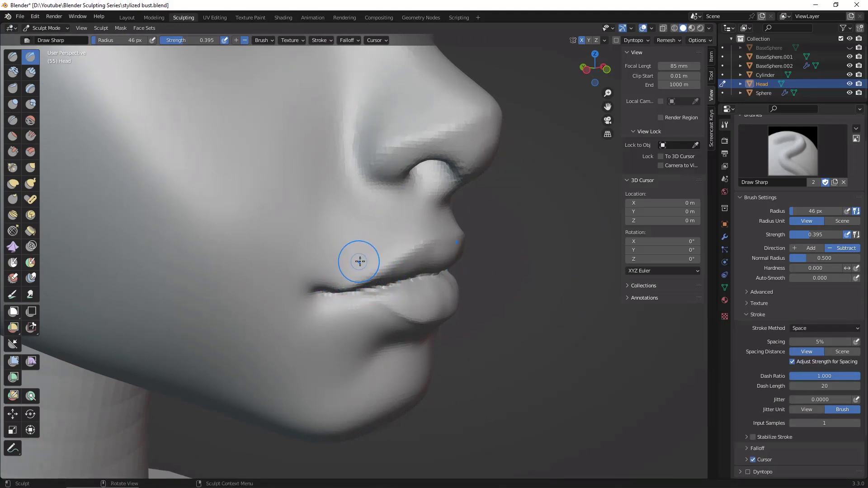
{"action": "key", "text": "f"}
{"action": "left_click", "coordinate": [348, 273]}
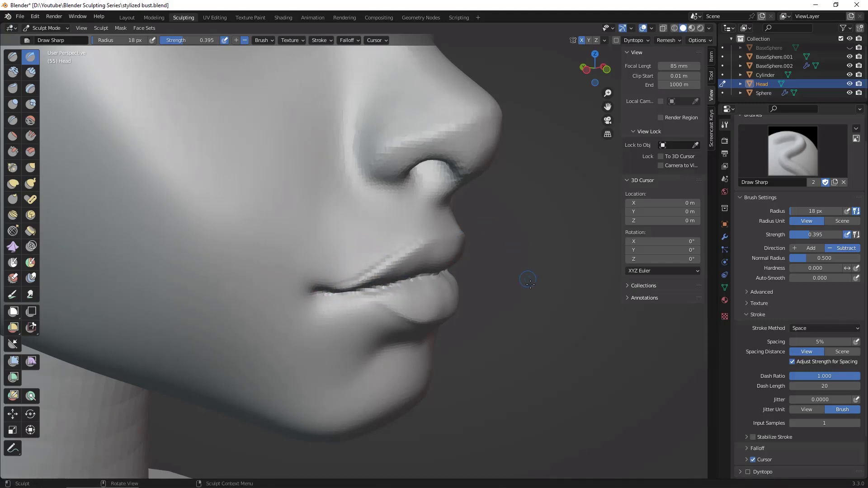
{"action": "middle_click_drag", "start_coordinate": [528, 281], "coordinate": [428, 244]}
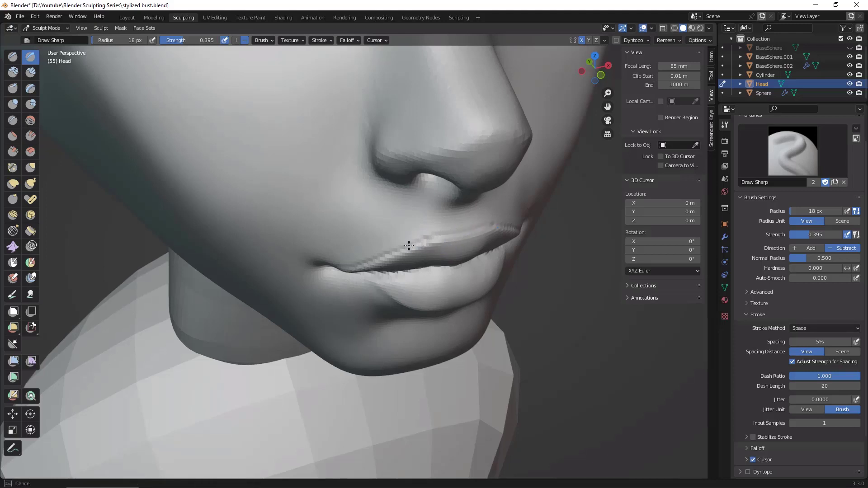
{"action": "mouse_move", "coordinate": [456, 234]}
{"action": "middle_mouse_down"}
{"action": "mouse_move", "coordinate": [588, 315]}
{"action": "mouse_move", "coordinate": [398, 253]}
{"action": "middle_mouse_up"}
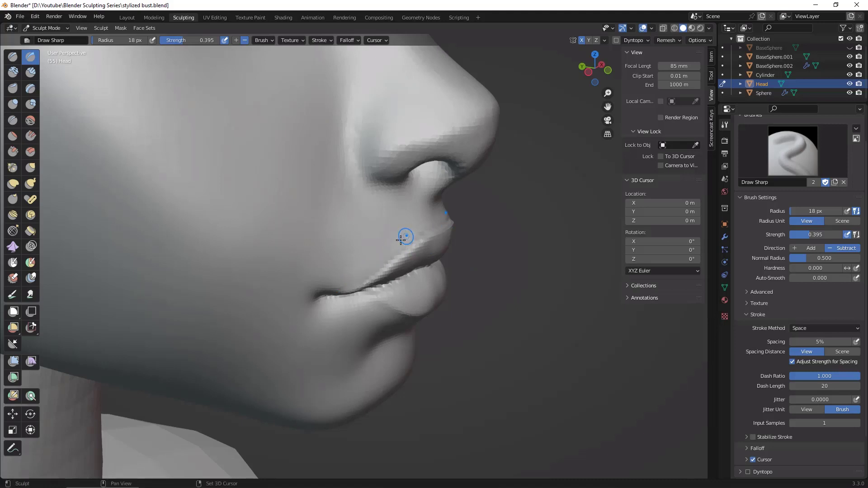
{"action": "middle_click_drag", "start_coordinate": [444, 216], "coordinate": [419, 235]}
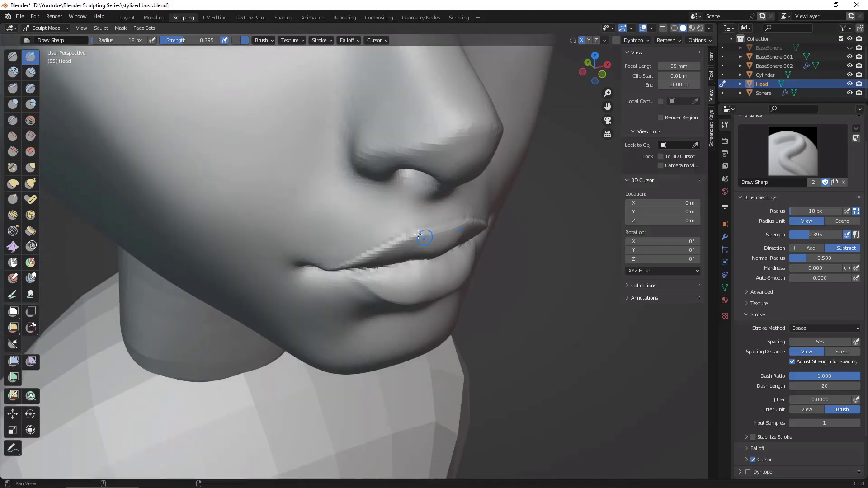
{"action": "middle_click_drag", "start_coordinate": [391, 234], "coordinate": [521, 337]}
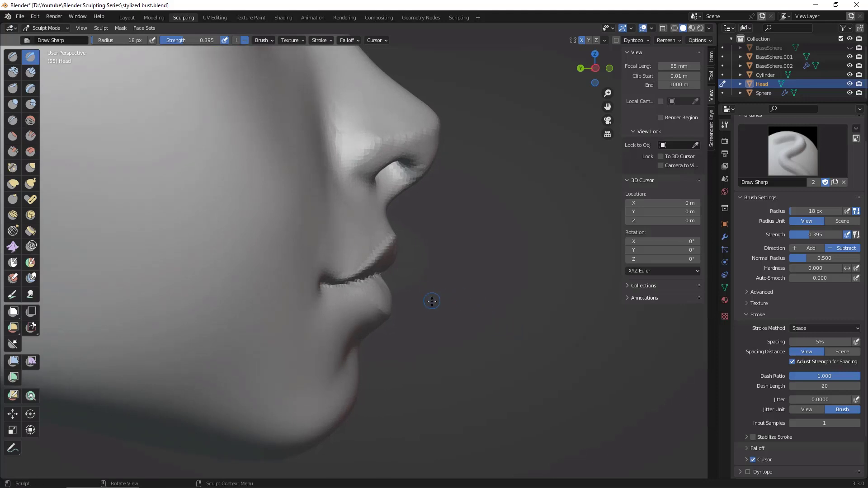
Step: Adjust the lower lip's profile with the Grab brush at 112 px and strength 0.424, checking it from both sides
{"action": "key", "text": "g"}
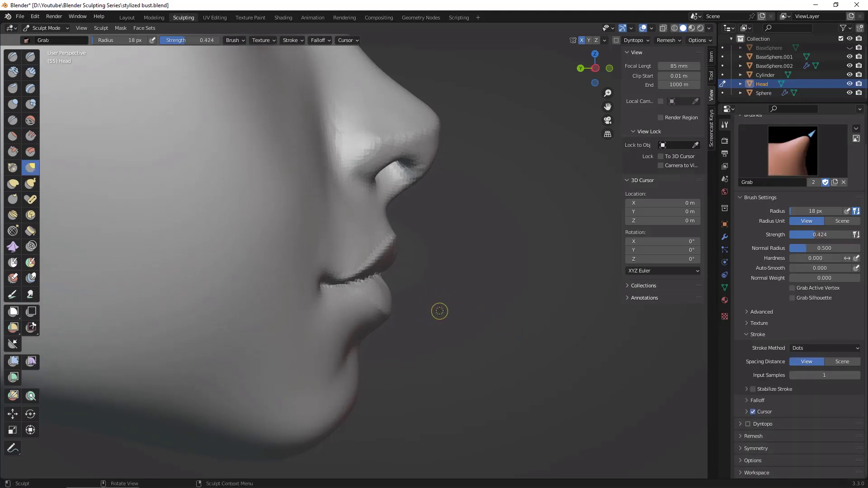
{"action": "key", "text": "f"}
{"action": "left_click", "coordinate": [458, 308]}
{"action": "key", "text": "space"}
{"action": "key", "text": "space"}
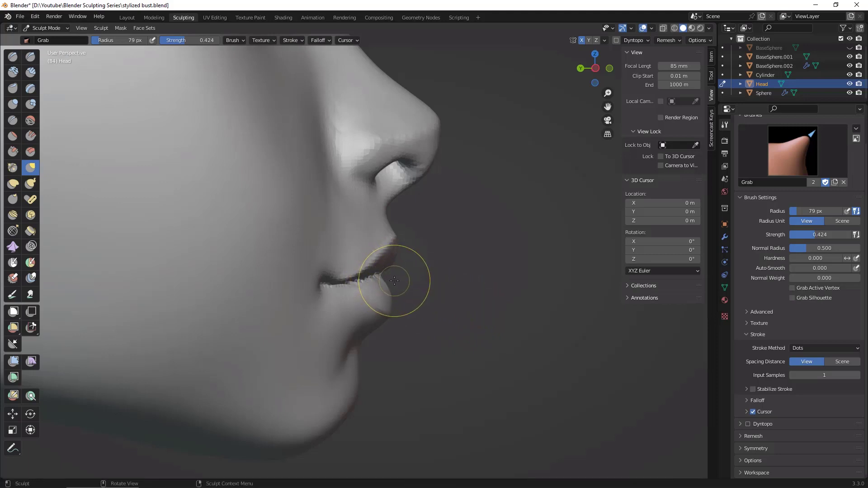
{"action": "key", "text": "f"}
{"action": "left_click", "coordinate": [407, 283]}
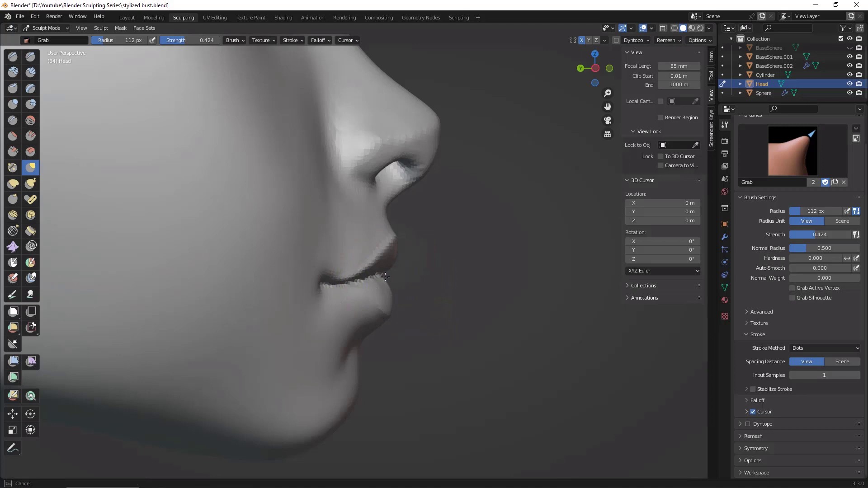
{"action": "mouse_move", "coordinate": [461, 310]}
{"action": "middle_mouse_down"}
{"action": "mouse_move", "coordinate": [421, 276]}
{"action": "mouse_move", "coordinate": [396, 273]}
{"action": "middle_mouse_up"}
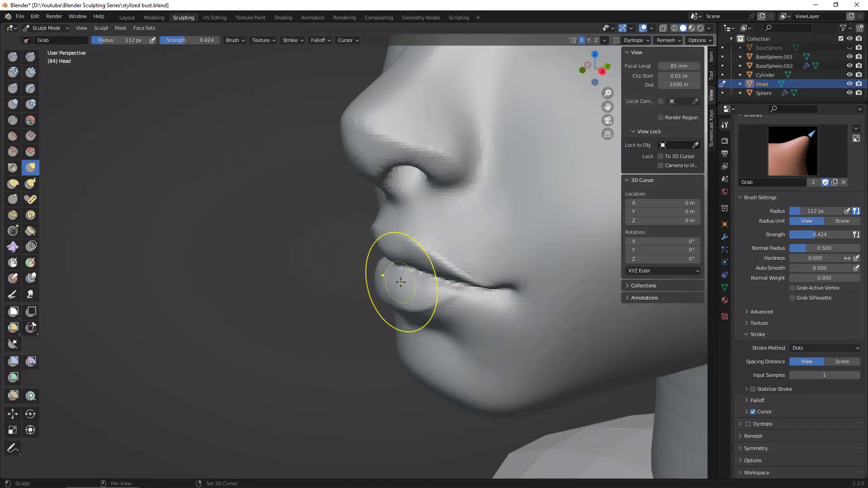
{"action": "middle_click_drag", "start_coordinate": [355, 382], "coordinate": [589, 258]}
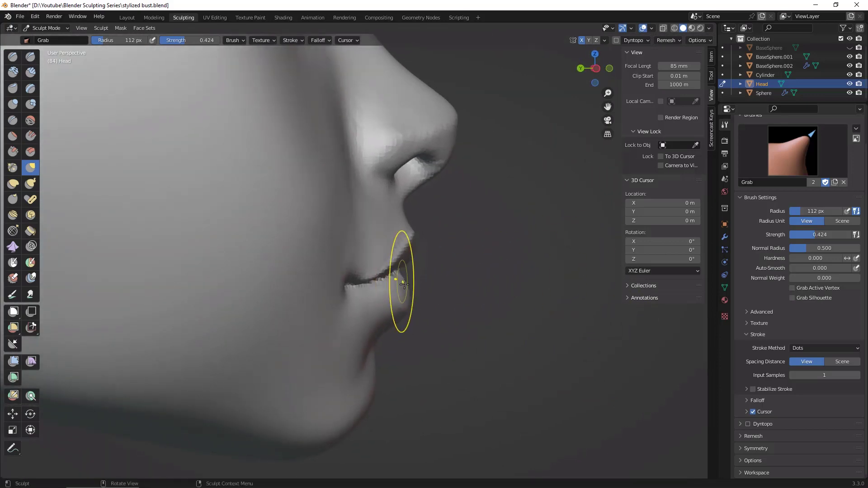
{"action": "middle_click_drag", "start_coordinate": [400, 281], "coordinate": [428, 305]}
{"action": "mouse_move", "coordinate": [489, 304]}
{"action": "middle_mouse_down"}
{"action": "mouse_move", "coordinate": [462, 301]}
{"action": "mouse_move", "coordinate": [498, 295]}
{"action": "middle_mouse_up"}
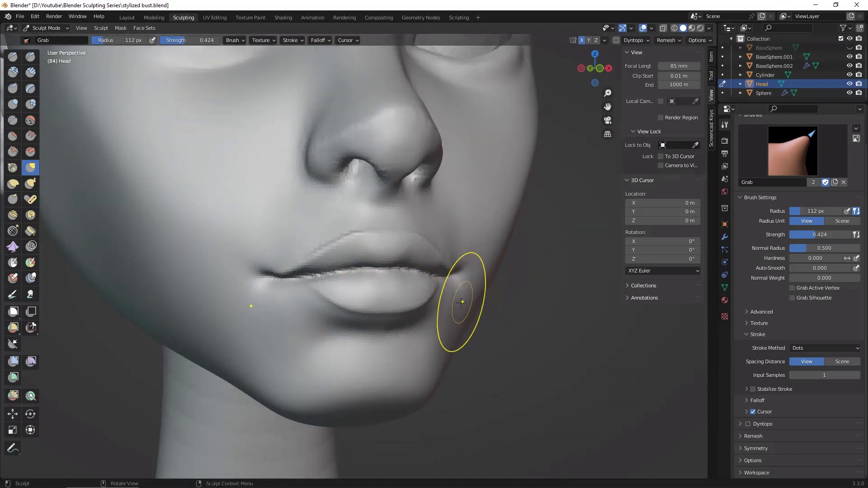
Step: Build volume along the upper part of the lower lip, out to its ends, with Clay Strips at 36 px and strength 0.600
{"action": "key", "text": "c"}
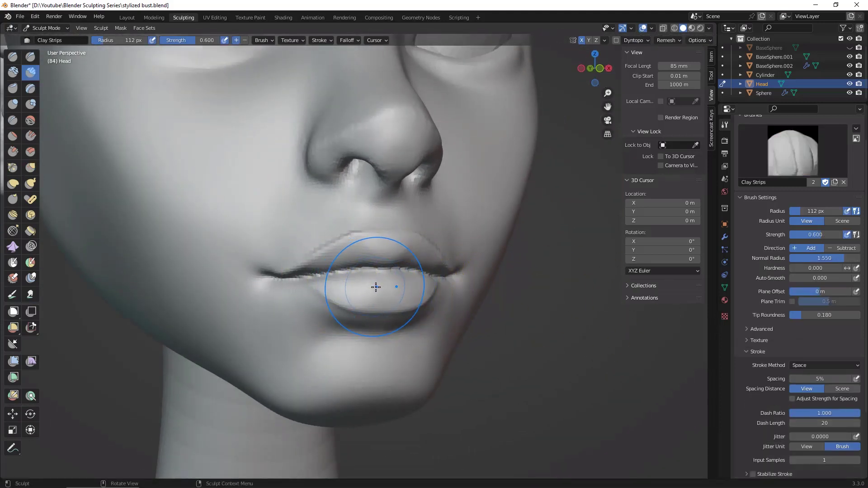
{"action": "key", "text": "f"}
{"action": "left_click", "coordinate": [342, 290]}
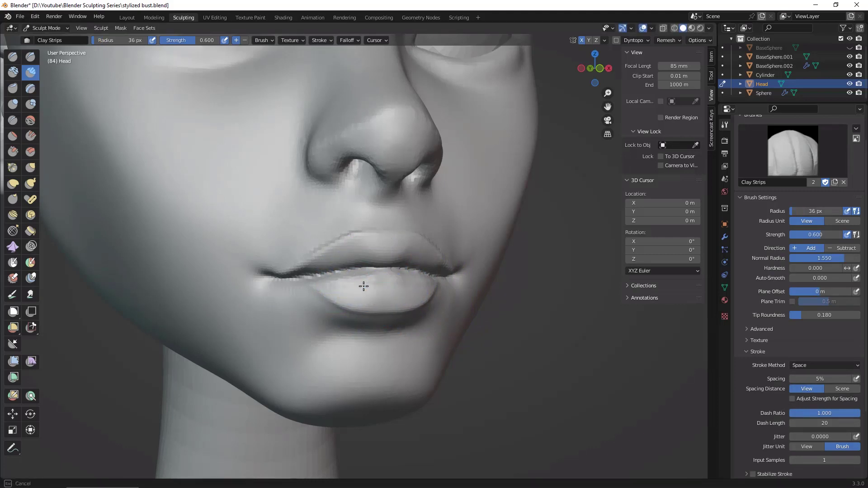
{"action": "mouse_move", "coordinate": [340, 284]}
{"action": "middle_mouse_down"}
{"action": "mouse_move", "coordinate": [362, 283]}
{"action": "mouse_move", "coordinate": [336, 279]}
{"action": "middle_mouse_up"}
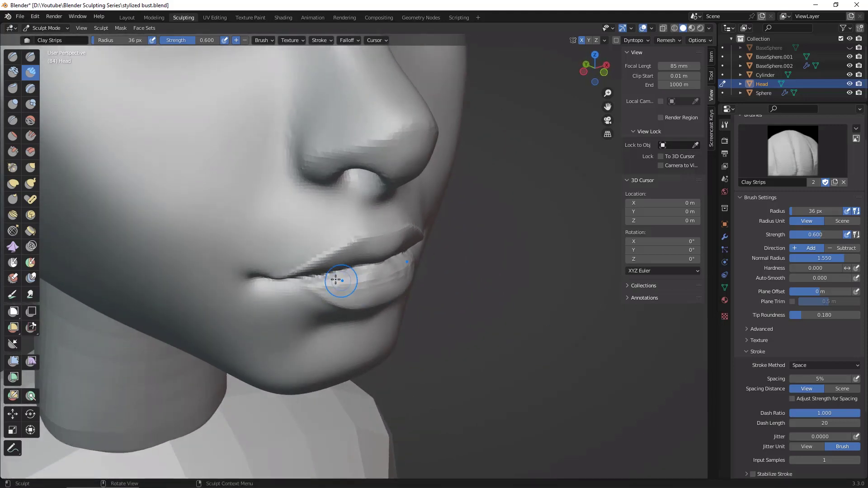
{"action": "middle_click_drag", "start_coordinate": [486, 289], "coordinate": [377, 281]}
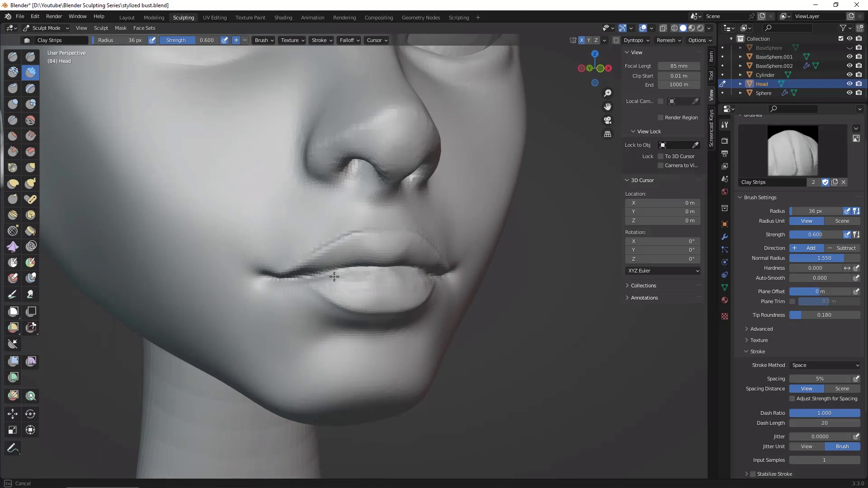
{"action": "middle_click_drag", "start_coordinate": [339, 280], "coordinate": [342, 287]}
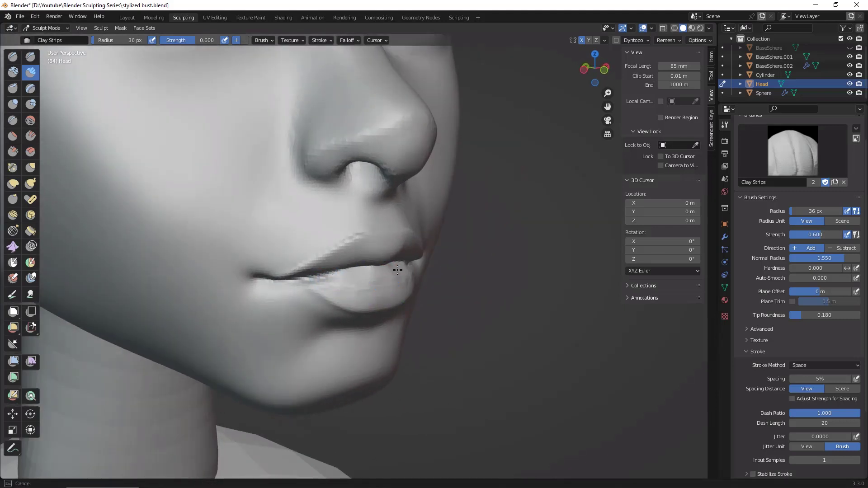
{"action": "mouse_move", "coordinate": [392, 273]}
{"action": "left_mouse_down"}
{"action": "mouse_move", "coordinate": [365, 287]}
{"action": "mouse_move", "coordinate": [375, 271]}
{"action": "left_mouse_up"}
{"action": "middle_click_drag", "start_coordinate": [433, 275], "coordinate": [411, 294]}
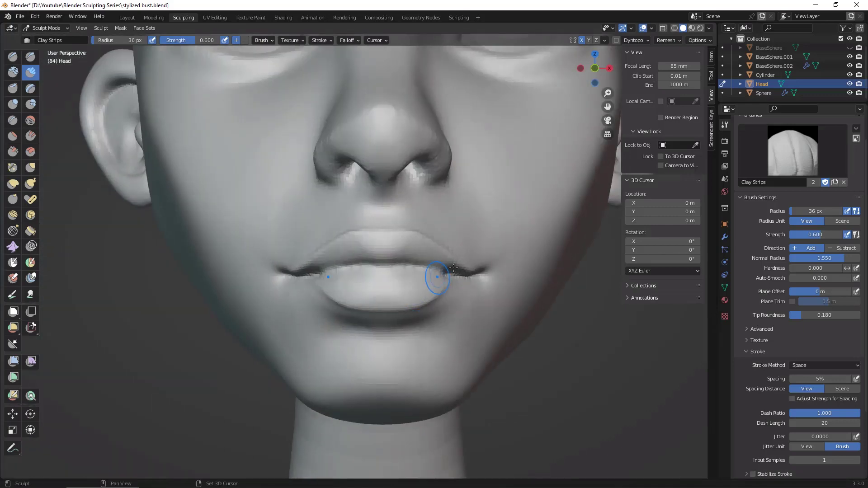
Step: Sharpen the crease between the lips towards the mouth corners with Draw Sharp at 36 px and strength 0.395
{"action": "mouse_move", "coordinate": [520, 326]}
{"action": "middle_mouse_down"}
{"action": "mouse_move", "coordinate": [508, 393]}
{"action": "mouse_move", "coordinate": [452, 344]}
{"action": "mouse_move", "coordinate": [218, 198]}
{"action": "middle_mouse_up"}
{"action": "left_click", "coordinate": [30, 56]}
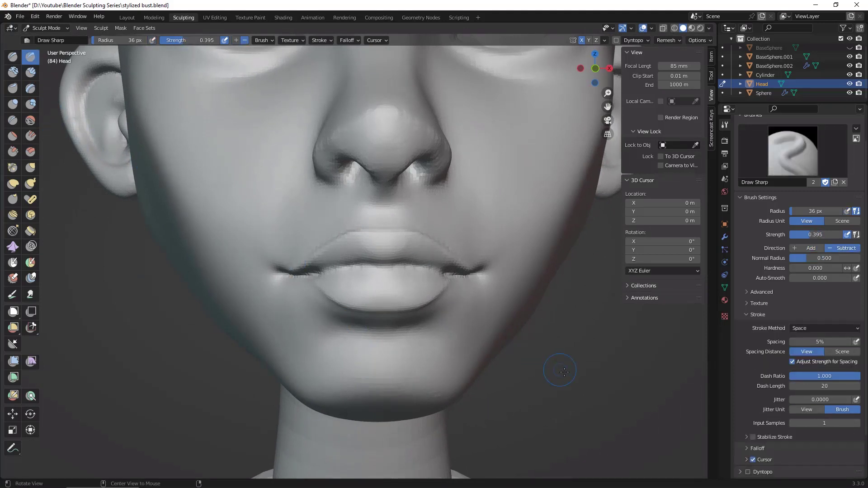
{"action": "middle_click_drag", "start_coordinate": [564, 371], "coordinate": [408, 317]}
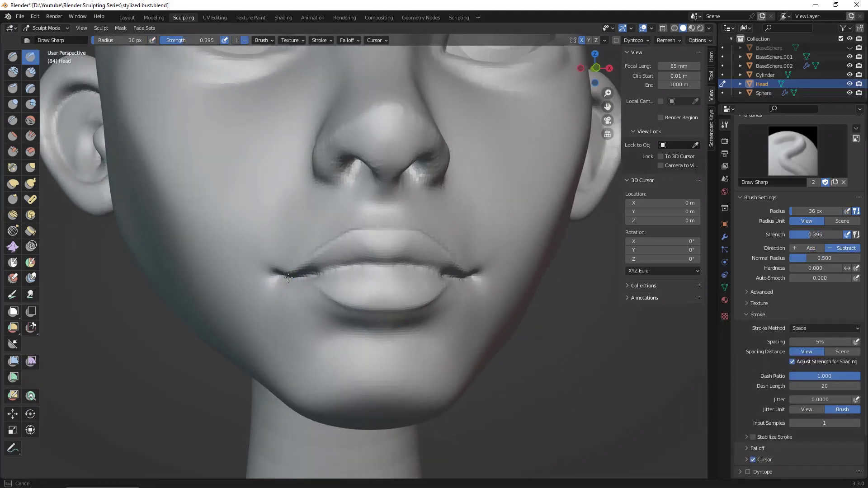
{"action": "middle_click_drag", "start_coordinate": [513, 301], "coordinate": [474, 305]}
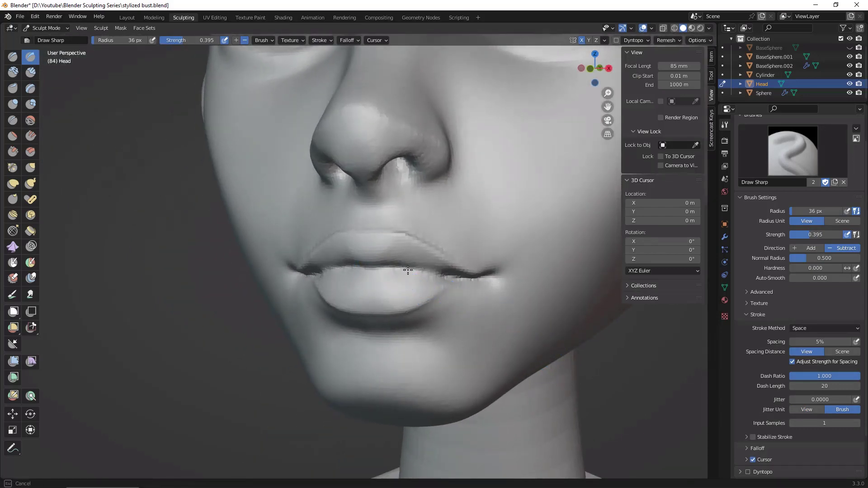
{"action": "left_click_drag", "start_coordinate": [612, 404], "coordinate": [645, 403], "text": "alt"}
{"action": "left_click_drag", "start_coordinate": [644, 389], "coordinate": [652, 412], "text": "ctrl+alt"}
{"action": "left_click_drag", "start_coordinate": [538, 396], "coordinate": [471, 386], "text": "alt"}
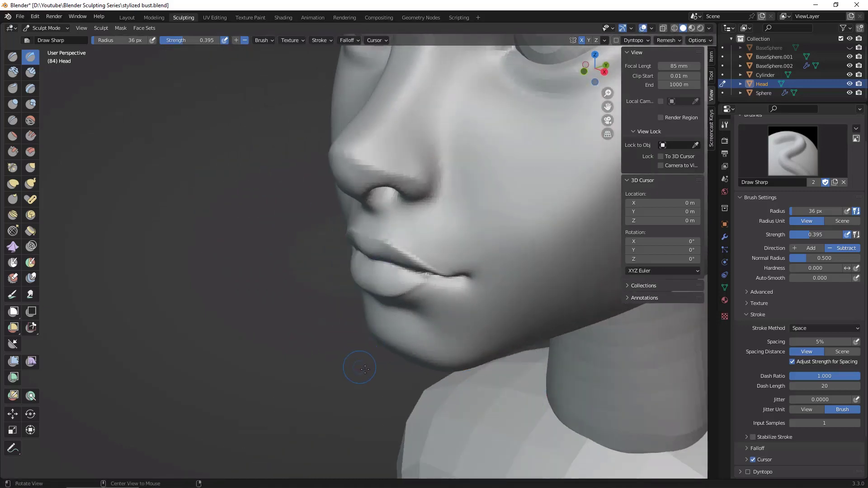
Step: In the right orthographic view, pull the area below the nose and the upper lip forward and adjust the lower lip, using Grab at about 133 px
{"action": "left_click_drag", "start_coordinate": [365, 370], "coordinate": [386, 358], "text": "alt"}
{"action": "left_click_drag", "start_coordinate": [608, 373], "coordinate": [522, 408], "text": "alt"}
{"action": "middle_click_drag", "start_coordinate": [521, 408], "coordinate": [542, 398]}
{"action": "left_click", "coordinate": [593, 68]}
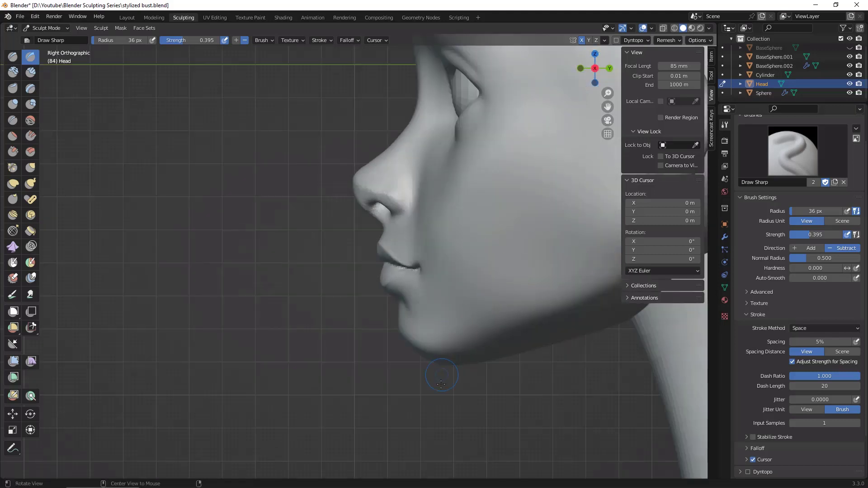
{"action": "middle_click_drag", "start_coordinate": [442, 392], "coordinate": [441, 351], "text": "ctrl"}
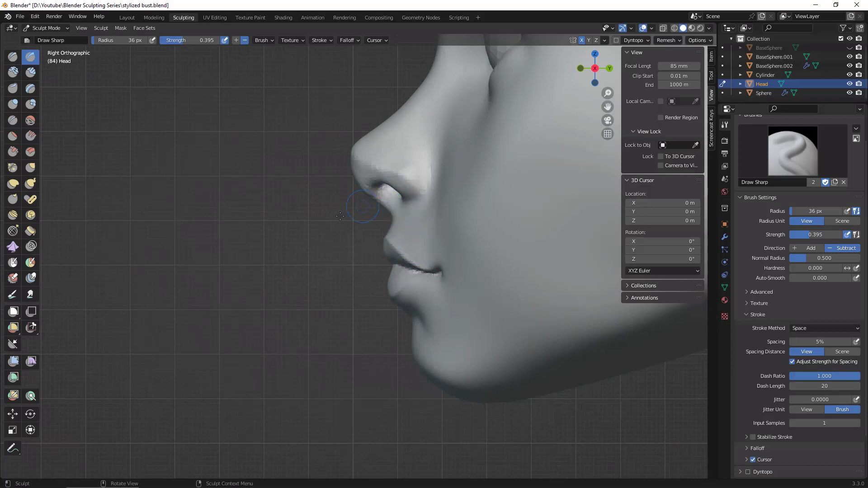
{"action": "left_click", "coordinate": [30, 169]}
{"action": "key", "text": "f"}
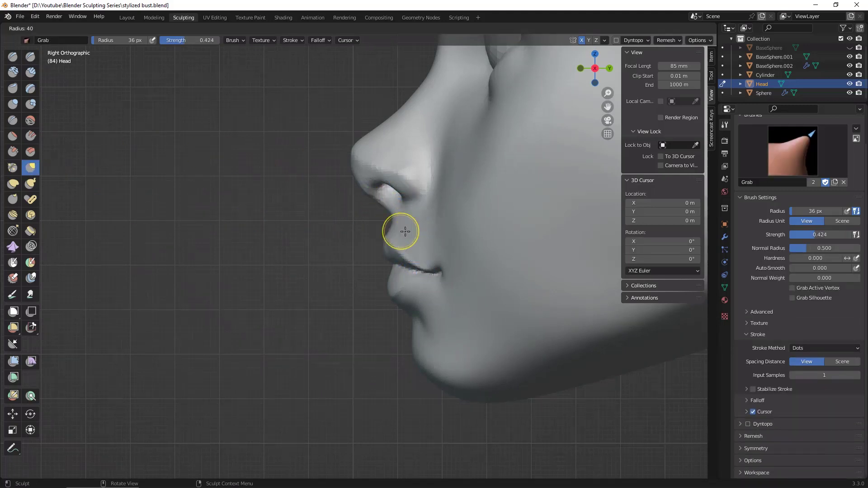
{"action": "left_click", "coordinate": [441, 237]}
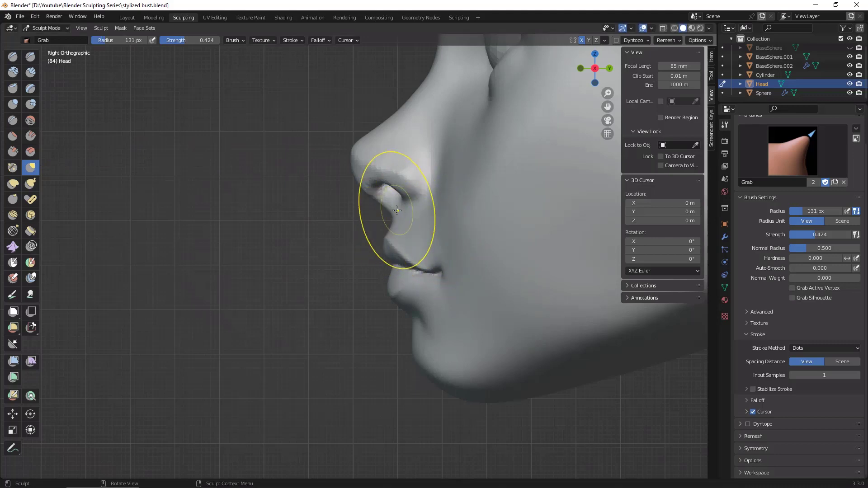
{"action": "left_click_drag", "start_coordinate": [395, 210], "coordinate": [380, 240]}
{"action": "key", "text": "f"}
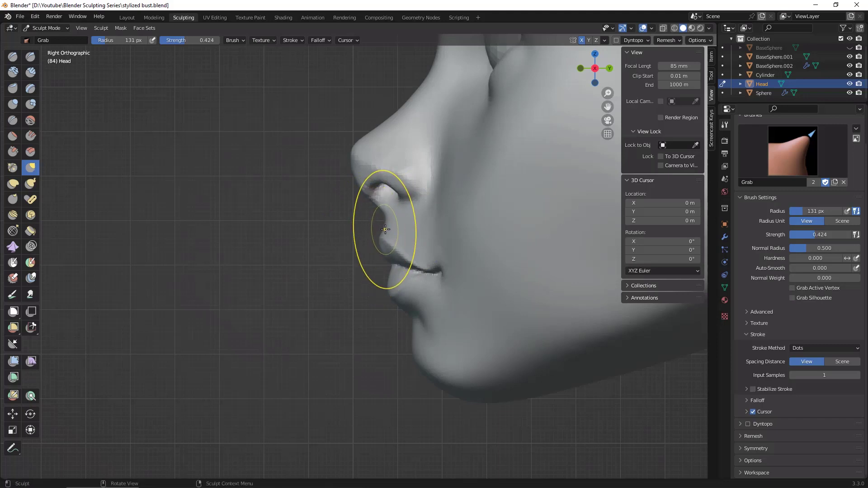
{"action": "left_click", "coordinate": [393, 219]}
{"action": "left_click_drag", "start_coordinate": [389, 217], "coordinate": [385, 218]}
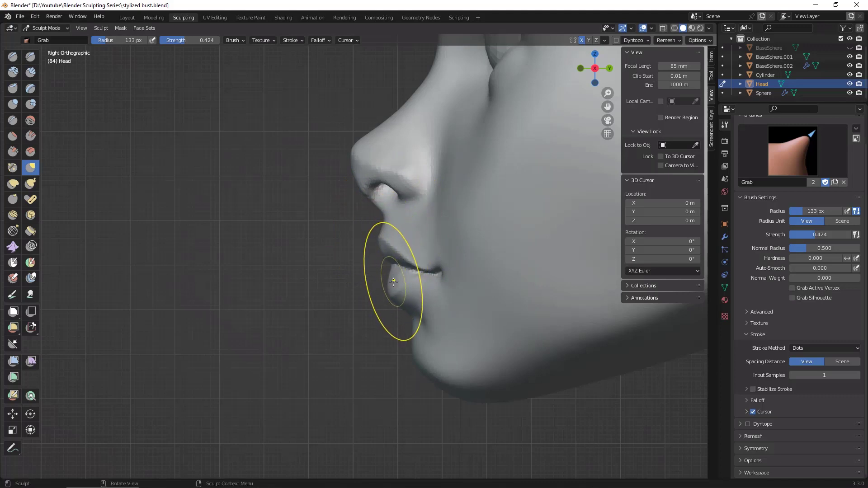
{"action": "left_click_drag", "start_coordinate": [394, 285], "coordinate": [396, 286]}
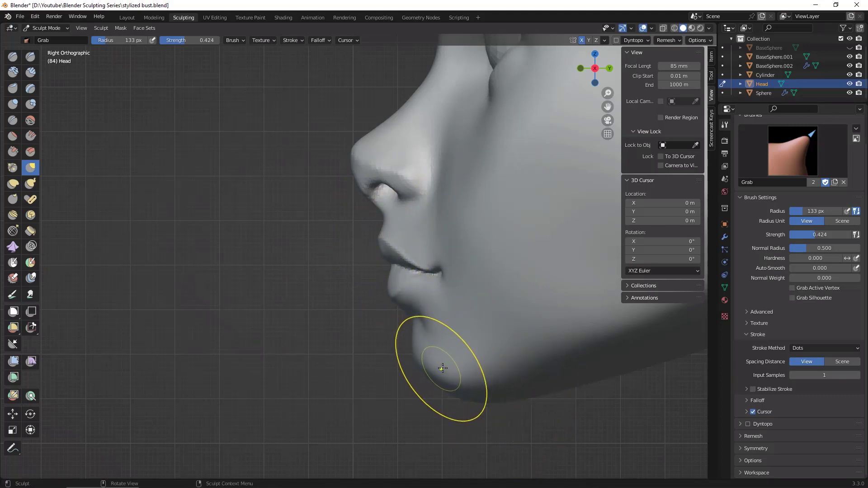
Step: Adjust the chin's profile with the Grab brush enlarged to 234 px
{"action": "key", "text": "f"}
{"action": "left_click", "coordinate": [427, 380]}
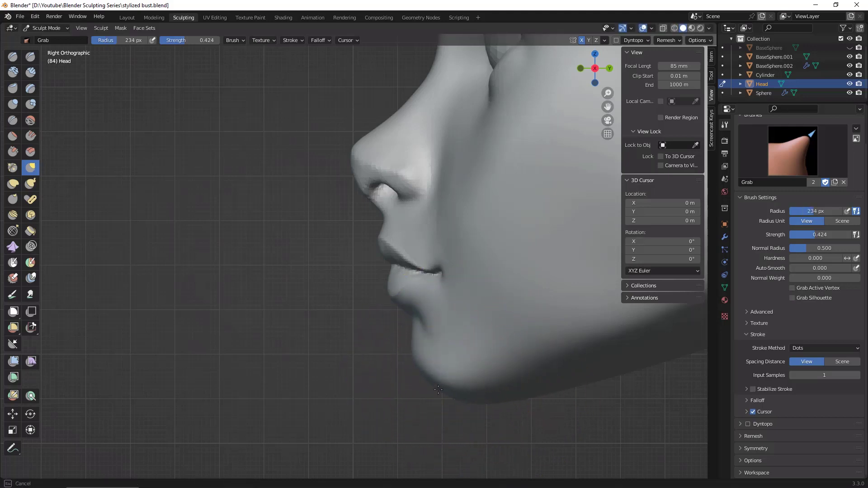
{"action": "left_click_drag", "start_coordinate": [428, 379], "coordinate": [426, 359]}
Step: Reduce the Grab brush to 54 px, adjust the area around the mouth corner and check the face from the front
{"action": "left_click_drag", "start_coordinate": [503, 393], "coordinate": [484, 417]}
{"action": "middle_click_drag", "start_coordinate": [484, 417], "coordinate": [669, 406]}
{"action": "scroll", "coordinate": [667, 404], "scroll_direction": "down", "scroll_amount": 5}
{"action": "middle_click_drag", "start_coordinate": [601, 388], "coordinate": [594, 346]}
{"action": "scroll", "coordinate": [622, 373], "scroll_direction": "up", "scroll_amount": 2}
{"action": "scroll", "coordinate": [594, 346], "scroll_direction": "up", "scroll_amount": 5}
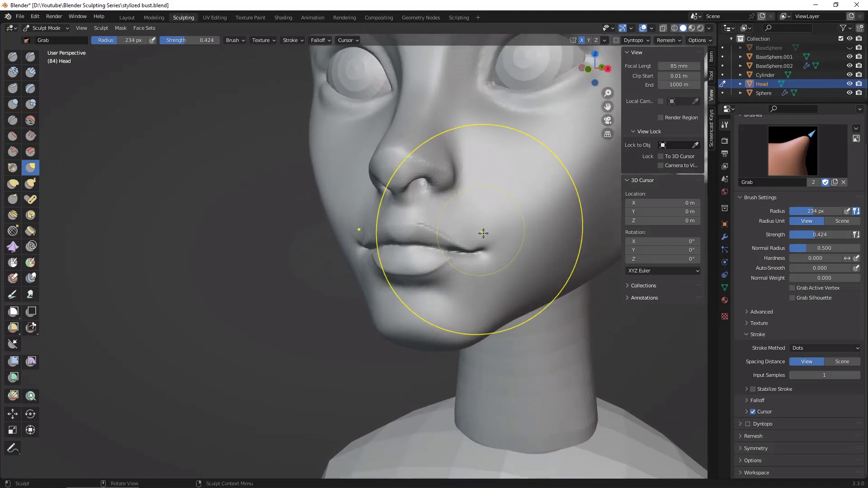
{"action": "key", "text": "space"}
{"action": "key", "text": "f"}
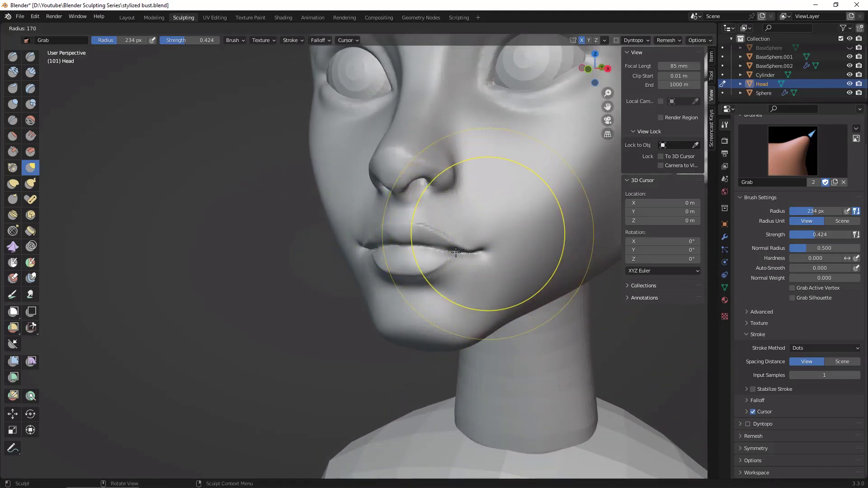
{"action": "left_click", "coordinate": [424, 281]}
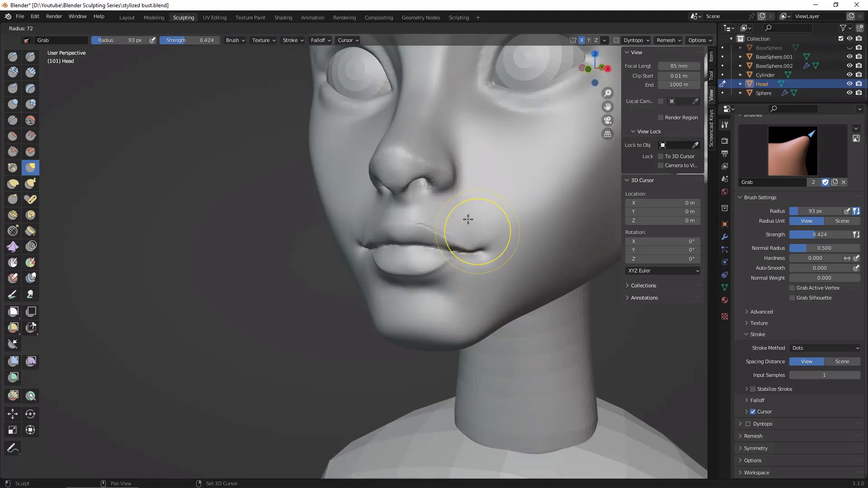
{"action": "left_click", "coordinate": [462, 235]}
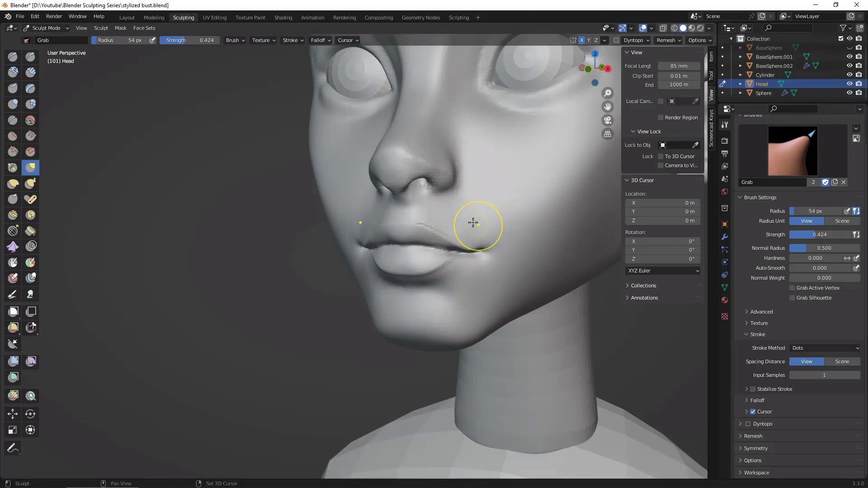
{"action": "middle_click_drag", "start_coordinate": [520, 213], "coordinate": [638, 376]}
{"action": "middle_click_drag", "start_coordinate": [638, 376], "coordinate": [626, 348]}
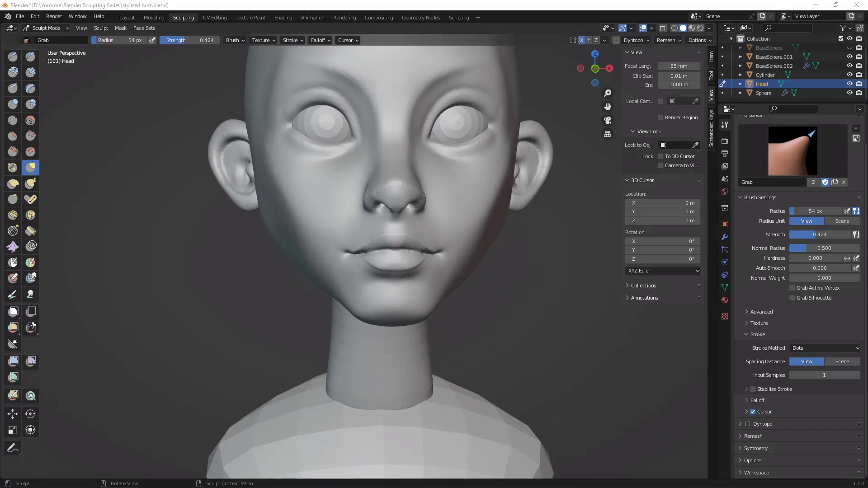
Step: Examine the bust's proportions and facial shapes from front, side and three-quarter views
{"action": "middle_click_drag", "start_coordinate": [552, 311], "coordinate": [577, 352]}
{"action": "middle_click_drag", "start_coordinate": [590, 310], "coordinate": [548, 402], "text": "ctrl"}
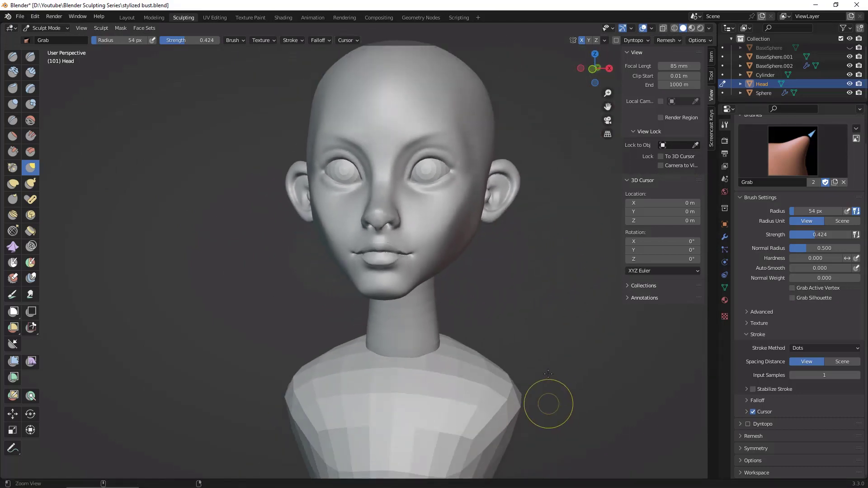
{"action": "middle_click_drag", "start_coordinate": [557, 351], "coordinate": [566, 266]}
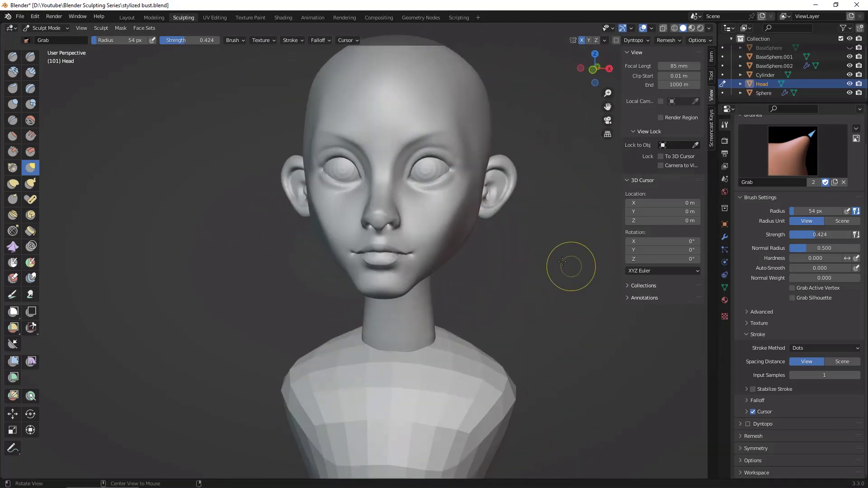
{"action": "middle_click_drag", "start_coordinate": [542, 291], "coordinate": [554, 333]}
{"action": "middle_click_drag", "start_coordinate": [588, 360], "coordinate": [581, 313], "text": "shift"}
{"action": "middle_click_drag", "start_coordinate": [561, 324], "coordinate": [485, 390], "text": "ctrl"}
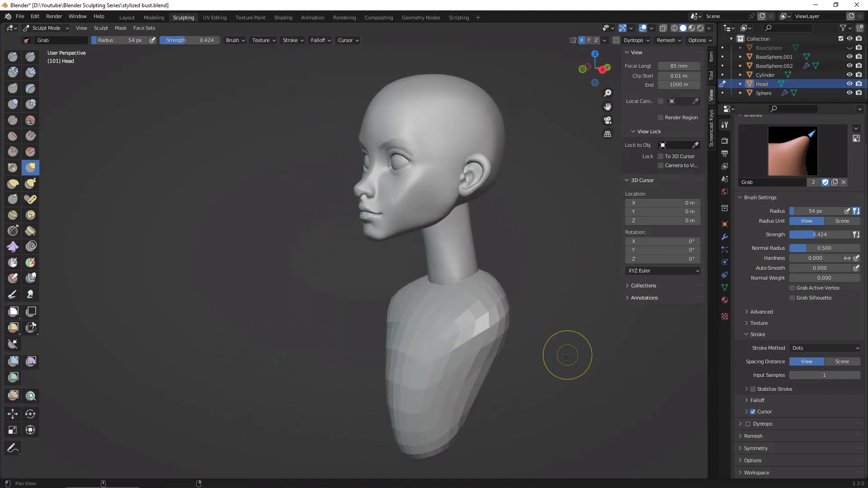
{"action": "middle_click_drag", "start_coordinate": [567, 354], "coordinate": [547, 363], "text": "shift"}
{"action": "middle_click_drag", "start_coordinate": [547, 363], "coordinate": [565, 215]}
{"action": "middle_click_drag", "start_coordinate": [559, 179], "coordinate": [551, 240], "text": "shift"}
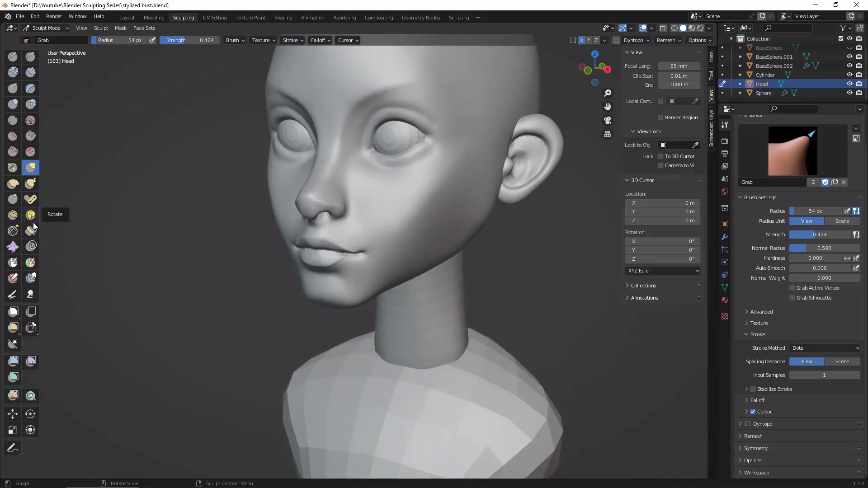
Step: Build up the hollow of the cheek below the cheekbone using Clay Strips at 103 px and strength 0.600
{"action": "left_click", "coordinate": [30, 72]}
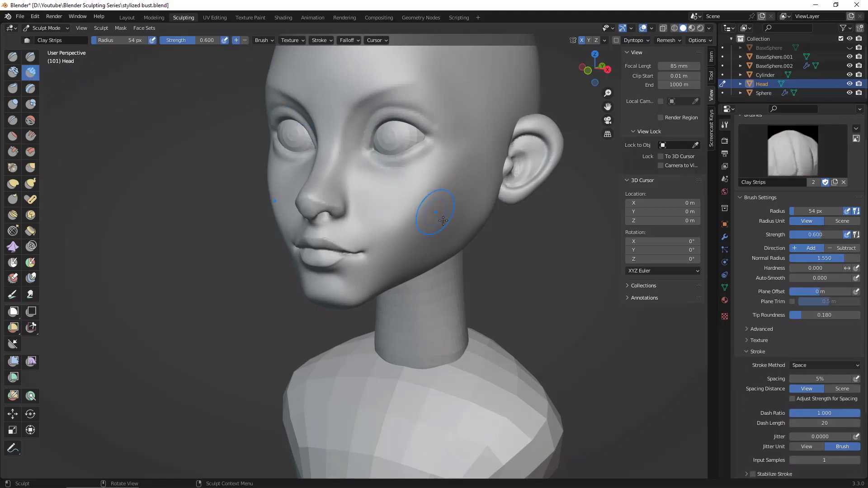
{"action": "key", "text": "f"}
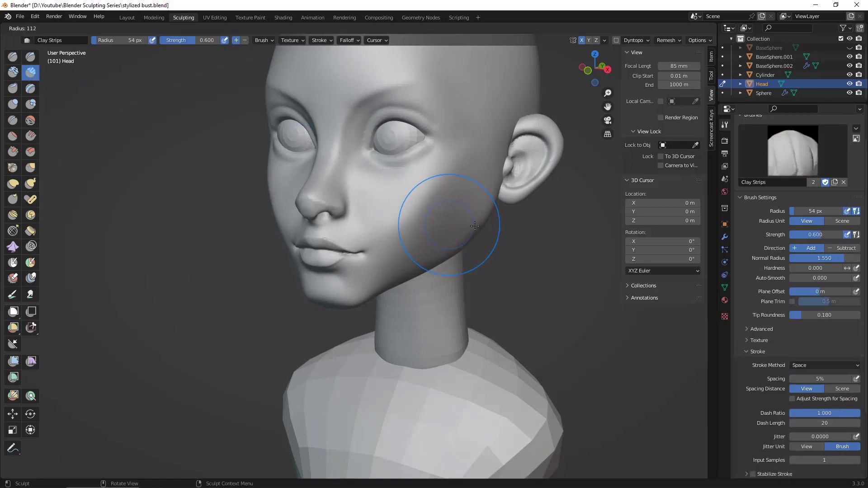
{"action": "left_click", "coordinate": [453, 228]}
{"action": "left_click_drag", "start_coordinate": [470, 212], "coordinate": [429, 249]}
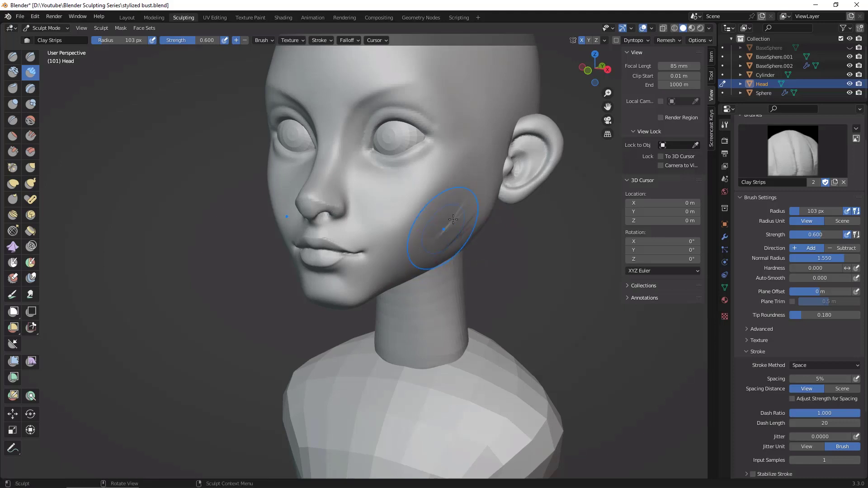
{"action": "mouse_move", "coordinate": [461, 198]}
{"action": "left_mouse_down"}
{"action": "mouse_move", "coordinate": [423, 241]}
{"action": "mouse_move", "coordinate": [409, 236]}
{"action": "left_mouse_up"}
{"action": "mouse_move", "coordinate": [404, 235]}
{"action": "left_mouse_down"}
{"action": "mouse_move", "coordinate": [413, 244]}
{"action": "mouse_move", "coordinate": [456, 220]}
{"action": "mouse_move", "coordinate": [439, 240]}
{"action": "mouse_move", "coordinate": [455, 225]}
{"action": "mouse_move", "coordinate": [449, 248]}
{"action": "left_mouse_up"}
{"action": "left_click_drag", "start_coordinate": [473, 218], "coordinate": [452, 243]}
{"action": "mouse_move", "coordinate": [452, 211]}
{"action": "left_mouse_down", "text": "shift"}
{"action": "mouse_move", "coordinate": [466, 199]}
{"action": "mouse_move", "coordinate": [423, 242]}
{"action": "mouse_move", "coordinate": [406, 244]}
{"action": "mouse_move", "coordinate": [438, 211]}
{"action": "mouse_move", "coordinate": [403, 246]}
{"action": "mouse_move", "coordinate": [441, 235]}
{"action": "left_mouse_up", "text": "shift"}
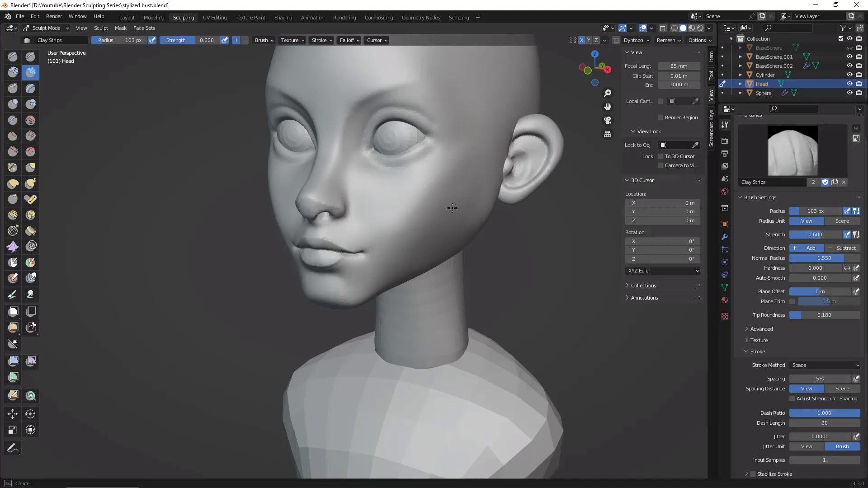
Step: Fill out and blend the lower cheek and jaw in front of the ear with more Clay Strips strokes, checking from several angles
{"action": "mouse_move", "coordinate": [452, 208]}
{"action": "left_mouse_down", "text": "shift"}
{"action": "mouse_move", "coordinate": [465, 189]}
{"action": "mouse_move", "coordinate": [453, 230]}
{"action": "mouse_move", "coordinate": [480, 200]}
{"action": "left_mouse_up", "text": "shift"}
{"action": "mouse_move", "coordinate": [461, 226]}
{"action": "middle_mouse_down"}
{"action": "mouse_move", "coordinate": [504, 270]}
{"action": "mouse_move", "coordinate": [455, 252]}
{"action": "mouse_move", "coordinate": [520, 289]}
{"action": "mouse_move", "coordinate": [556, 278]}
{"action": "mouse_move", "coordinate": [502, 234]}
{"action": "mouse_move", "coordinate": [460, 238]}
{"action": "middle_mouse_up"}
{"action": "mouse_move", "coordinate": [454, 184]}
{"action": "left_mouse_down"}
{"action": "mouse_move", "coordinate": [417, 232]}
{"action": "mouse_move", "coordinate": [441, 195]}
{"action": "mouse_move", "coordinate": [429, 244]}
{"action": "mouse_move", "coordinate": [450, 211]}
{"action": "left_mouse_up"}
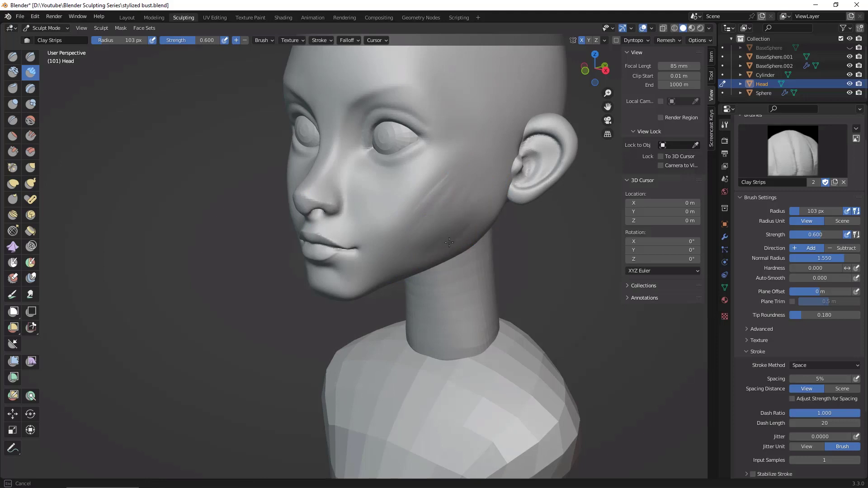
{"action": "middle_click_drag", "start_coordinate": [527, 245], "coordinate": [451, 219]}
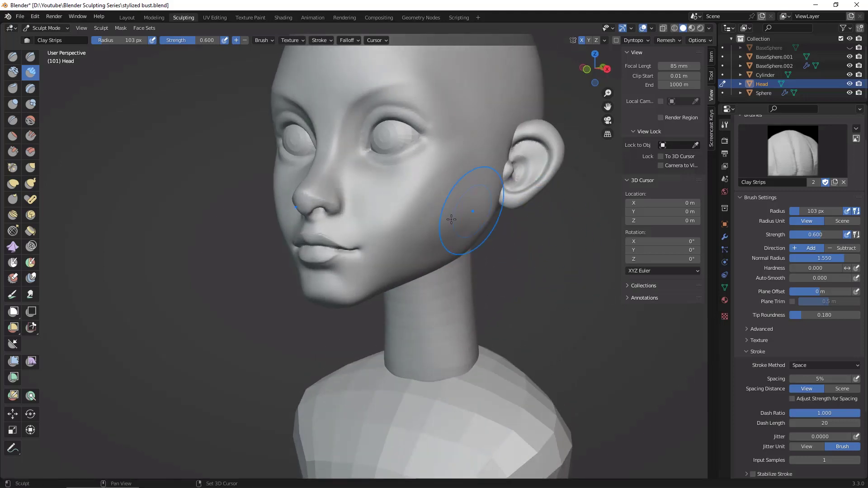
{"action": "middle_click_drag", "start_coordinate": [426, 258], "coordinate": [543, 237]}
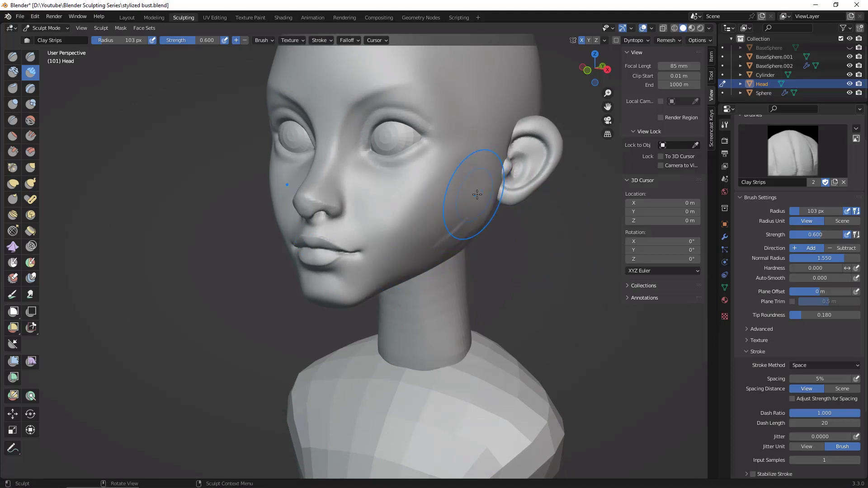
{"action": "left_click_drag", "start_coordinate": [453, 236], "coordinate": [419, 254]}
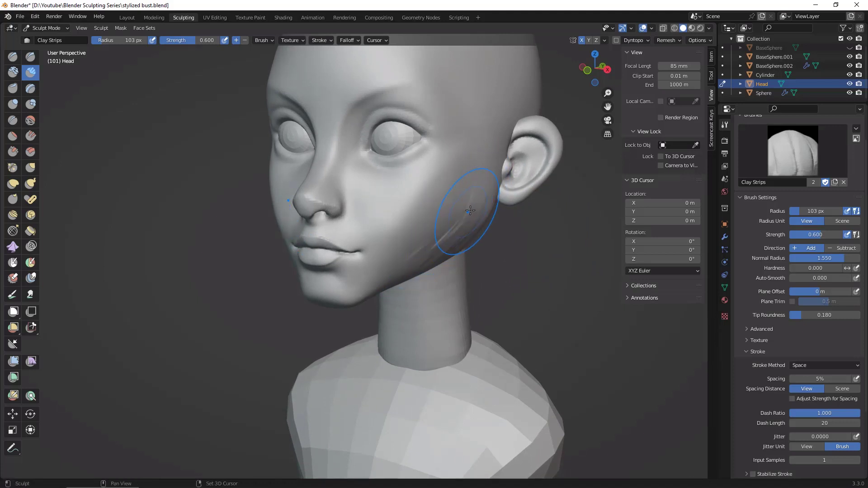
{"action": "left_click_drag", "start_coordinate": [465, 216], "coordinate": [447, 234]}
{"action": "left_click_drag", "start_coordinate": [408, 247], "coordinate": [423, 250], "text": "shift"}
{"action": "middle_click_drag", "start_coordinate": [572, 295], "coordinate": [604, 293]}
{"action": "mouse_move", "coordinate": [461, 211]}
{"action": "middle_mouse_down"}
{"action": "mouse_move", "coordinate": [465, 169]}
{"action": "mouse_move", "coordinate": [430, 236]}
{"action": "mouse_move", "coordinate": [463, 215]}
{"action": "middle_mouse_up"}
{"action": "middle_click_drag", "start_coordinate": [562, 299], "coordinate": [560, 262], "text": "ctrl"}
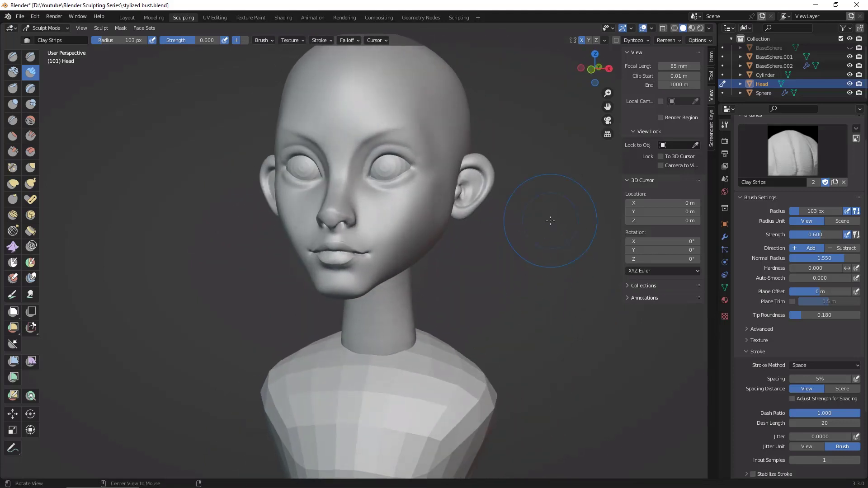
{"action": "middle_click_drag", "start_coordinate": [525, 289], "coordinate": [500, 290]}
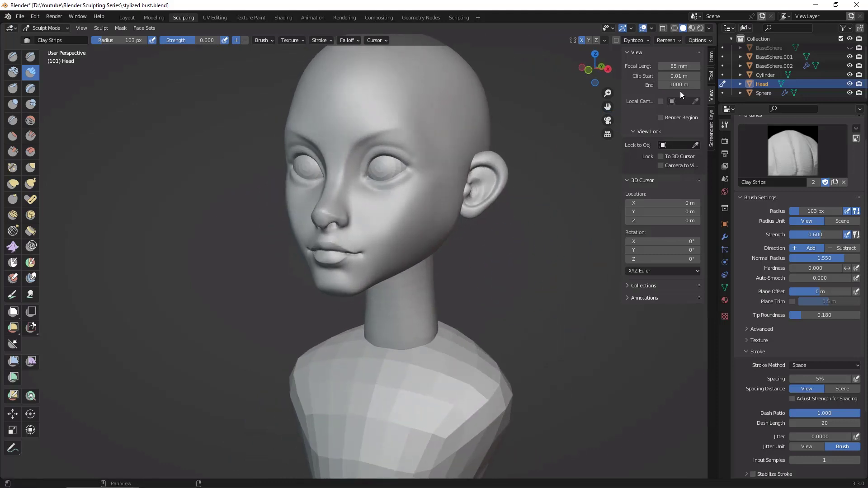
Step: Switch to the Layout workspace to work on the bust's separate objects
{"action": "left_click", "coordinate": [132, 17]}
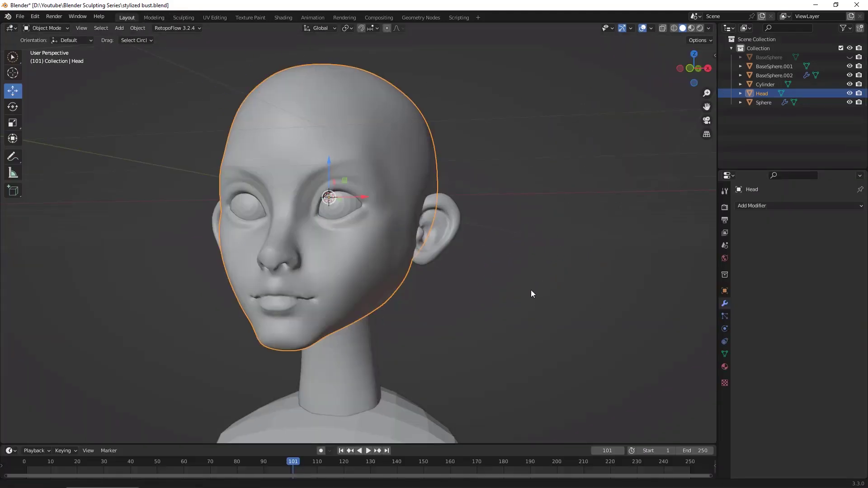
{"action": "scroll", "coordinate": [530, 292], "scroll_direction": "down", "scroll_amount": 2}
{"action": "middle_click_drag", "start_coordinate": [514, 349], "coordinate": [555, 272], "text": "shift"}
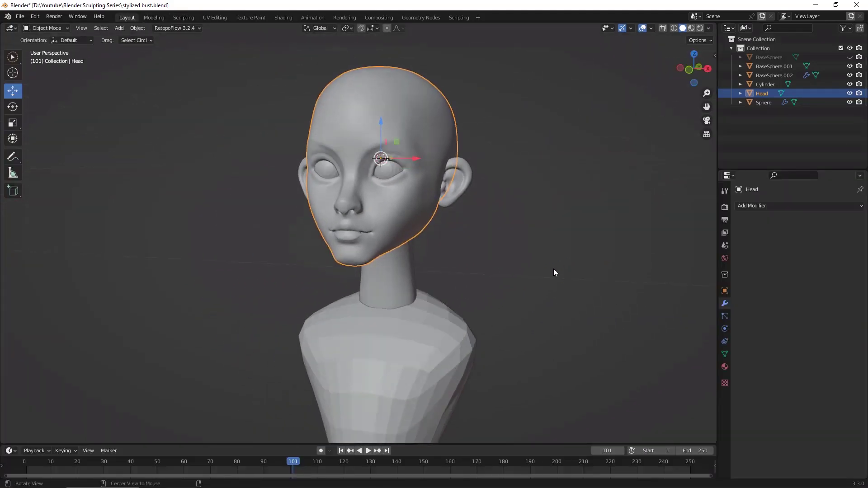
Step: Try to join the head and the mirrored ears into one object before applying the eyes' Mirror modifier
{"action": "left_click", "coordinate": [465, 180], "text": "shift"}
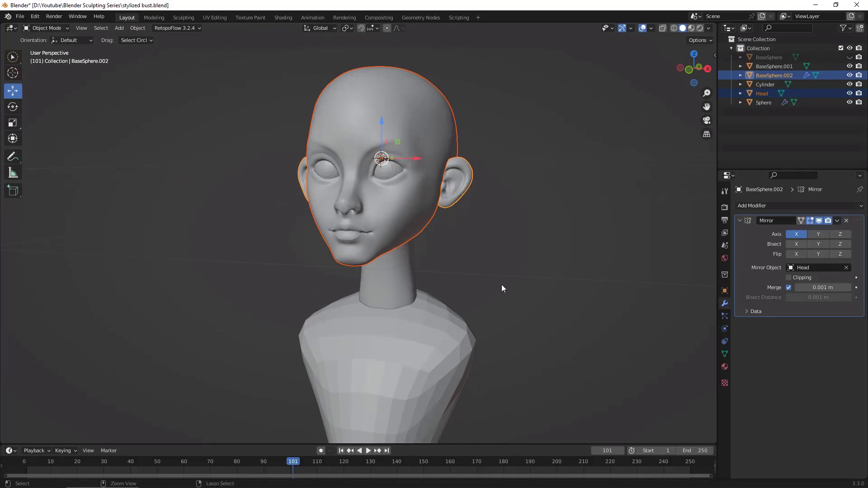
{"action": "key", "text": "ctrl+j"}
{"action": "middle_click_drag", "start_coordinate": [552, 226], "coordinate": [574, 289]}
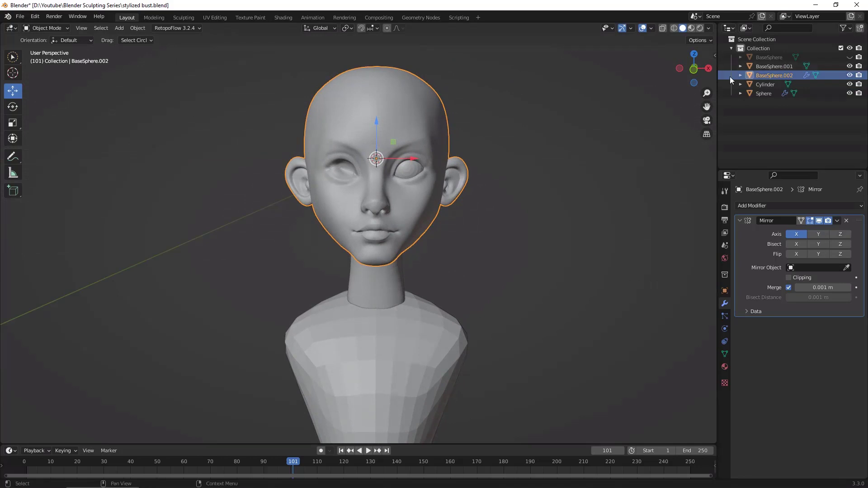
{"action": "middle_click_drag", "start_coordinate": [619, 226], "coordinate": [690, 140]}
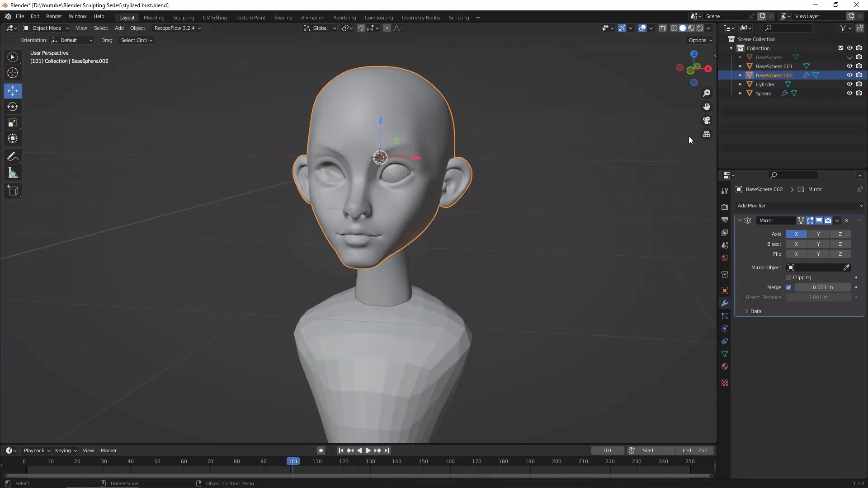
{"action": "key", "text": "ctrl+z"}
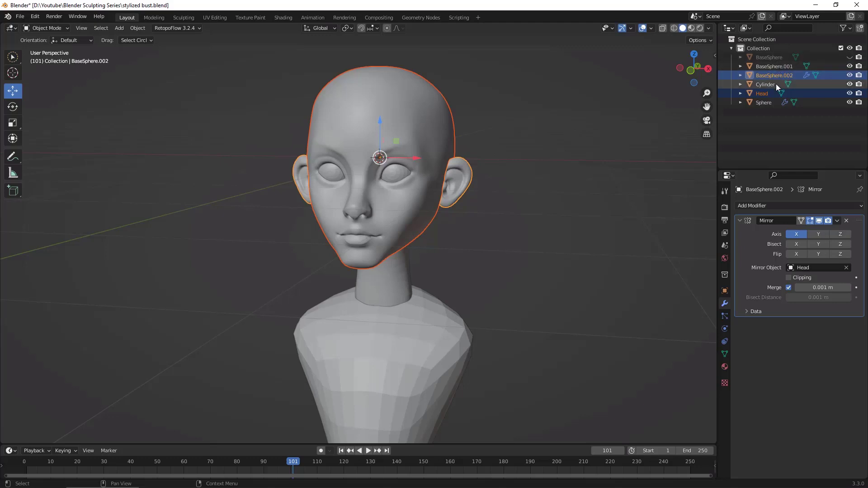
Step: Apply the Mirror modifier on the eye object Sphere
{"action": "left_click", "coordinate": [768, 102]}
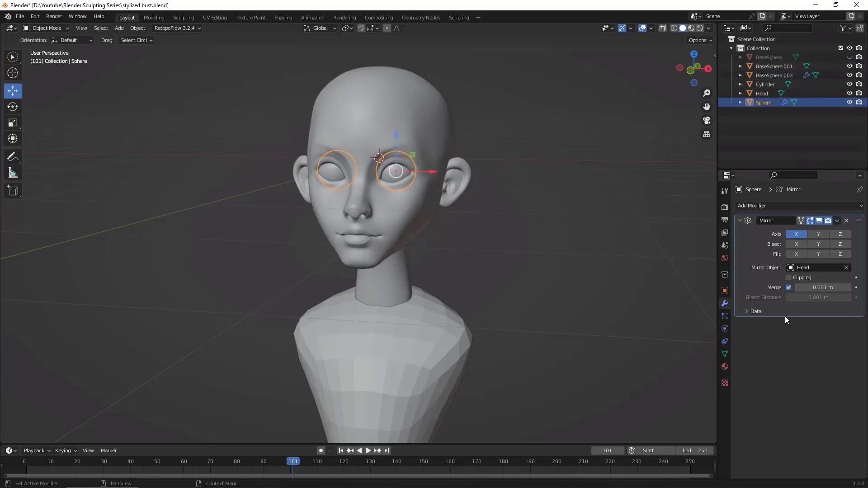
{"action": "left_click", "coordinate": [838, 221]}
{"action": "left_click", "coordinate": [813, 231]}
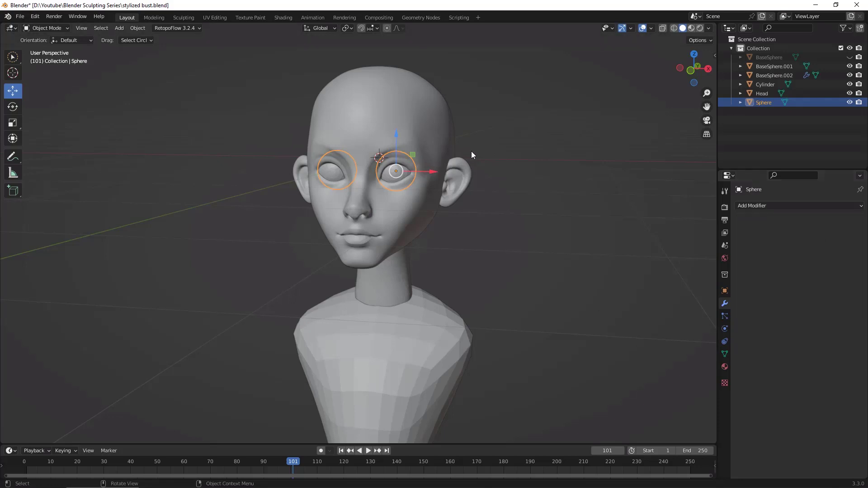
Step: Join the head and the ears into one object with the ears as the active object
{"action": "left_click", "coordinate": [464, 167]}
{"action": "left_click", "coordinate": [469, 178], "text": "shift"}
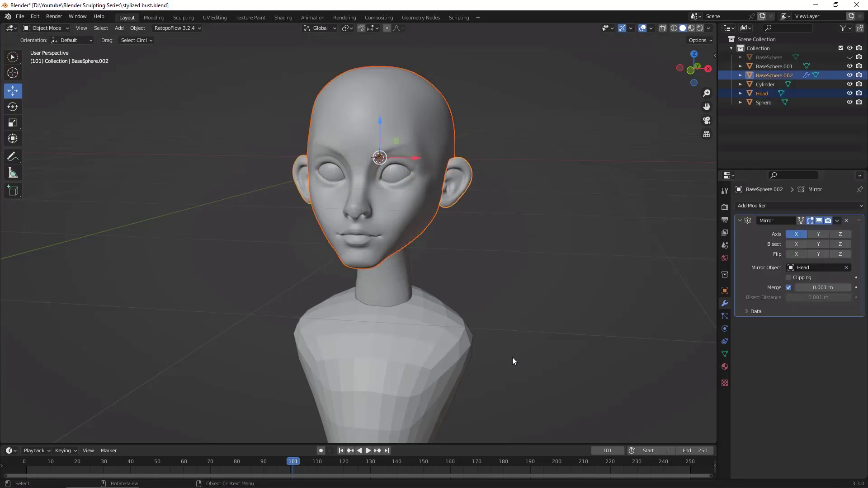
{"action": "key", "text": "ctrl+j"}
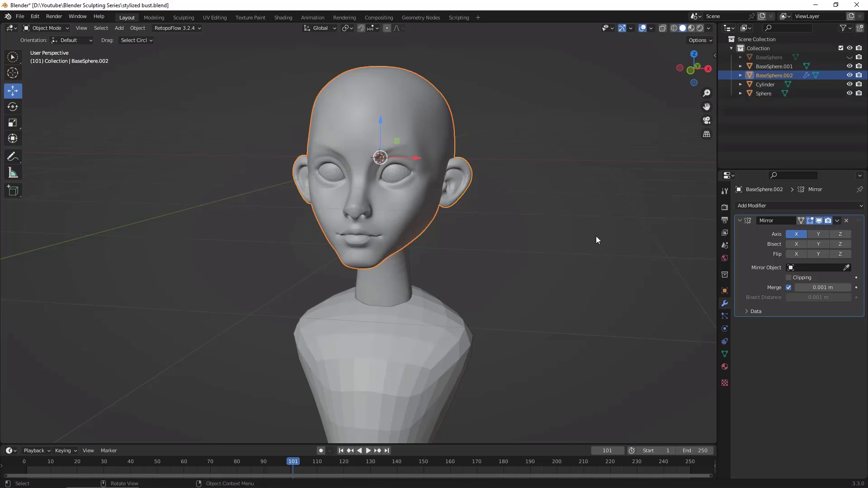
{"action": "middle_click_drag", "start_coordinate": [596, 236], "coordinate": [570, 271]}
Step: Join the torso BaseSphere.001 and the neck Cylinder into one object with the Cylinder active
{"action": "left_click", "coordinate": [776, 66]}
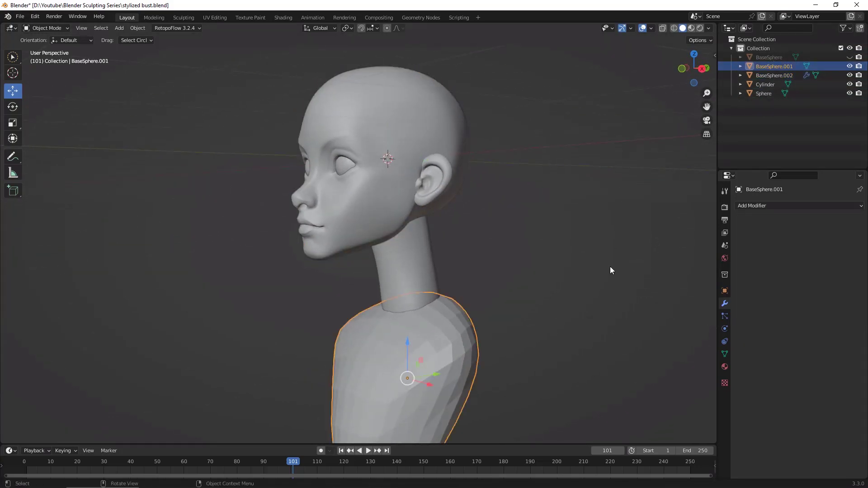
{"action": "middle_click_drag", "start_coordinate": [616, 254], "coordinate": [665, 191]}
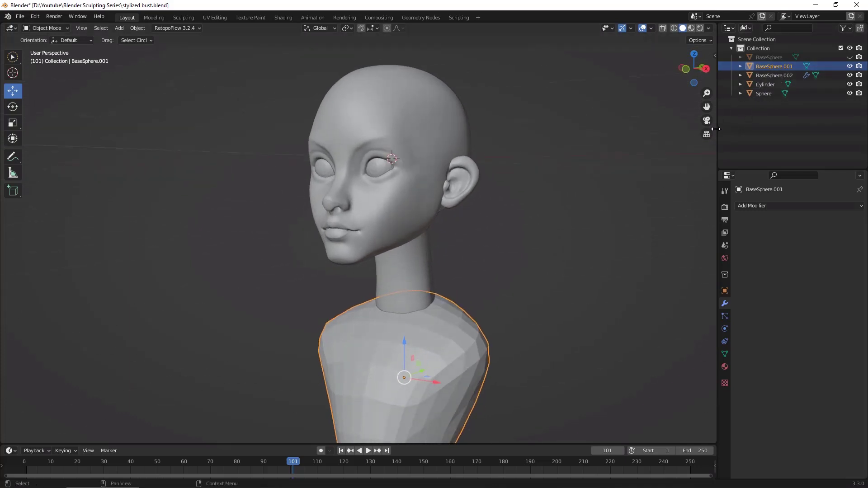
{"action": "middle_click_drag", "start_coordinate": [639, 228], "coordinate": [651, 226]}
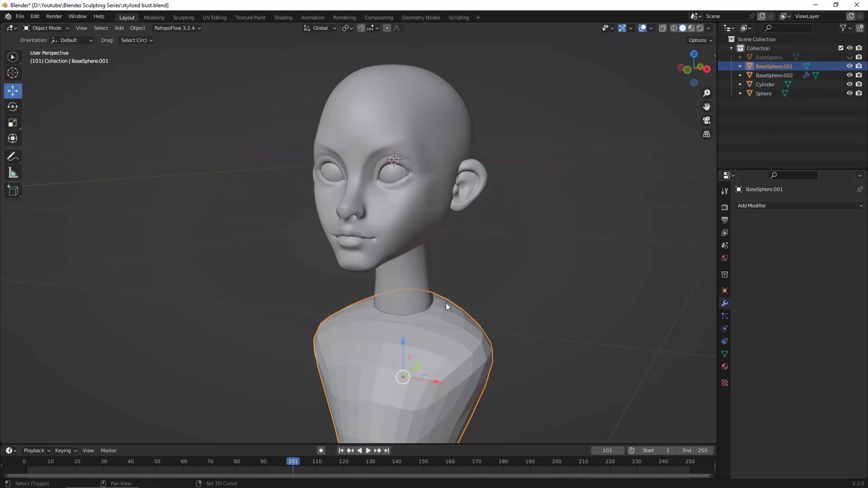
{"action": "left_click", "coordinate": [446, 280], "text": "shift"}
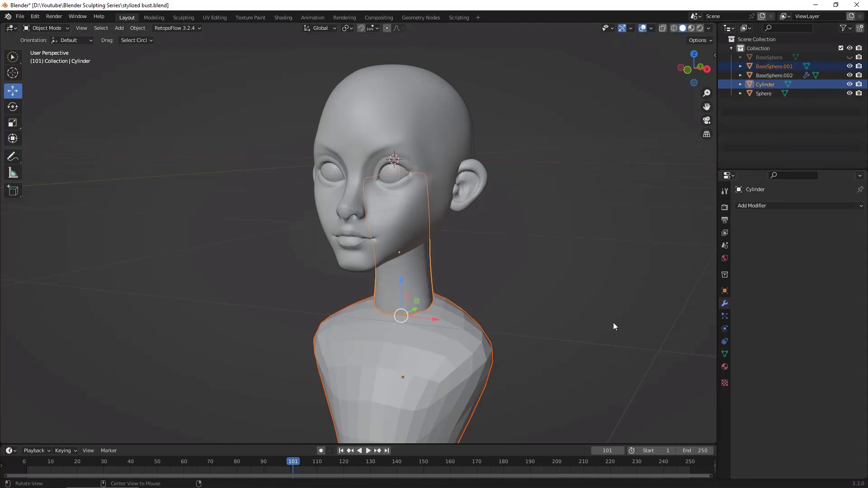
{"action": "middle_click_drag", "start_coordinate": [613, 322], "coordinate": [610, 319]}
{"action": "key", "text": "ctrl+j"}
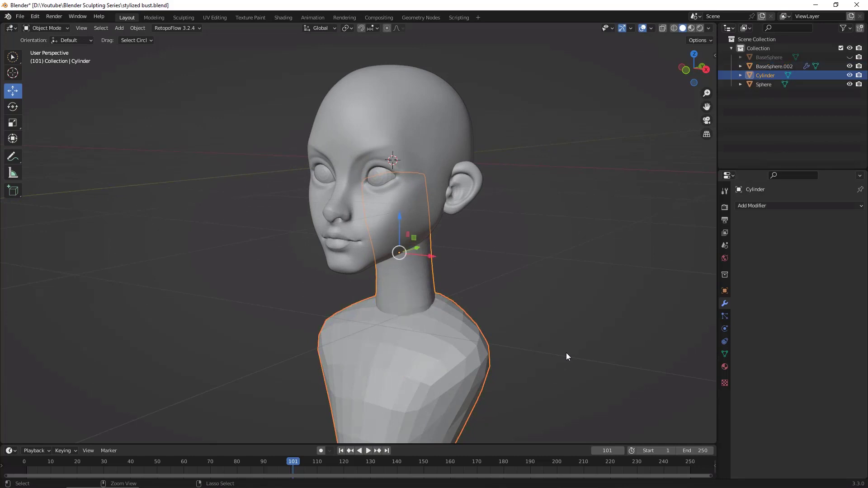
Step: In the Sculpting workspace, create a face set from visible on the joined neck and torso and voxel remesh that object
{"action": "middle_click_drag", "start_coordinate": [566, 356], "coordinate": [612, 249]}
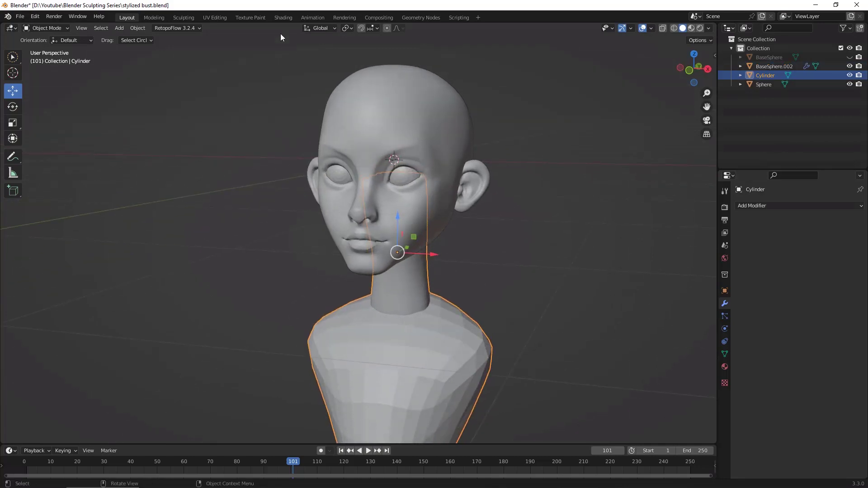
{"action": "left_click", "coordinate": [184, 17]}
{"action": "middle_click_drag", "start_coordinate": [581, 345], "coordinate": [633, 172]}
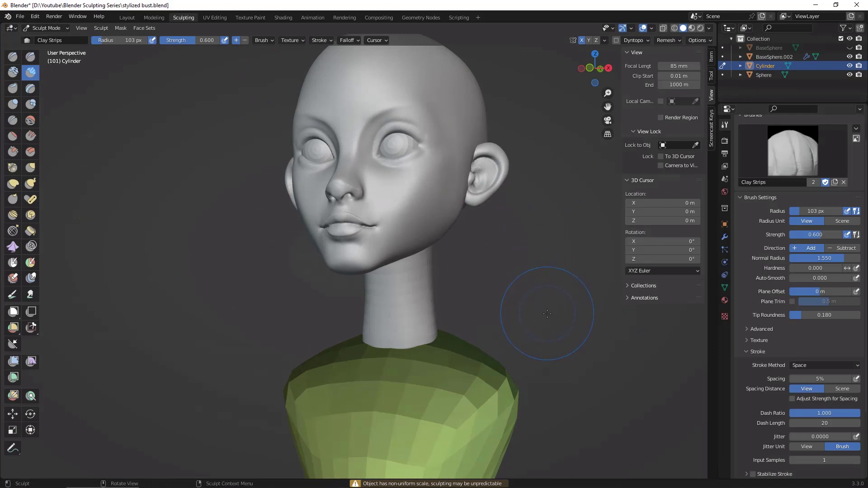
{"action": "key", "text": "alt+w"}
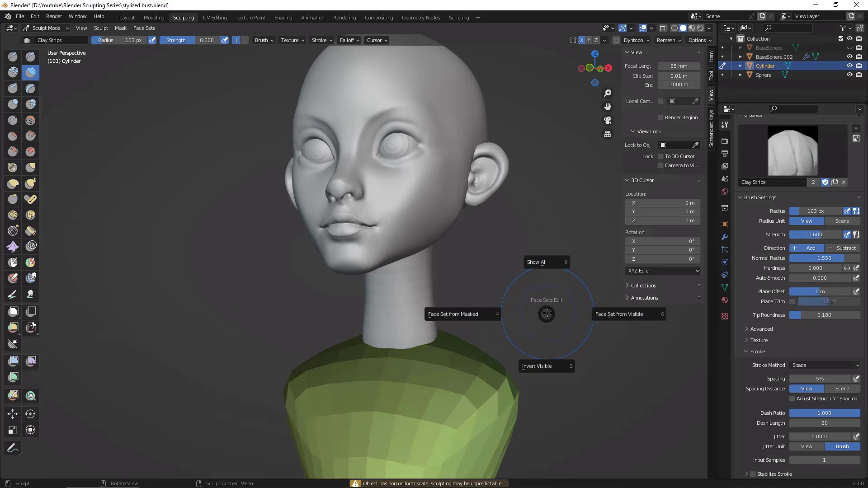
{"action": "left_click", "coordinate": [631, 316]}
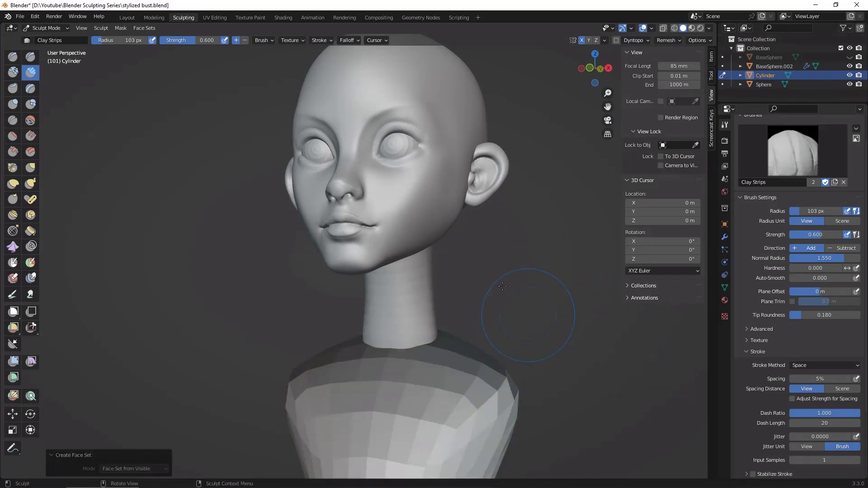
{"action": "mouse_move", "coordinate": [502, 286]}
{"action": "middle_mouse_down"}
{"action": "mouse_move", "coordinate": [511, 357]}
{"action": "mouse_move", "coordinate": [643, 393]}
{"action": "mouse_move", "coordinate": [633, 389]}
{"action": "middle_mouse_up"}
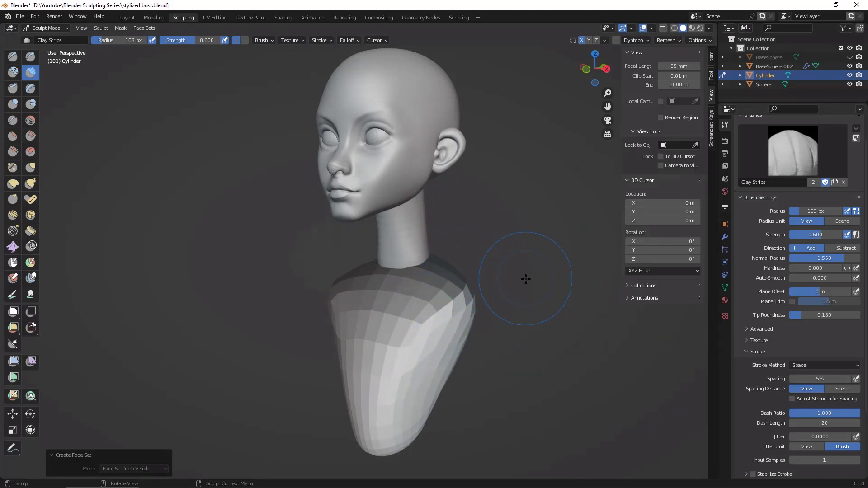
{"action": "key", "text": "ctrl+r"}
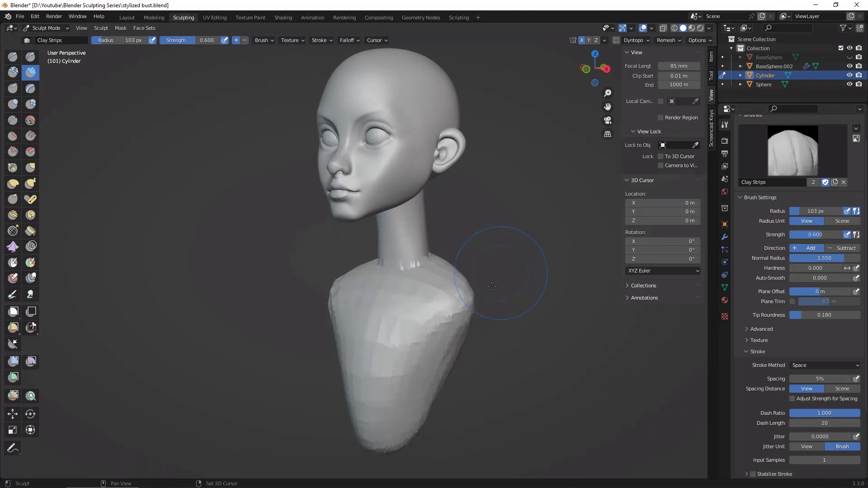
Step: Smooth the remeshed torso, shoulders and the seam where the neck meets the torso
{"action": "mouse_move", "coordinate": [411, 339]}
{"action": "left_mouse_down", "text": "shift"}
{"action": "mouse_move", "coordinate": [402, 275]}
{"action": "mouse_move", "coordinate": [424, 290]}
{"action": "left_mouse_up", "text": "shift"}
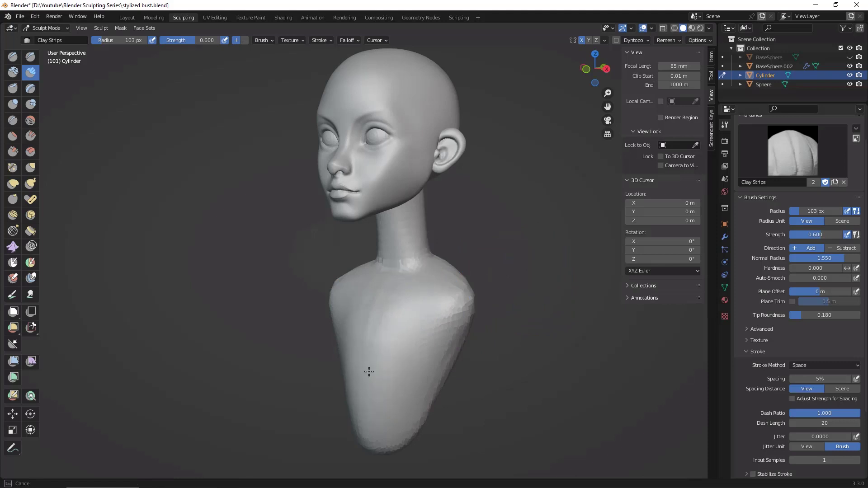
{"action": "middle_click_drag", "start_coordinate": [581, 233], "coordinate": [452, 251]}
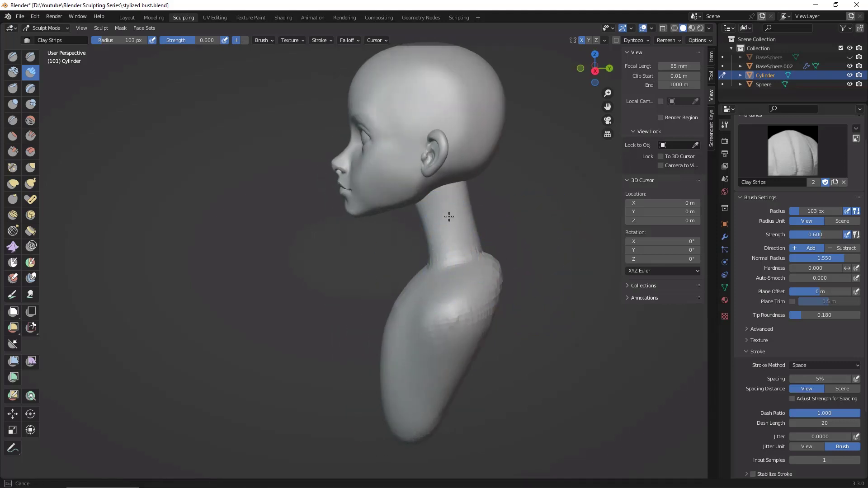
{"action": "mouse_move", "coordinate": [562, 286]}
{"action": "middle_mouse_down"}
{"action": "mouse_move", "coordinate": [493, 277]}
{"action": "mouse_move", "coordinate": [447, 308]}
{"action": "mouse_move", "coordinate": [430, 308]}
{"action": "middle_mouse_up"}
{"action": "mouse_move", "coordinate": [495, 252]}
{"action": "middle_mouse_down"}
{"action": "mouse_move", "coordinate": [549, 293]}
{"action": "mouse_move", "coordinate": [464, 280]}
{"action": "middle_mouse_up"}
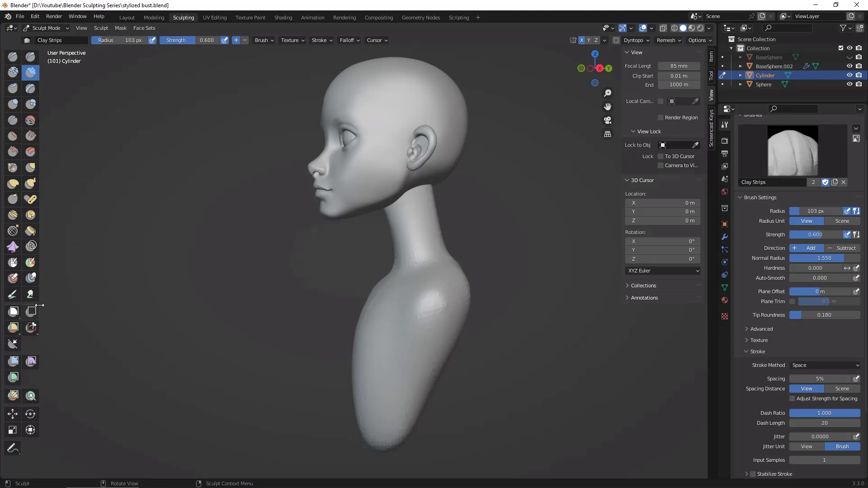
Step: From the right orthographic view, cut off the lower front of the torso diagonally with Lasso Trim
{"action": "left_click", "coordinate": [31, 328]}
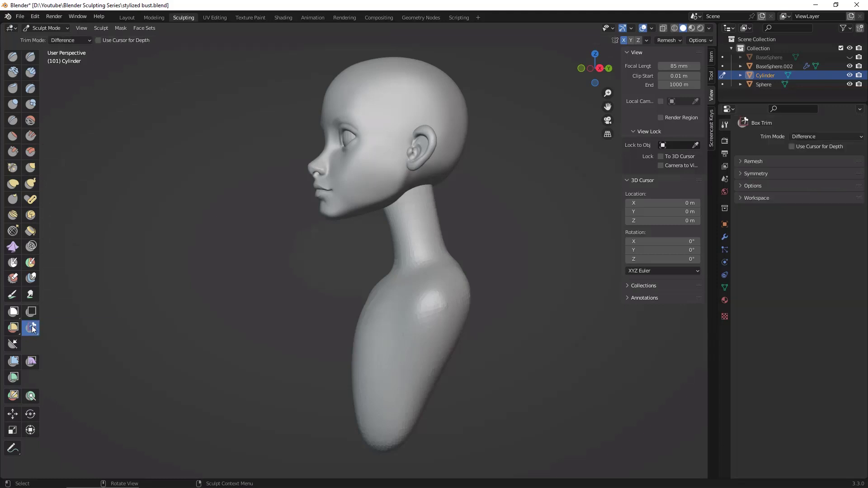
{"action": "left_click_drag", "start_coordinate": [31, 328], "coordinate": [67, 351]}
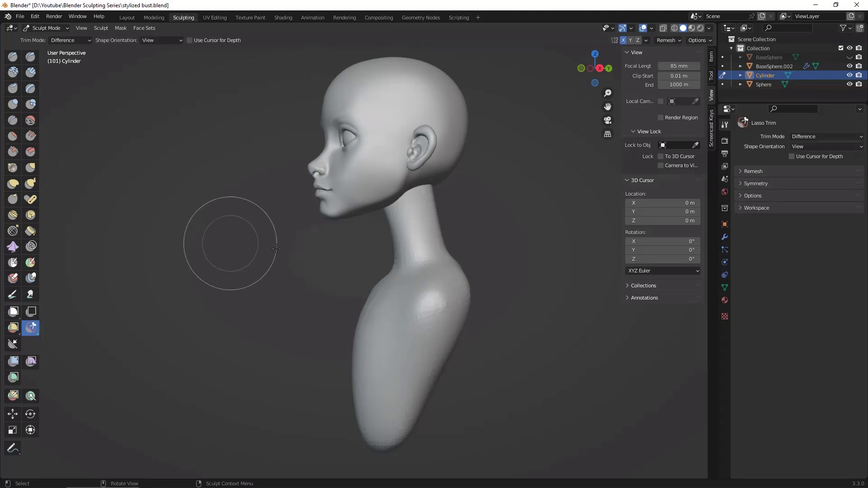
{"action": "left_click", "coordinate": [600, 69]}
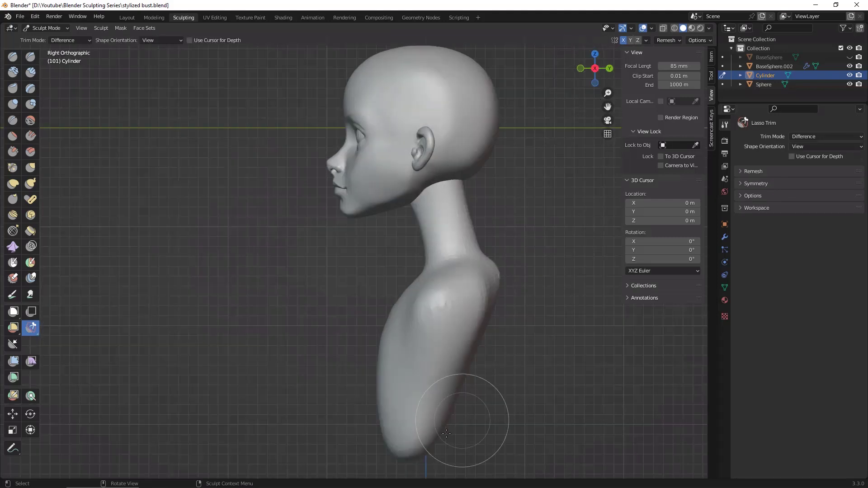
{"action": "mouse_move", "coordinate": [350, 354]}
{"action": "left_mouse_down"}
{"action": "mouse_move", "coordinate": [465, 455]}
{"action": "mouse_move", "coordinate": [466, 475]}
{"action": "mouse_move", "coordinate": [290, 466]}
{"action": "mouse_move", "coordinate": [274, 475]}
{"action": "left_mouse_up"}
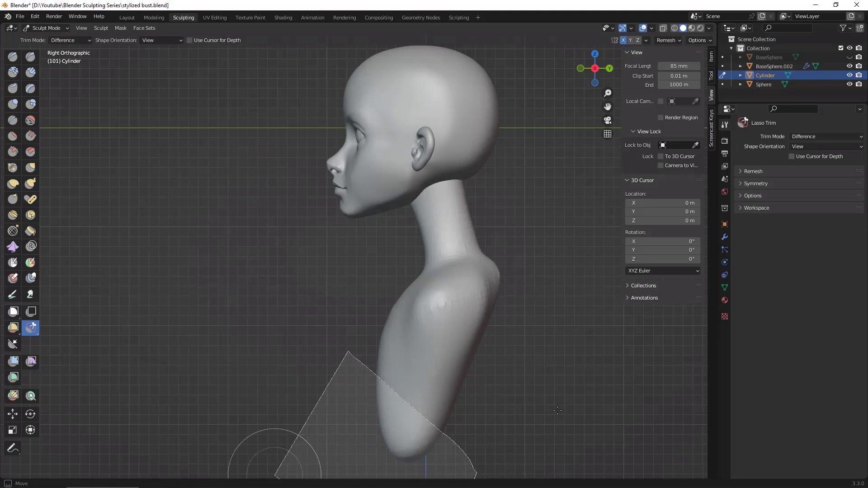
Step: Voxel remesh the trimmed neck and torso object and create a face set from visible on it
{"action": "middle_click_drag", "start_coordinate": [543, 407], "coordinate": [587, 359]}
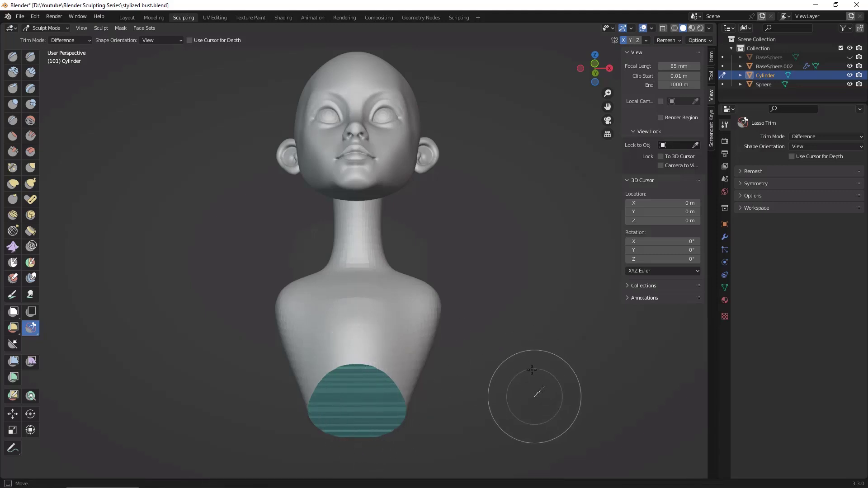
{"action": "middle_click_drag", "start_coordinate": [532, 370], "coordinate": [512, 361]}
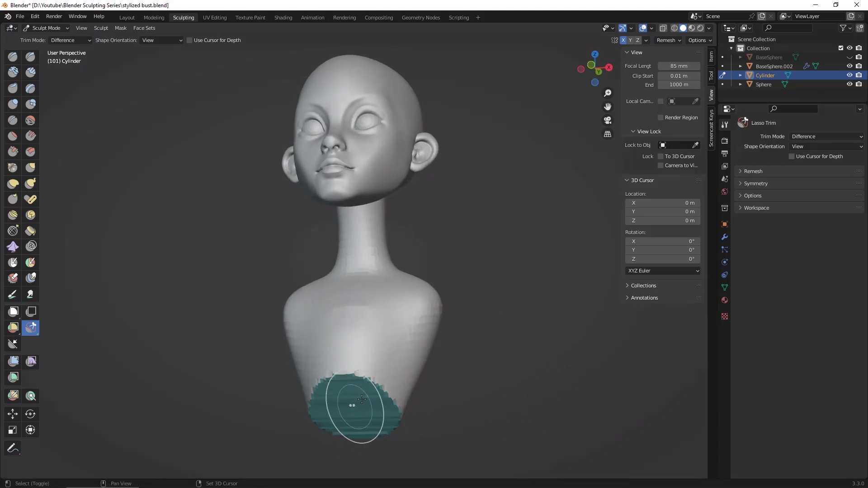
{"action": "key", "text": "alt+w"}
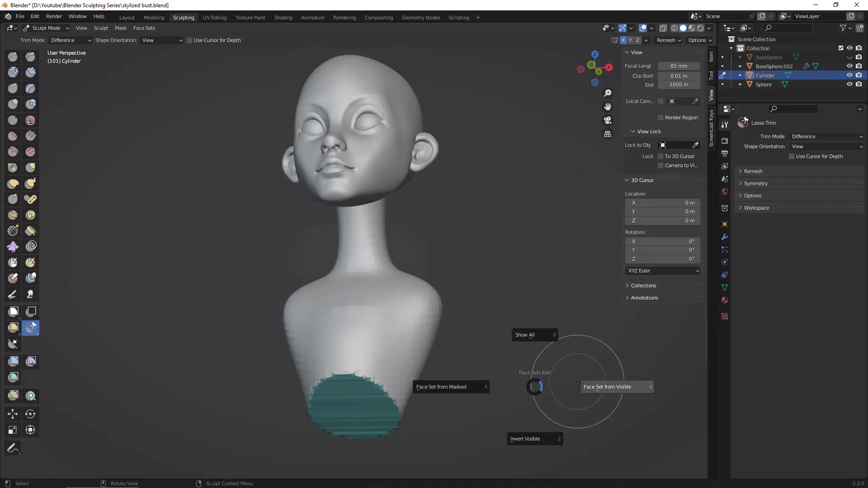
{"action": "left_click", "coordinate": [582, 384]}
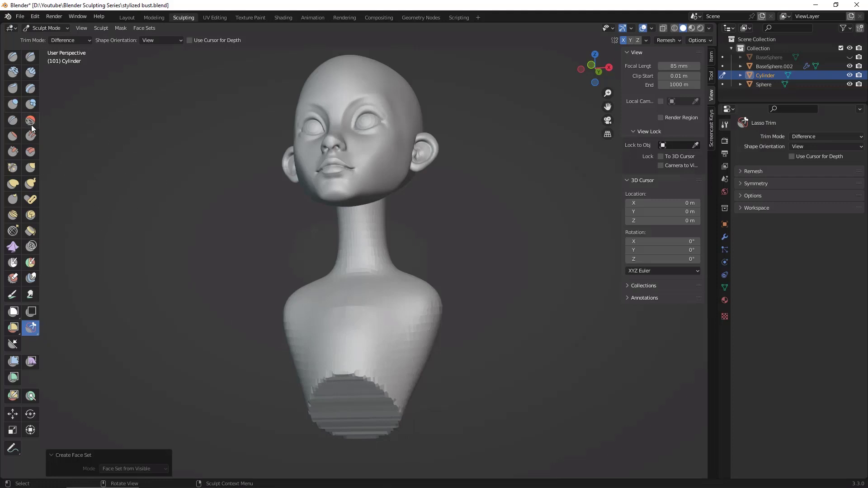
Step: Even out the cut surface and the edges of the trimmed torso base with the Flatten brush
{"action": "key", "text": "shift+t"}
{"action": "mouse_move", "coordinate": [341, 358]}
{"action": "left_mouse_down"}
{"action": "mouse_move", "coordinate": [363, 437]}
{"action": "mouse_move", "coordinate": [393, 397]}
{"action": "left_mouse_up"}
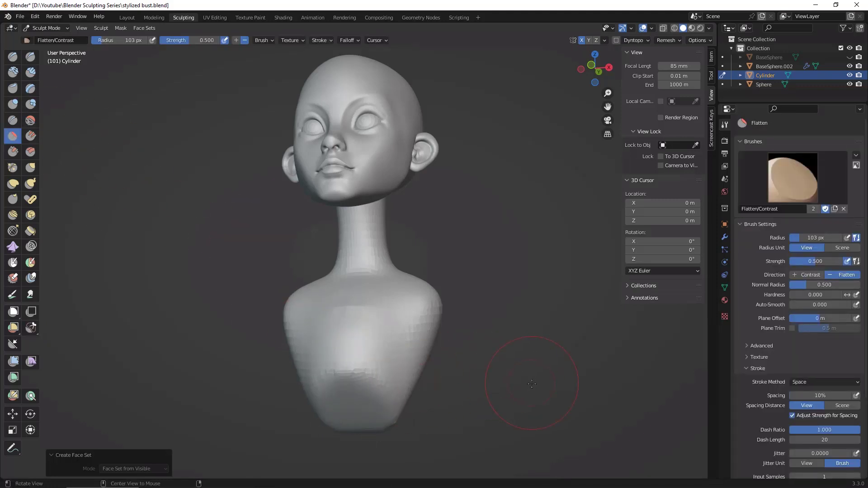
{"action": "middle_click_drag", "start_coordinate": [543, 387], "coordinate": [477, 389]}
{"action": "left_click_drag", "start_coordinate": [396, 422], "coordinate": [387, 416]}
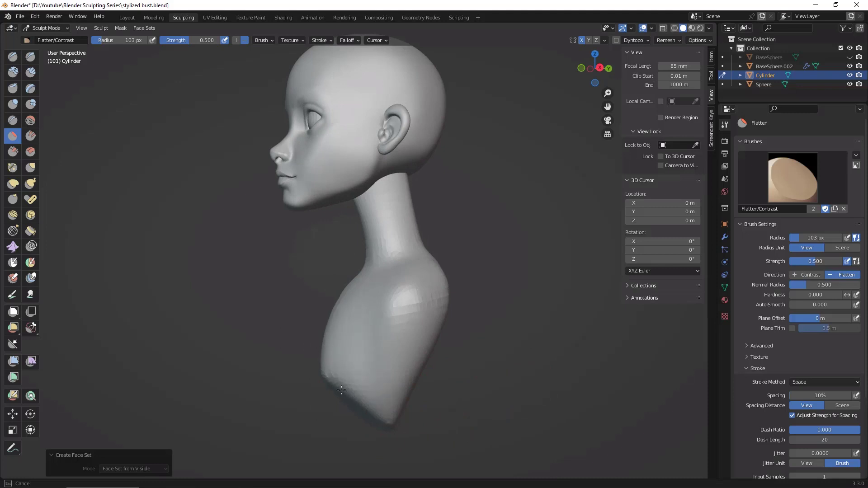
{"action": "left_click_drag", "start_coordinate": [342, 391], "coordinate": [339, 389]}
{"action": "middle_click_drag", "start_coordinate": [428, 368], "coordinate": [514, 356]}
{"action": "left_click_drag", "start_coordinate": [339, 388], "coordinate": [321, 393]}
{"action": "mouse_move", "coordinate": [321, 393]}
{"action": "middle_mouse_down"}
{"action": "mouse_move", "coordinate": [489, 343]}
{"action": "mouse_move", "coordinate": [519, 325]}
{"action": "mouse_move", "coordinate": [530, 282]}
{"action": "middle_mouse_up"}
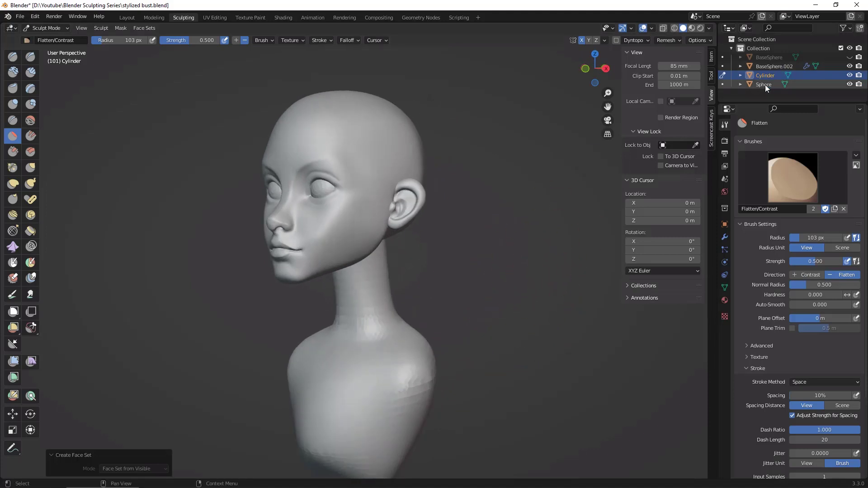
Step: Try to set the voxel size for the head BaseSphere.002 to about 0.0155 m and inspect the ear joint
{"action": "left_click", "coordinate": [775, 66]}
{"action": "scroll", "coordinate": [553, 212], "scroll_direction": "up", "scroll_amount": 2}
{"action": "scroll", "coordinate": [552, 212], "scroll_direction": "up", "scroll_amount": 3}
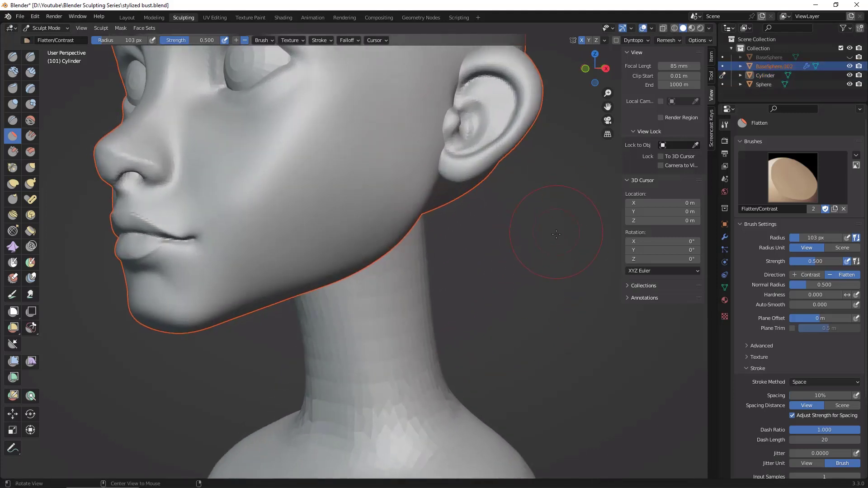
{"action": "mouse_move", "coordinate": [553, 212]}
{"action": "middle_mouse_down"}
{"action": "mouse_move", "coordinate": [533, 281]}
{"action": "mouse_move", "coordinate": [547, 348]}
{"action": "middle_mouse_up"}
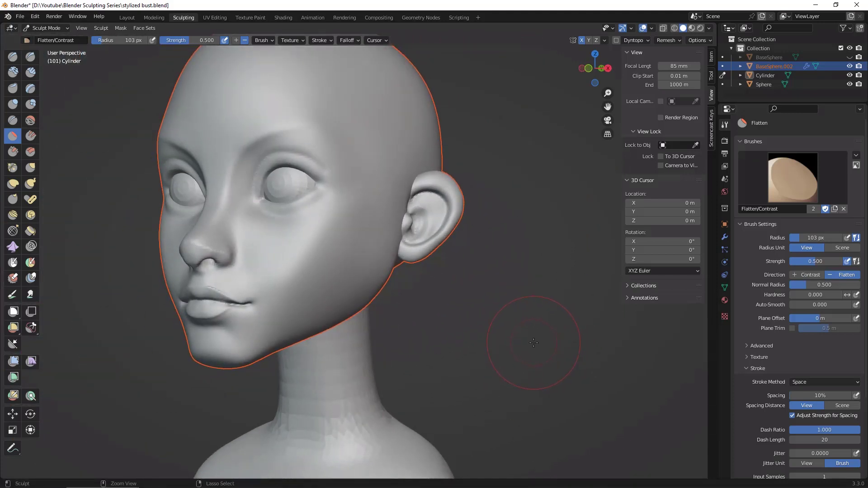
{"action": "key", "text": "r"}
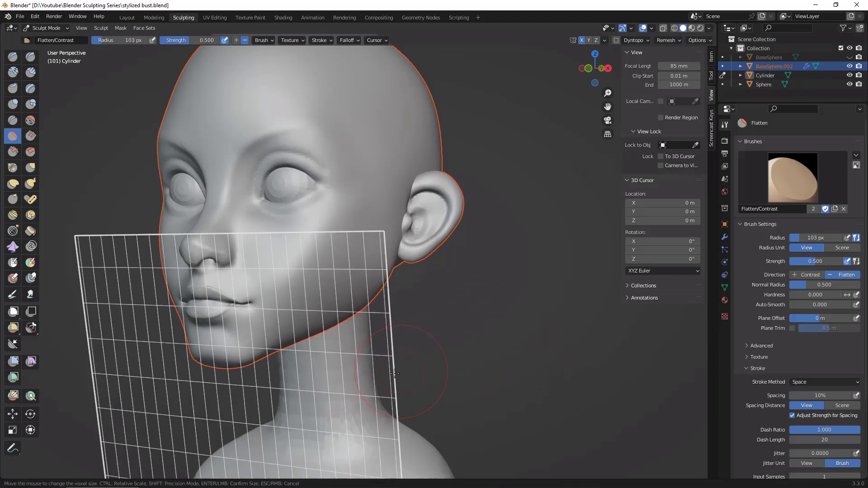
{"action": "left_click", "coordinate": [581, 287]}
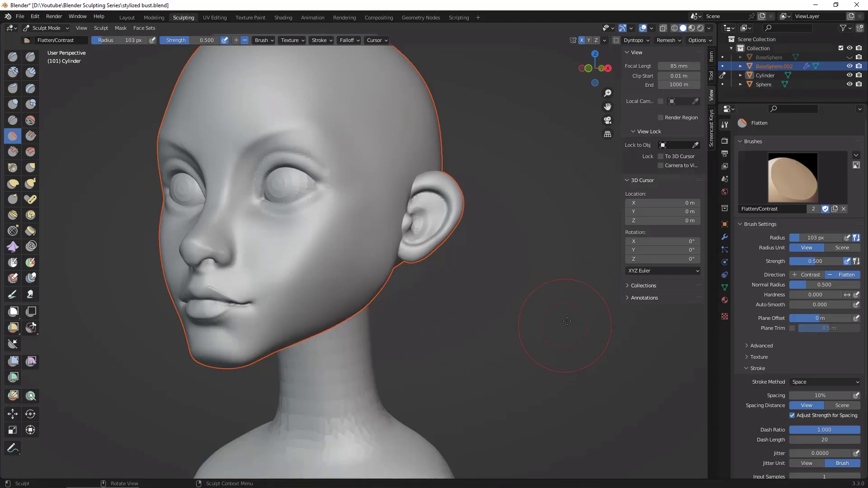
{"action": "middle_click_drag", "start_coordinate": [568, 321], "coordinate": [397, 172]}
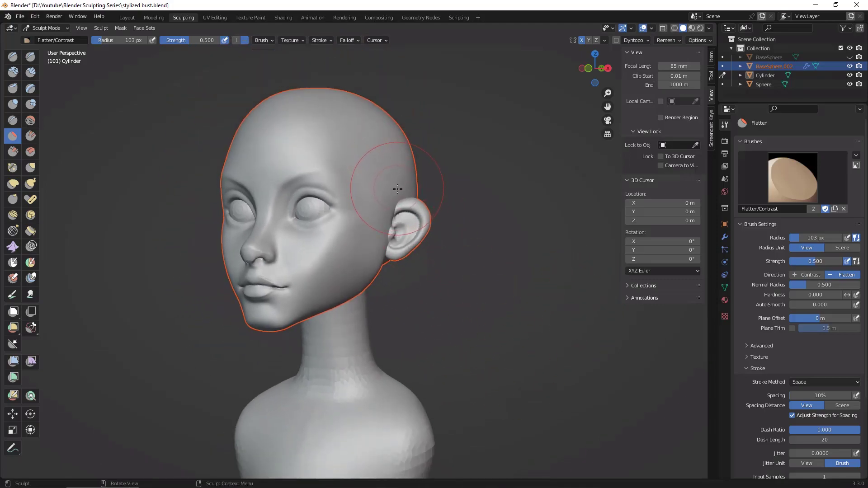
{"action": "key", "text": "r"}
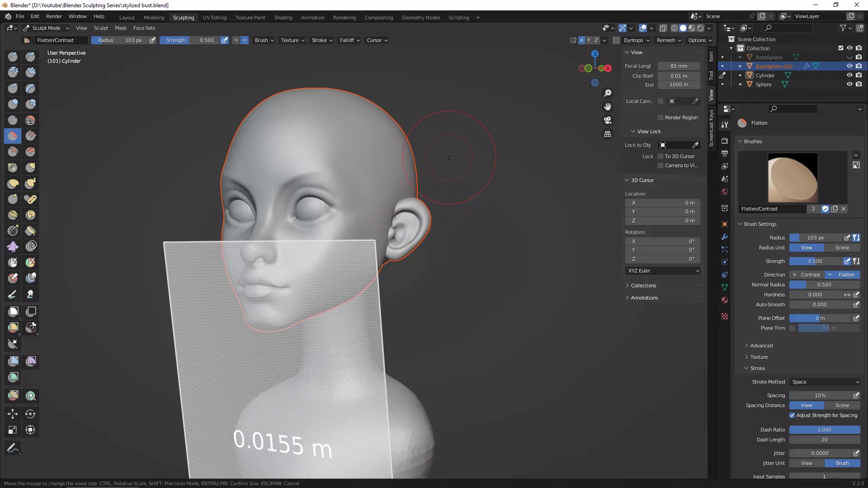
{"action": "left_click", "coordinate": [449, 157]}
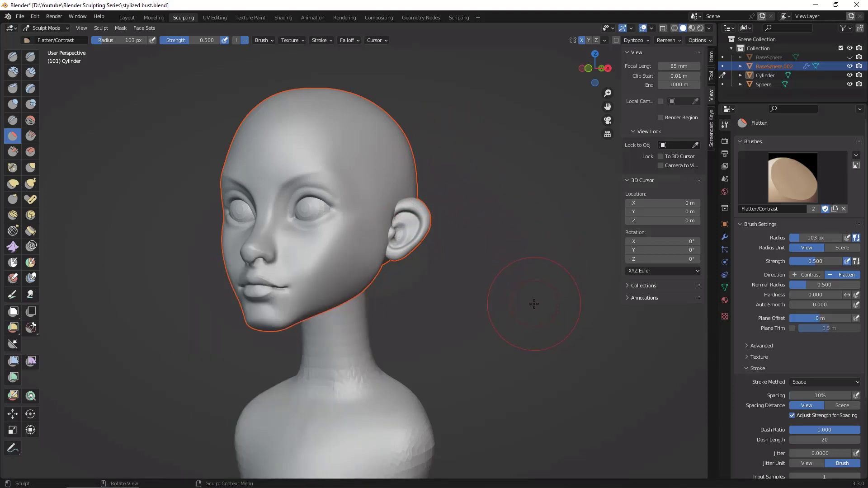
{"action": "mouse_move", "coordinate": [529, 282]}
{"action": "middle_mouse_down"}
{"action": "mouse_move", "coordinate": [485, 281]}
{"action": "mouse_move", "coordinate": [585, 184]}
{"action": "middle_mouse_up"}
{"action": "left_click_drag", "start_coordinate": [436, 159], "coordinate": [429, 204], "text": "shift"}
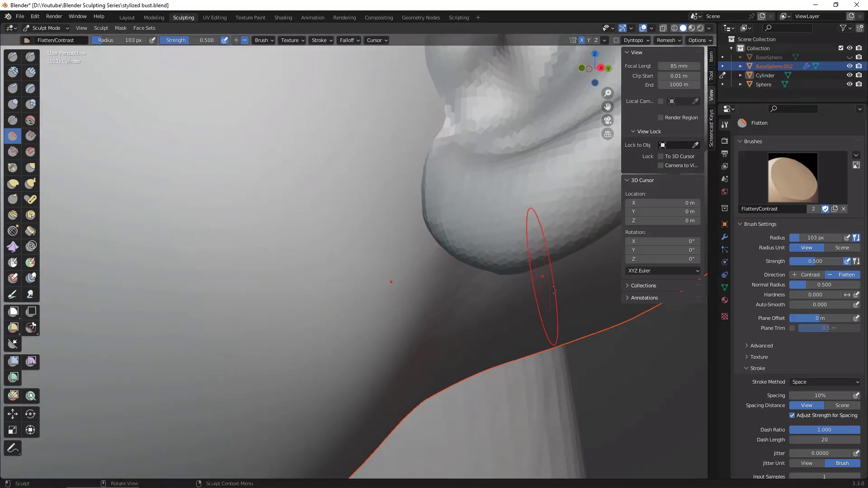
{"action": "mouse_move", "coordinate": [544, 278]}
{"action": "left_mouse_down", "text": "ctrl+alt"}
{"action": "mouse_move", "coordinate": [581, 203]}
{"action": "mouse_move", "coordinate": [597, 427]}
{"action": "left_mouse_up", "text": "ctrl+alt"}
{"action": "left_click_drag", "start_coordinate": [570, 397], "coordinate": [608, 408], "text": "alt"}
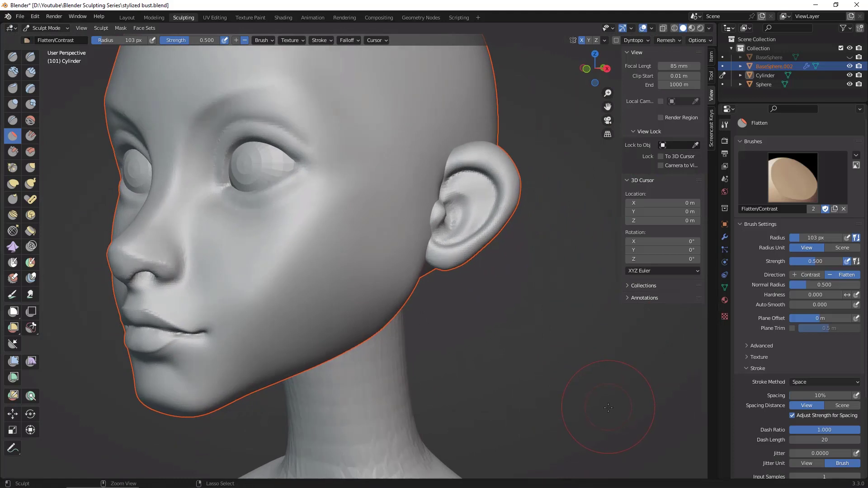
Step: Make the head BaseSphere.002 the active object in Sculpt Mode and create a face set from visible on it
{"action": "left_click", "coordinate": [723, 67]}
{"action": "key", "text": "ctrl+Tab"}
{"action": "key", "text": "alt+a"}
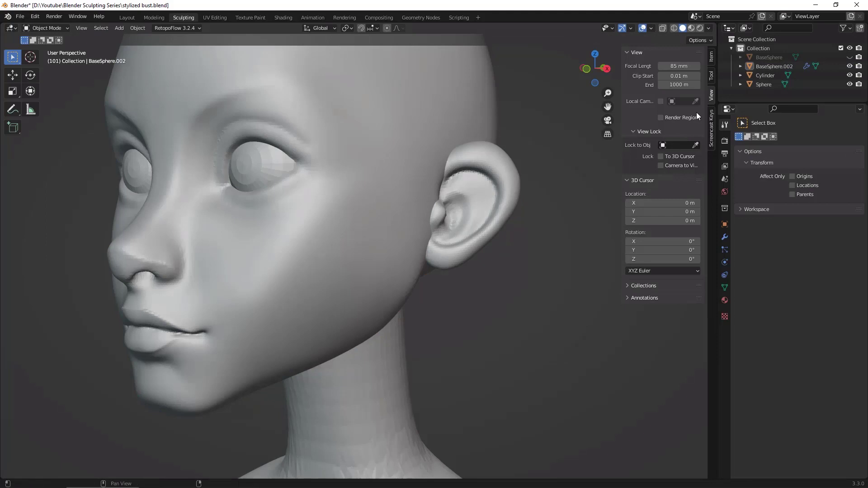
{"action": "left_click", "coordinate": [730, 66]}
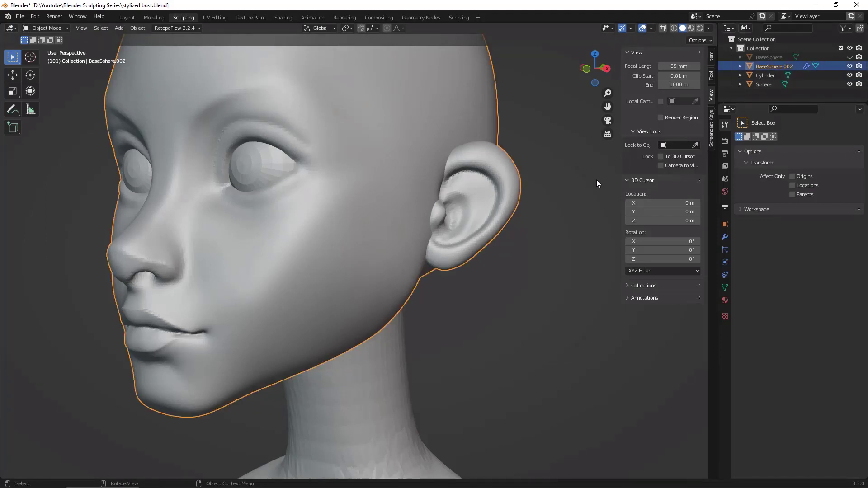
{"action": "left_click", "coordinate": [127, 17]}
{"action": "left_click", "coordinate": [184, 18]}
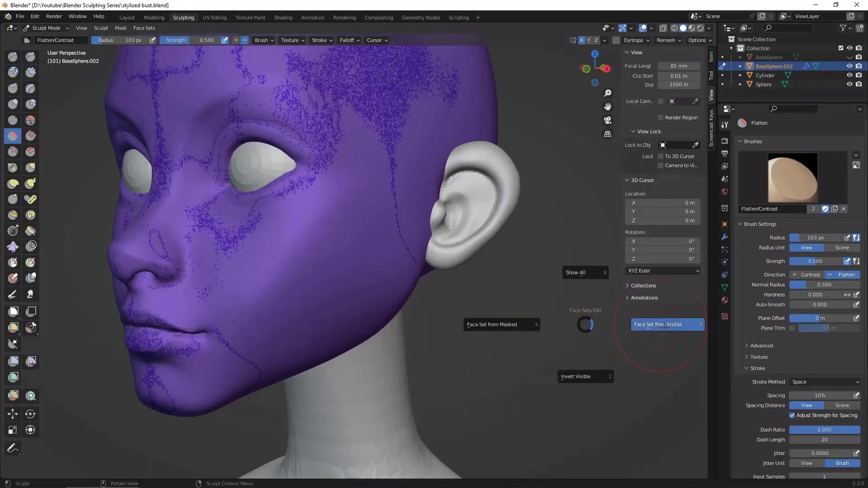
{"action": "left_click", "coordinate": [677, 392]}
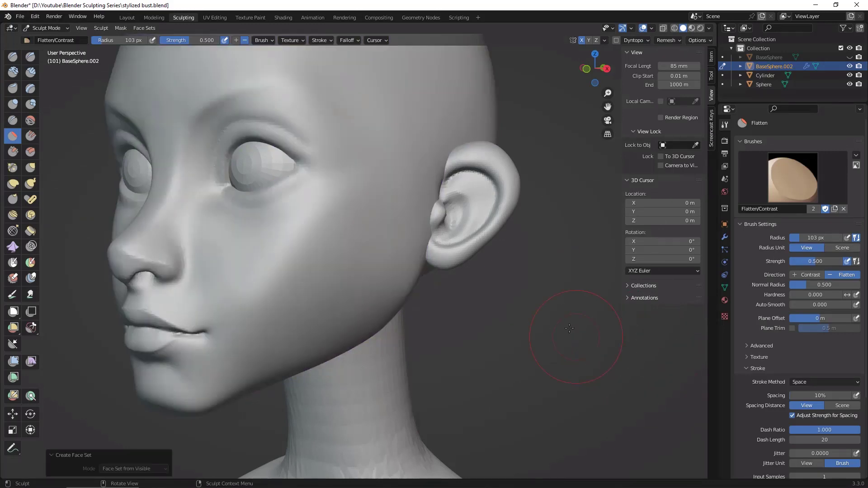
Step: Try a voxel remesh of the head at about 0.0135 m and undo that remesh
{"action": "scroll", "coordinate": [565, 333], "scroll_direction": "down", "scroll_amount": 5}
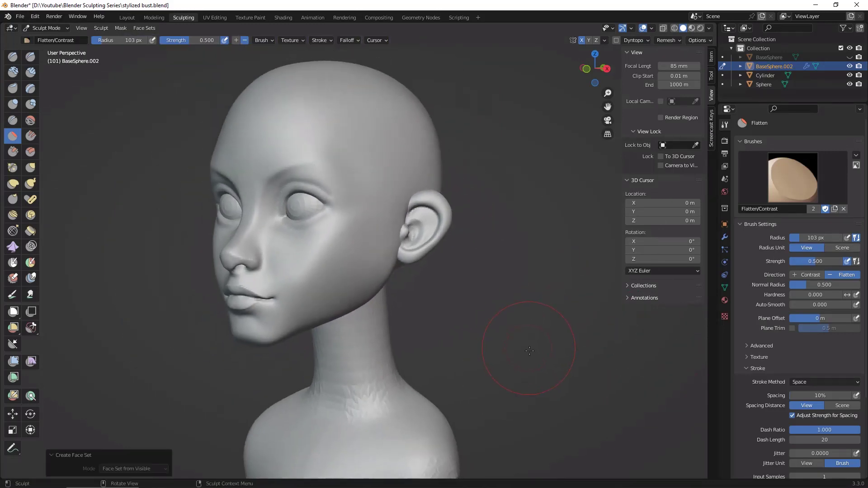
{"action": "key", "text": "r"}
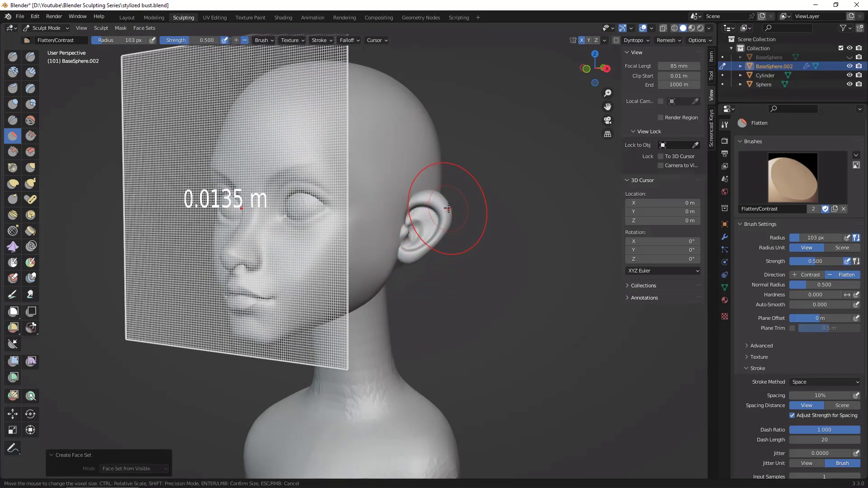
{"action": "left_click", "coordinate": [457, 233]}
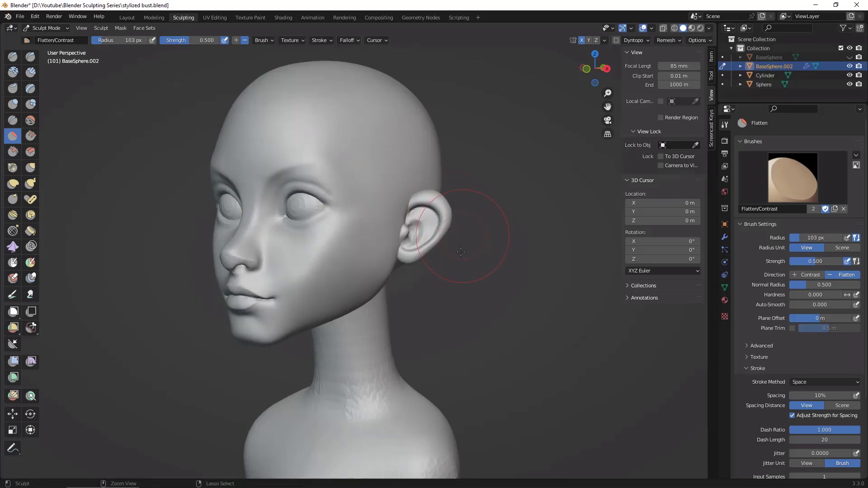
{"action": "key", "text": "ctrl+r"}
{"action": "mouse_move", "coordinate": [460, 253]}
{"action": "middle_mouse_down"}
{"action": "mouse_move", "coordinate": [497, 287]}
{"action": "mouse_move", "coordinate": [498, 246]}
{"action": "middle_mouse_up"}
{"action": "middle_click_drag", "start_coordinate": [556, 355], "coordinate": [555, 353]}
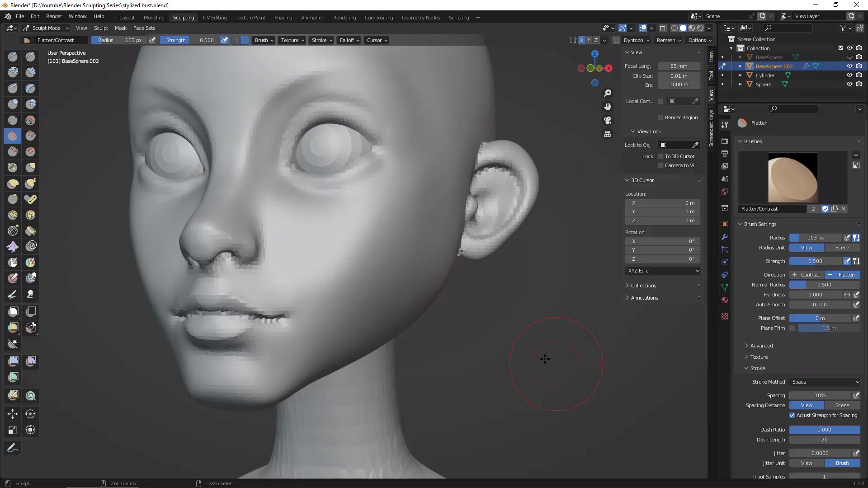
{"action": "key", "text": "ctrl+z"}
{"action": "middle_click_drag", "start_coordinate": [548, 356], "coordinate": [540, 358]}
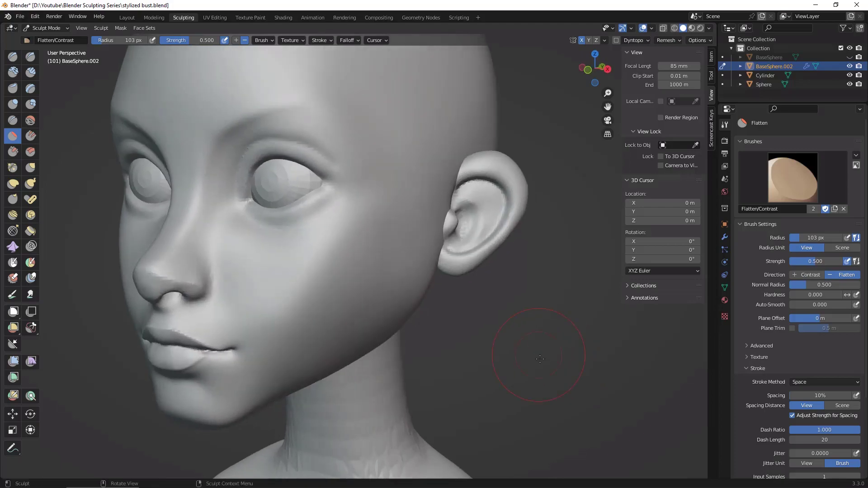
Step: Set the head's voxel size to 0.006 m and voxel remesh the head with the ears
{"action": "key", "text": "r"}
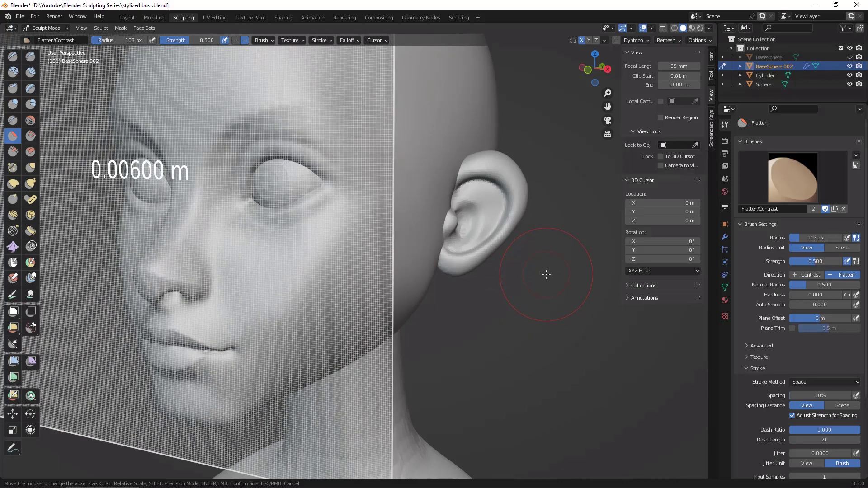
{"action": "left_click", "coordinate": [546, 278]}
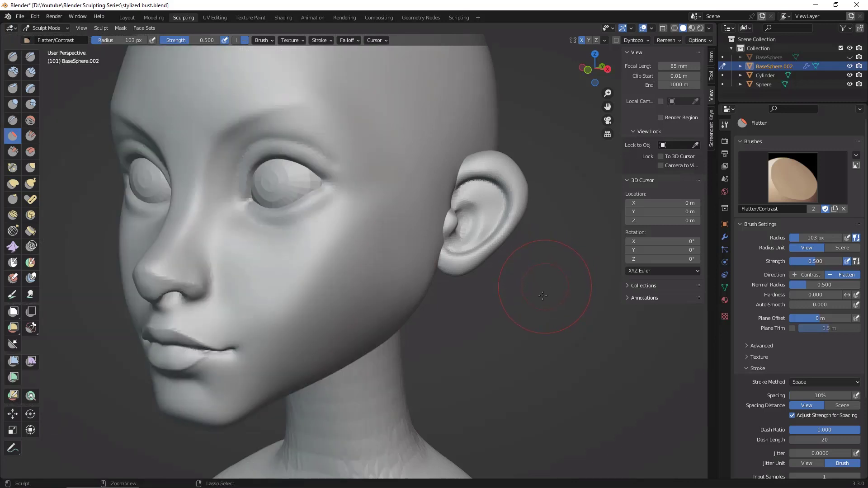
{"action": "key", "text": "ctrl+r"}
Step: Smooth the rough seam where the ear joins the head, in front of the lobe and behind the ear
{"action": "middle_click_drag", "start_coordinate": [536, 298], "coordinate": [407, 244]}
{"action": "mouse_move", "coordinate": [384, 225]}
{"action": "left_mouse_down"}
{"action": "mouse_move", "coordinate": [386, 243]}
{"action": "mouse_move", "coordinate": [405, 163]}
{"action": "mouse_move", "coordinate": [432, 254]}
{"action": "left_mouse_up"}
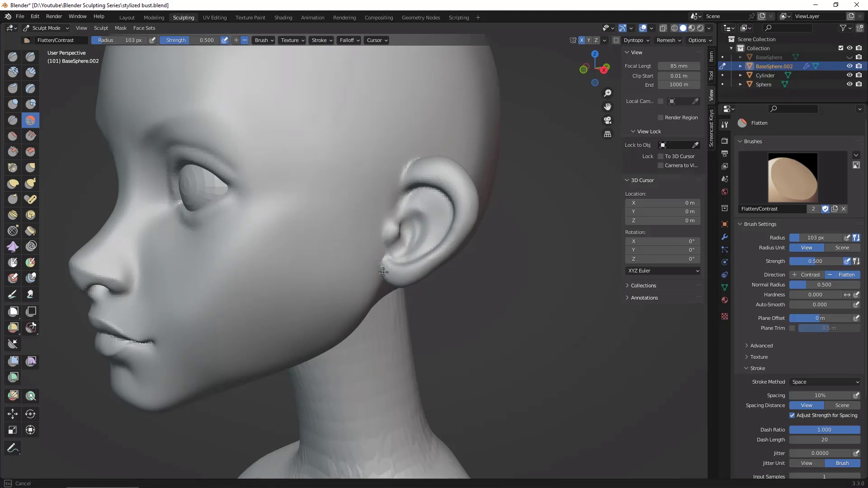
{"action": "middle_click_drag", "start_coordinate": [384, 272], "coordinate": [369, 271]}
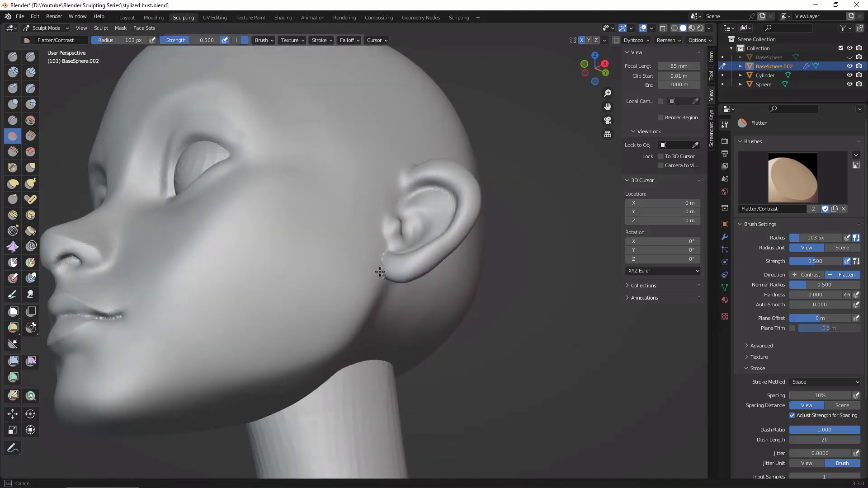
{"action": "left_click_drag", "start_coordinate": [380, 271], "coordinate": [435, 300]}
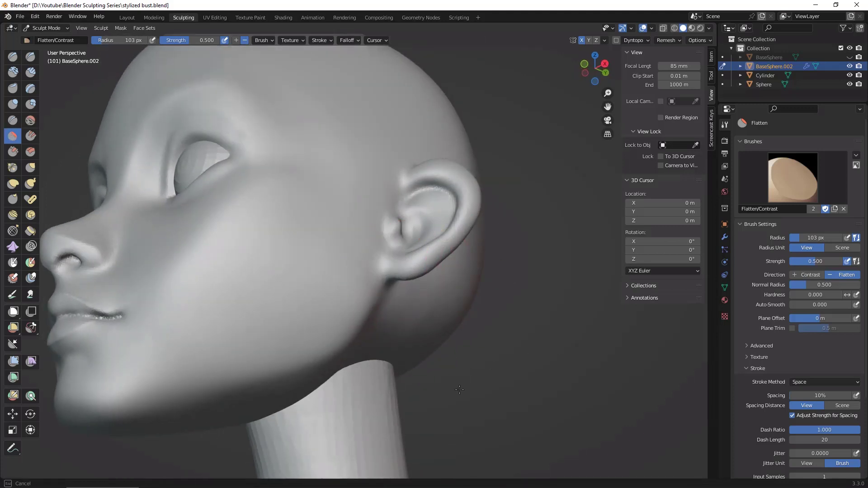
{"action": "middle_click_drag", "start_coordinate": [460, 389], "coordinate": [561, 382]}
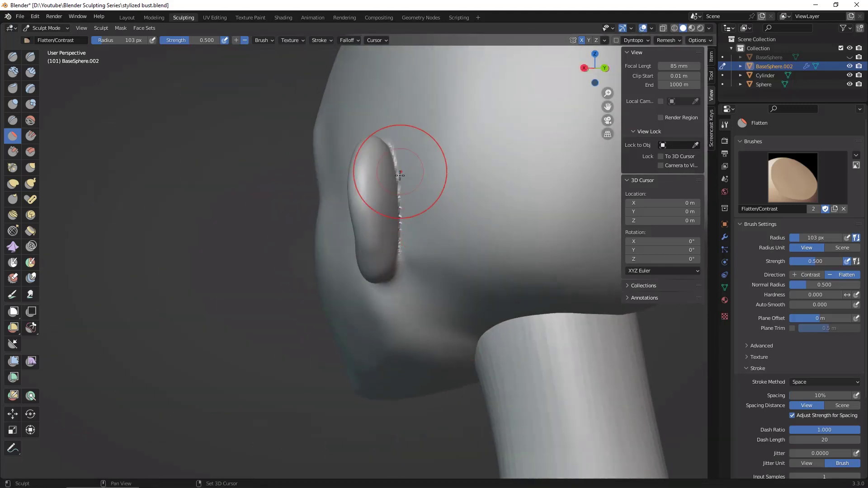
{"action": "mouse_move", "coordinate": [400, 176]}
{"action": "left_mouse_down"}
{"action": "mouse_move", "coordinate": [398, 230]}
{"action": "mouse_move", "coordinate": [398, 160]}
{"action": "left_mouse_up"}
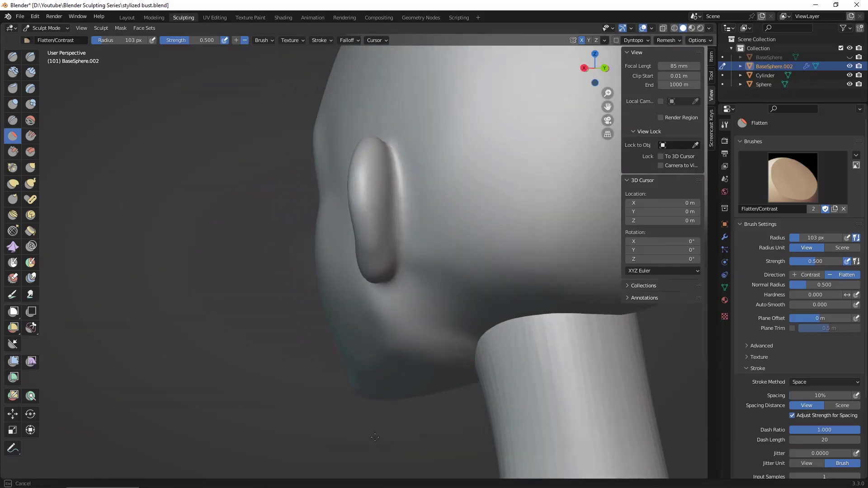
Step: Smooth the remaining ear joint and the folds inside the ear
{"action": "middle_click_drag", "start_coordinate": [498, 375], "coordinate": [378, 138]}
{"action": "middle_click_drag", "start_coordinate": [398, 262], "coordinate": [521, 380]}
{"action": "scroll", "coordinate": [521, 380], "scroll_direction": "up", "scroll_amount": 3}
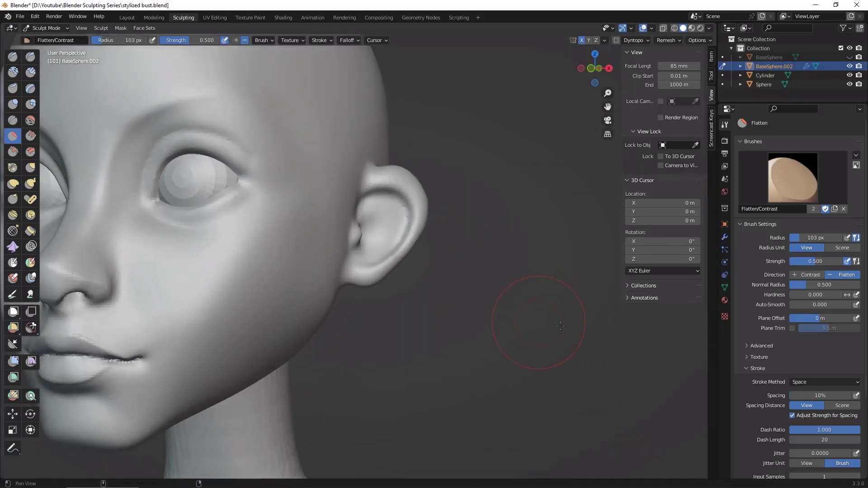
{"action": "middle_click_drag", "start_coordinate": [523, 316], "coordinate": [548, 323], "text": "shift"}
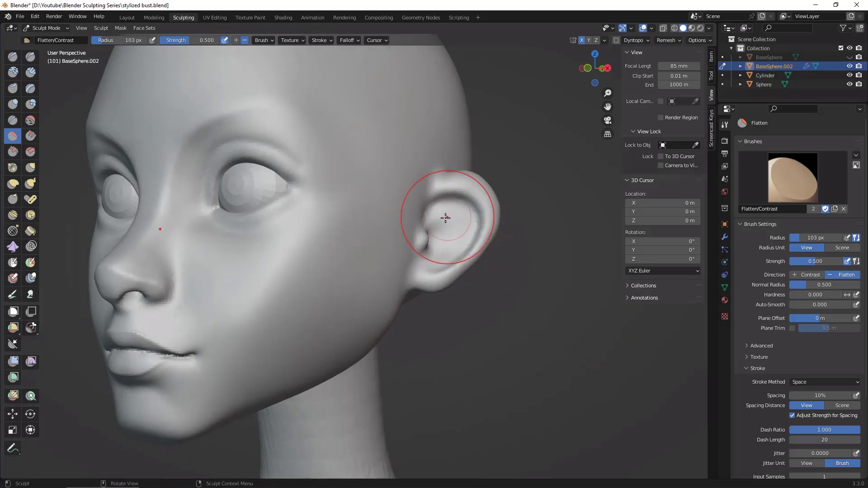
{"action": "mouse_move", "coordinate": [457, 207]}
{"action": "left_mouse_down"}
{"action": "mouse_move", "coordinate": [442, 204]}
{"action": "mouse_move", "coordinate": [423, 221]}
{"action": "mouse_move", "coordinate": [459, 205]}
{"action": "mouse_move", "coordinate": [434, 219]}
{"action": "left_mouse_up"}
Step: Define the creases inside the ear with the Draw Sharp brush at a 53 px radius
{"action": "left_click", "coordinate": [30, 56]}
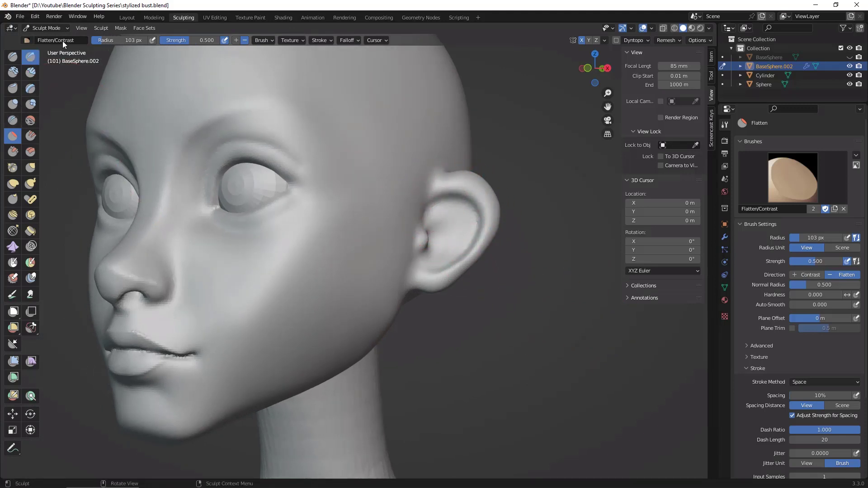
{"action": "key", "text": "f"}
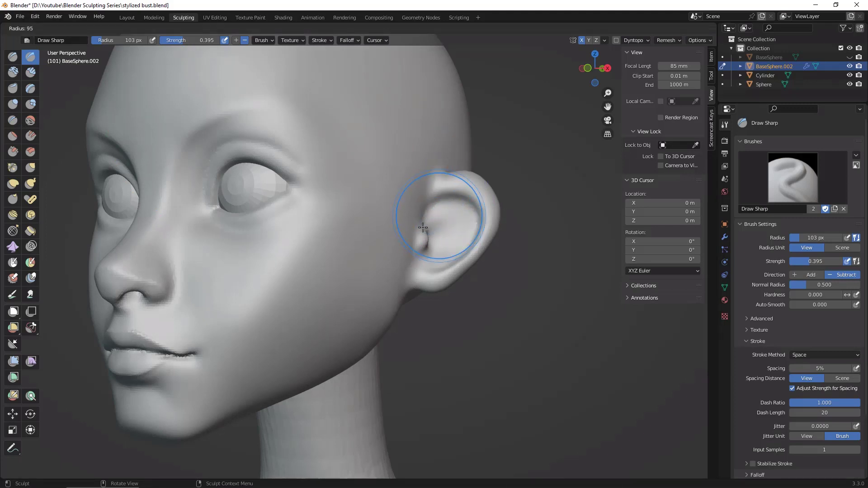
{"action": "left_click", "coordinate": [417, 232]}
{"action": "mouse_move", "coordinate": [423, 219]}
{"action": "left_mouse_down"}
{"action": "mouse_move", "coordinate": [466, 203]}
{"action": "mouse_move", "coordinate": [462, 251]}
{"action": "left_mouse_up"}
{"action": "middle_click_drag", "start_coordinate": [519, 290], "coordinate": [540, 303]}
{"action": "mouse_move", "coordinate": [465, 207]}
{"action": "left_mouse_down"}
{"action": "mouse_move", "coordinate": [463, 250]}
{"action": "mouse_move", "coordinate": [438, 271]}
{"action": "left_mouse_up"}
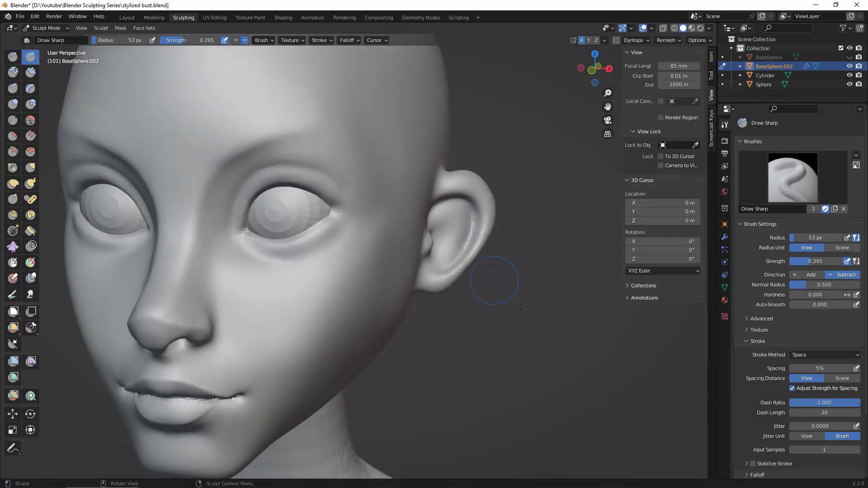
{"action": "mouse_move", "coordinate": [522, 309]}
{"action": "middle_mouse_down"}
{"action": "mouse_move", "coordinate": [544, 314]}
{"action": "mouse_move", "coordinate": [501, 368]}
{"action": "mouse_move", "coordinate": [513, 278]}
{"action": "mouse_move", "coordinate": [514, 311]}
{"action": "mouse_move", "coordinate": [517, 299]}
{"action": "middle_mouse_up"}
Step: Show the wireframe overlay, compare the mesh density of the head, neck and torso, and hide the overlay again
{"action": "left_click", "coordinate": [652, 28]}
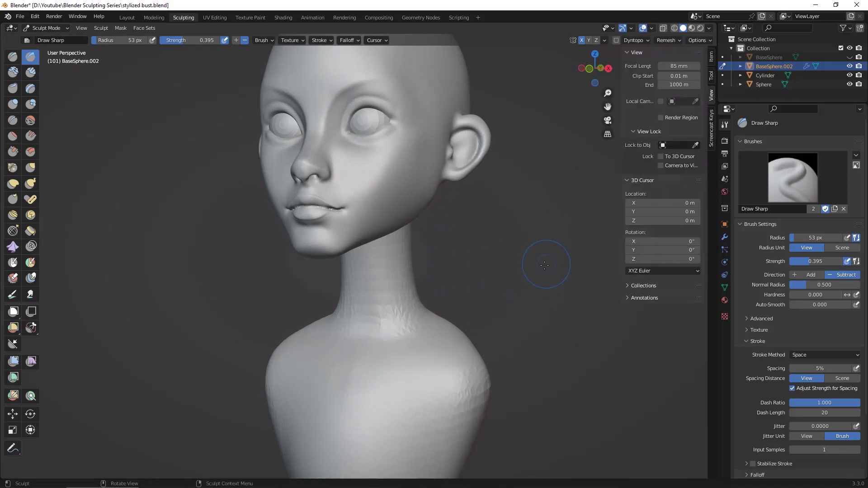
{"action": "mouse_move", "coordinate": [548, 266]}
{"action": "middle_mouse_down"}
{"action": "mouse_move", "coordinate": [593, 294]}
{"action": "mouse_move", "coordinate": [593, 330]}
{"action": "middle_mouse_up"}
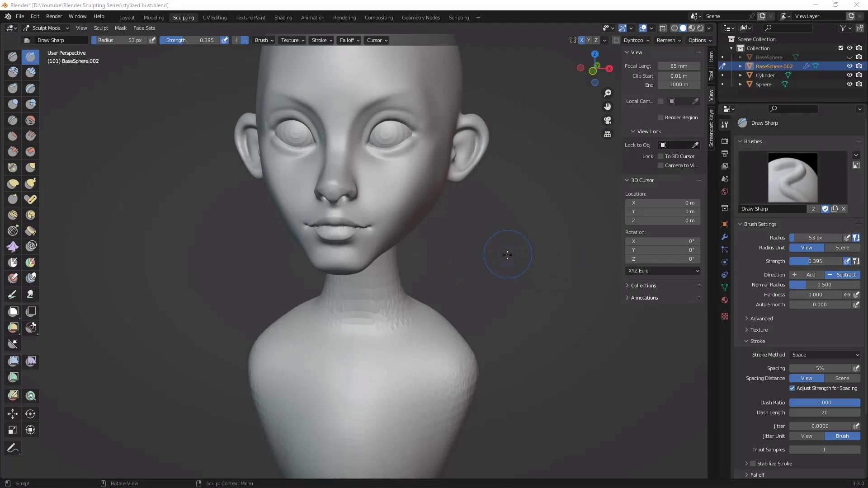
{"action": "left_click", "coordinate": [652, 28]}
{"action": "left_click", "coordinate": [595, 181]}
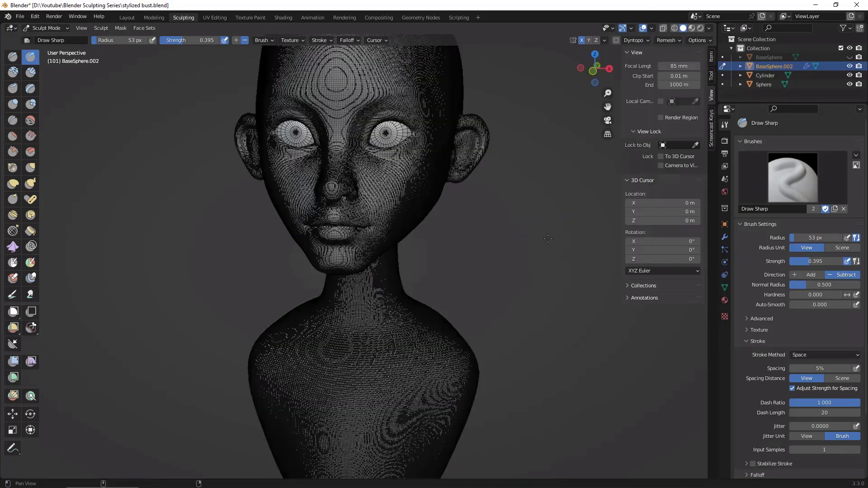
{"action": "middle_click_drag", "start_coordinate": [588, 244], "coordinate": [581, 177]}
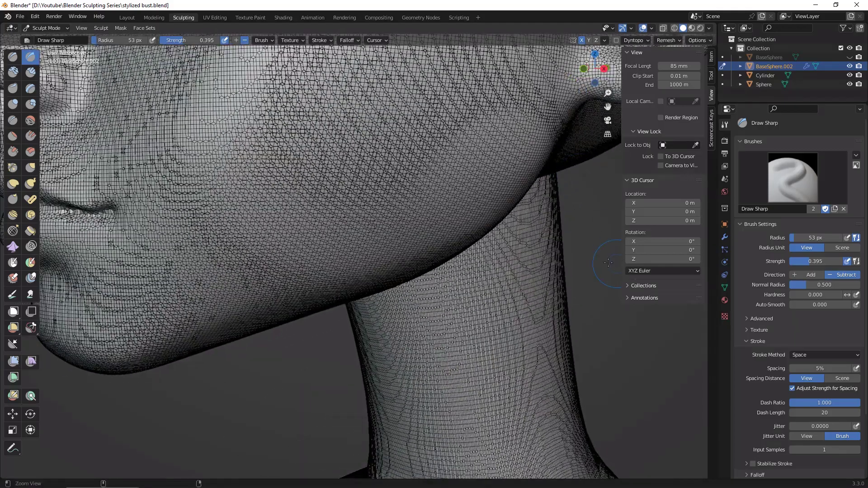
{"action": "middle_click_drag", "start_coordinate": [608, 263], "coordinate": [543, 376], "text": "ctrl"}
{"action": "middle_click_drag", "start_coordinate": [537, 257], "coordinate": [554, 257]}
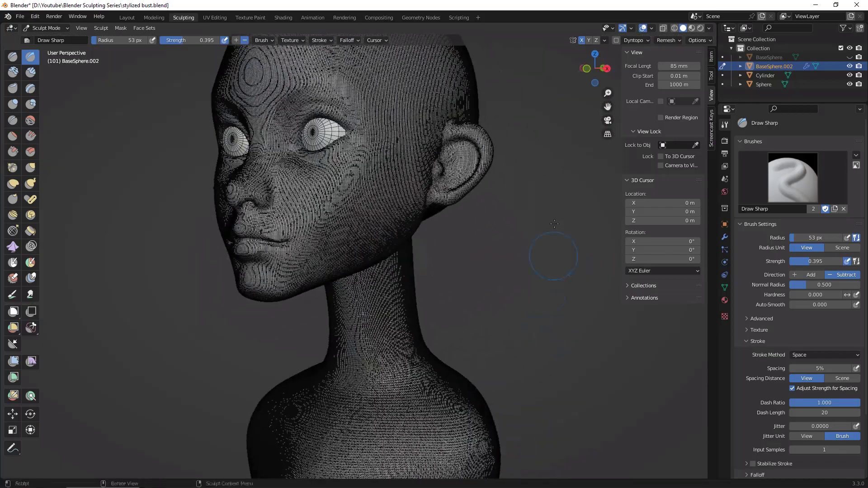
{"action": "middle_click_drag", "start_coordinate": [544, 297], "coordinate": [530, 365]}
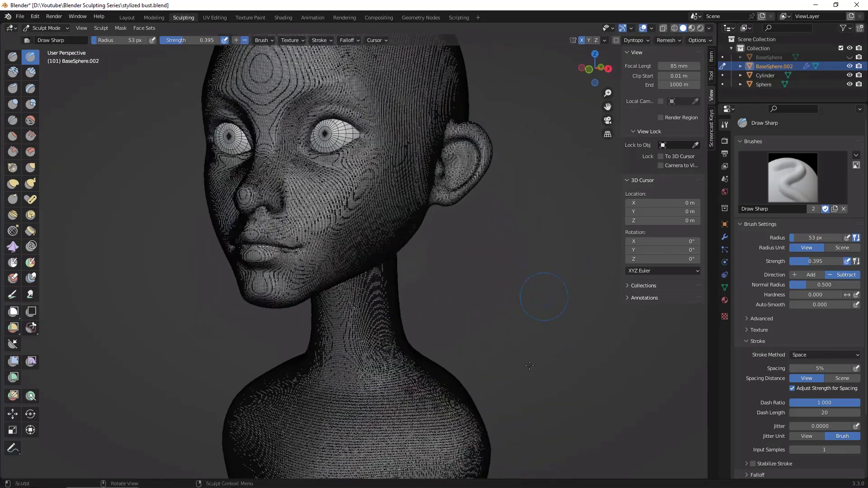
{"action": "left_click", "coordinate": [652, 28]}
{"action": "left_click", "coordinate": [596, 181]}
Step: Enlarge the brush radius to 283 px and switch sculpting to the torso object Cylinder
{"action": "middle_click_drag", "start_coordinate": [534, 254], "coordinate": [508, 271]}
{"action": "left_click", "coordinate": [764, 85]}
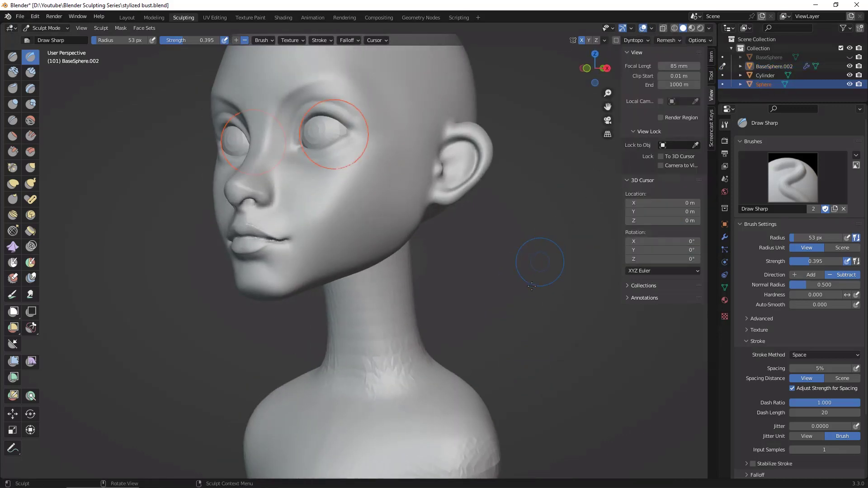
{"action": "mouse_move", "coordinate": [543, 263]}
{"action": "middle_mouse_down", "text": "ctrl"}
{"action": "mouse_move", "coordinate": [489, 334]}
{"action": "mouse_move", "coordinate": [531, 270]}
{"action": "middle_mouse_up", "text": "ctrl"}
{"action": "key", "text": "f"}
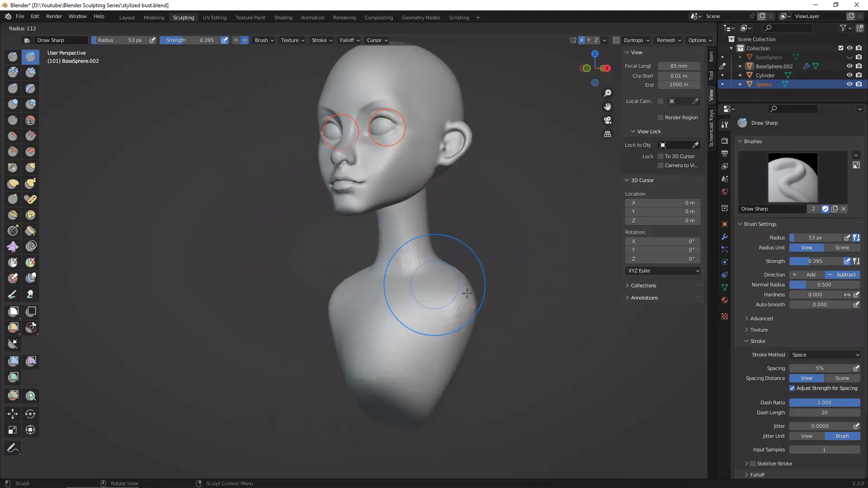
{"action": "left_click", "coordinate": [535, 291]}
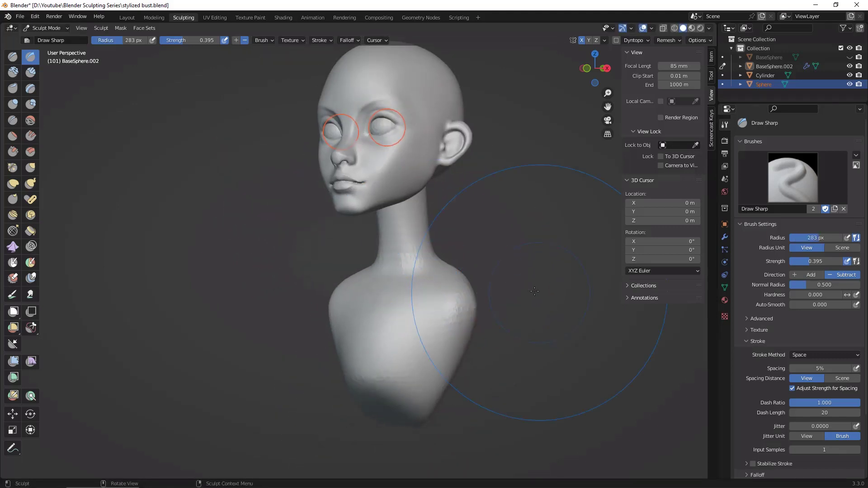
{"action": "left_click_drag", "start_coordinate": [435, 325], "coordinate": [450, 291]}
{"action": "left_click", "coordinate": [723, 84]}
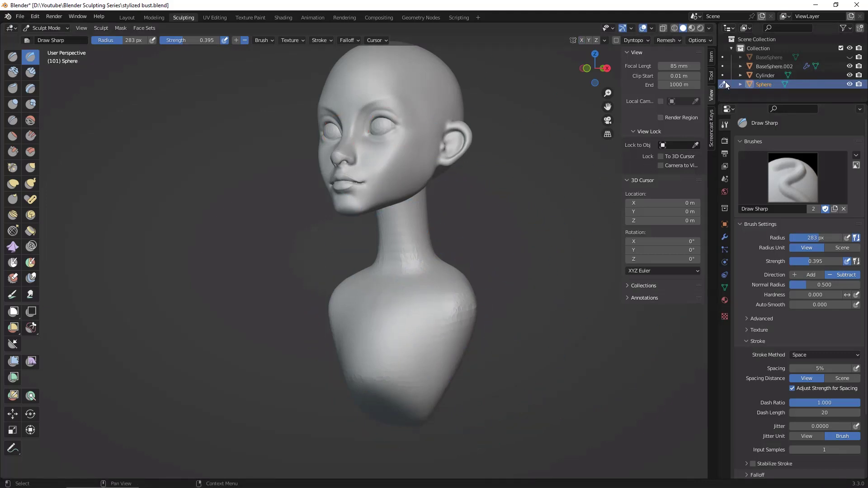
{"action": "left_click", "coordinate": [723, 76]}
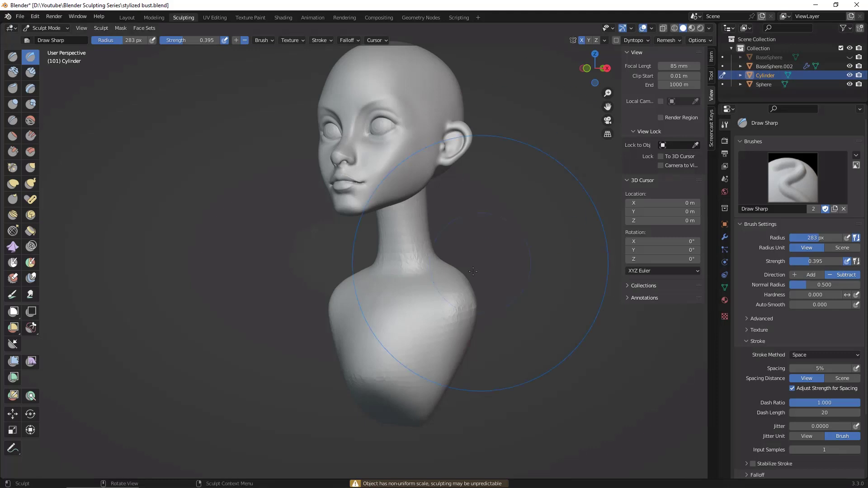
Step: Smooth the rough surface of the neck, shoulders and chest of the torso
{"action": "left_click_drag", "start_coordinate": [455, 319], "coordinate": [457, 324]}
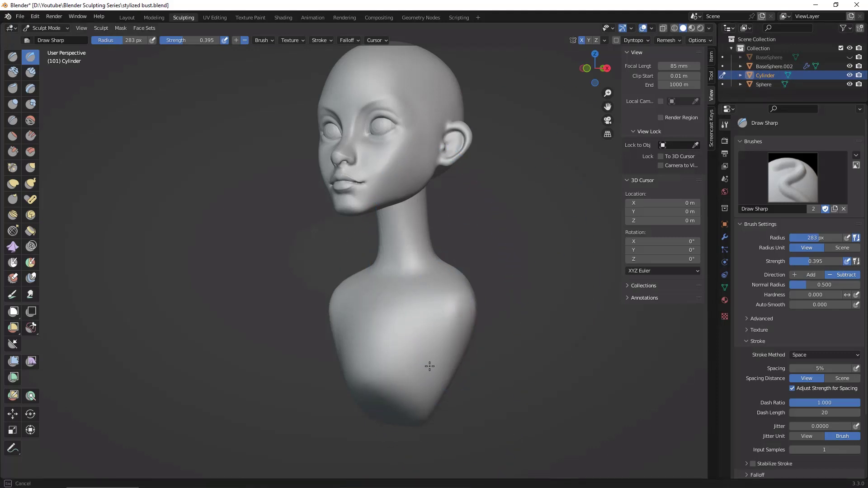
{"action": "middle_click_drag", "start_coordinate": [457, 296], "coordinate": [529, 276]}
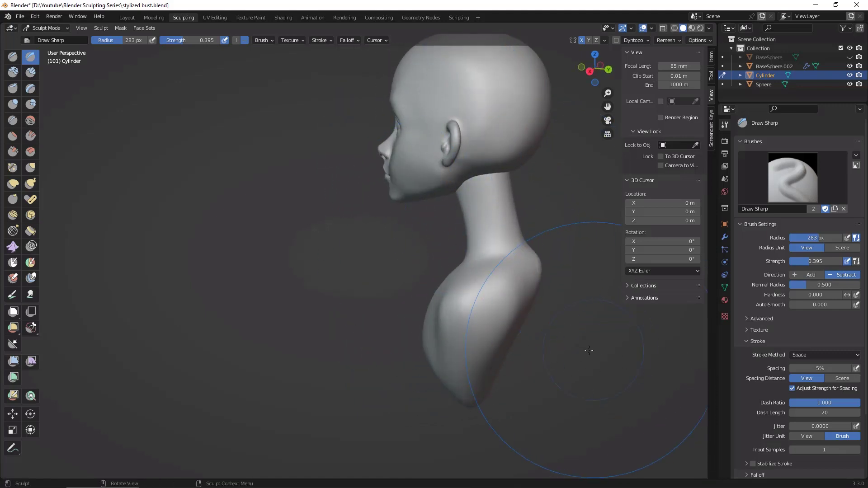
{"action": "middle_click_drag", "start_coordinate": [601, 330], "coordinate": [642, 221]}
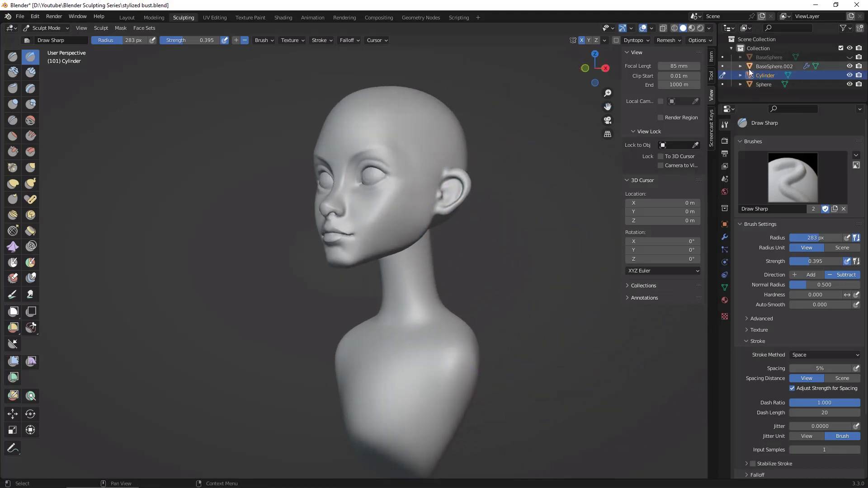
Step: Join the torso Cylinder into the head BaseSphere.002 in Object Mode and return to sculpting the combined object
{"action": "left_click", "coordinate": [130, 17]}
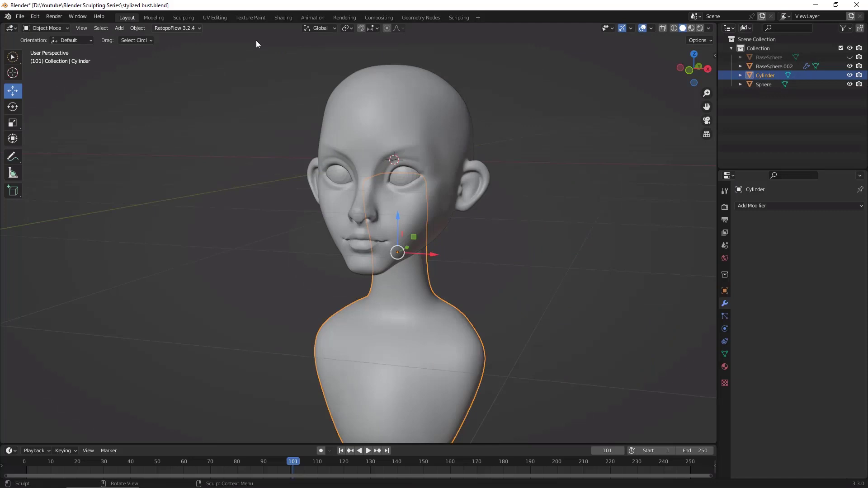
{"action": "left_click", "coordinate": [476, 200], "text": "shift"}
{"action": "middle_click_drag", "start_coordinate": [509, 240], "coordinate": [526, 289]}
{"action": "scroll", "coordinate": [551, 276], "scroll_direction": "up", "scroll_amount": 3}
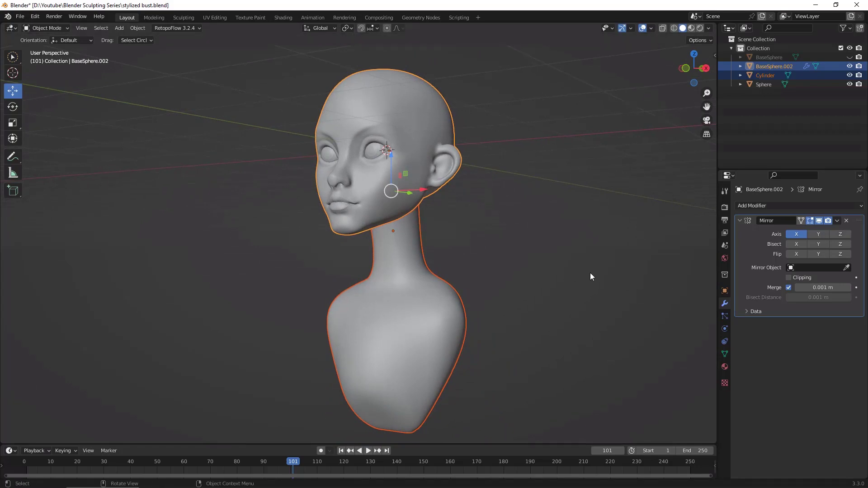
{"action": "middle_click_drag", "start_coordinate": [587, 277], "coordinate": [562, 271]}
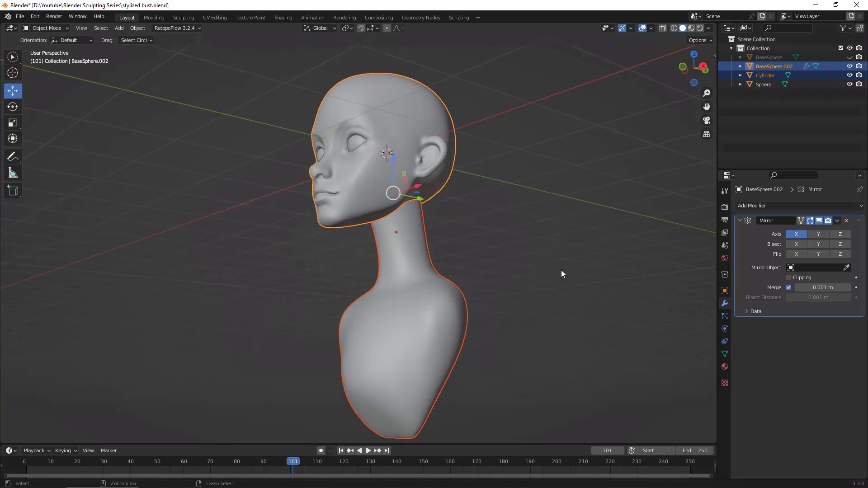
{"action": "key", "text": "ctrl+j"}
{"action": "middle_click_drag", "start_coordinate": [572, 246], "coordinate": [592, 261]}
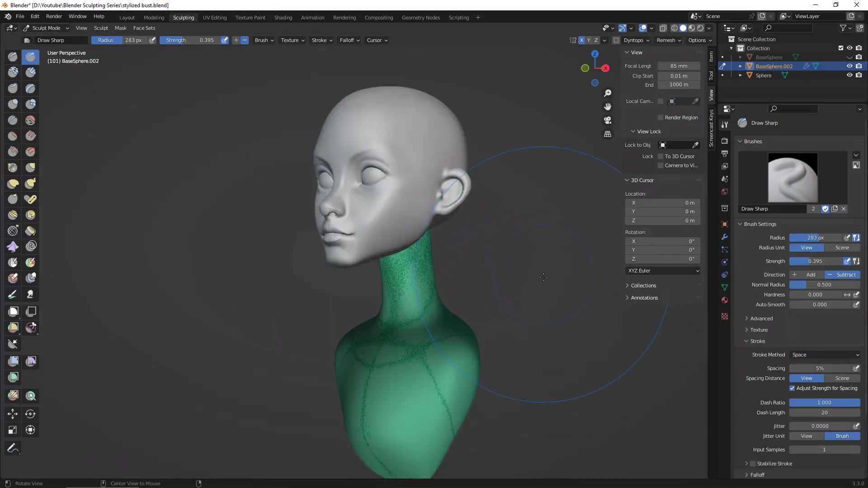
Step: Adjust the voxel size of the joined bust BaseSphere.002 and check the joint between neck and head
{"action": "middle_click_drag", "start_coordinate": [568, 311], "coordinate": [476, 310]}
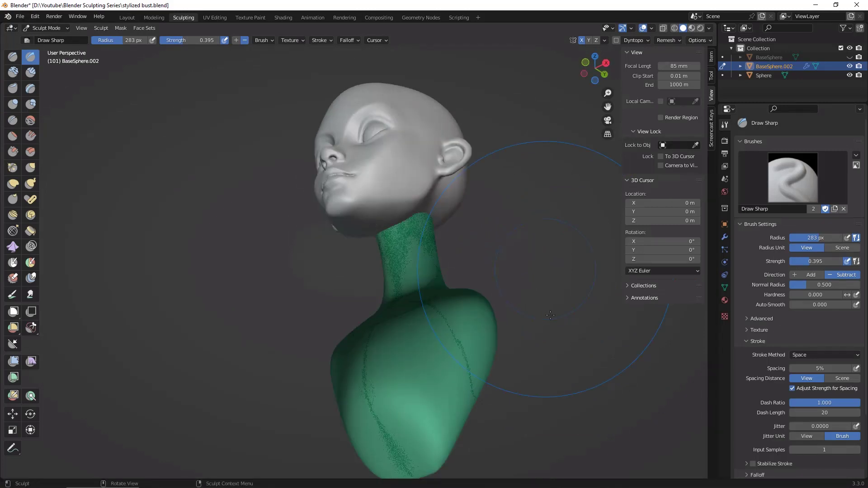
{"action": "left_click_drag", "start_coordinate": [522, 356], "coordinate": [529, 289]}
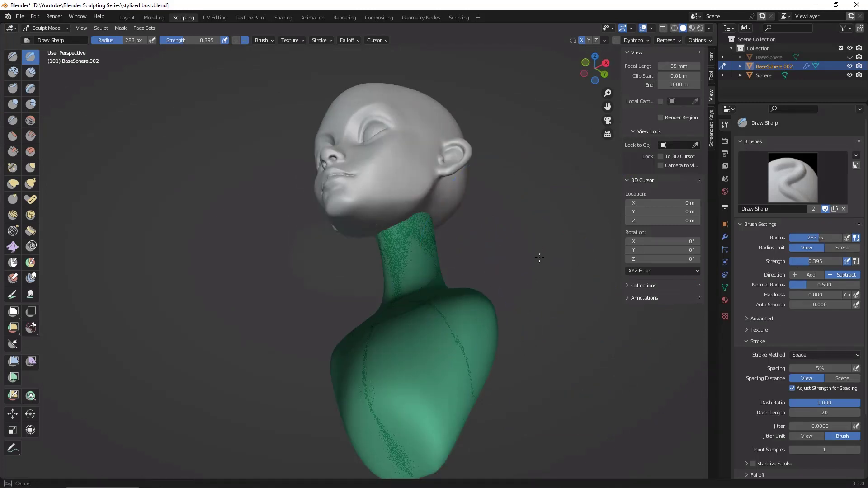
{"action": "left_click_drag", "start_coordinate": [540, 258], "coordinate": [541, 240]}
{"action": "middle_click_drag", "start_coordinate": [541, 240], "coordinate": [530, 316]}
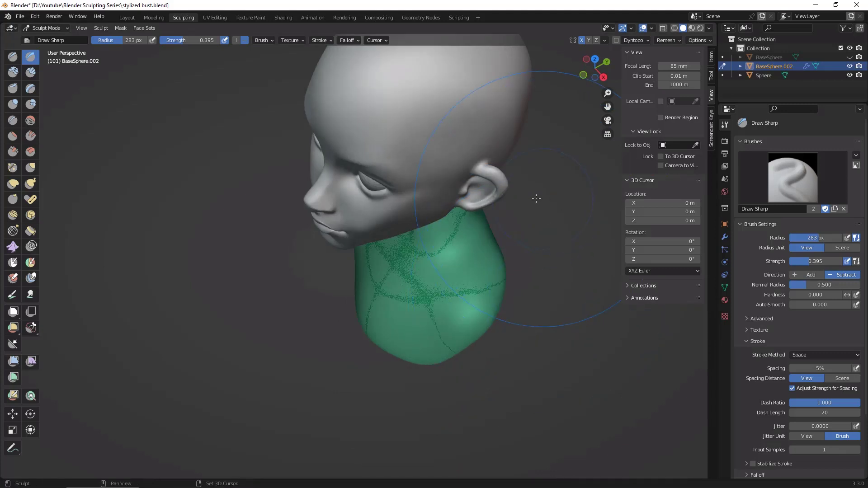
{"action": "key", "text": "r"}
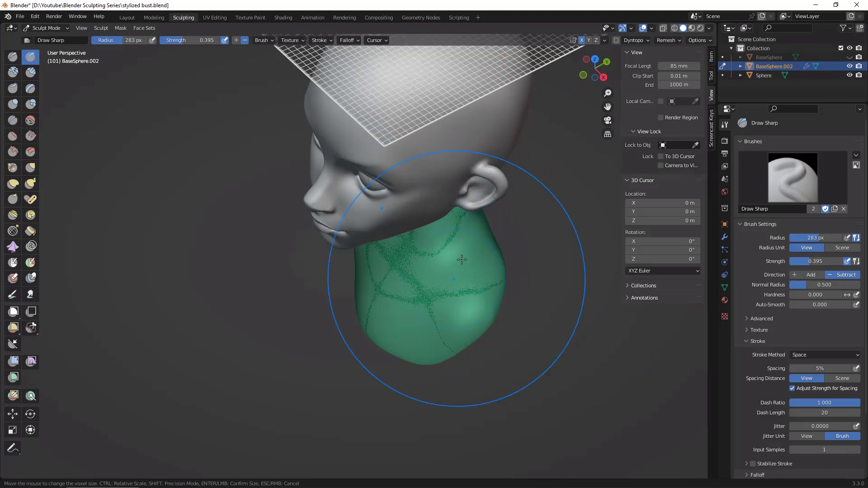
{"action": "left_click", "coordinate": [485, 240]}
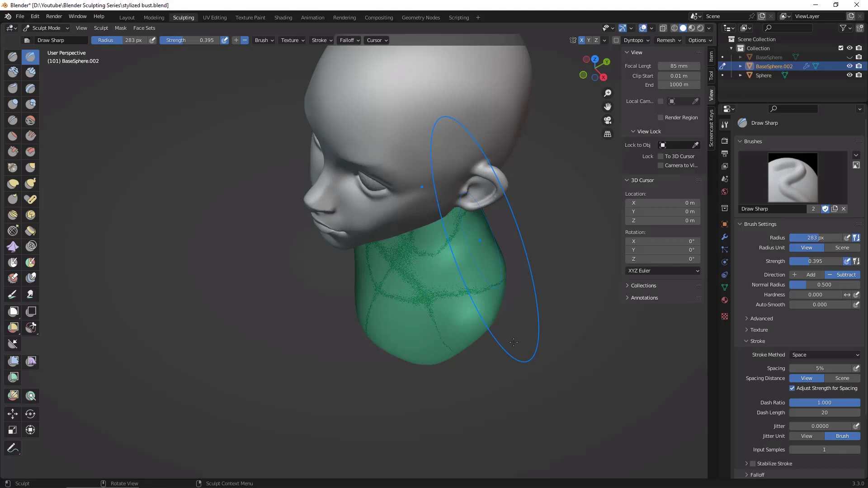
{"action": "mouse_move", "coordinate": [520, 276]}
{"action": "middle_mouse_down"}
{"action": "mouse_move", "coordinate": [484, 330]}
{"action": "mouse_move", "coordinate": [514, 377]}
{"action": "middle_mouse_up"}
{"action": "mouse_move", "coordinate": [595, 302]}
{"action": "middle_mouse_down"}
{"action": "mouse_move", "coordinate": [586, 168]}
{"action": "mouse_move", "coordinate": [567, 302]}
{"action": "middle_mouse_up"}
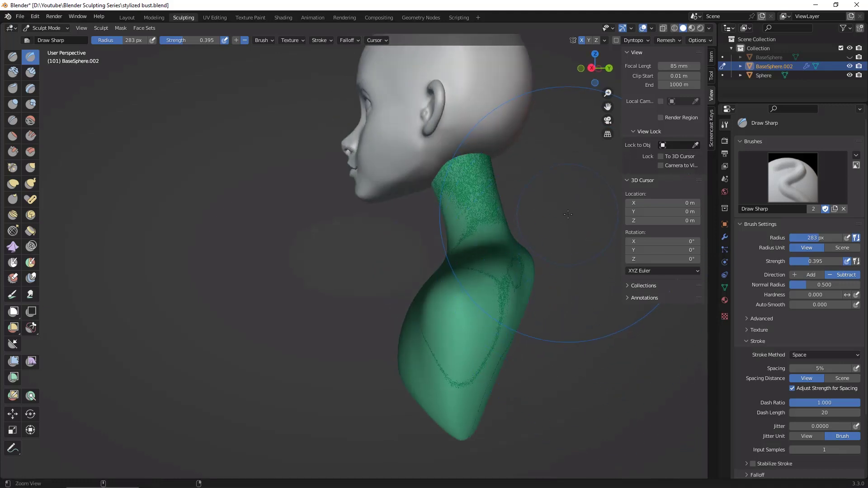
{"action": "mouse_move", "coordinate": [568, 215]}
{"action": "middle_mouse_down", "text": "ctrl"}
{"action": "mouse_move", "coordinate": [542, 239]}
{"action": "mouse_move", "coordinate": [548, 224]}
{"action": "mouse_move", "coordinate": [530, 290]}
{"action": "middle_mouse_up", "text": "ctrl"}
{"action": "middle_click_drag", "start_coordinate": [536, 233], "coordinate": [519, 295], "text": "shift"}
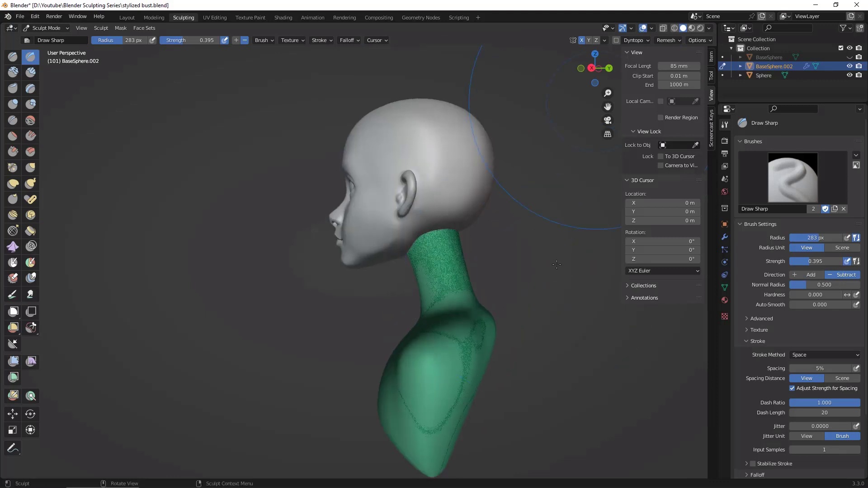
Step: Try a voxel remesh of the joined bust at a voxel size of 0.0195 m and inspect the neck and face
{"action": "left_click_drag", "start_coordinate": [557, 264], "coordinate": [588, 272]}
{"action": "key", "text": "r"}
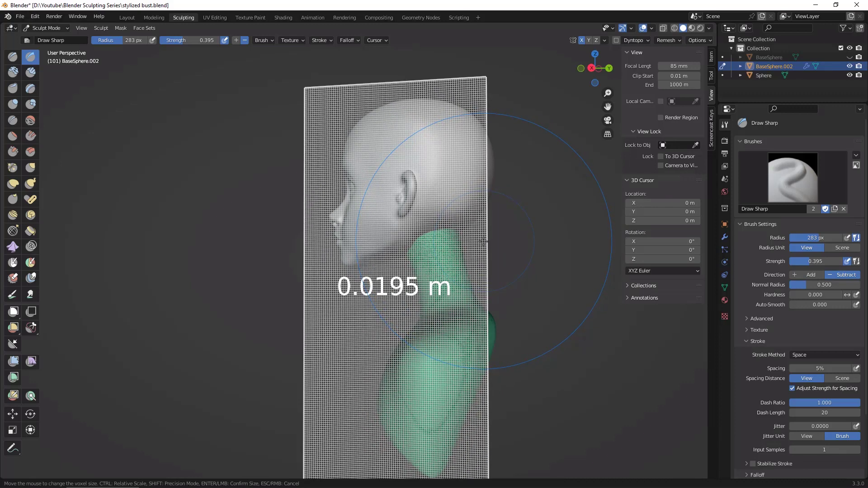
{"action": "left_click", "coordinate": [484, 242]}
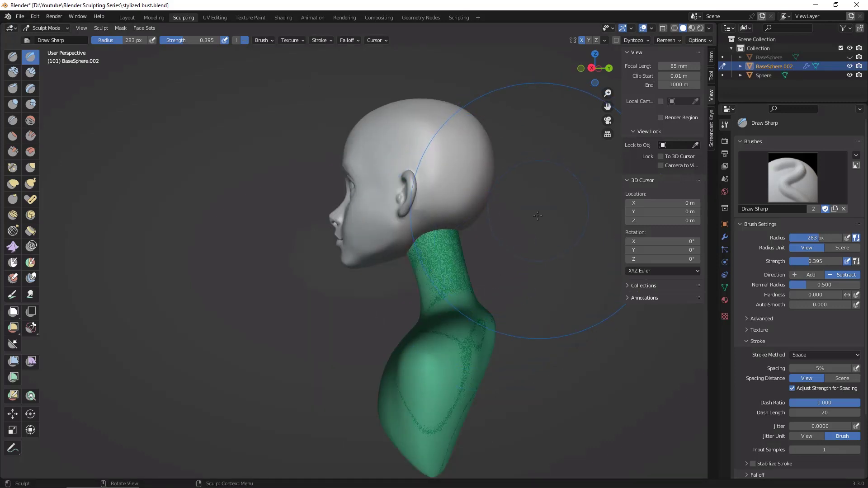
{"action": "middle_click_drag", "start_coordinate": [539, 269], "coordinate": [533, 251]}
{"action": "scroll", "coordinate": [545, 240], "scroll_direction": "up", "scroll_amount": 5}
{"action": "middle_click_drag", "start_coordinate": [565, 208], "coordinate": [521, 317]}
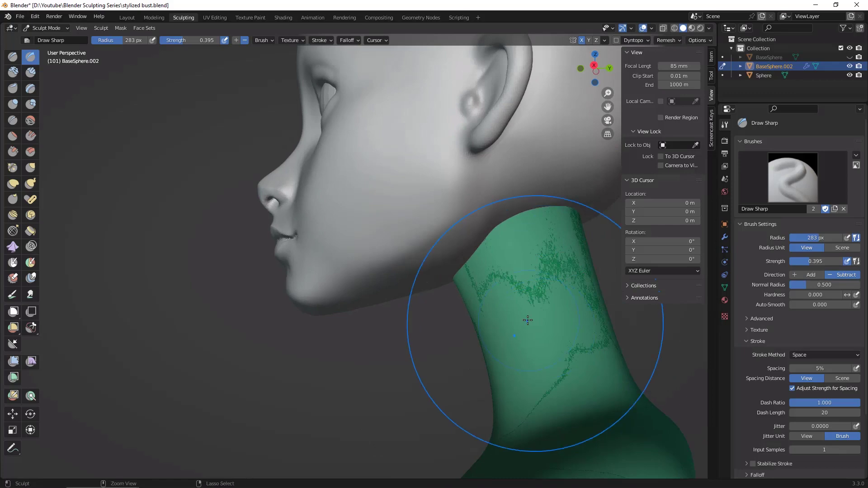
{"action": "mouse_move", "coordinate": [528, 320]}
{"action": "middle_mouse_down"}
{"action": "mouse_move", "coordinate": [448, 386]}
{"action": "mouse_move", "coordinate": [577, 316]}
{"action": "mouse_move", "coordinate": [561, 316]}
{"action": "mouse_move", "coordinate": [562, 341]}
{"action": "middle_mouse_up"}
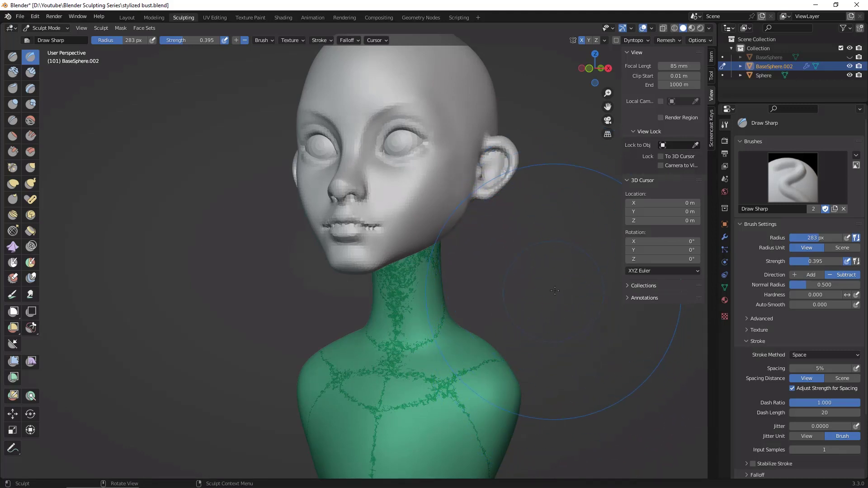
{"action": "mouse_move", "coordinate": [555, 291]}
{"action": "middle_mouse_down"}
{"action": "mouse_move", "coordinate": [541, 304]}
{"action": "mouse_move", "coordinate": [563, 281]}
{"action": "middle_mouse_up"}
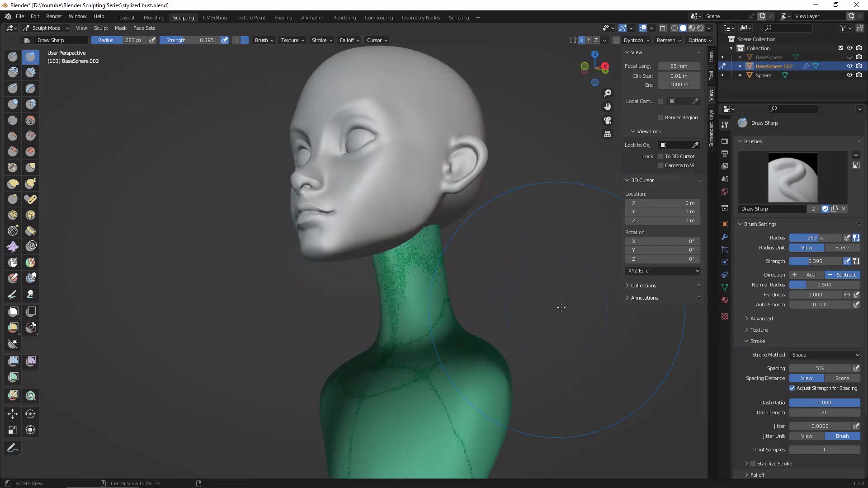
Step: Try remeshing the joined bust with a voxel size of 0.0170 m and inspect the lips, ear and neck joint
{"action": "middle_click_drag", "start_coordinate": [561, 311], "coordinate": [557, 308]}
{"action": "key", "text": "r"}
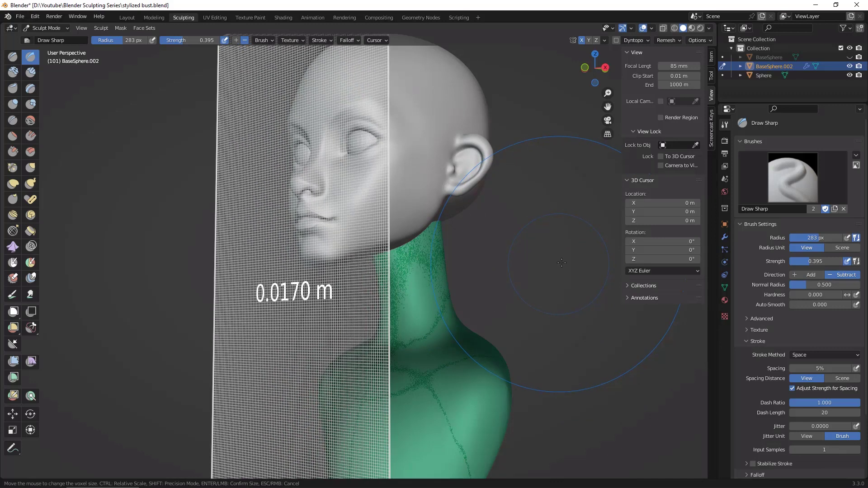
{"action": "left_click", "coordinate": [561, 261]}
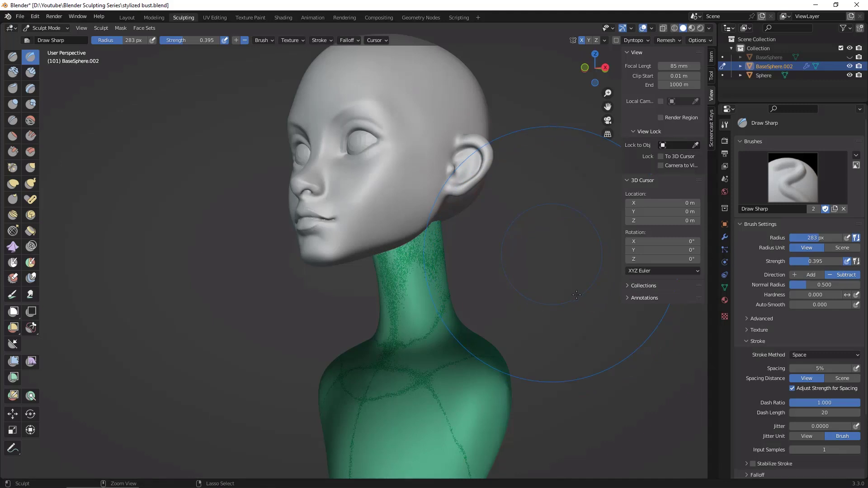
{"action": "key", "text": "ctrl+r"}
{"action": "middle_click_drag", "start_coordinate": [548, 292], "coordinate": [368, 194], "text": "alt"}
{"action": "left_click_drag", "start_coordinate": [567, 302], "coordinate": [512, 284], "text": "alt+shift"}
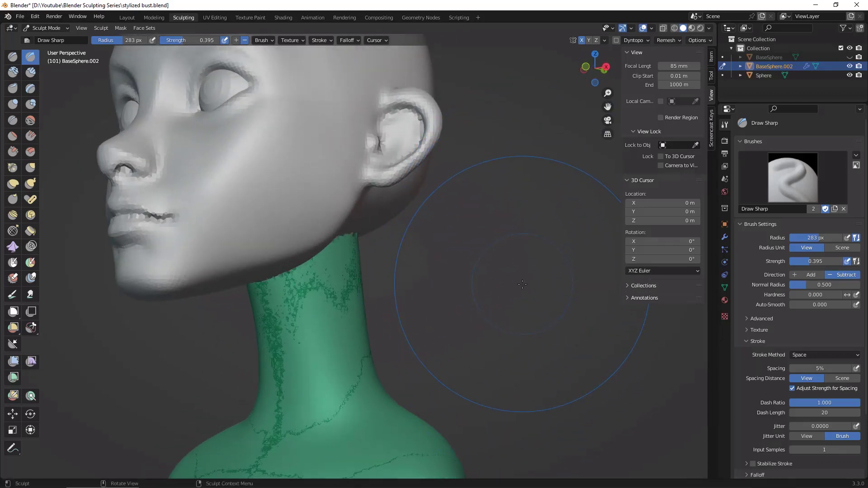
Step: Try creating one face set from the visible bust and inspect the neck joint, then undo the face set and the remesh
{"action": "key", "text": "alt+w"}
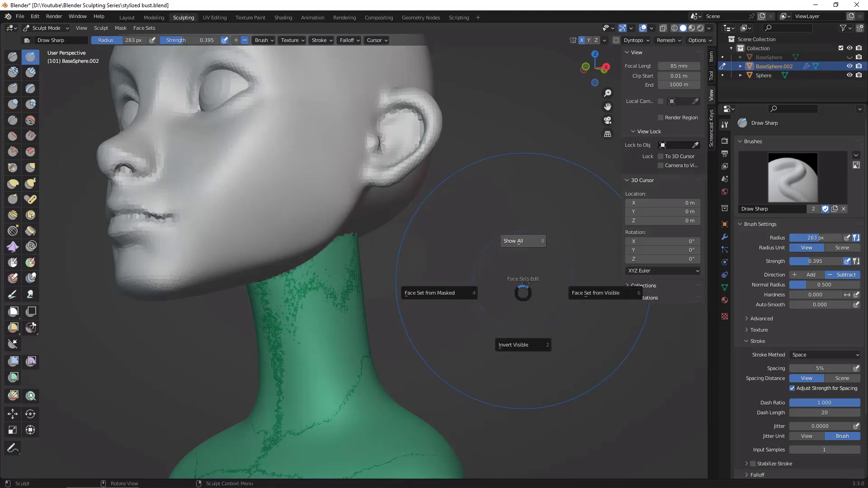
{"action": "left_click", "coordinate": [588, 293]}
{"action": "left_click_drag", "start_coordinate": [584, 299], "coordinate": [513, 297], "text": "alt"}
{"action": "left_click_drag", "start_coordinate": [309, 299], "coordinate": [367, 275], "text": "shift"}
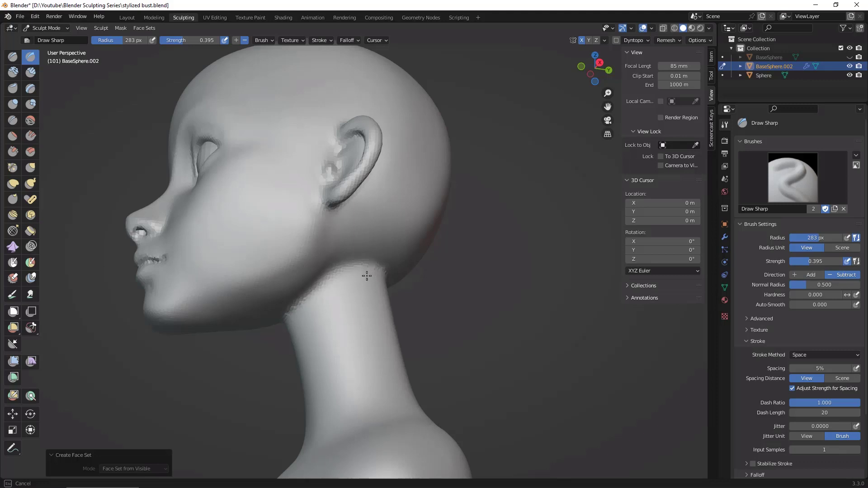
{"action": "left_click_drag", "start_coordinate": [360, 373], "coordinate": [516, 324], "text": "alt"}
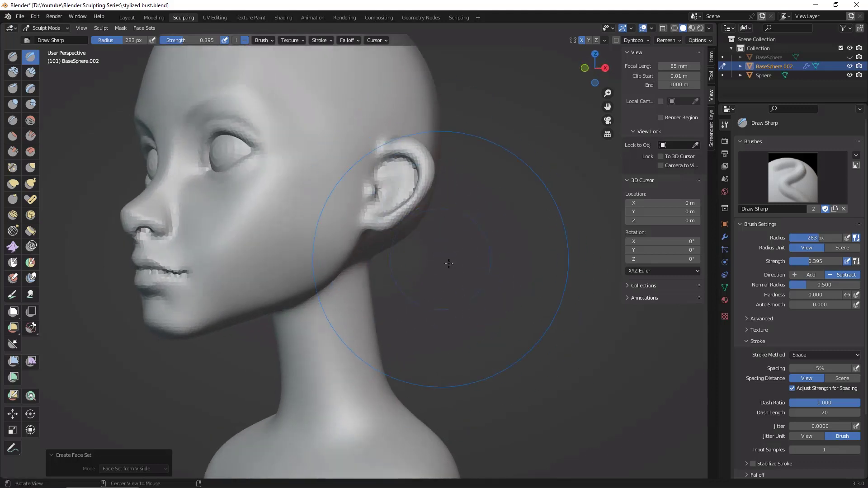
{"action": "key", "text": "ctrl+z"}
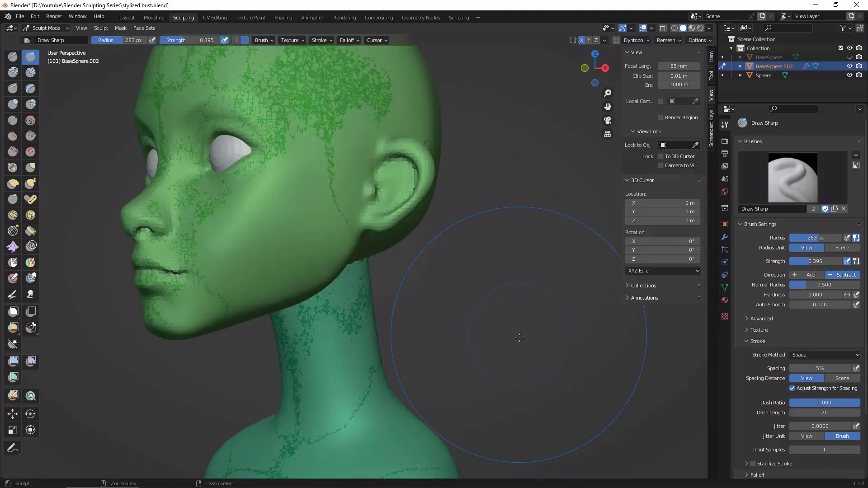
{"action": "key", "text": "ctrl+shift+z"}
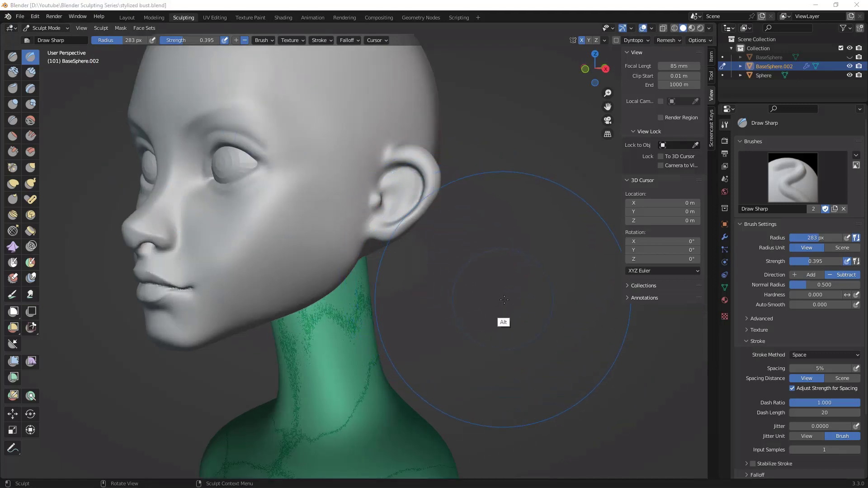
{"action": "mouse_move", "coordinate": [513, 298]}
{"action": "middle_mouse_down"}
{"action": "mouse_move", "coordinate": [493, 269]}
{"action": "mouse_move", "coordinate": [538, 320]}
{"action": "mouse_move", "coordinate": [498, 303]}
{"action": "middle_mouse_up"}
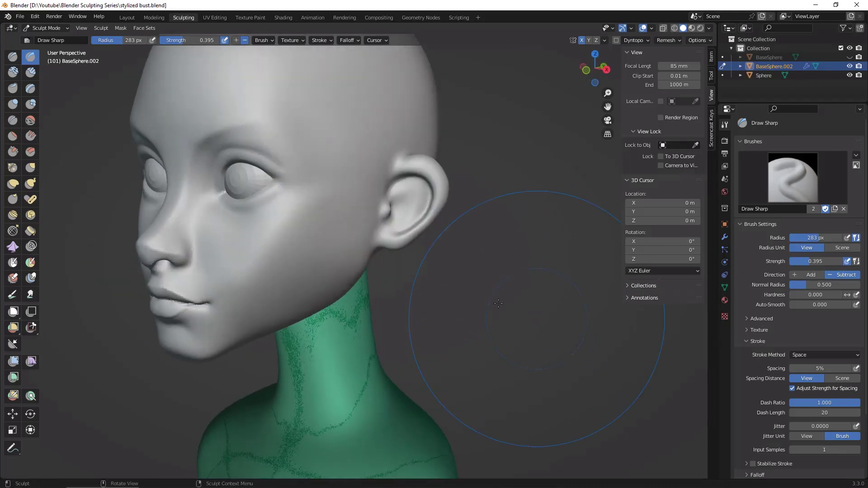
Step: Set the remesh voxel size to 0.01 m and voxel-remesh the joined bust
{"action": "key", "text": "r"}
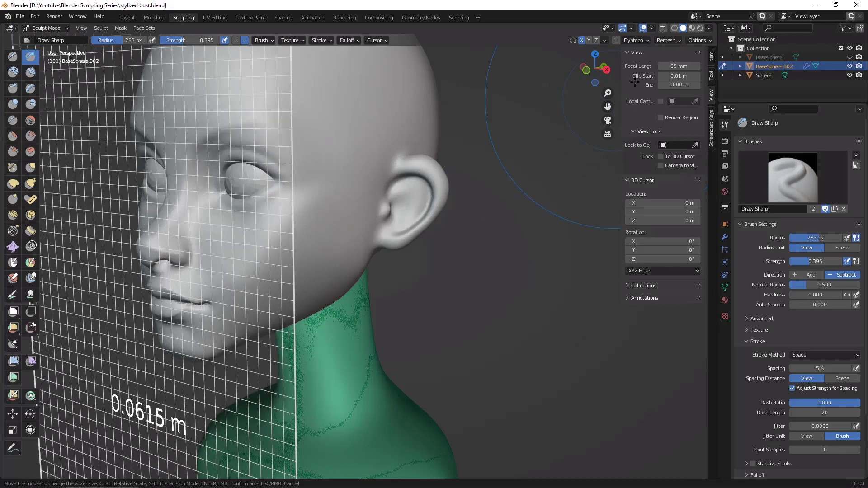
{"action": "left_click", "coordinate": [678, 40]}
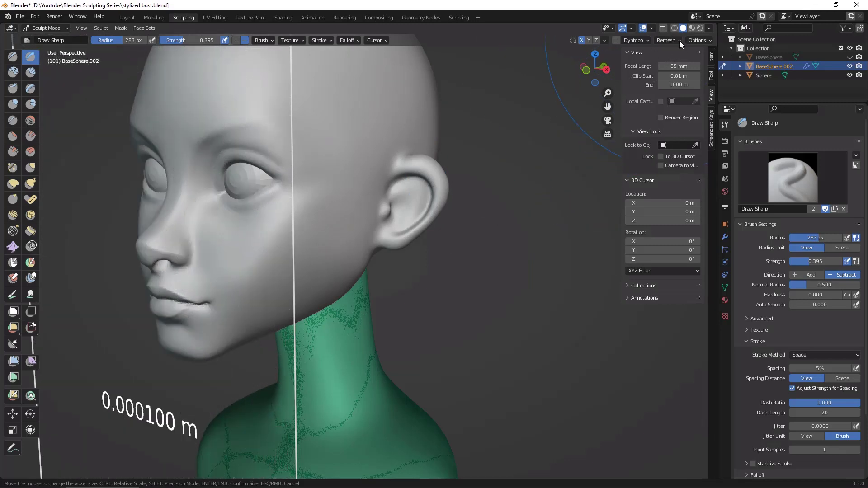
{"action": "left_click", "coordinate": [678, 40]}
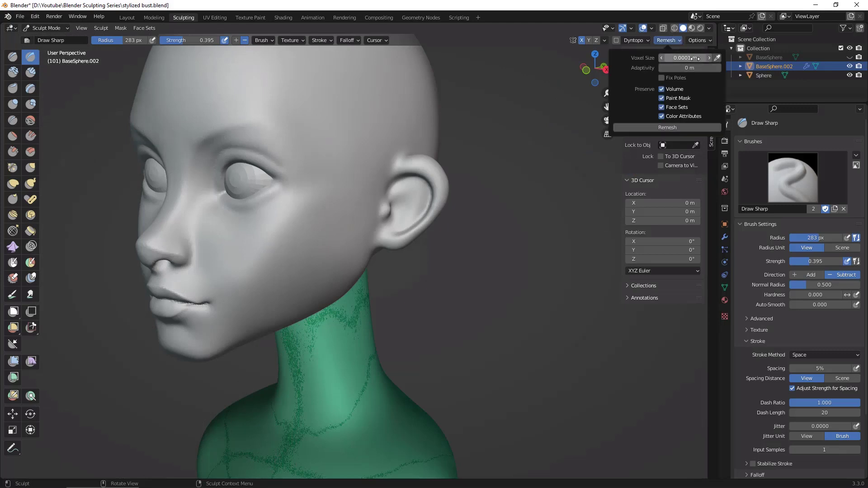
{"action": "left_click", "coordinate": [690, 59]}
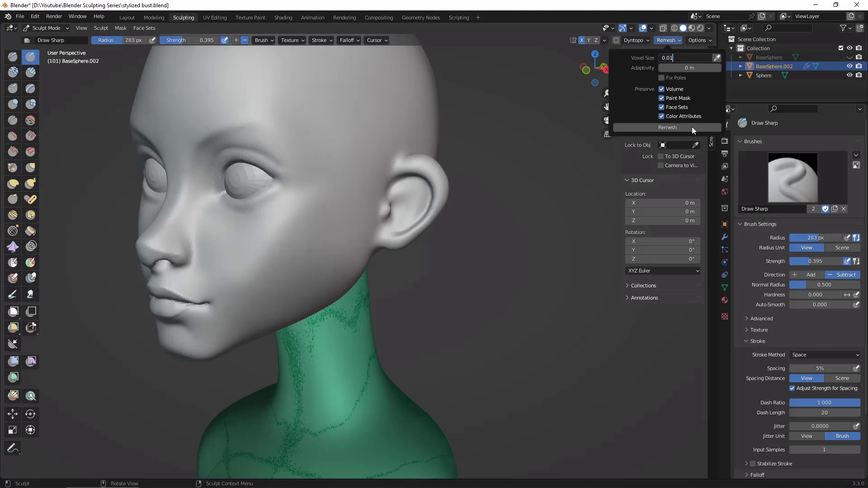
{"action": "key", "text": "Return"}
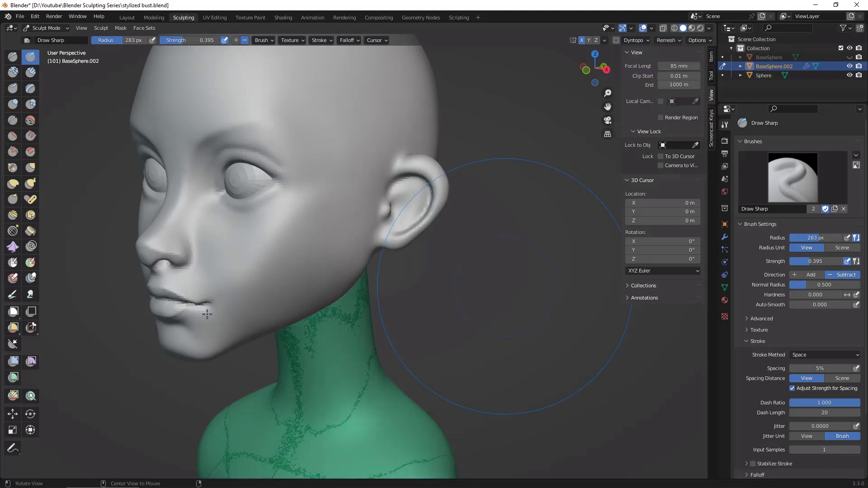
{"action": "middle_click_drag", "start_coordinate": [504, 312], "coordinate": [540, 308]}
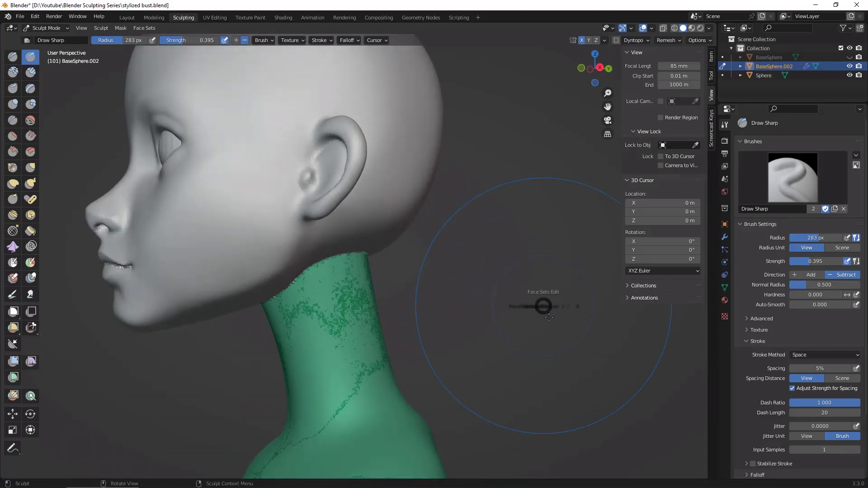
Step: Create a single face set from the whole visible bust
{"action": "key", "text": "alt+w"}
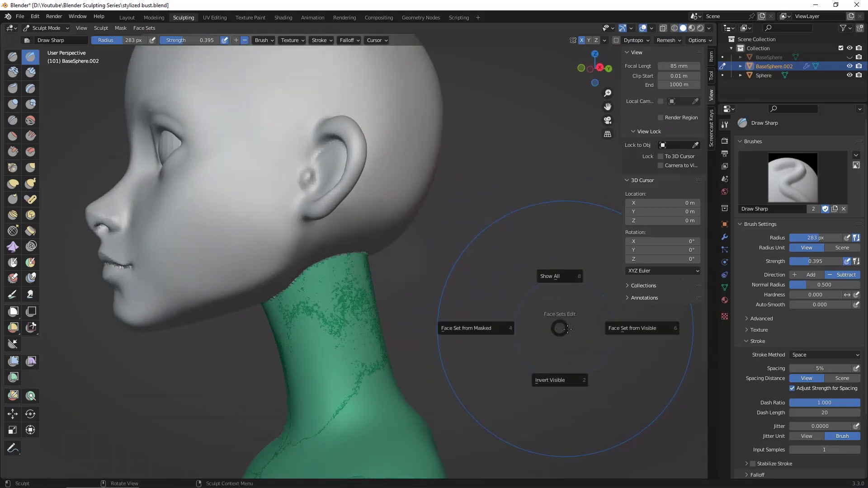
{"action": "left_click", "coordinate": [641, 343]}
{"action": "middle_click_drag", "start_coordinate": [542, 306], "coordinate": [546, 282]}
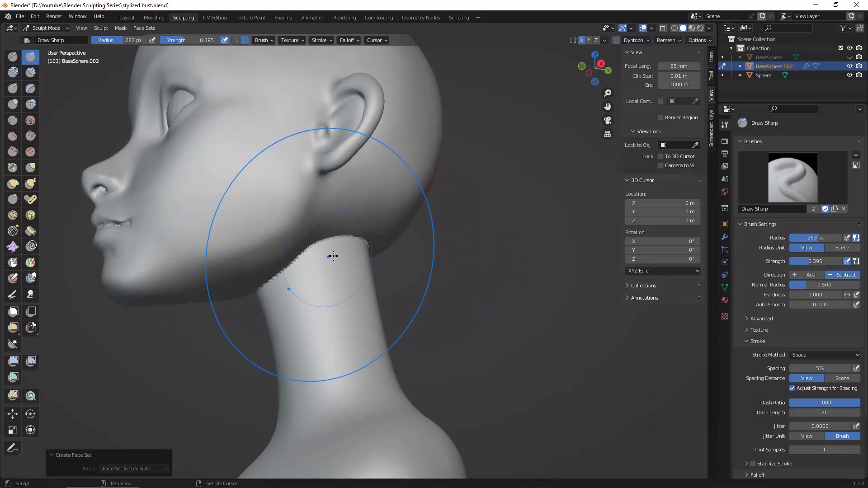
Step: Reduce the brush radius to 145 px and smooth the jagged seam where the neck meets the jaw and skull
{"action": "key", "text": "f"}
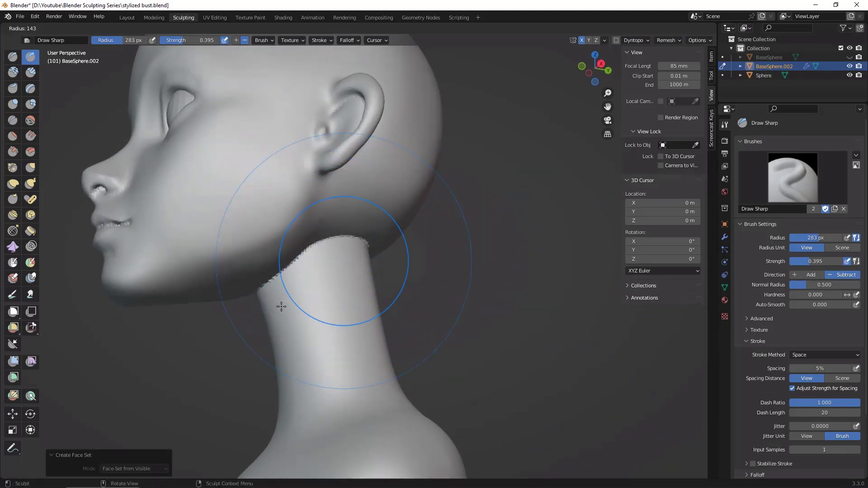
{"action": "left_click", "coordinate": [281, 306]}
{"action": "mouse_move", "coordinate": [275, 284]}
{"action": "left_mouse_down", "text": "shift"}
{"action": "mouse_move", "coordinate": [300, 262]}
{"action": "mouse_move", "coordinate": [340, 251]}
{"action": "mouse_move", "coordinate": [379, 257]}
{"action": "left_mouse_up", "text": "shift"}
{"action": "middle_click_drag", "start_coordinate": [449, 284], "coordinate": [567, 221]}
{"action": "scroll", "coordinate": [568, 250], "scroll_direction": "up", "scroll_amount": 5}
{"action": "middle_click_drag", "start_coordinate": [558, 264], "coordinate": [651, 333], "text": "ctrl"}
{"action": "middle_click_drag", "start_coordinate": [589, 326], "coordinate": [437, 302], "text": "ctrl"}
{"action": "left_click_drag", "start_coordinate": [359, 272], "coordinate": [324, 280], "text": "shift"}
Step: Reduce the brush radius to 26 px and smooth the jagged mouth corners and the line between the lips
{"action": "left_click_drag", "start_coordinate": [463, 302], "coordinate": [507, 313], "text": "shift"}
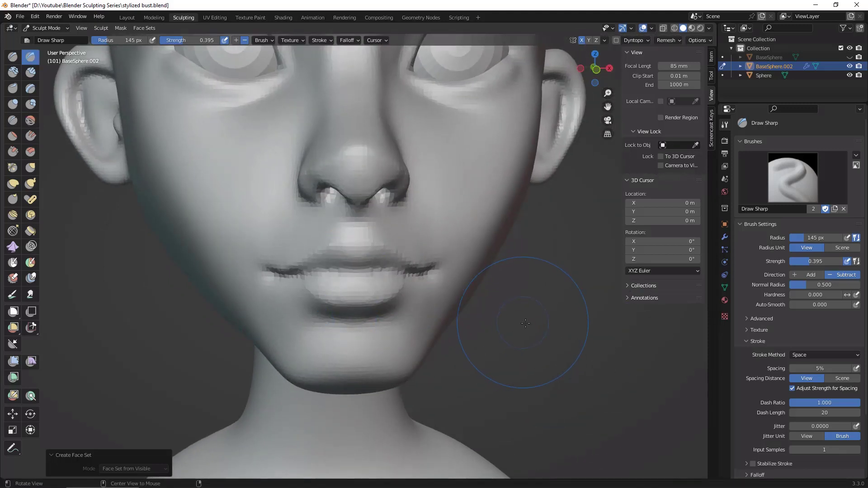
{"action": "mouse_move", "coordinate": [524, 319]}
{"action": "middle_mouse_down"}
{"action": "mouse_move", "coordinate": [509, 320]}
{"action": "mouse_move", "coordinate": [520, 321]}
{"action": "middle_mouse_up"}
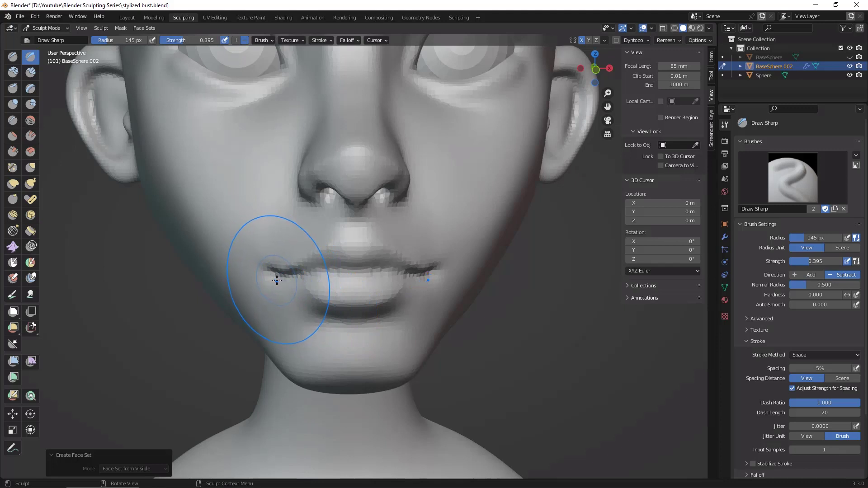
{"action": "key", "text": "f"}
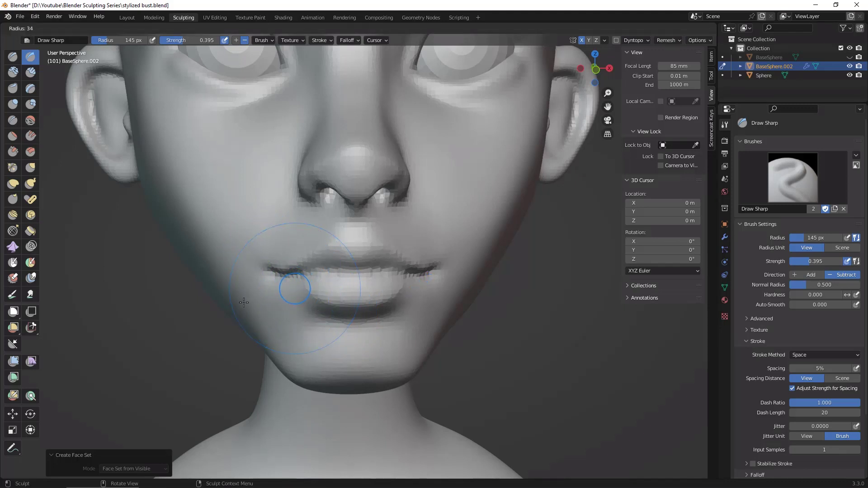
{"action": "left_click", "coordinate": [240, 304]}
{"action": "left_click_drag", "start_coordinate": [269, 271], "coordinate": [289, 283]}
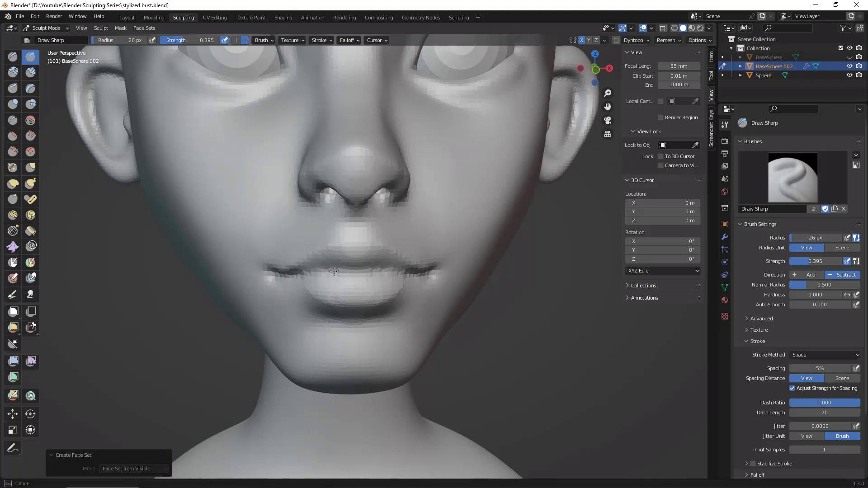
{"action": "left_click_drag", "start_coordinate": [367, 273], "coordinate": [391, 275]}
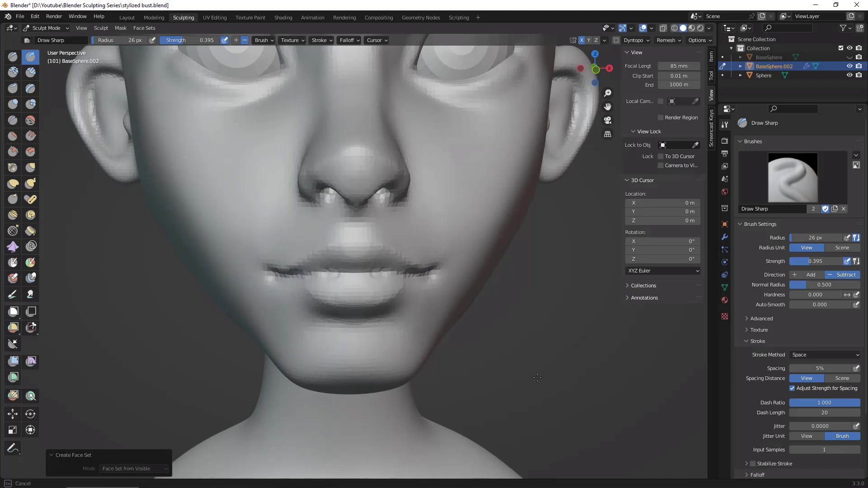
Step: Examine the mouth, nose, neck joint and overall shape of the remeshed bust from front and three-quarter views
{"action": "scroll", "coordinate": [538, 378], "scroll_direction": "down", "scroll_amount": 6}
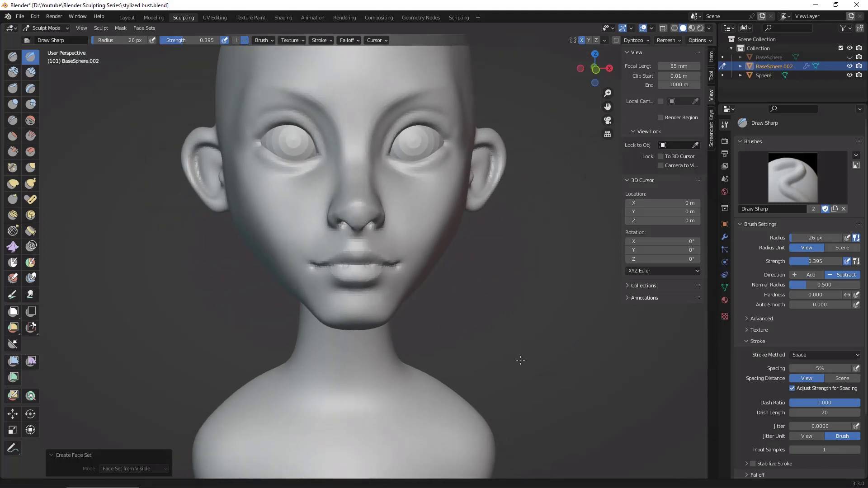
{"action": "middle_click_drag", "start_coordinate": [520, 361], "coordinate": [519, 349]}
{"action": "scroll", "coordinate": [568, 317], "scroll_direction": "up", "scroll_amount": 5}
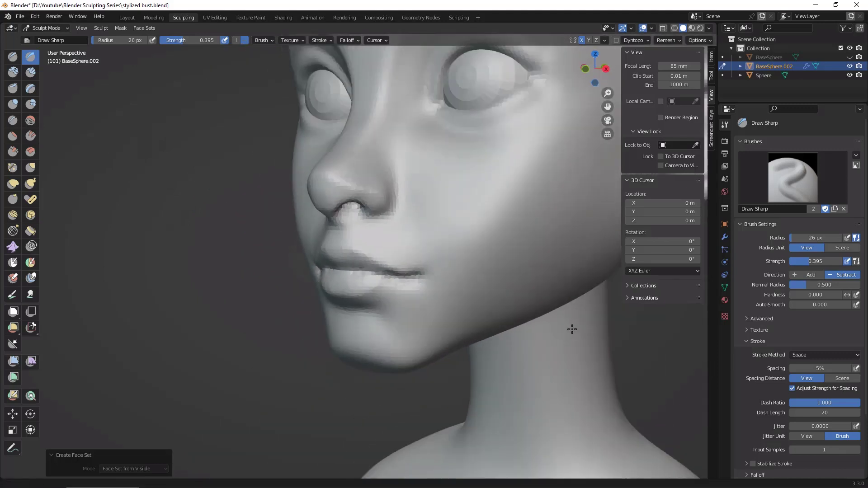
{"action": "scroll", "coordinate": [572, 329], "scroll_direction": "down", "scroll_amount": 5}
{"action": "mouse_move", "coordinate": [573, 331]}
{"action": "middle_mouse_down"}
{"action": "mouse_move", "coordinate": [597, 342]}
{"action": "mouse_move", "coordinate": [559, 331]}
{"action": "mouse_move", "coordinate": [625, 338]}
{"action": "mouse_move", "coordinate": [588, 316]}
{"action": "middle_mouse_up"}
{"action": "scroll", "coordinate": [566, 337], "scroll_direction": "up", "scroll_amount": 2}
{"action": "scroll", "coordinate": [558, 330], "scroll_direction": "up", "scroll_amount": 2}
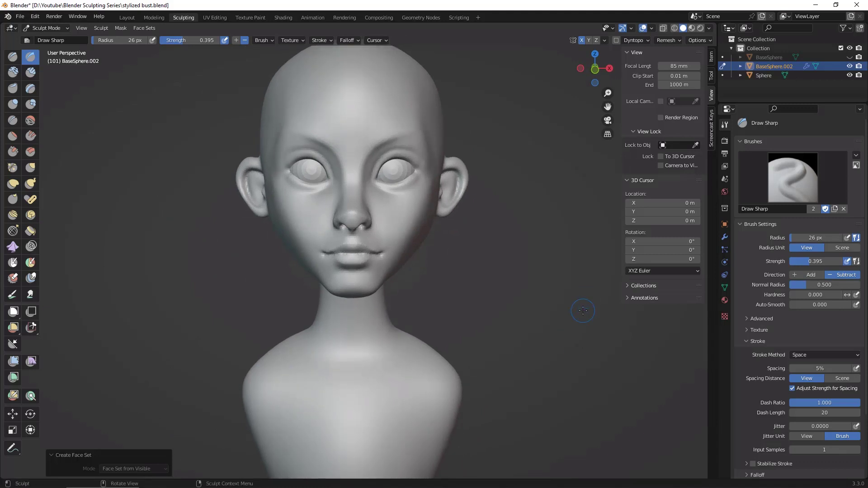
{"action": "mouse_move", "coordinate": [529, 250]}
{"action": "middle_mouse_down"}
{"action": "mouse_move", "coordinate": [489, 240]}
{"action": "mouse_move", "coordinate": [530, 226]}
{"action": "middle_mouse_up"}
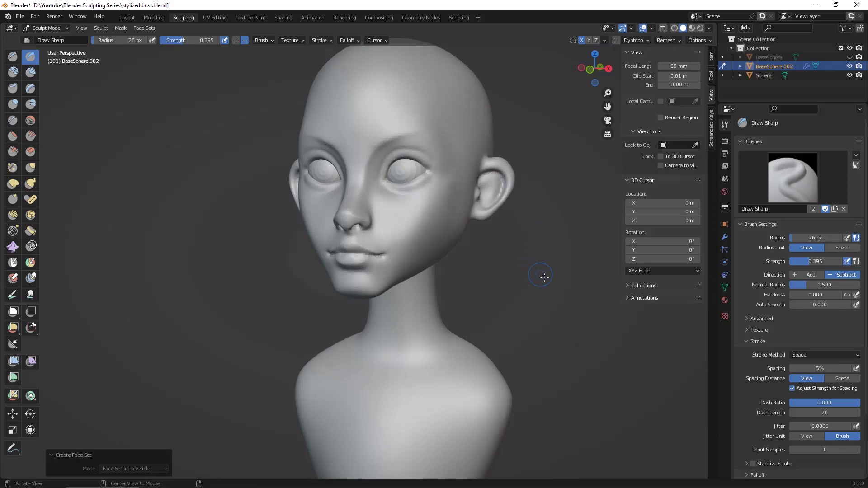
{"action": "left_click_drag", "start_coordinate": [545, 273], "coordinate": [551, 221], "text": "ctrl+alt"}
{"action": "mouse_move", "coordinate": [579, 269]}
{"action": "left_mouse_down", "text": "alt+shift"}
{"action": "mouse_move", "coordinate": [546, 322]}
{"action": "mouse_move", "coordinate": [577, 322]}
{"action": "mouse_move", "coordinate": [576, 286]}
{"action": "left_mouse_up", "text": "alt+shift"}
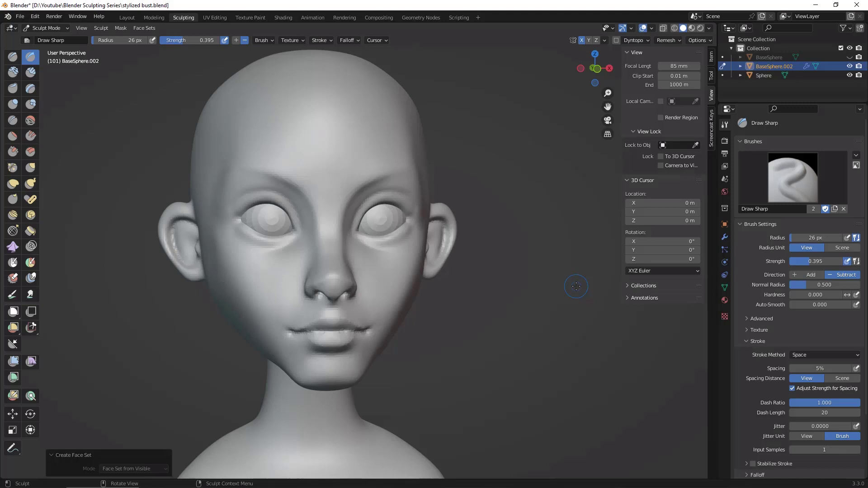
{"action": "left_click_drag", "start_coordinate": [545, 249], "coordinate": [549, 257], "text": "alt"}
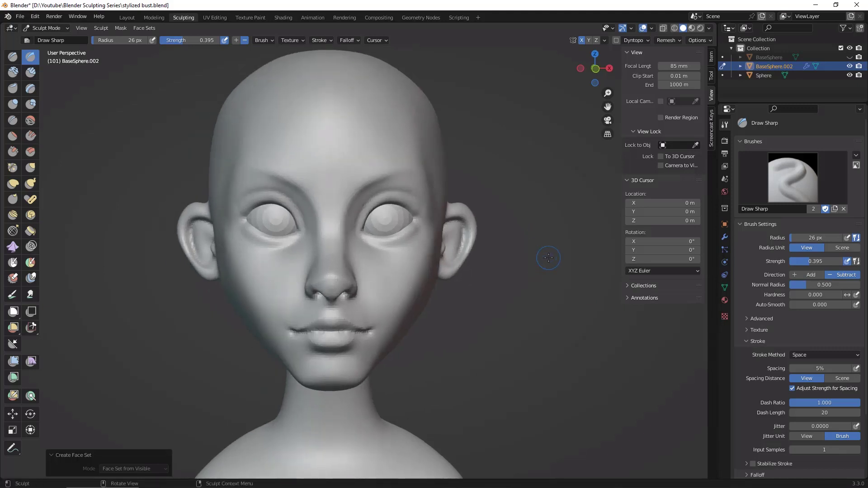